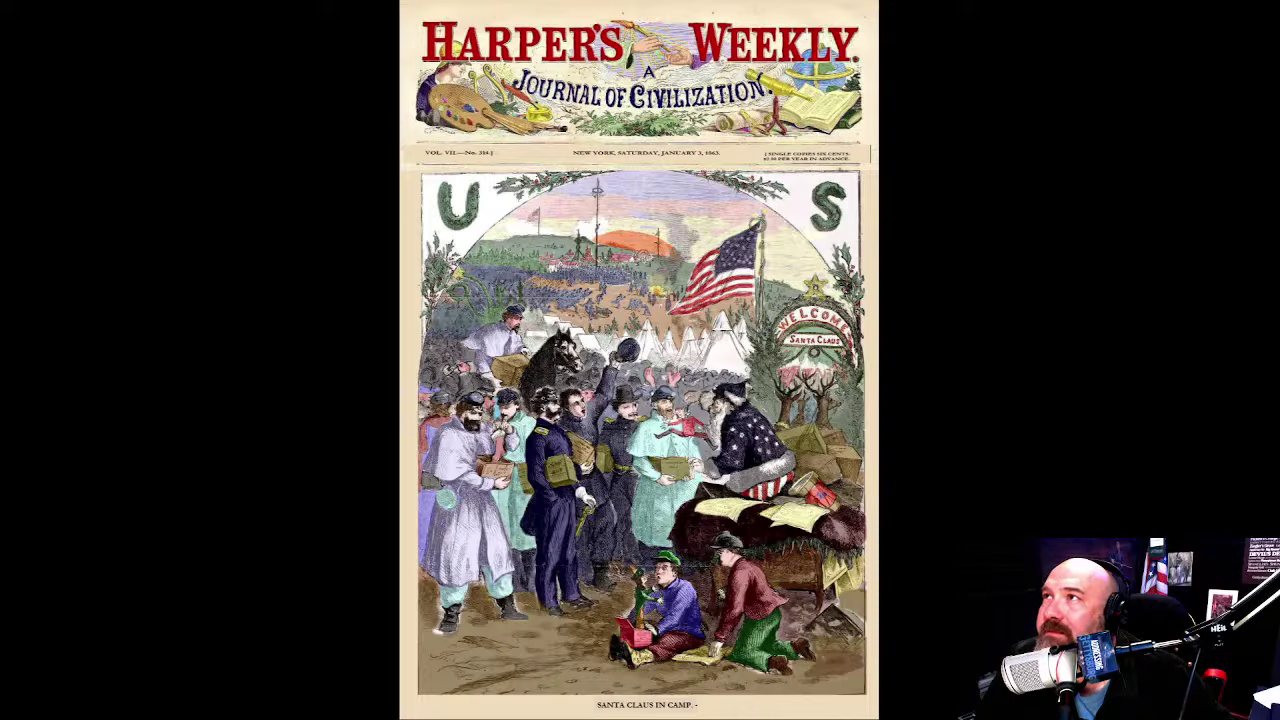
Exit the Impress slideshow after the last slide and minimize the presentation window.
key(Right)
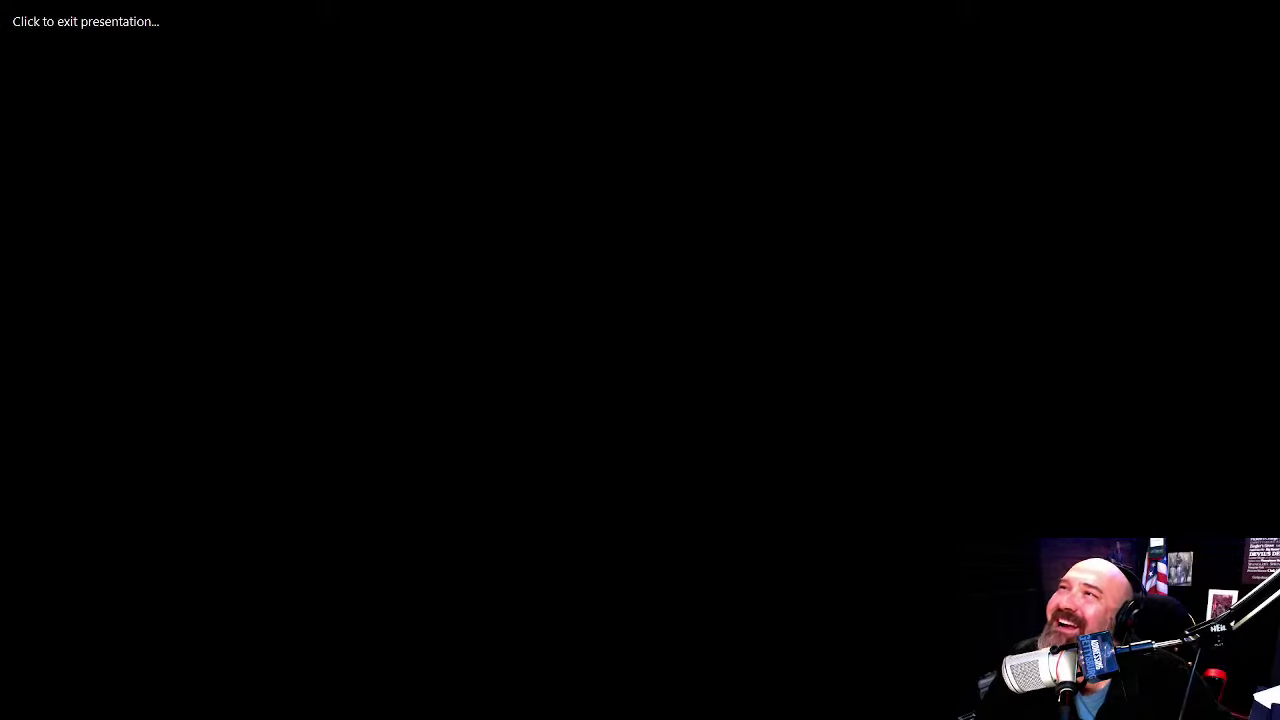
key(Right)
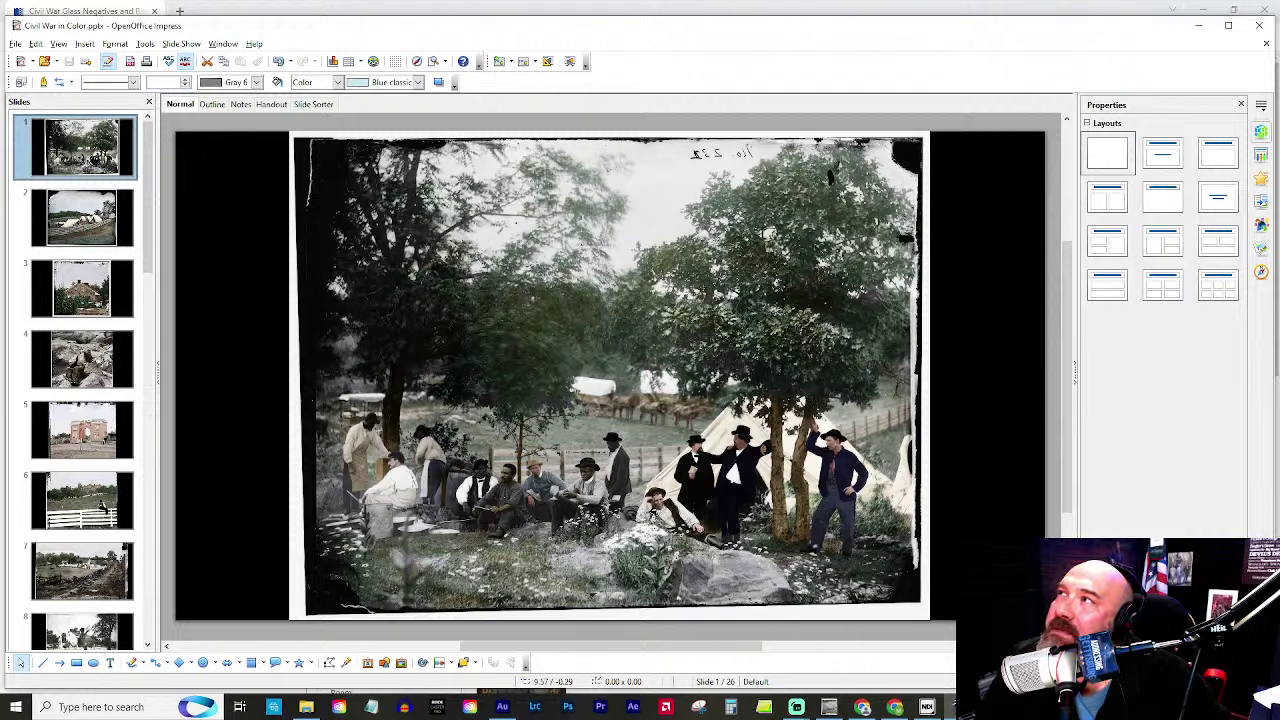
click(1200, 28)
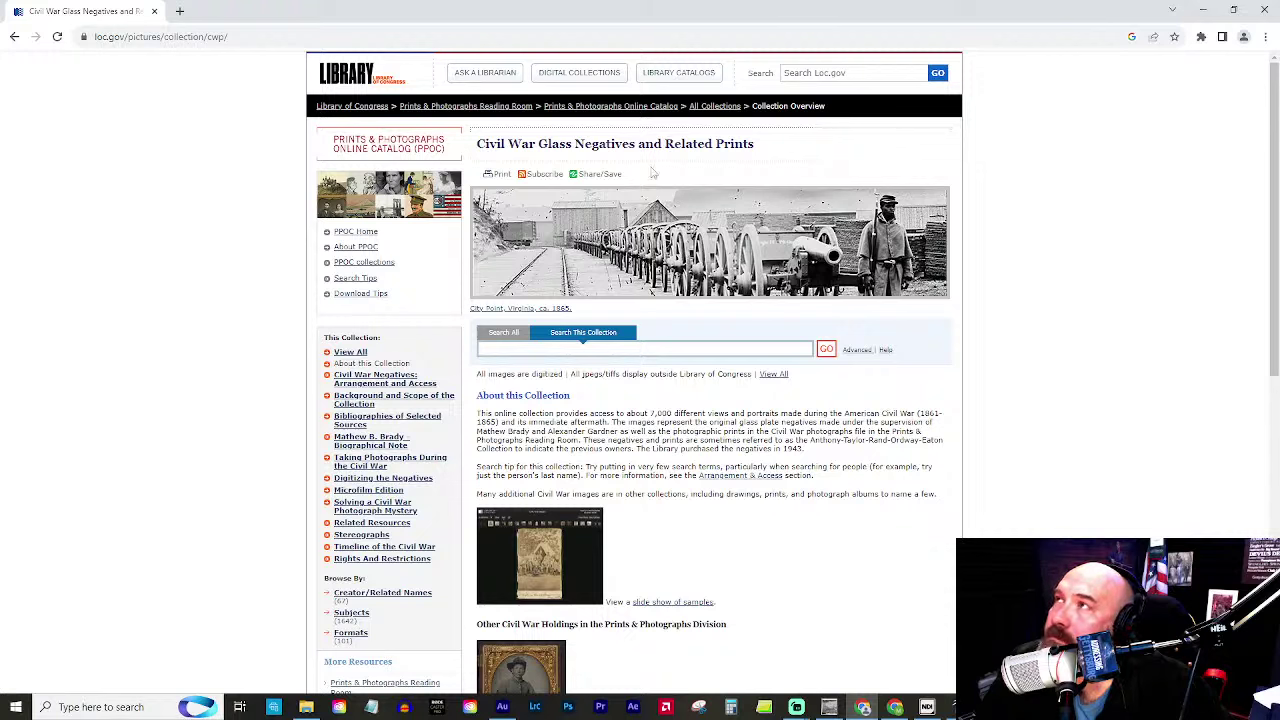
Search the collection for 'gettysburg battle' and open the John L. Burns photo record.
click(562, 350)
text(ge)
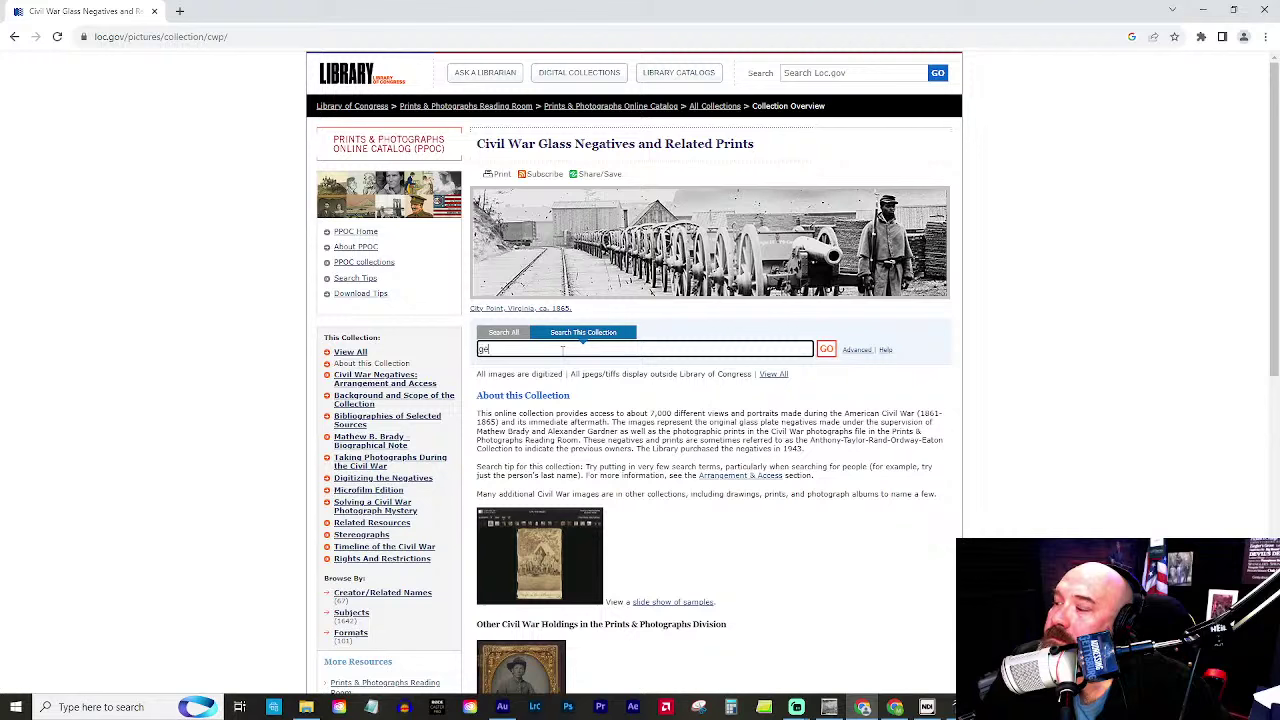
text(ttysburg)
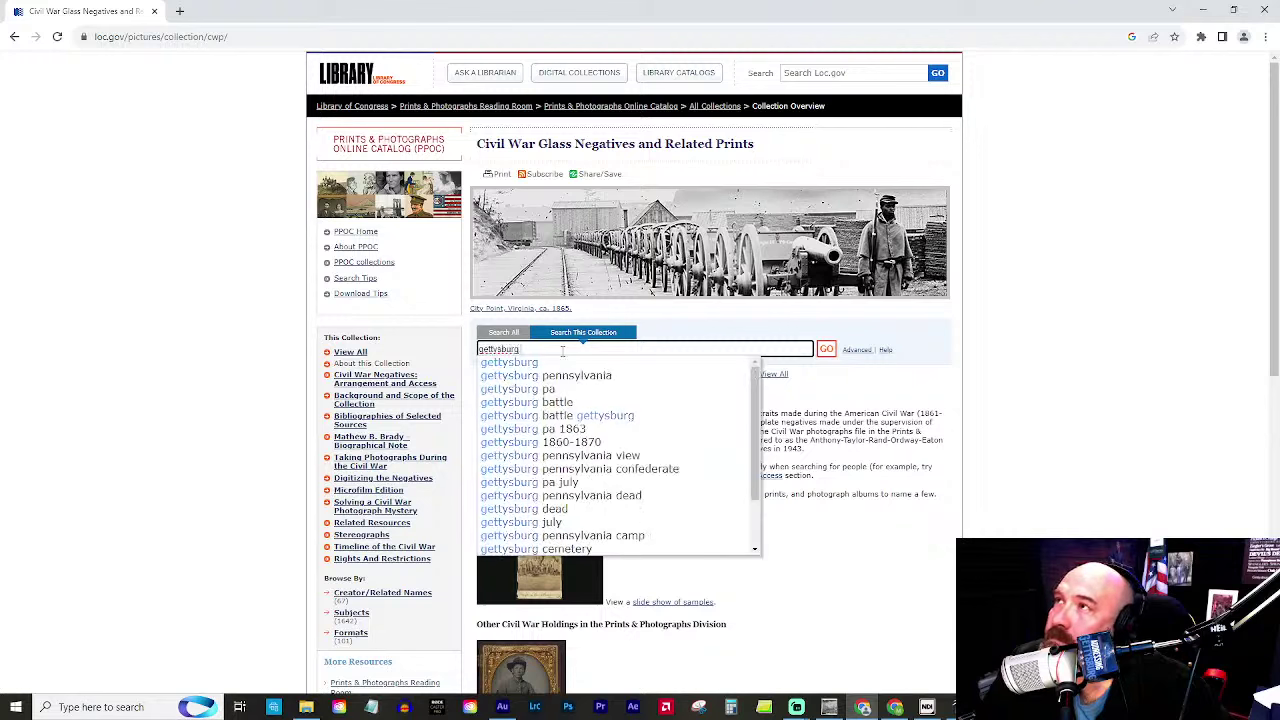
click(592, 402)
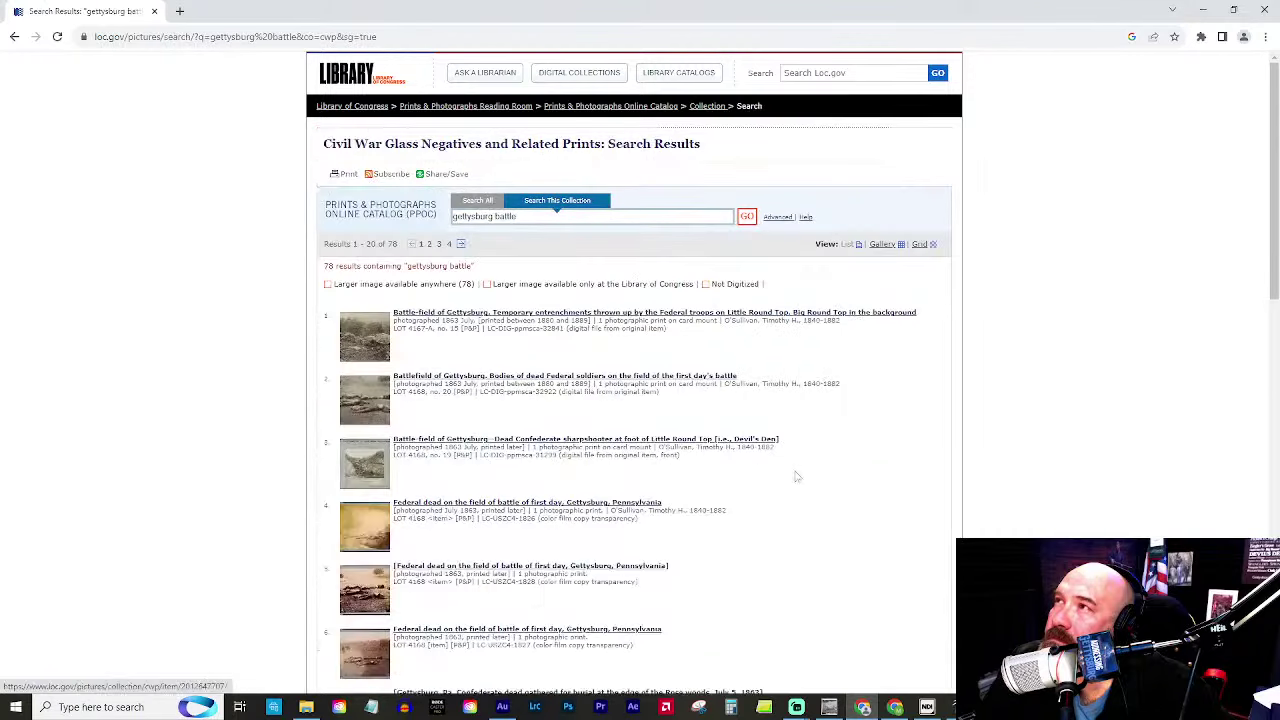
scroll(400, 355, down, 3)
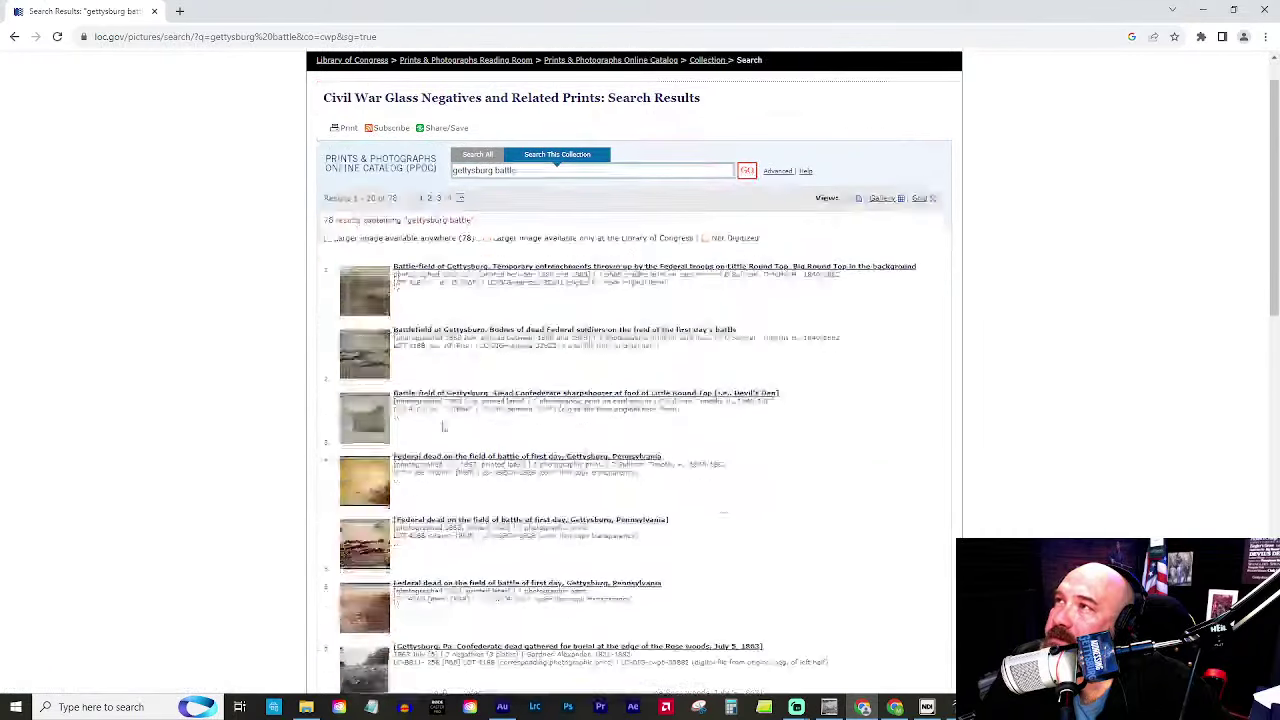
scroll(471, 417, down, 1)
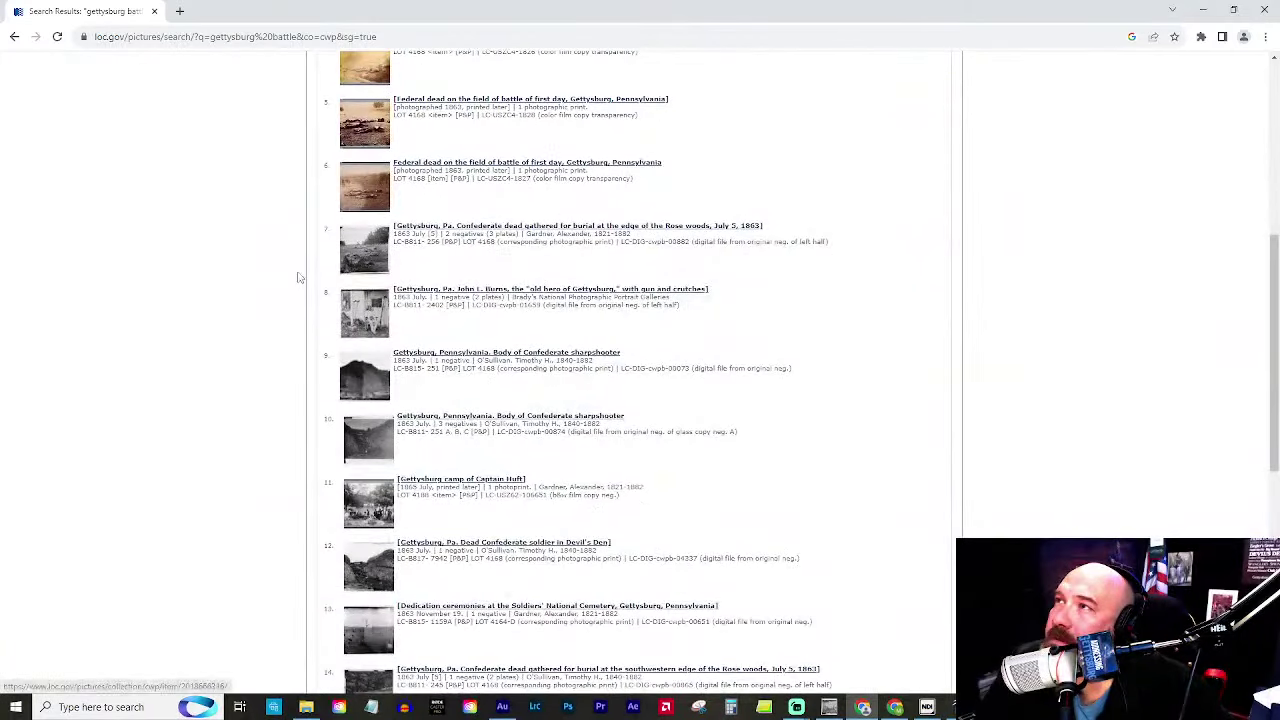
click(373, 308)
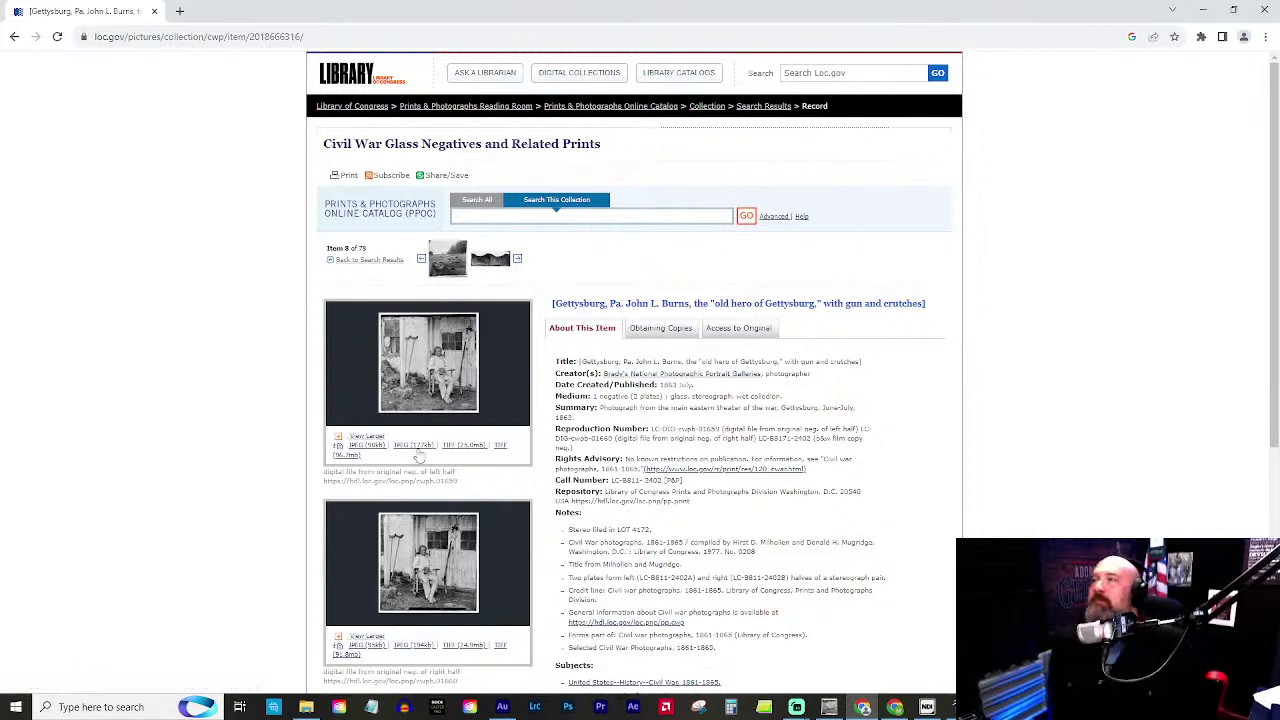
scroll(463, 418, up, 4)
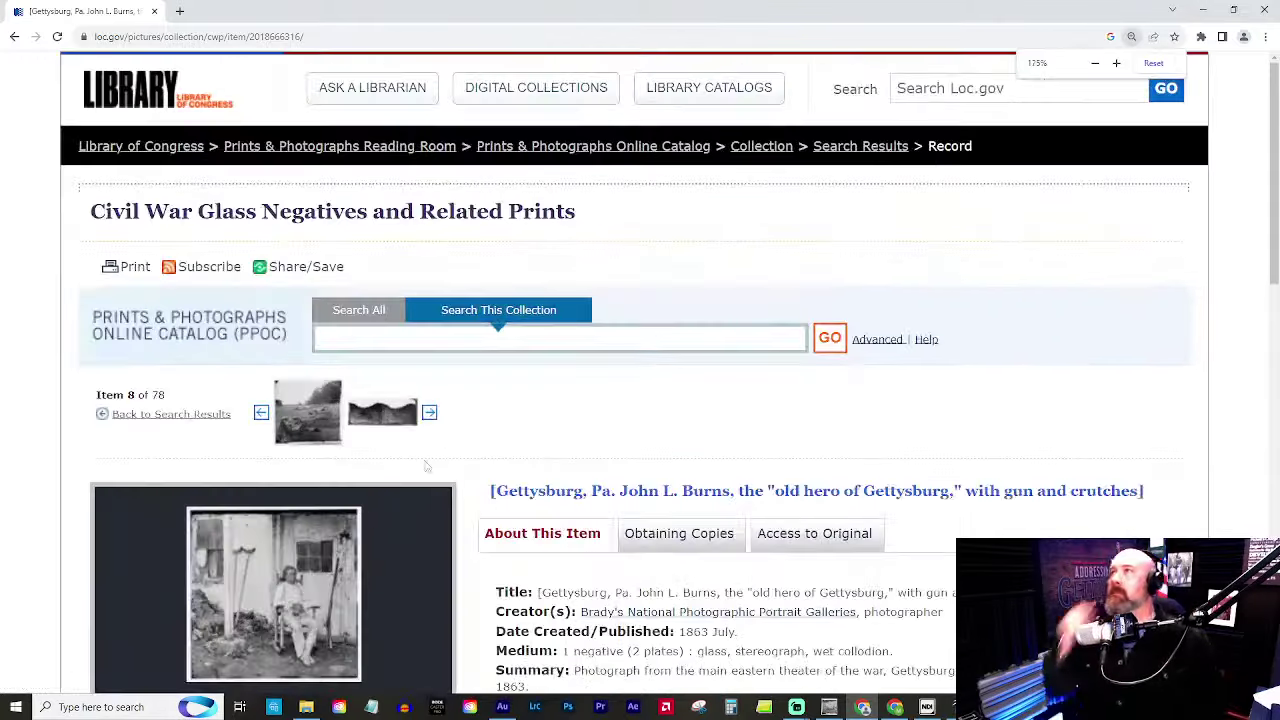
drag(408, 465, 612, 297)
scroll(517, 443, down, 4)
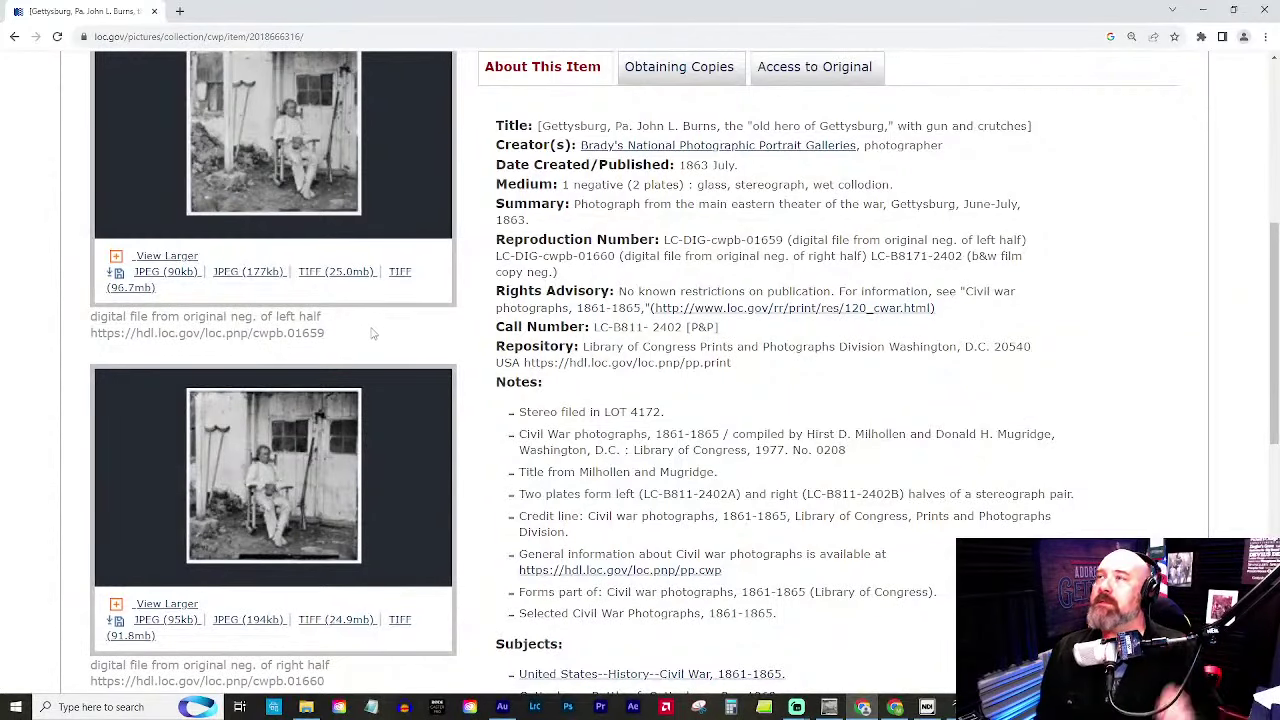
scroll(370, 272, up, 1)
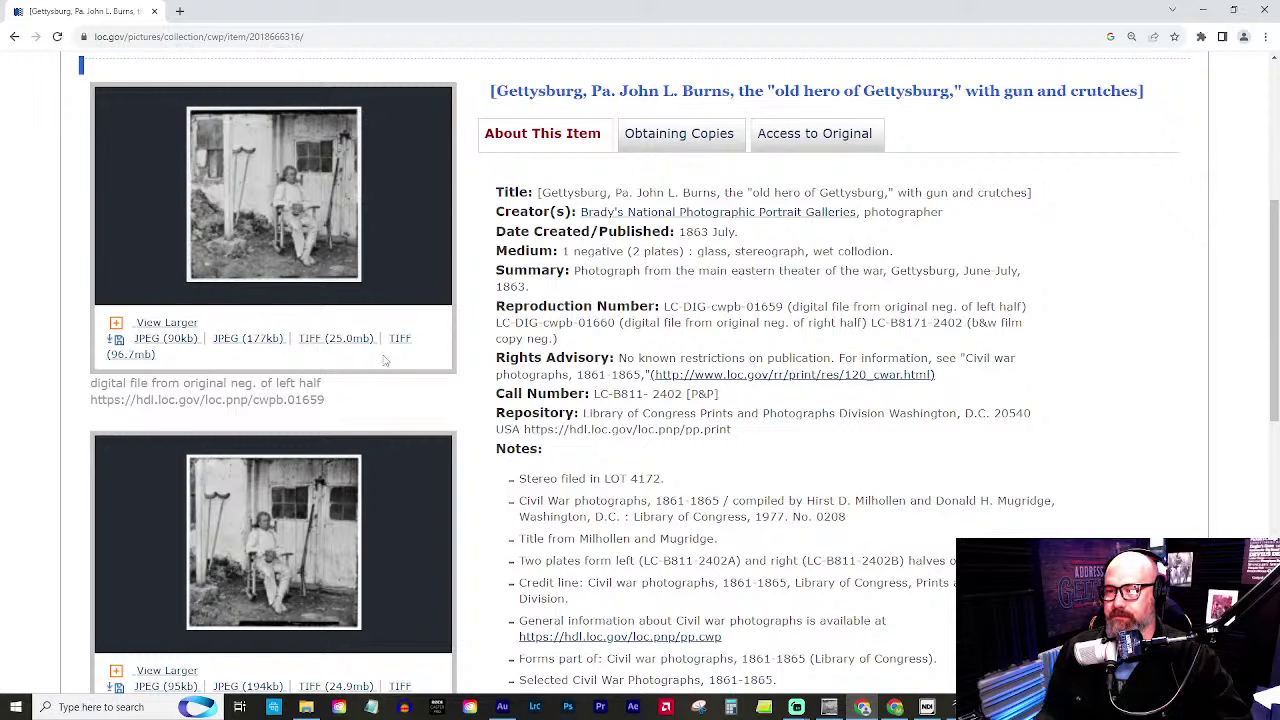
key(ctrl+minus)
key(ctrl+minus)
key(ctrl+minus)
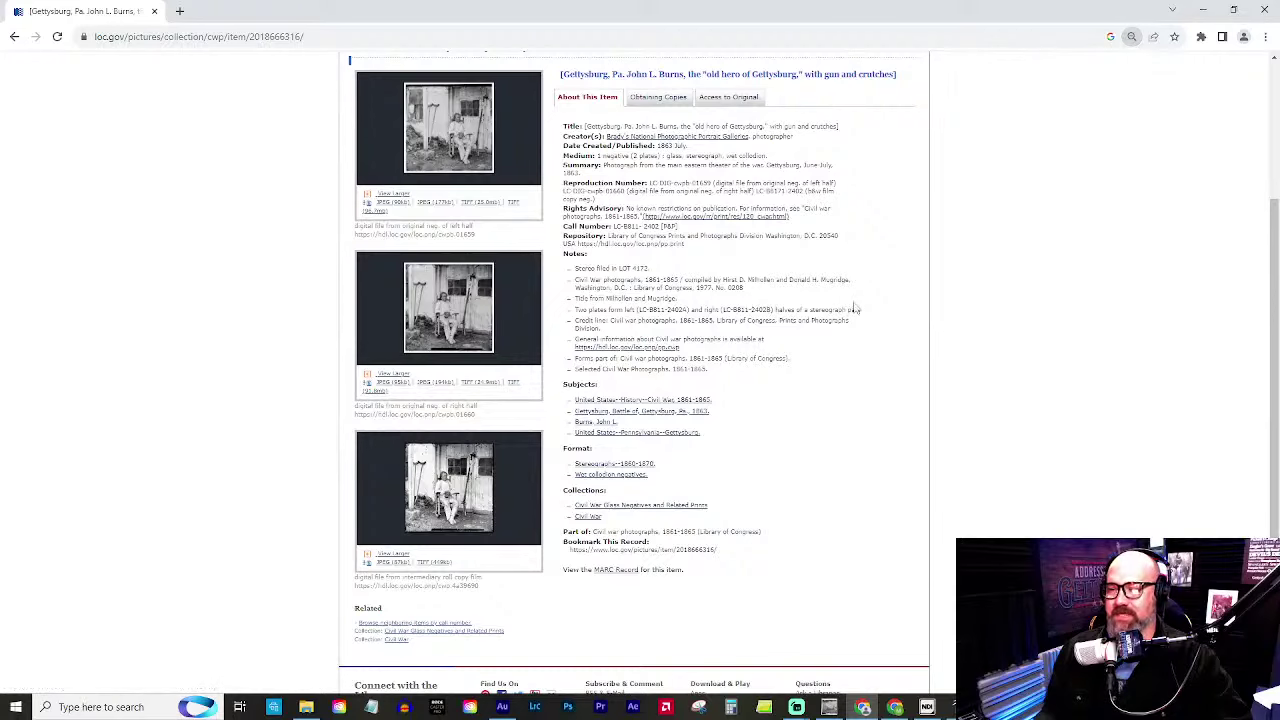
Open the Gettysburg camp of Captain Huft record and view its full-size photo.
click(15, 37)
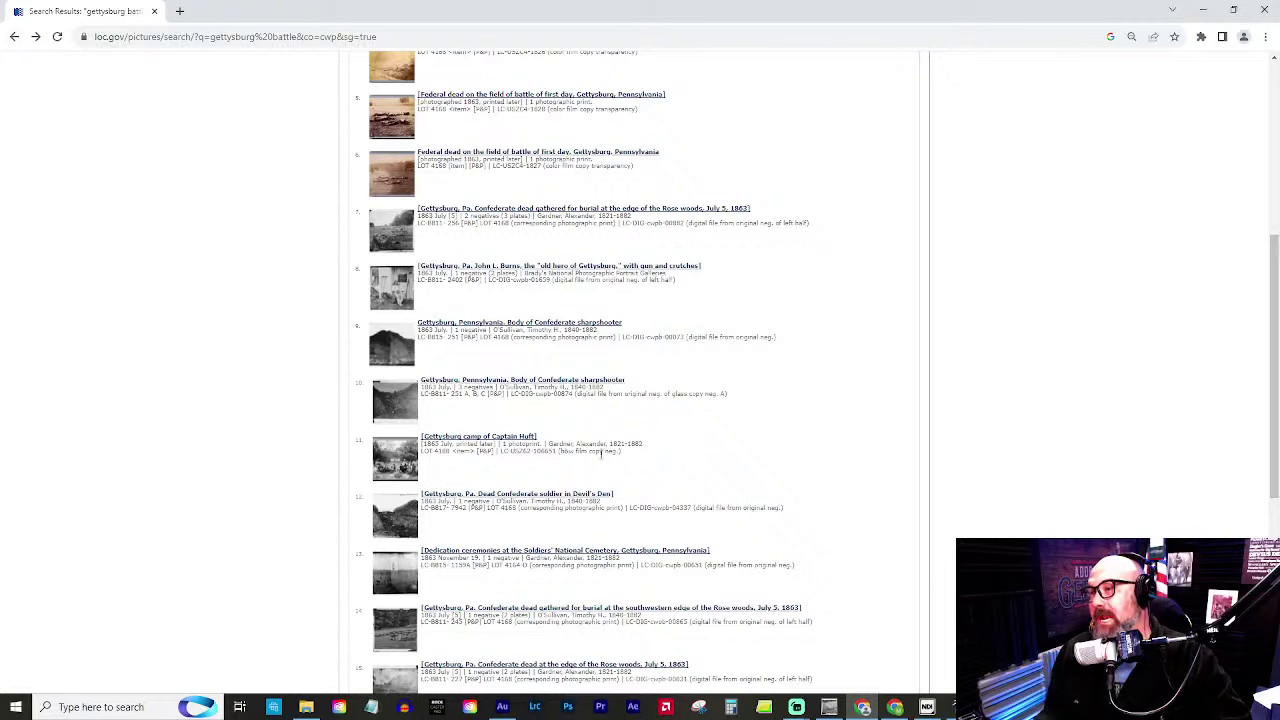
click(385, 462)
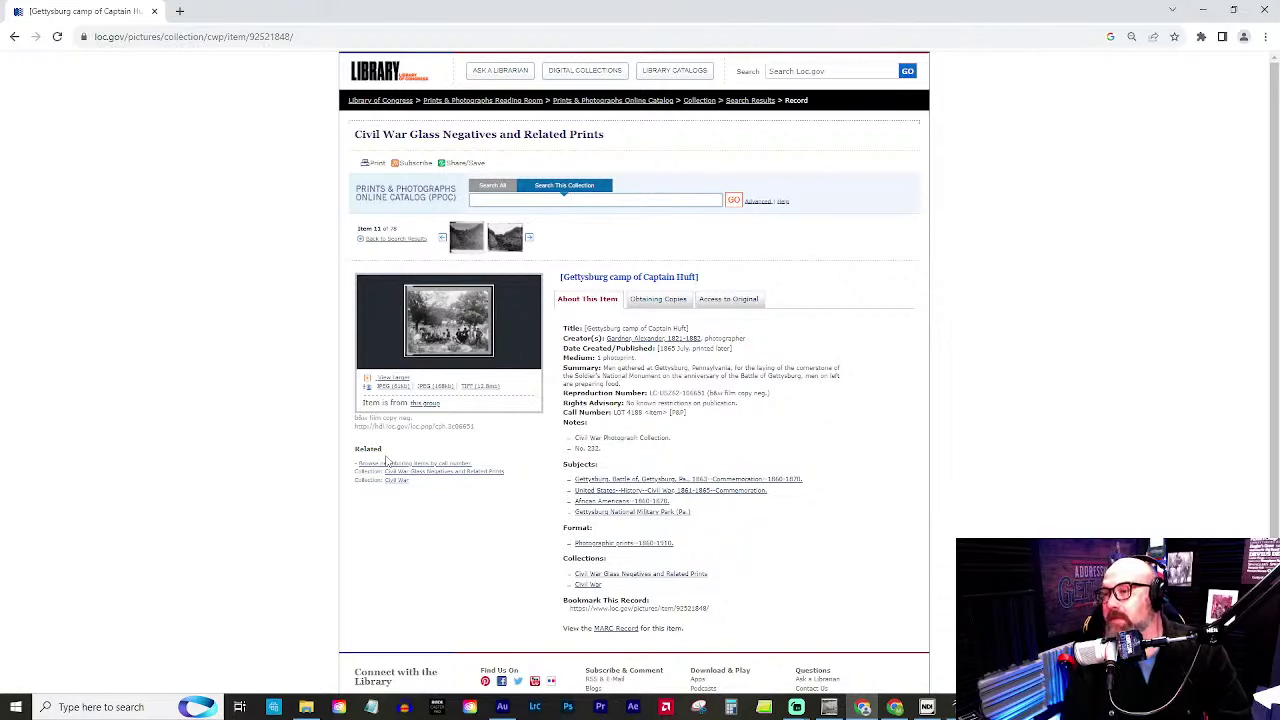
click(475, 339)
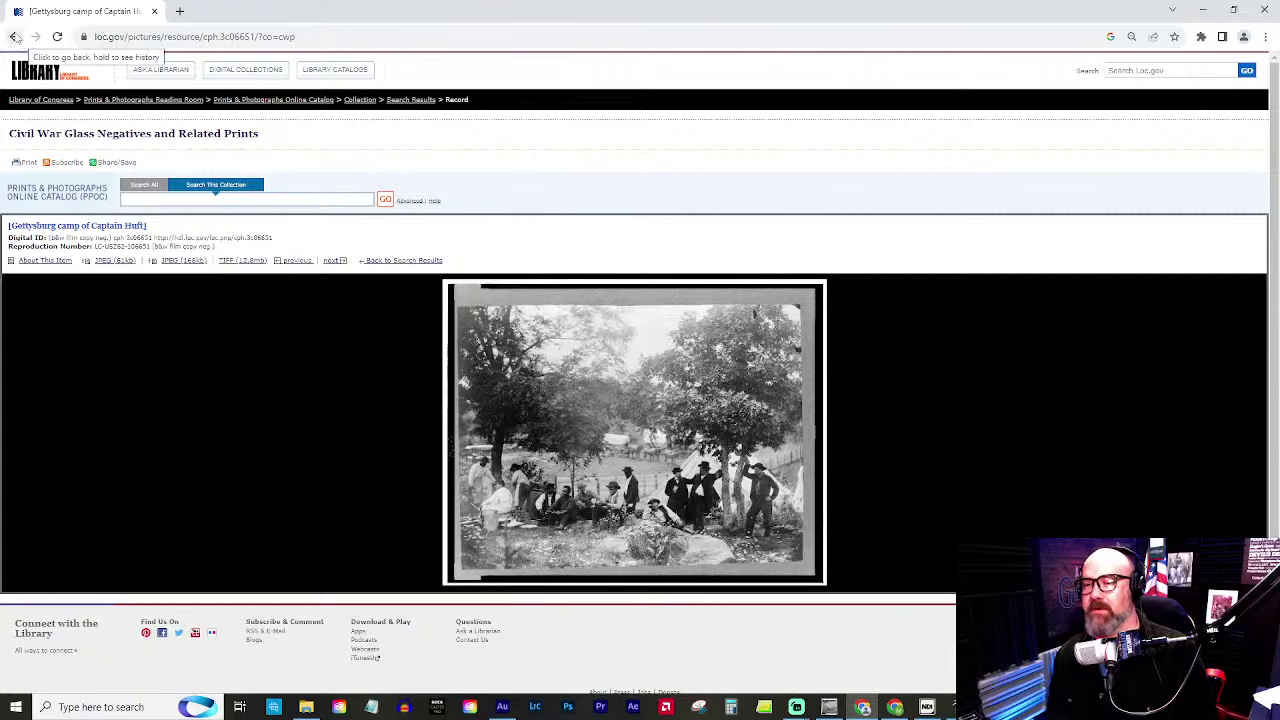
Revisit the full-size camp photo, then go back to the gettysburg battle results.
click(14, 37)
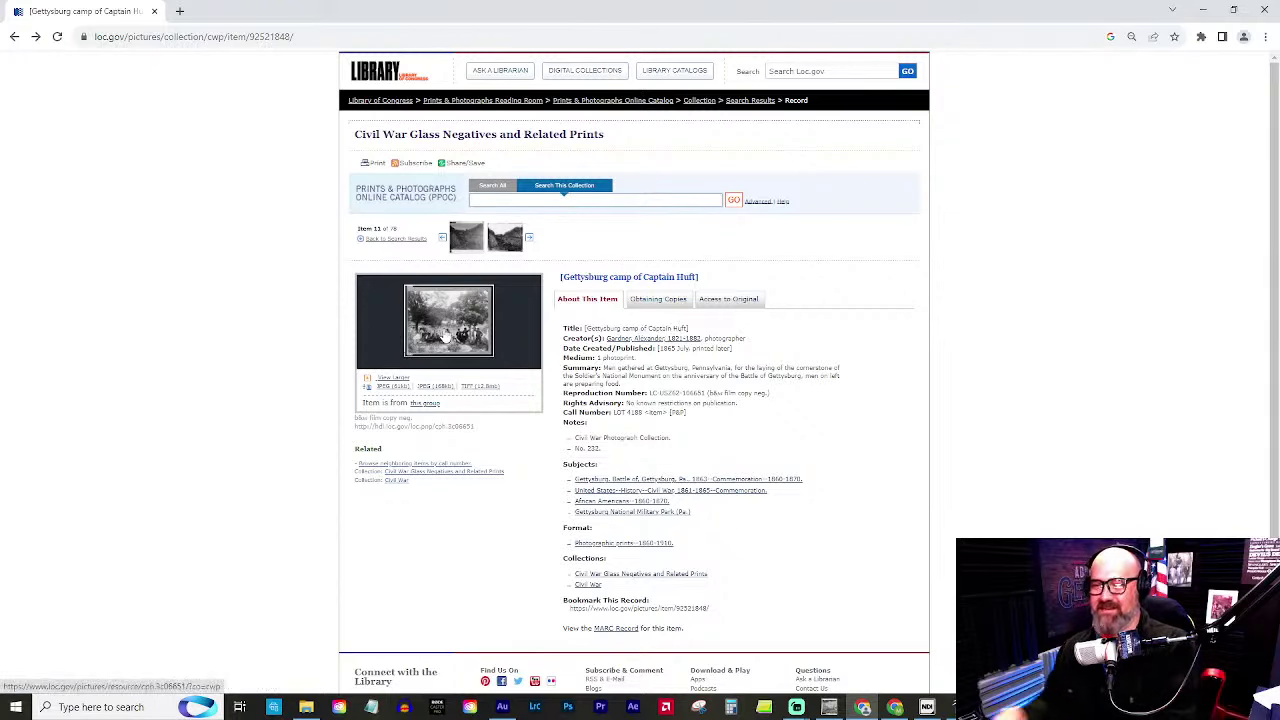
click(445, 345)
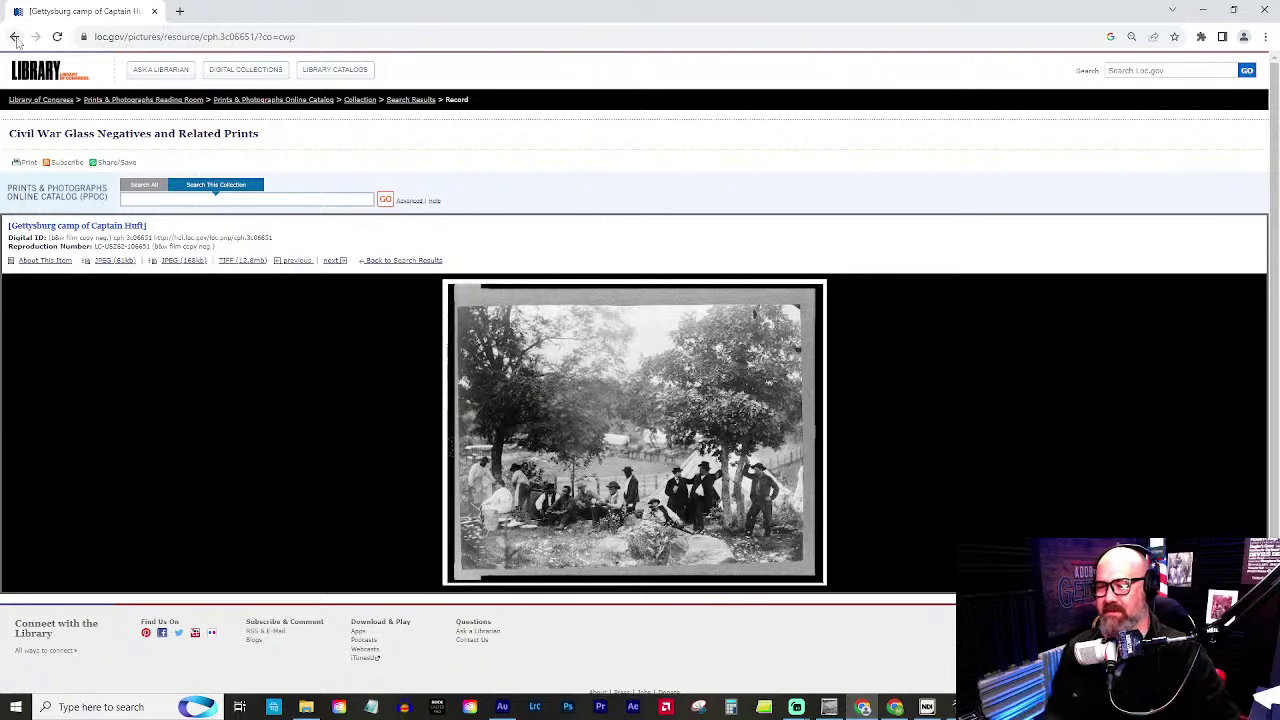
click(14, 36)
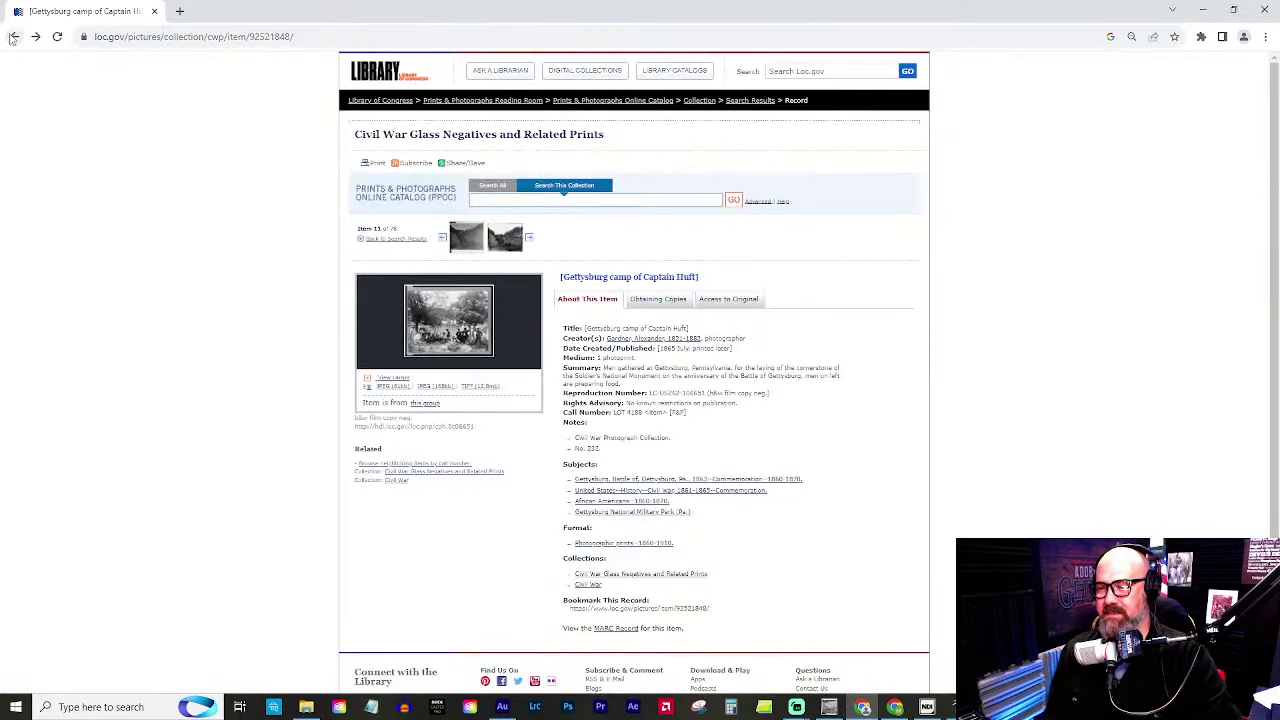
click(12, 38)
scroll(688, 565, down, 10)
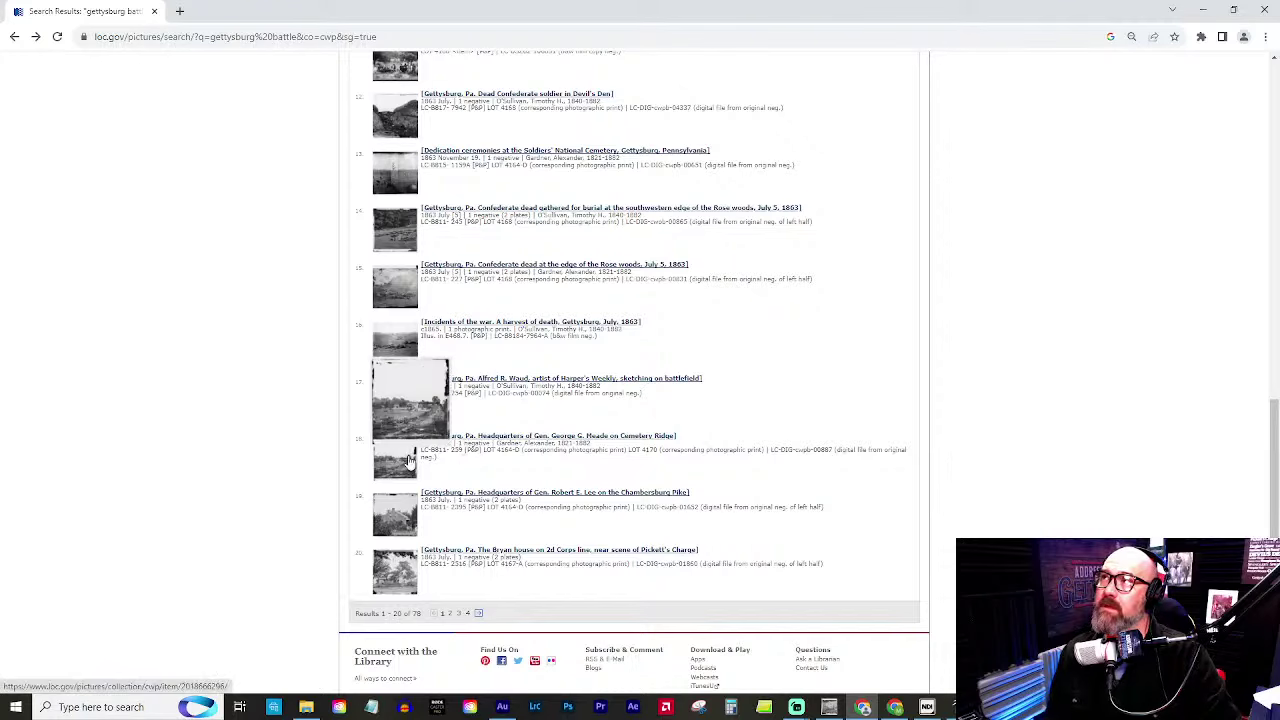
View the full-size Meade headquarters on Cemetery Ridge photo zoomed in and out, then switch to GIMP.
click(412, 464)
click(458, 334)
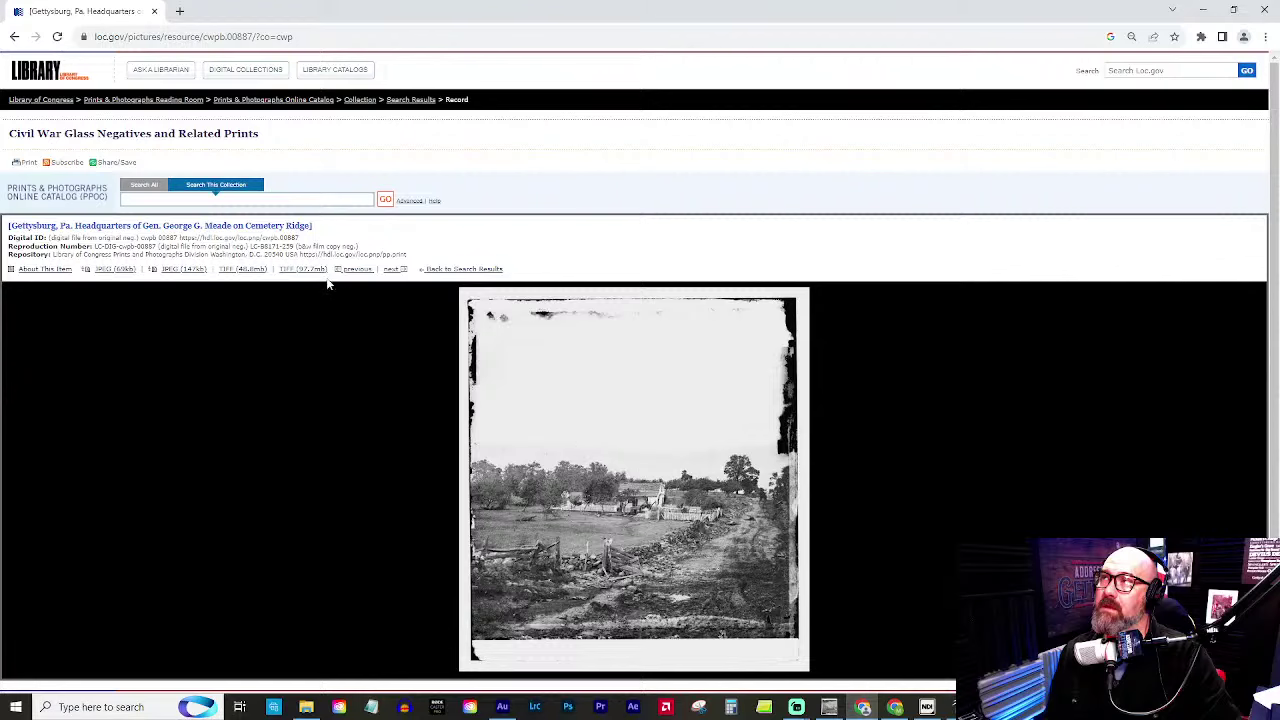
key(ctrl+plus)
key(ctrl+plus)
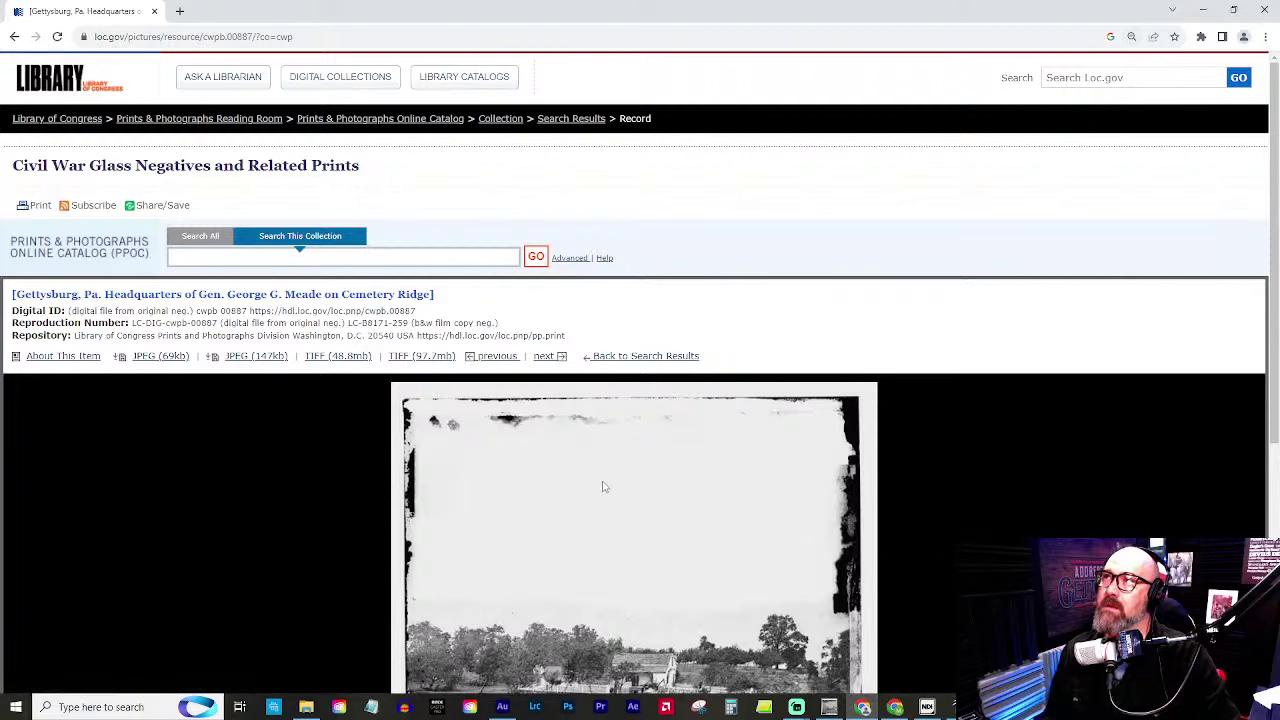
key(ctrl+0)
key(ctrl+minus)
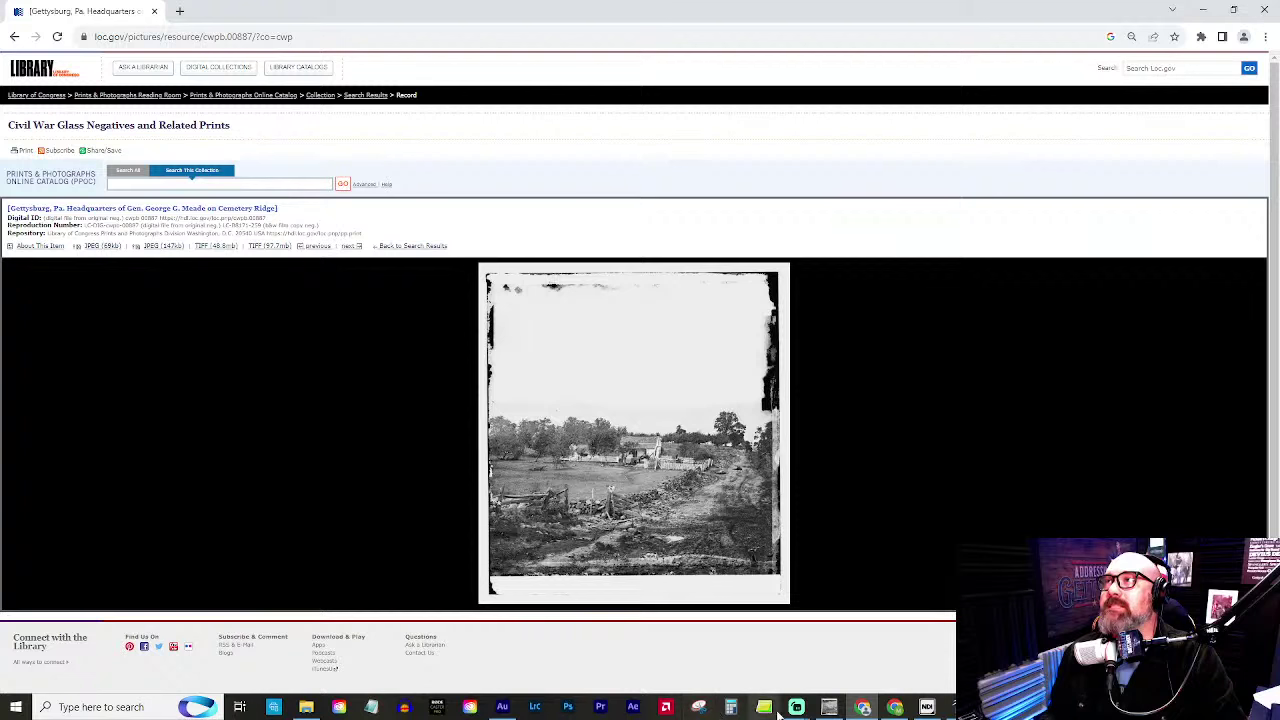
mouse_move(813, 710)
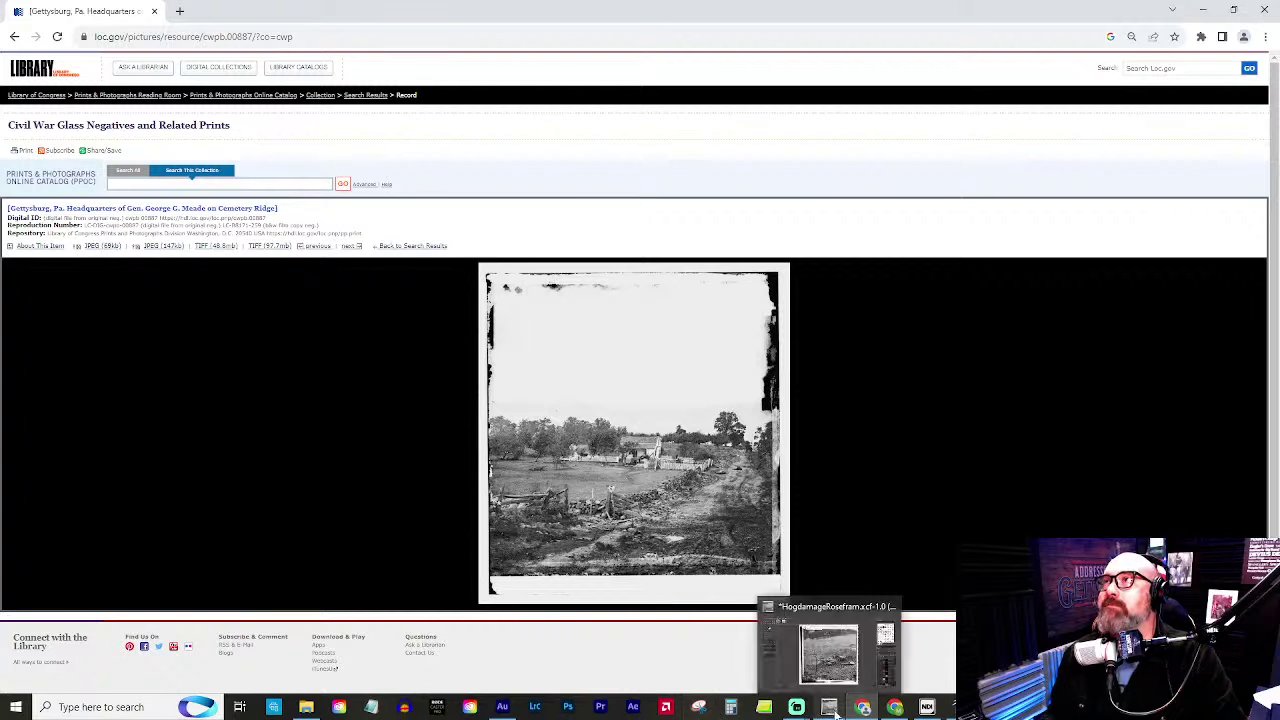
click(836, 712)
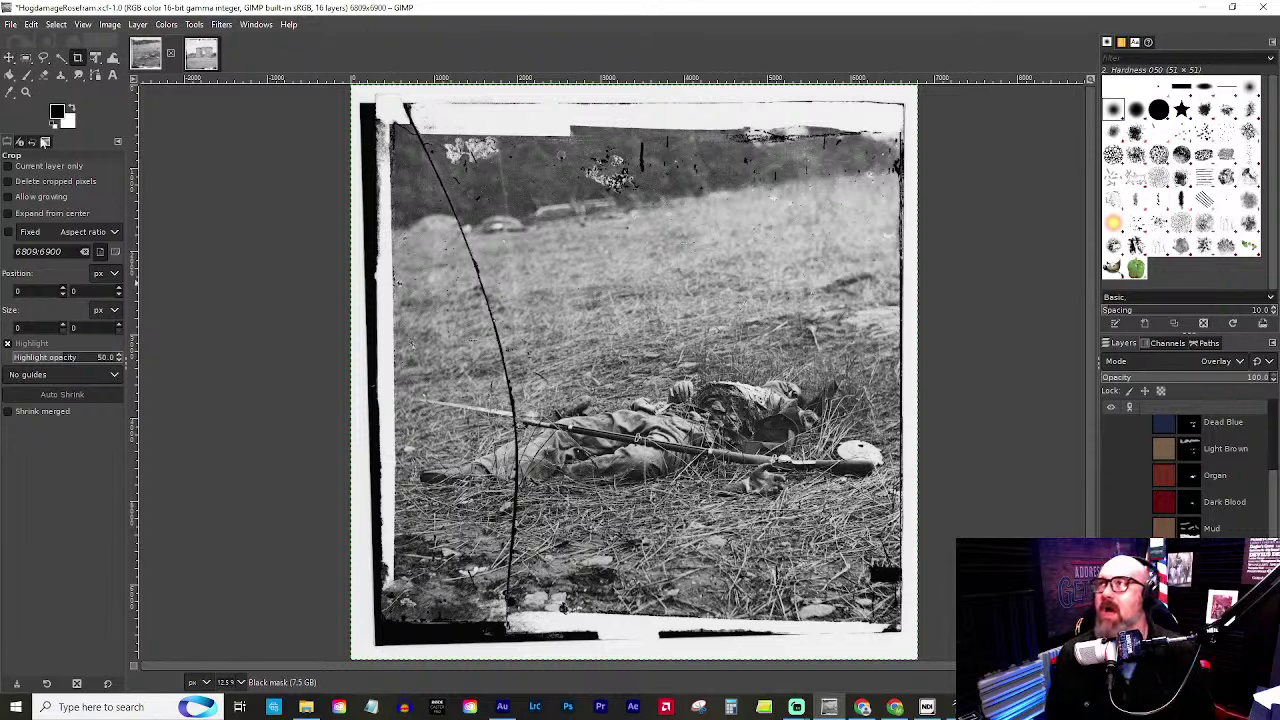
Check the open images list, swap colours so white is foreground, and choose Zoom.
click(45, 141)
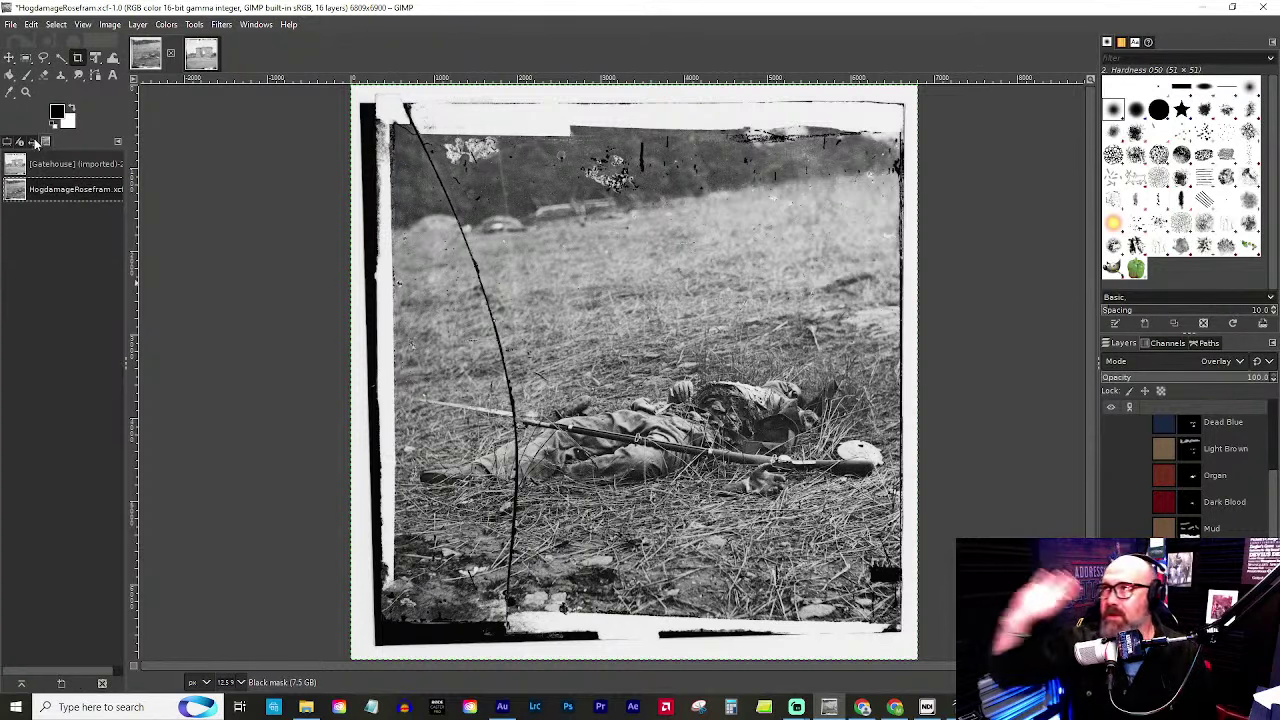
click(32, 141)
click(7, 141)
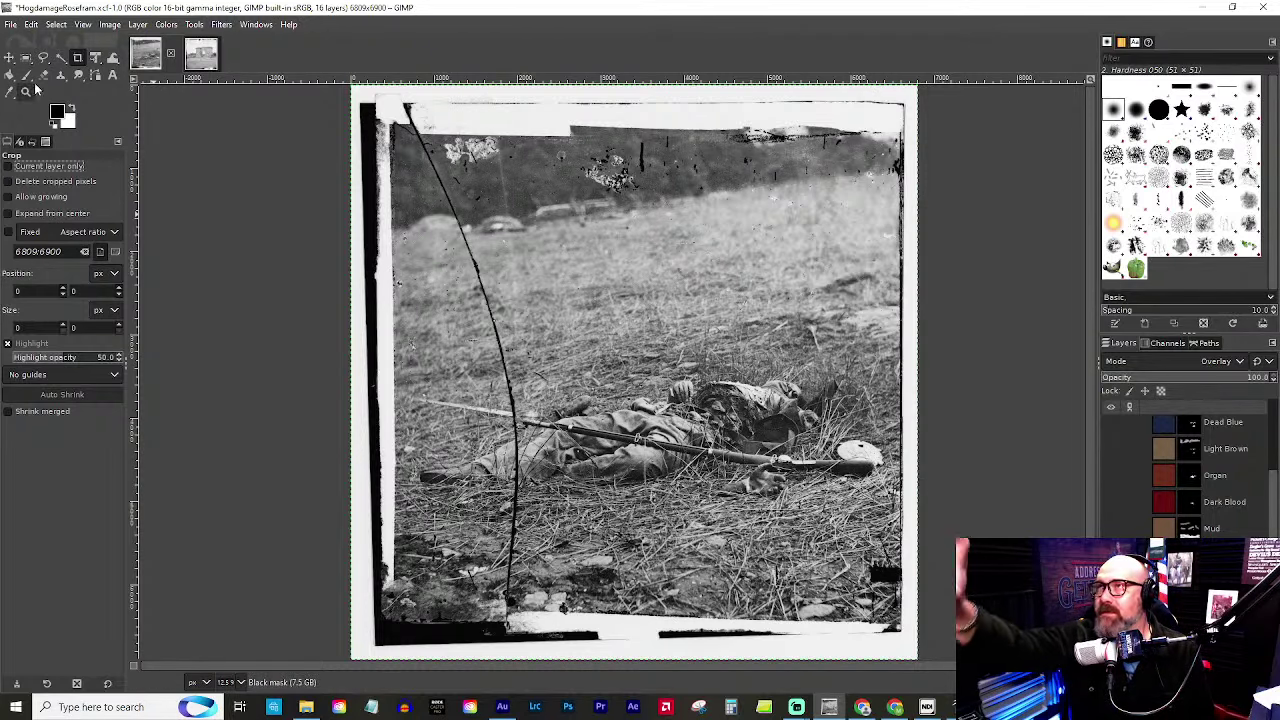
click(70, 107)
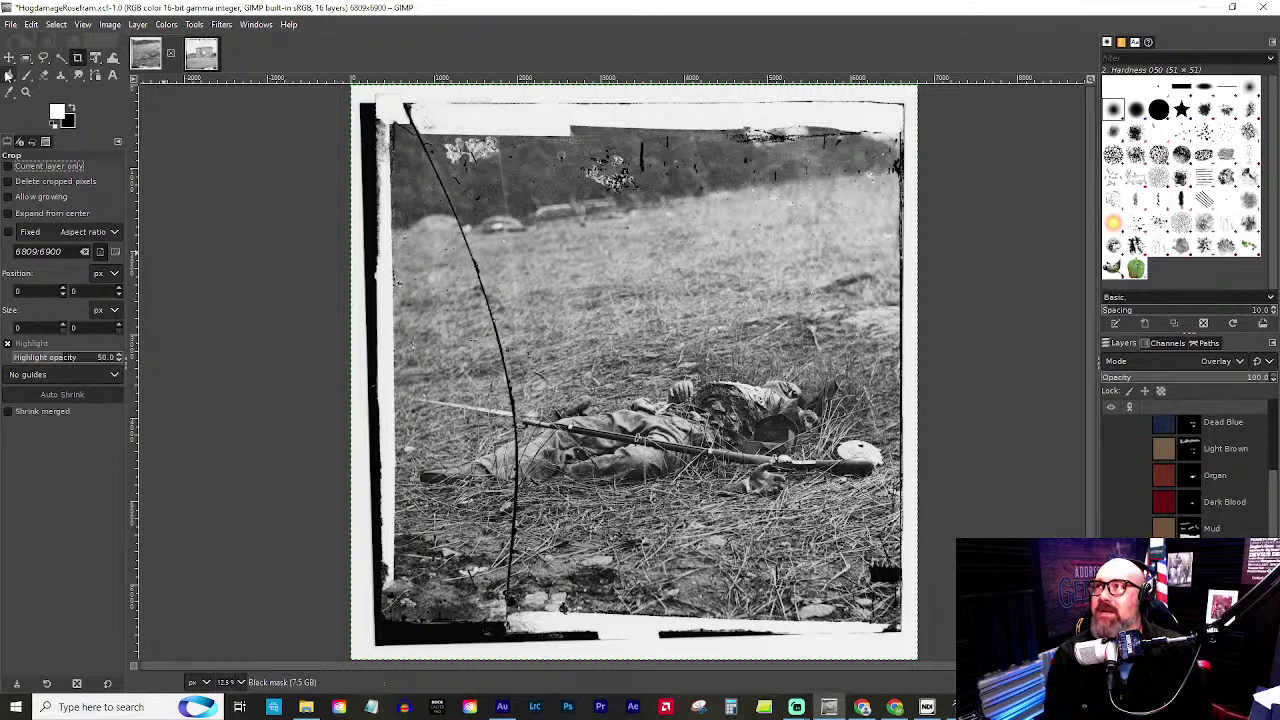
click(26, 92)
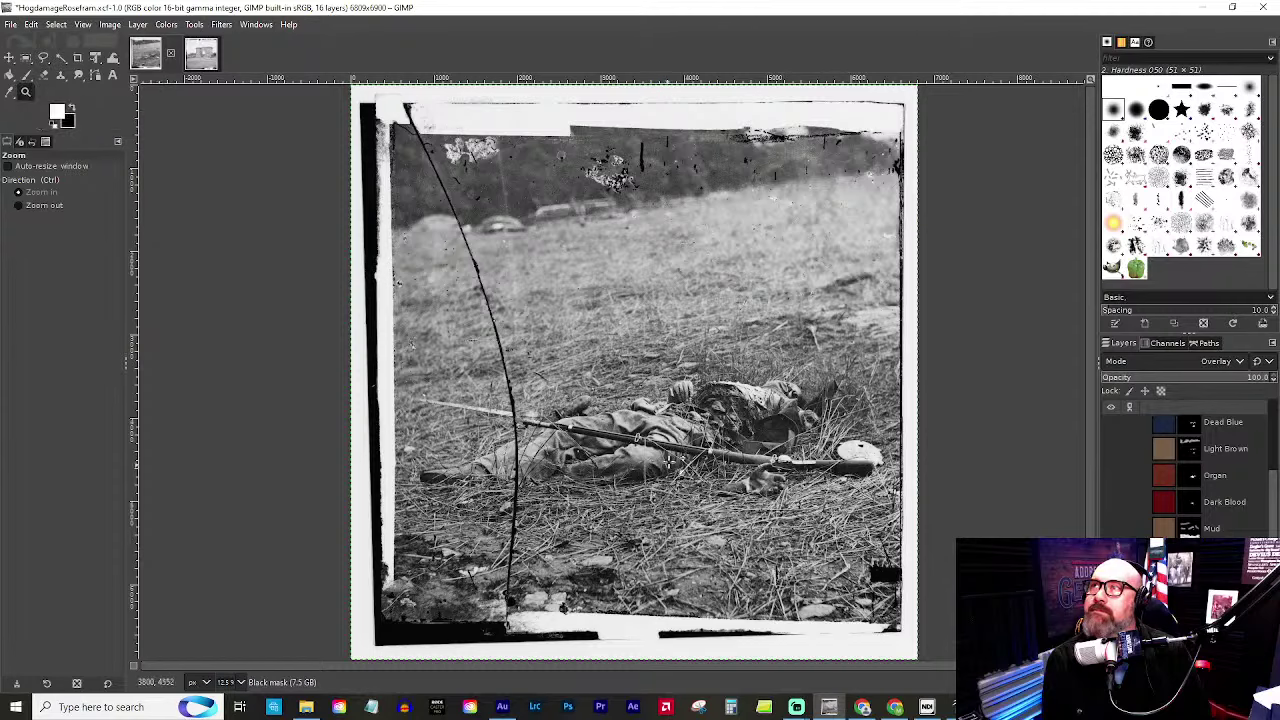
click(680, 440)
click(684, 420)
click(686, 404)
click(660, 358)
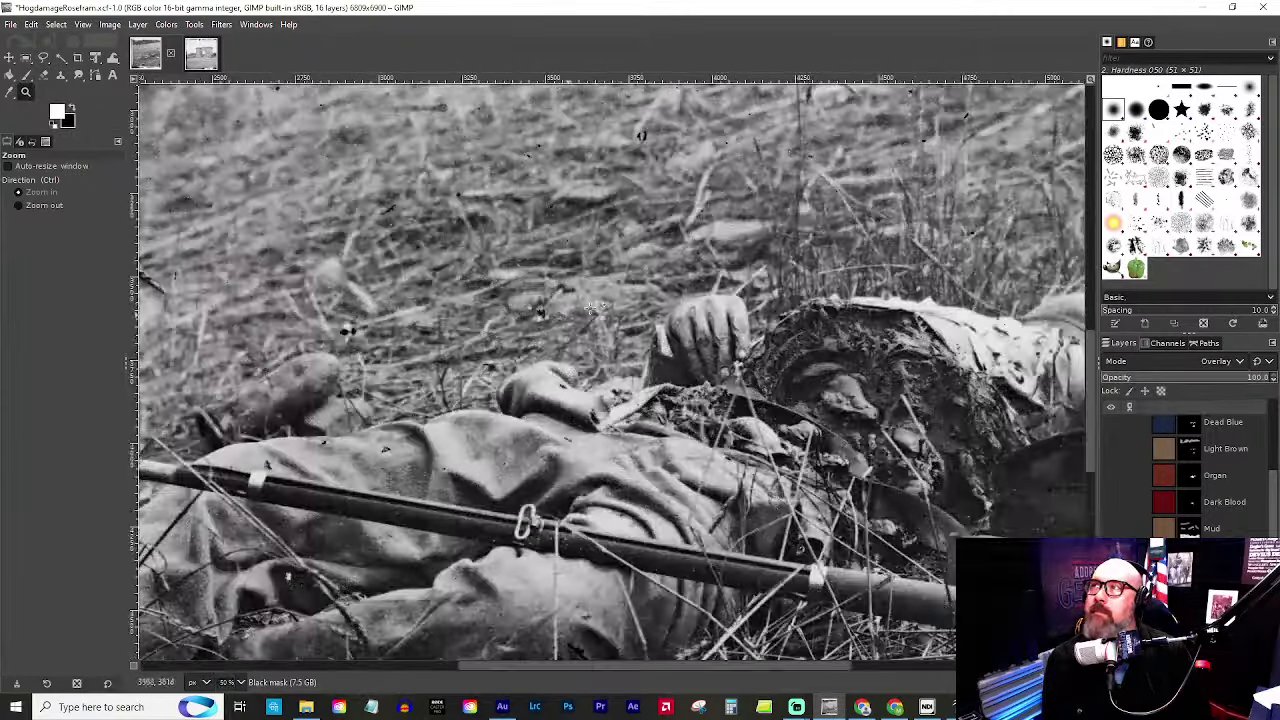
click(730, 332)
click(732, 340)
click(722, 350)
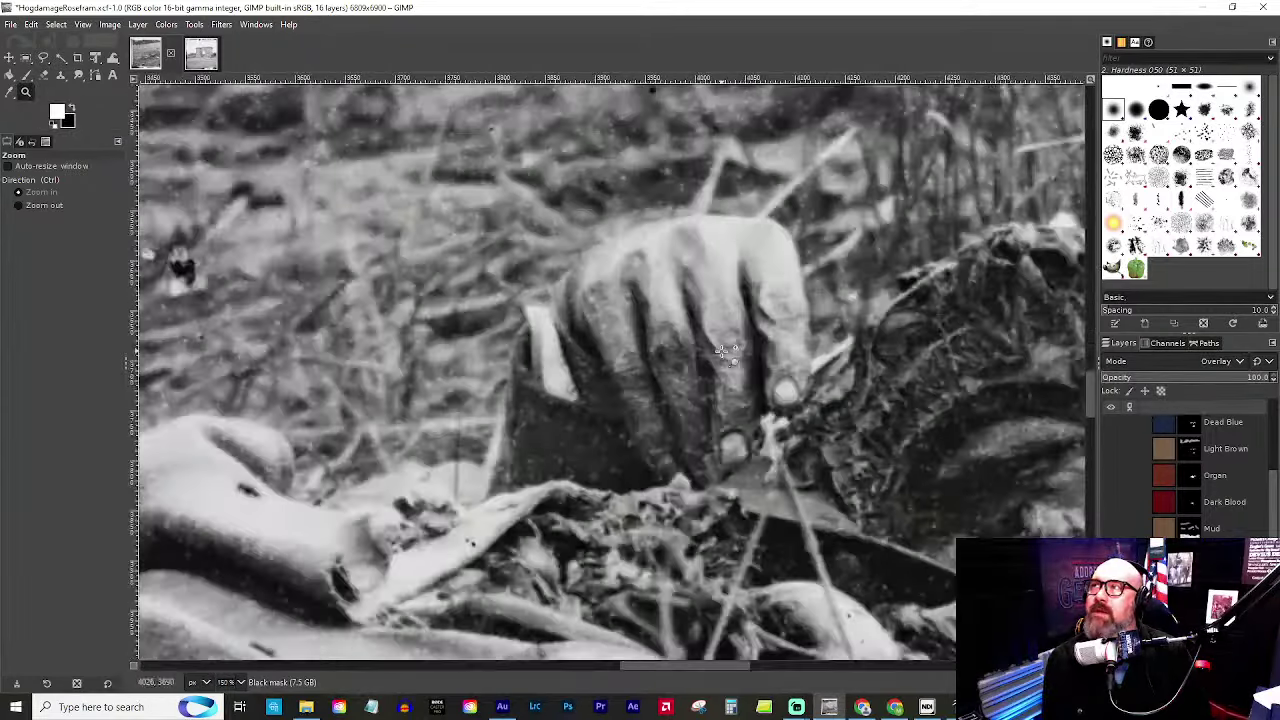
click(720, 352)
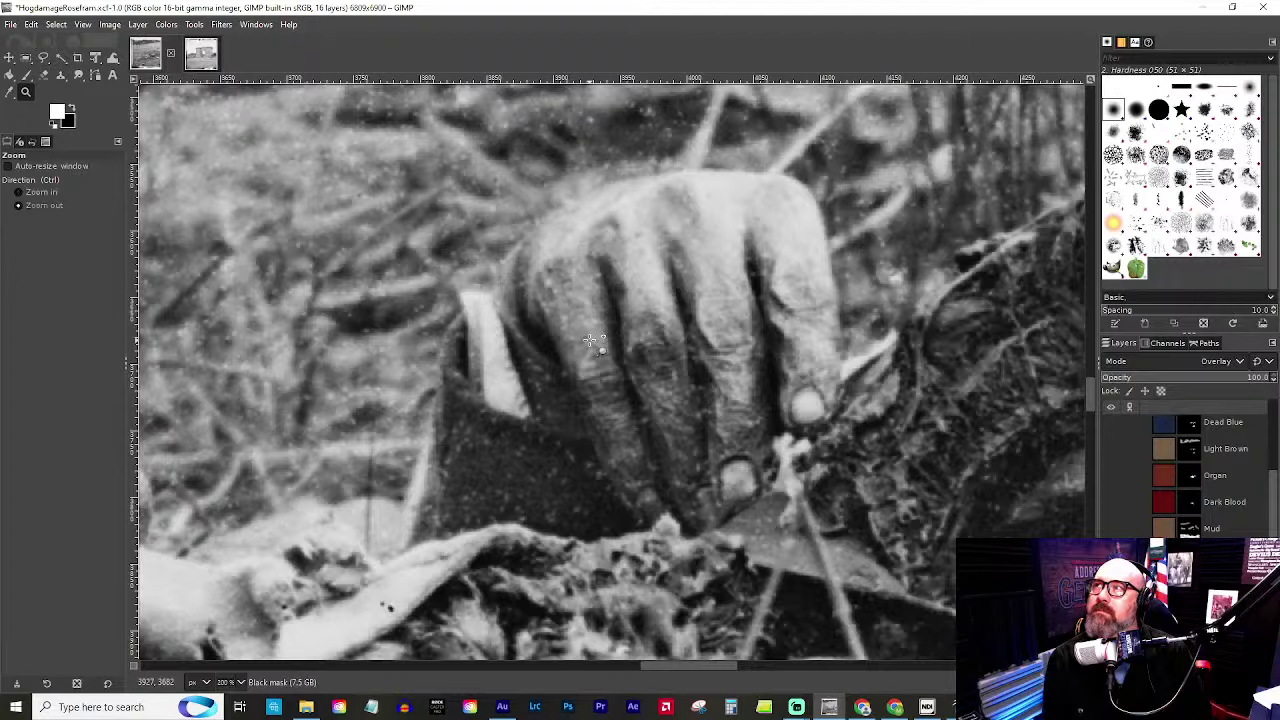
scroll(590, 340, down, 6)
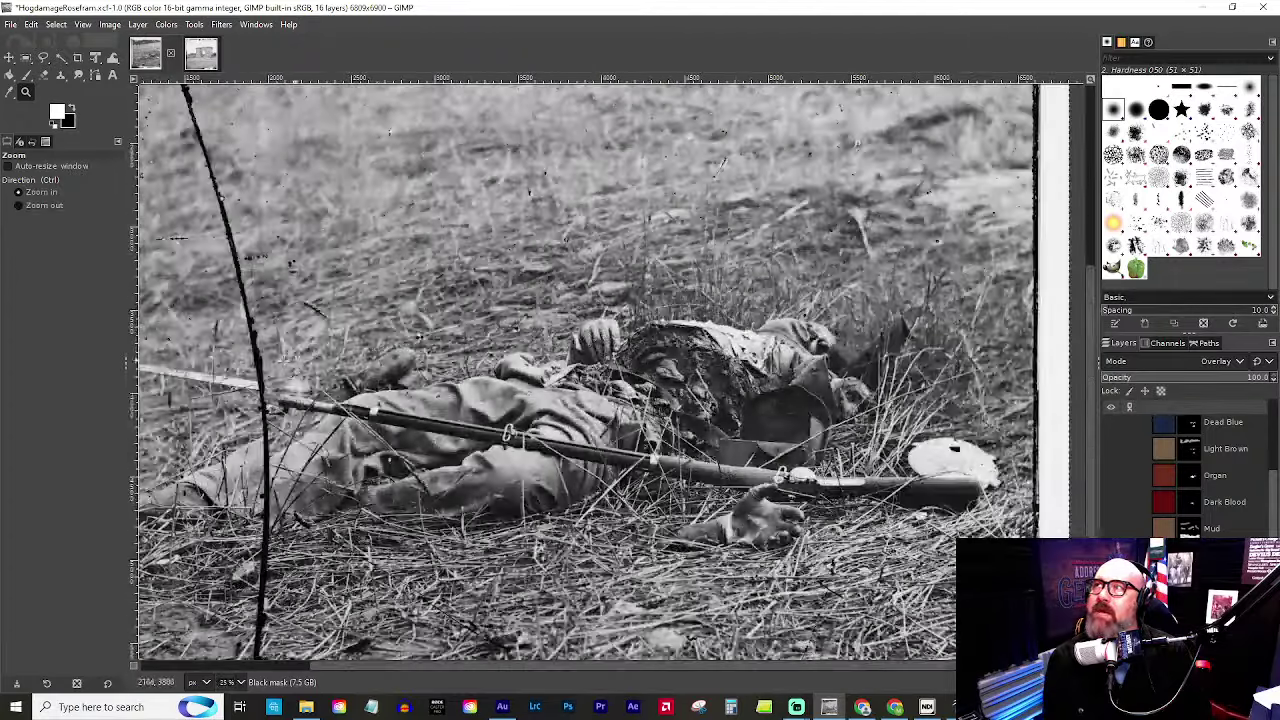
scroll(365, 385, up, 5)
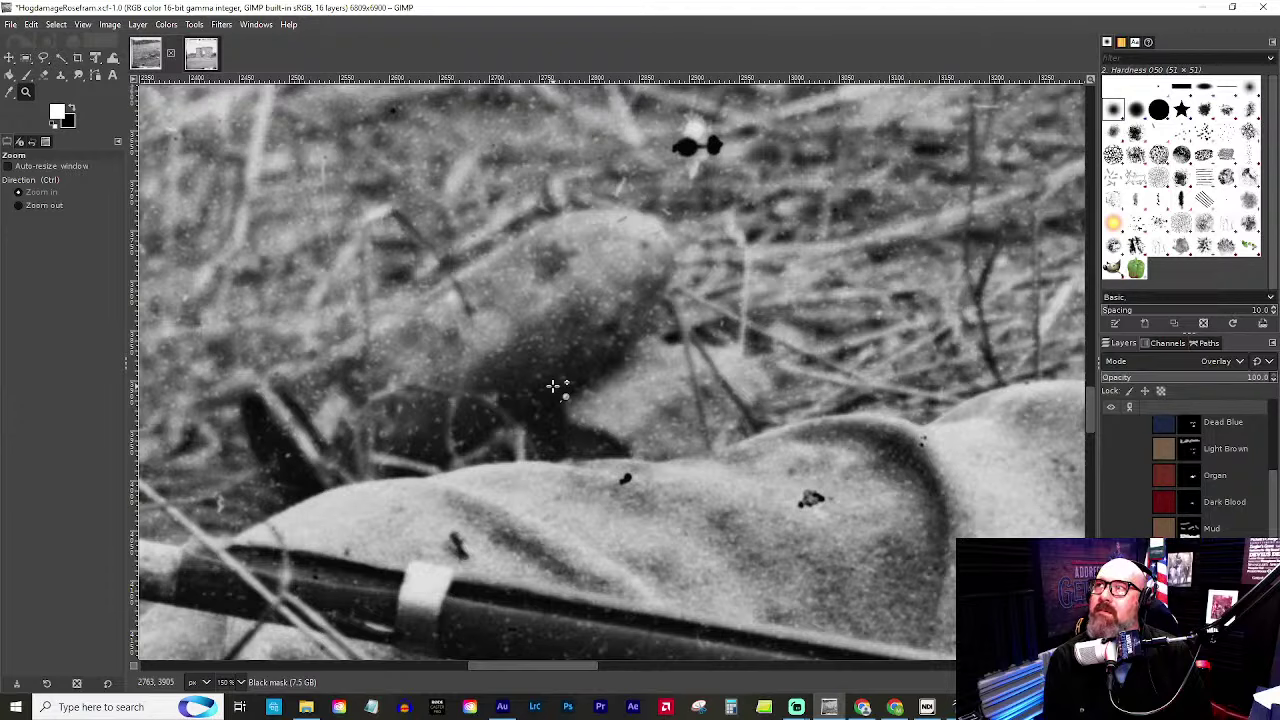
scroll(557, 384, down, 7)
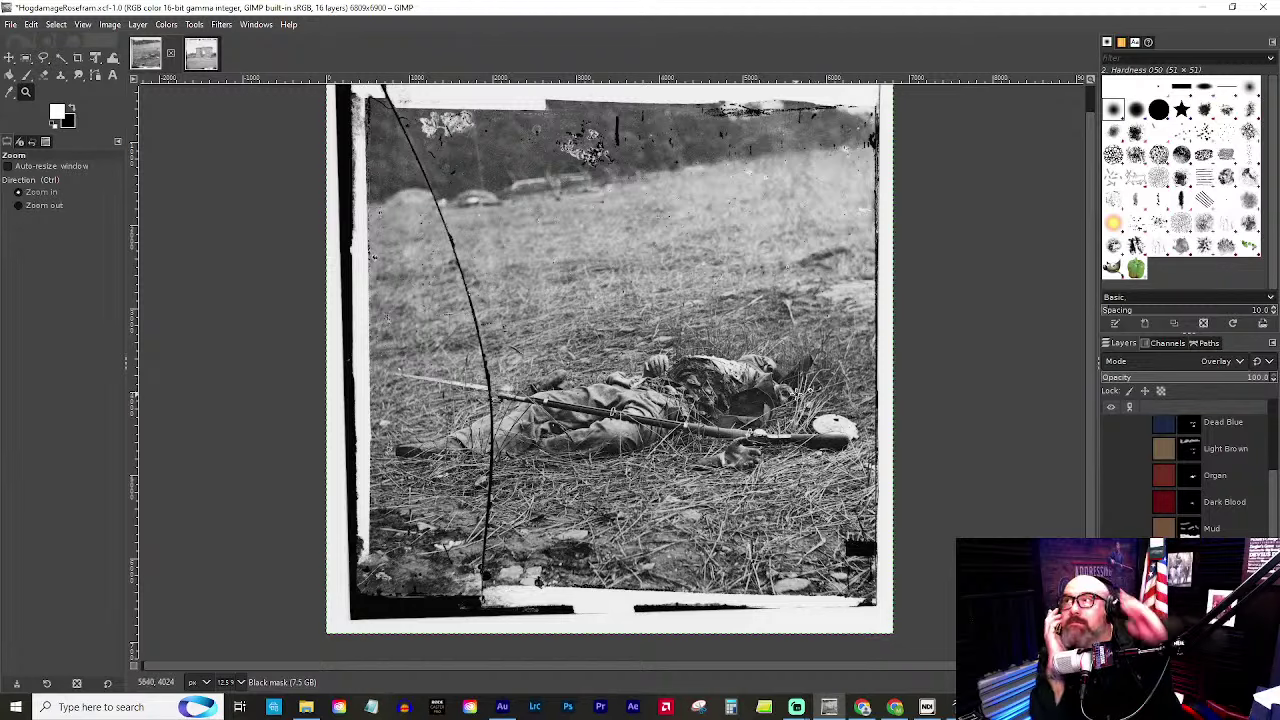
click(800, 393)
click(802, 392)
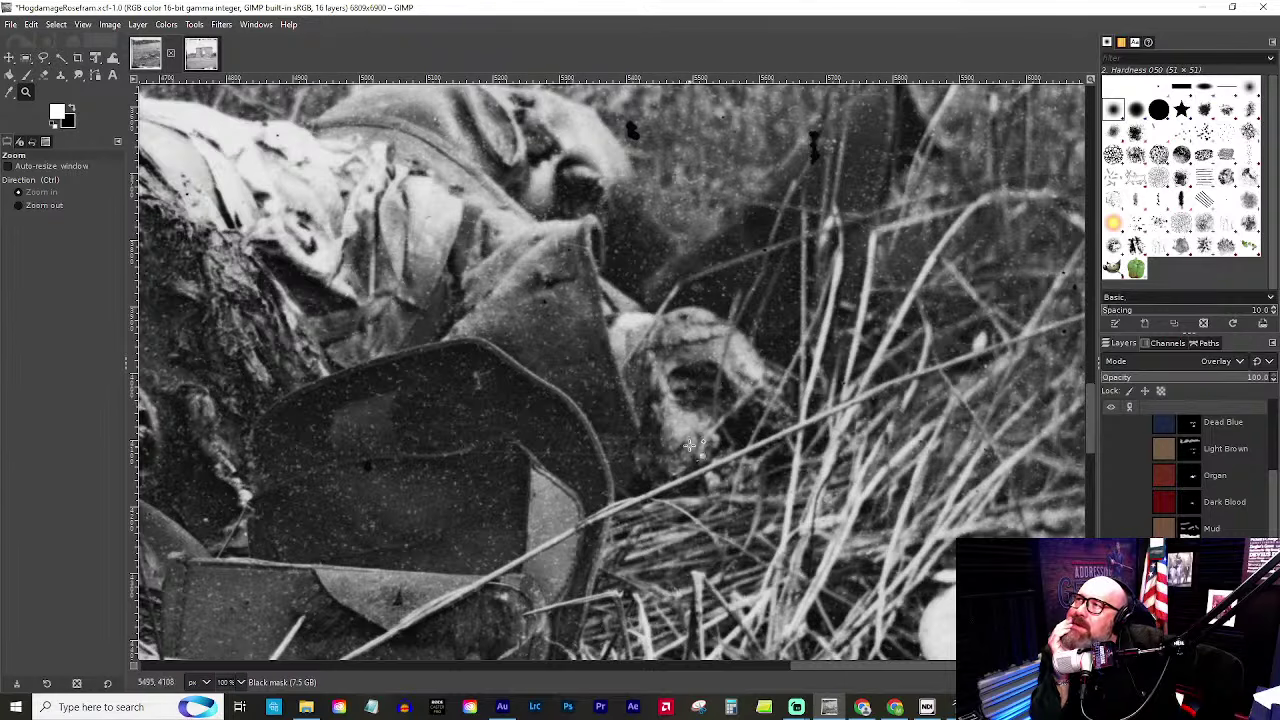
scroll(668, 450, down, 5)
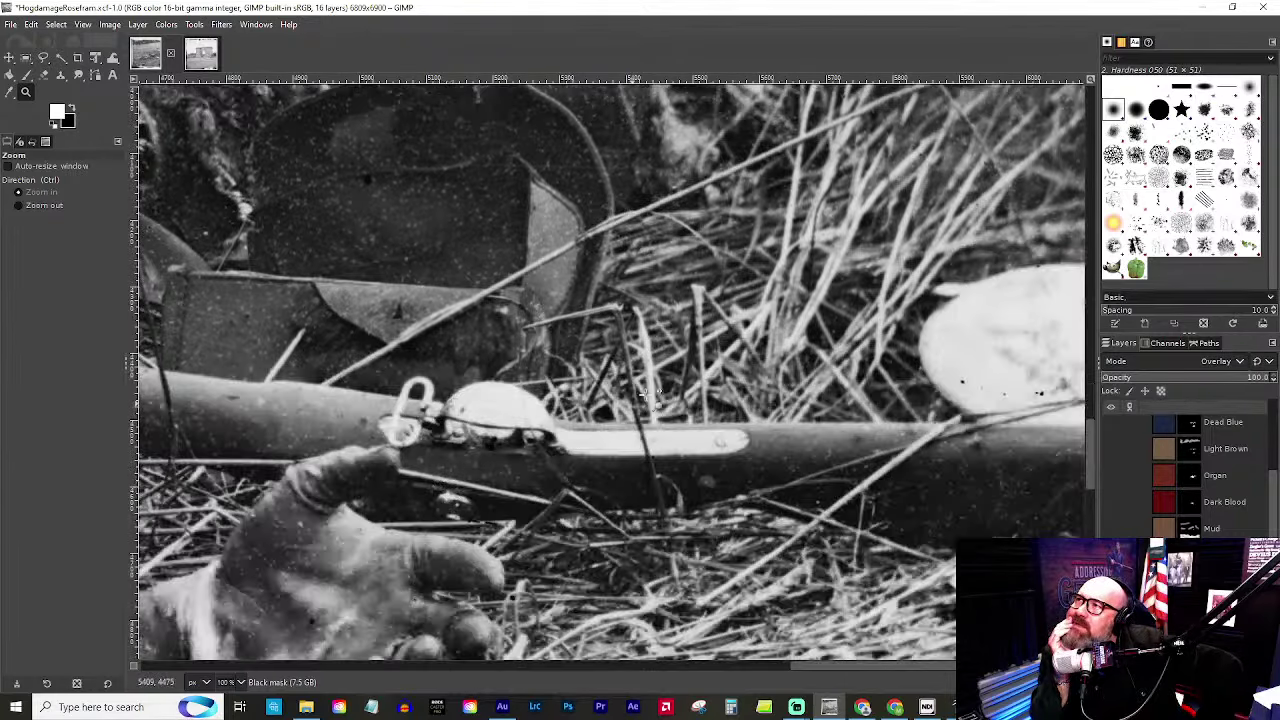
scroll(649, 394, up, 5)
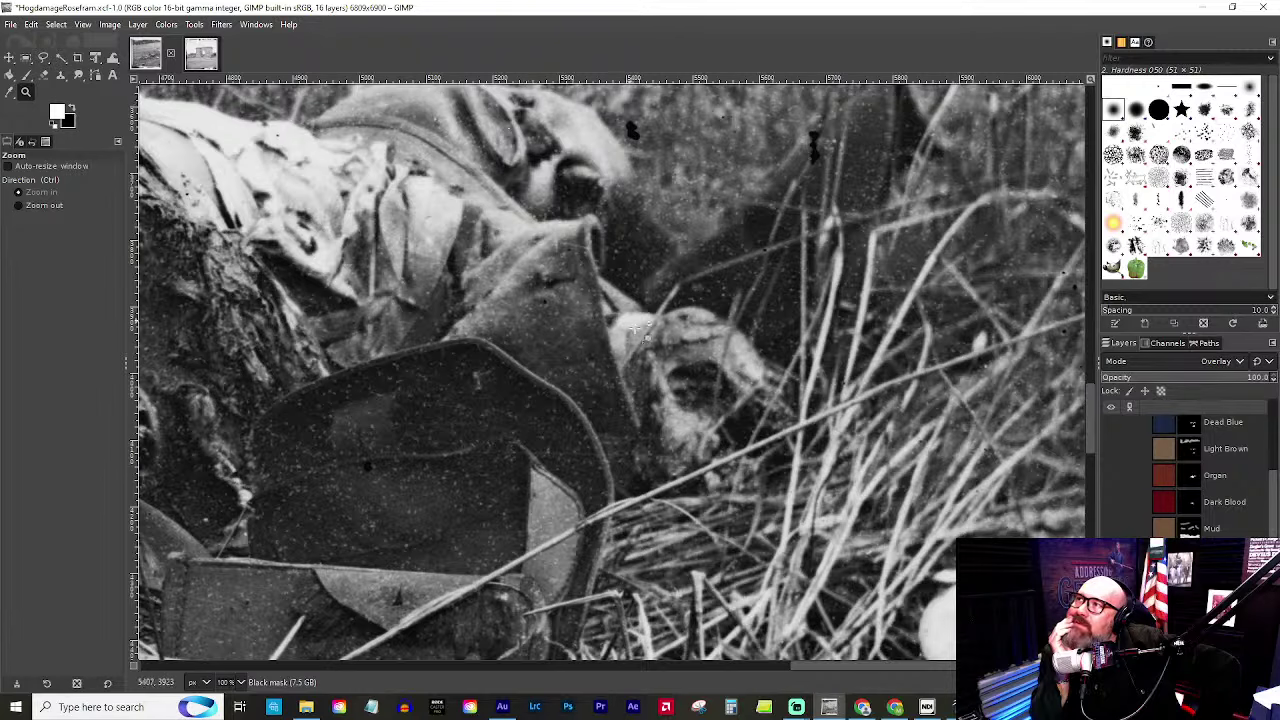
scroll(595, 380, down, 3)
scroll(530, 314, up, 4)
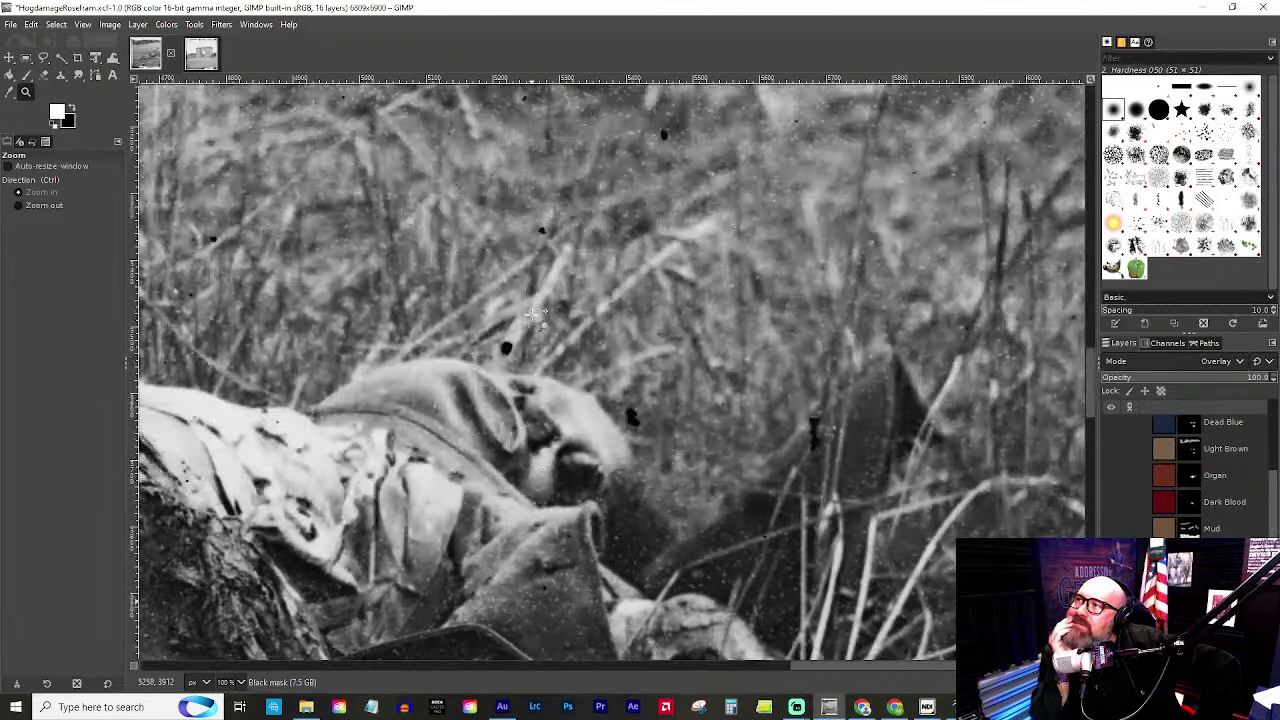
click(558, 432)
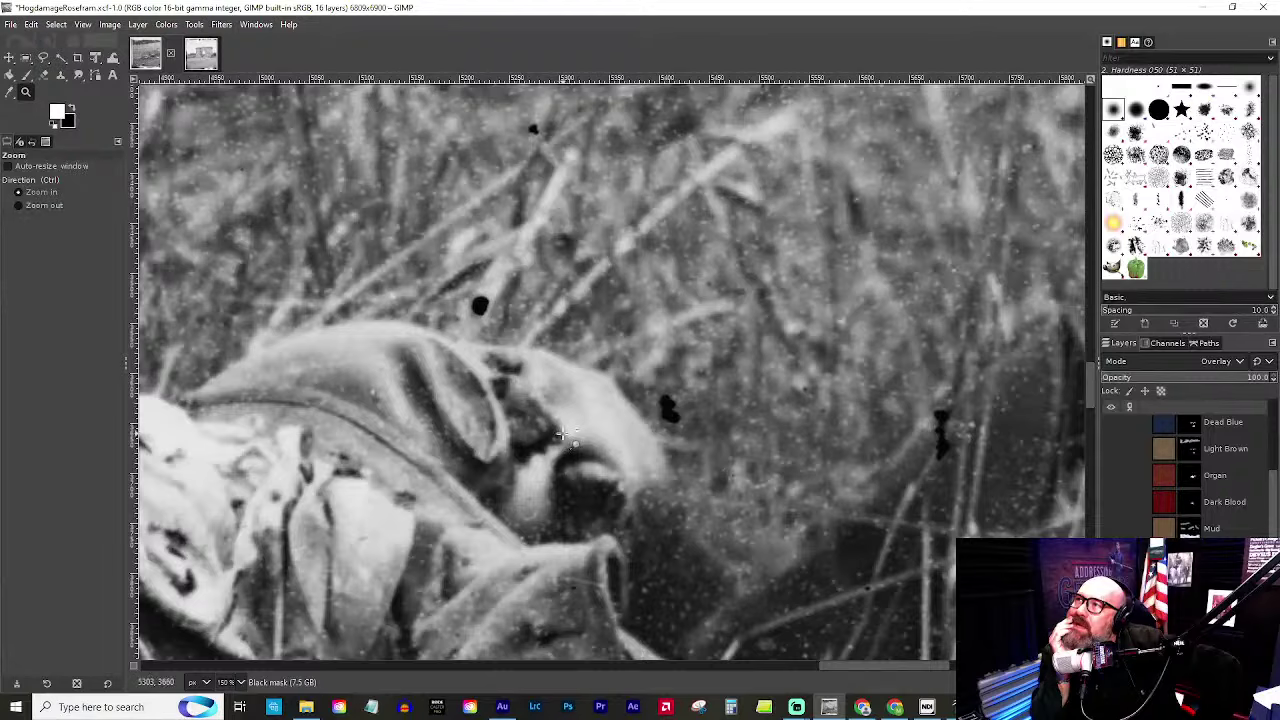
ctrl+click(561, 433)
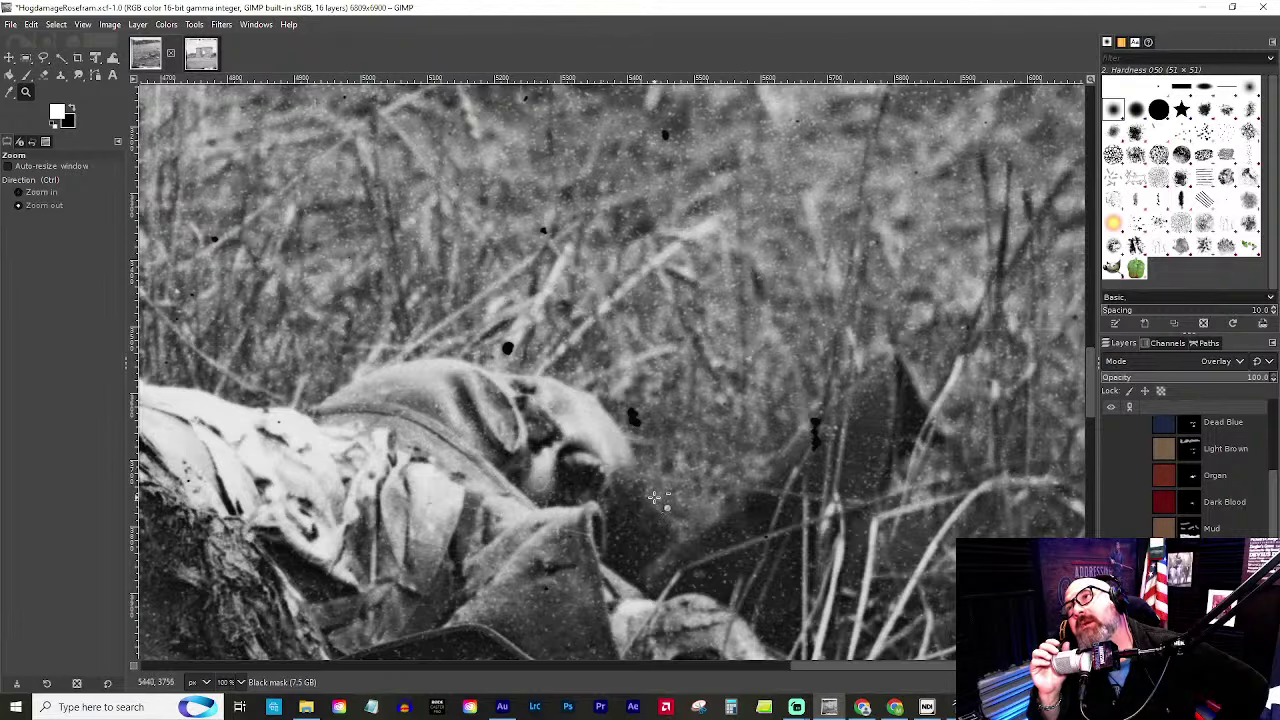
scroll(652, 496, down, 3)
scroll(583, 622, up, 3)
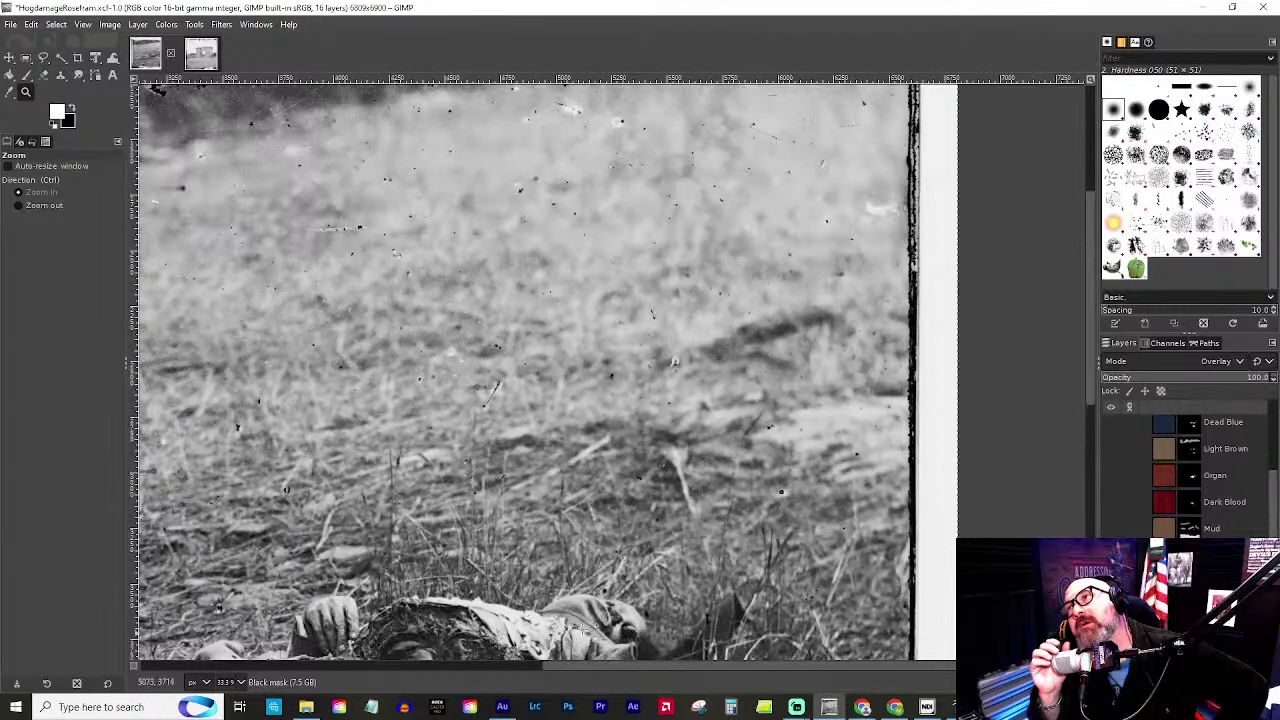
scroll(503, 455, down, 5)
scroll(656, 247, up, 3)
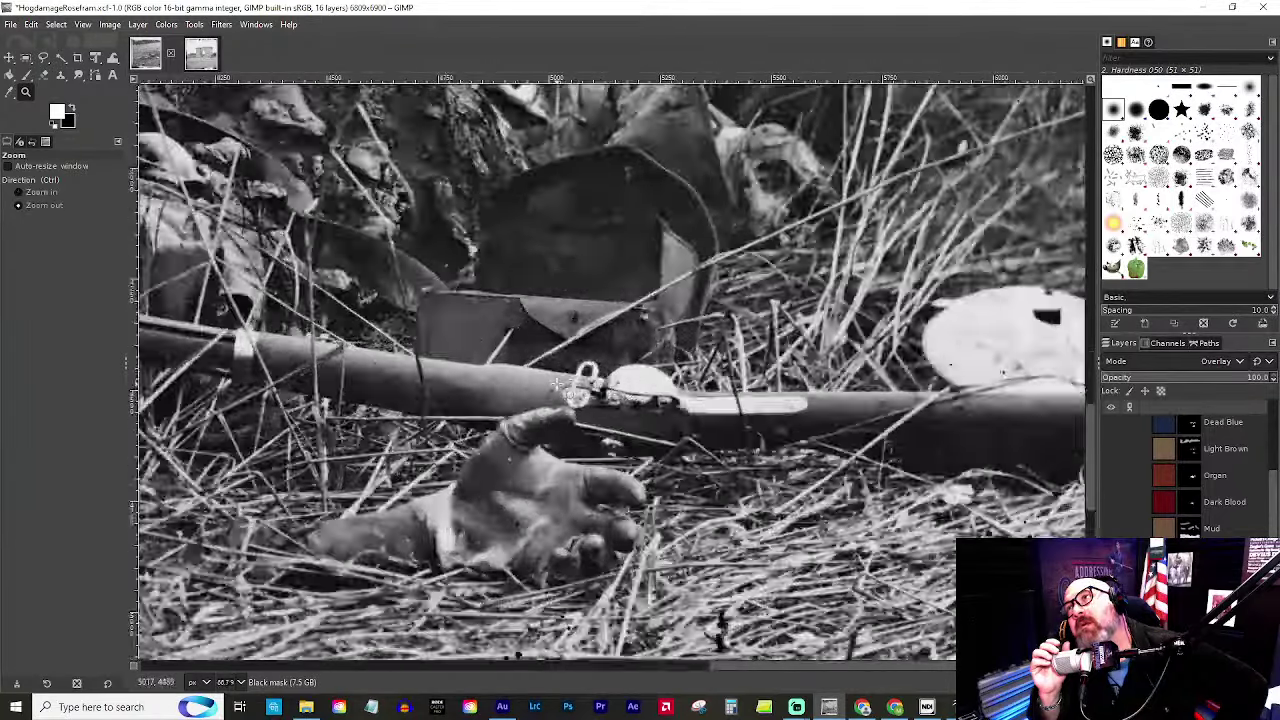
scroll(656, 247, up, 1)
scroll(660, 230, down, 1)
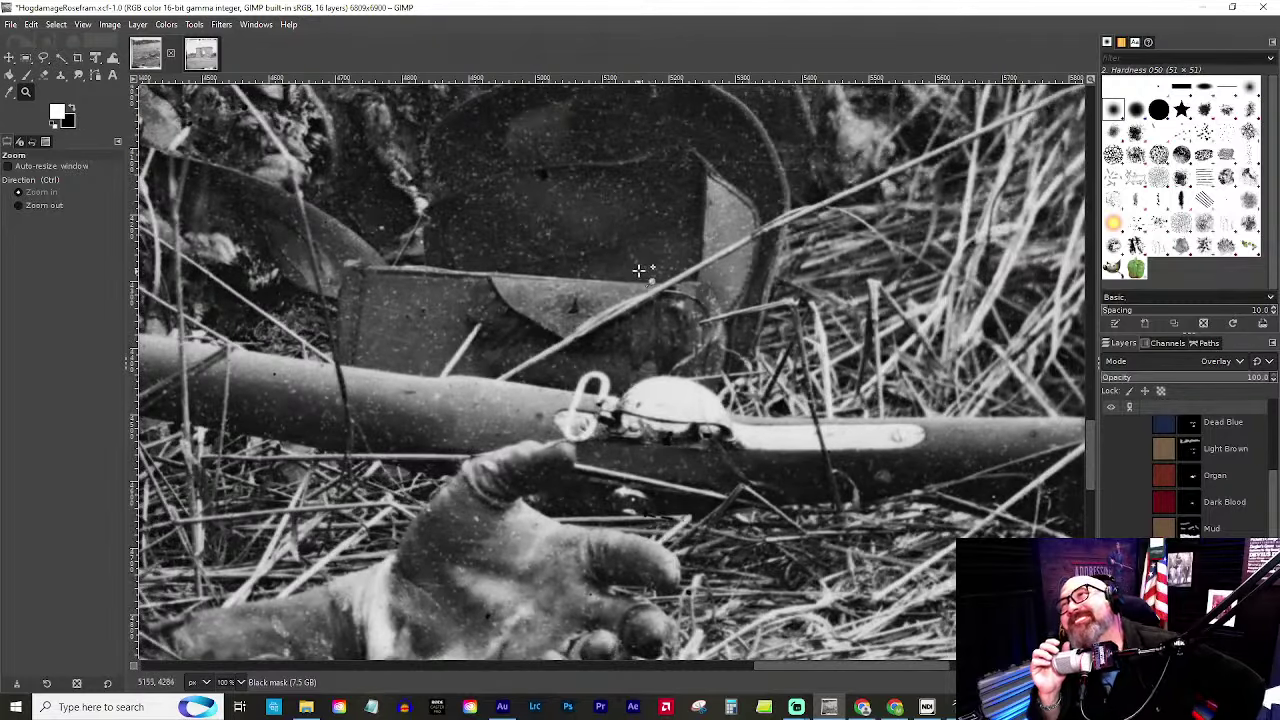
scroll(533, 490, down, 2)
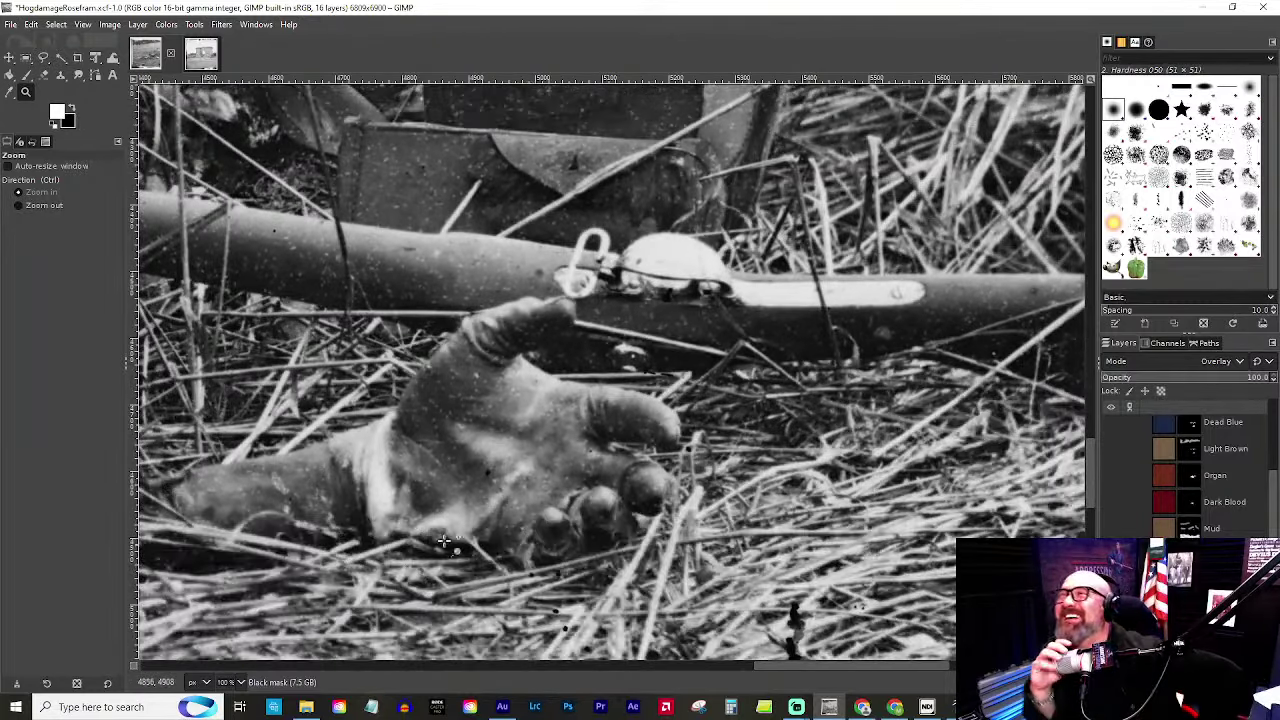
key(ctrl)
ctrl+click(614, 428)
ctrl+click(614, 428)
ctrl+click(614, 428)
ctrl+click(614, 428)
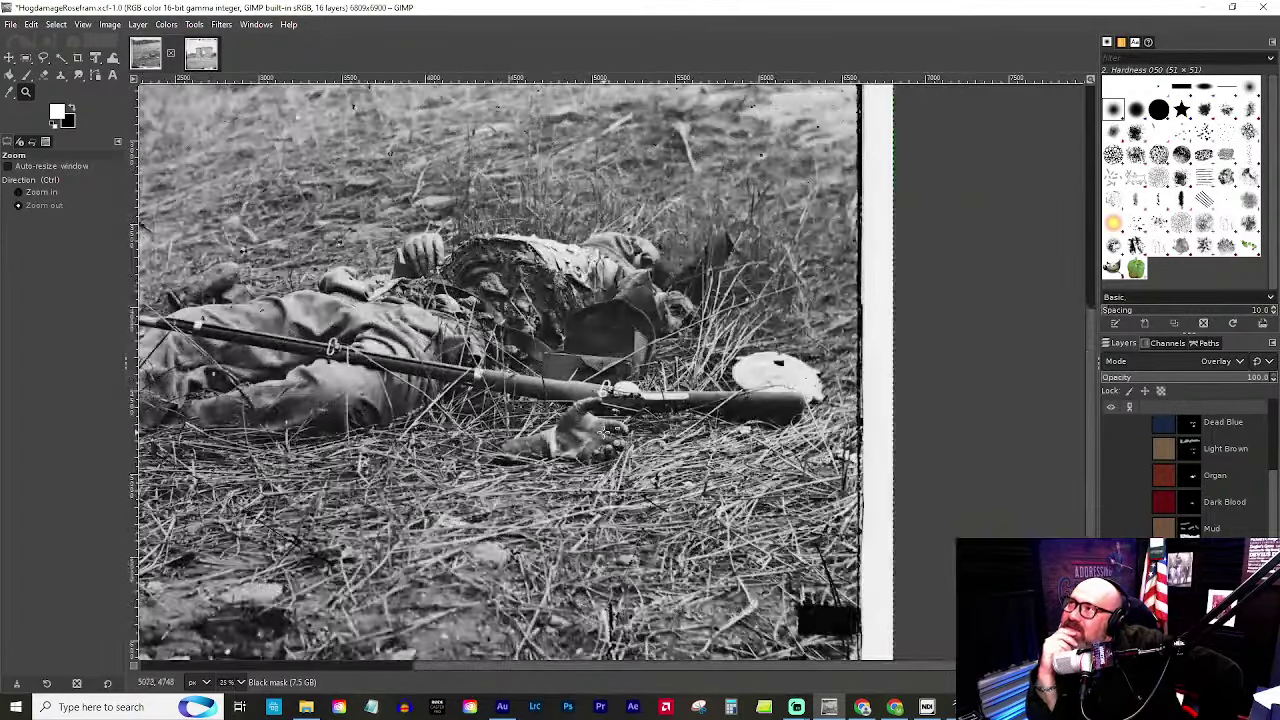
ctrl+click(412, 362)
click(362, 288)
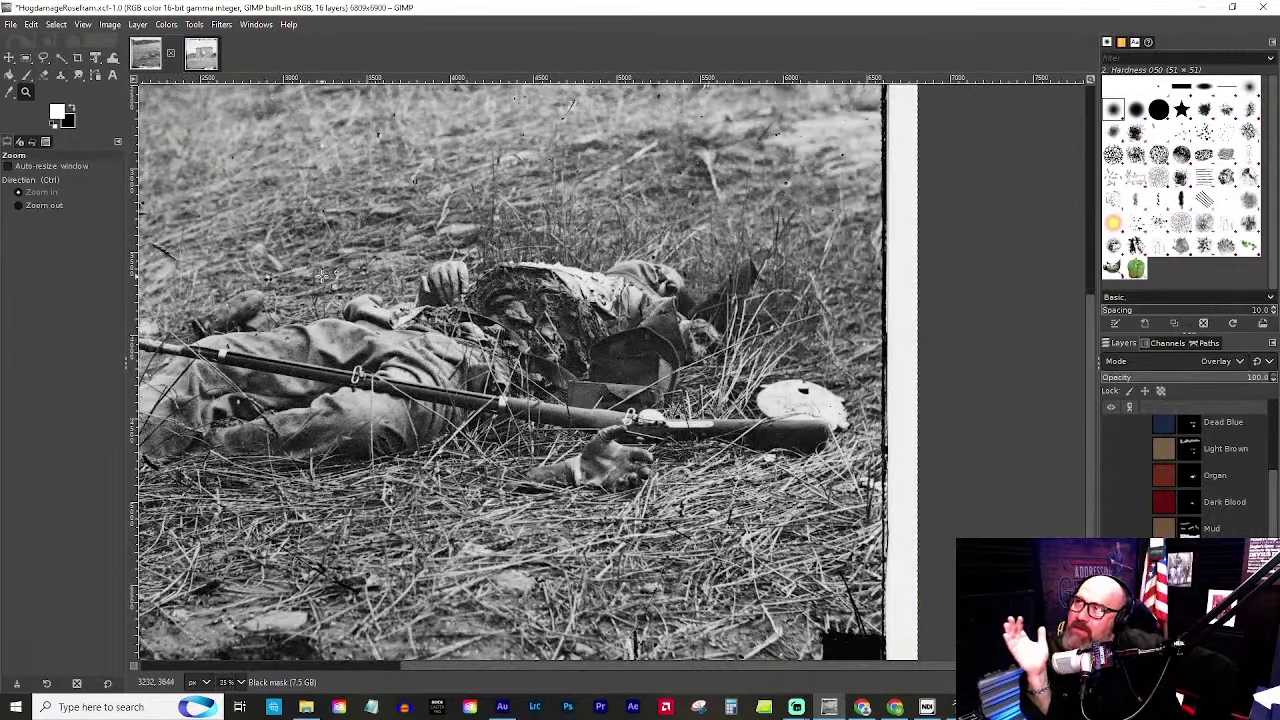
ctrl+click(362, 290)
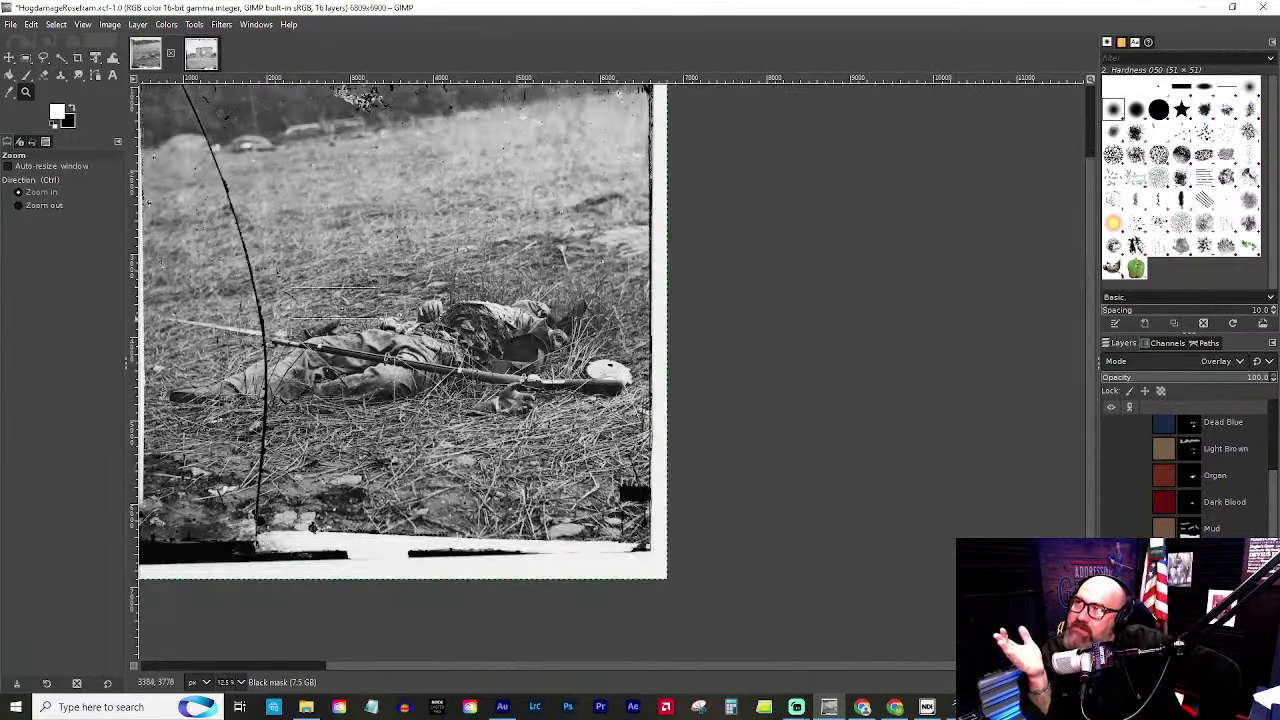
scroll(302, 290, up, 10)
scroll(305, 285, down, 8)
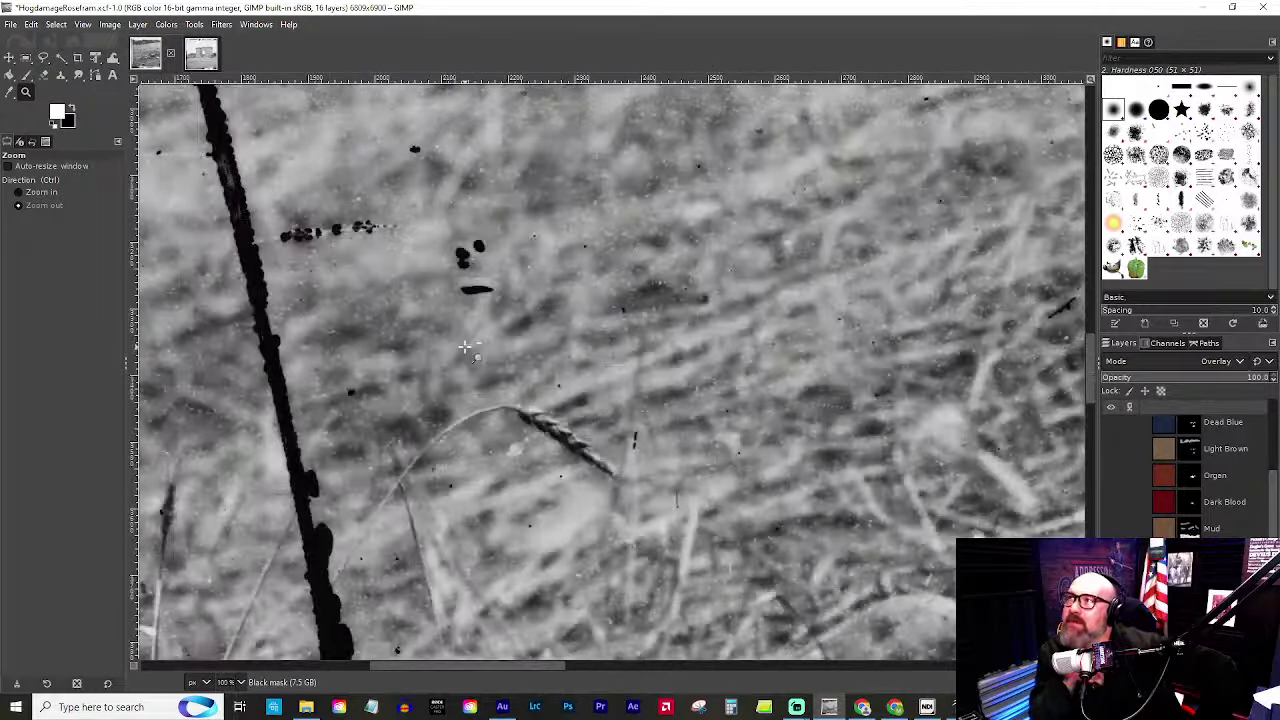
scroll(605, 408, down, 6)
scroll(600, 410, up, 4)
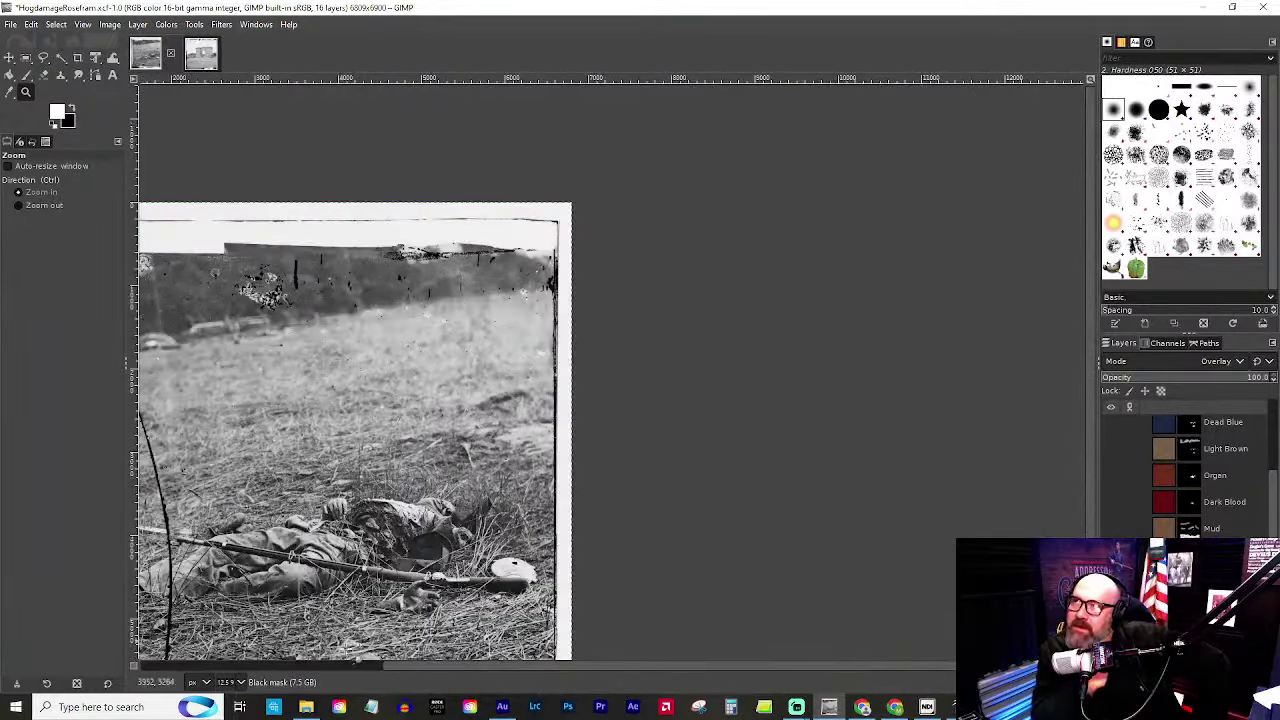
scroll(470, 666, left, 4)
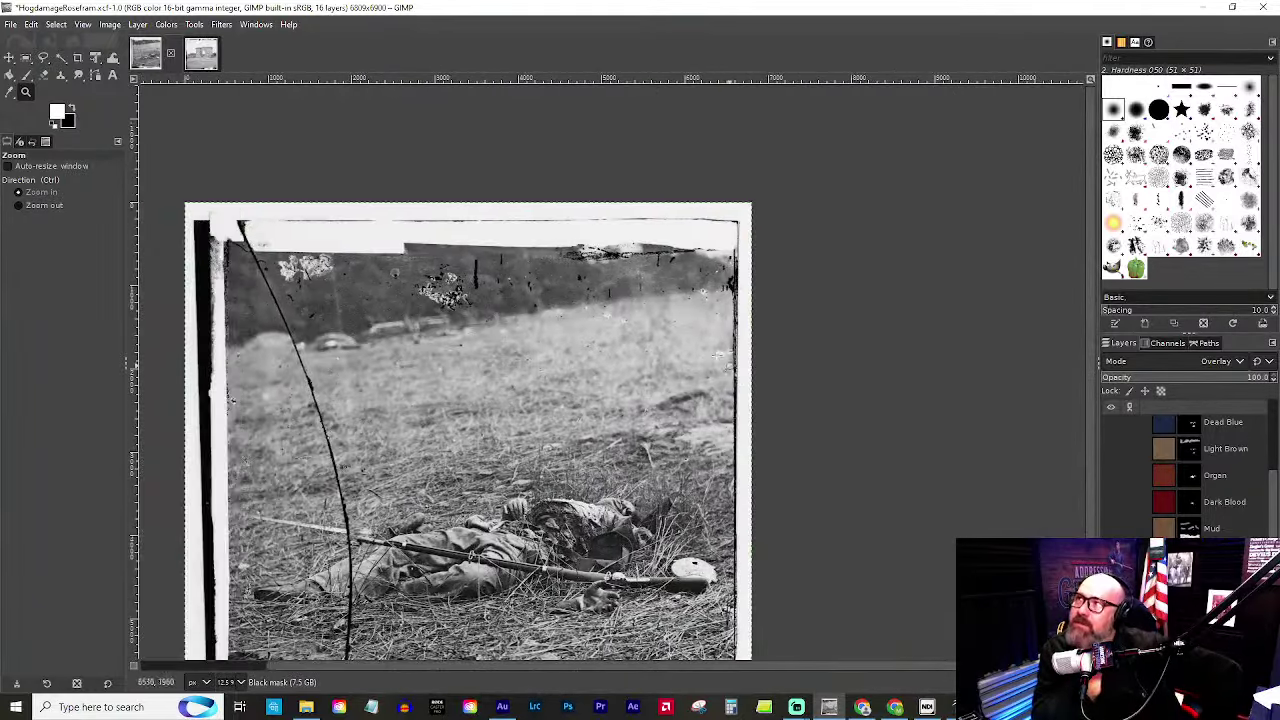
scroll(640, 390, down, 2)
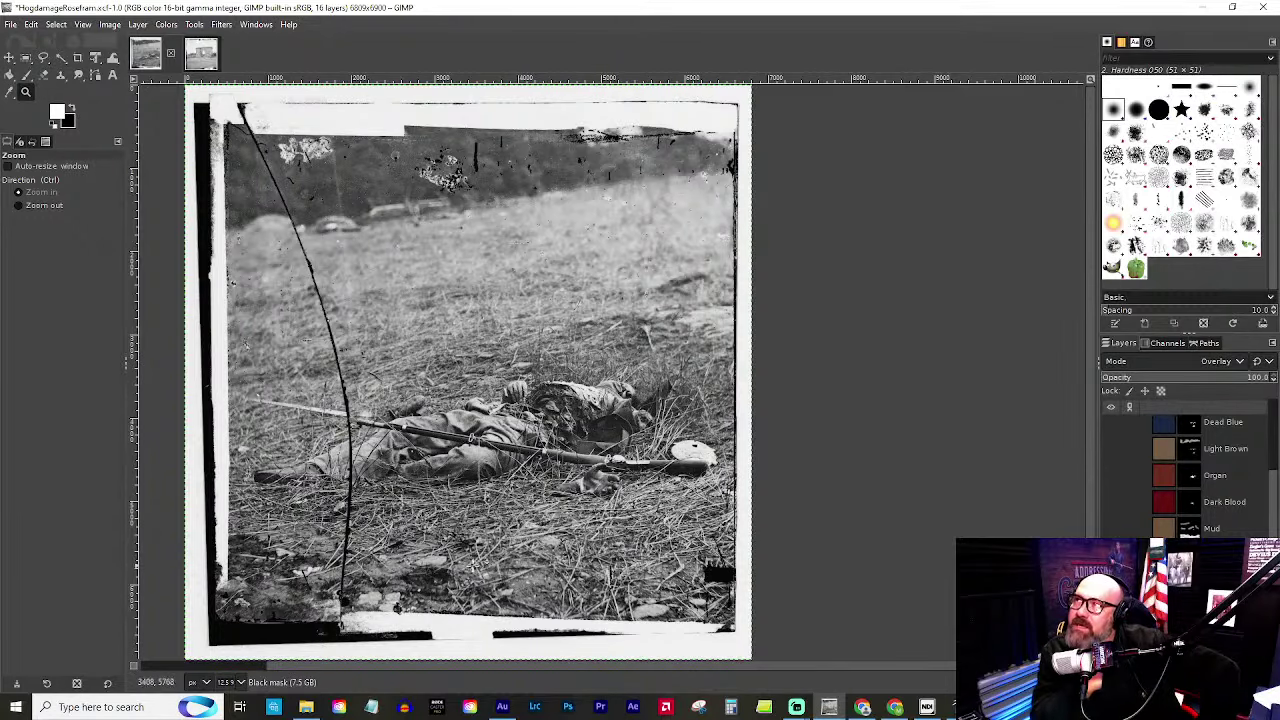
scroll(500, 405, up, 3)
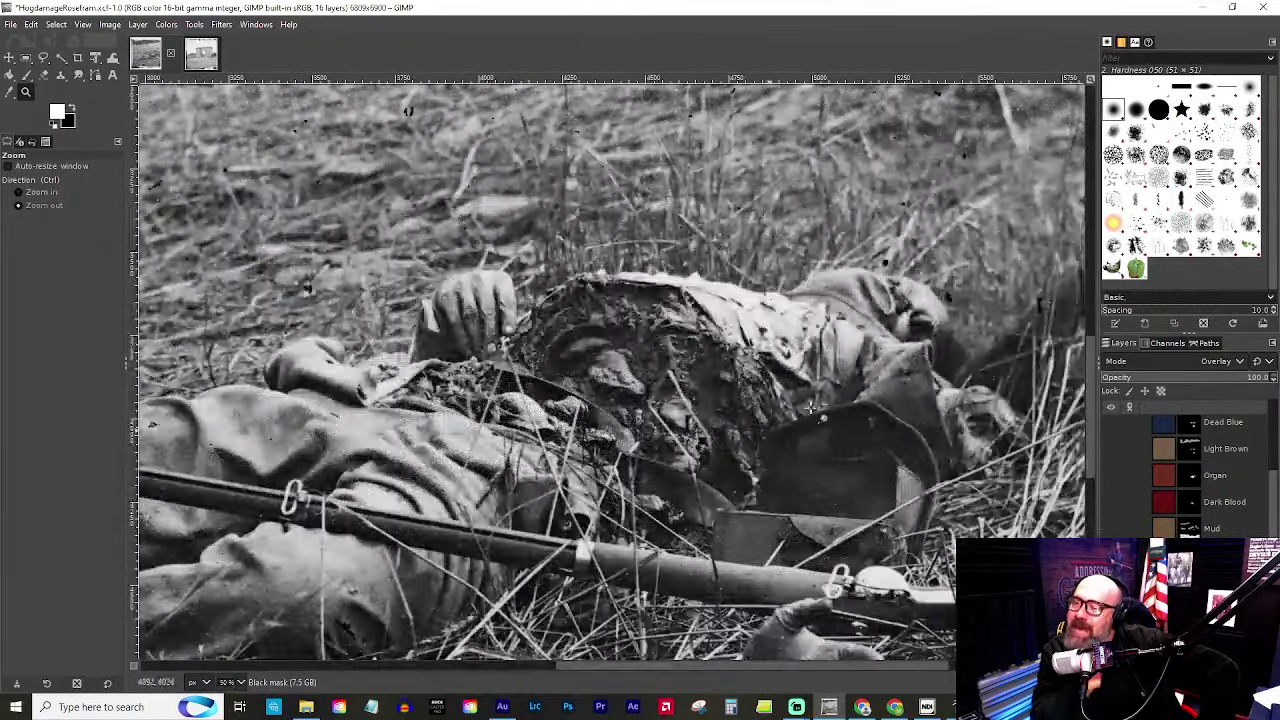
scroll(722, 374, up, 2)
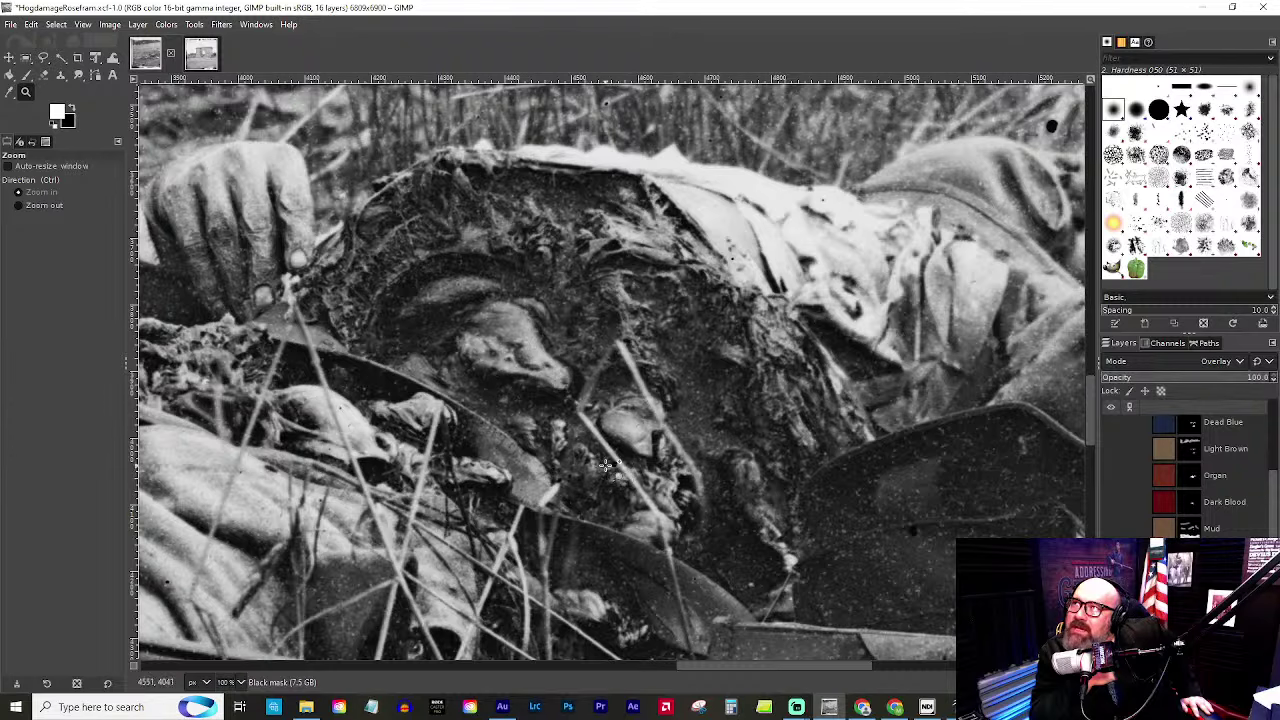
click(505, 470)
ctrl+click(543, 487)
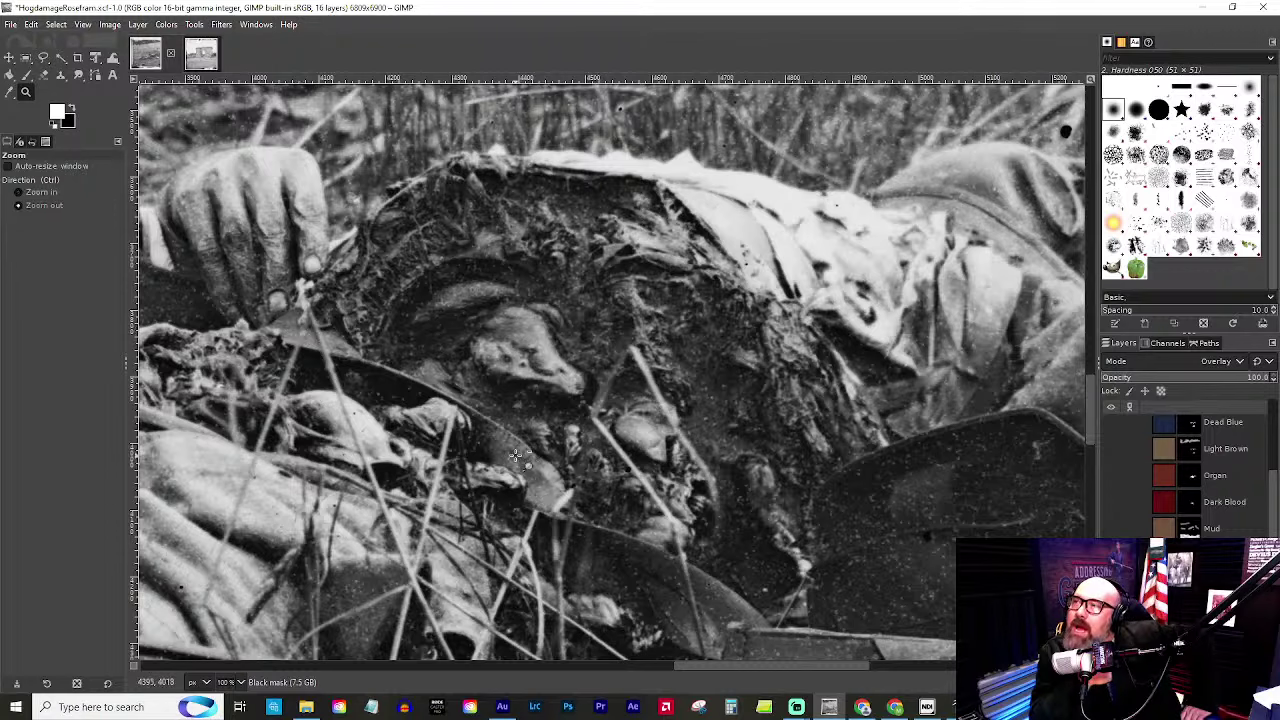
ctrl+scroll(505, 465, up, 2)
ctrl+scroll(497, 467, down, 2)
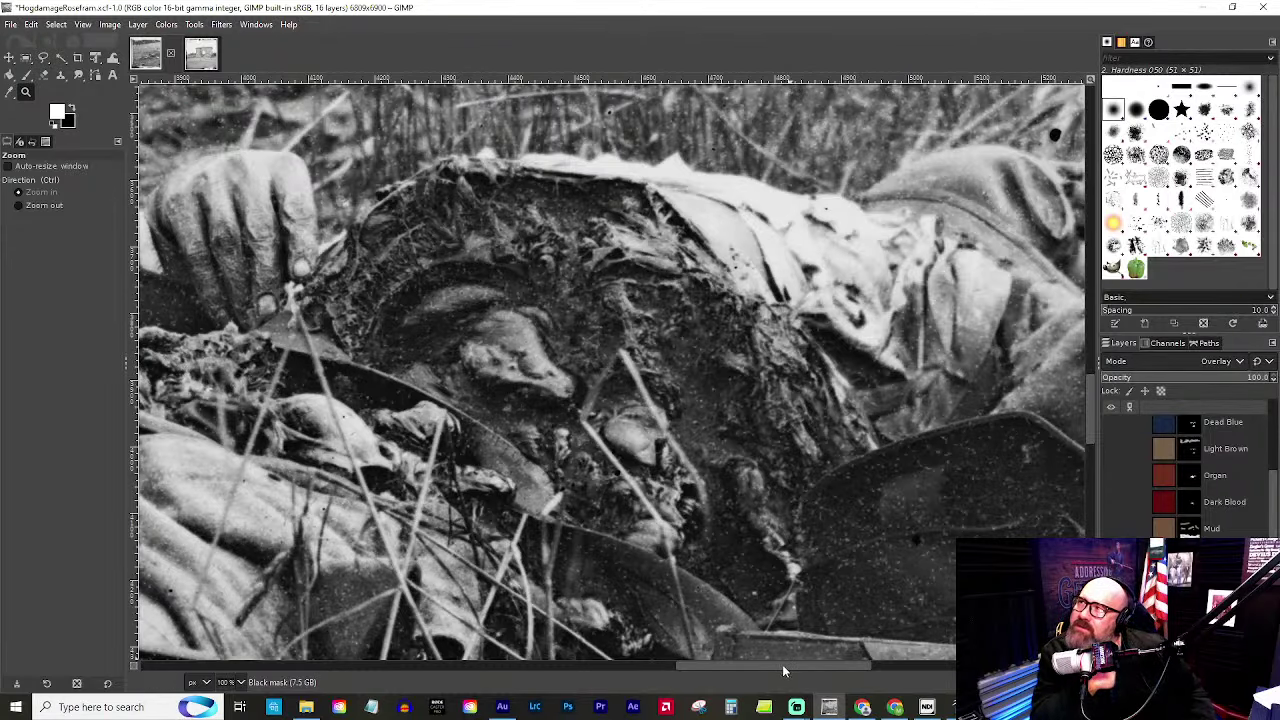
drag(783, 671, 694, 684)
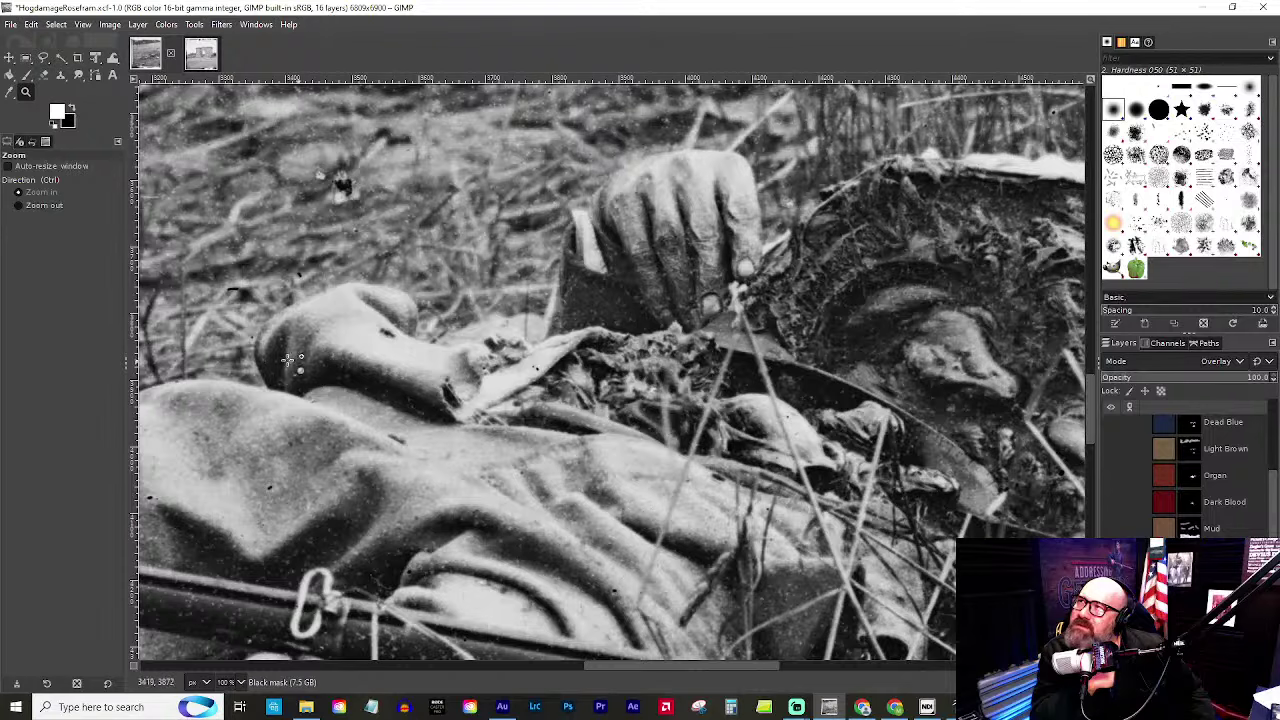
scroll(690, 415, up, 5)
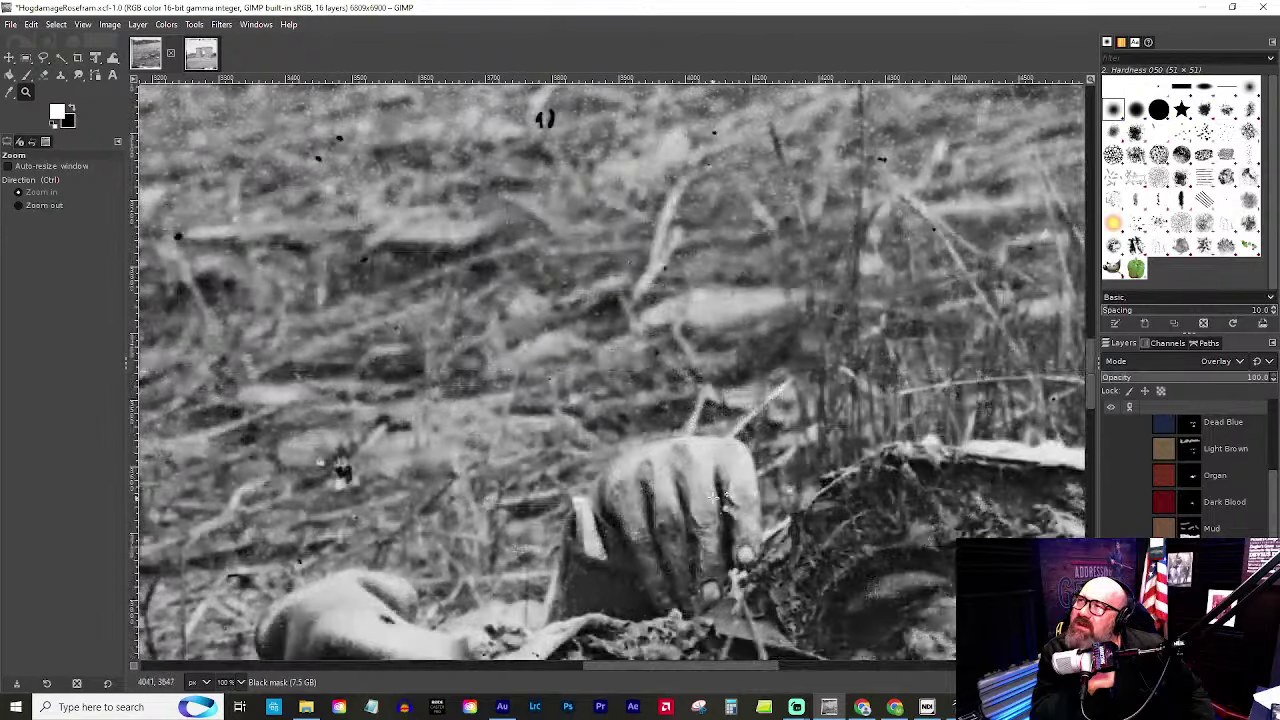
scroll(682, 450, down, 5)
click(760, 400)
click(760, 400)
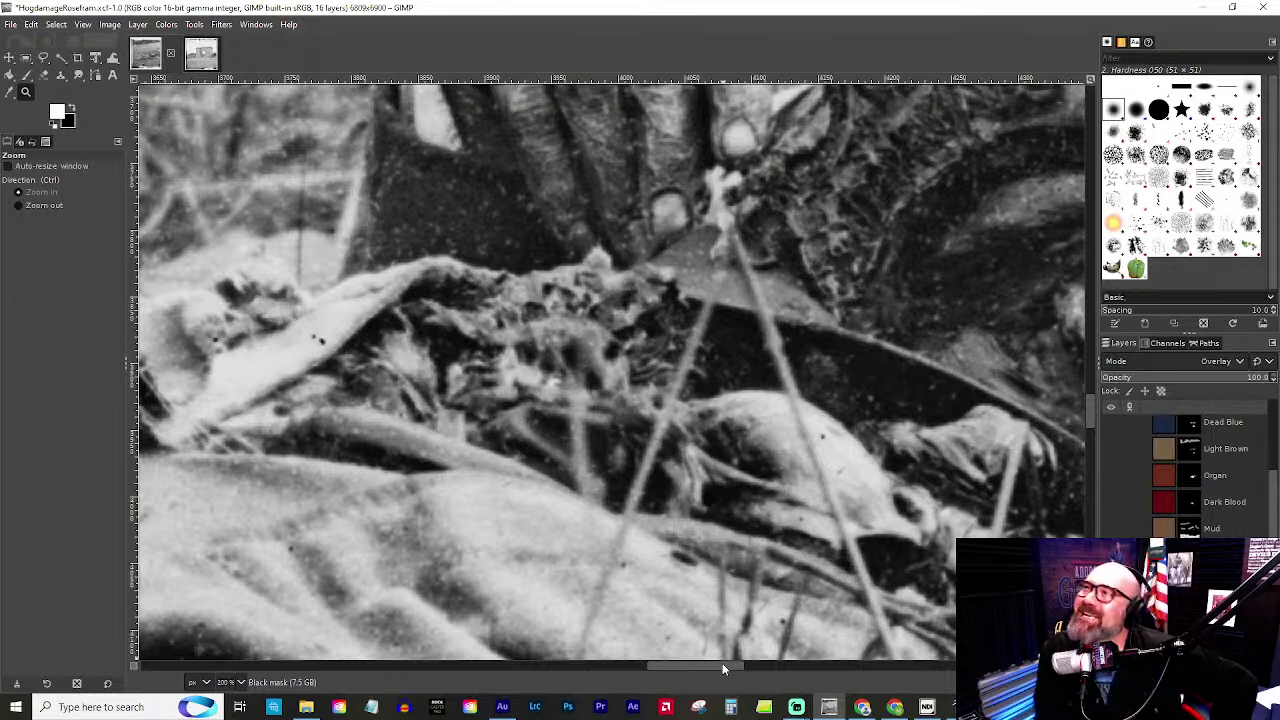
scroll(638, 195, up, 3)
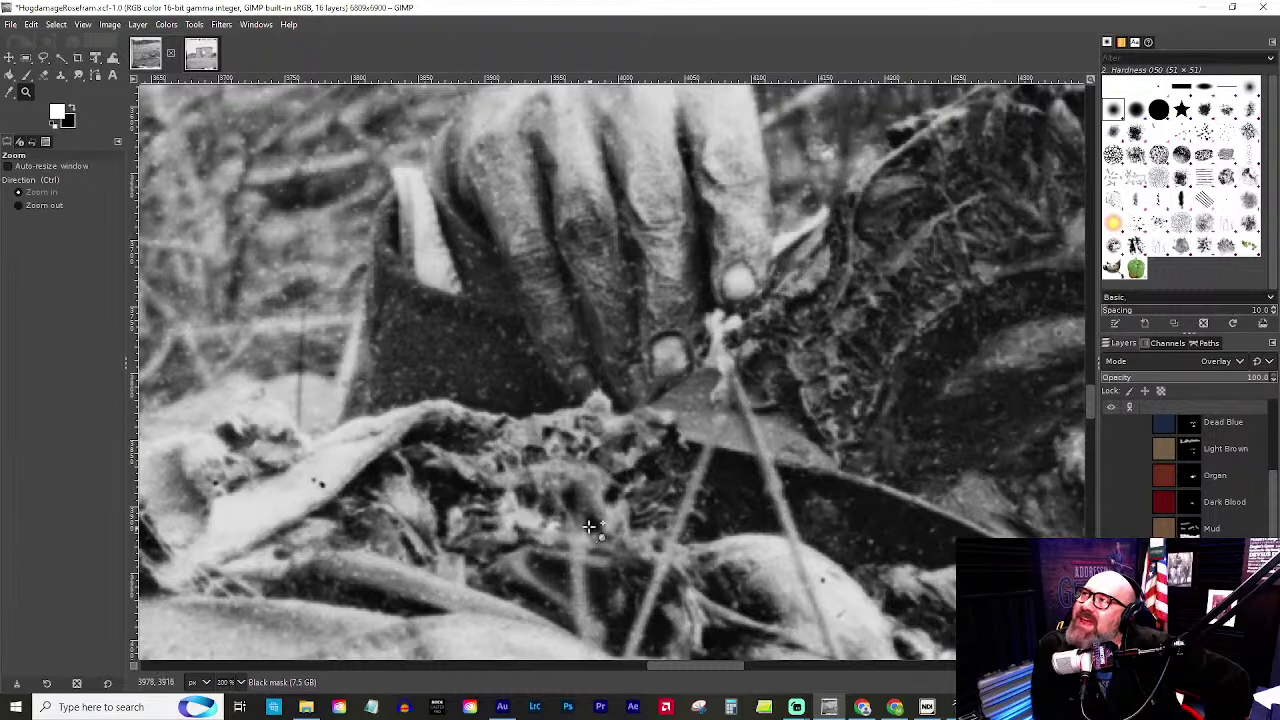
scroll(595, 500, down, 2)
scroll(585, 515, up, 5)
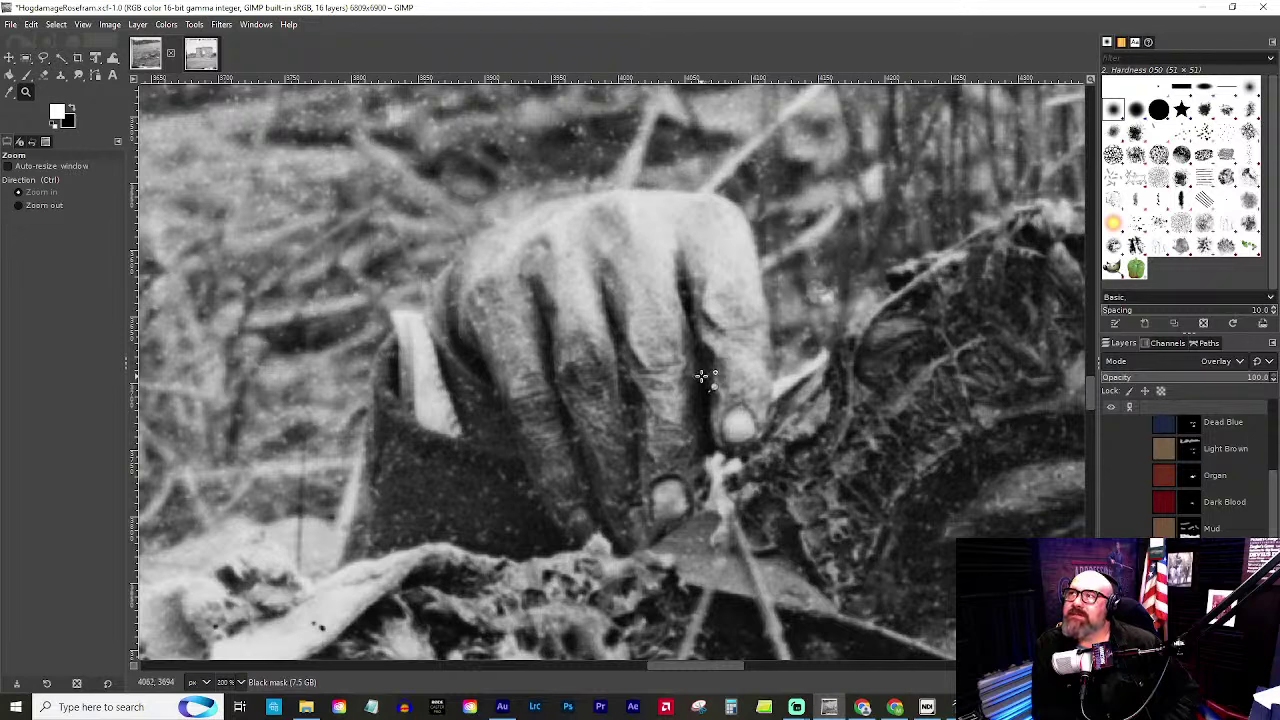
ctrl+click(917, 432)
ctrl+click(917, 432)
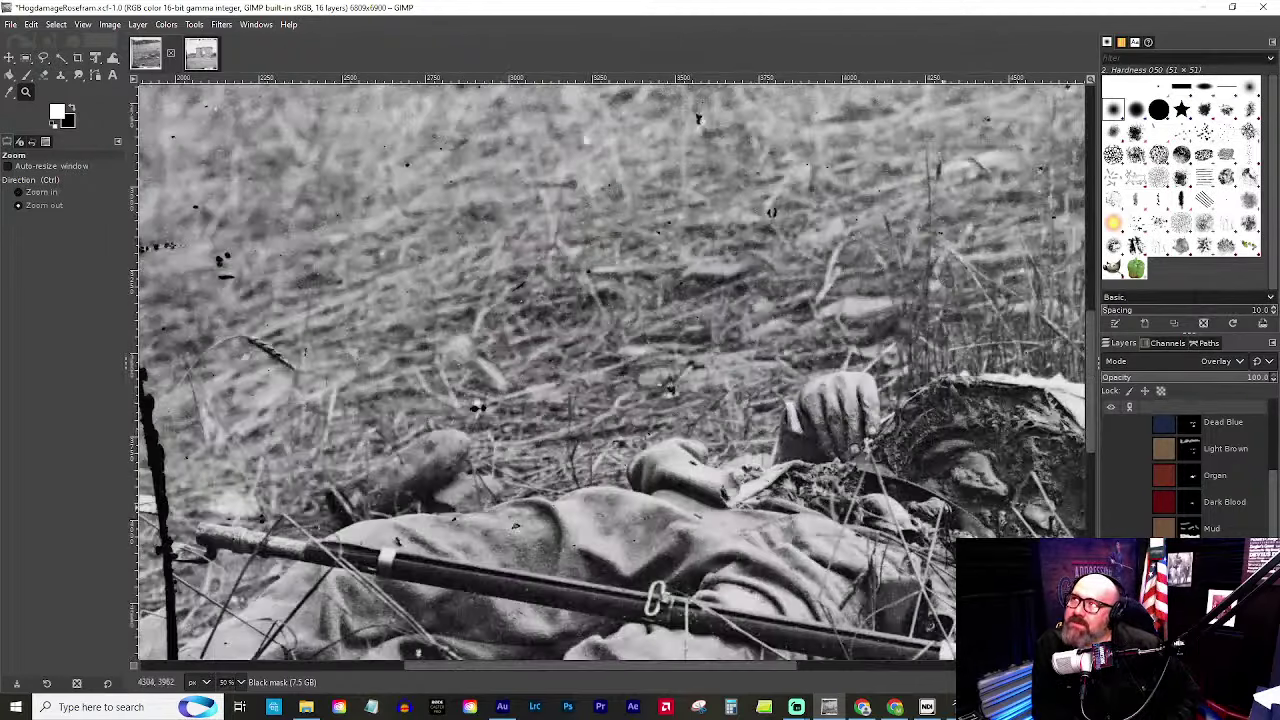
drag(713, 666, 985, 664)
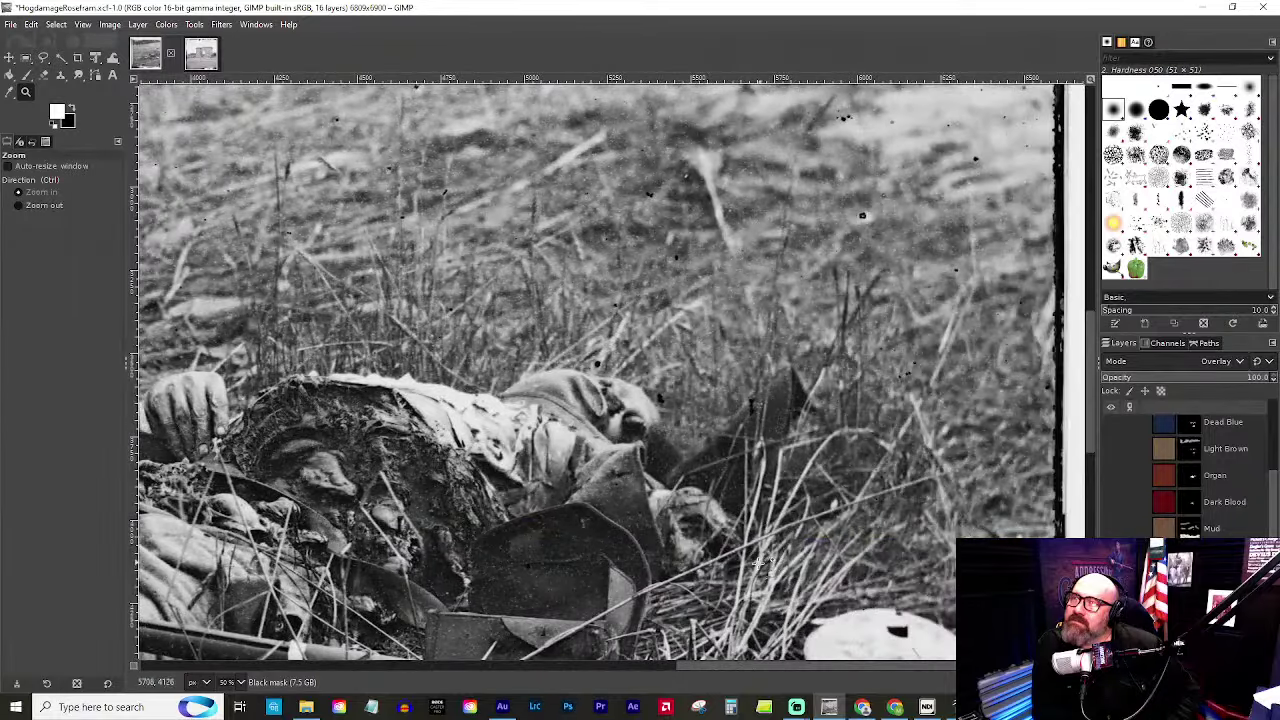
click(506, 340)
click(506, 340)
click(415, 341)
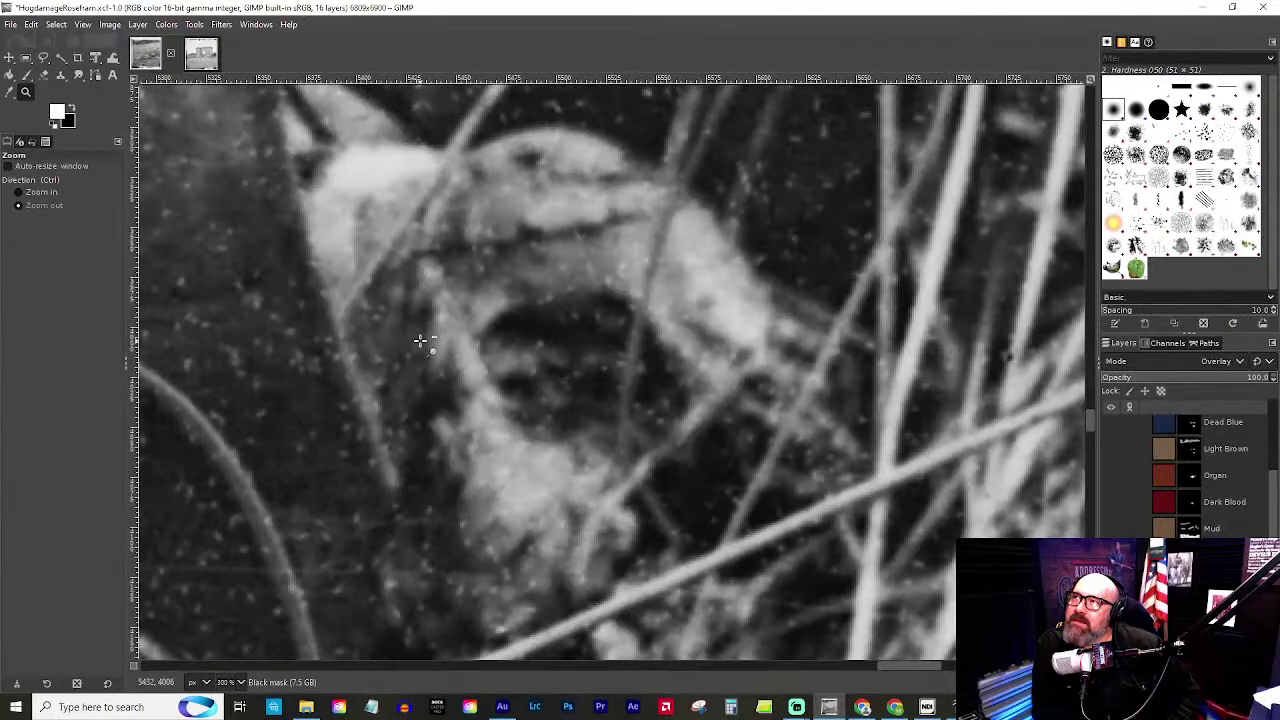
ctrl+click(404, 352)
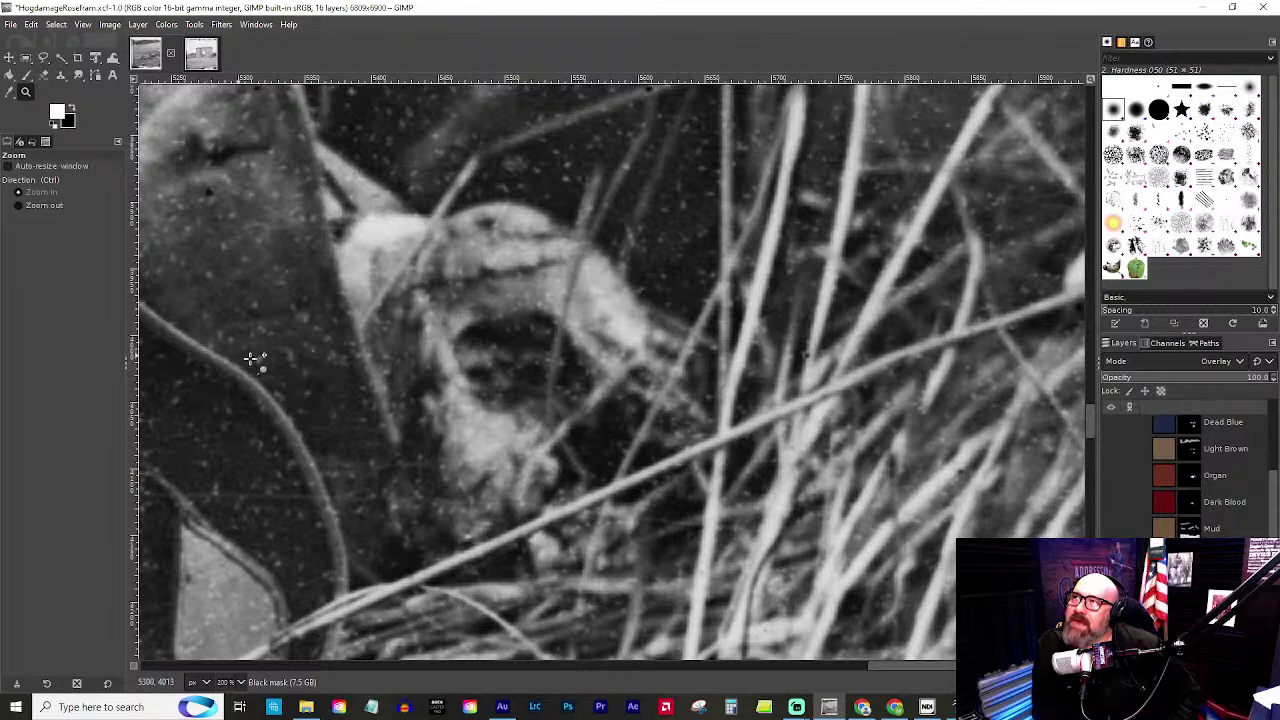
ctrl+click(266, 398)
ctrl+click(266, 397)
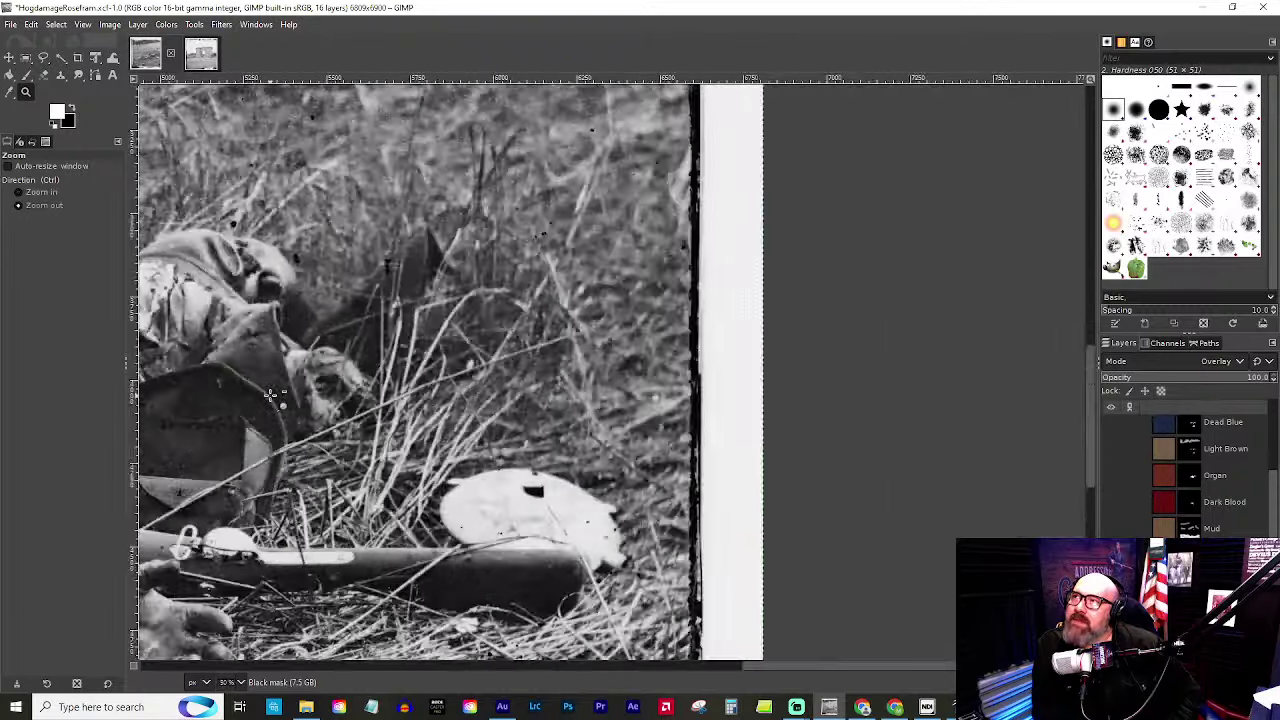
ctrl+click(265, 396)
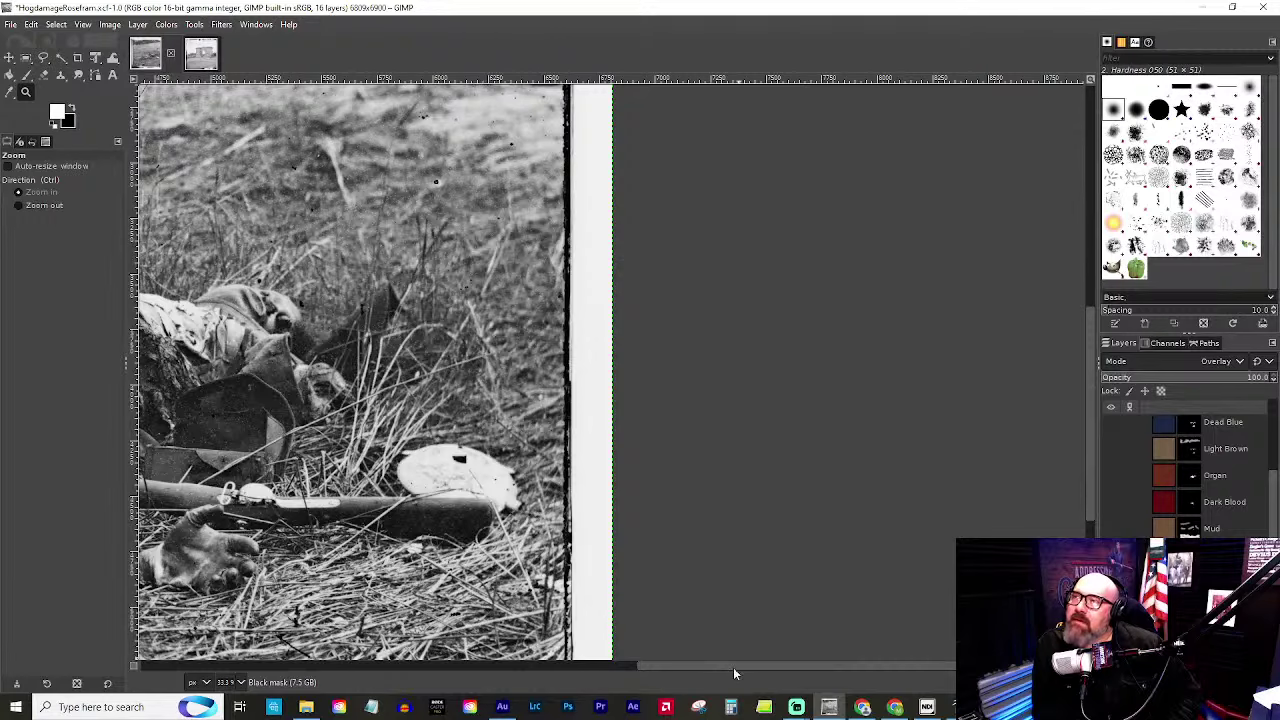
drag(733, 667, 565, 686)
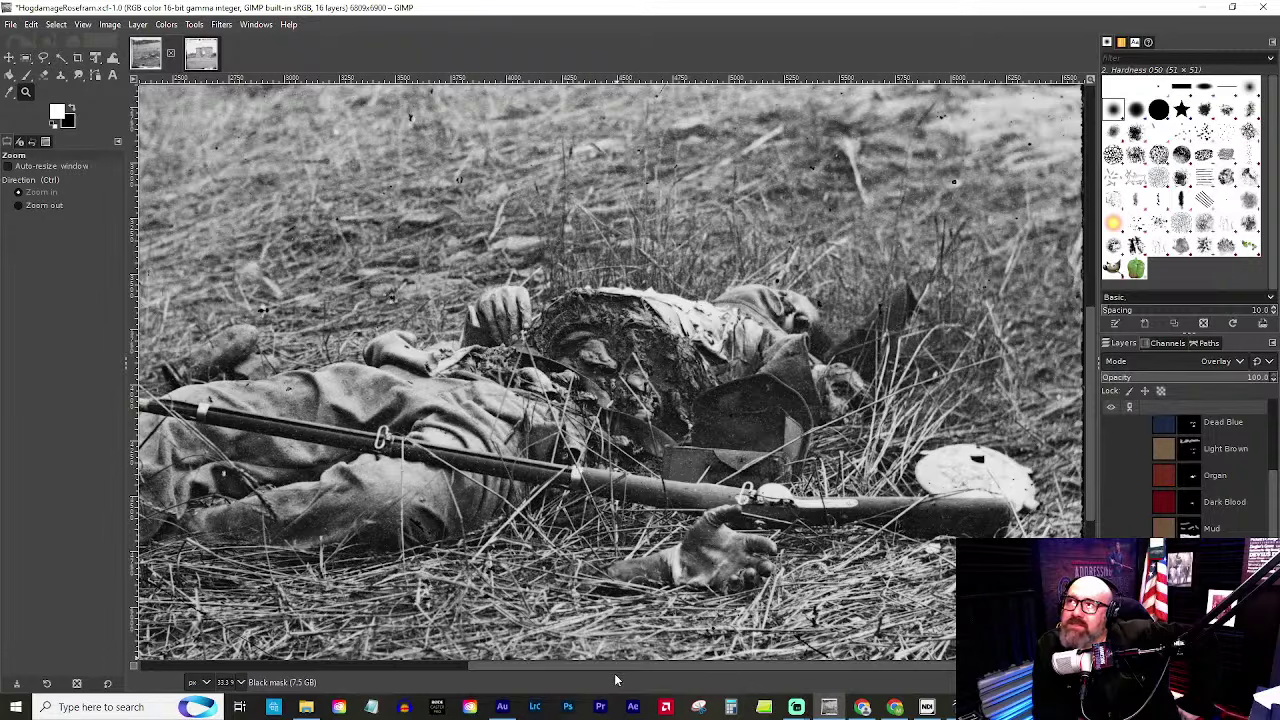
drag(618, 664, 554, 689)
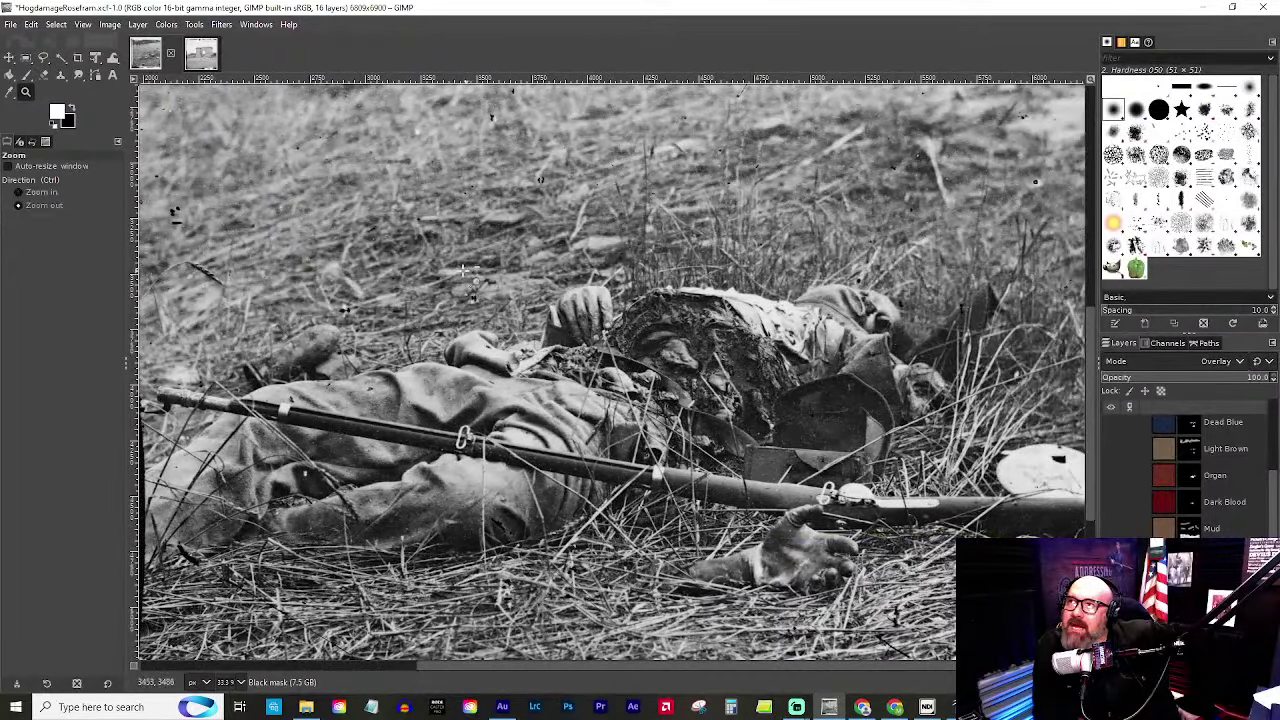
ctrl+click(465, 268)
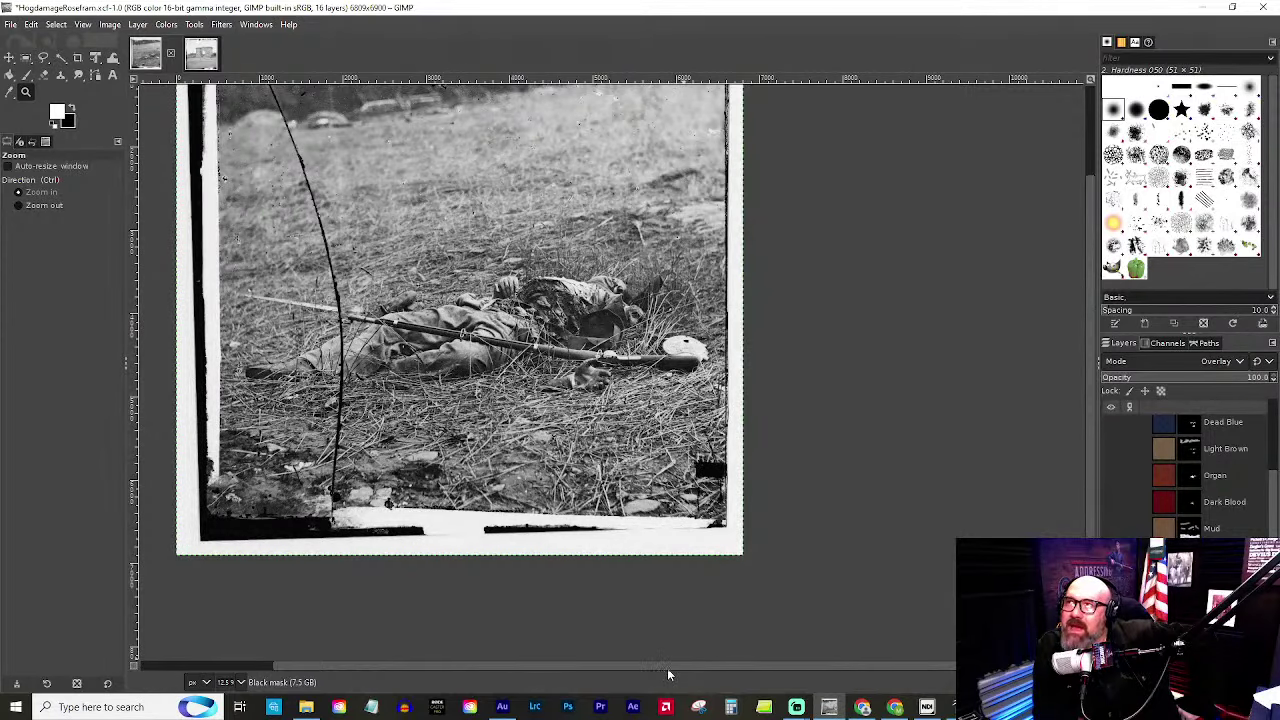
scroll(620, 676, left, 3)
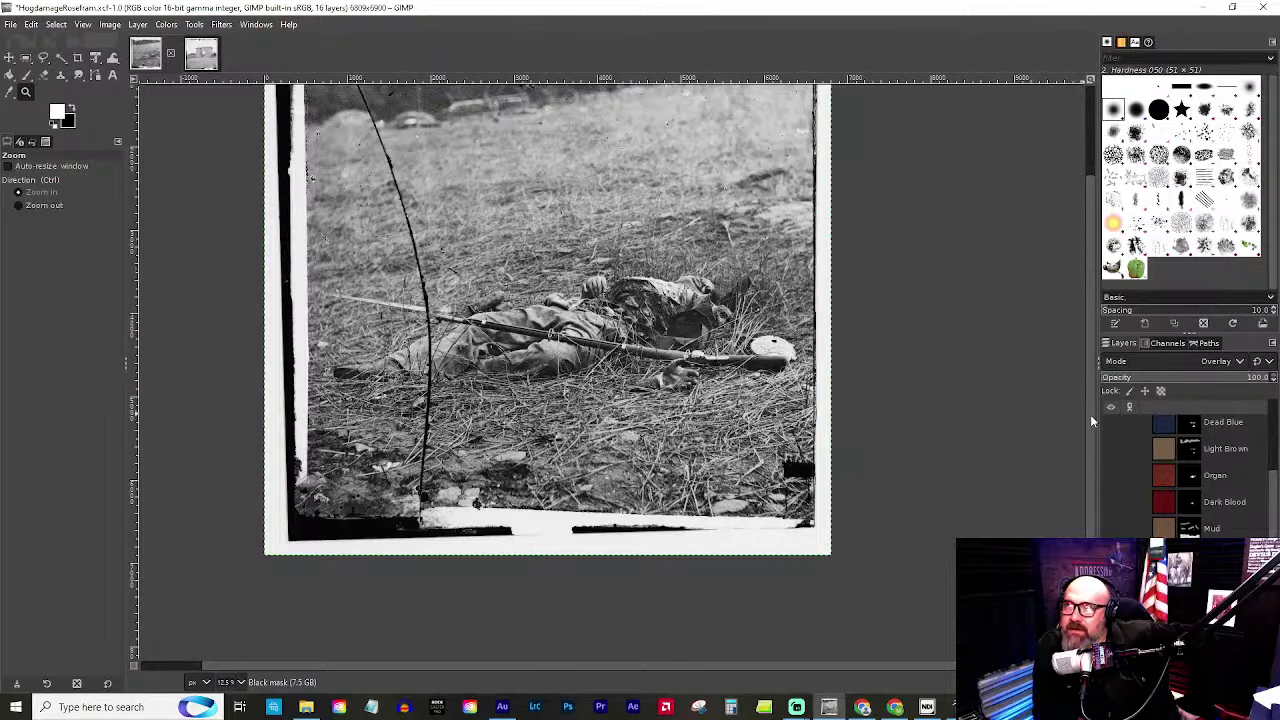
scroll(1090, 414, up, 3)
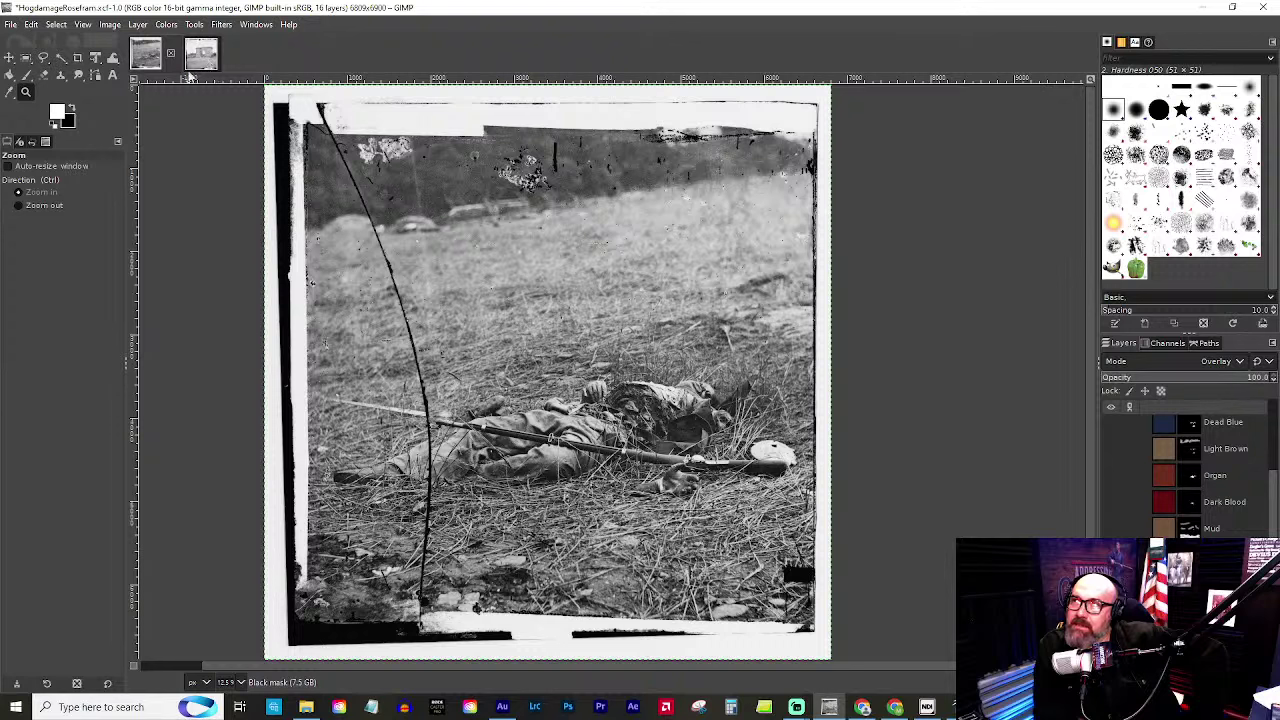
Switch to Gatehouse.tif and zoom in and out to inspect the soldier under the arch.
click(199, 57)
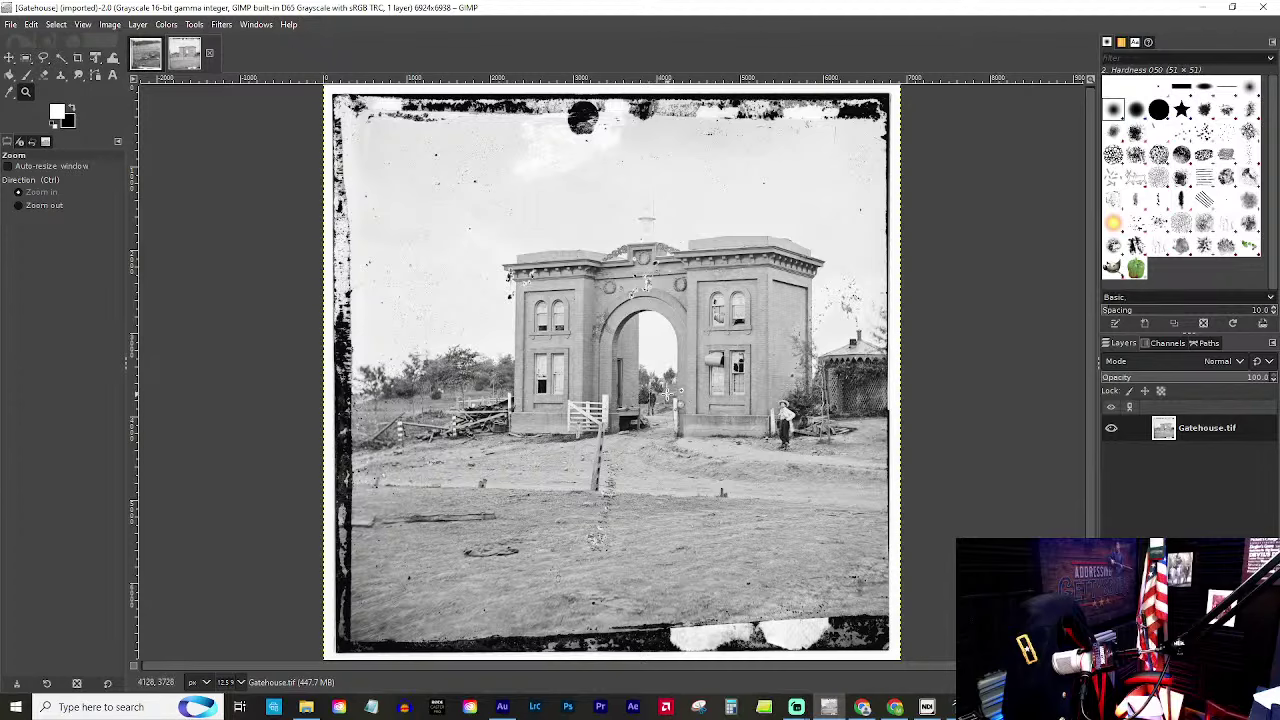
key(ctrl)
scroll(651, 398, up, 7)
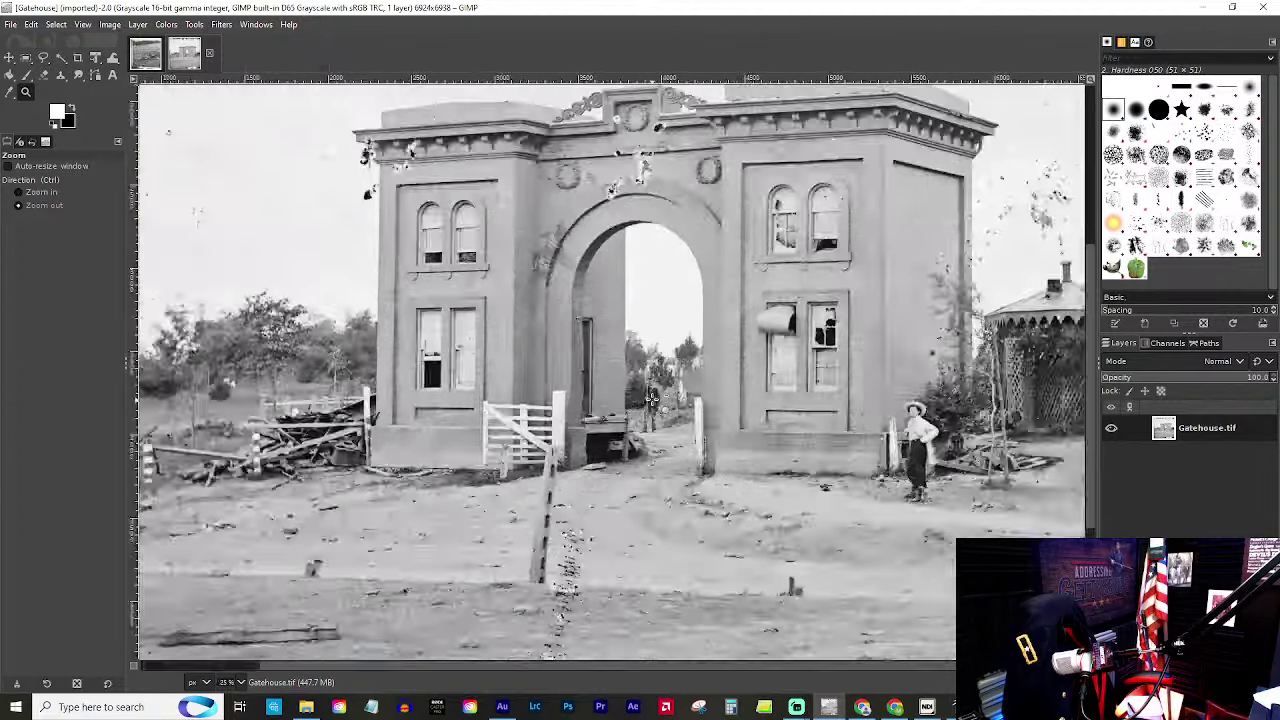
scroll(688, 371, up, 1)
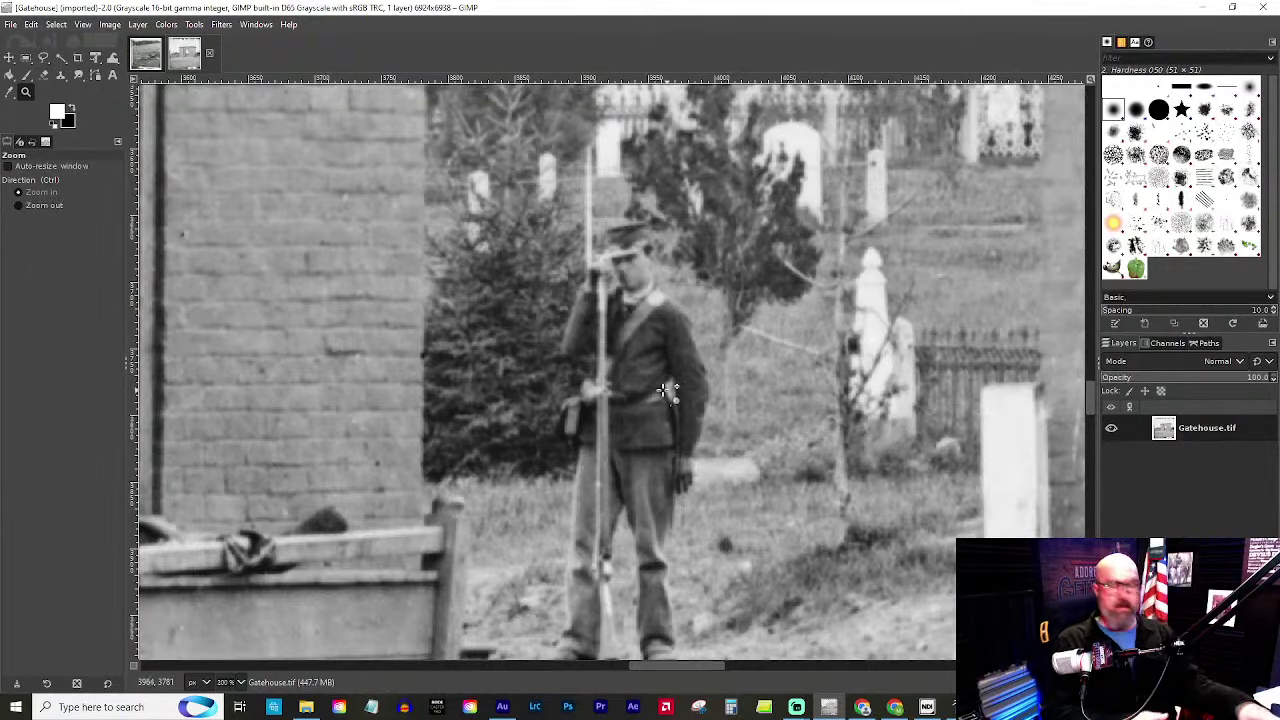
scroll(650, 380, up, 1)
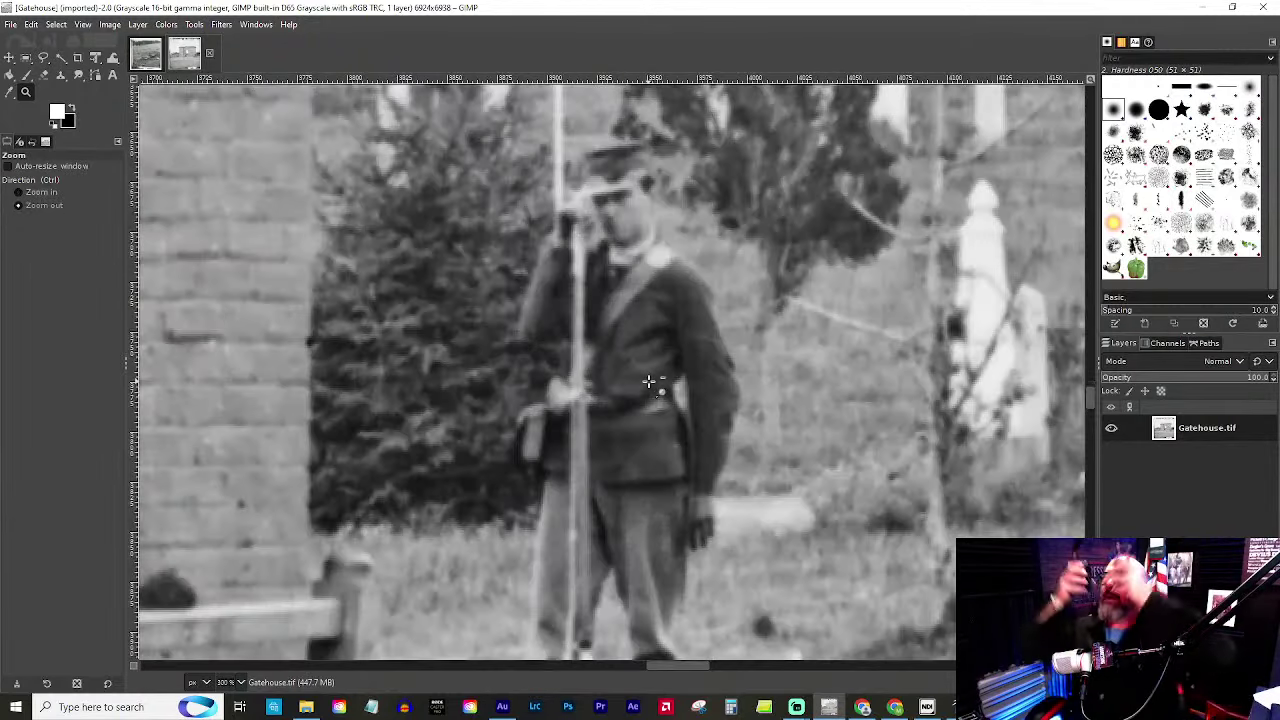
scroll(651, 380, down, 1)
scroll(672, 447, down, 1)
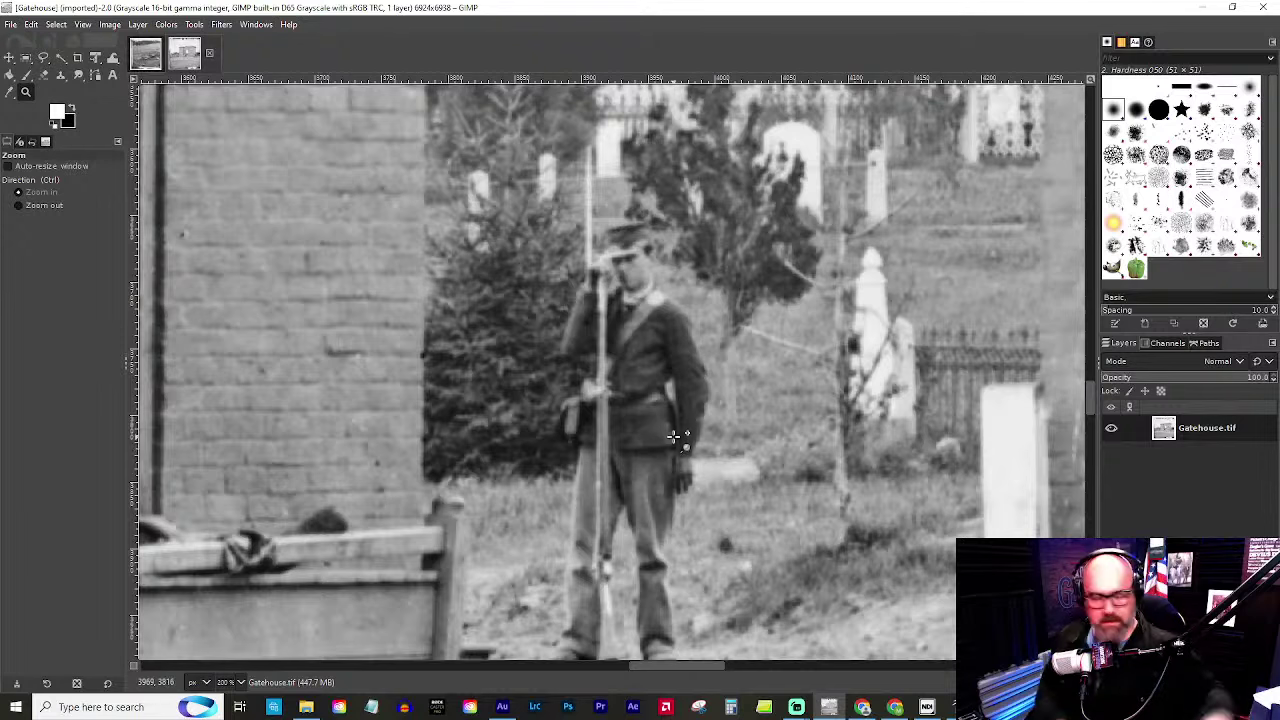
scroll(673, 442, up, 2)
scroll(674, 436, down, 1)
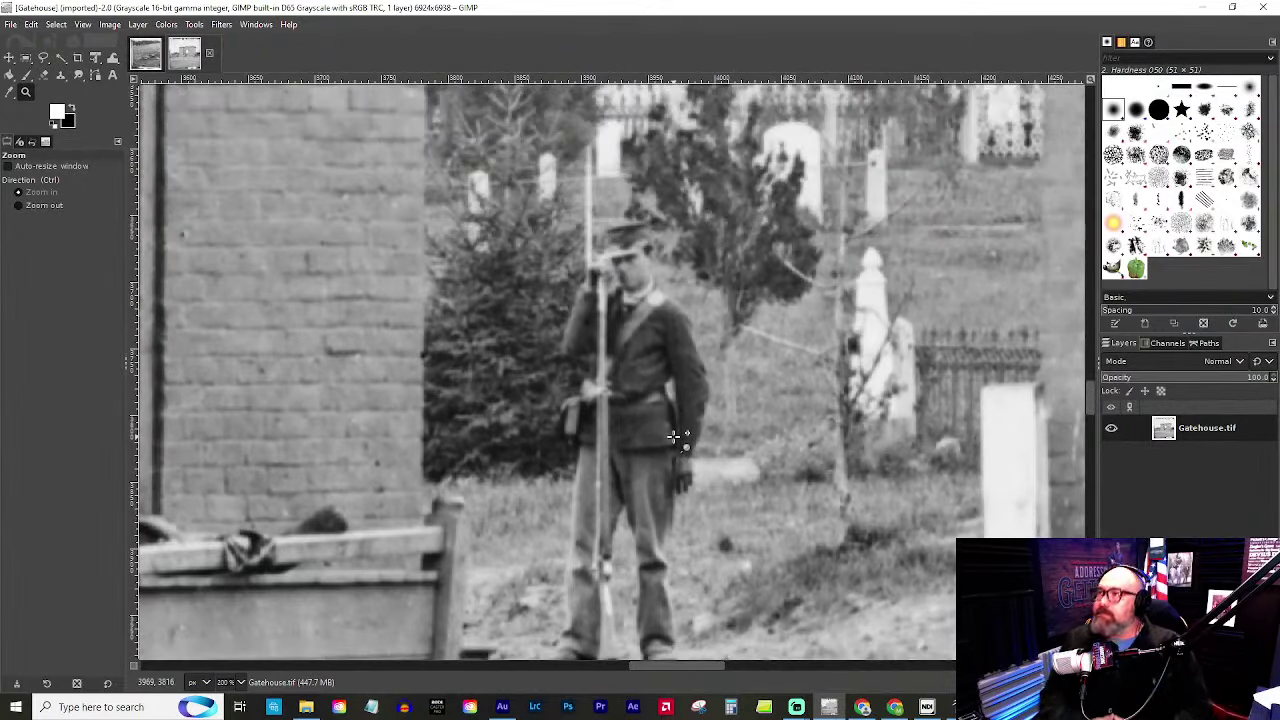
scroll(661, 434, down, 1)
scroll(656, 431, up, 1)
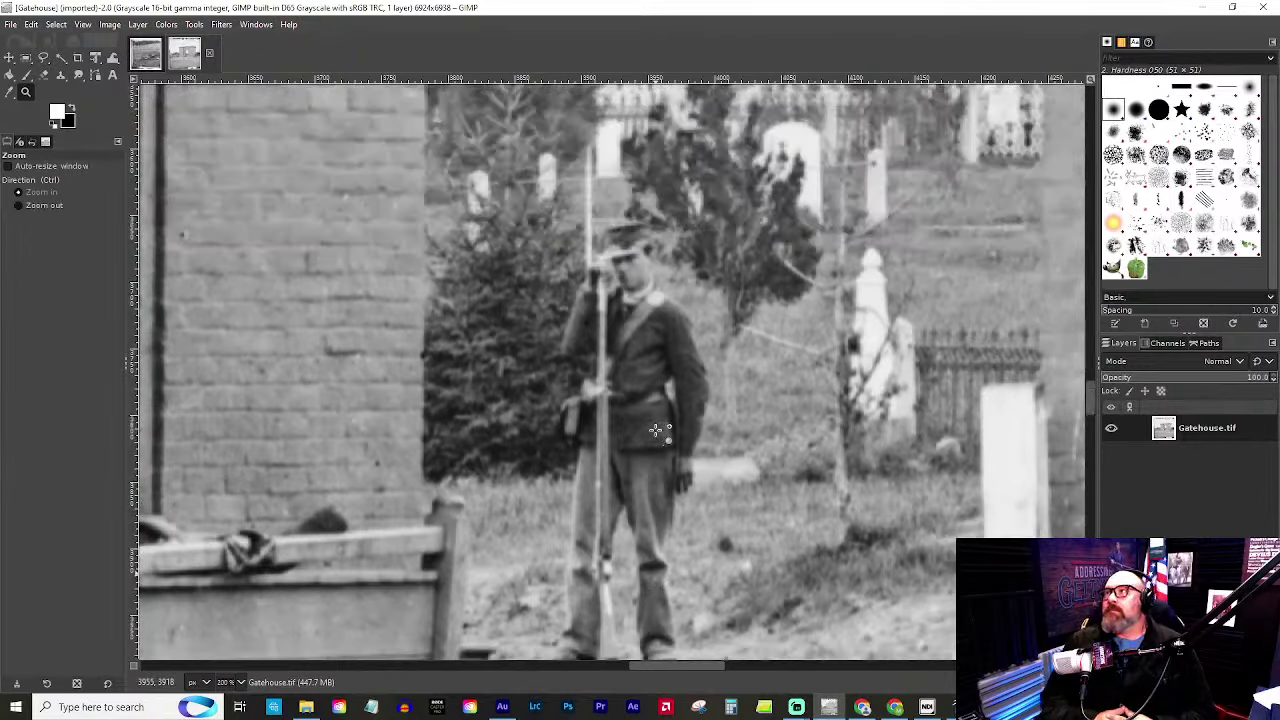
scroll(655, 430, down, 3)
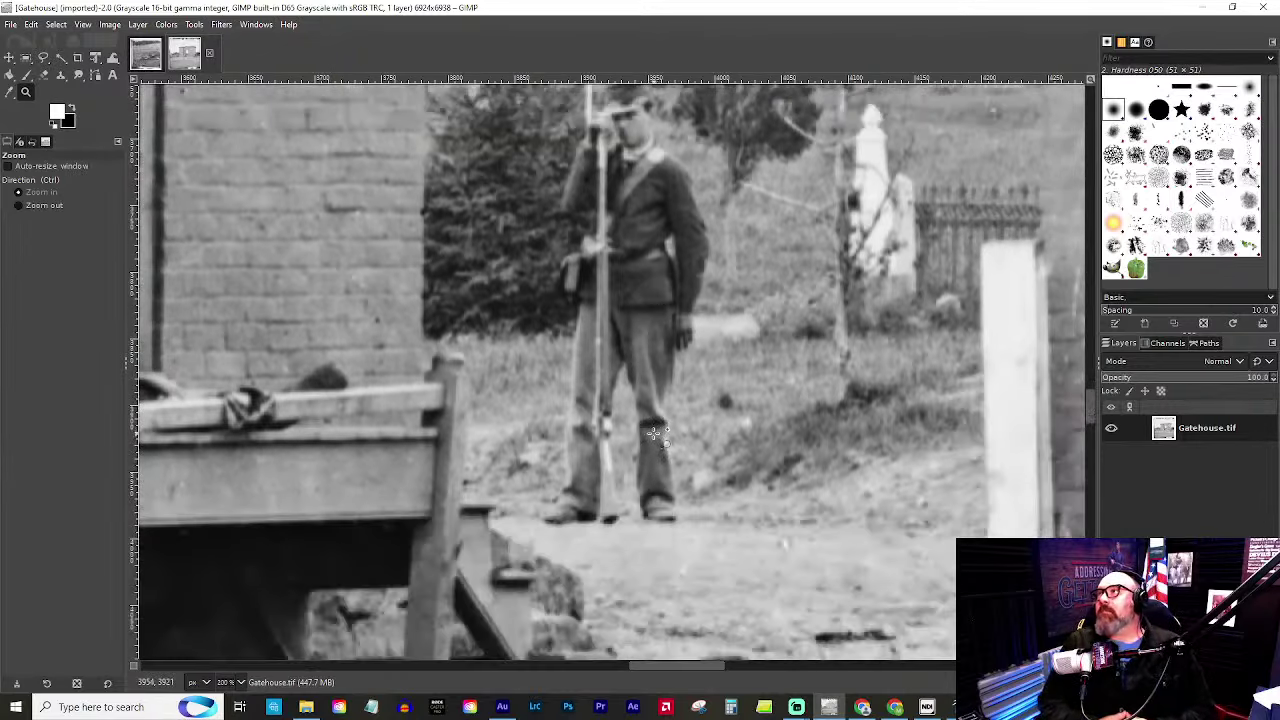
scroll(652, 433, up, 3)
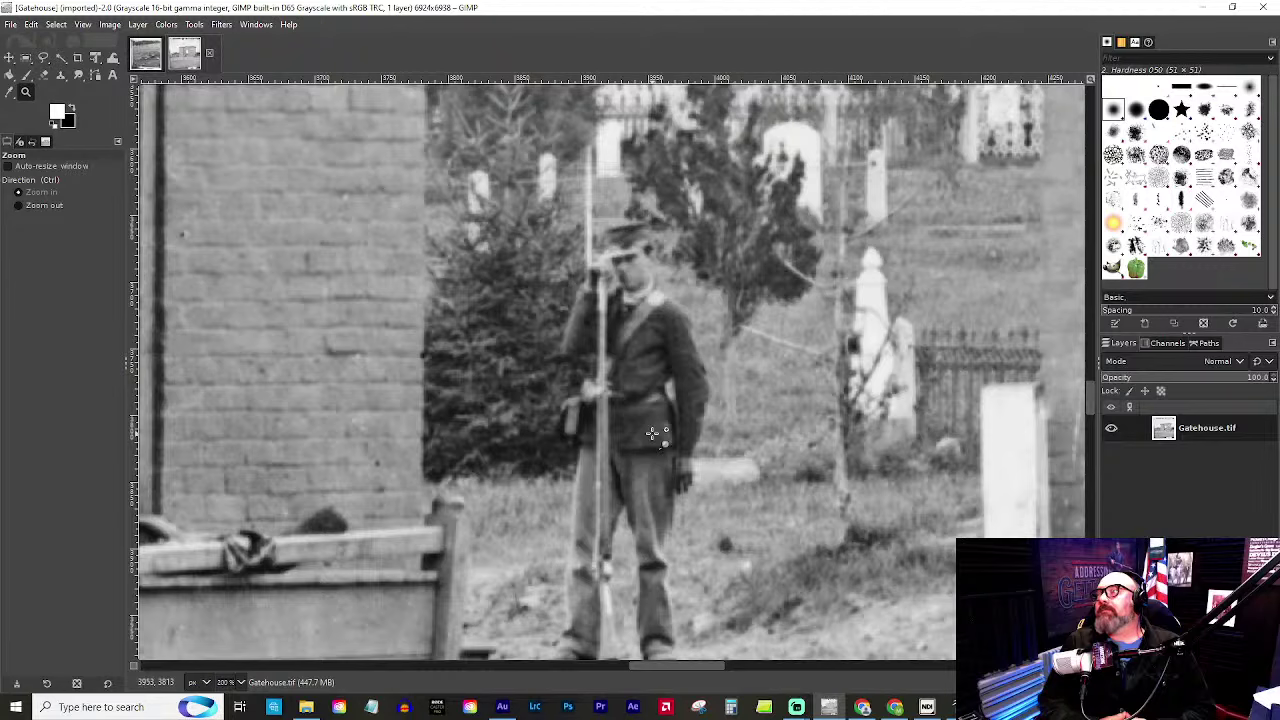
scroll(652, 433, down, 1)
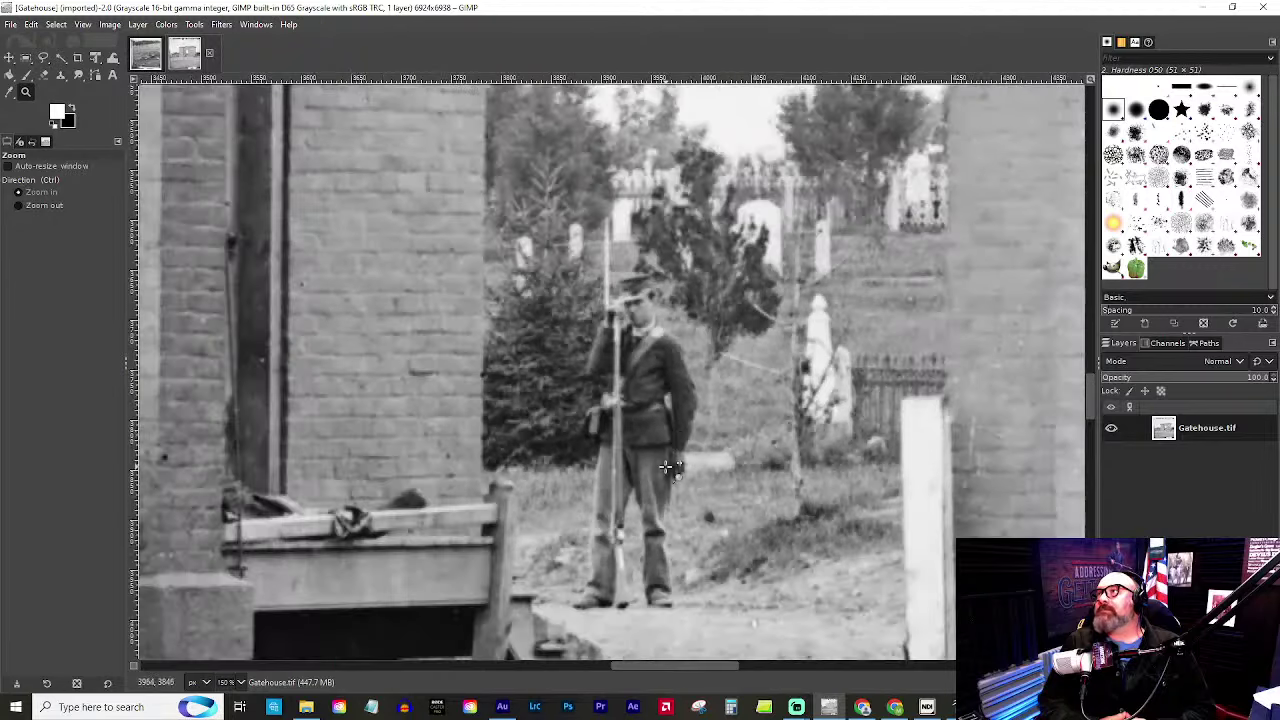
scroll(670, 472, down, 3)
scroll(676, 480, down, 3)
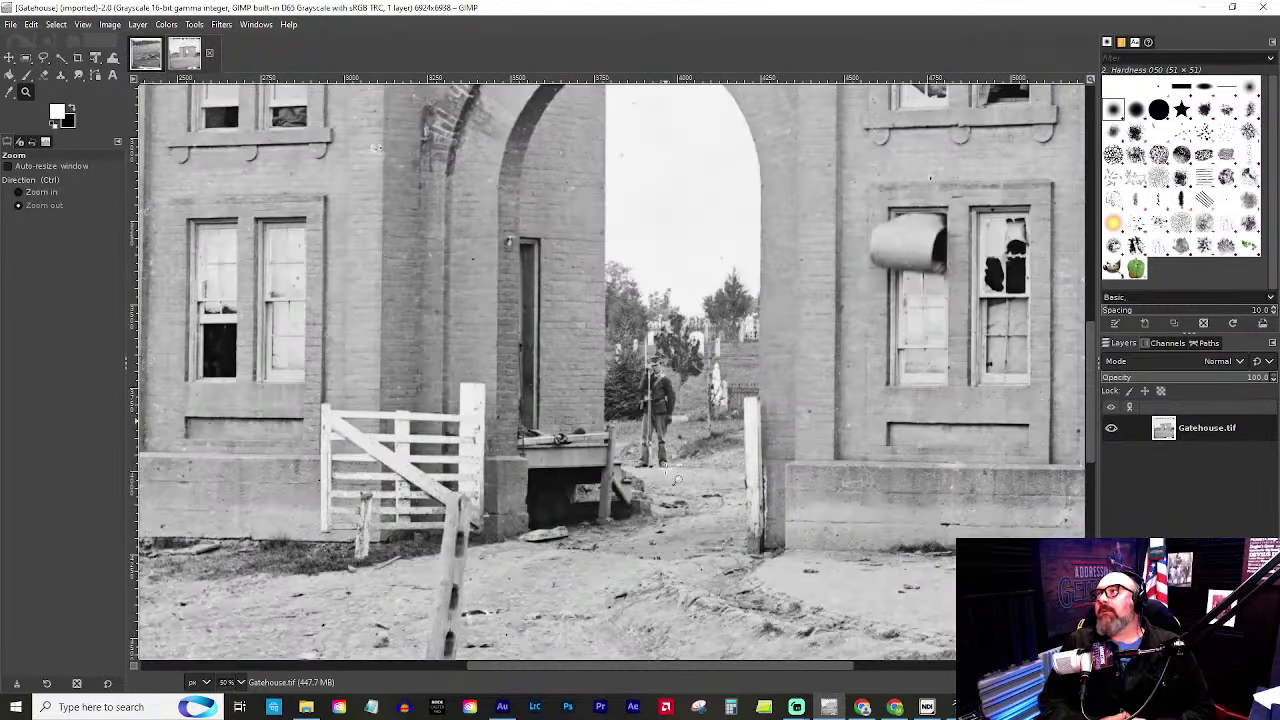
scroll(676, 478, up, 4)
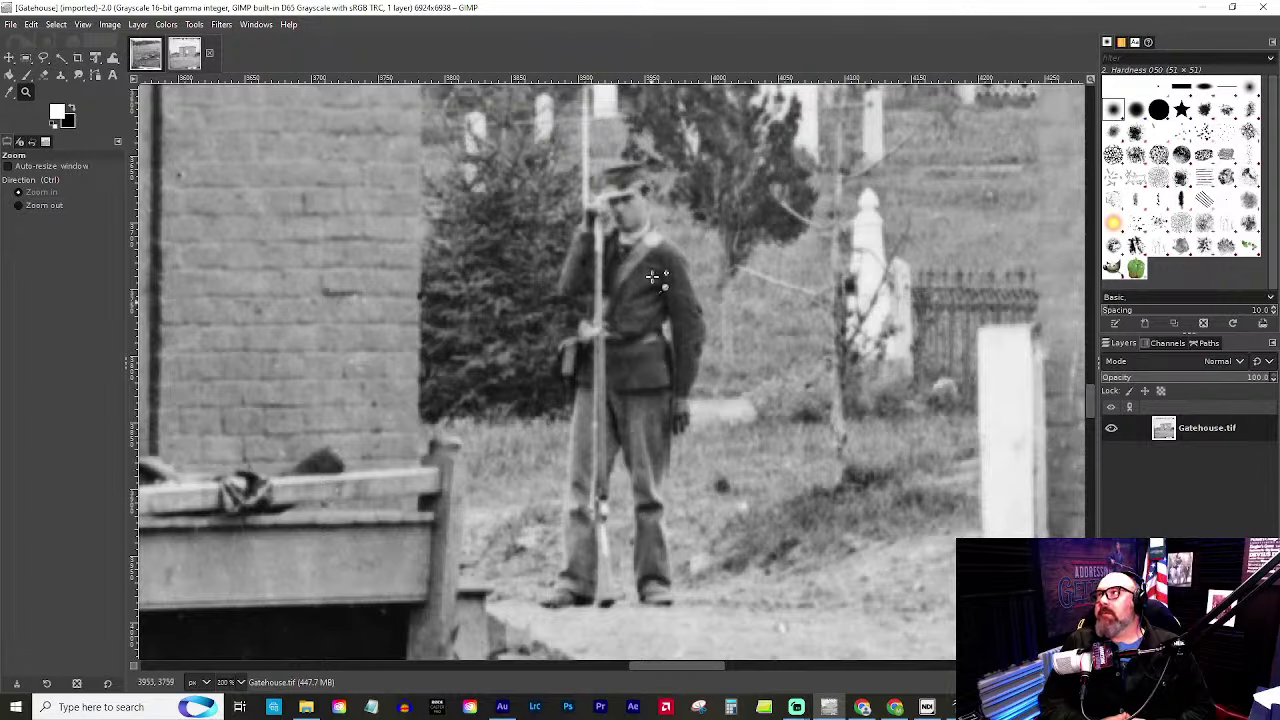
scroll(708, 187, down, 5)
scroll(700, 267, up, 5)
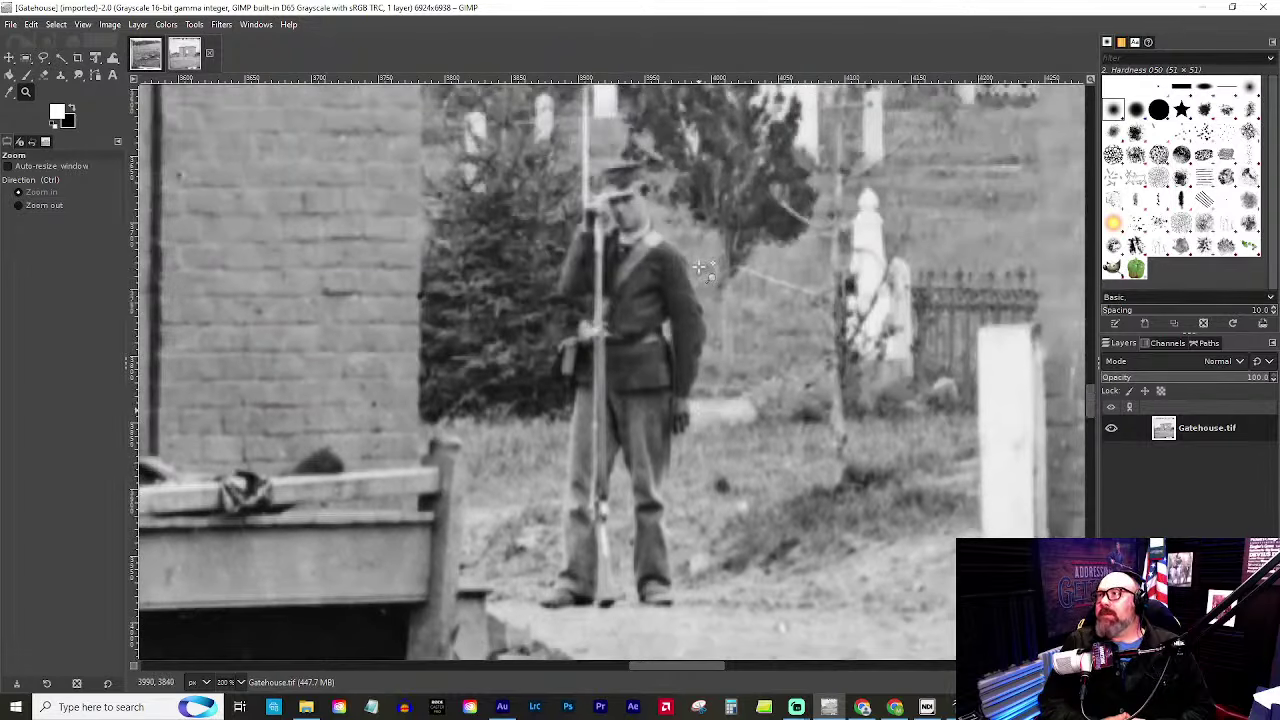
scroll(700, 267, up, 3)
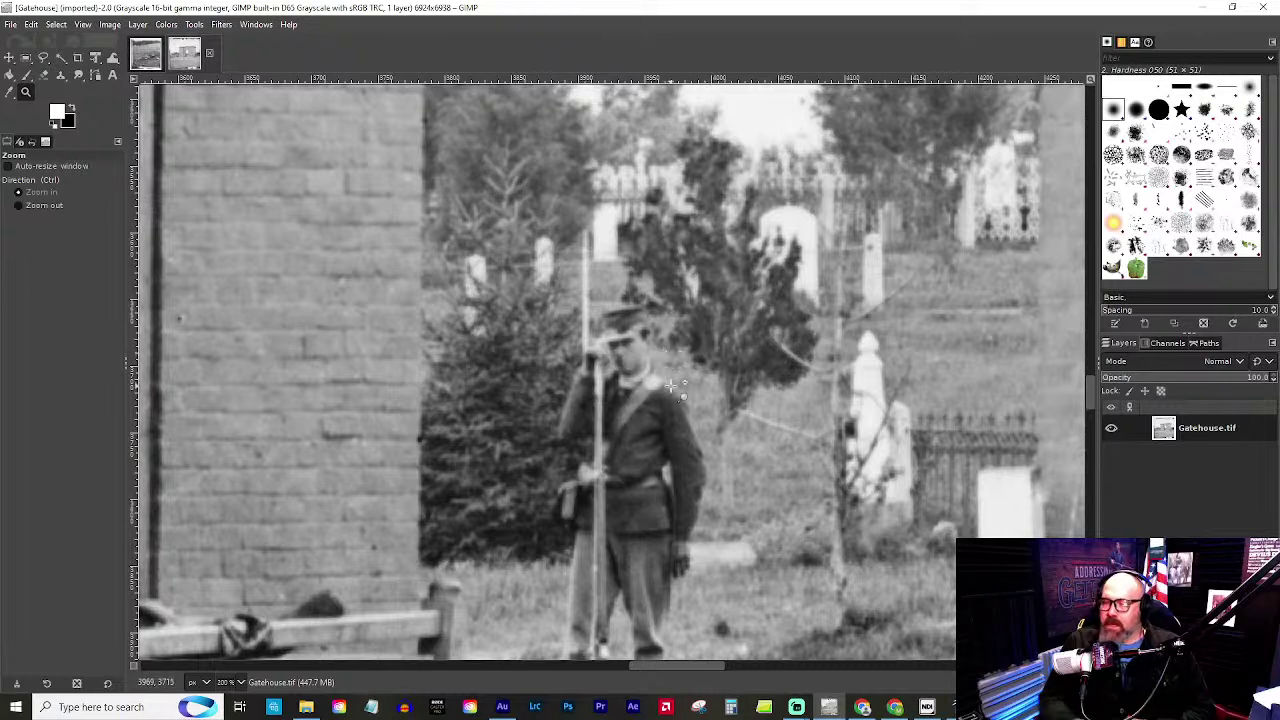
scroll(668, 370, down, 3)
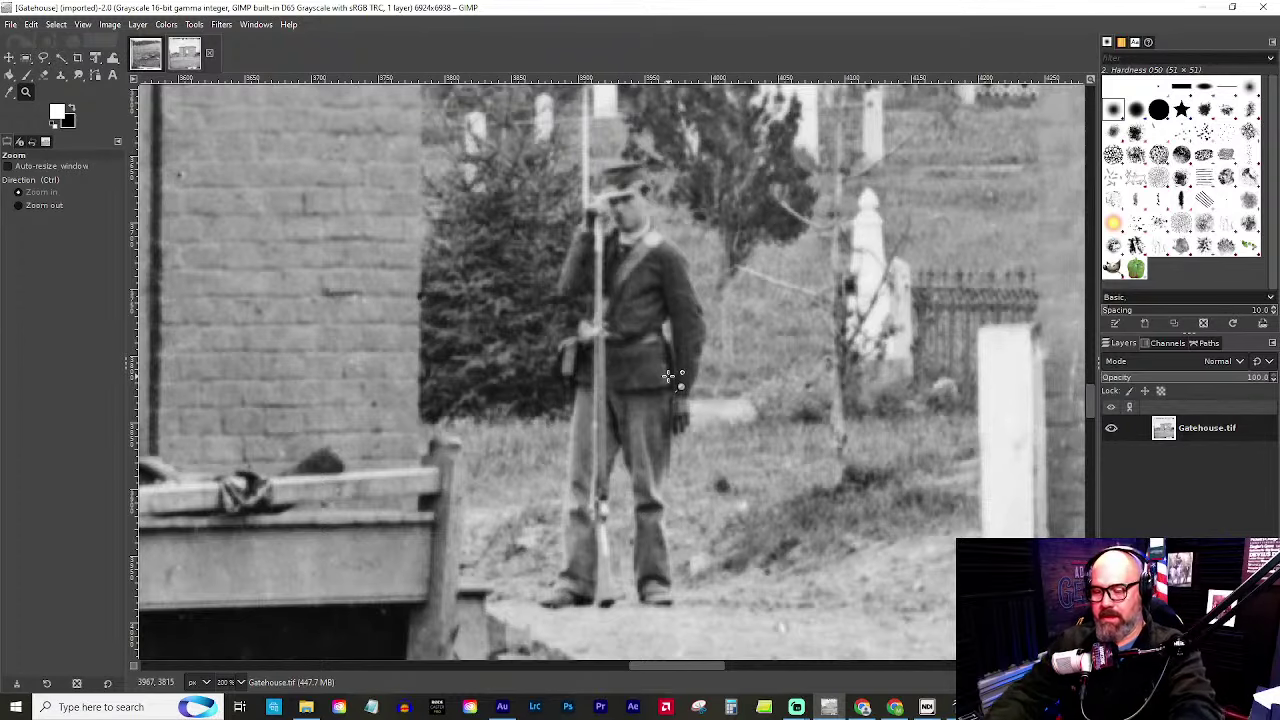
click(668, 376)
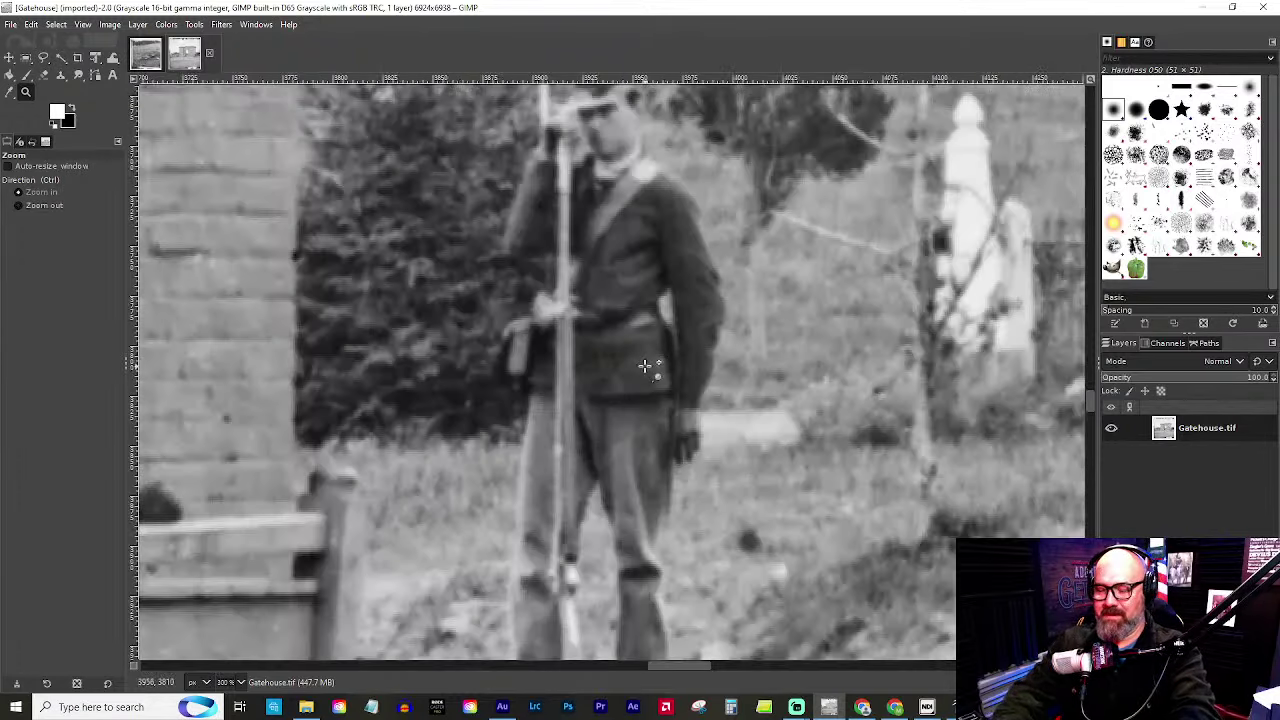
ctrl+click(626, 364)
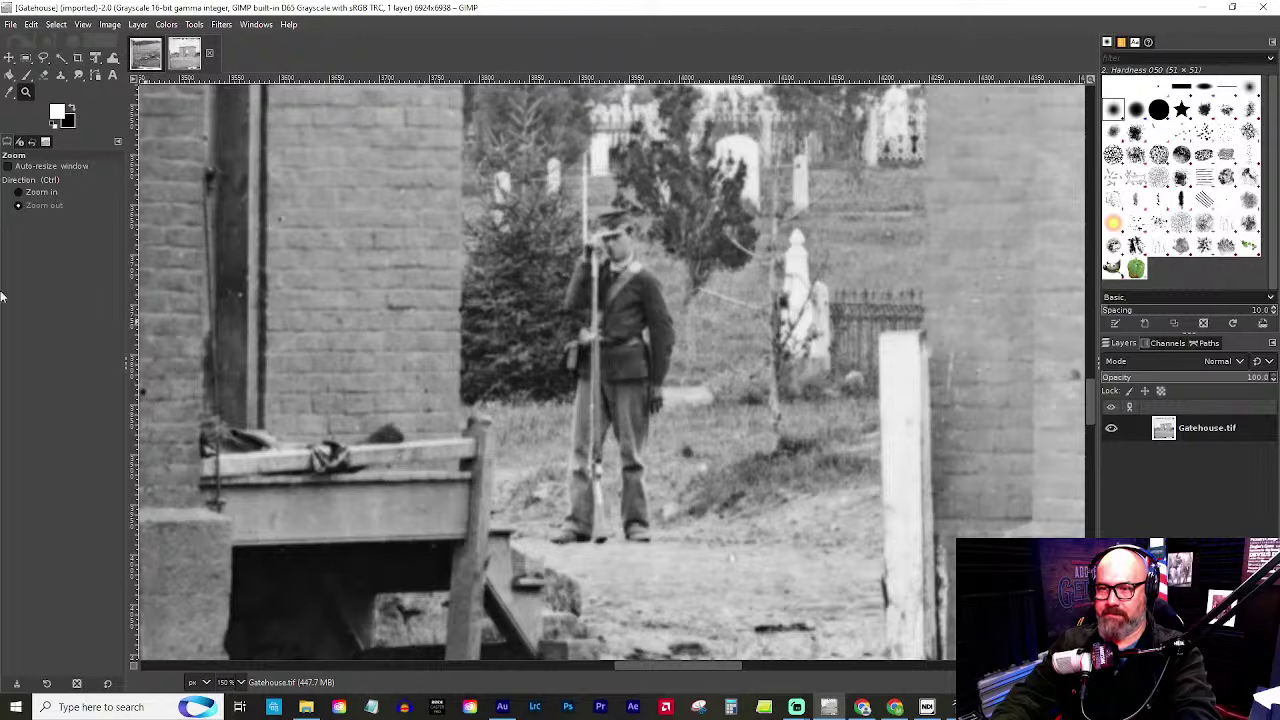
scroll(433, 647, down, 5)
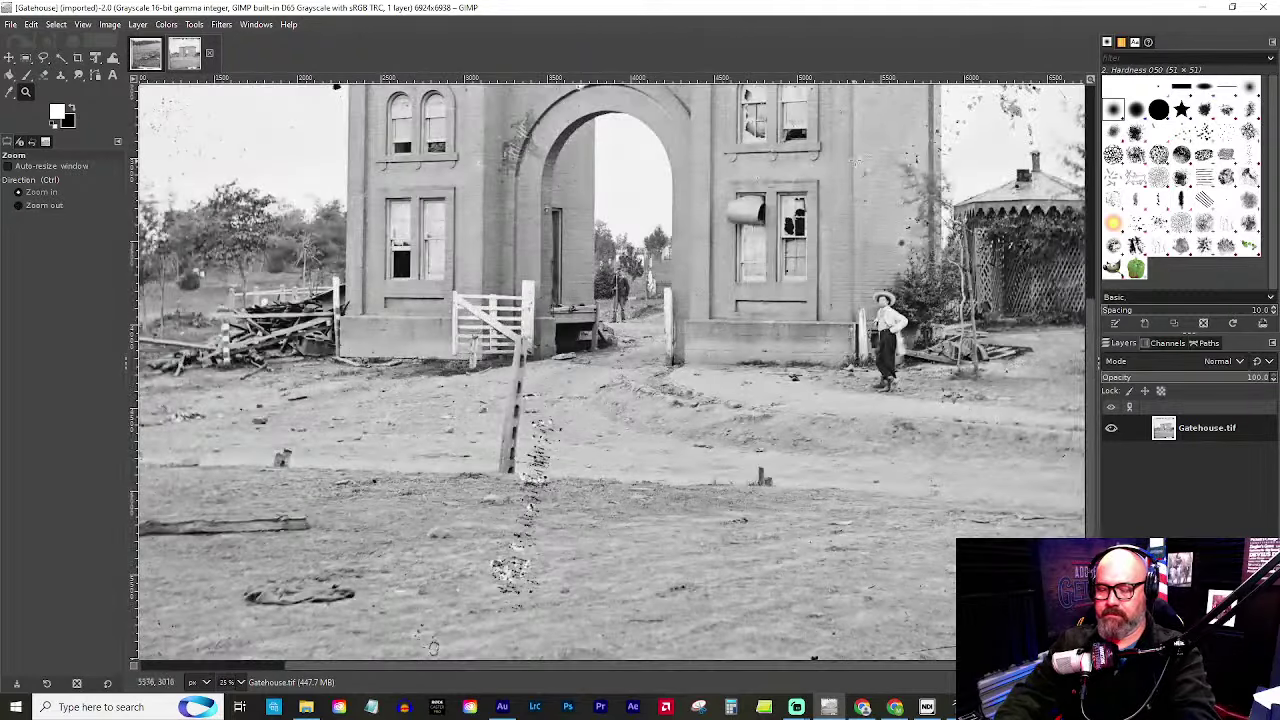
scroll(895, 330, up, 6)
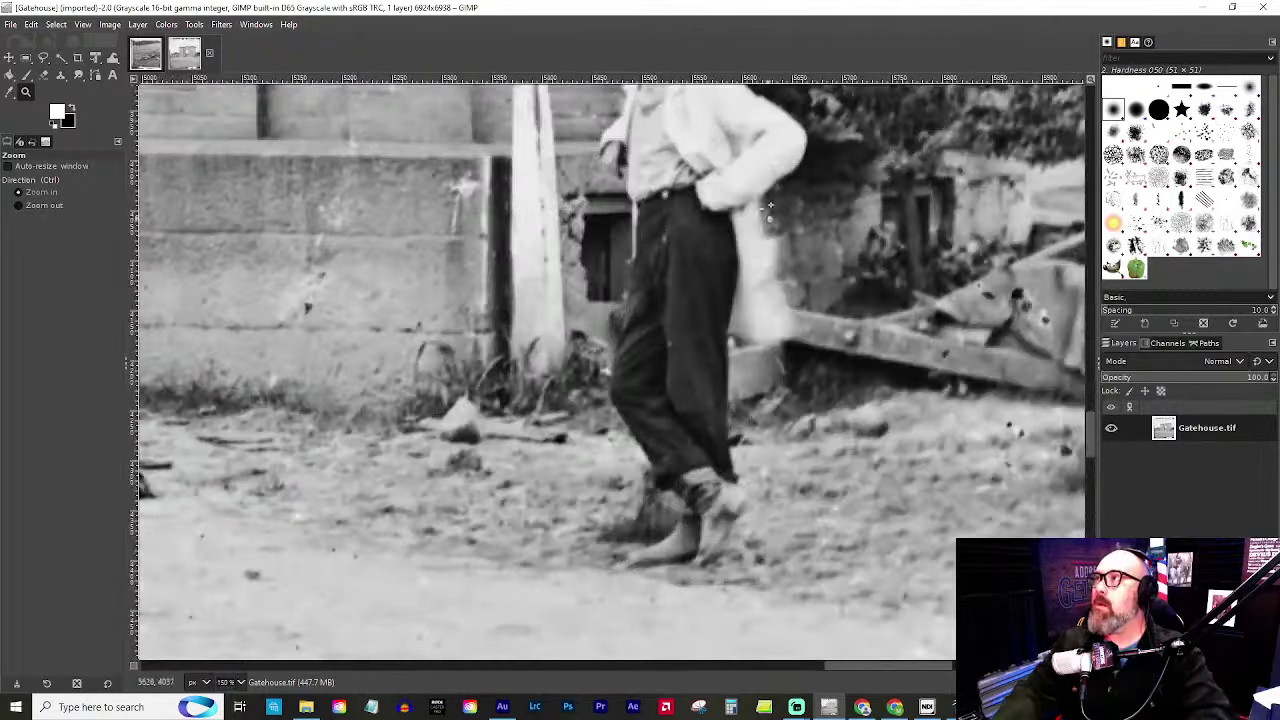
drag(673, 198, 562, 212)
scroll(660, 270, down, 6)
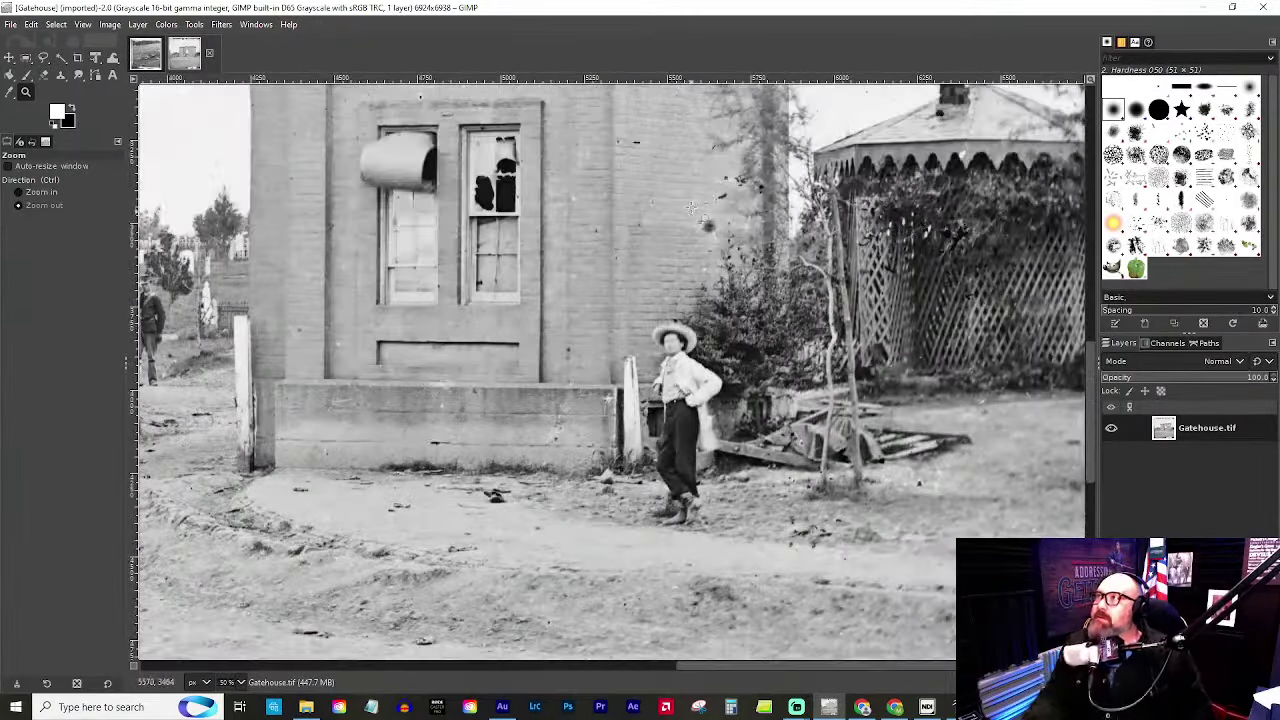
scroll(692, 447, up, 2)
scroll(690, 418, up, 1)
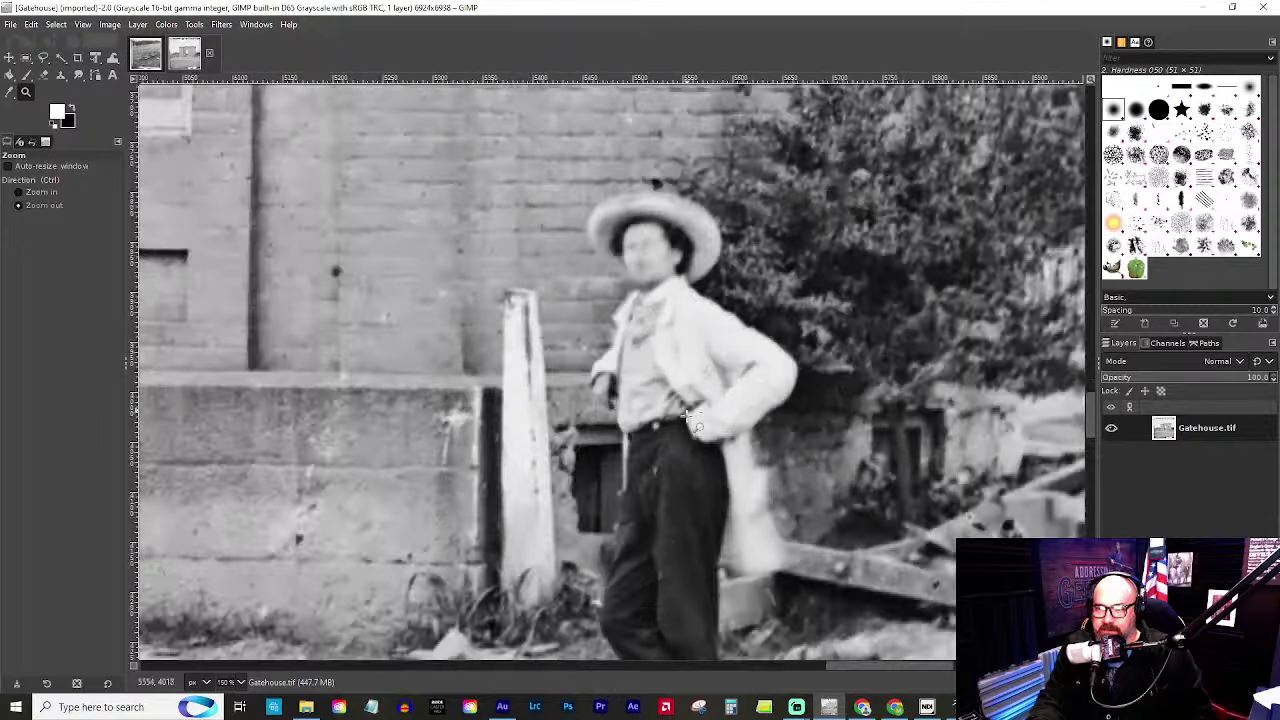
scroll(690, 420, up, 1)
scroll(684, 430, down, 1)
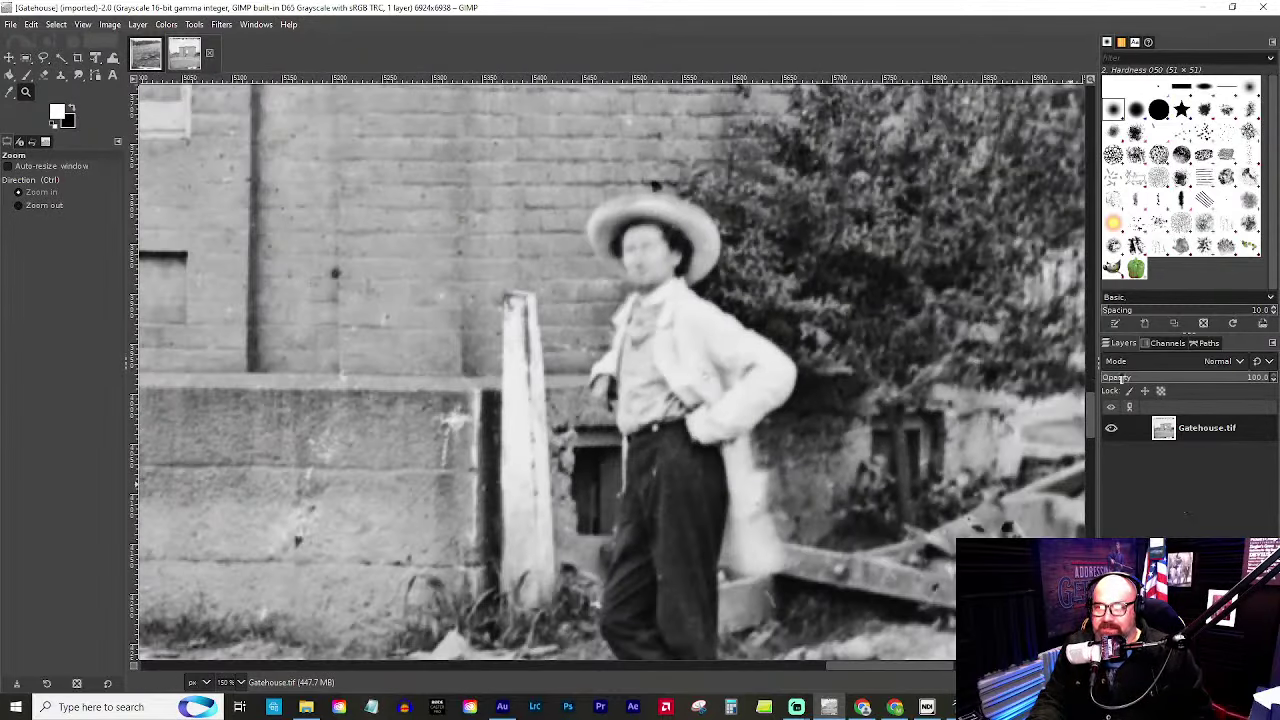
scroll(1086, 429, down, 3)
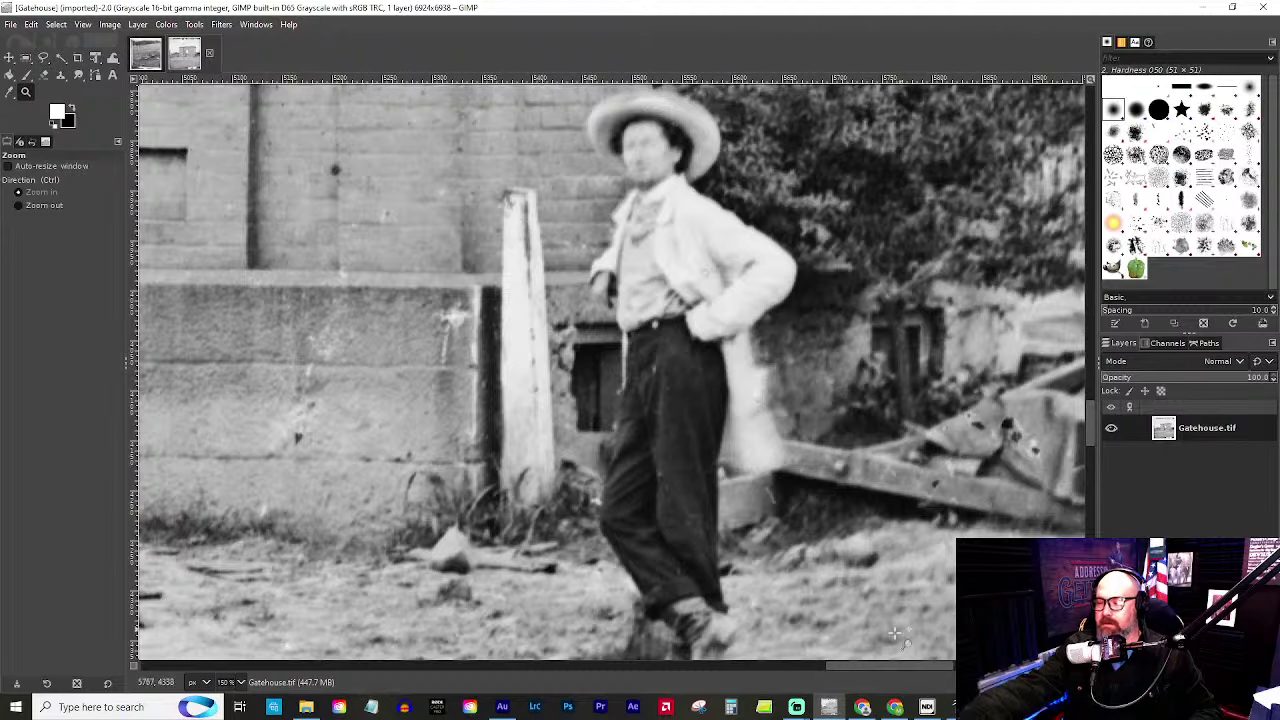
drag(878, 665, 396, 692)
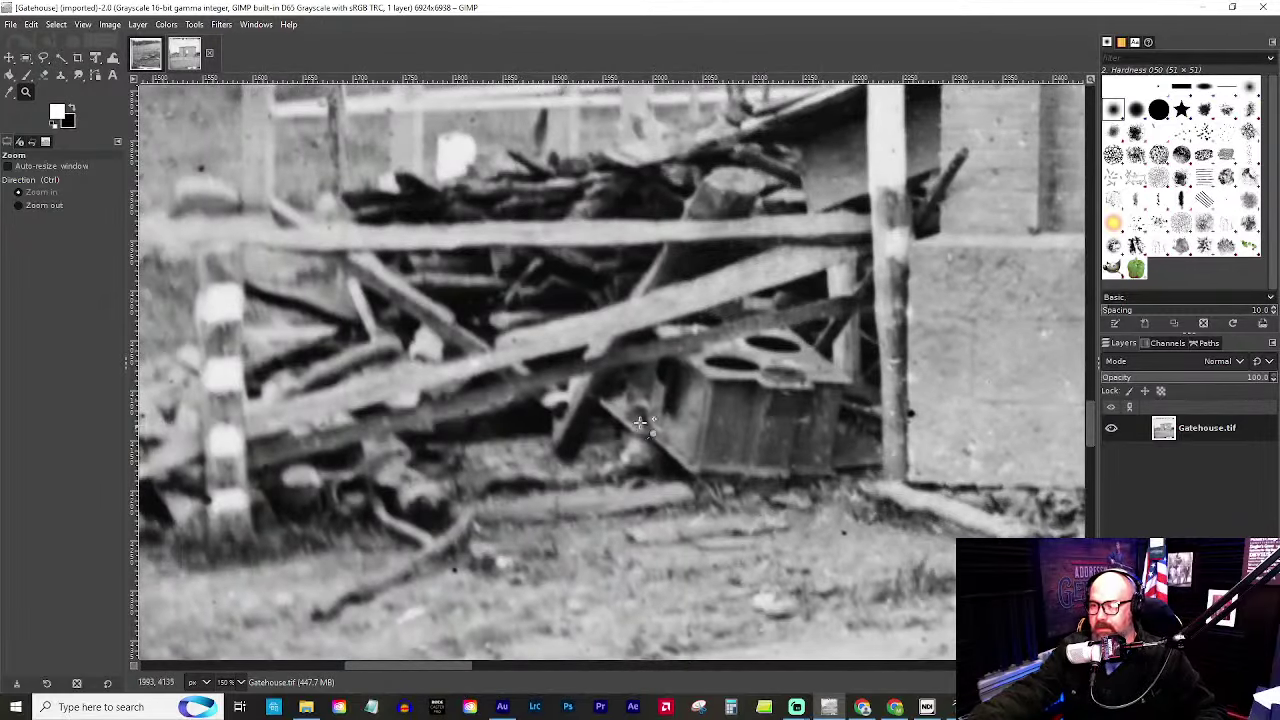
click(776, 374)
click(776, 372)
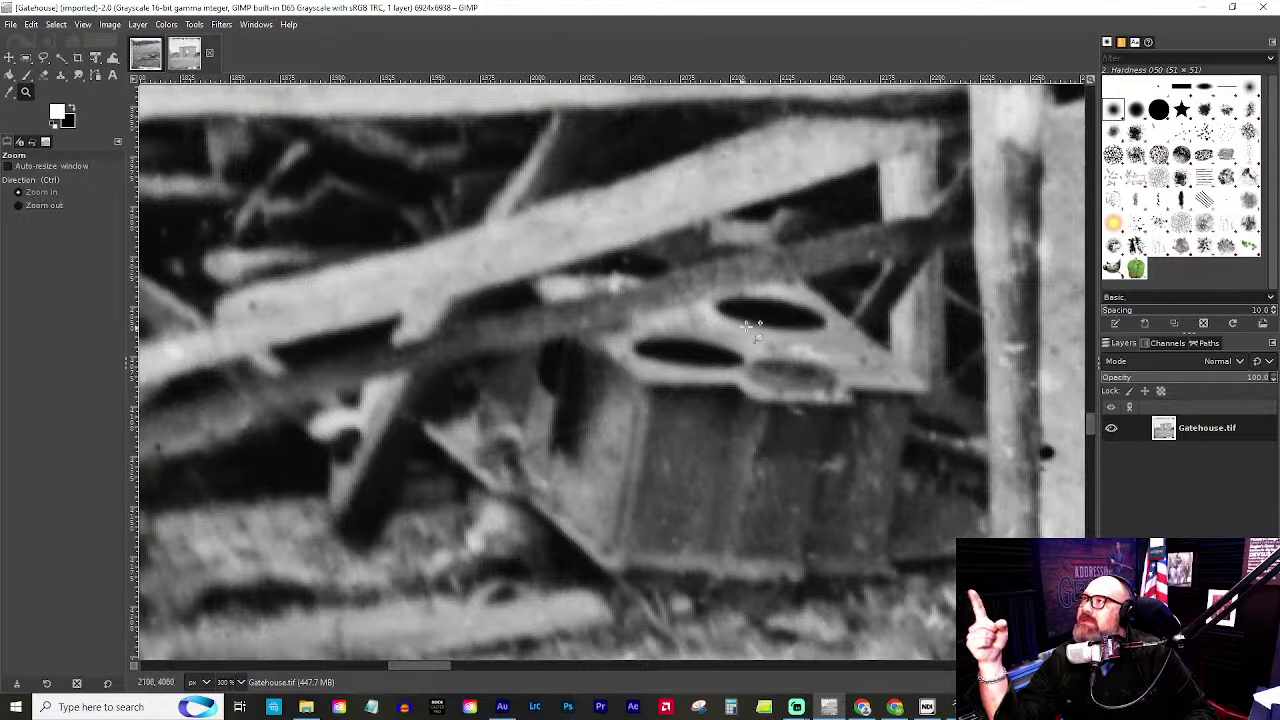
ctrl+click(723, 407)
ctrl+click(723, 407)
ctrl+click(723, 407)
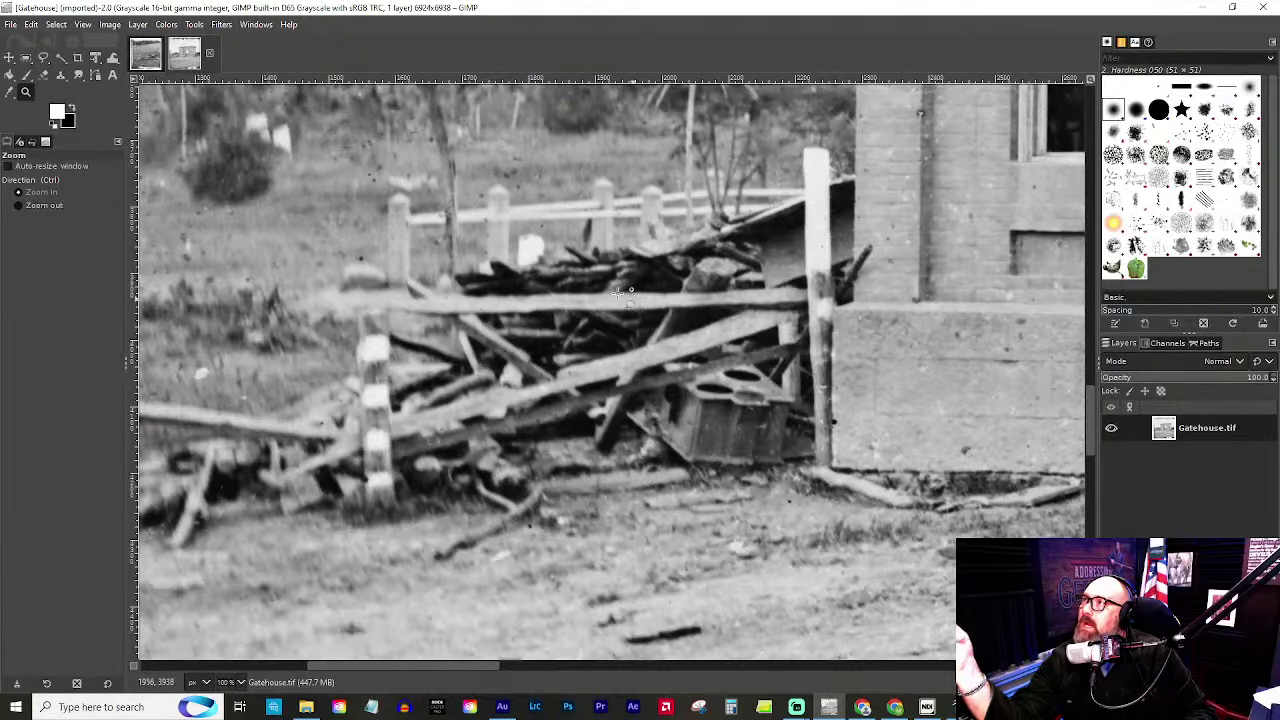
ctrl+click(676, 340)
ctrl+click(676, 340)
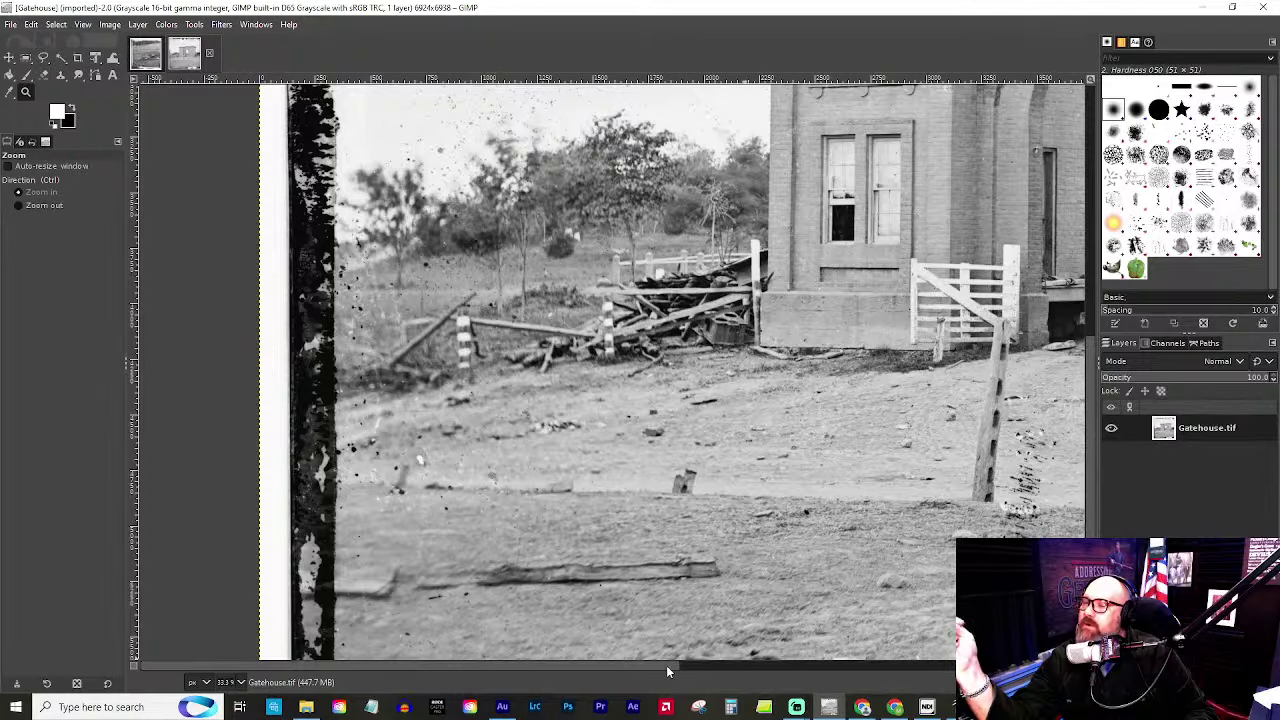
drag(666, 665, 908, 660)
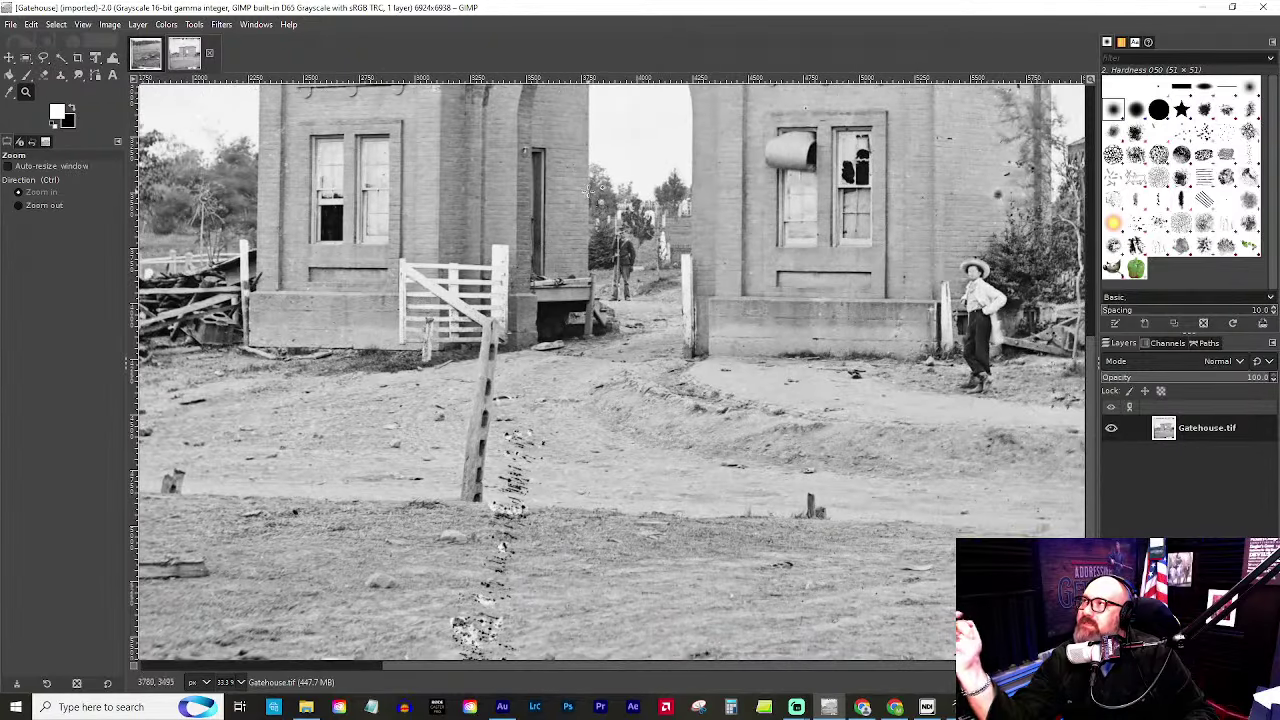
key(1)
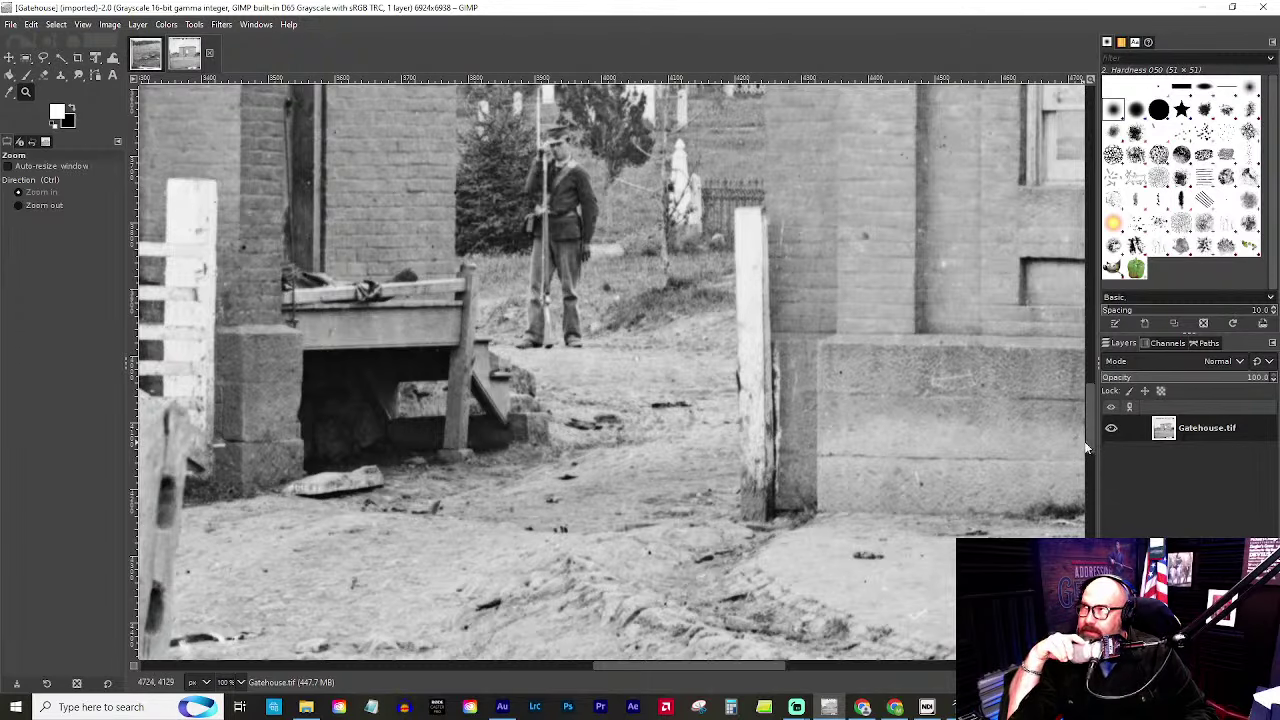
drag(1088, 441, 1093, 406)
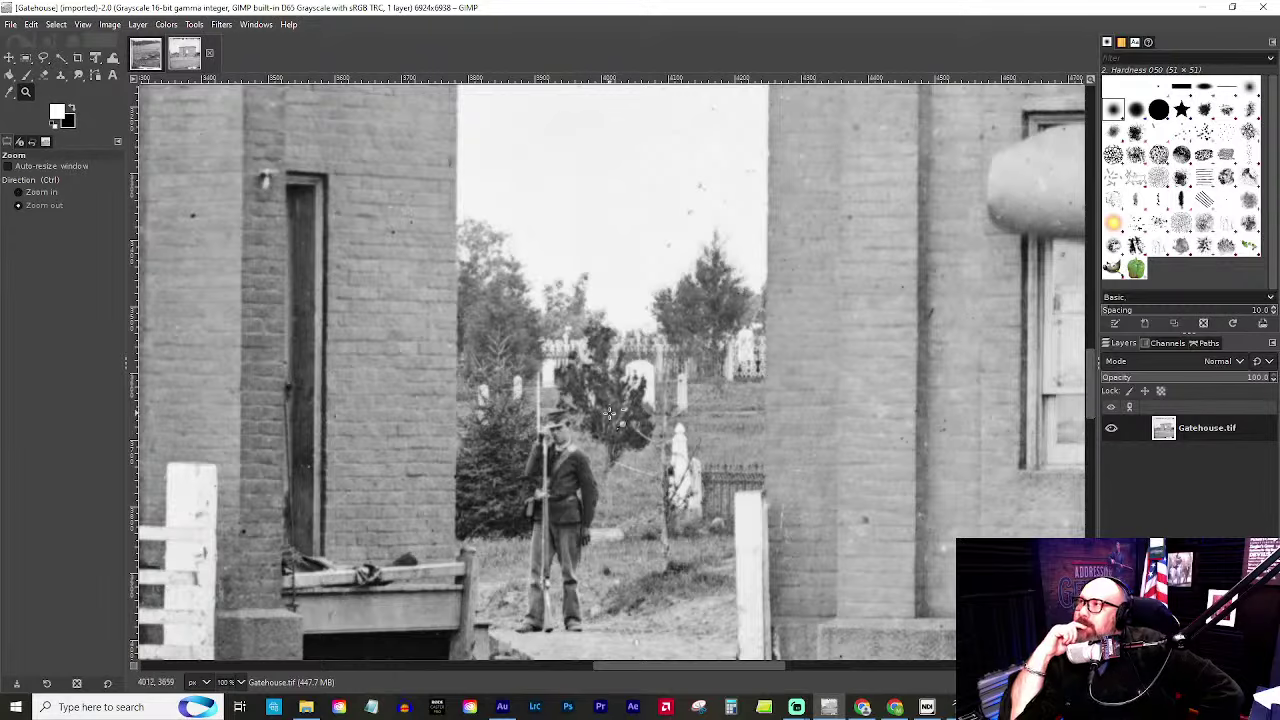
ctrl+click(677, 426)
ctrl+click(690, 440)
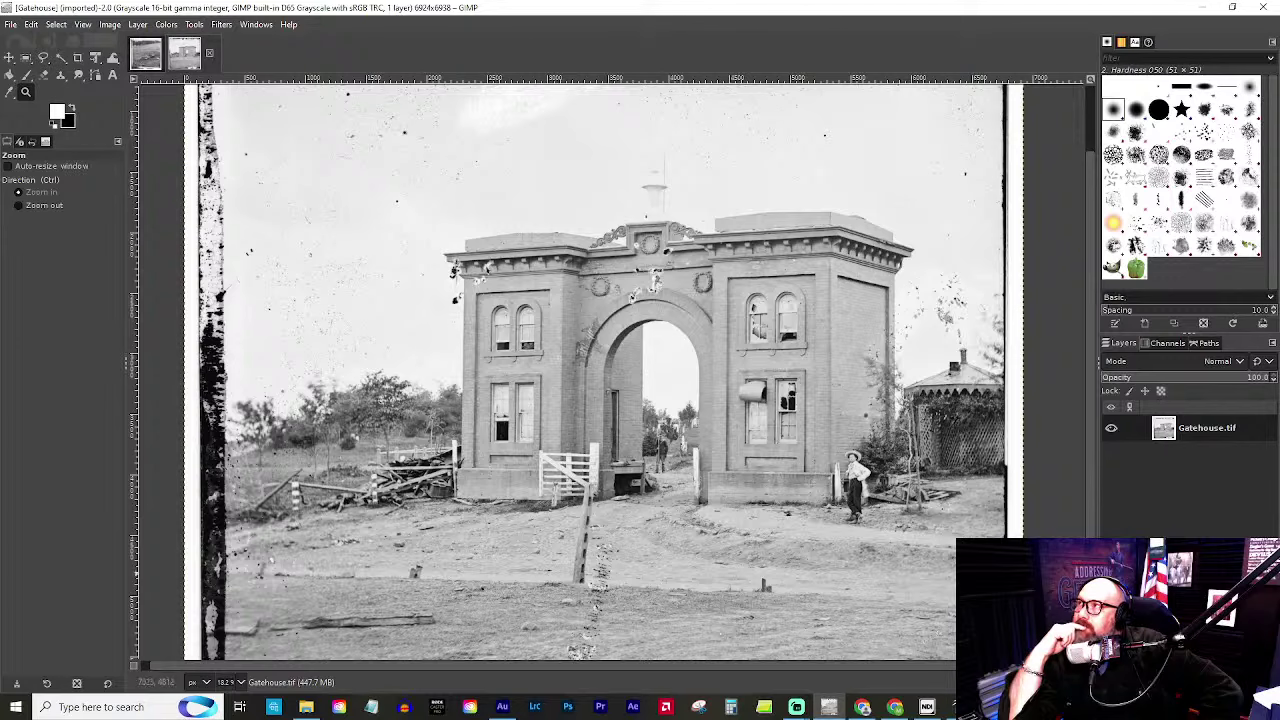
ctrl+scroll(996, 406, up, 4)
ctrl+scroll(993, 398, up, 1)
ctrl+scroll(774, 394, down, 1)
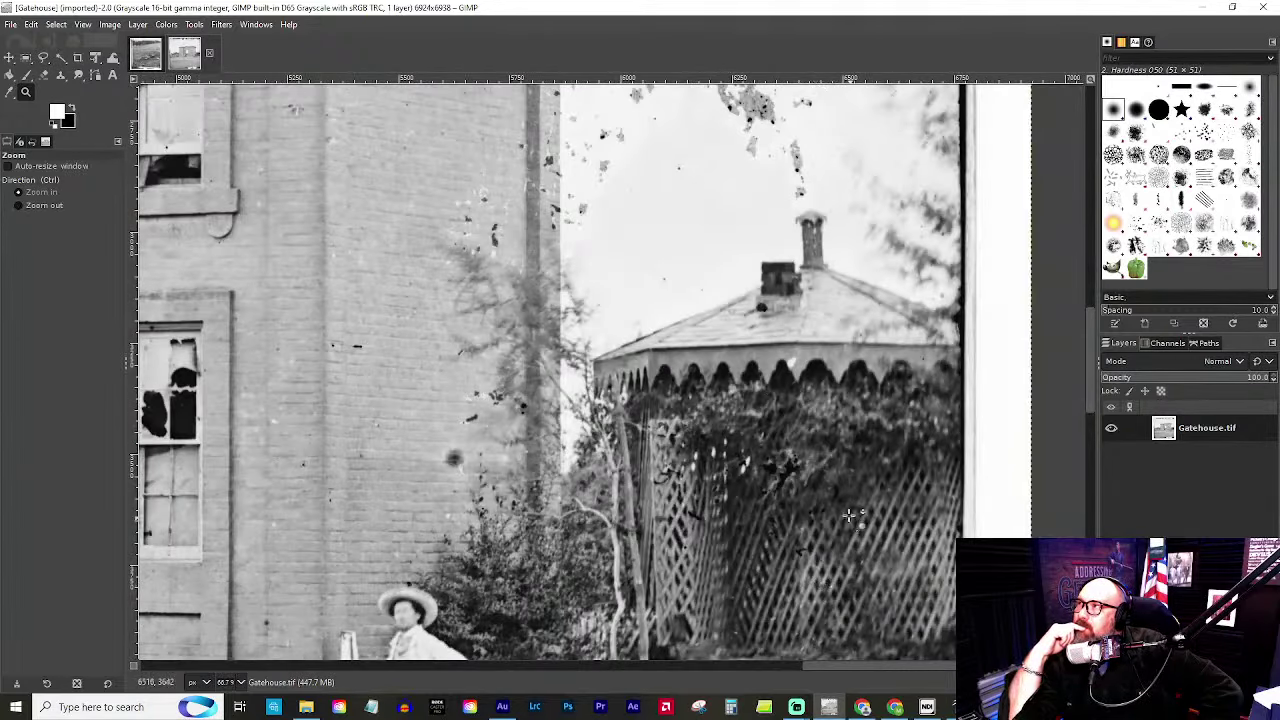
scroll(850, 515, down, 3)
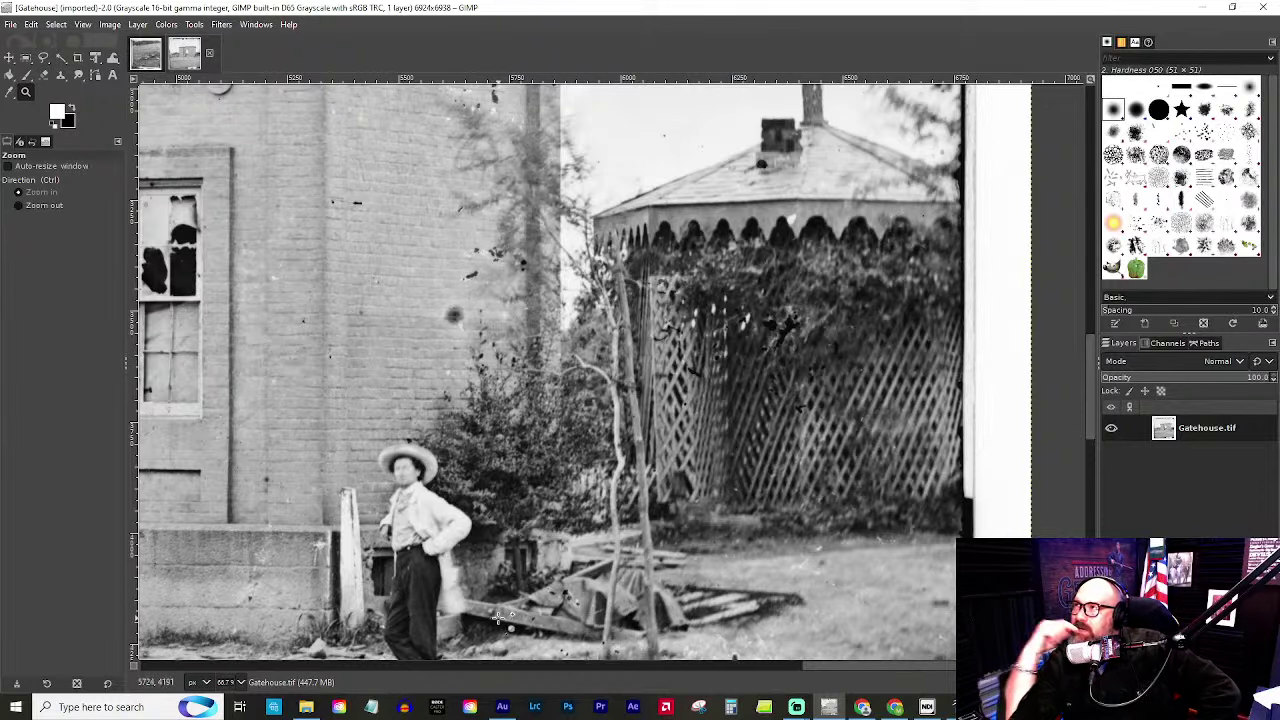
click(576, 620)
click(576, 620)
click(576, 620)
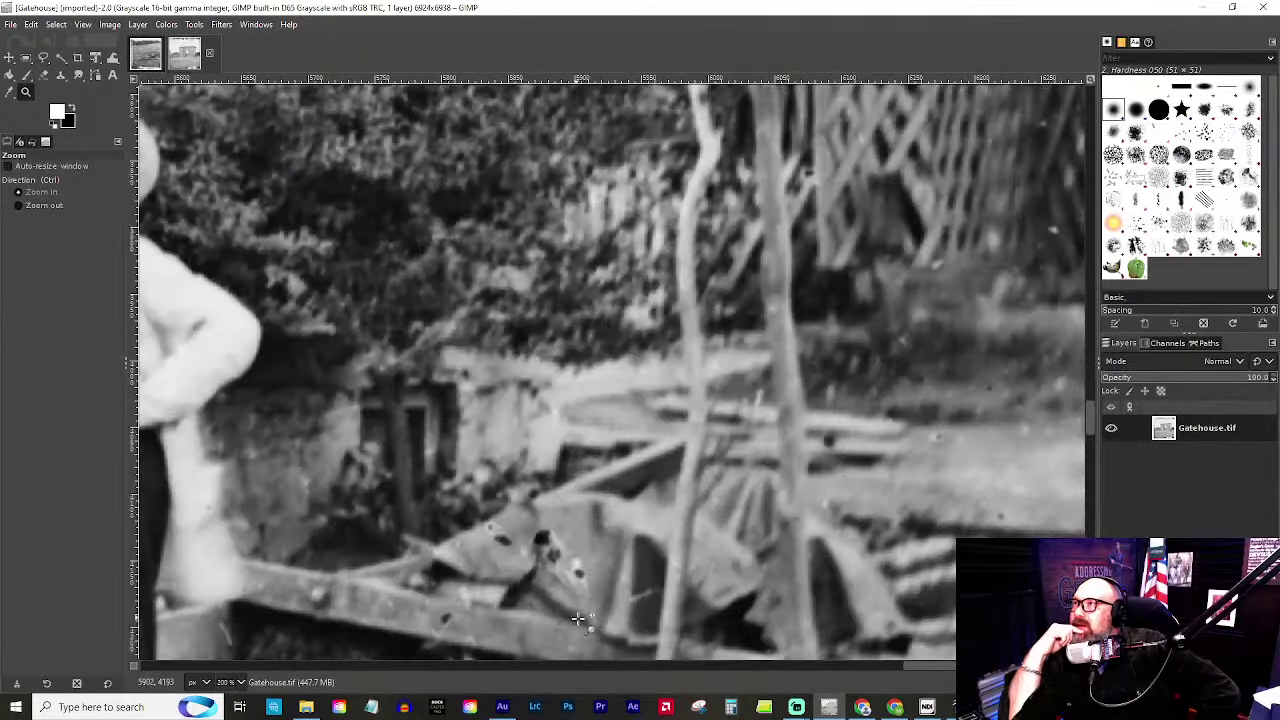
ctrl+click(410, 487)
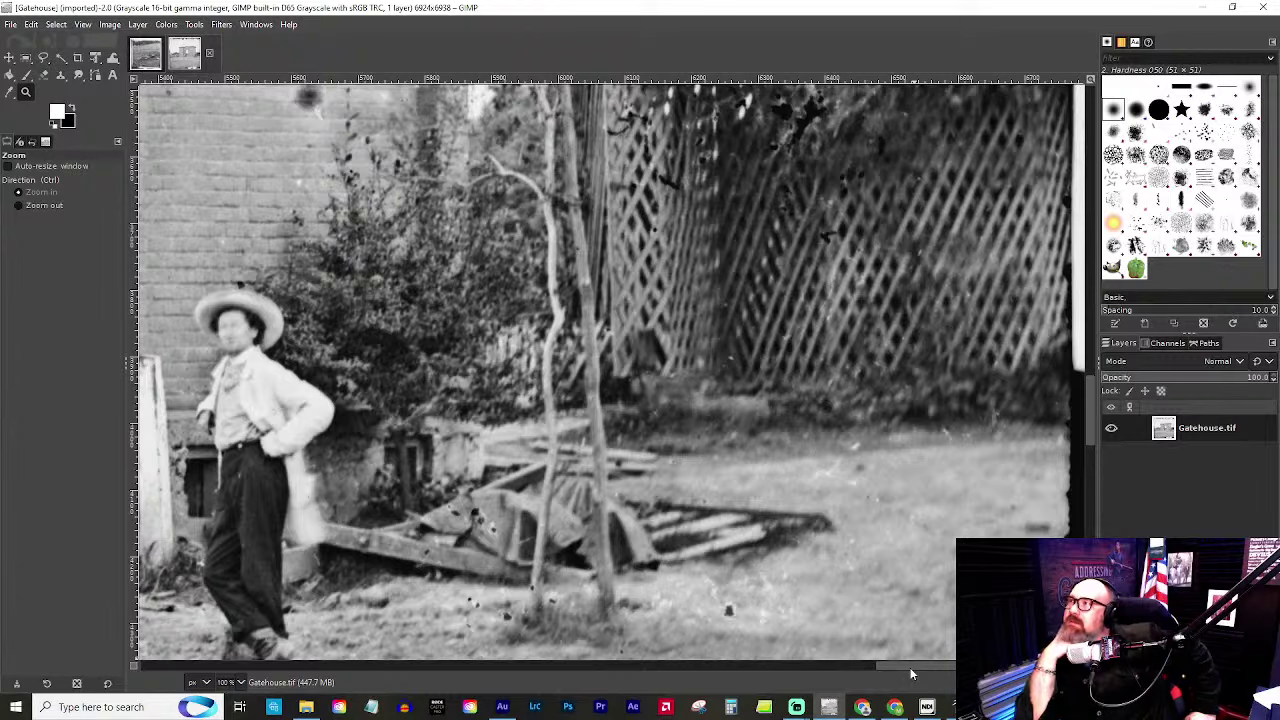
drag(909, 667, 840, 652)
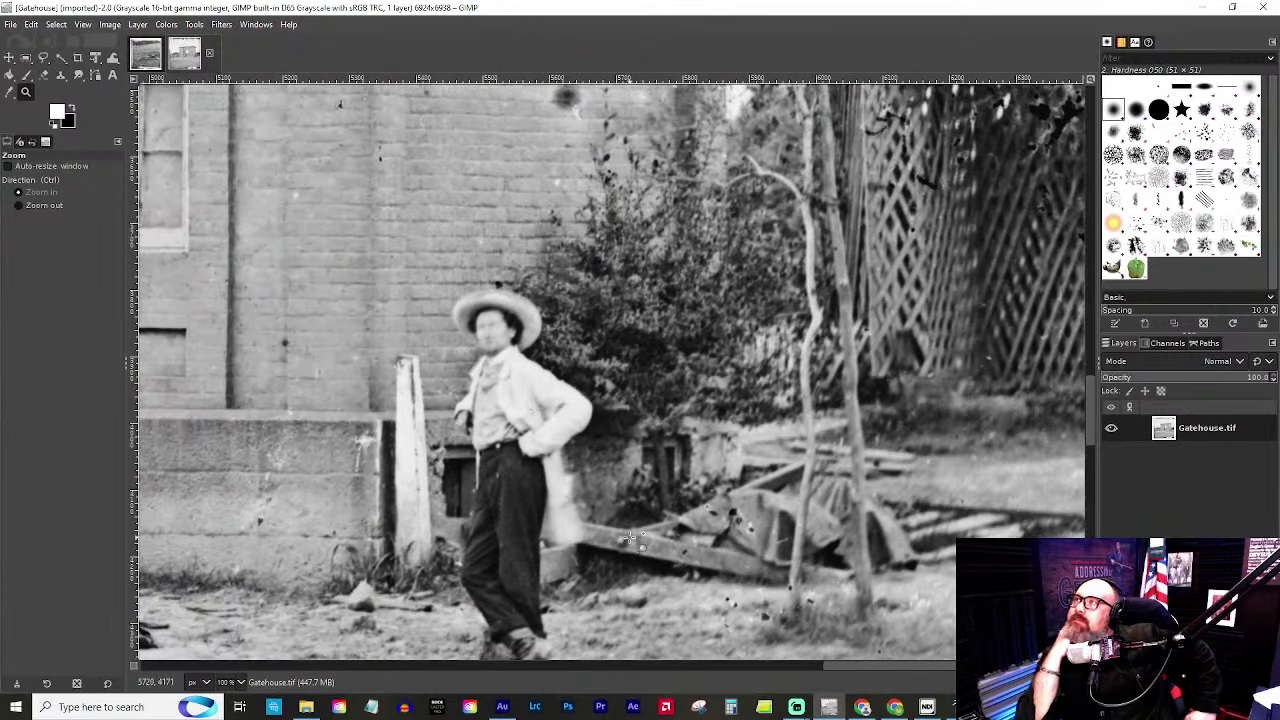
drag(952, 671, 564, 710)
scroll(648, 248, down, 4)
scroll(648, 248, down, 1)
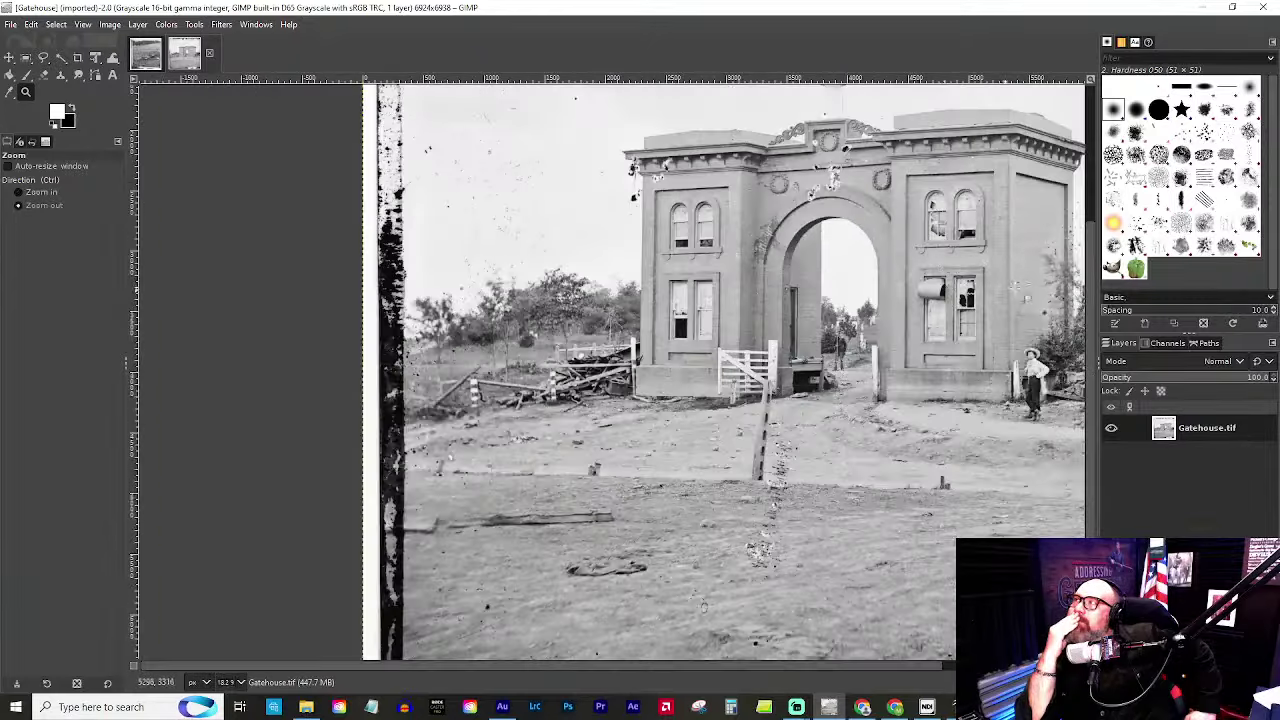
drag(760, 663, 805, 669)
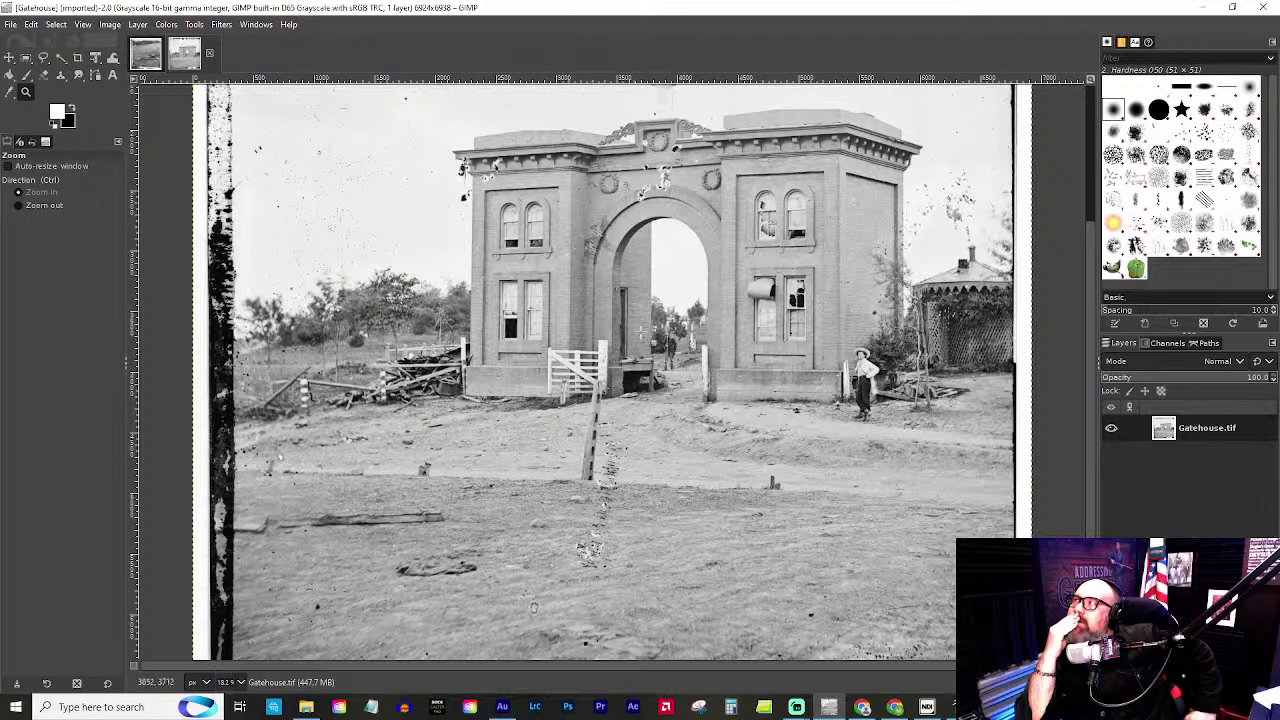
scroll(853, 302, up, 7)
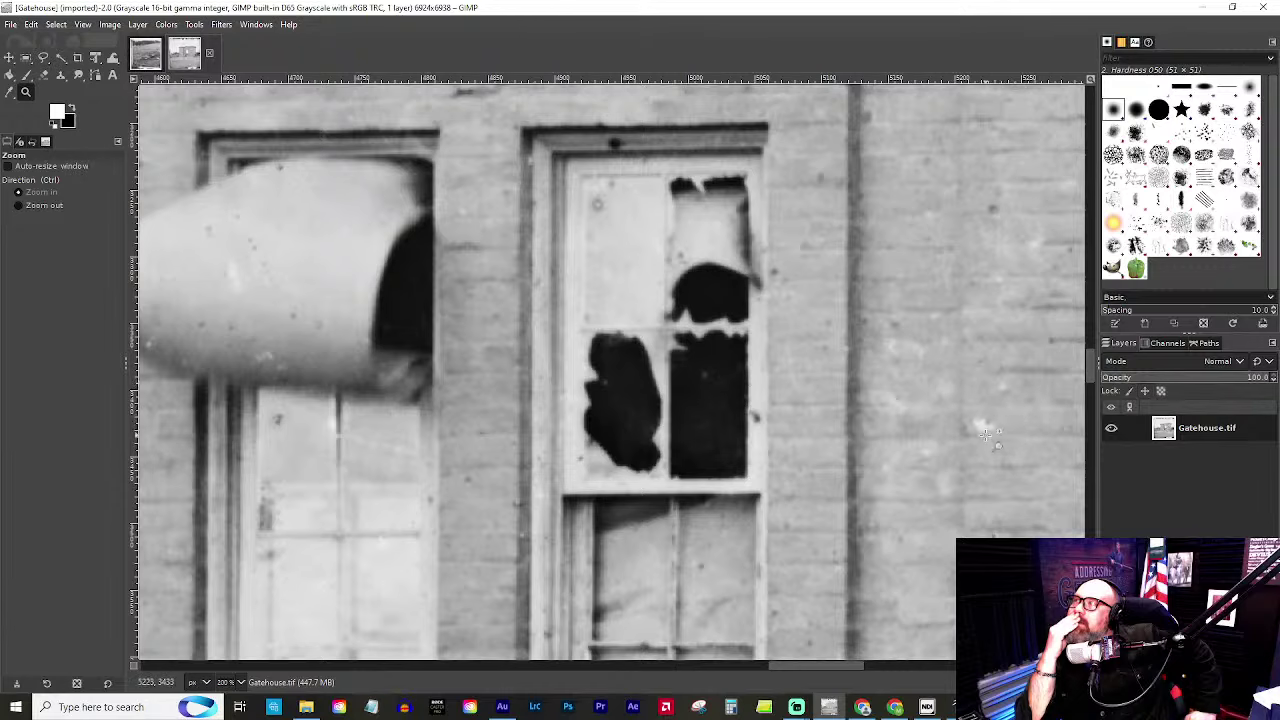
scroll(748, 420, down, 3)
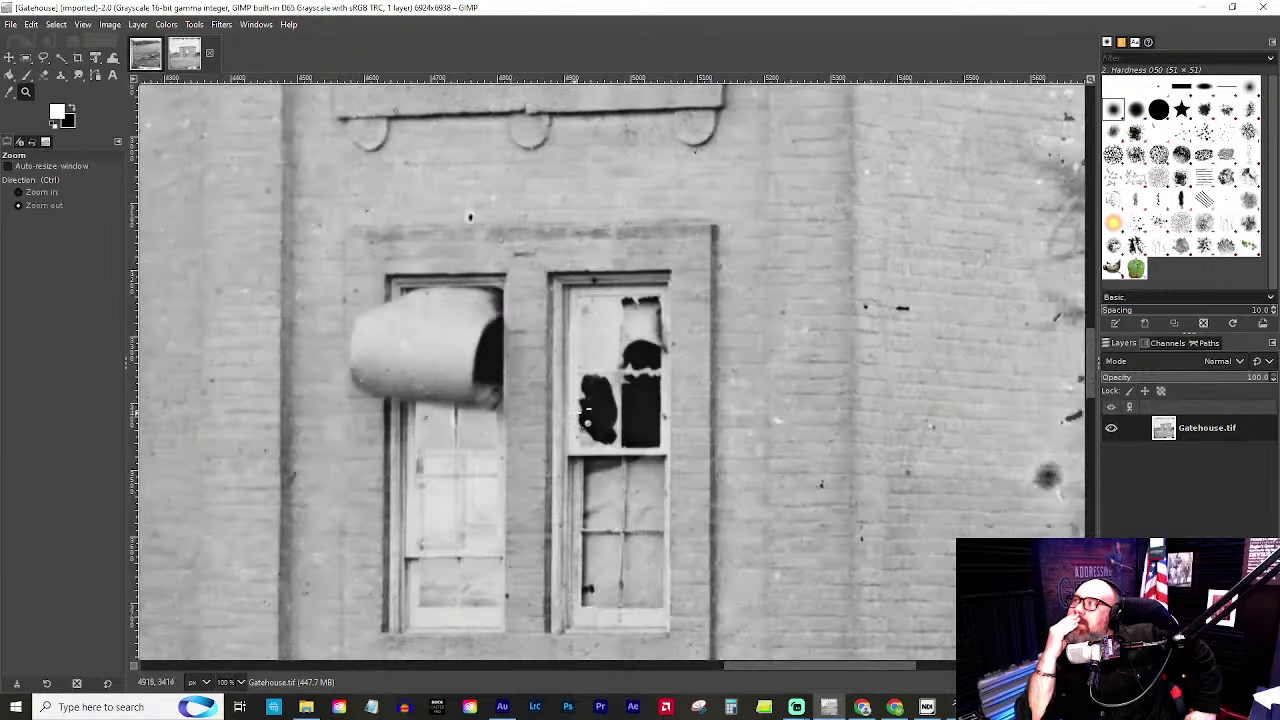
scroll(310, 238, down, 2)
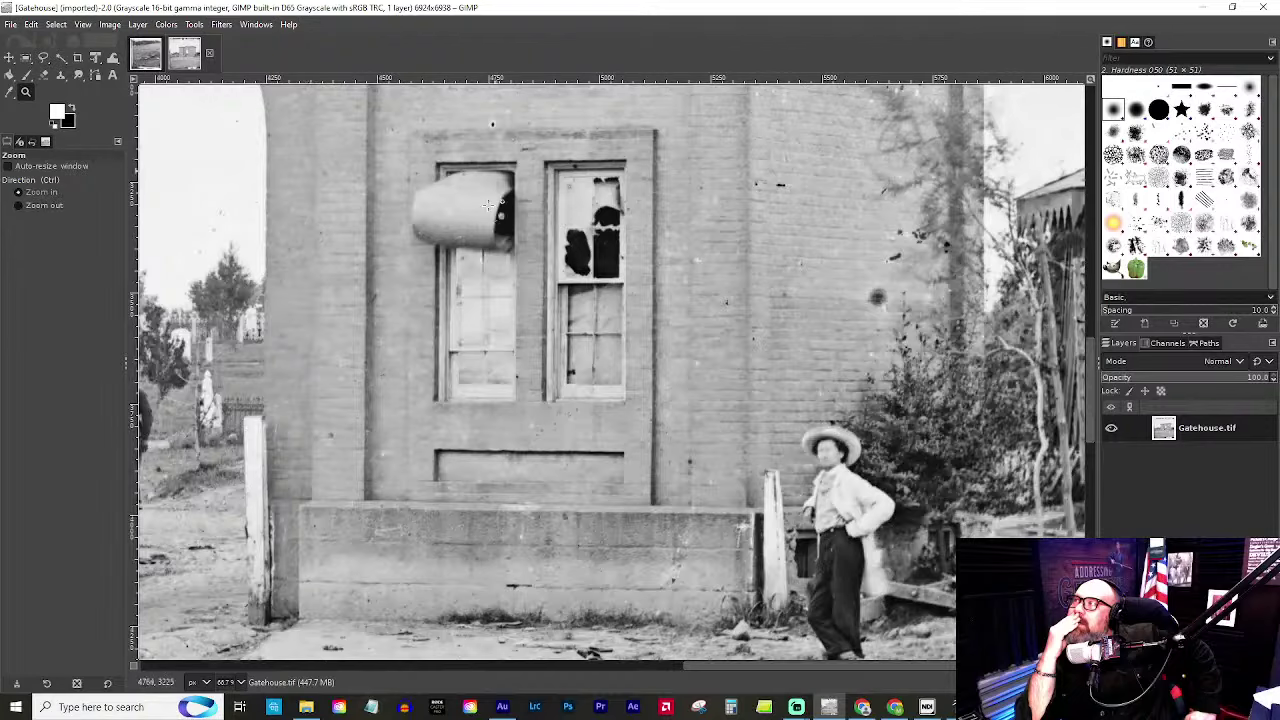
scroll(488, 265, up, 6)
scroll(464, 422, up, 3)
scroll(465, 440, down, 1)
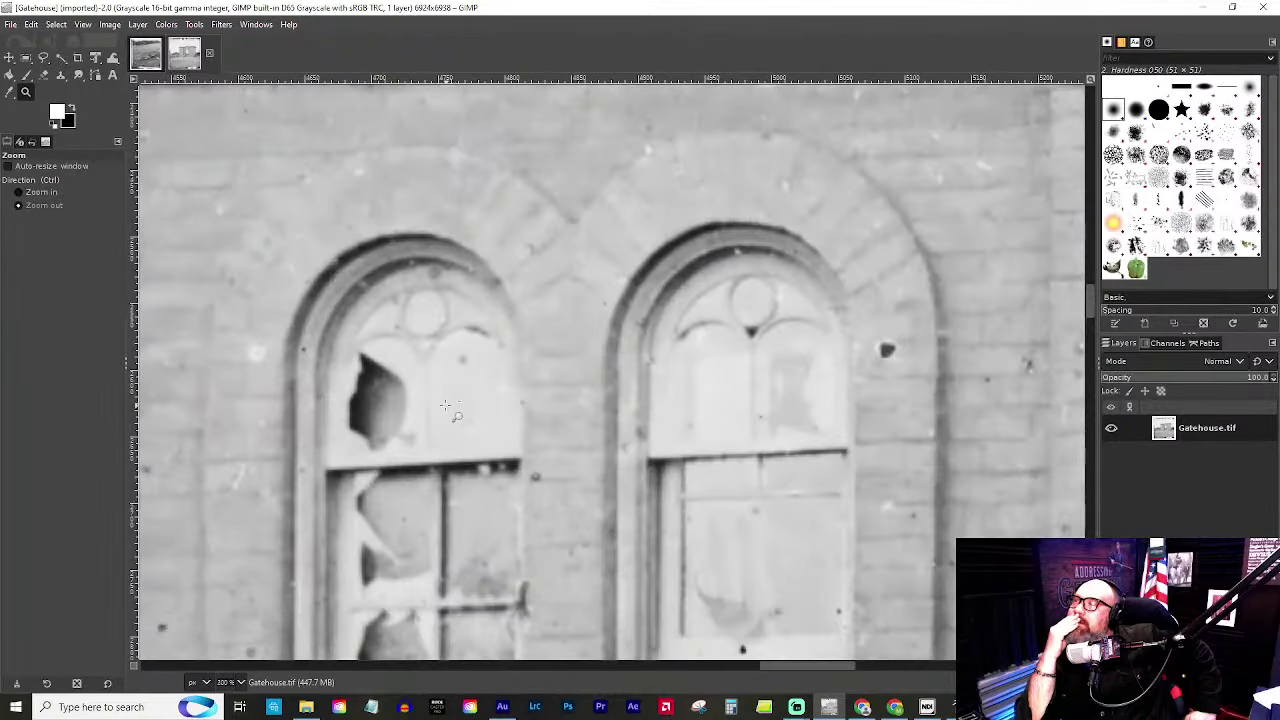
scroll(468, 468, down, 5)
scroll(466, 462, up, 3)
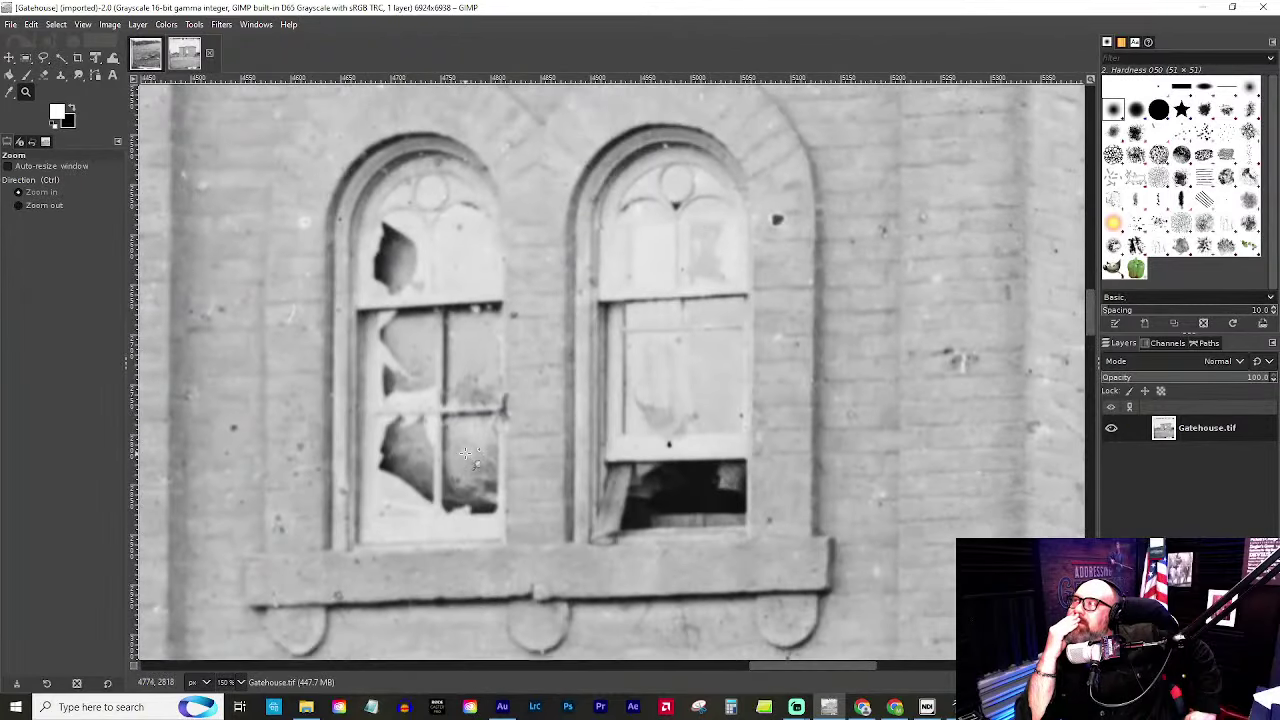
scroll(366, 434, down, 3)
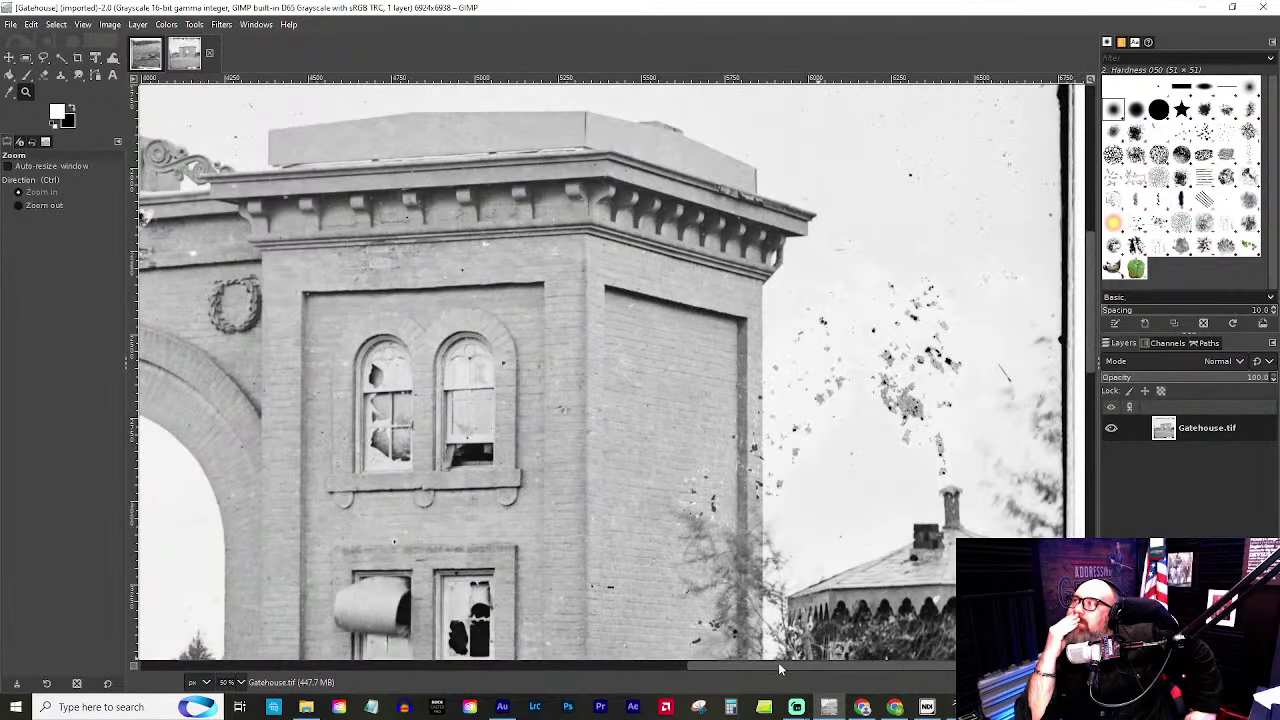
drag(778, 662, 464, 686)
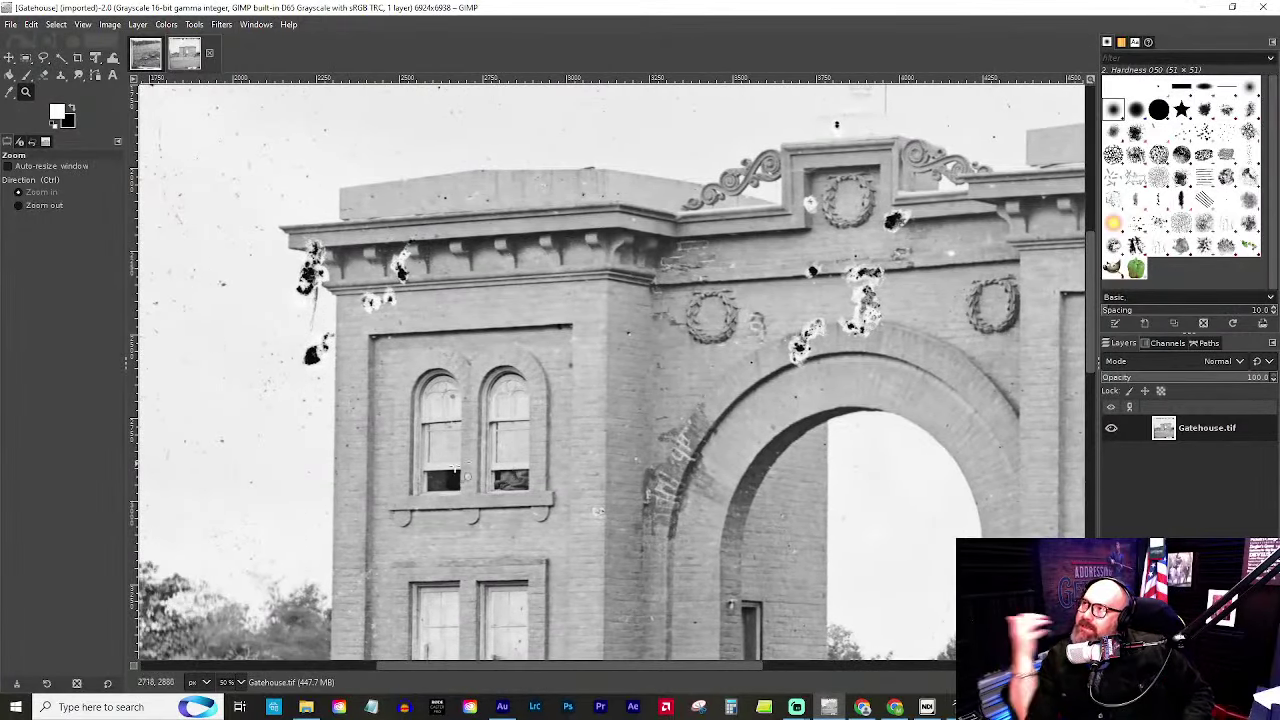
scroll(494, 446, down, 5)
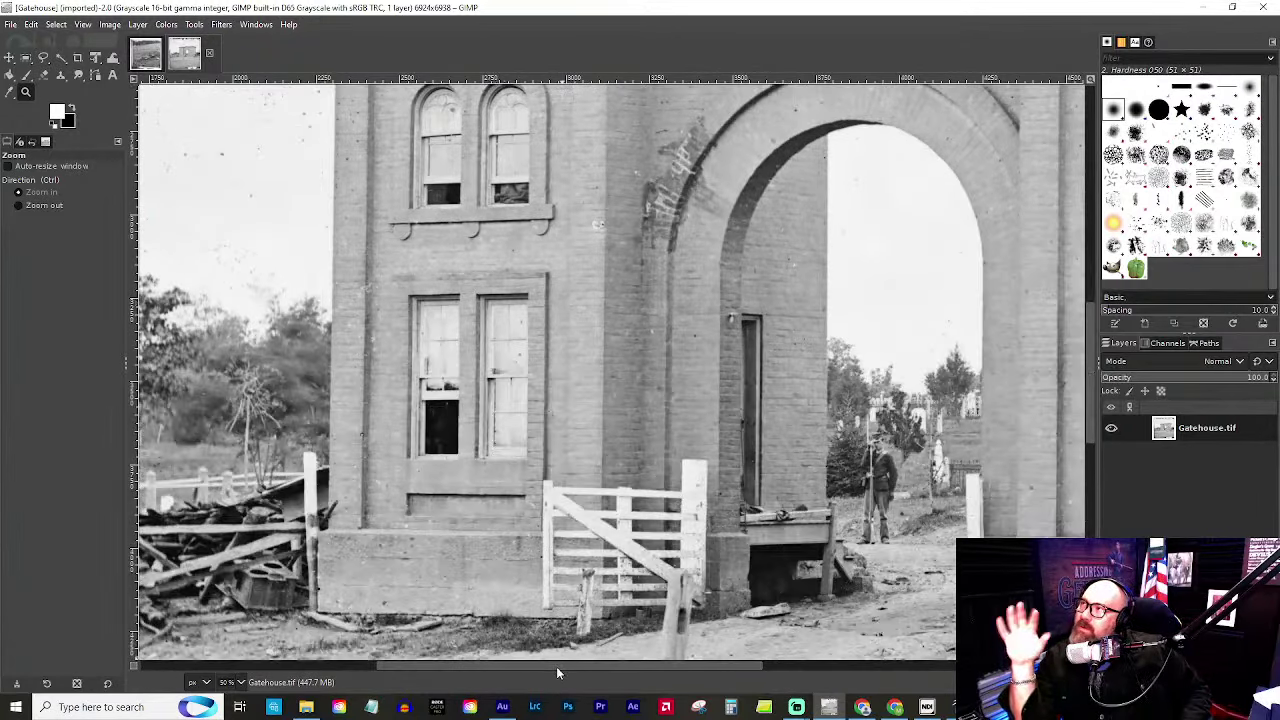
drag(566, 664, 842, 664)
scroll(410, 489, up, 7)
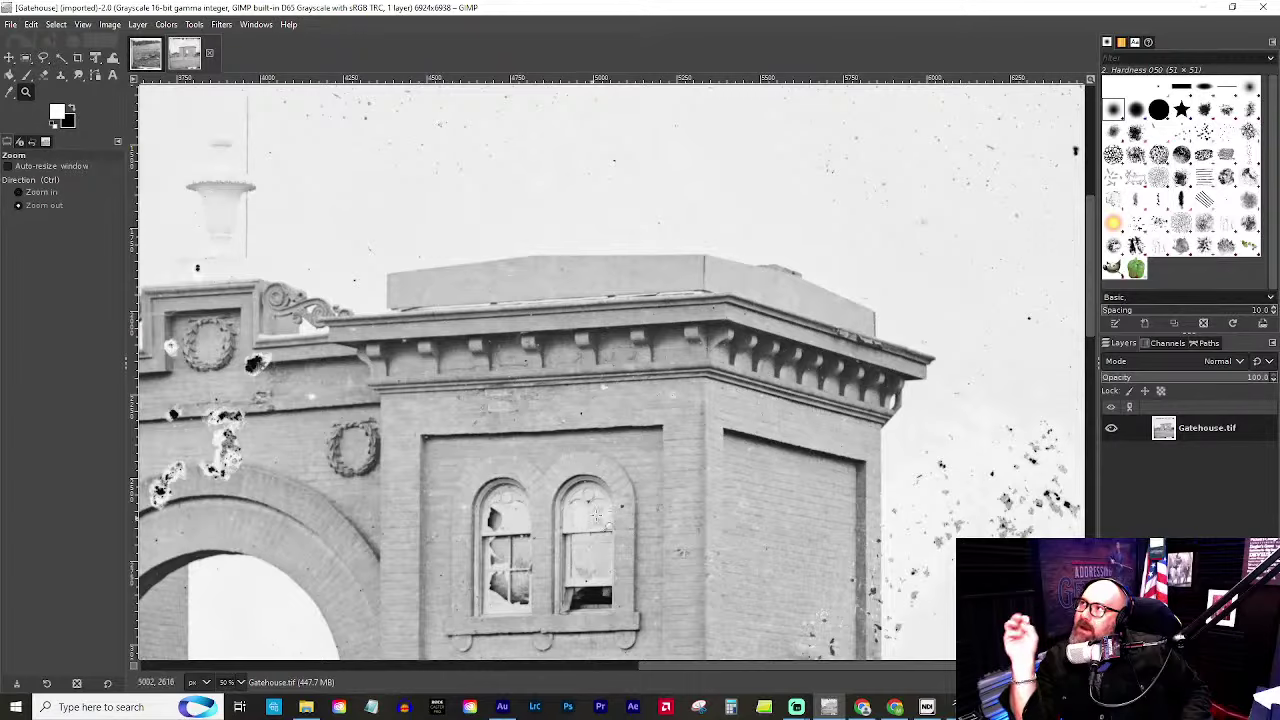
scroll(572, 614, up, 3)
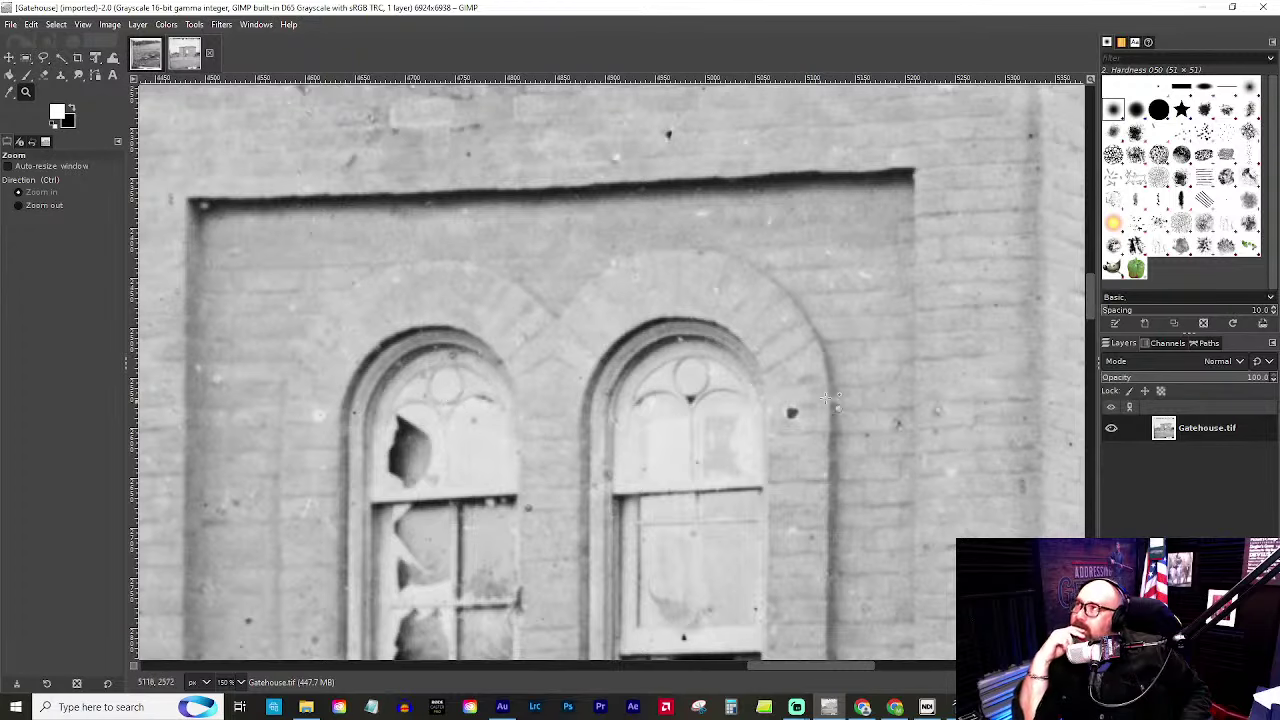
scroll(645, 432, up, 3)
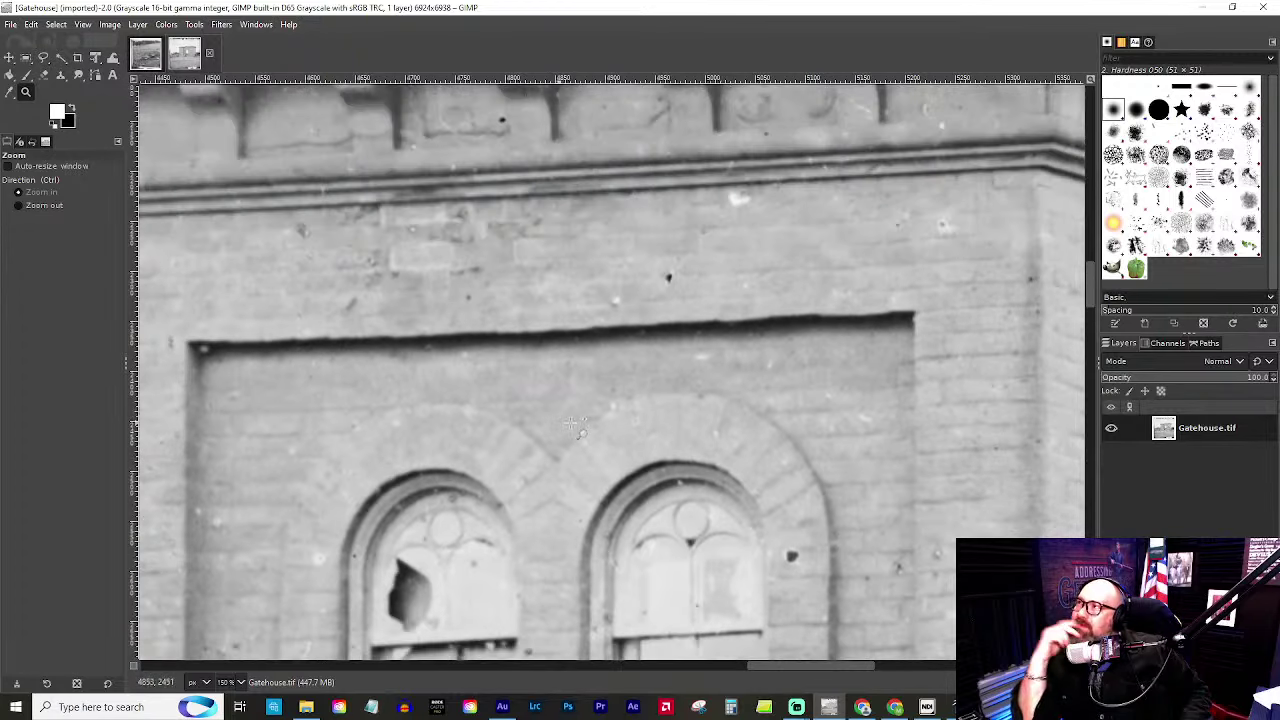
scroll(570, 425, down, 6)
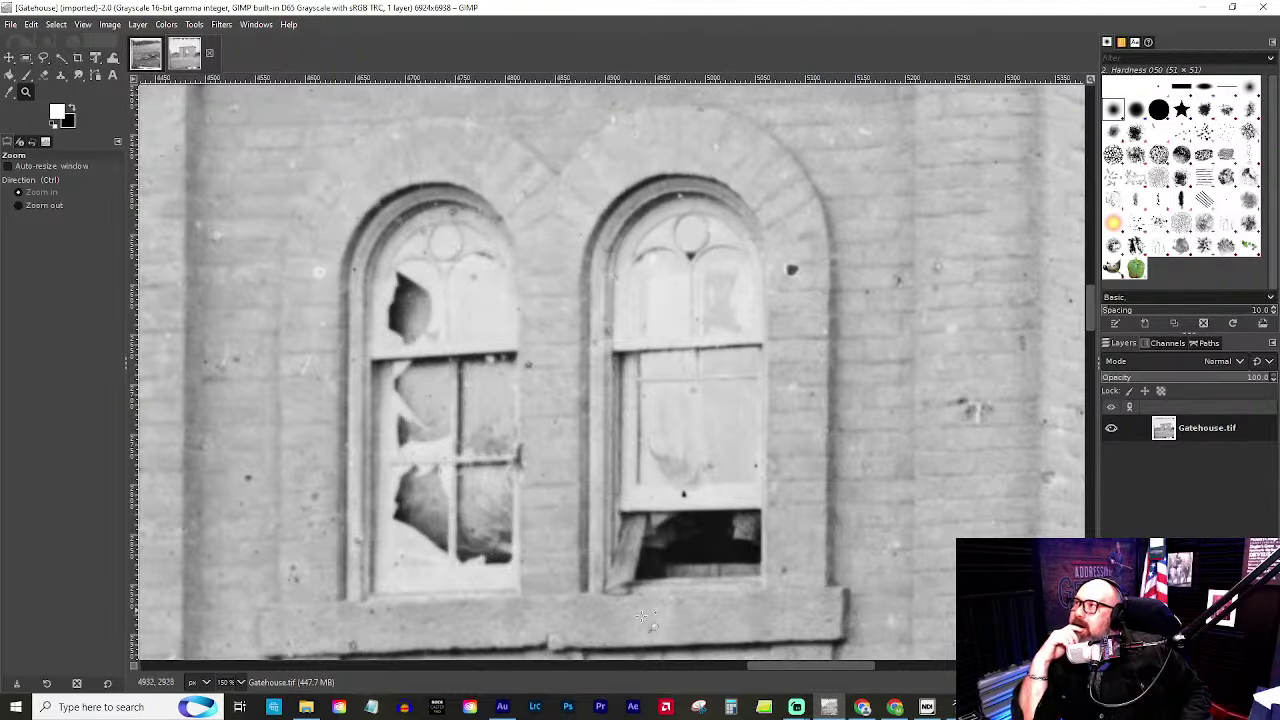
drag(800, 662, 625, 666)
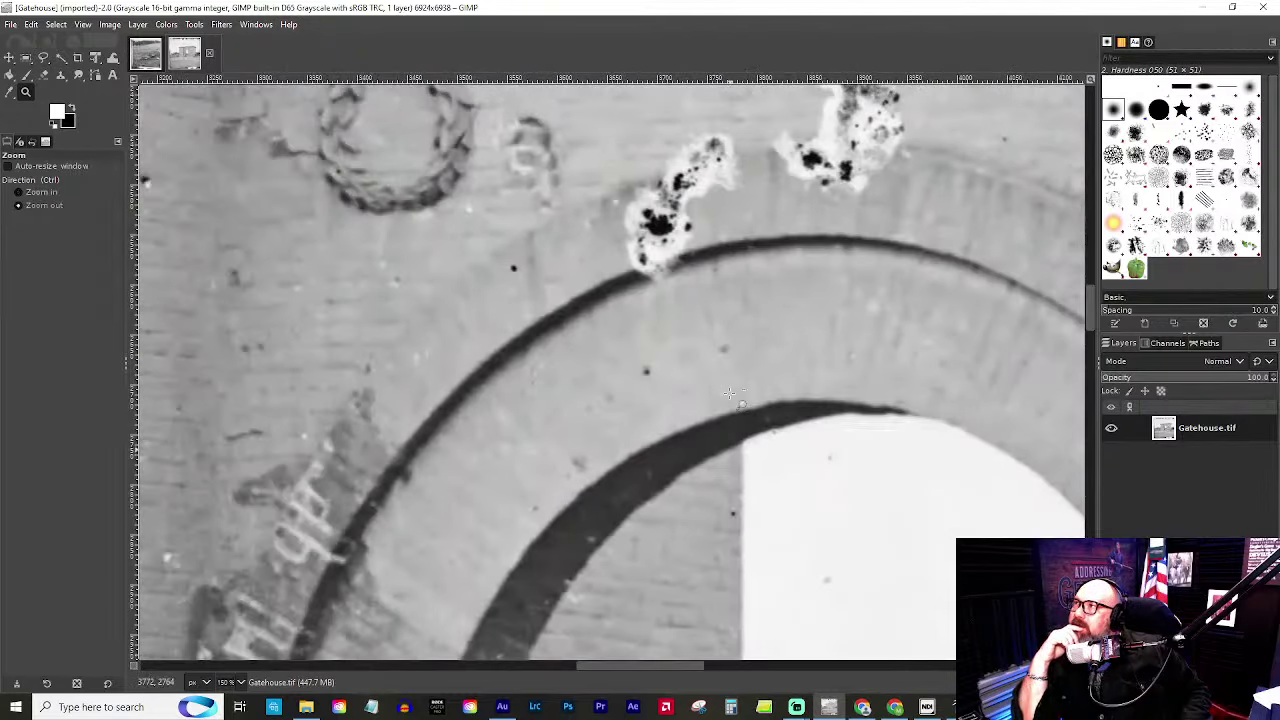
scroll(633, 355, down, 3)
scroll(762, 425, down, 2)
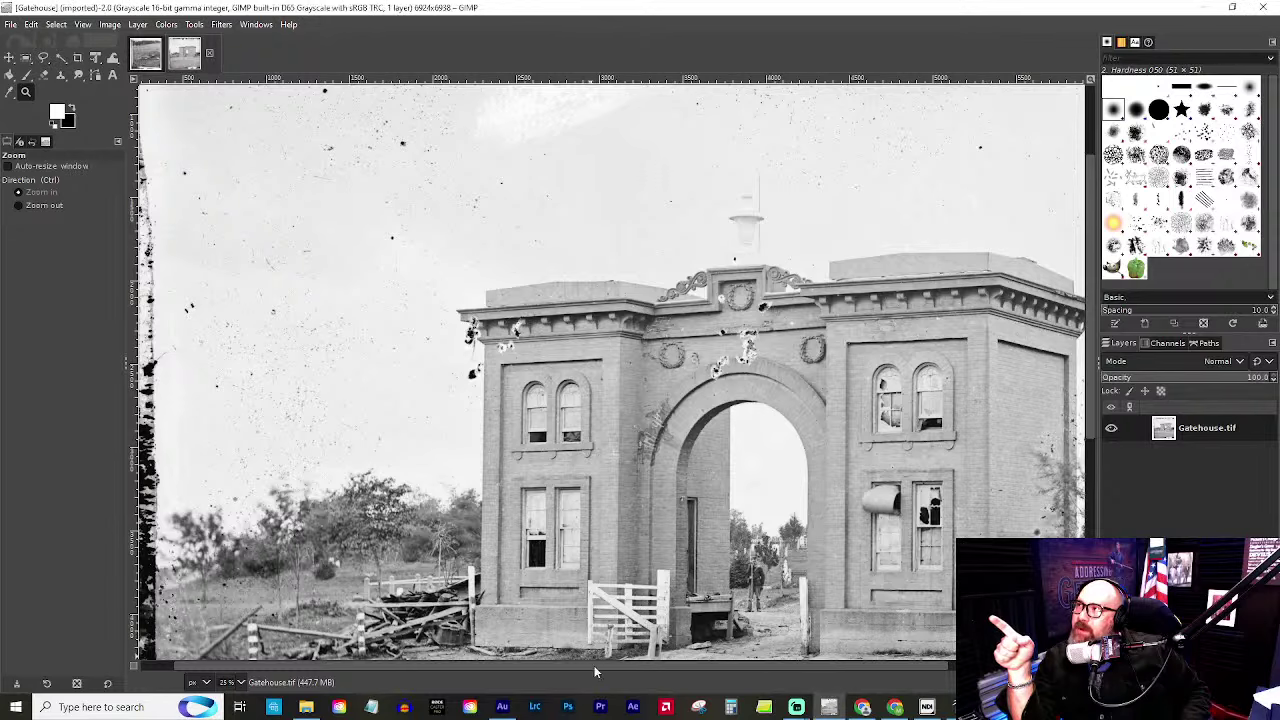
scroll(700, 595, up, 4)
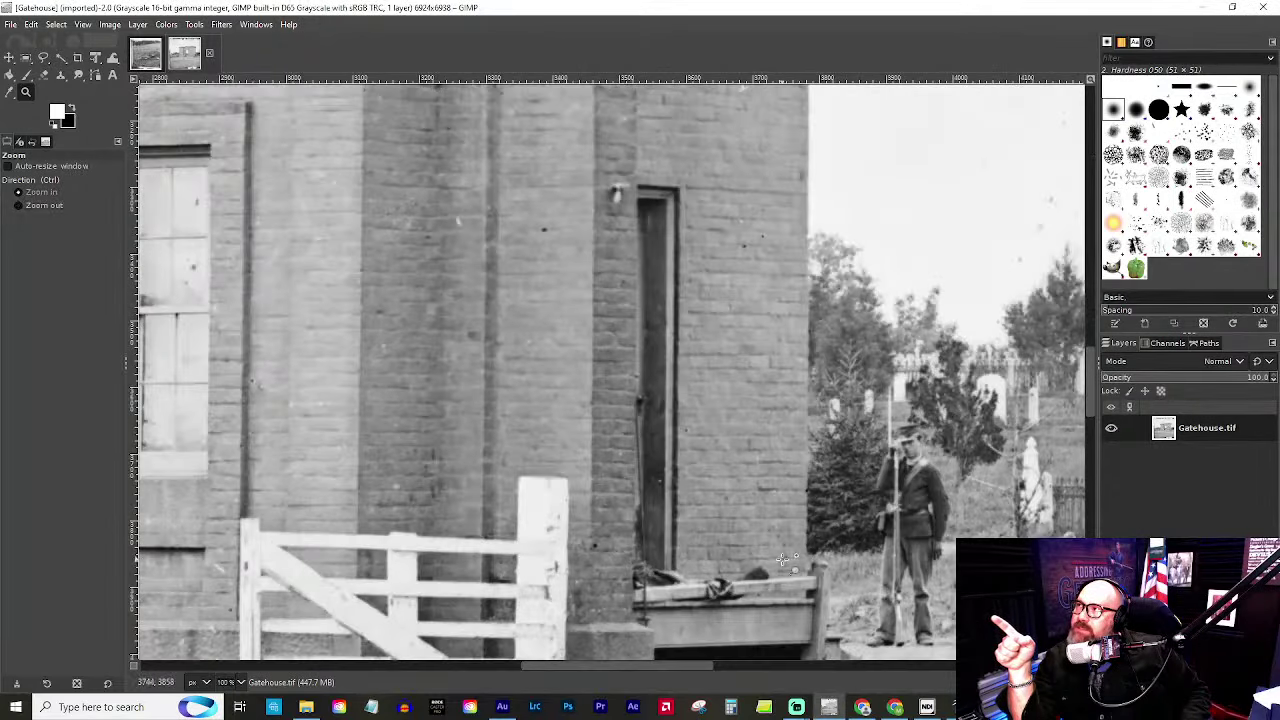
drag(641, 664, 674, 664)
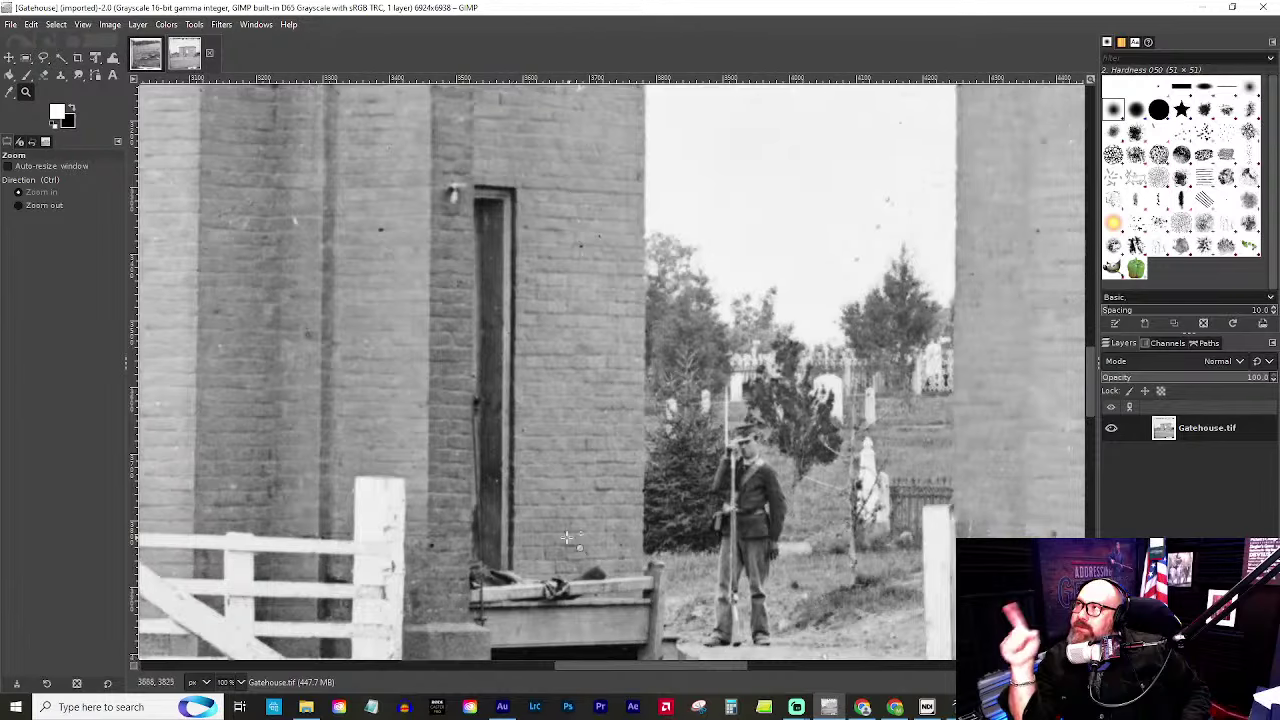
scroll(557, 537, down, 3)
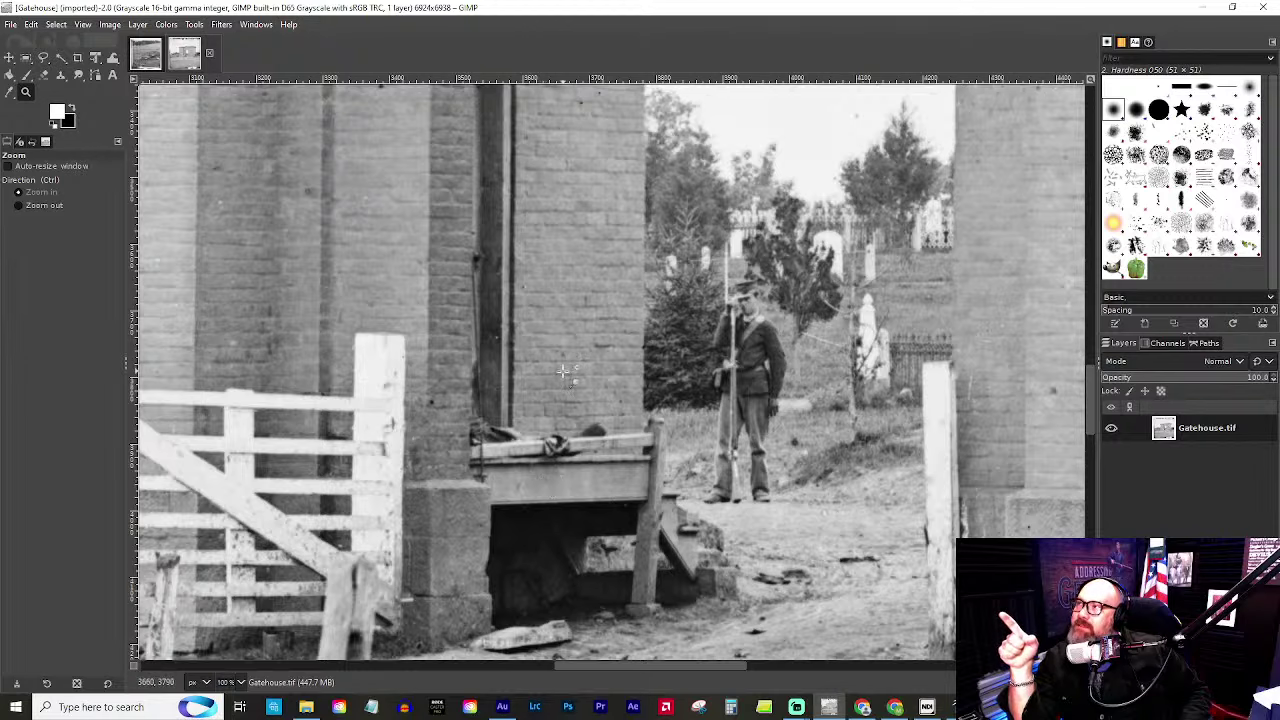
scroll(563, 372, up, 3)
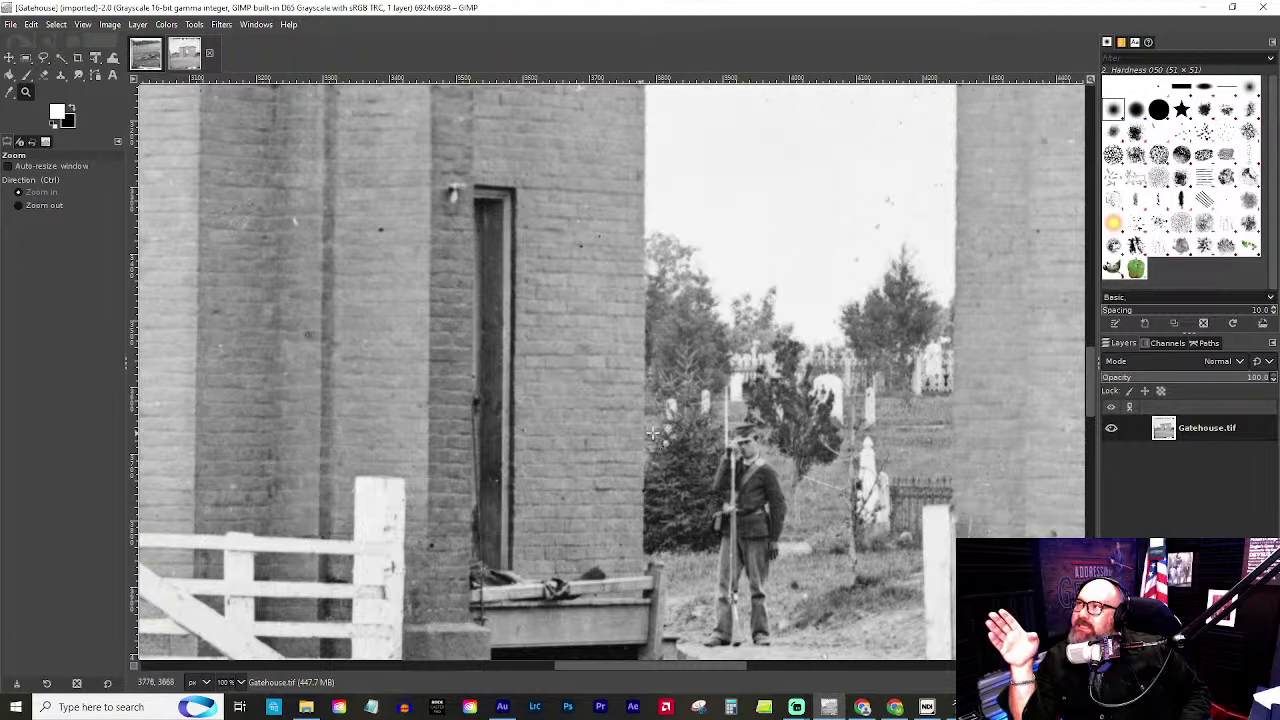
ctrl+click(785, 427)
click(786, 427)
click(786, 427)
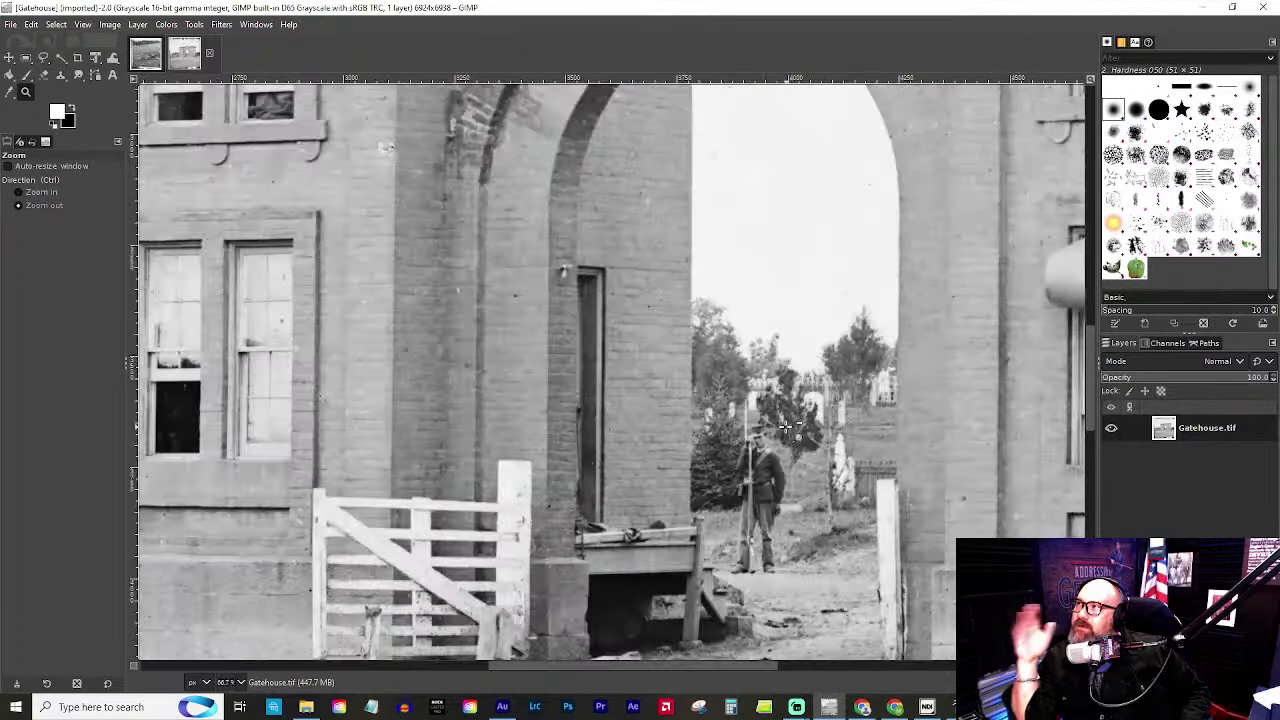
click(786, 427)
click(786, 427)
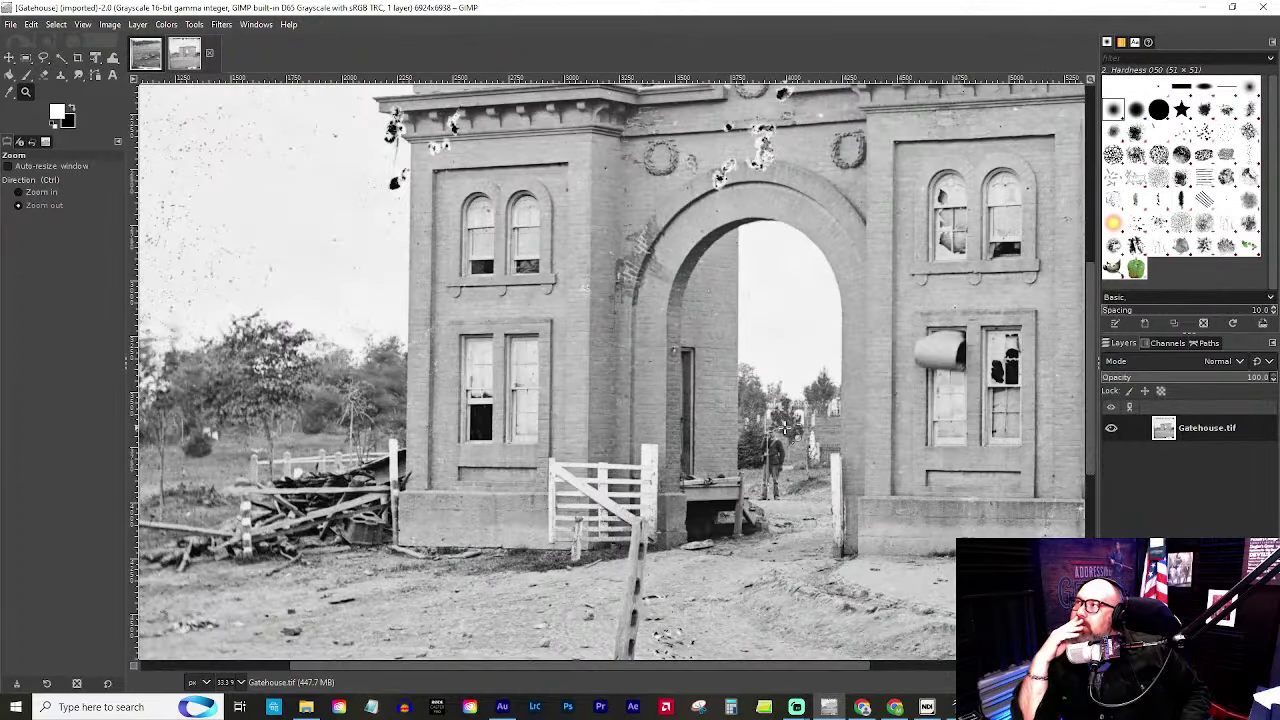
click(887, 430)
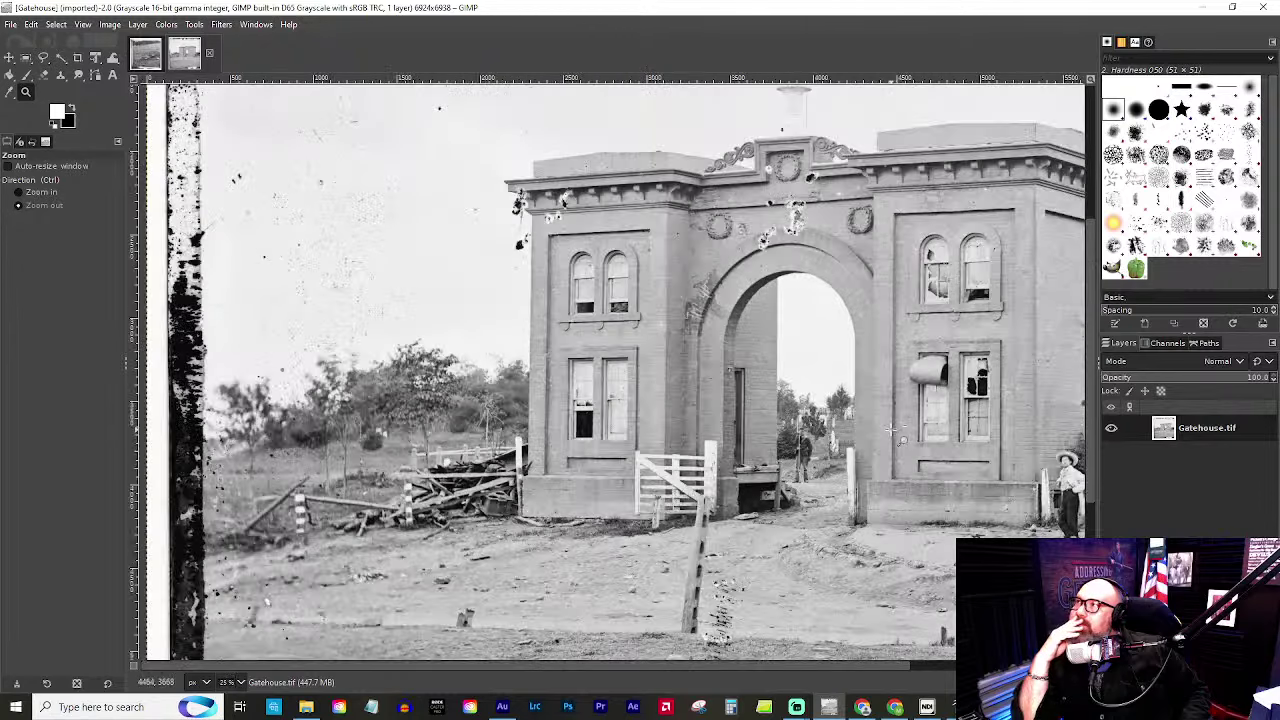
click(886, 432)
drag(770, 665, 838, 663)
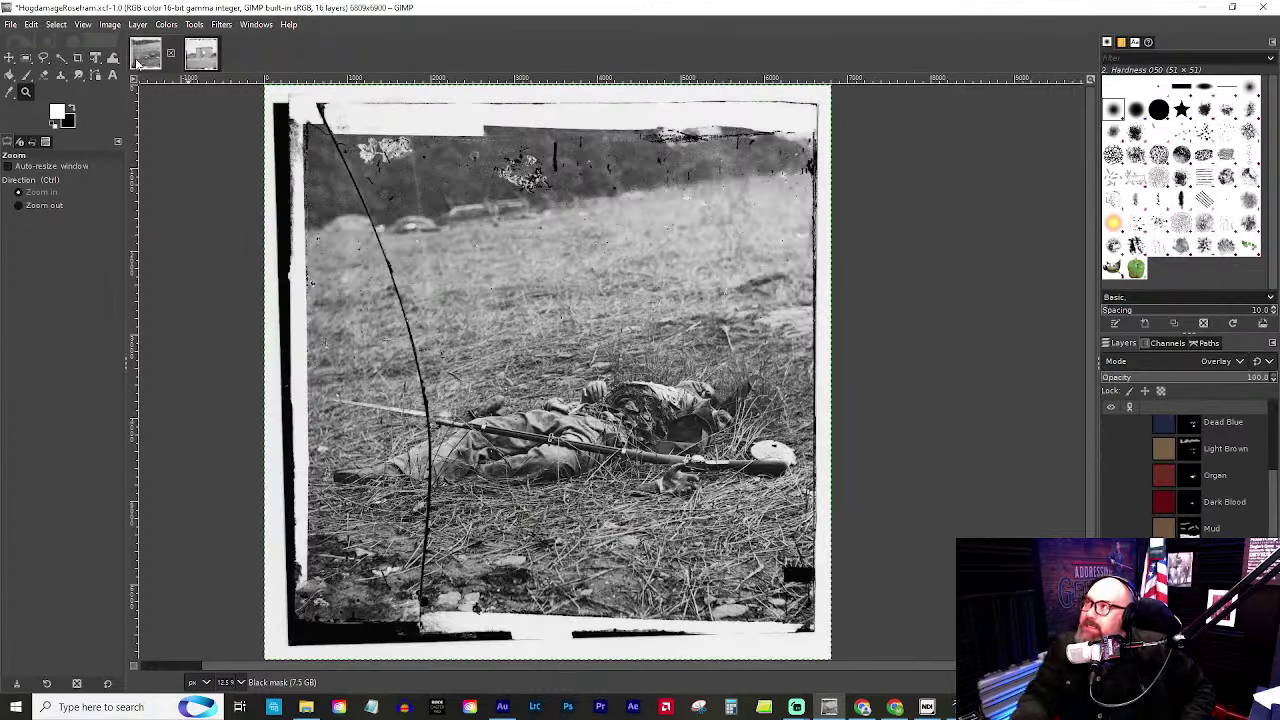
Switch to the HogdamageRosefarm.xcf image and scroll the Layers panel to Leather and Leaves 2.
click(140, 55)
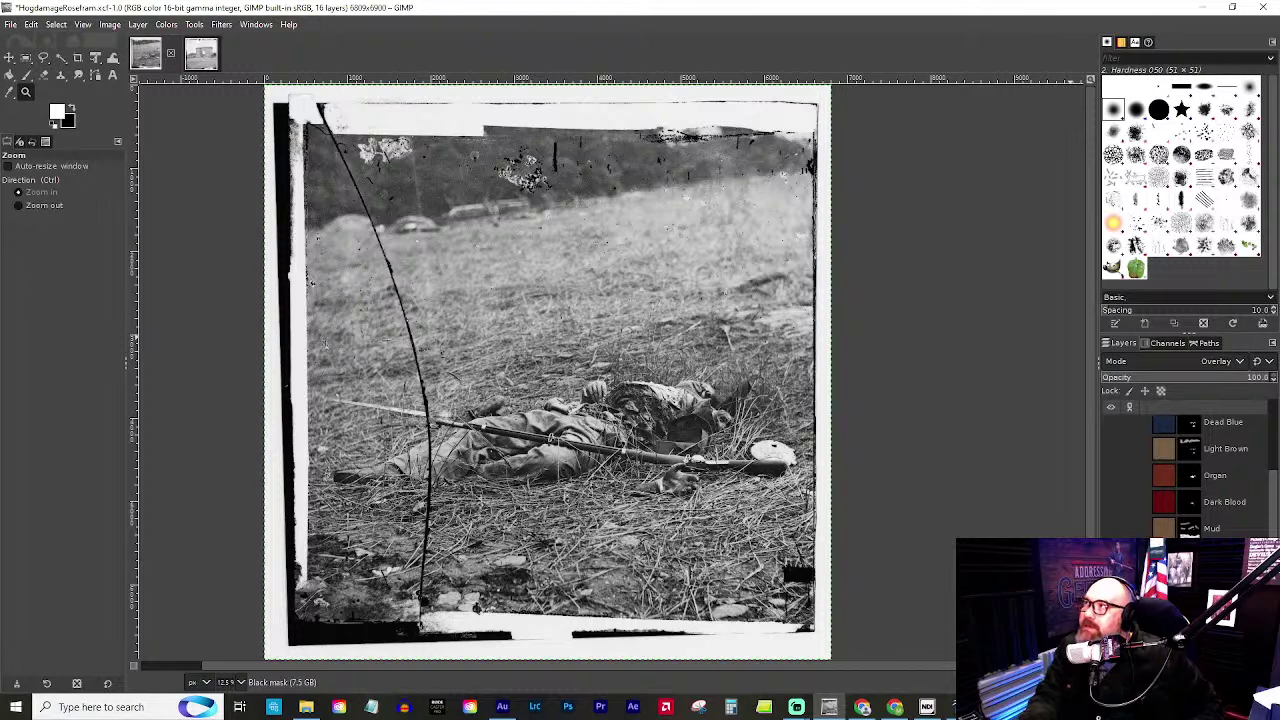
scroll(1190, 470, down, 2)
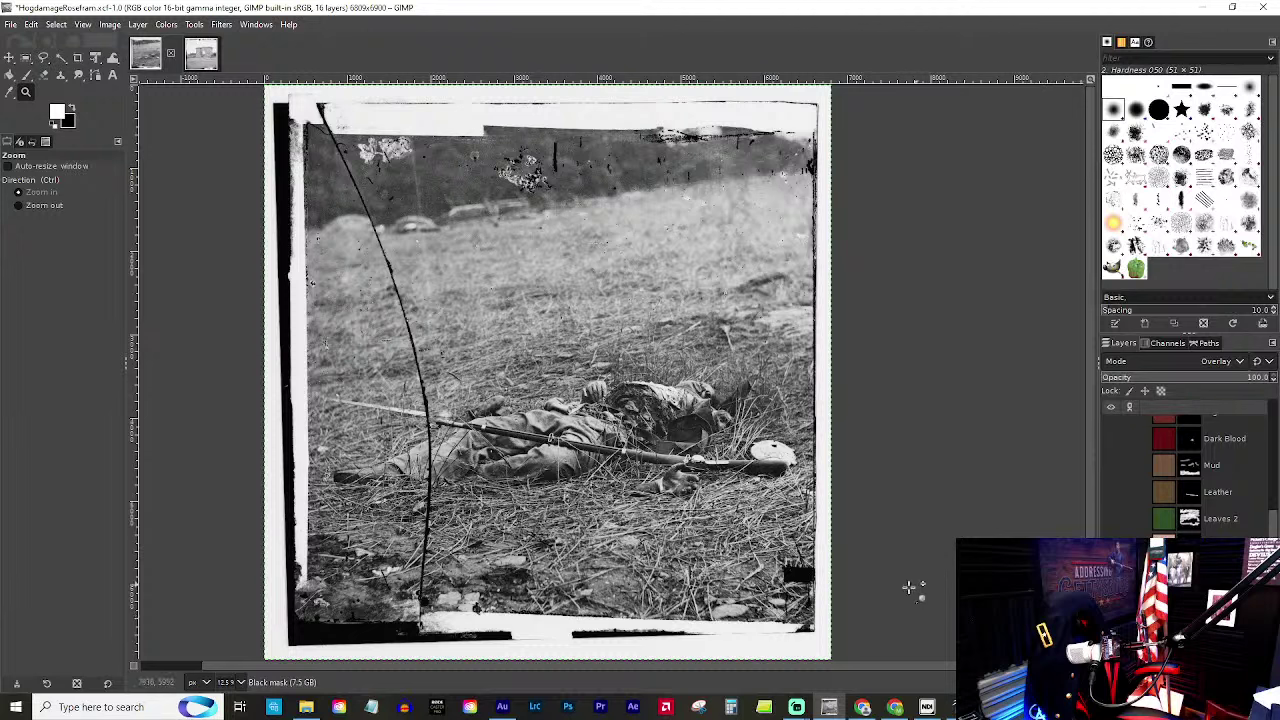
mouse_move(796, 708)
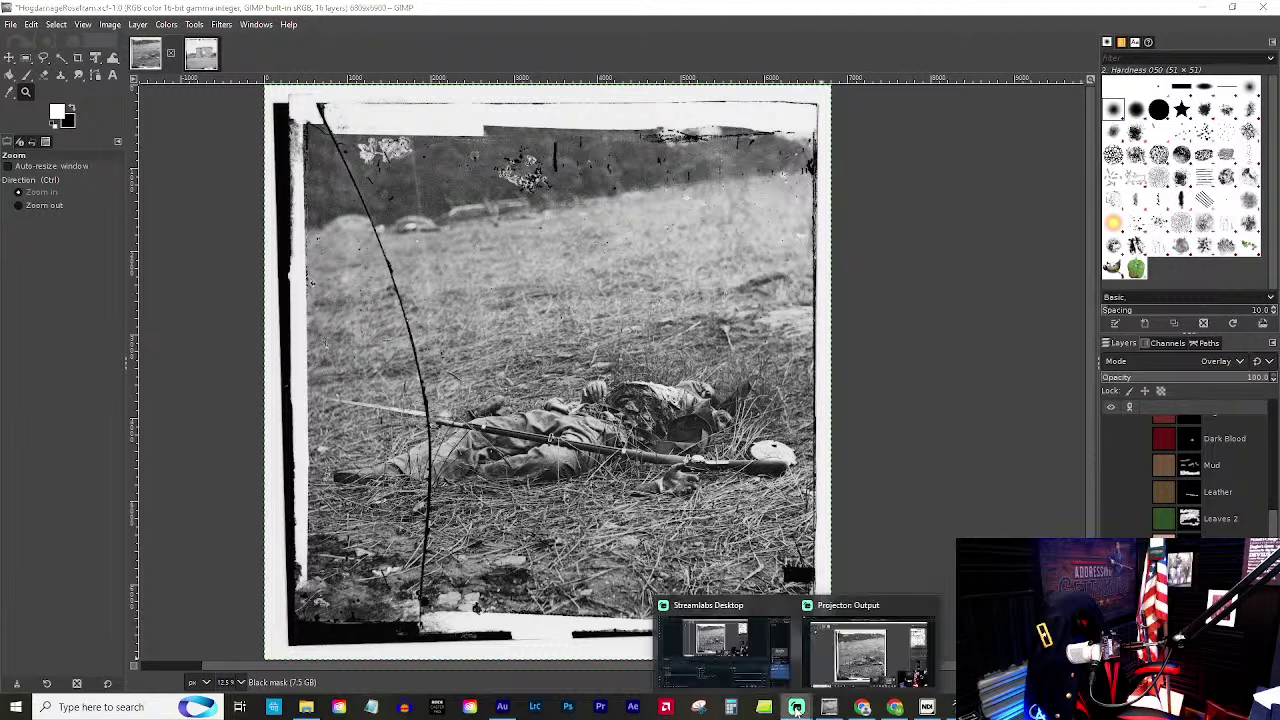
In Streamlabs Desktop, enable Studio Mode and select the two Camera 1 webcam sources.
click(690, 615)
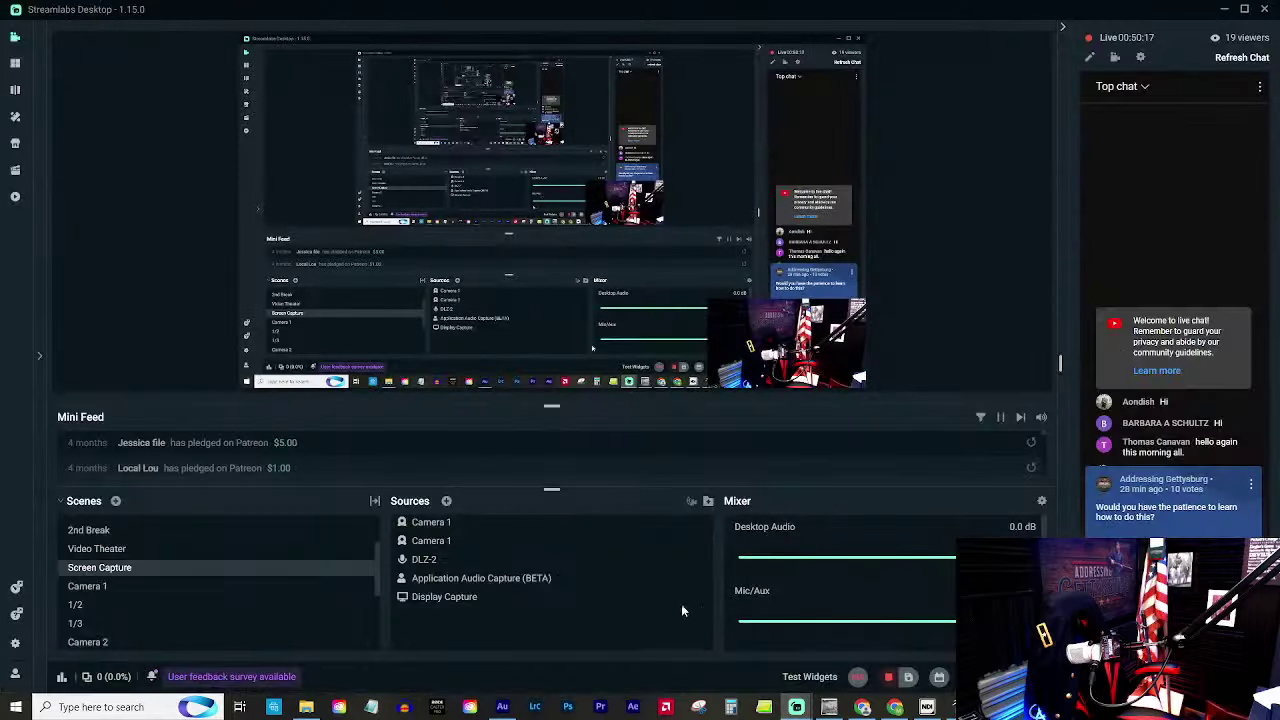
click(18, 92)
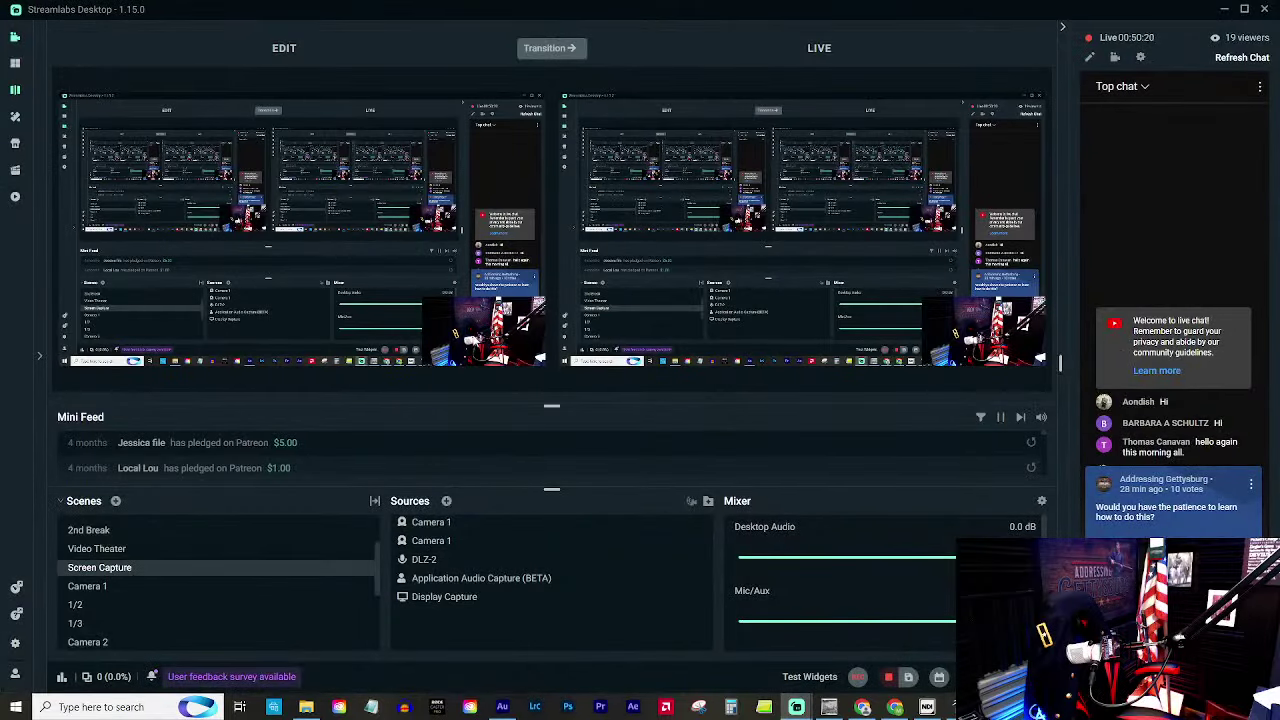
click(304, 312)
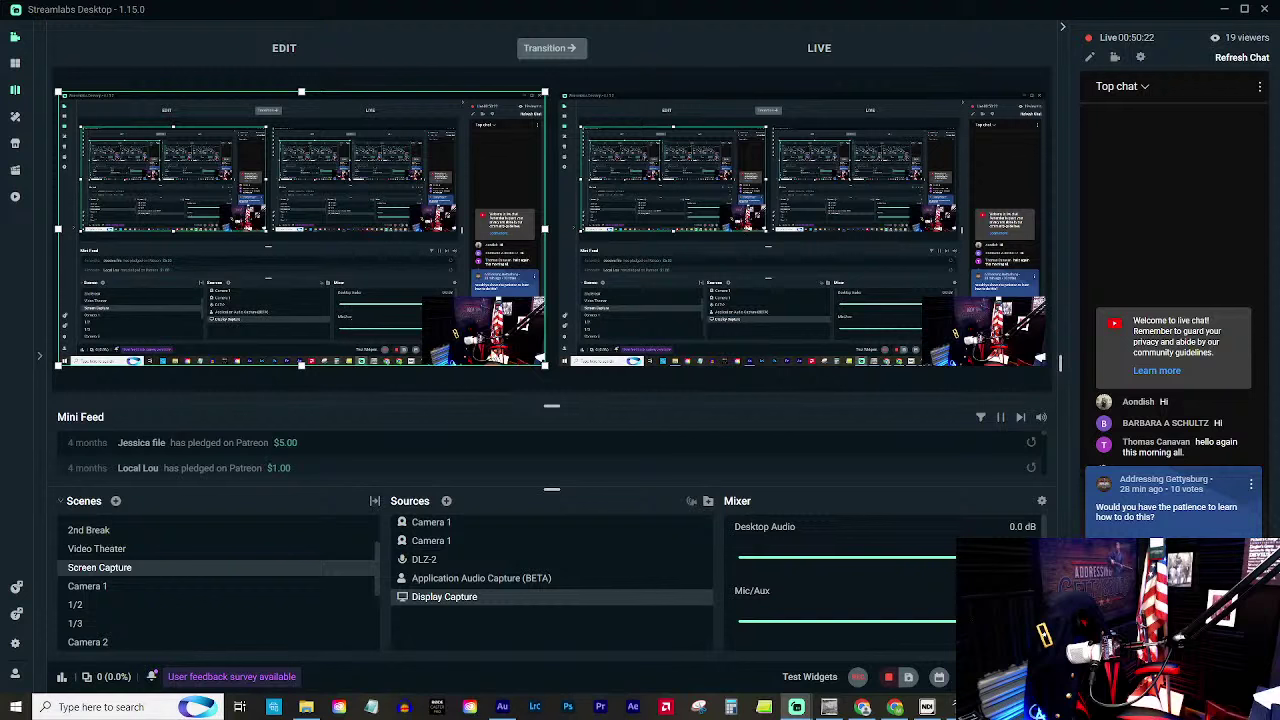
click(440, 526)
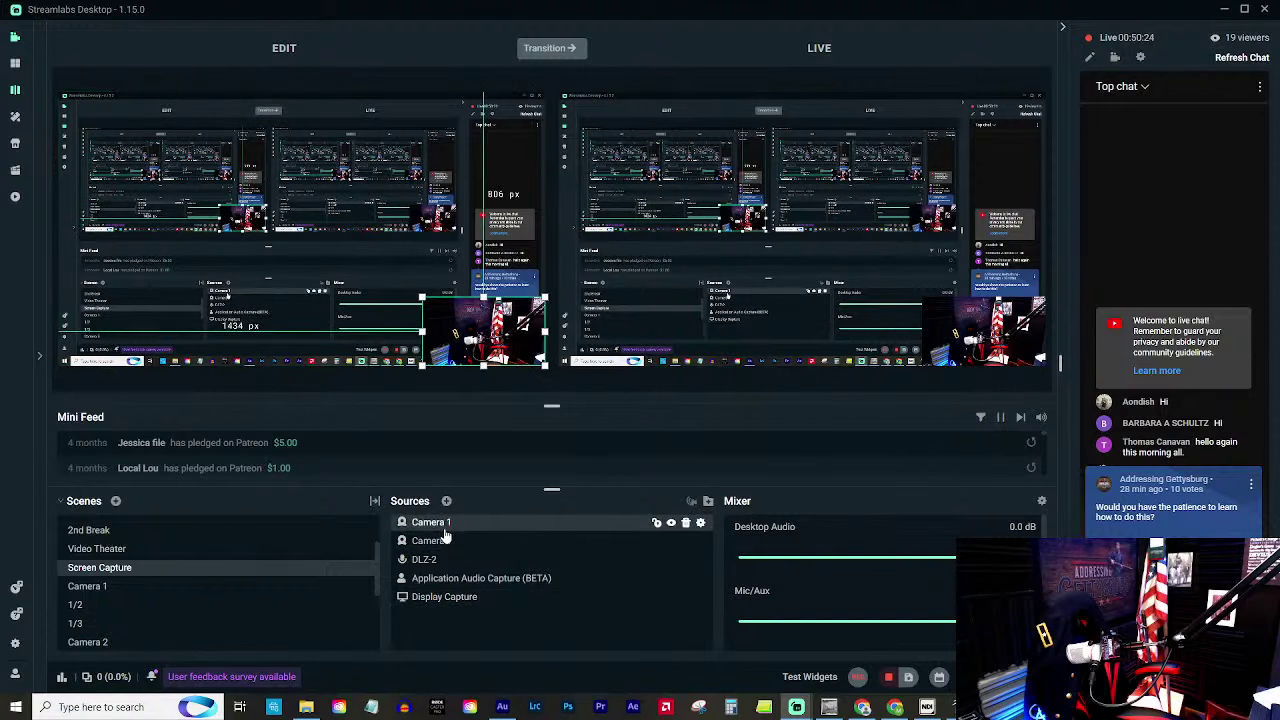
ctrl+click(445, 540)
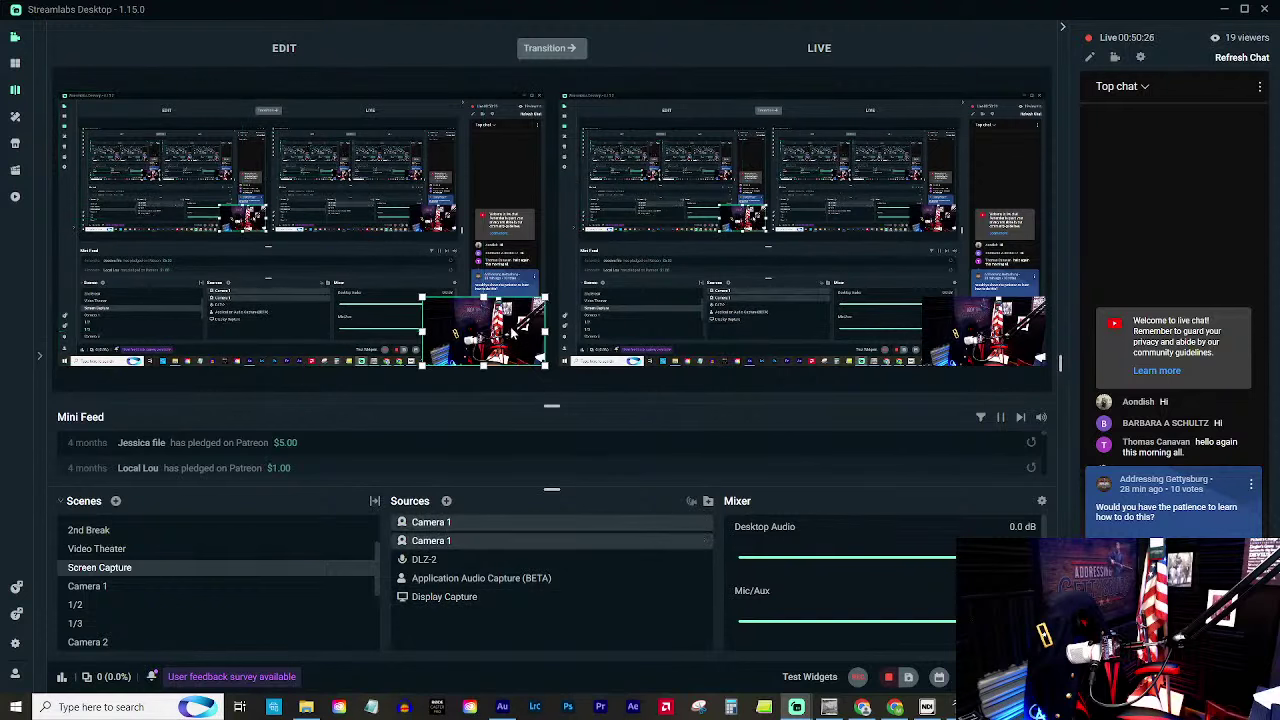
click(345, 318)
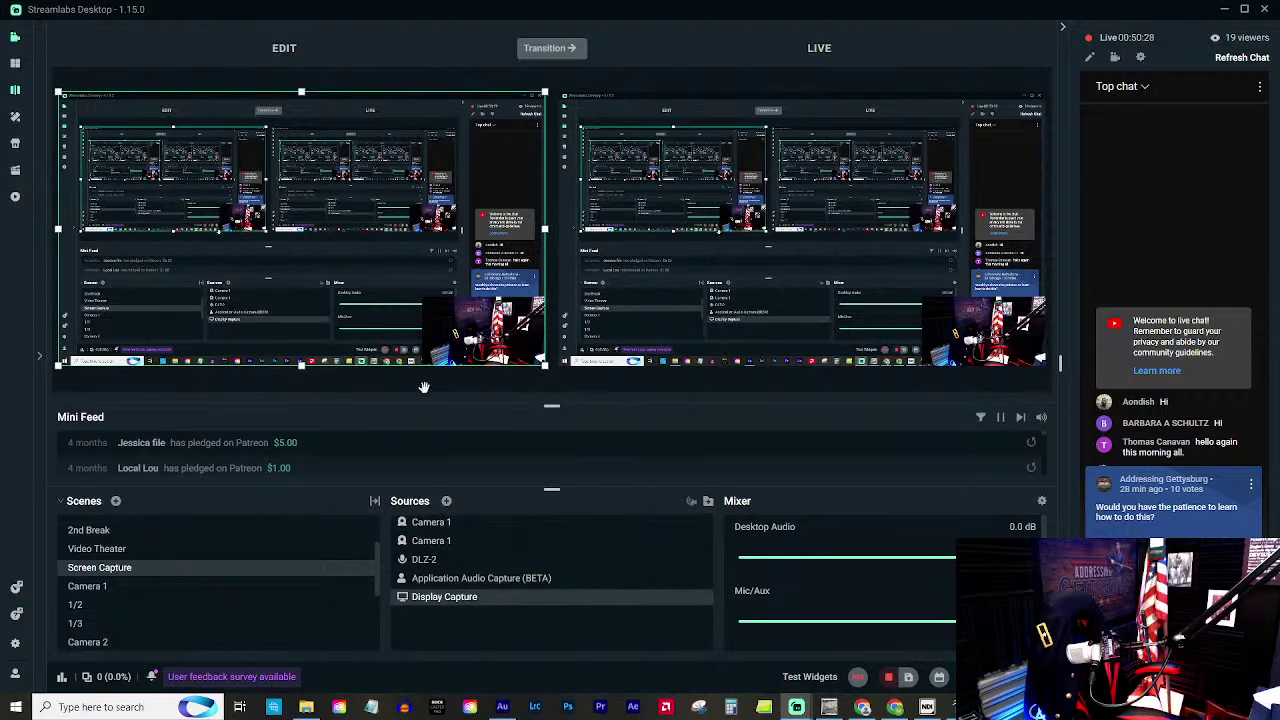
click(438, 523)
ctrl+click(438, 540)
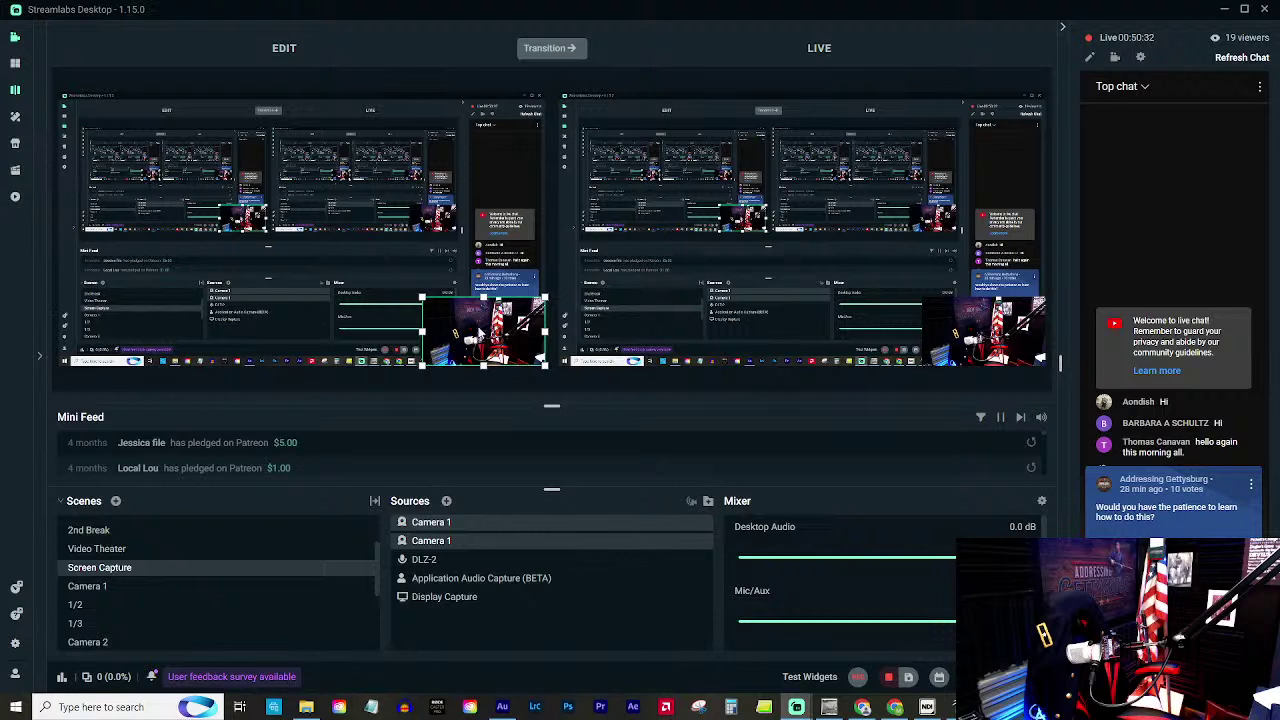
click(472, 311)
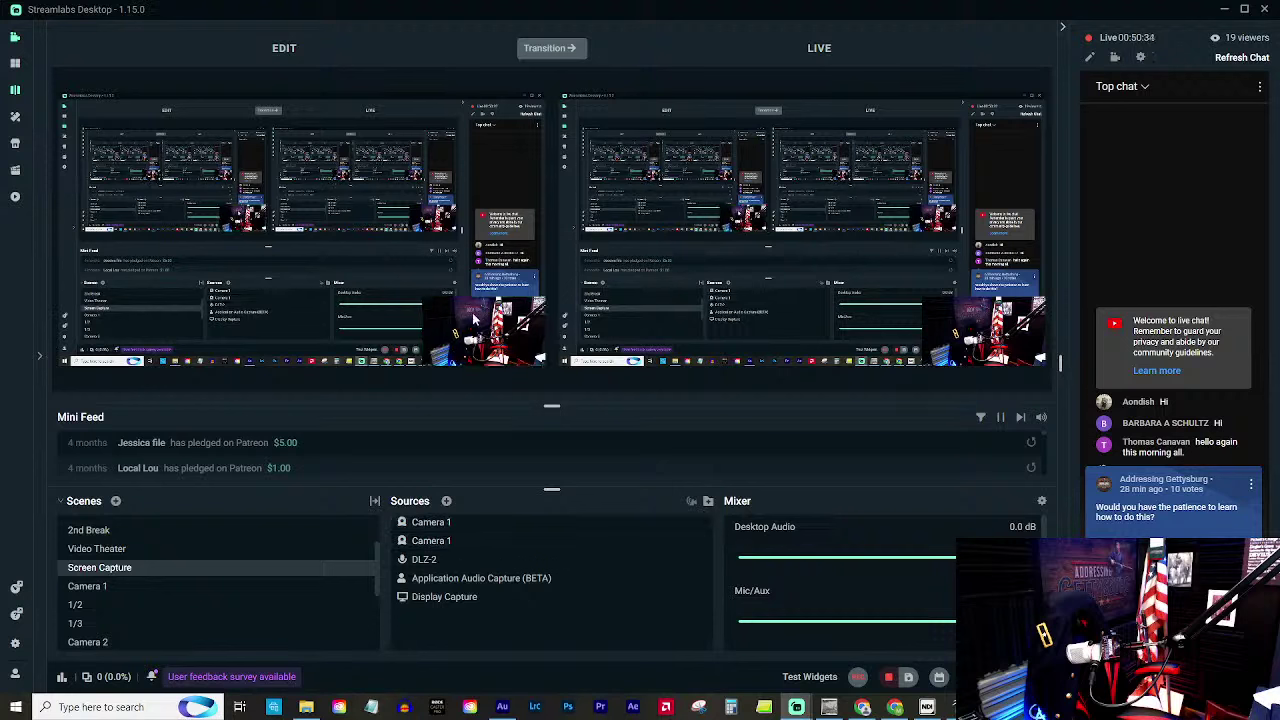
click(430, 522)
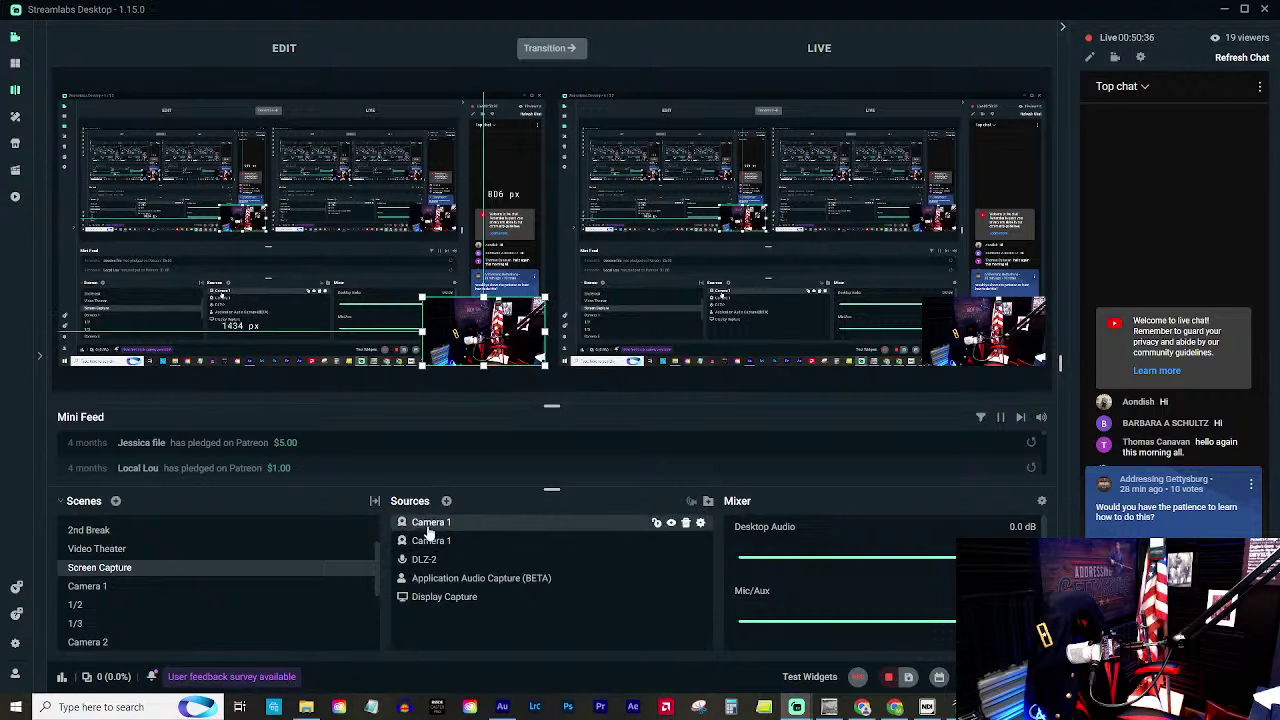
click(428, 547)
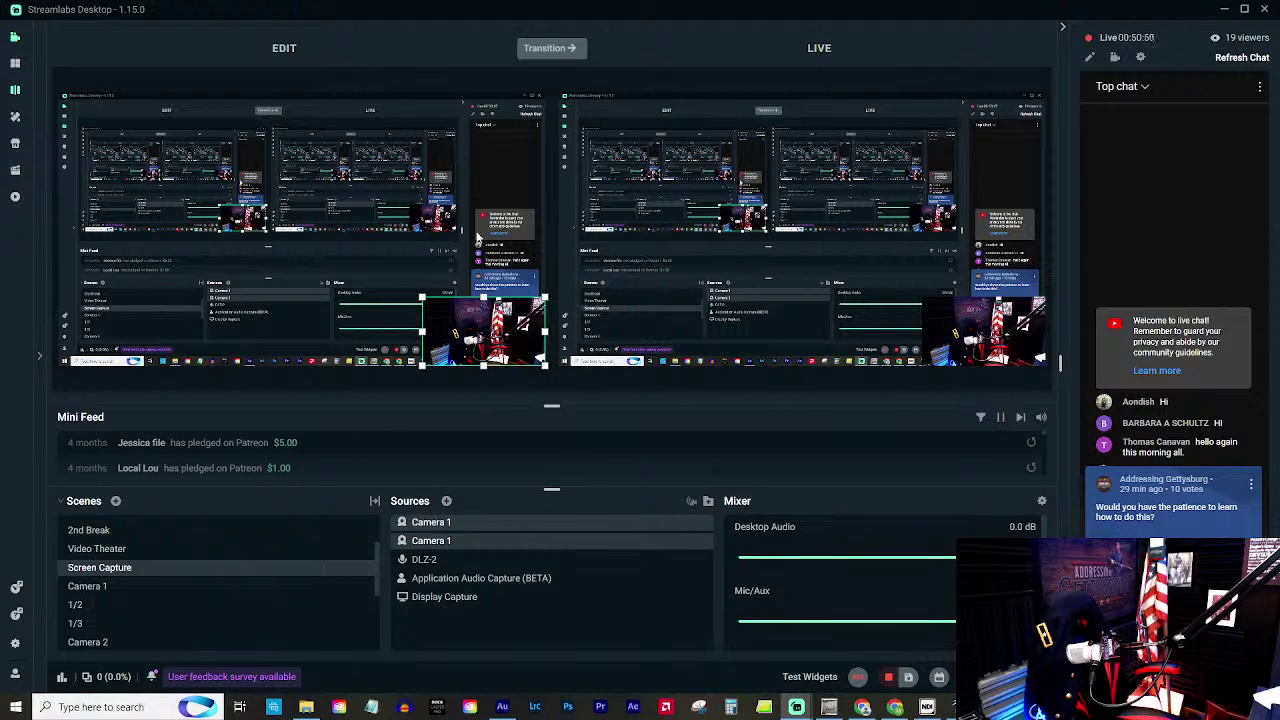
click(480, 240)
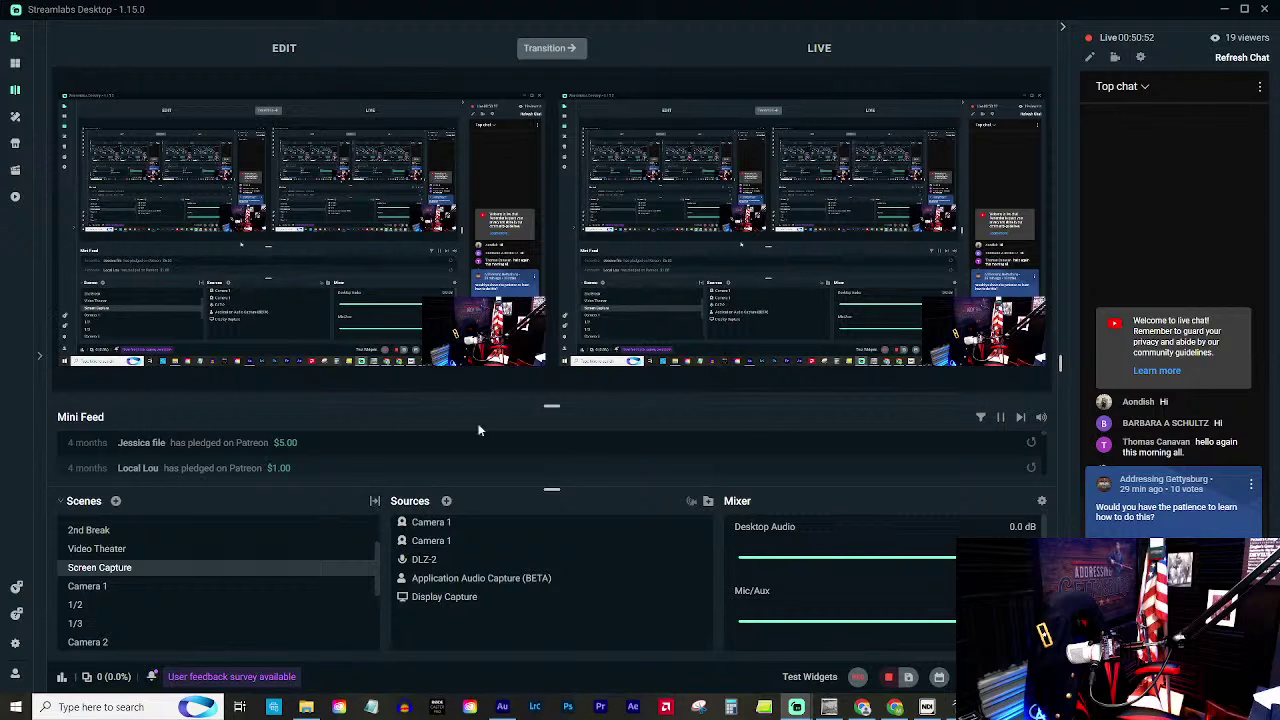
Hide the Camera 1 webcam, transition the scene to live, and return to GIMP.
click(671, 522)
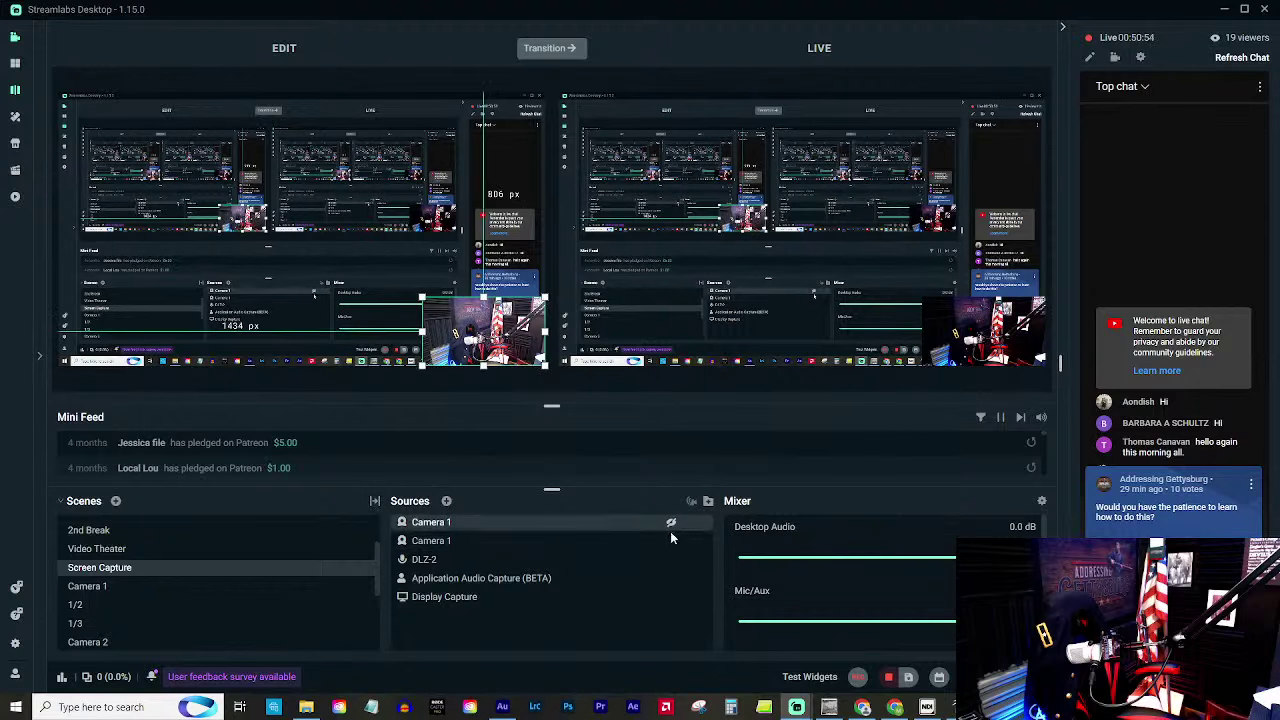
click(671, 541)
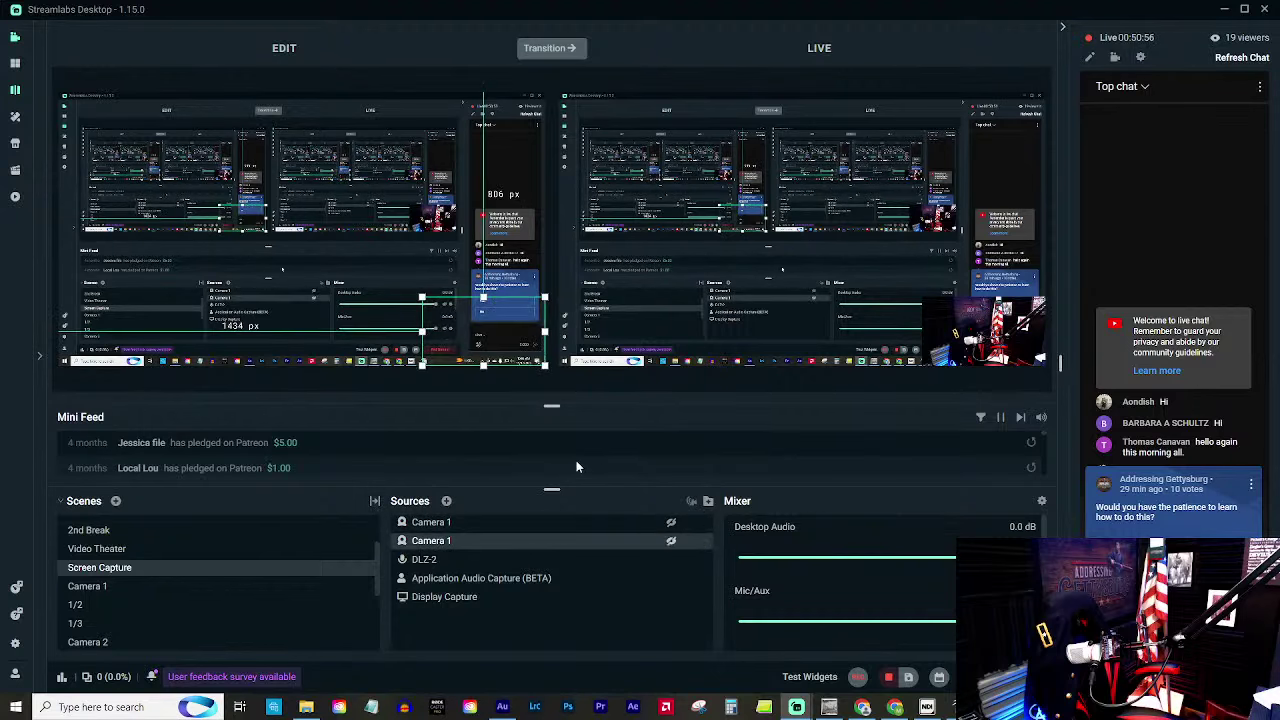
click(541, 47)
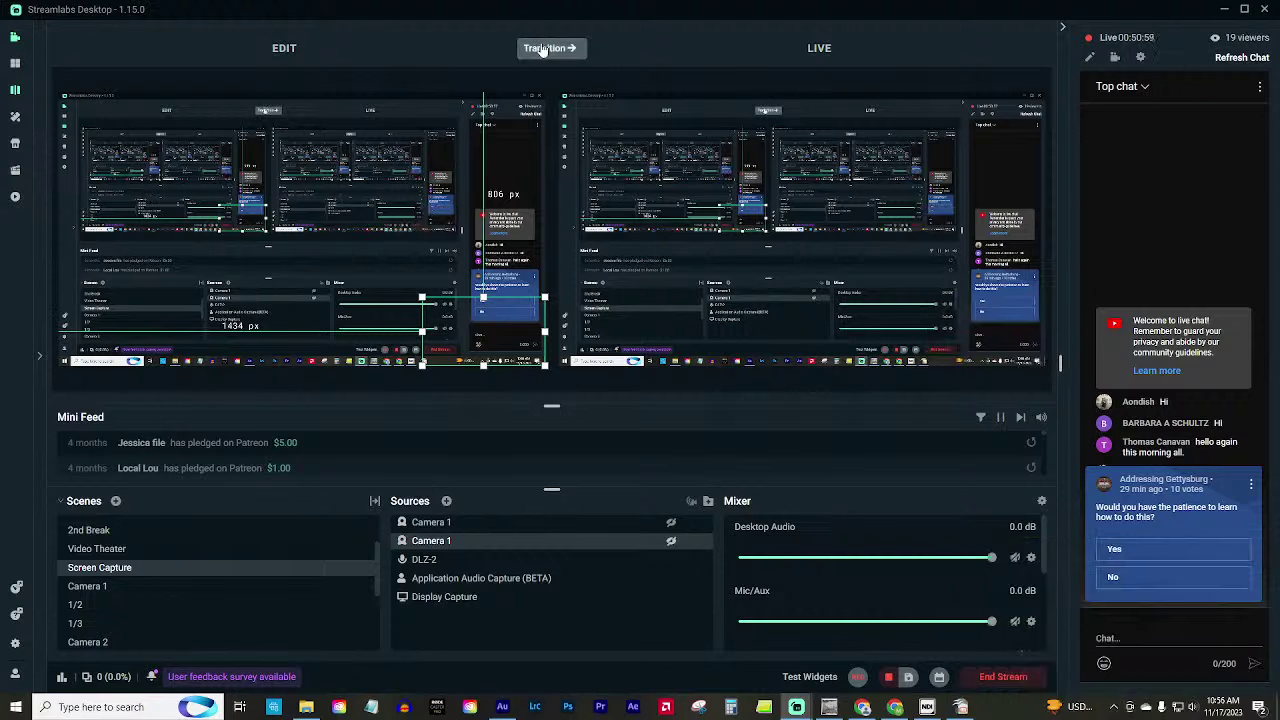
click(818, 708)
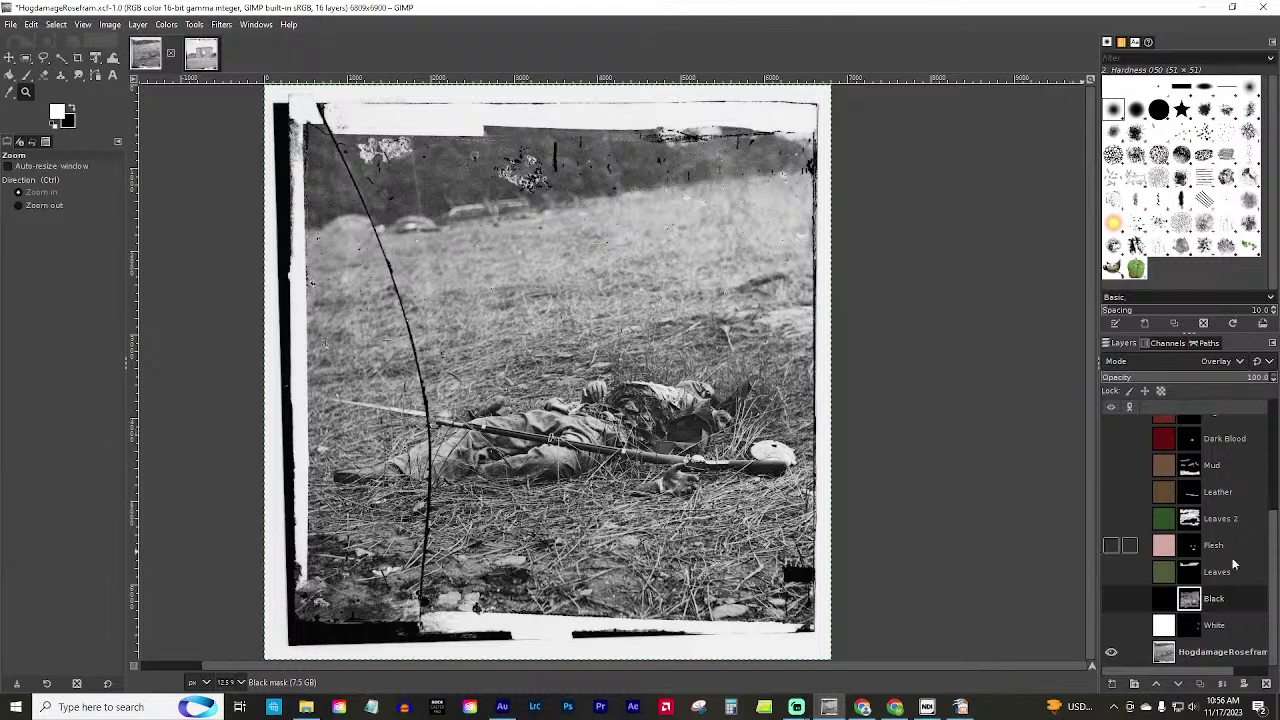
Turn on the Flesh, Mud and Leaves 2 colour layers.
scroll(1232, 565, up, 4)
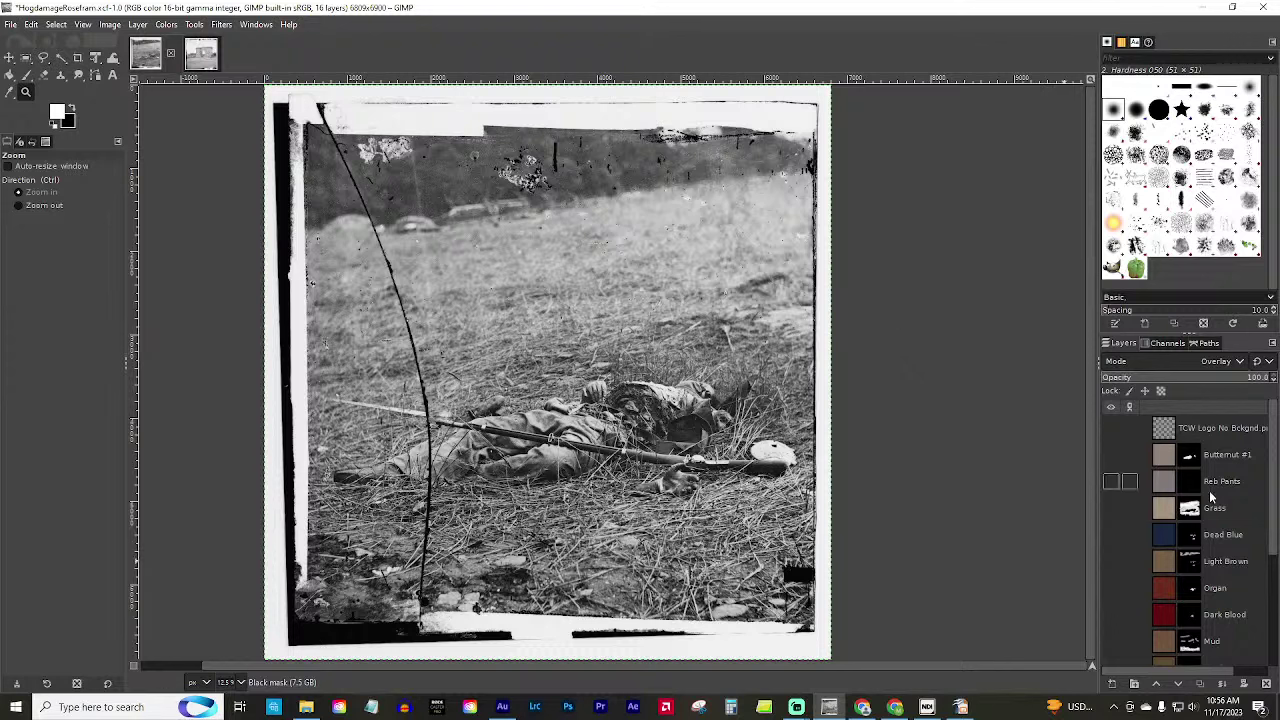
scroll(1212, 497, down, 5)
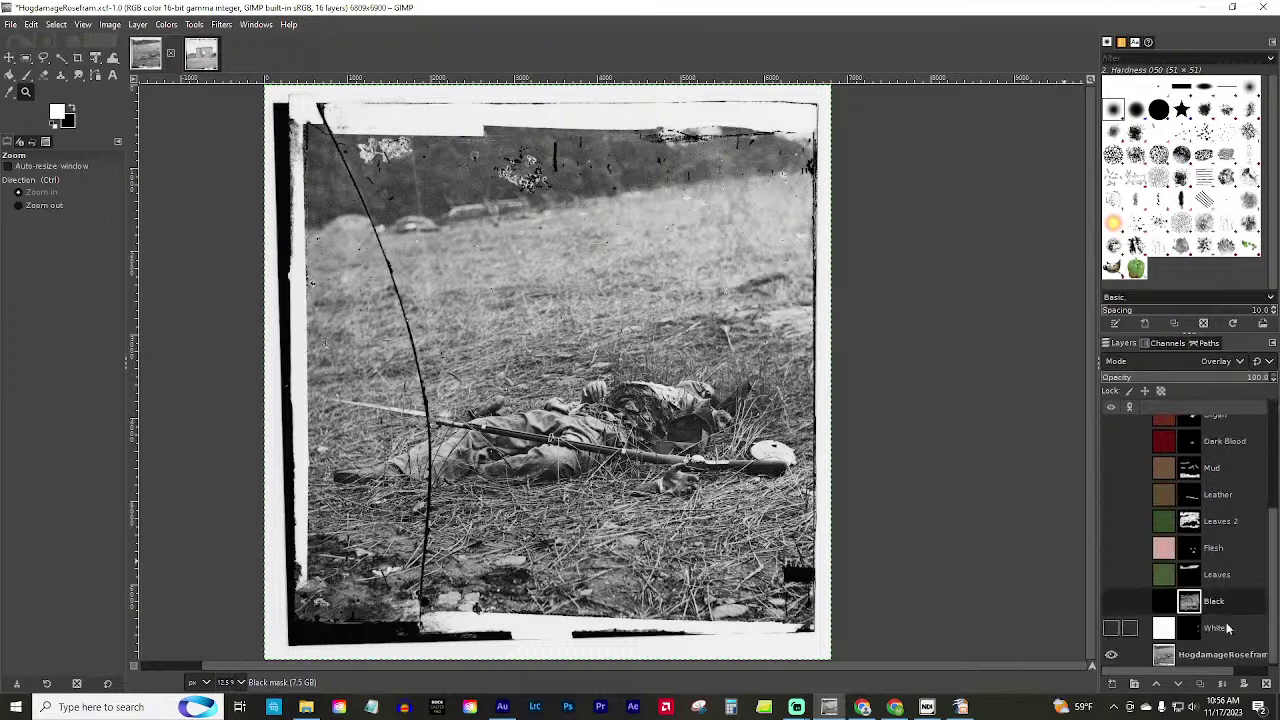
click(1110, 549)
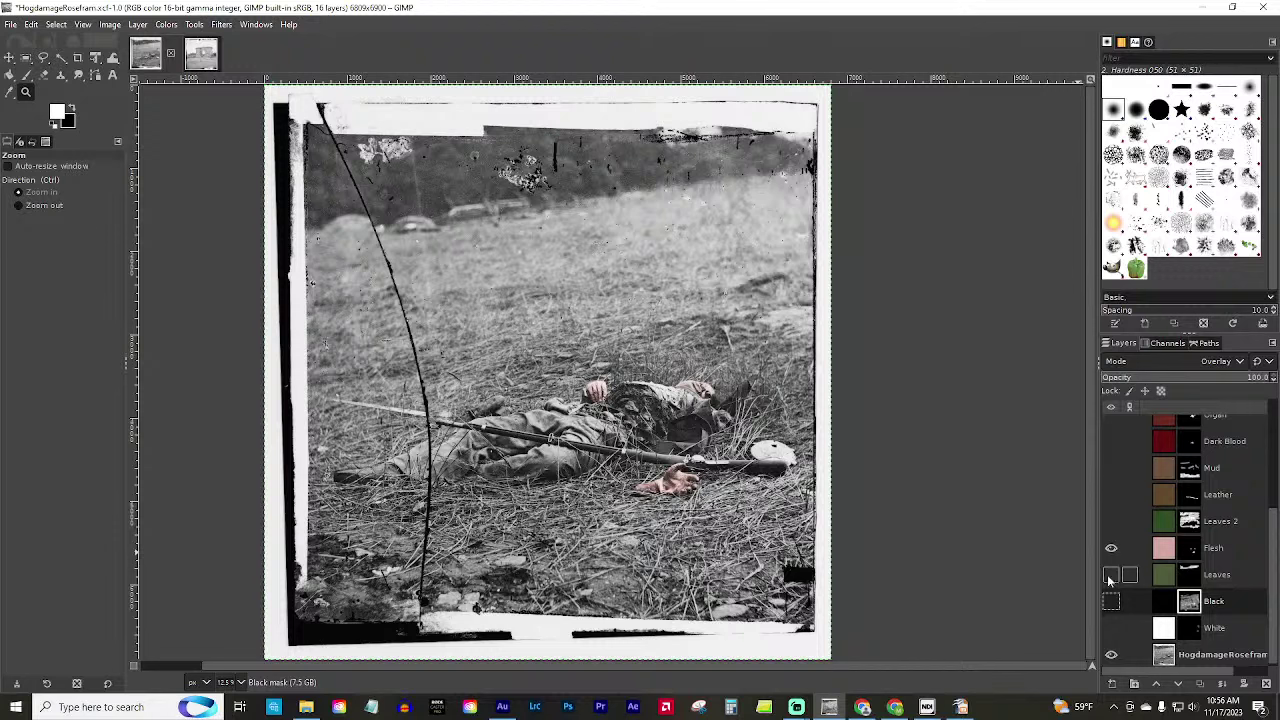
click(1109, 470)
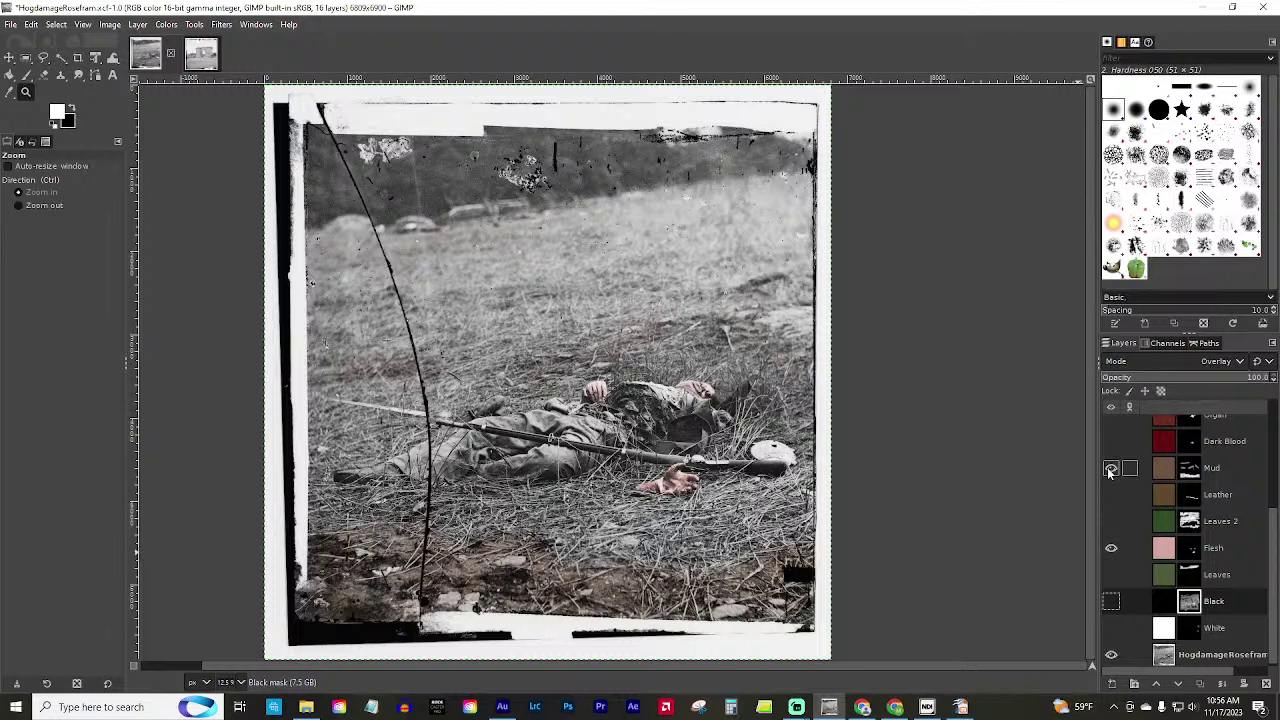
click(1110, 522)
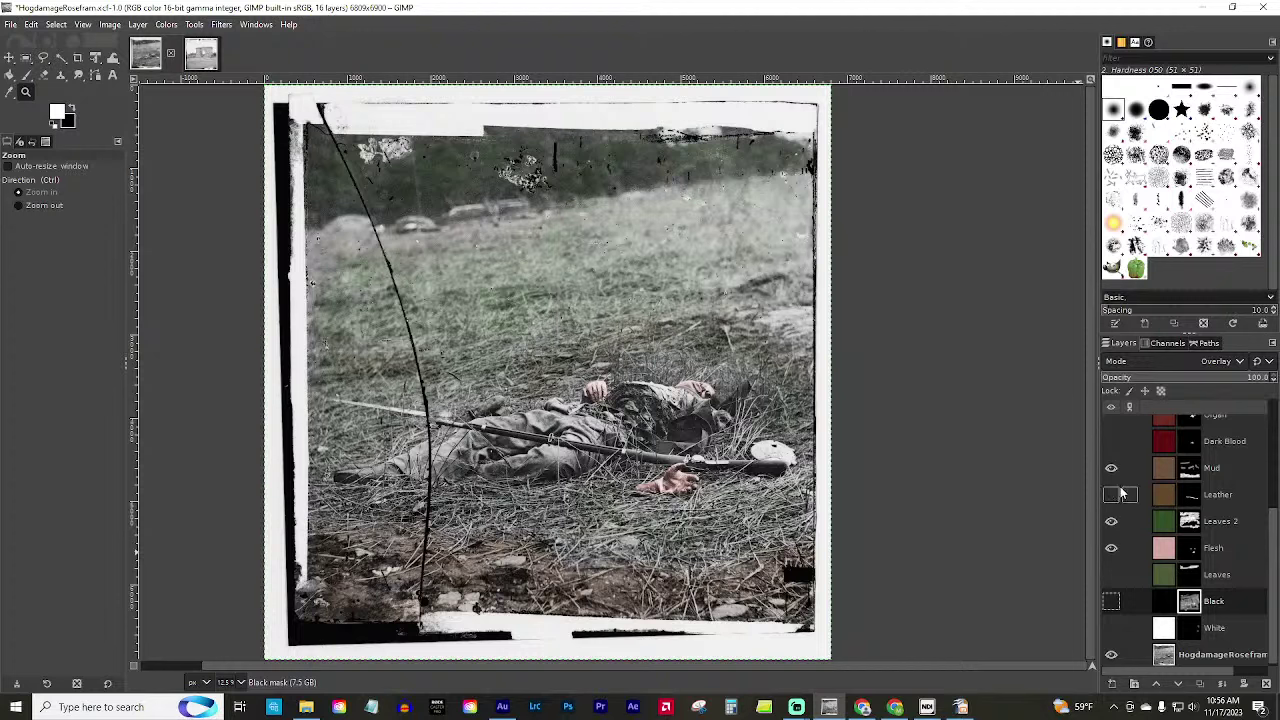
Show the Organ, Leaves, Leather, Light Brown and Dead Blue layers, toggling Dead Blue to compare.
scroll(1120, 493, up, 3)
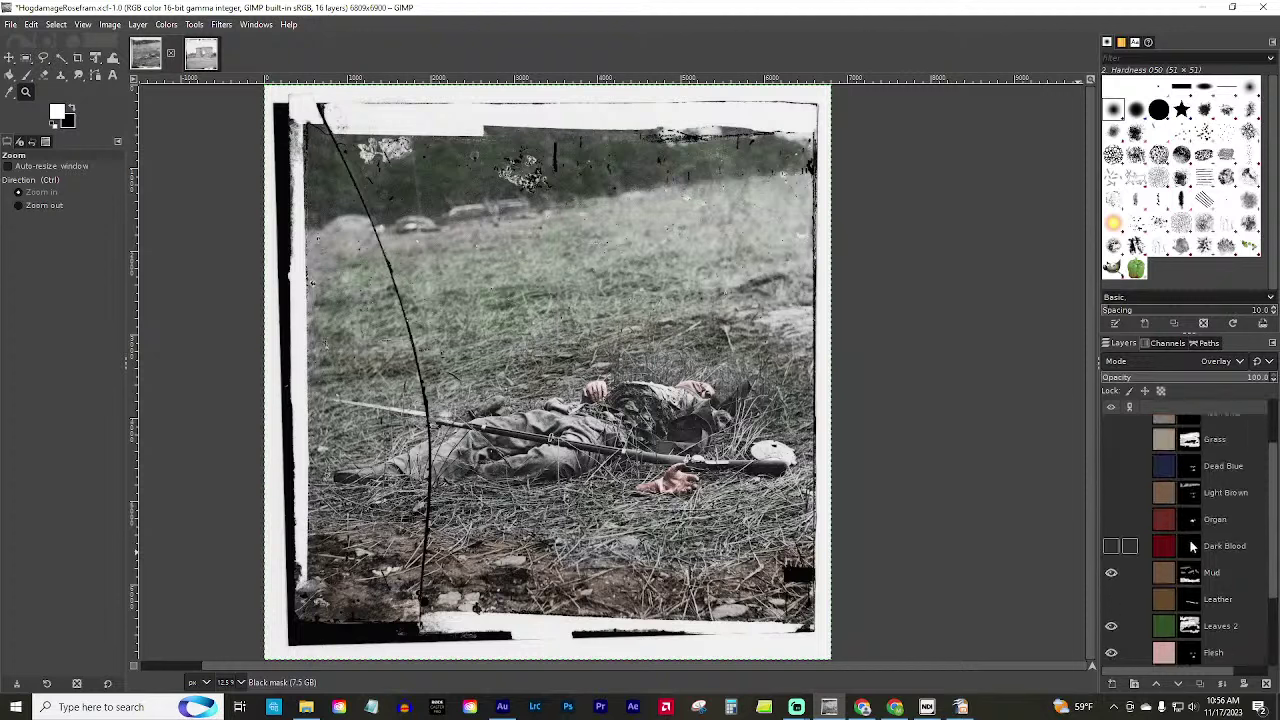
click(1111, 519)
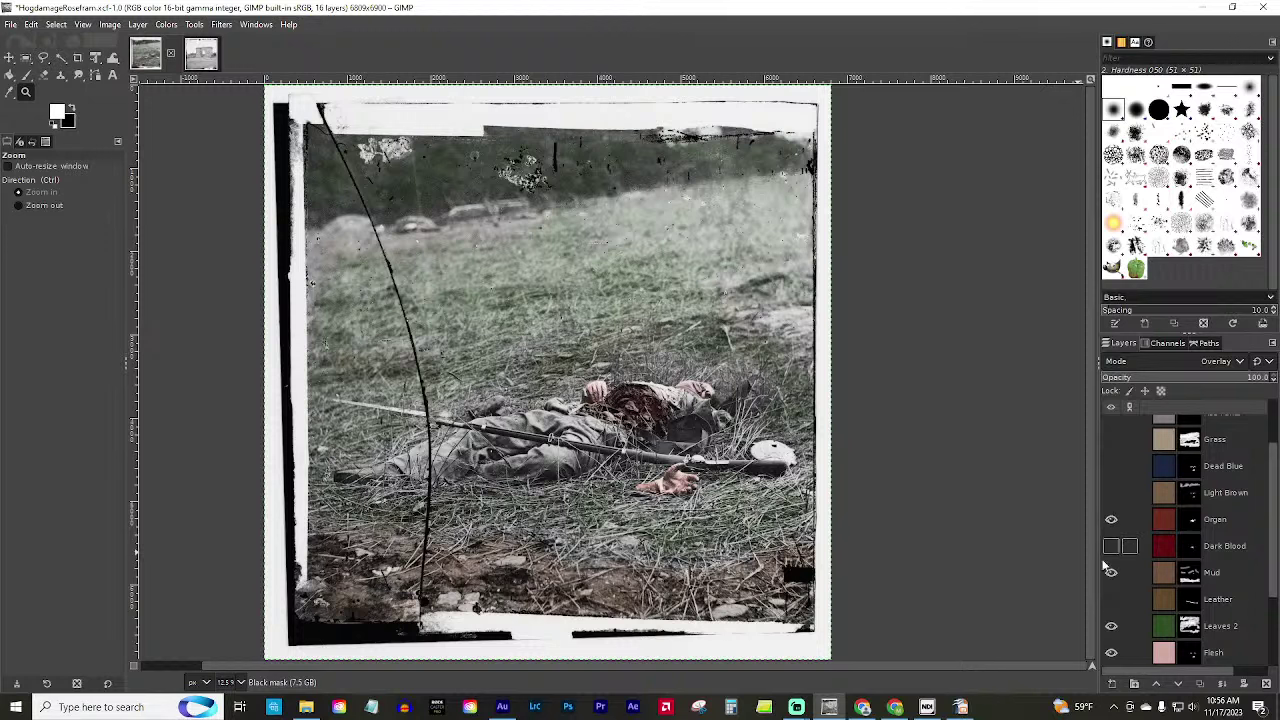
scroll(1104, 560, down, 1)
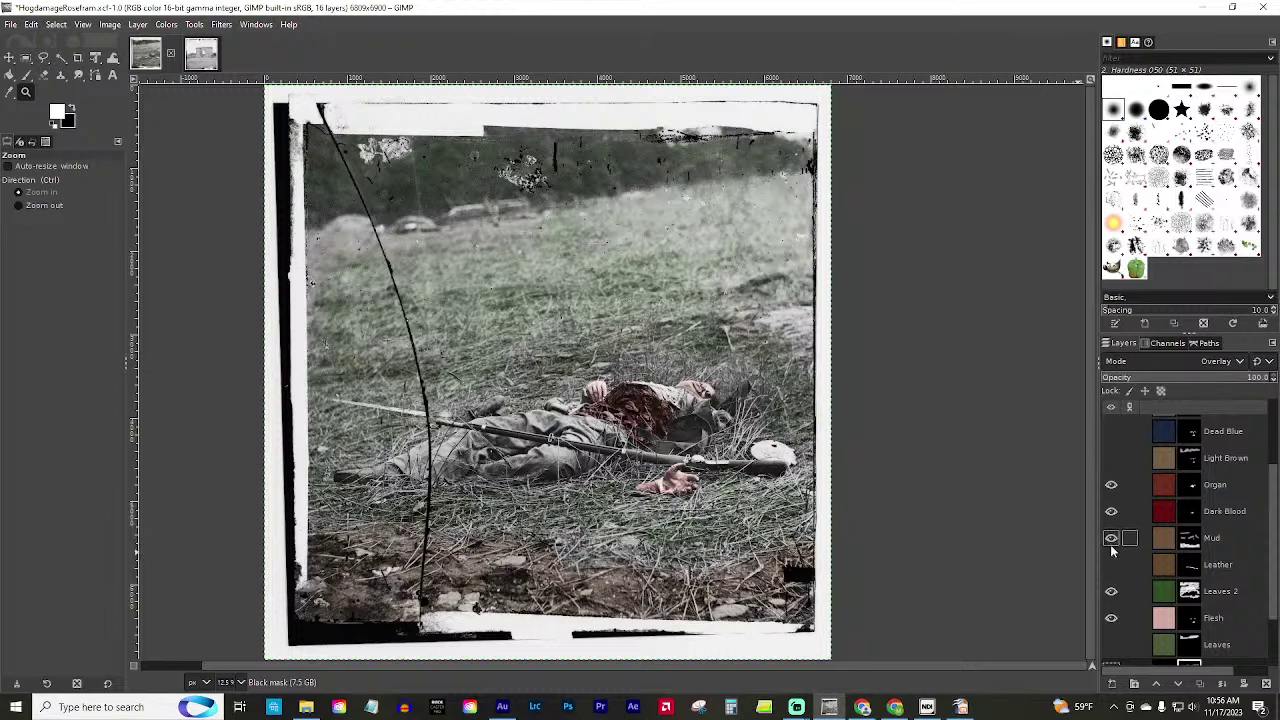
scroll(1145, 614, down, 1)
click(1111, 609)
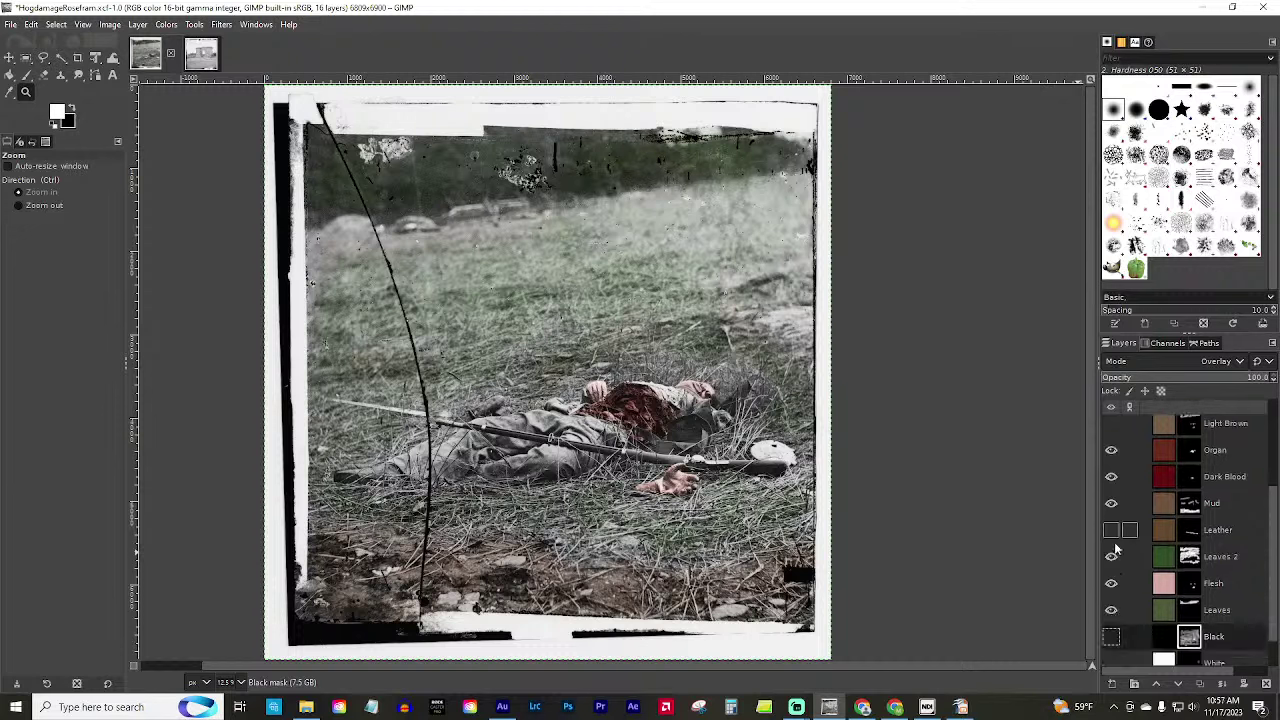
scroll(1116, 549, up, 1)
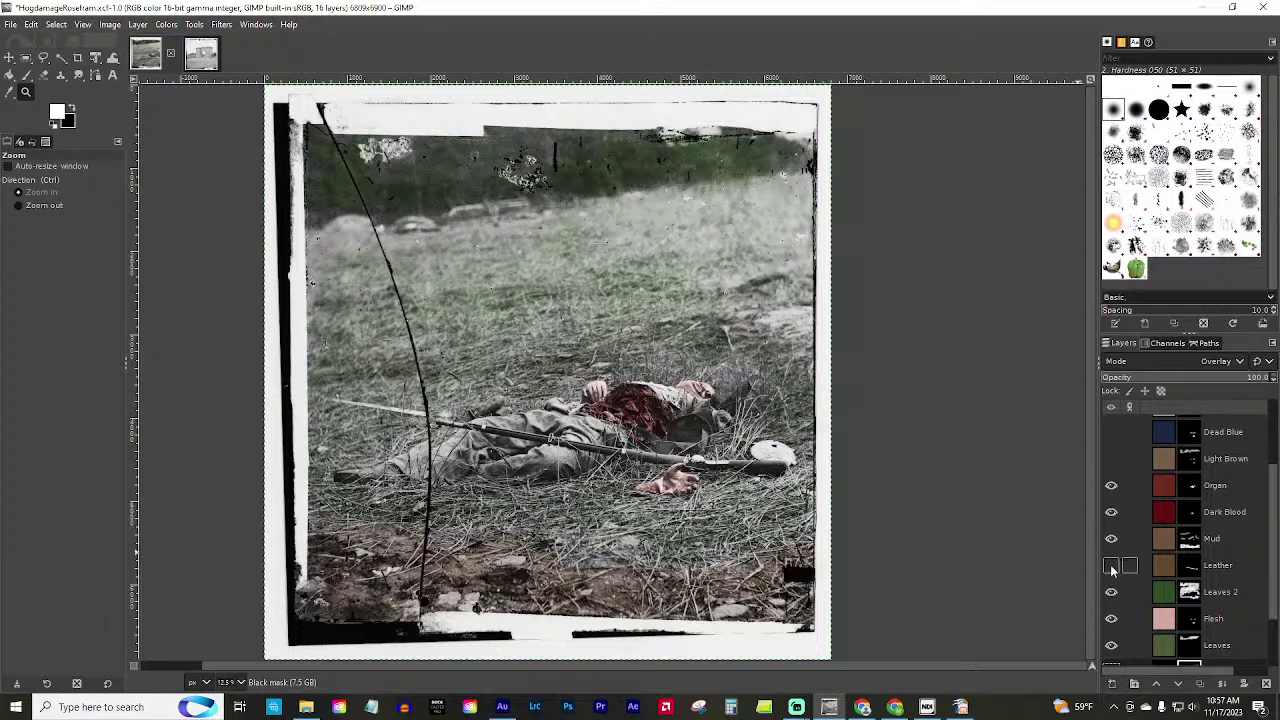
click(1111, 568)
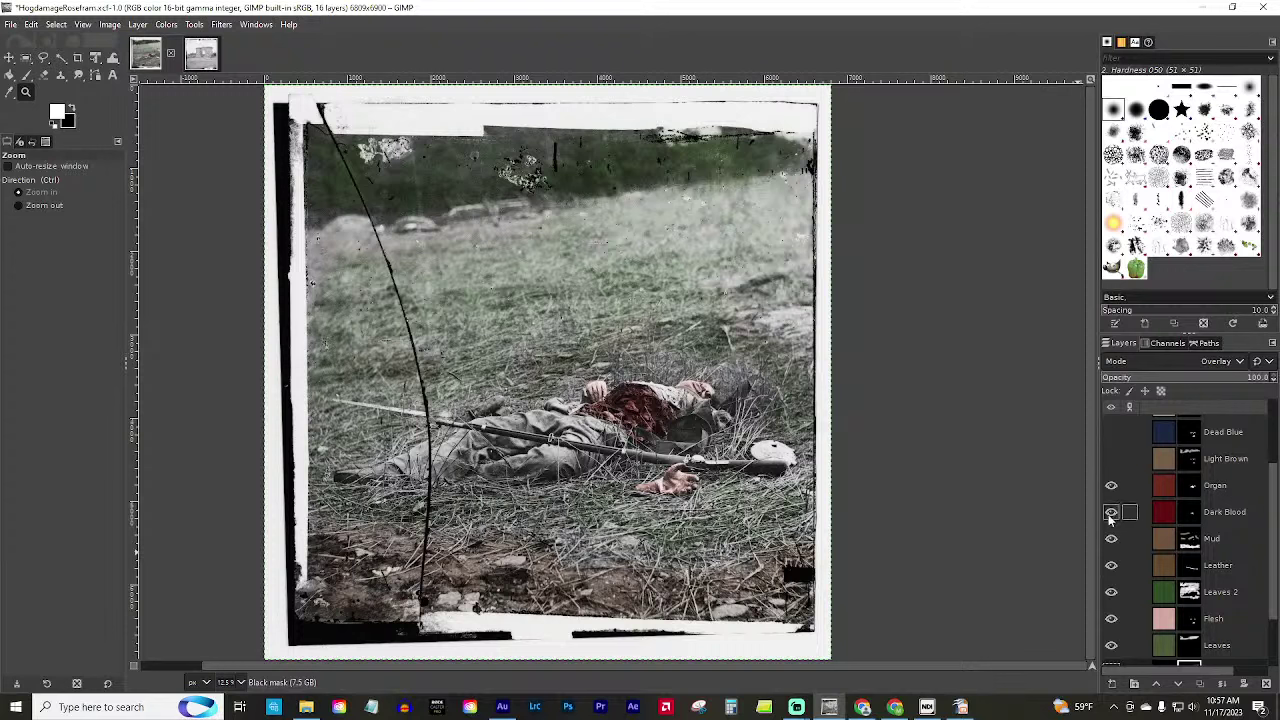
scroll(1116, 550, up, 1)
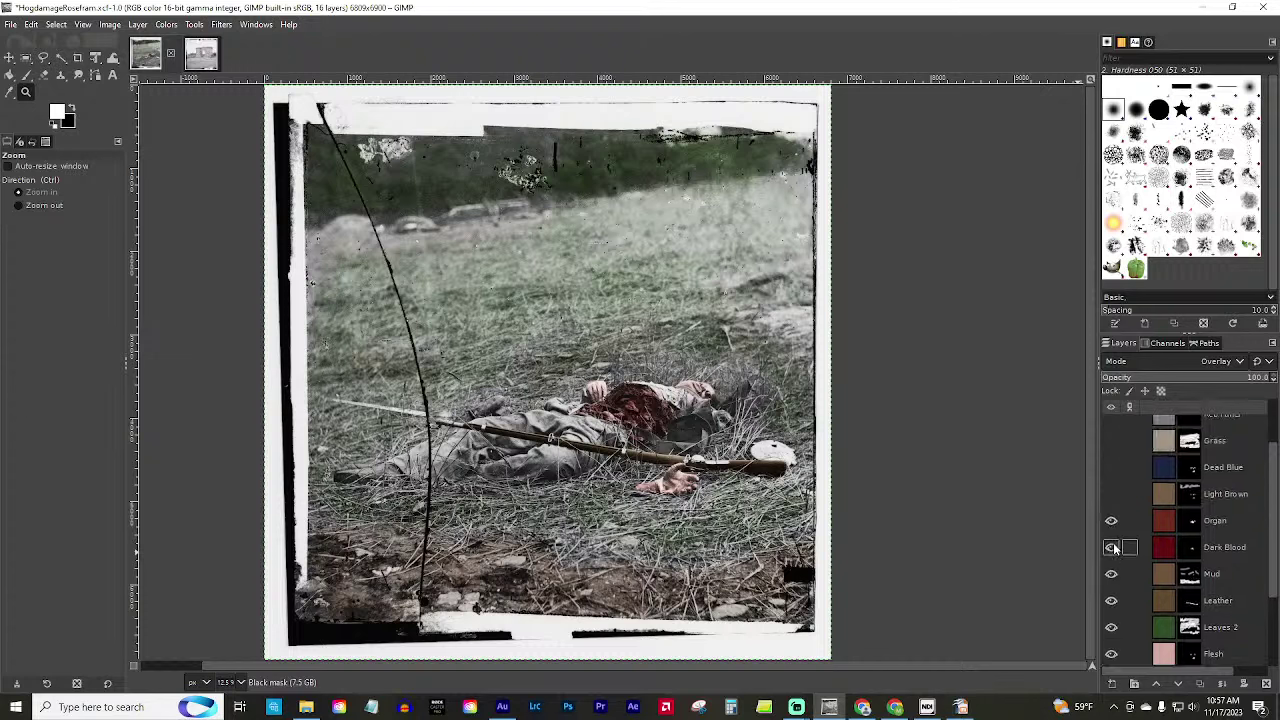
click(1112, 494)
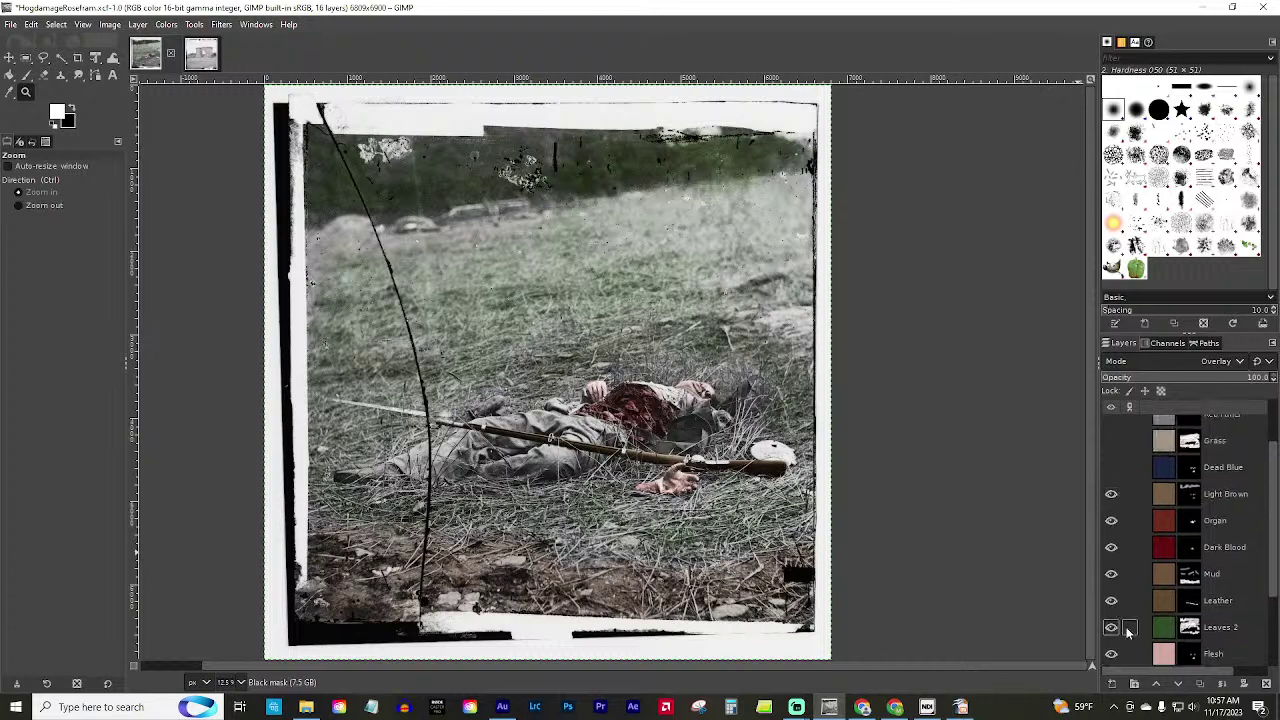
scroll(1130, 606, up, 1)
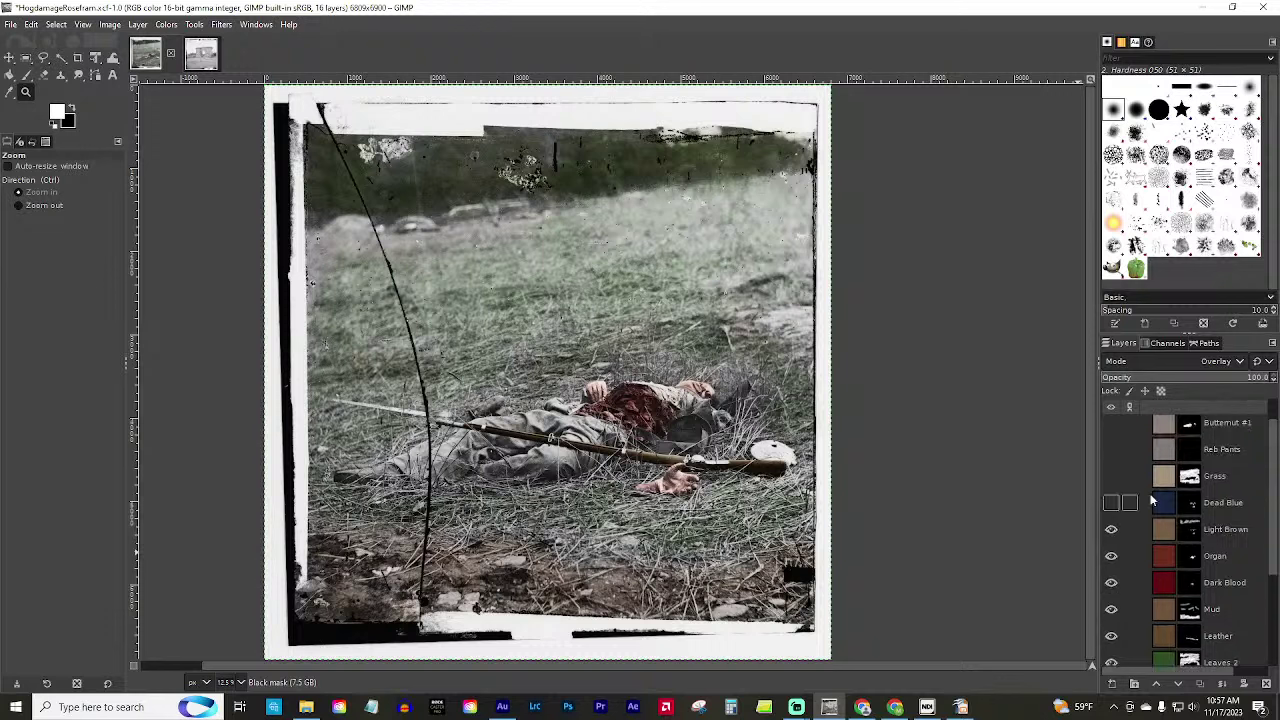
click(1111, 506)
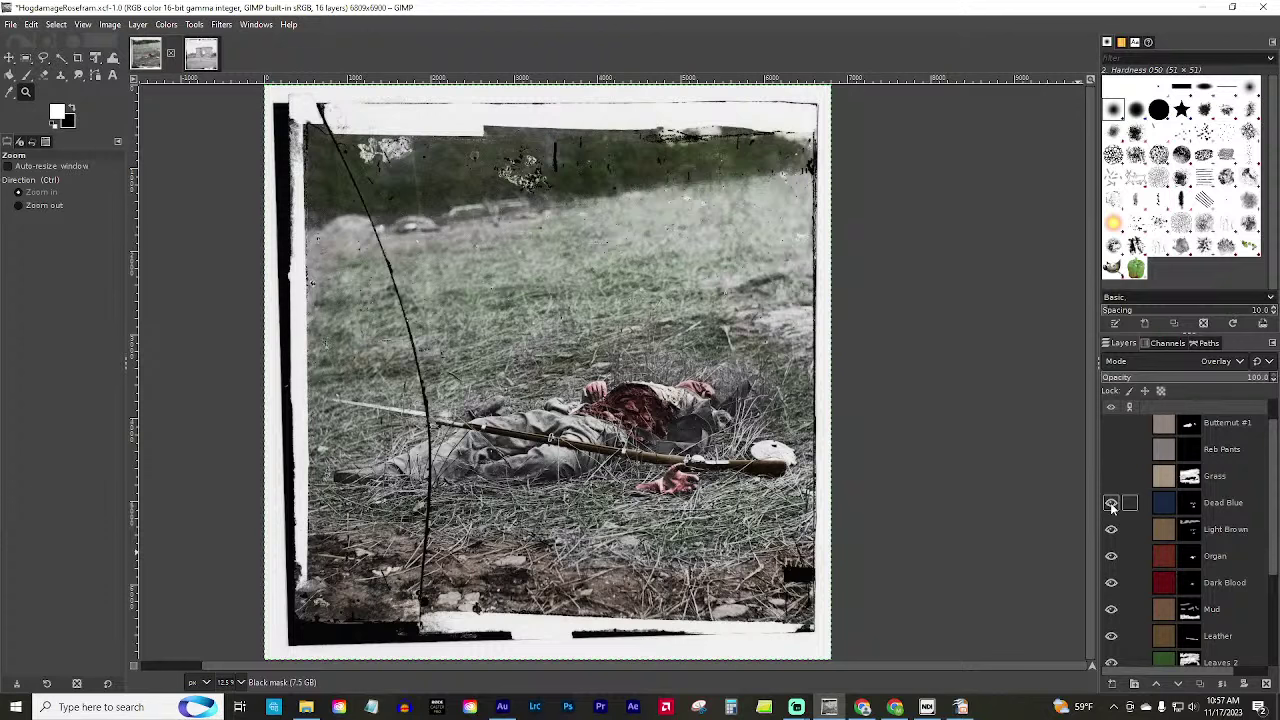
click(1111, 506)
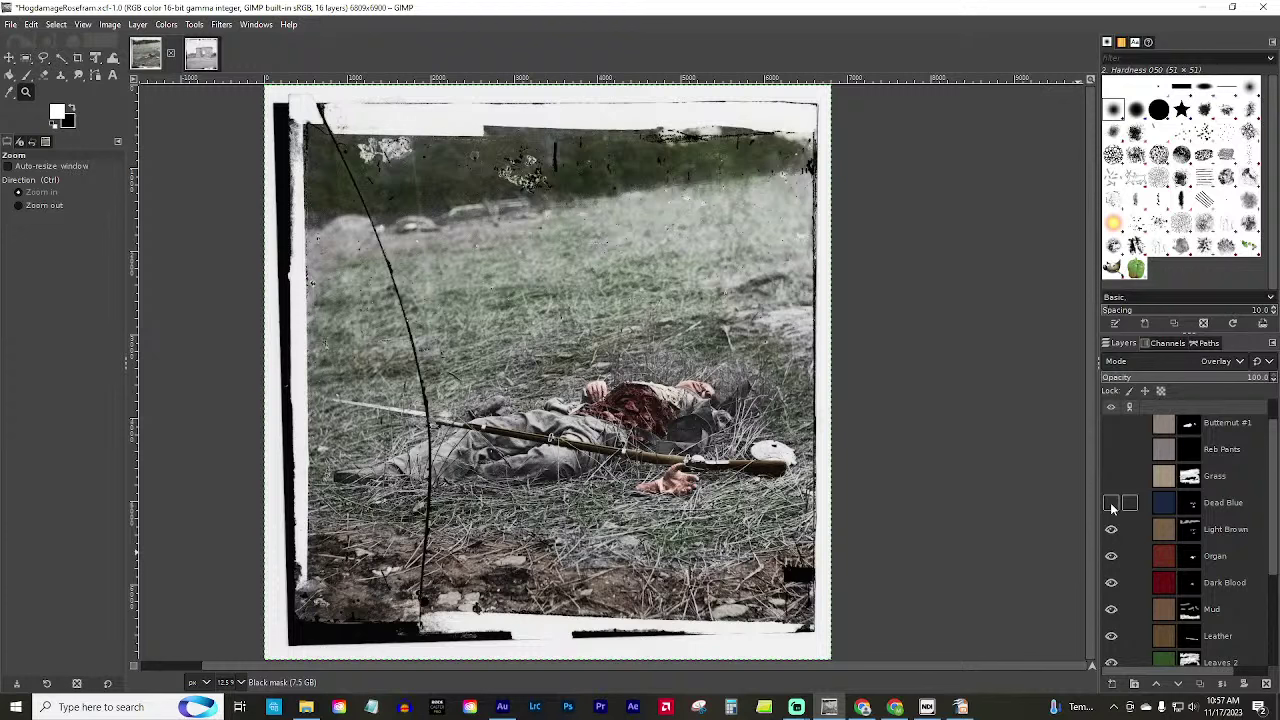
click(1111, 505)
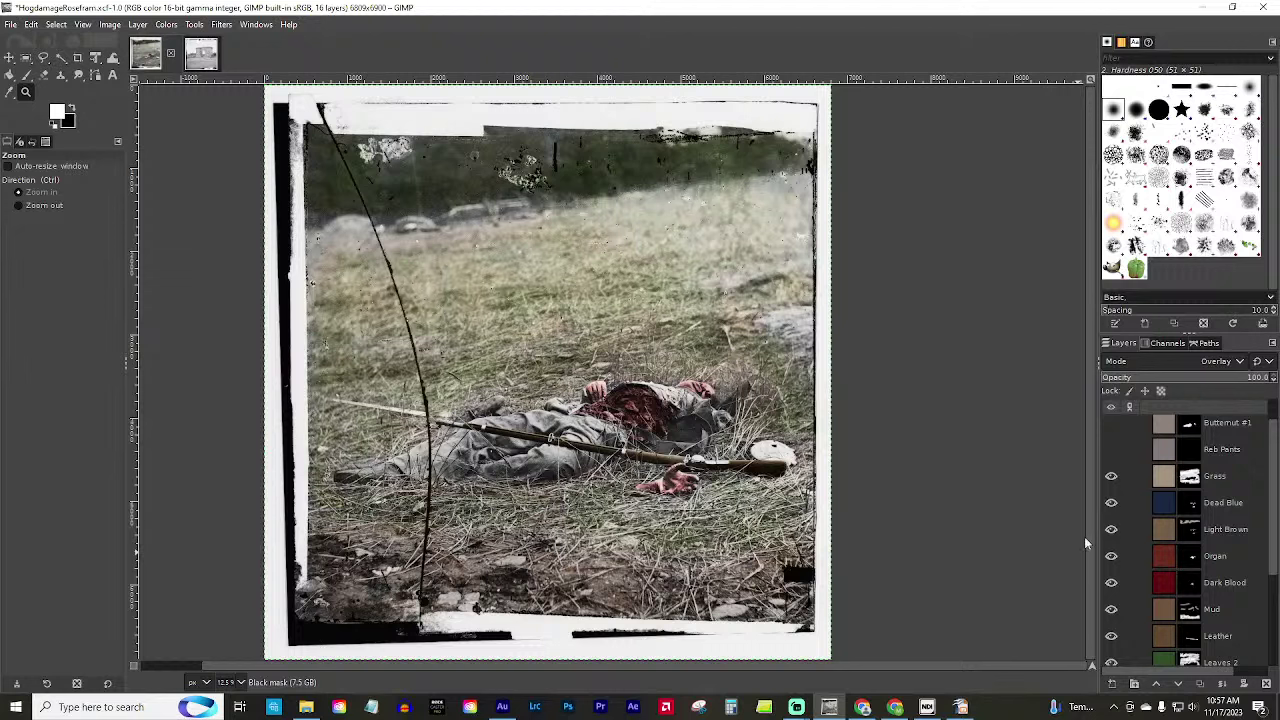
Switch on the eye boxes of Butternut #1, Reb Pants, Black and White in the Layers panel.
scroll(1125, 510, up, 1)
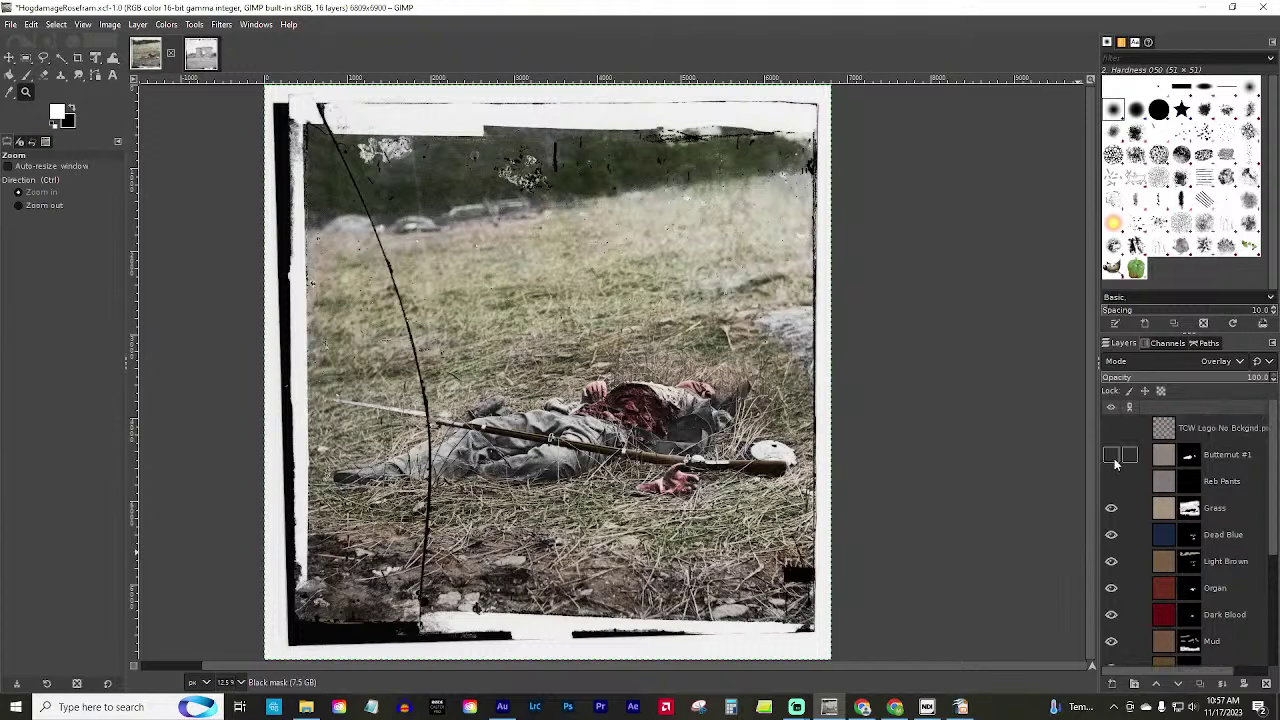
click(1112, 456)
click(1112, 481)
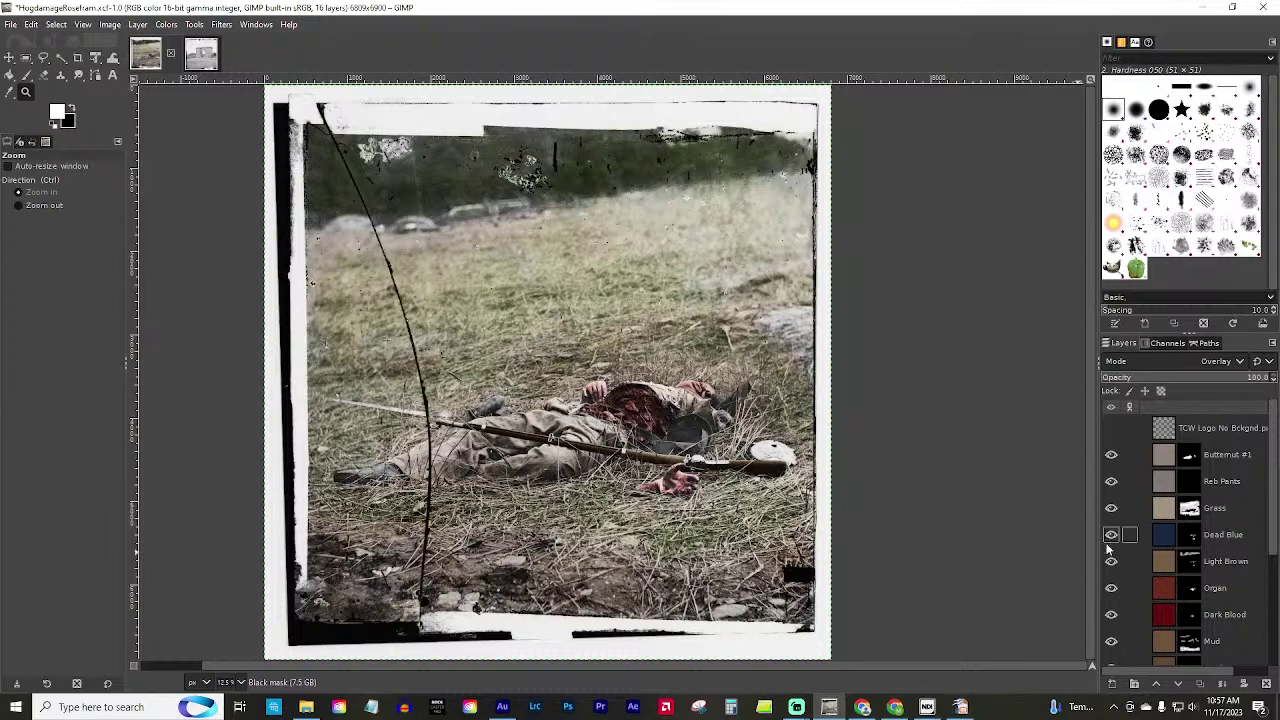
scroll(1120, 555, down, 5)
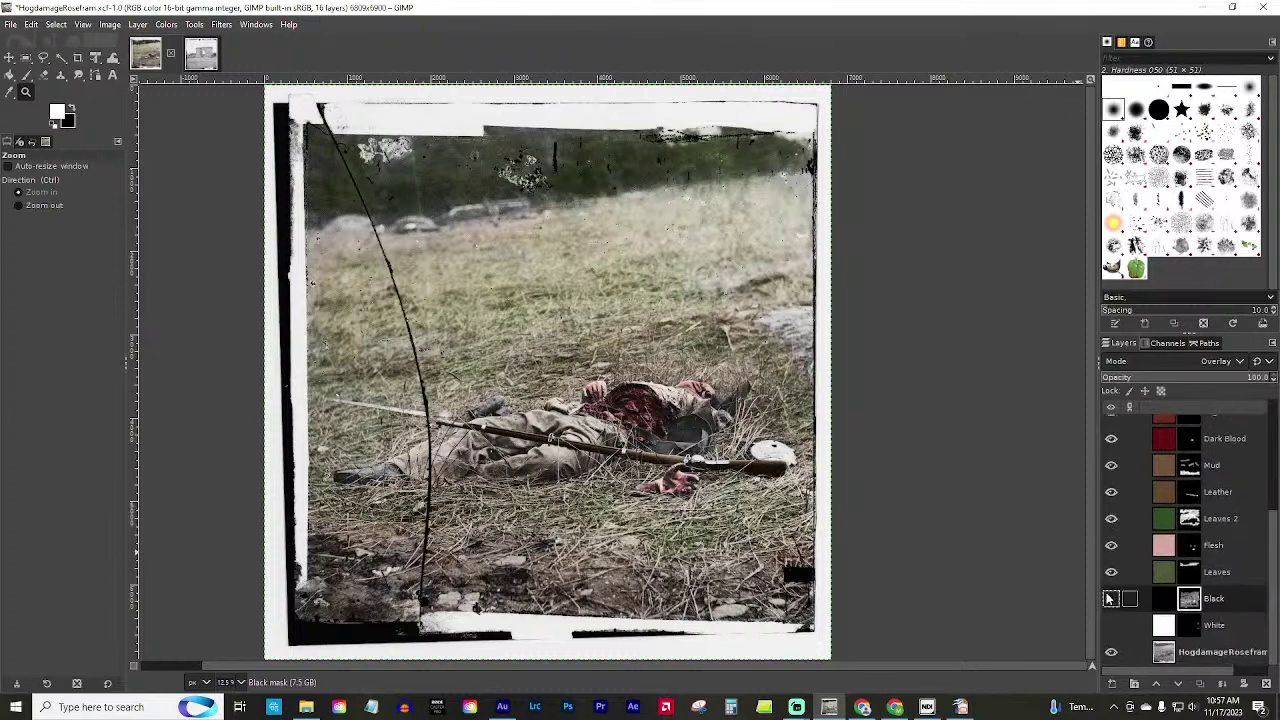
click(1111, 598)
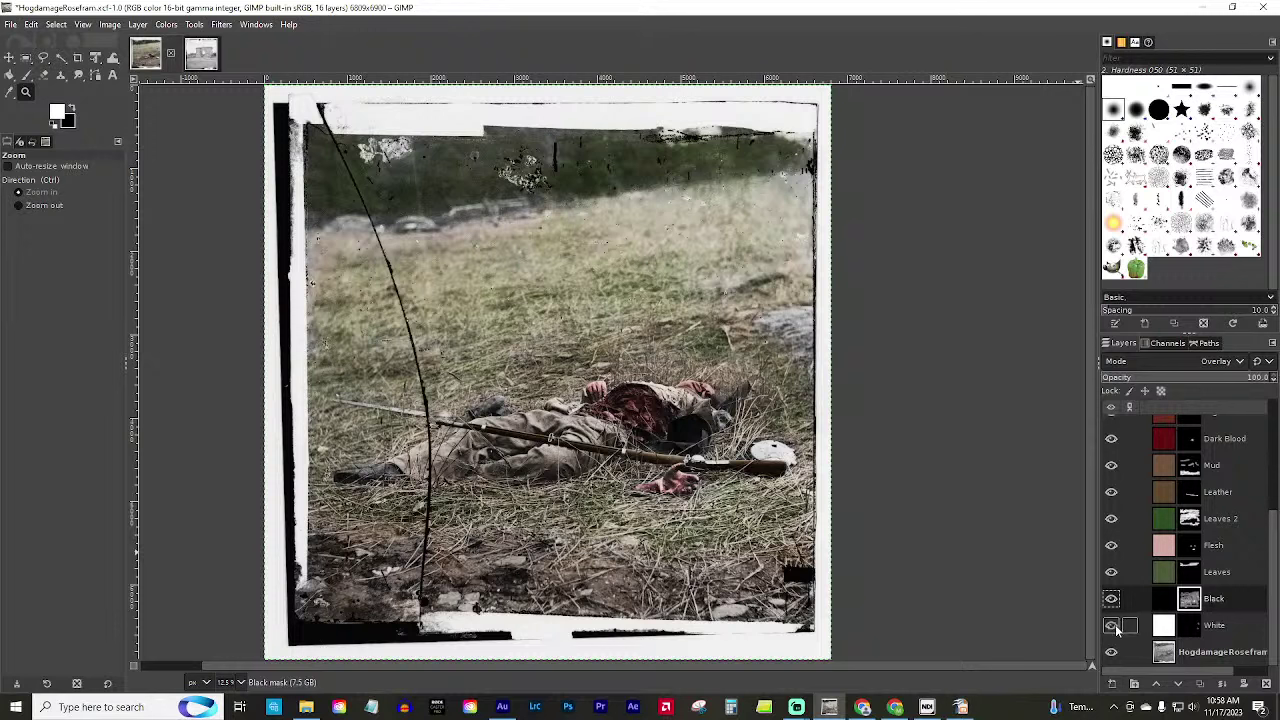
click(1114, 626)
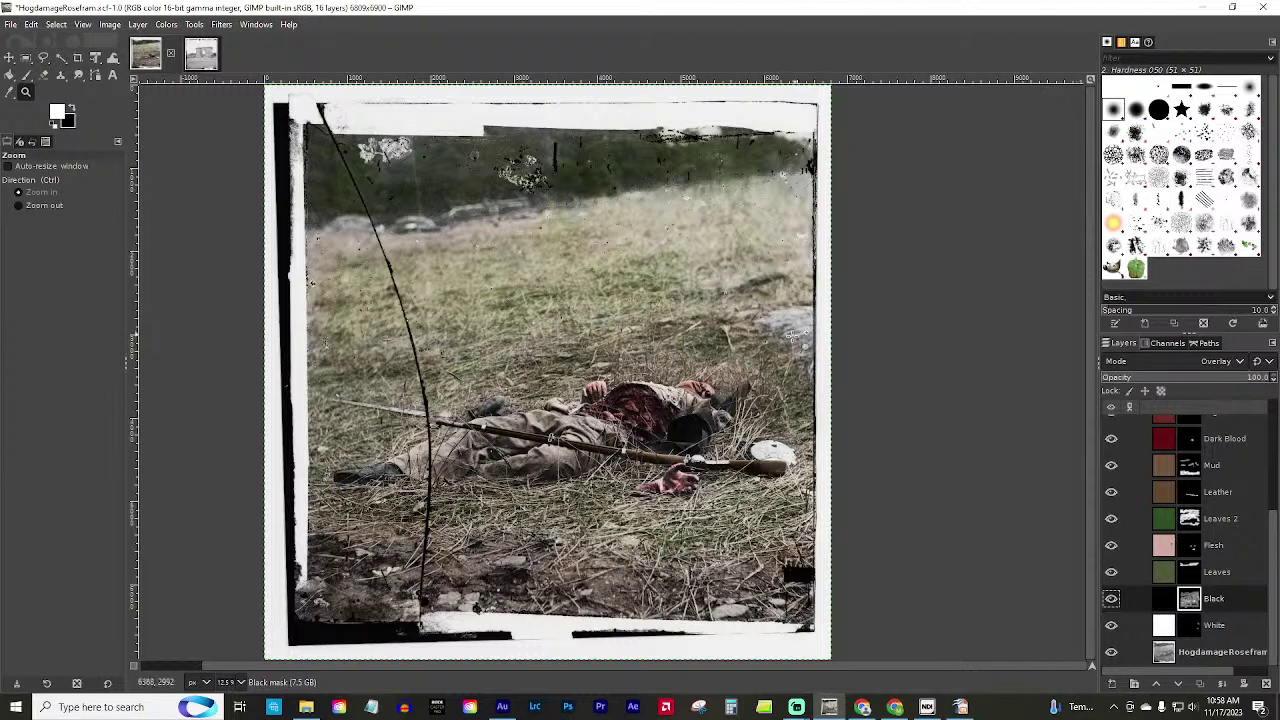
Hide the Grass, Dead Blue, Light Brown, Organ, Mud and Dark Blood colour layers.
scroll(1148, 522, up, 1)
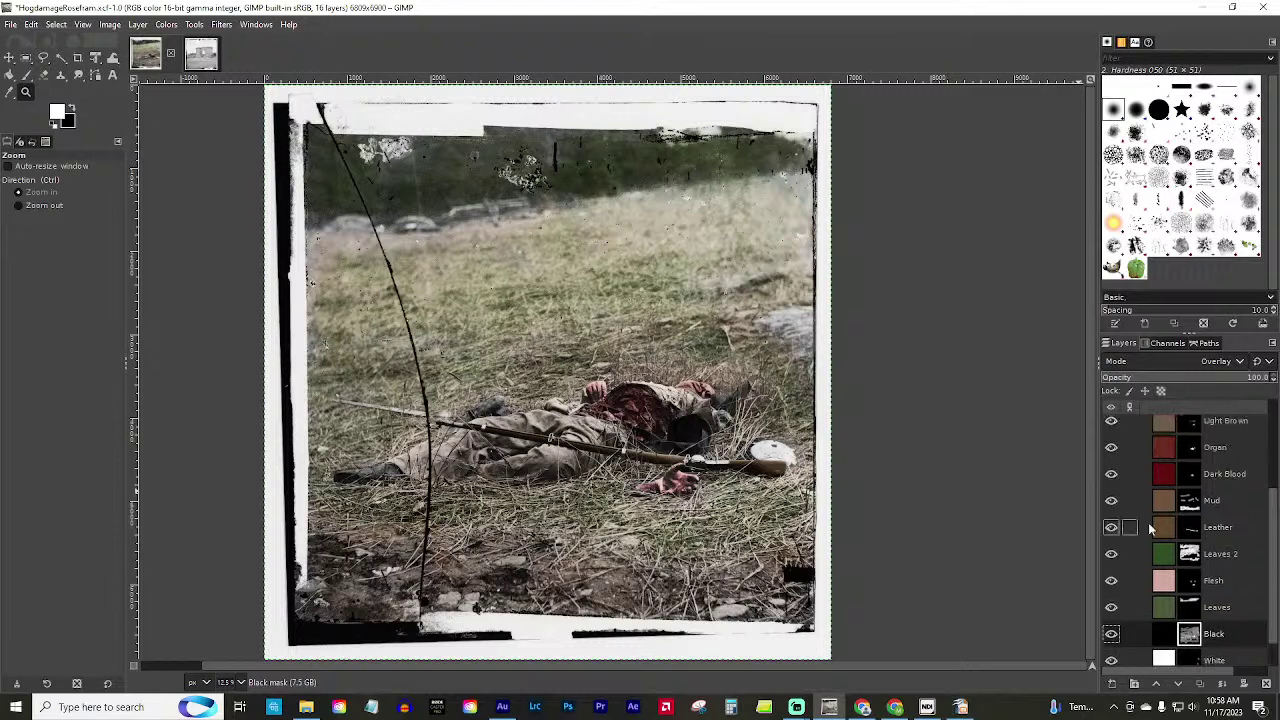
scroll(1128, 510, down, 1)
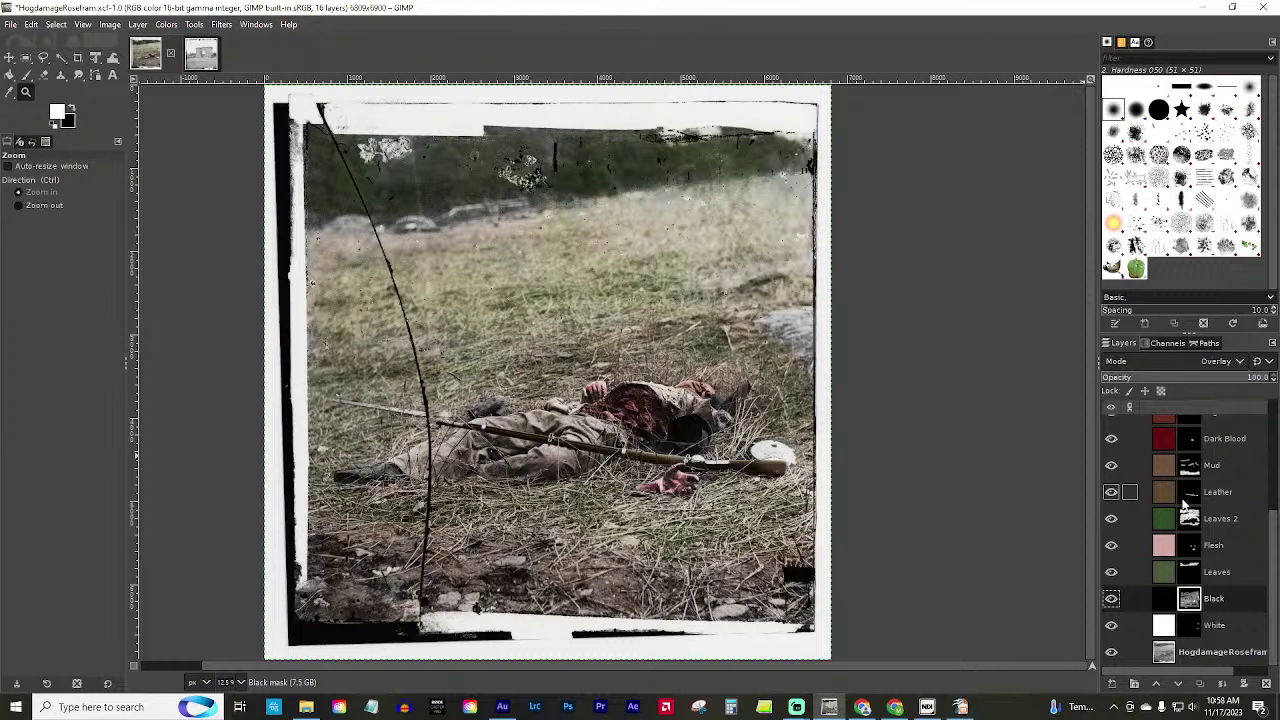
scroll(1170, 510, up, 3)
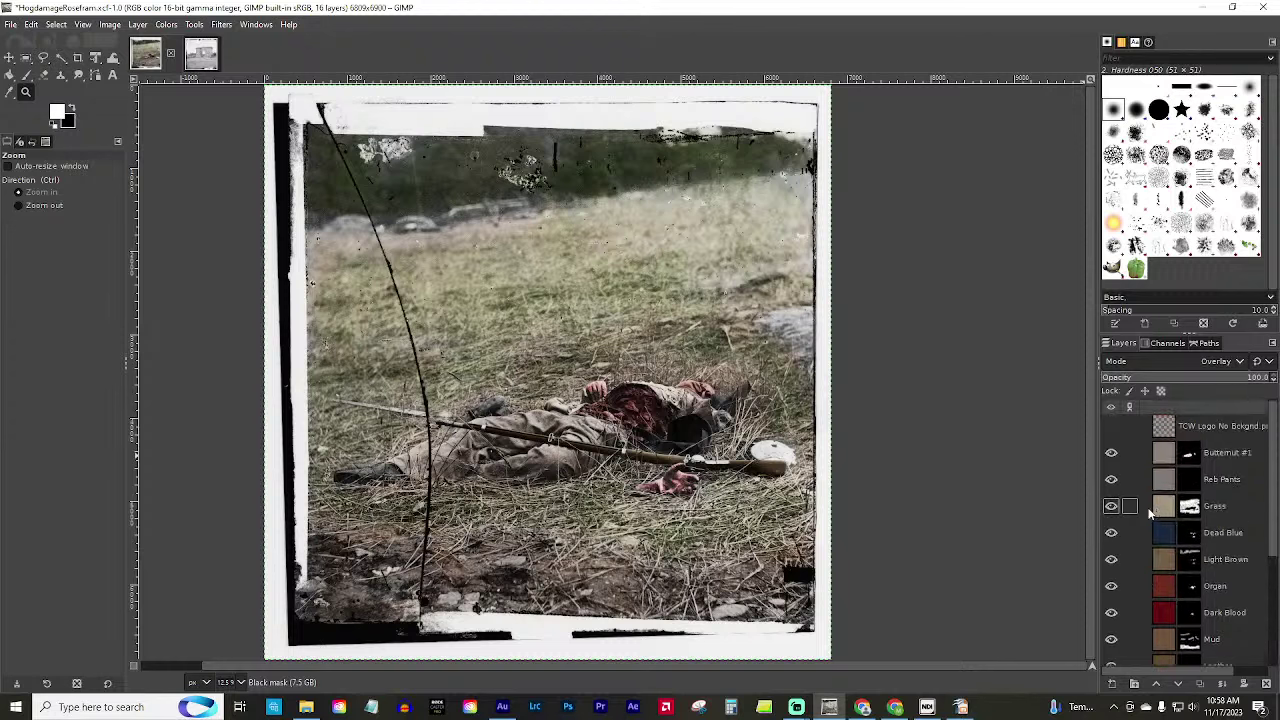
click(1111, 506)
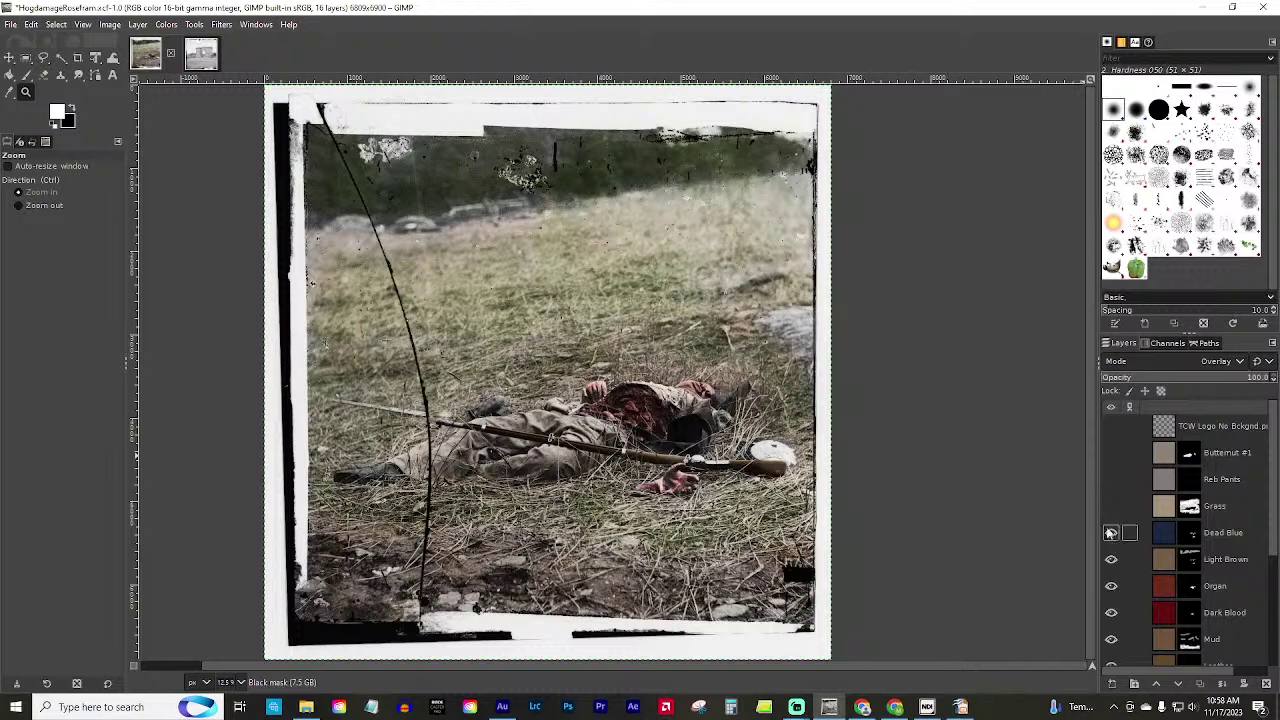
click(1111, 532)
click(1111, 559)
click(1111, 586)
click(1111, 638)
click(1111, 612)
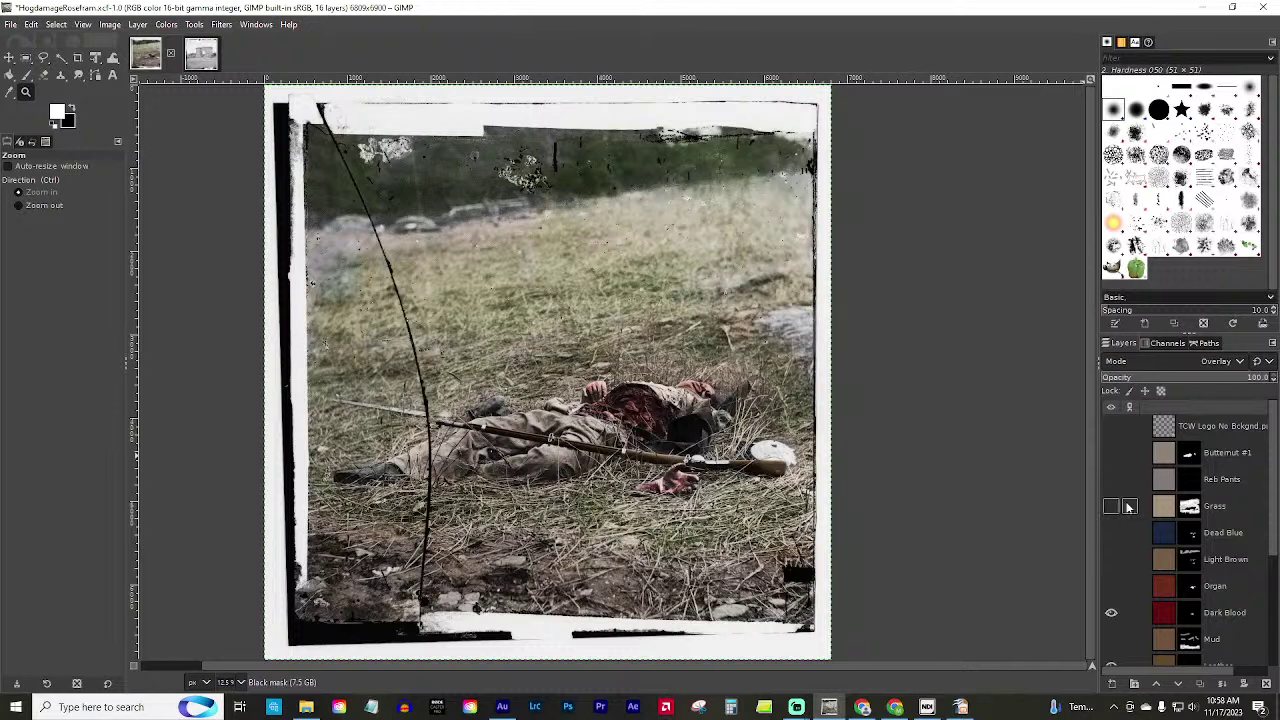
Hide the Leather, Leaves 2, Flesh and Leaves layers to remove the remaining green tint.
scroll(1111, 508, down, 3)
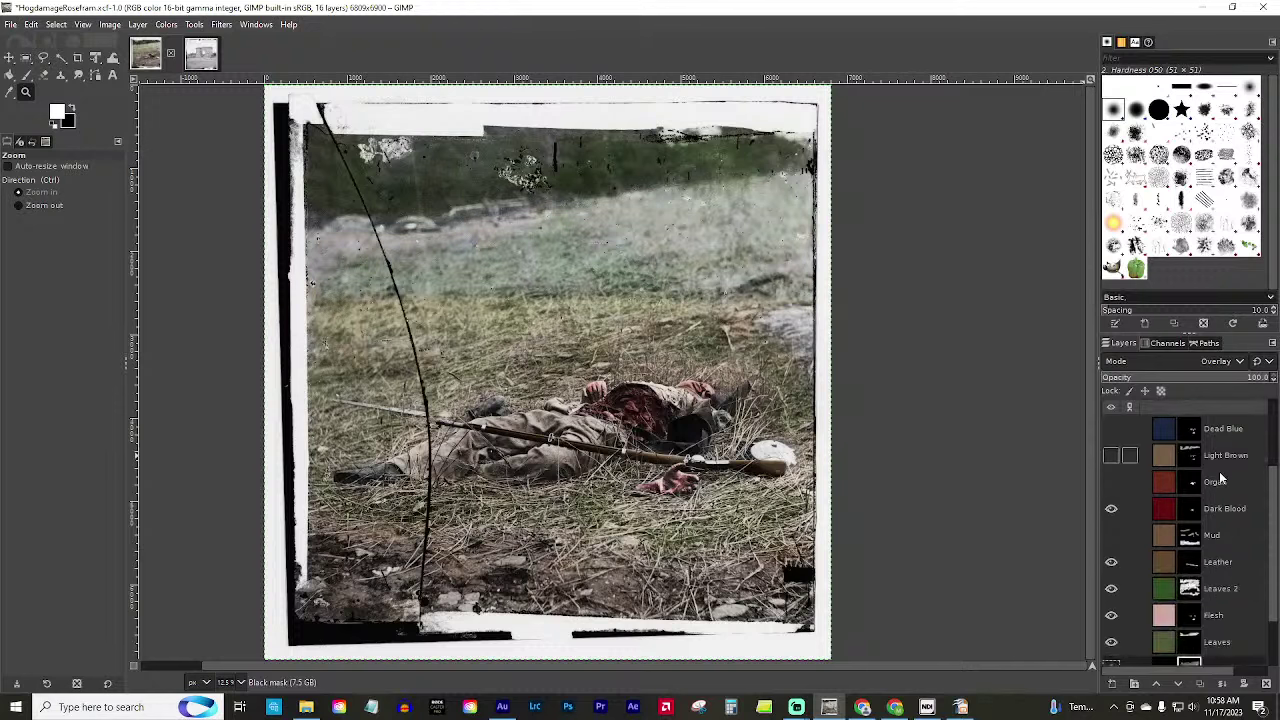
click(1111, 562)
click(1111, 588)
click(1111, 615)
scroll(1111, 600, down, 2)
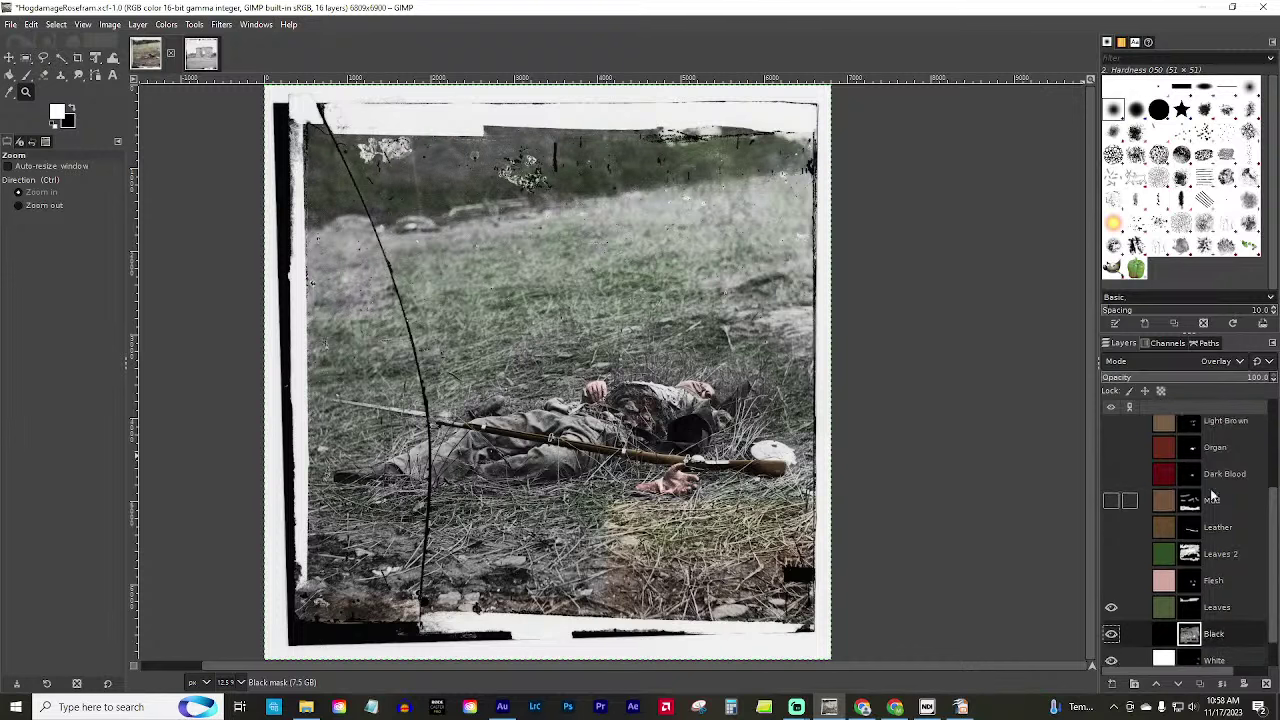
click(1111, 571)
click(1110, 572)
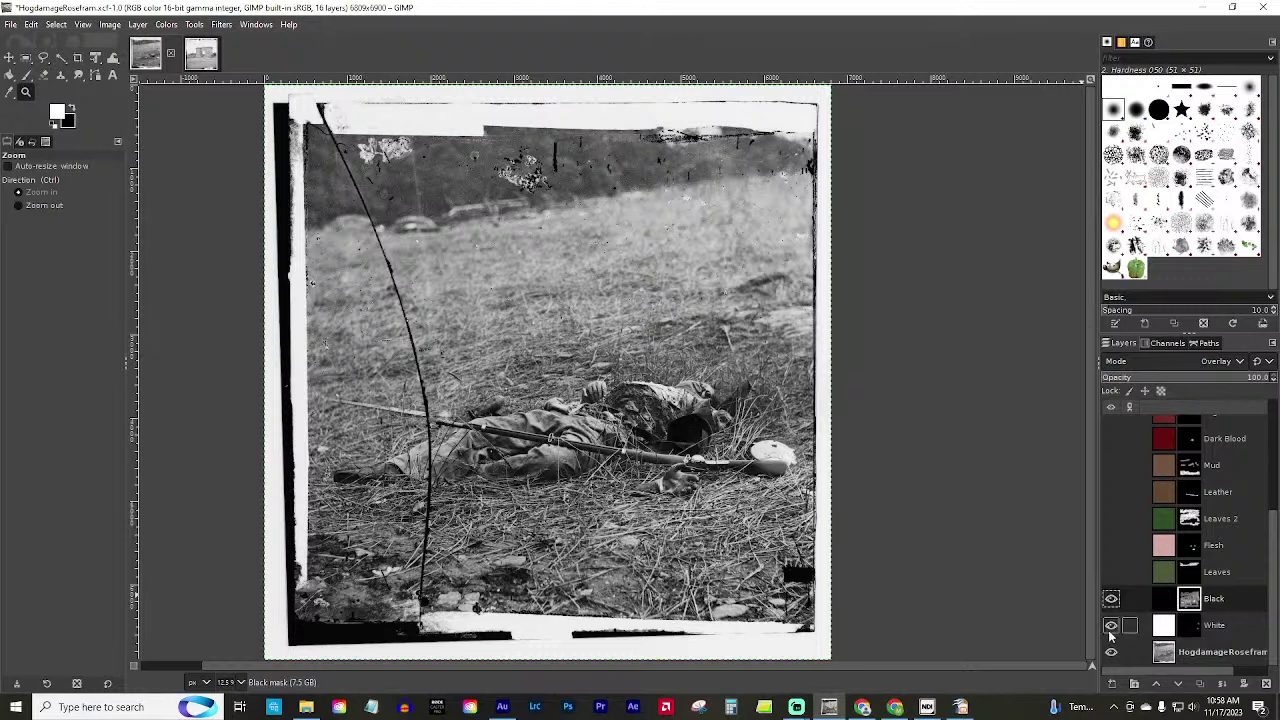
Hide the Black layer, select the White layer, and test a white brush stroke, undoing it.
click(1211, 630)
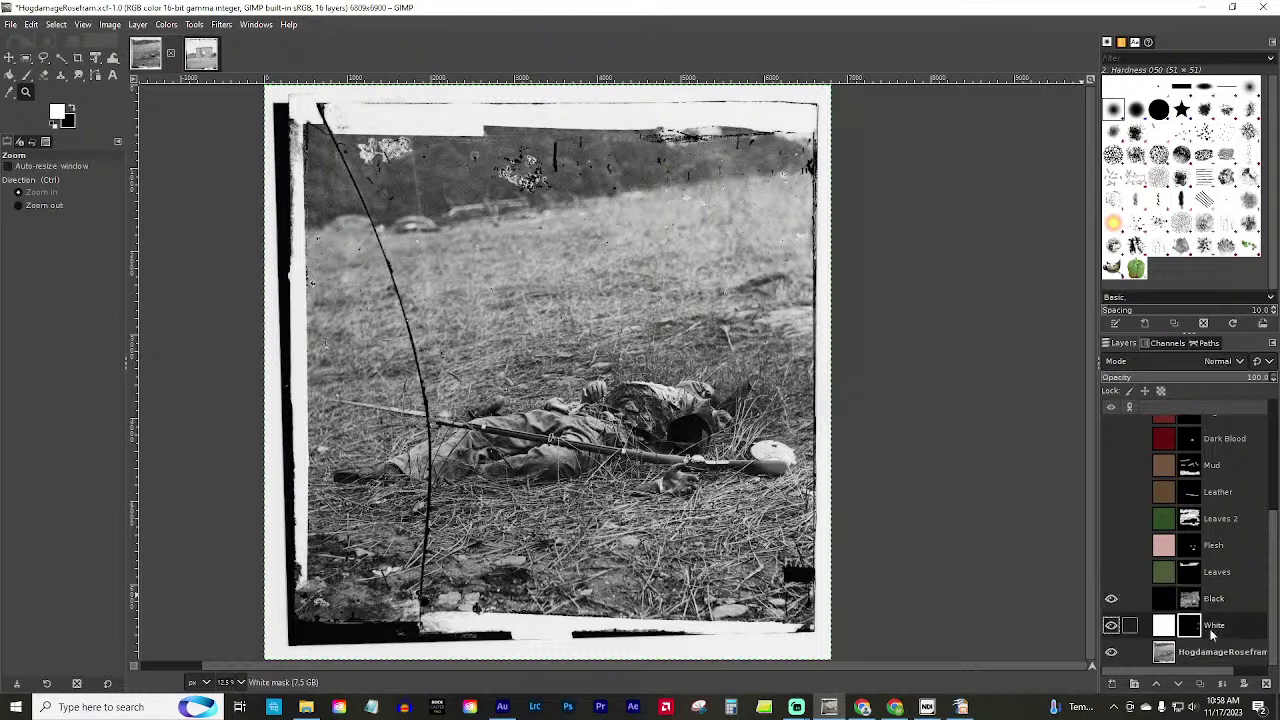
click(1111, 598)
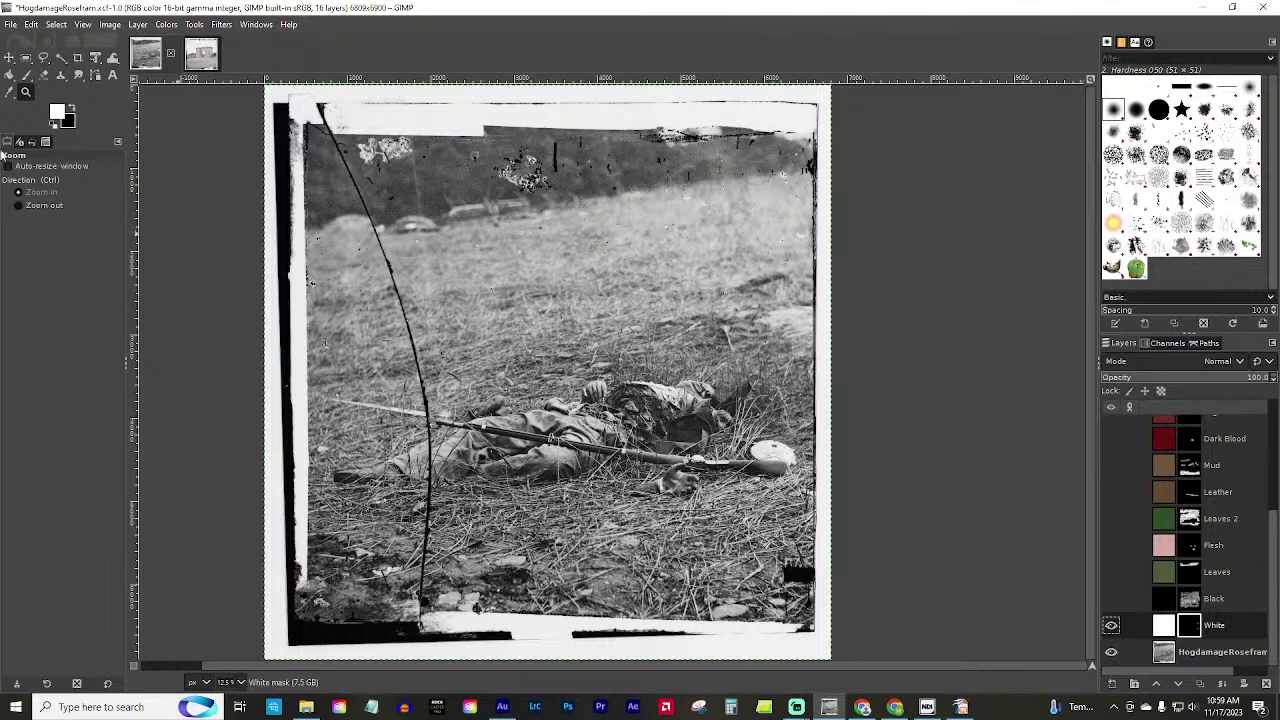
click(27, 75)
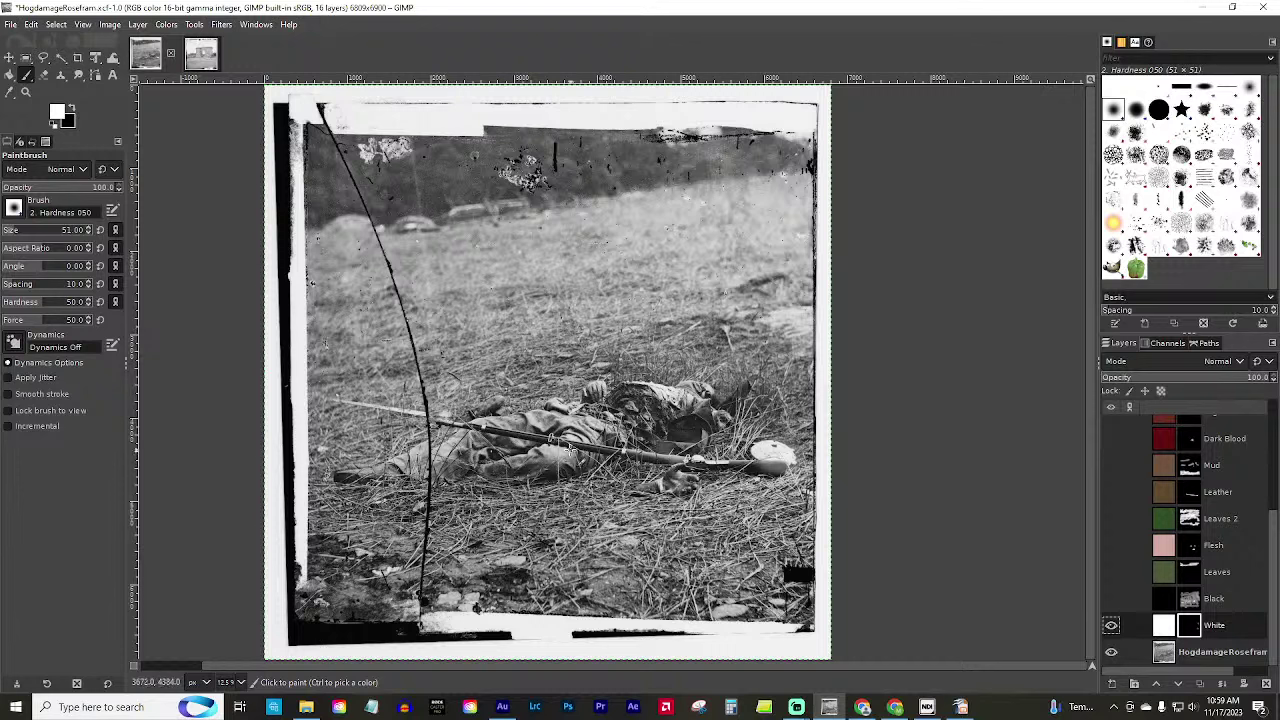
mouse_move(574, 444)
mouse_down()
mouse_move(551, 477)
mouse_move(568, 456)
mouse_move(562, 470)
mouse_move(535, 470)
mouse_move(545, 466)
mouse_up()
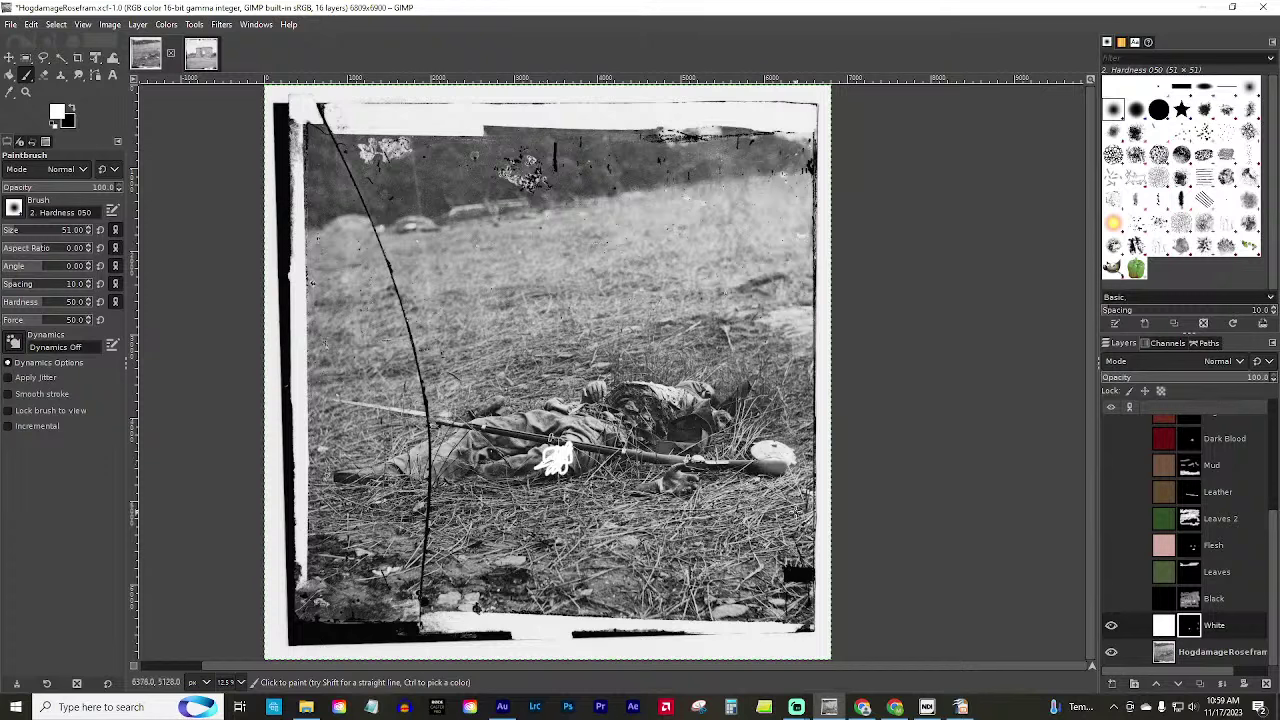
key(ctrl+z)
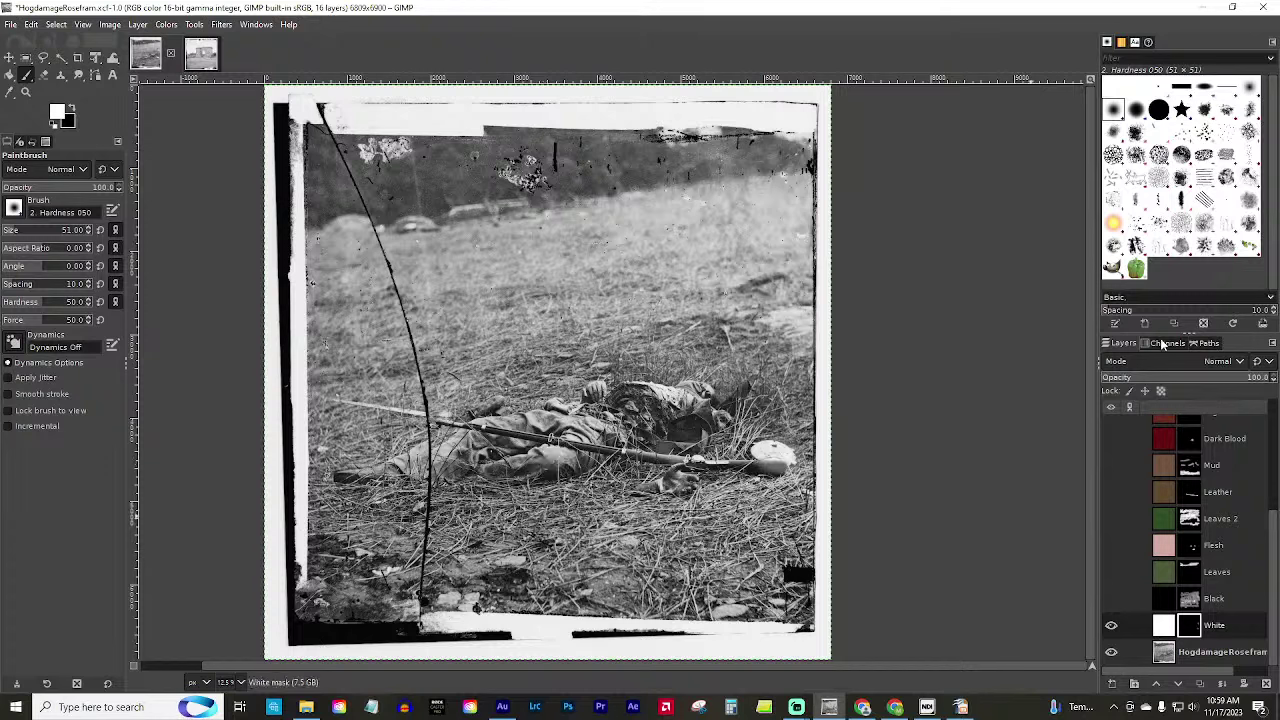
Set the White layer to Overlay, test a size-143 stroke and undo it, then select Leather's mask.
click(1222, 362)
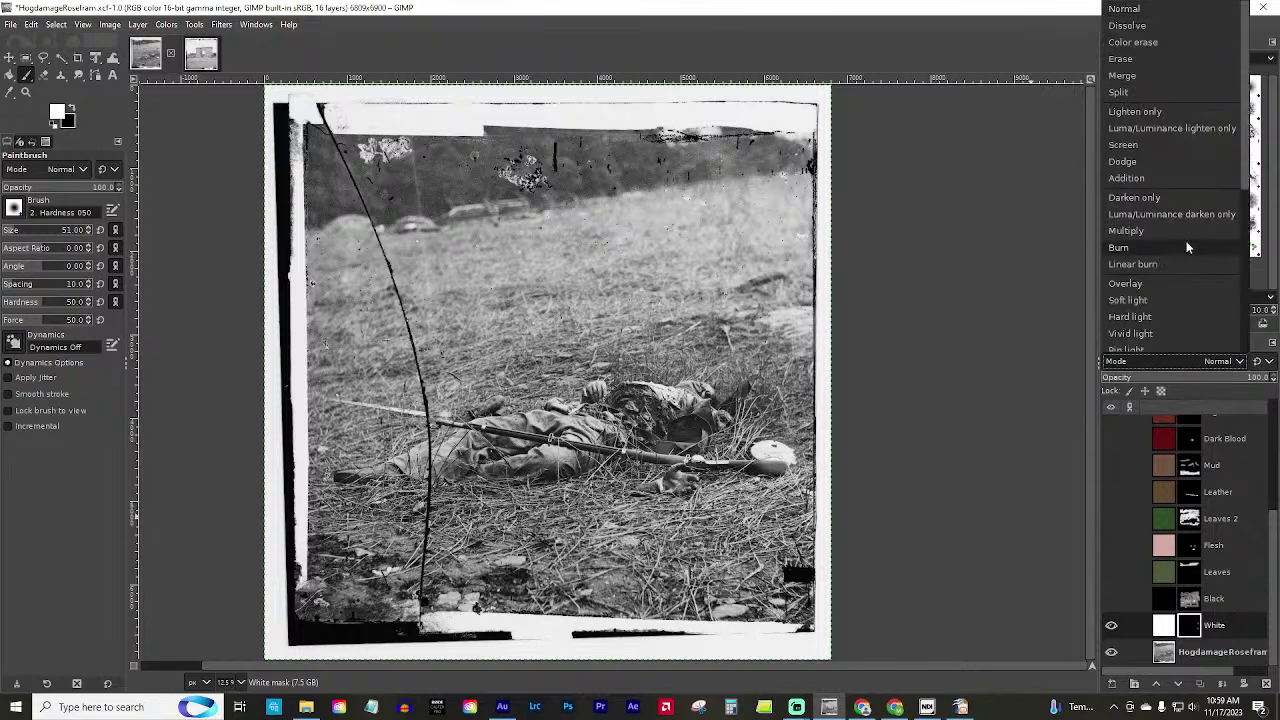
click(1156, 286)
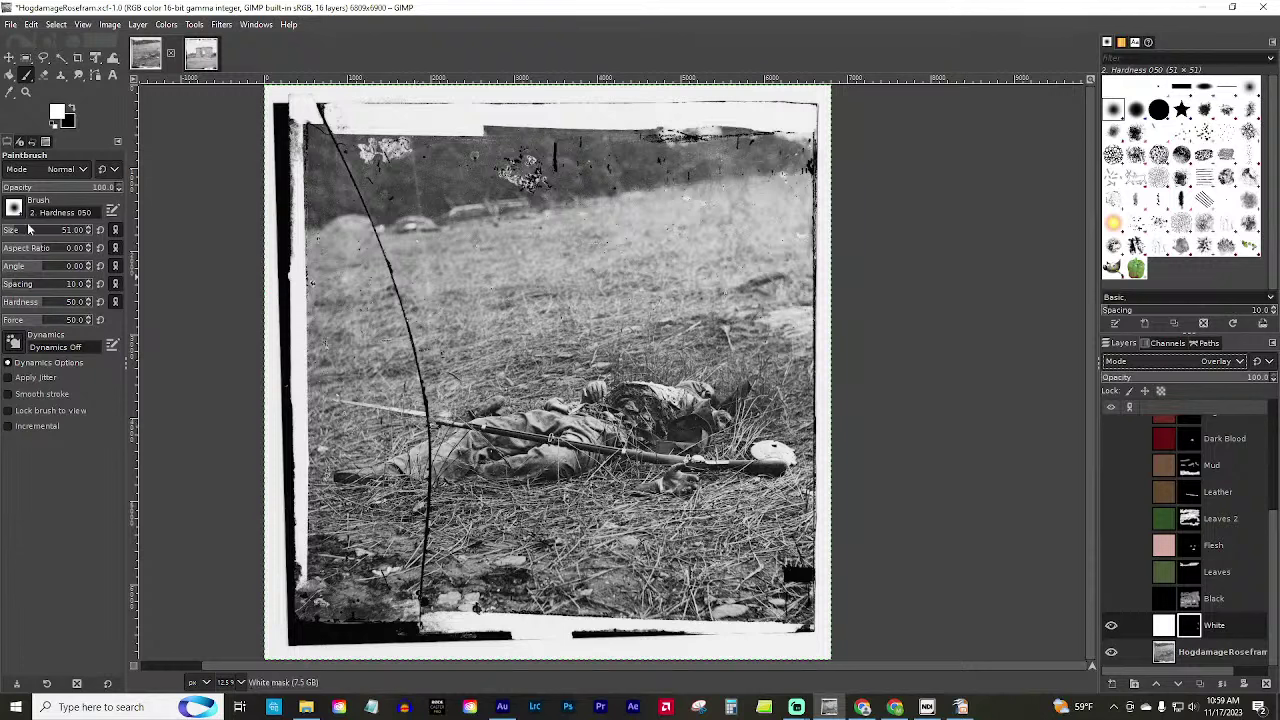
click(26, 230)
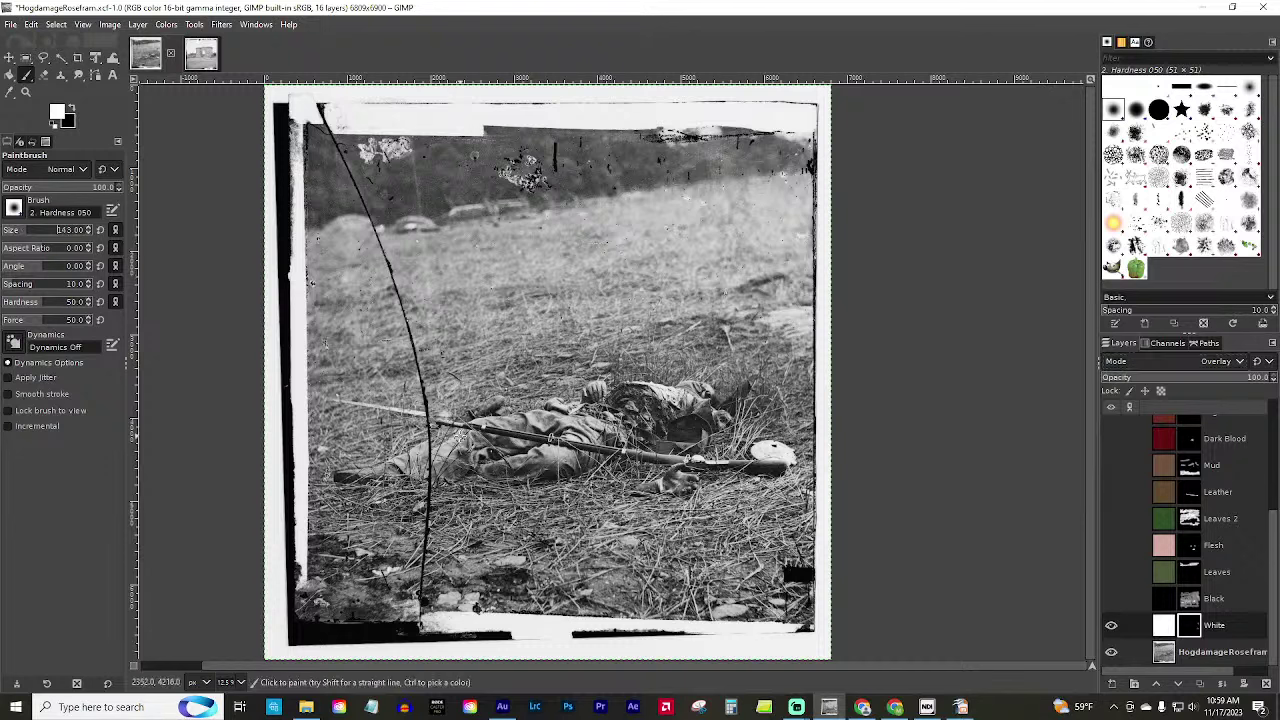
mouse_move(459, 438)
mouse_down()
mouse_move(486, 452)
mouse_move(445, 445)
mouse_move(446, 462)
mouse_up()
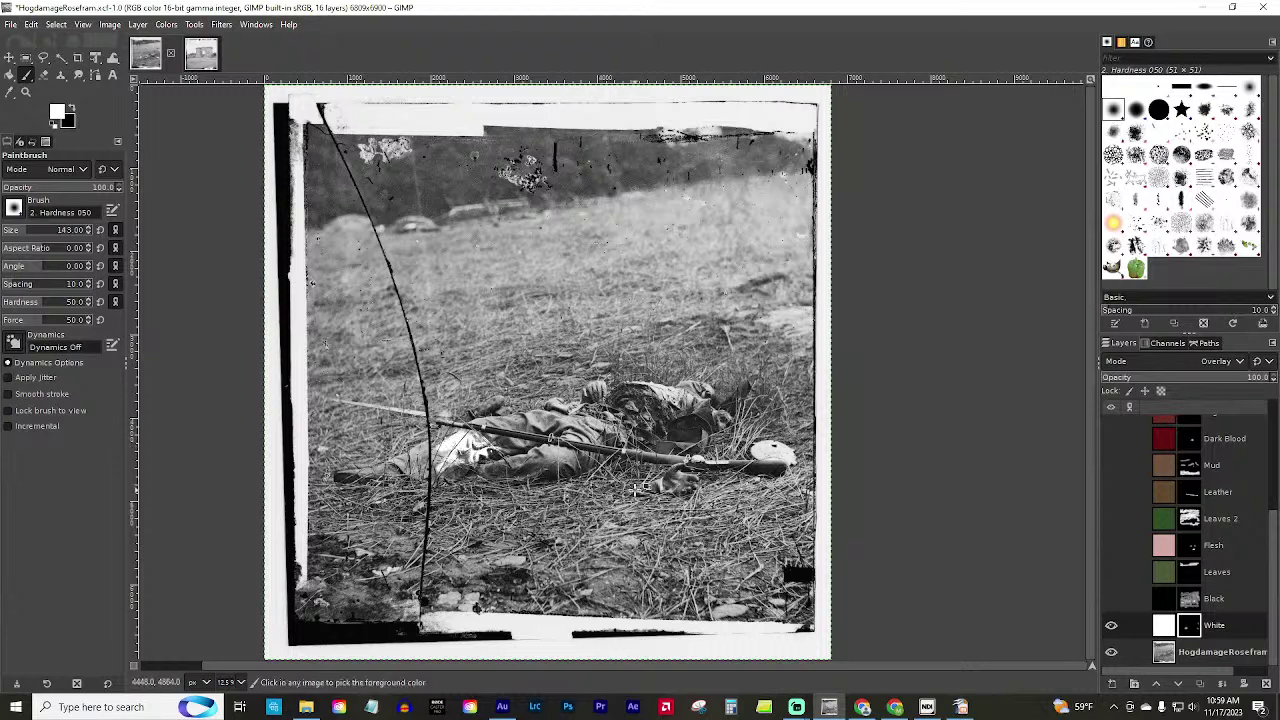
key(ctrl+z)
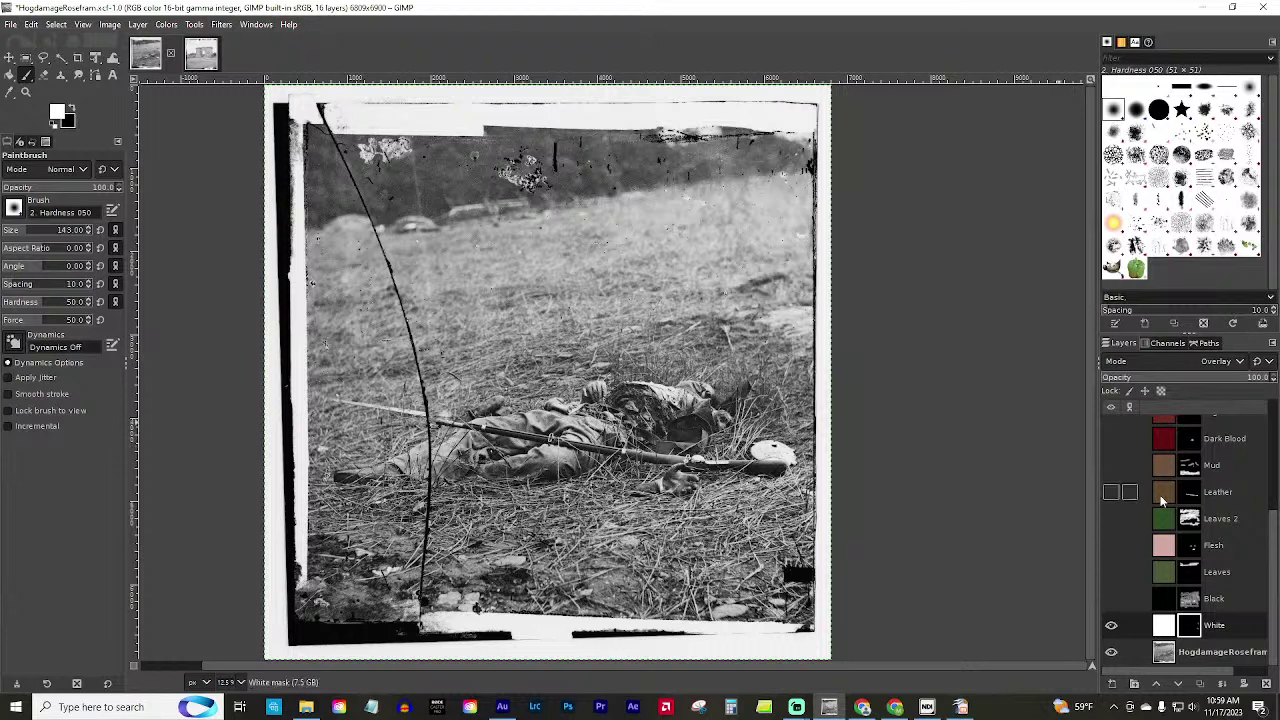
click(1241, 488)
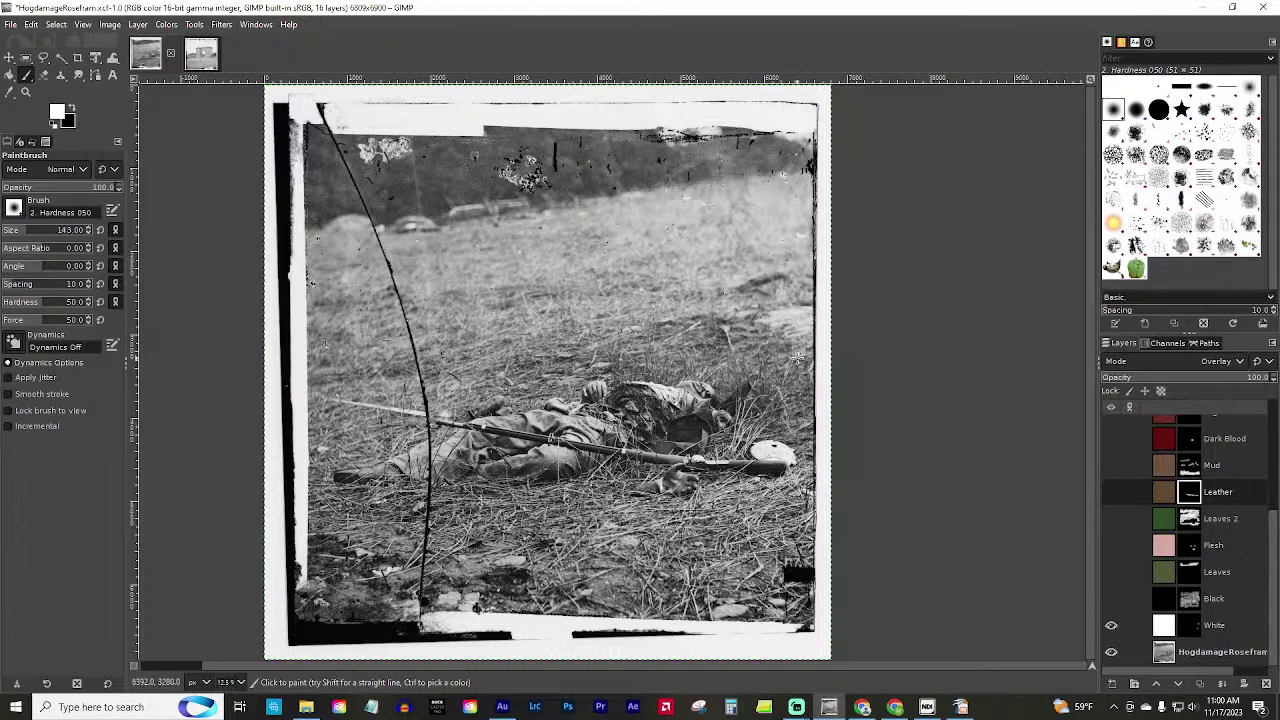
Switch to the Gatehouse.tif image.
click(203, 58)
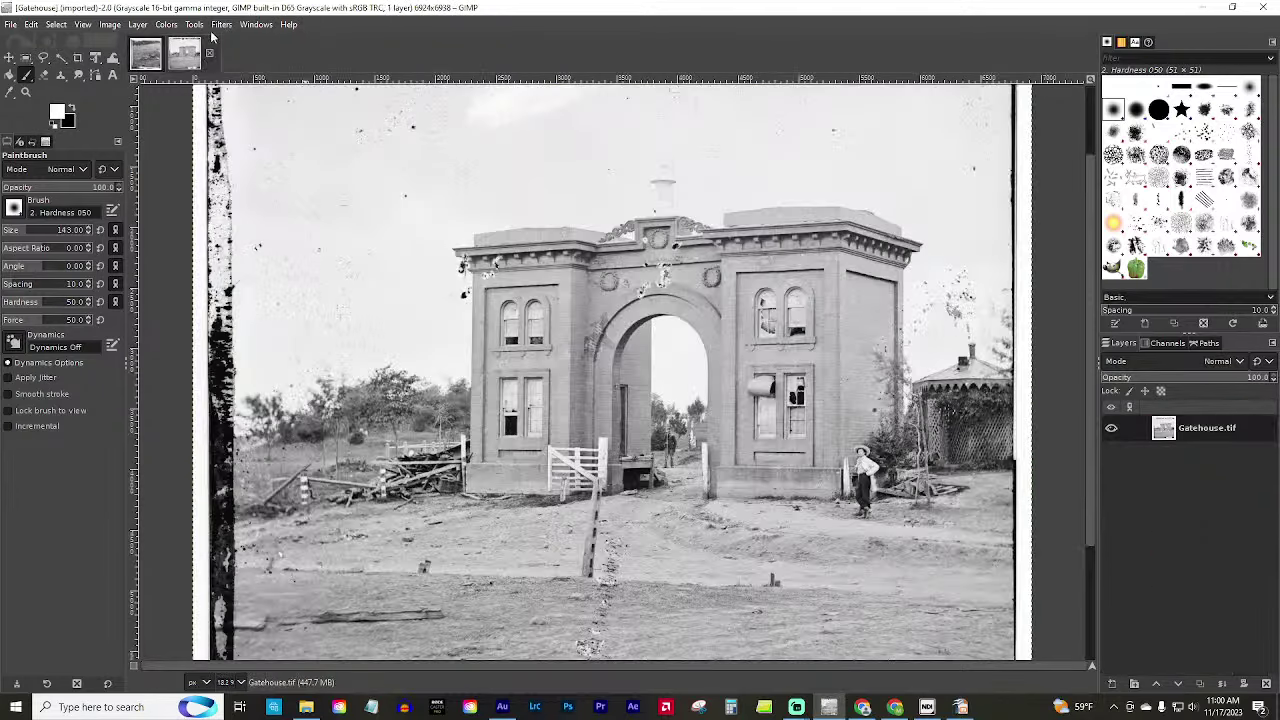
Convert the Gatehouse image to RGB colour mode.
click(106, 25)
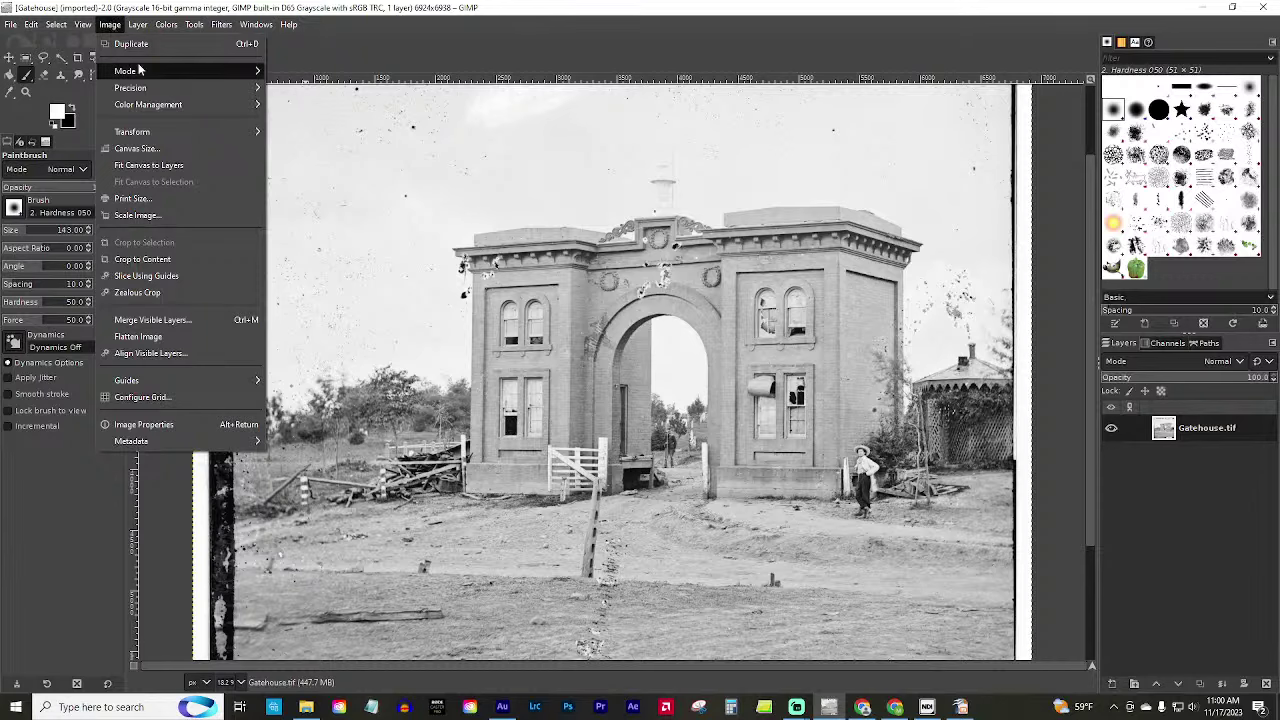
mouse_move(238, 70)
click(290, 71)
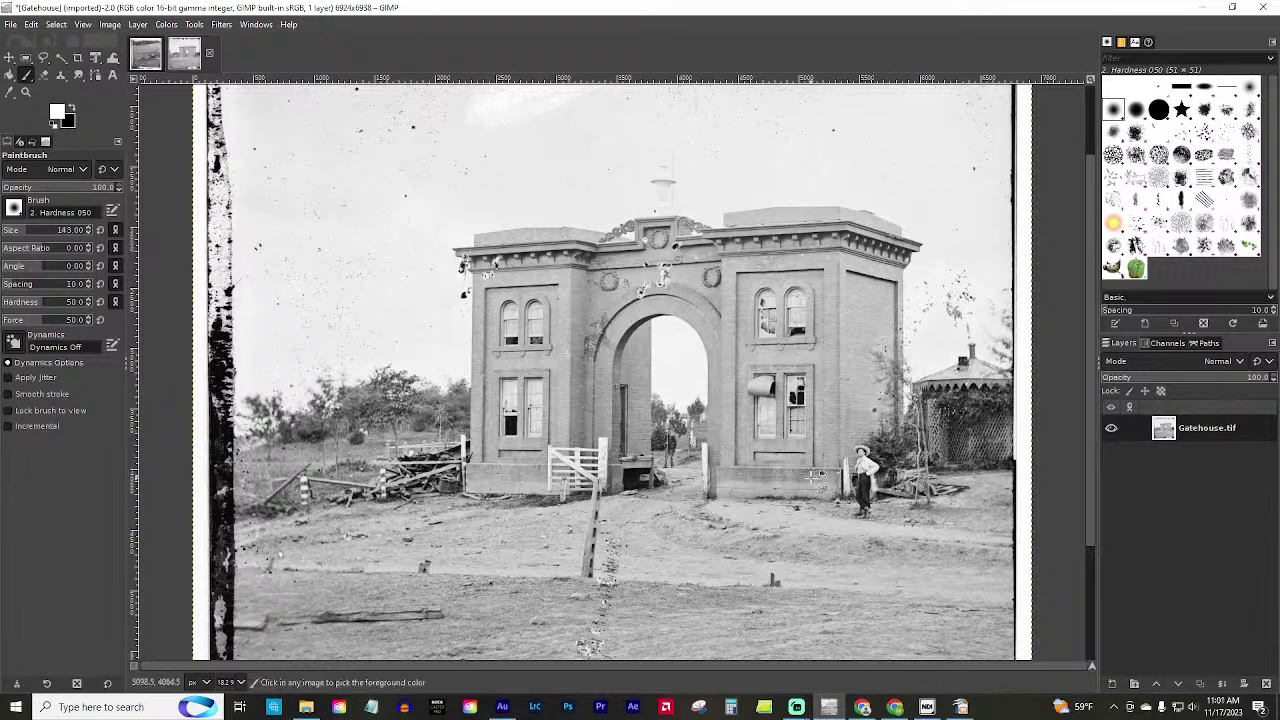
Add a new layer named White filled with the white foreground colour, replacing a transparent attempt.
key(shift+ctrl+n)
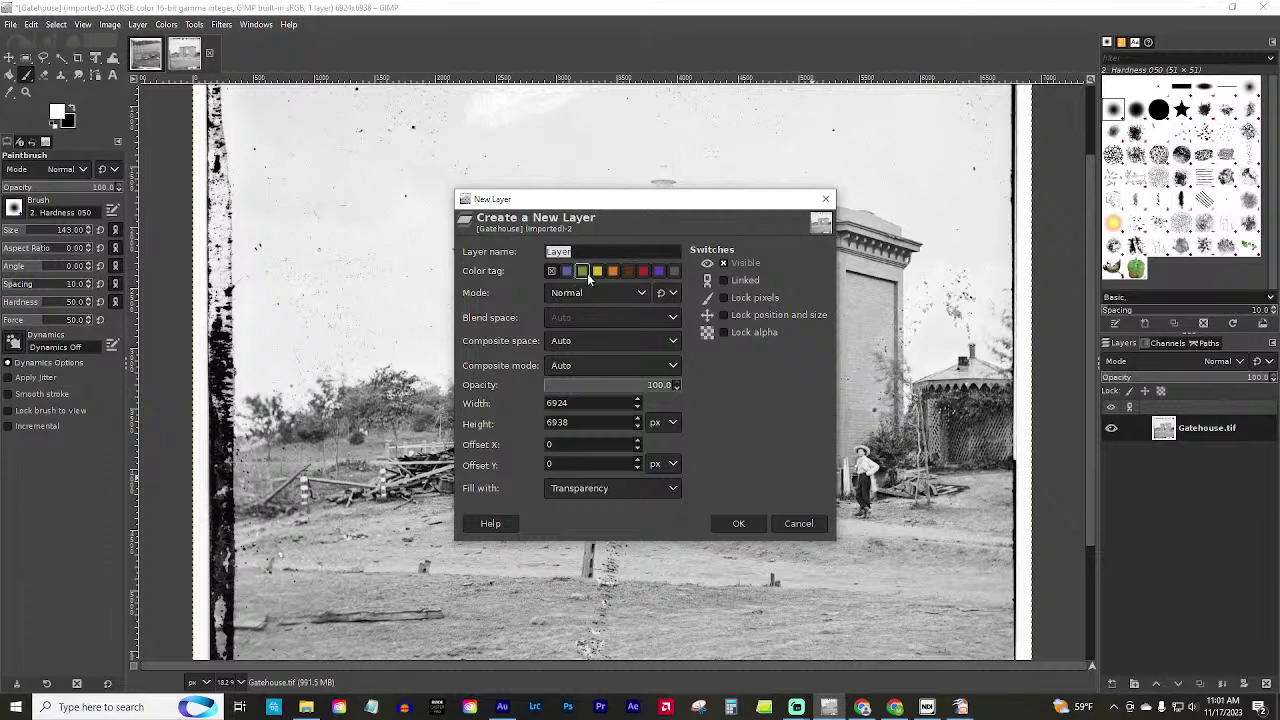
text(White)
key(Return)
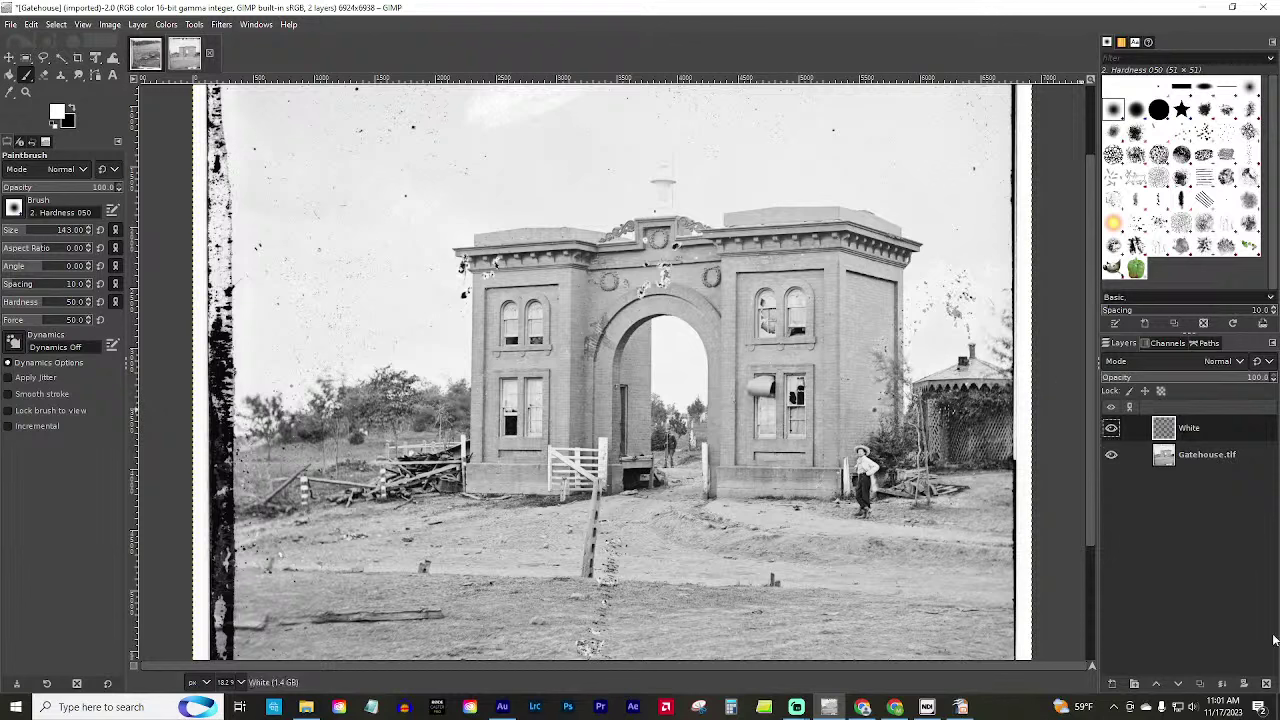
click(1266, 683)
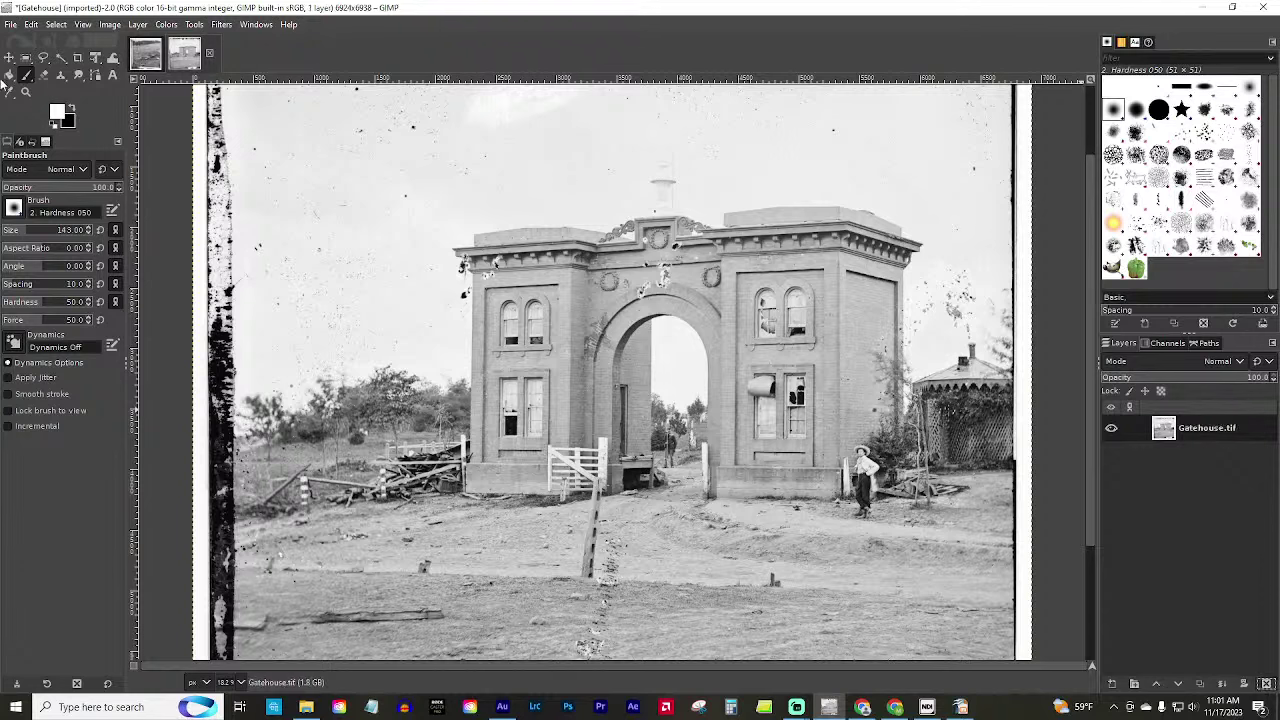
click(137, 25)
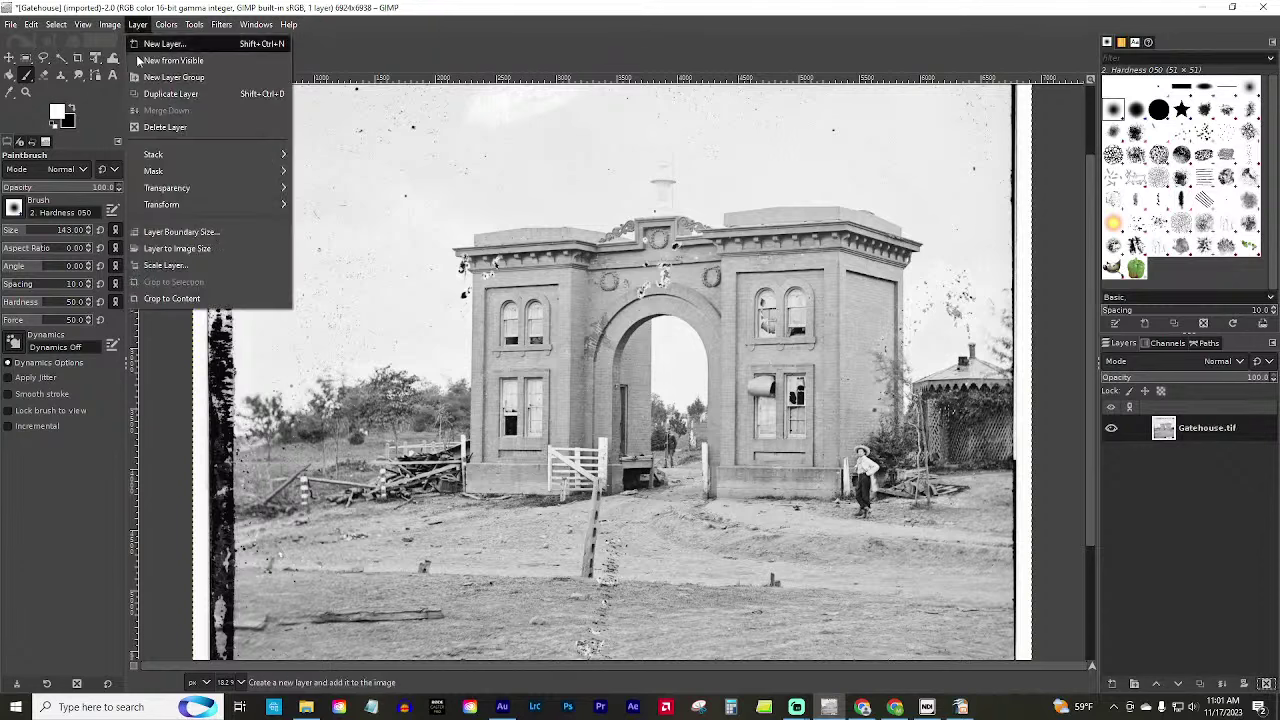
click(160, 44)
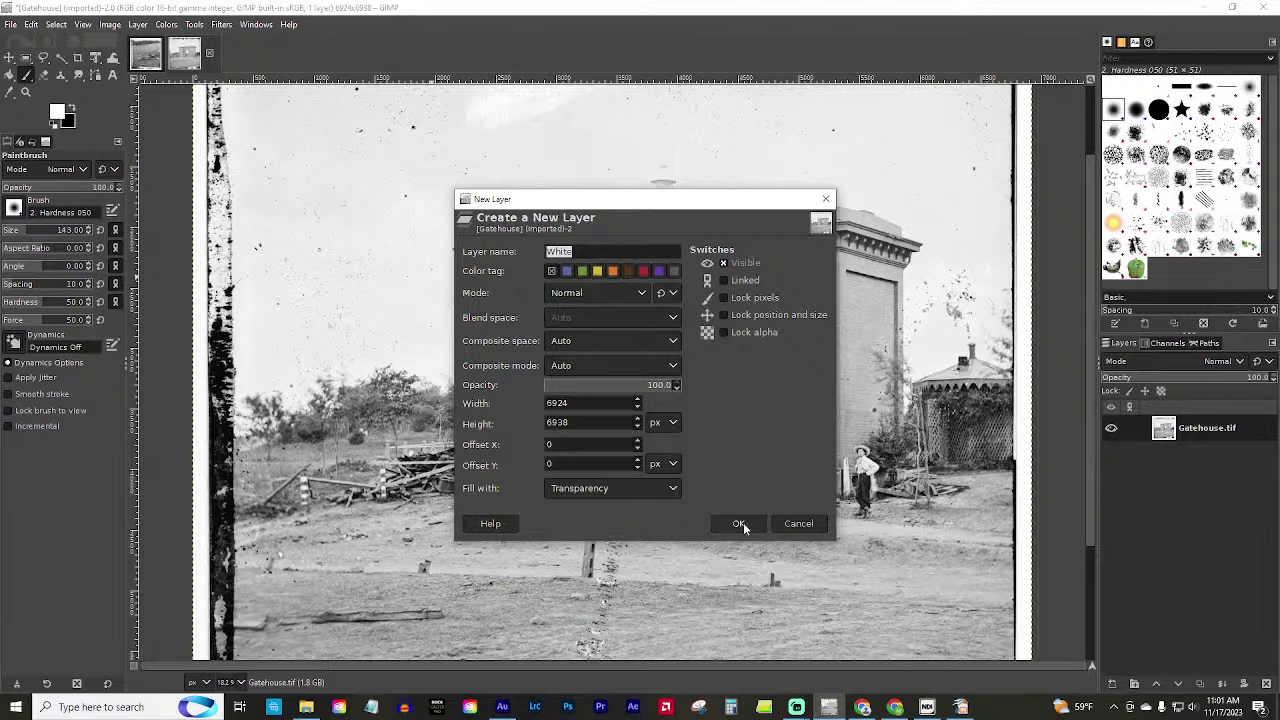
click(665, 487)
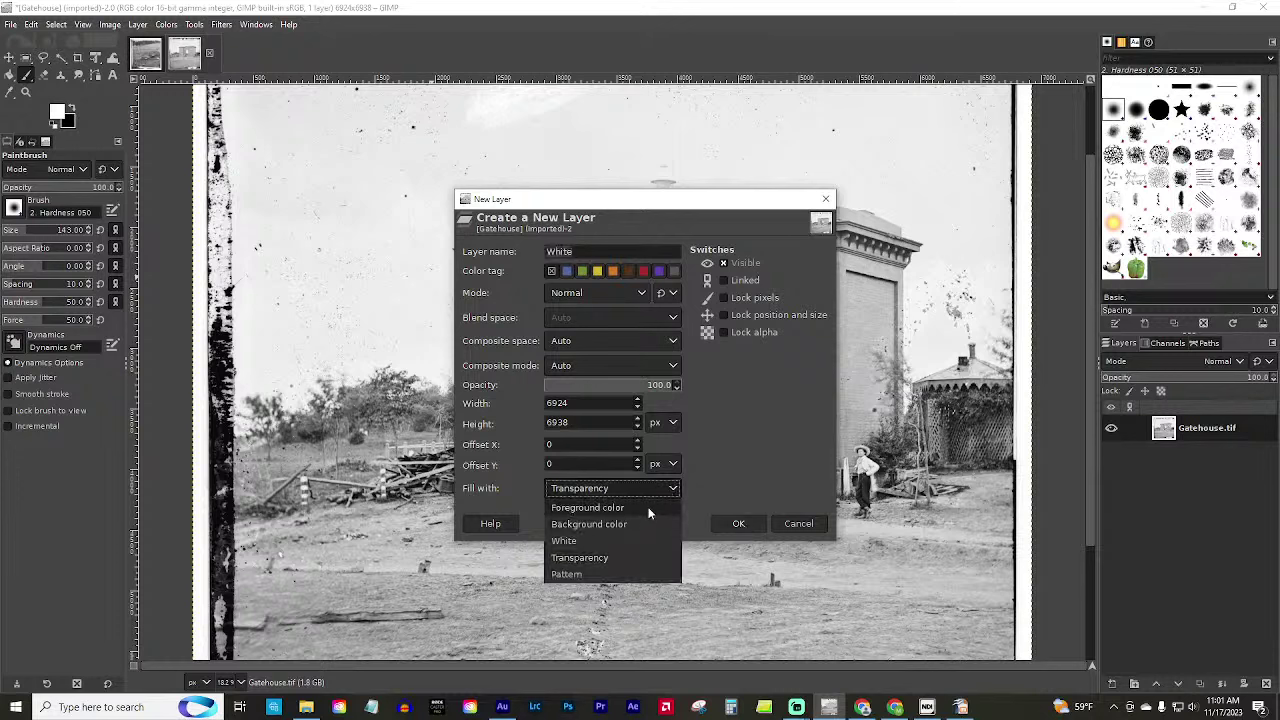
click(647, 508)
click(745, 521)
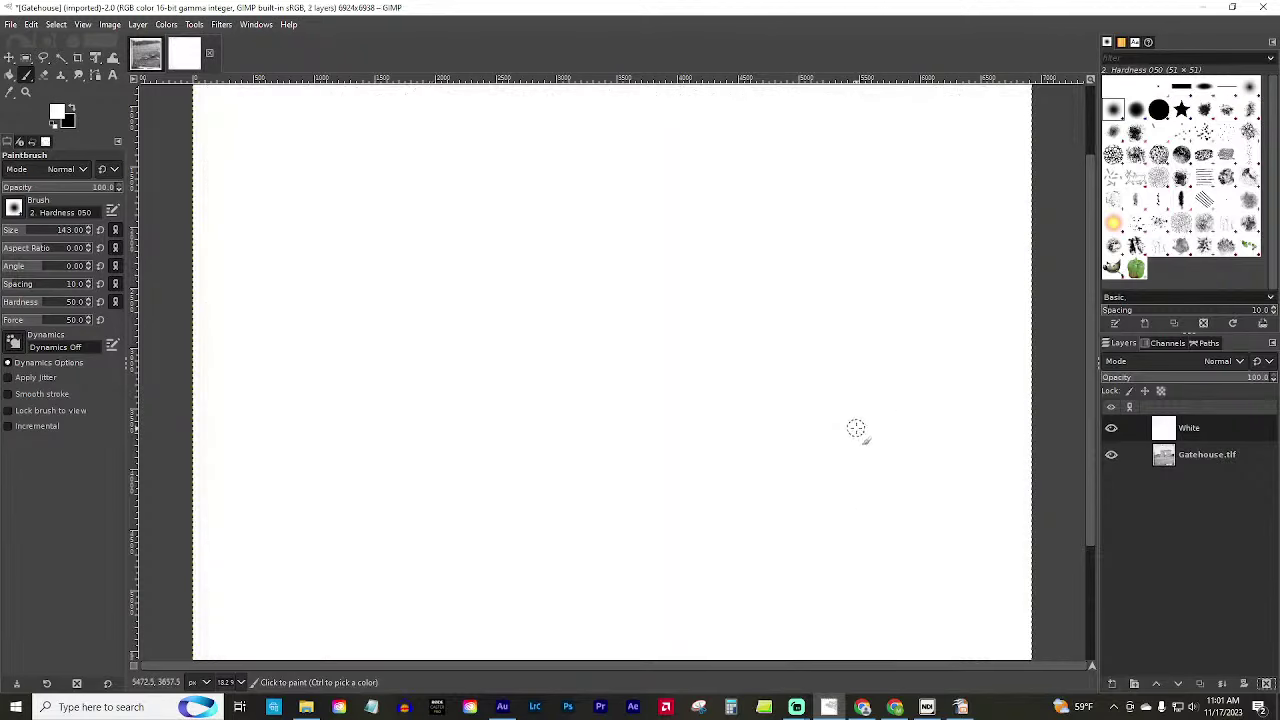
Add a Black (full transparency) mask to the White layer so the Gatehouse scan shows through.
right_click(1189, 428)
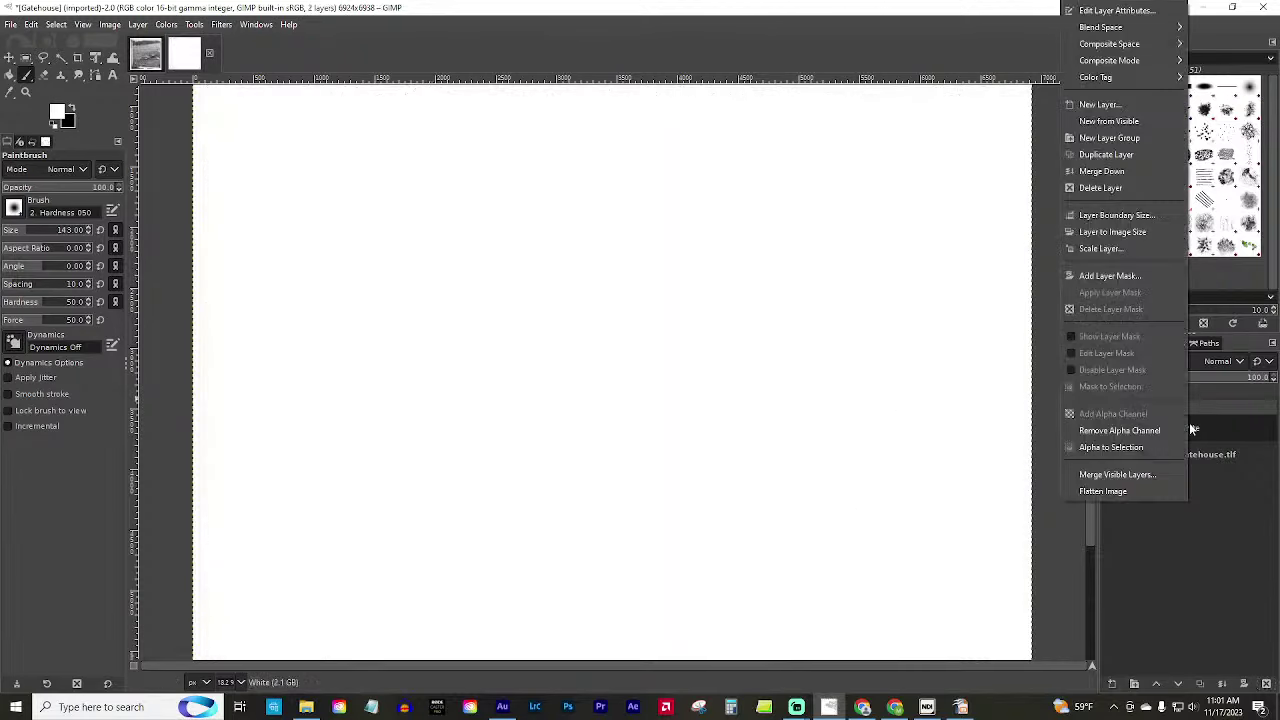
click(1105, 278)
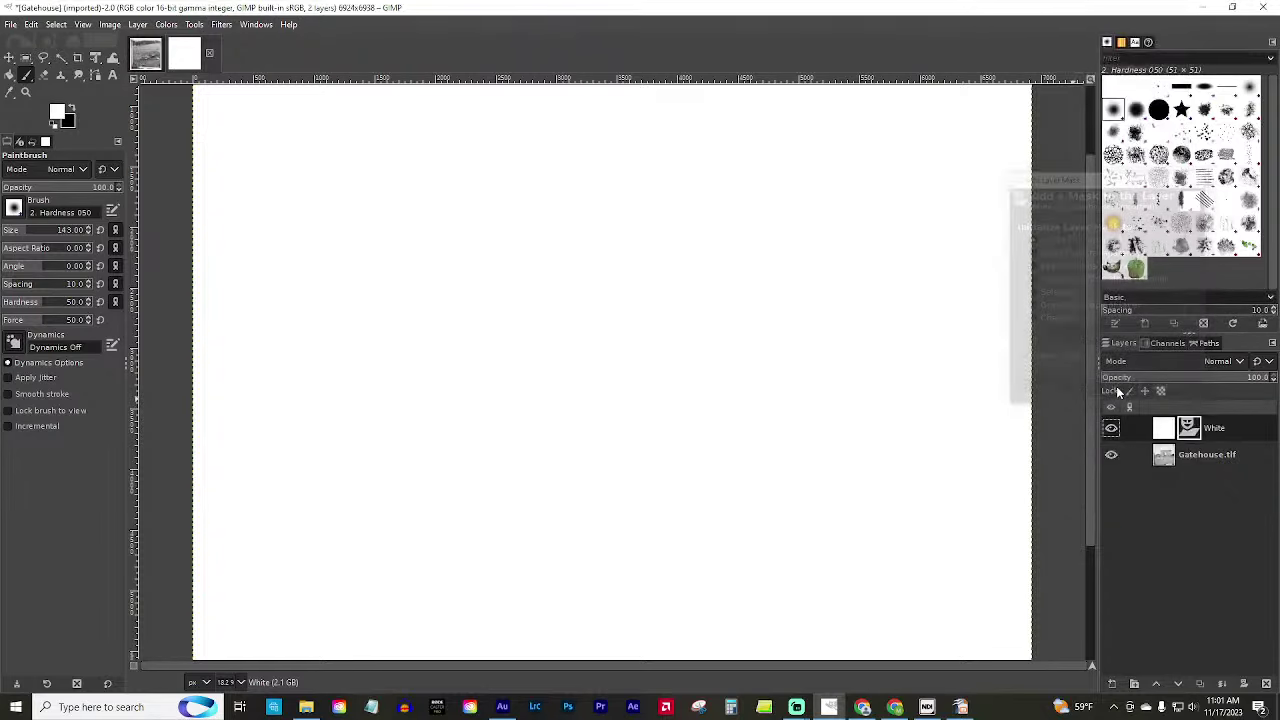
click(1113, 391)
right_click(1204, 427)
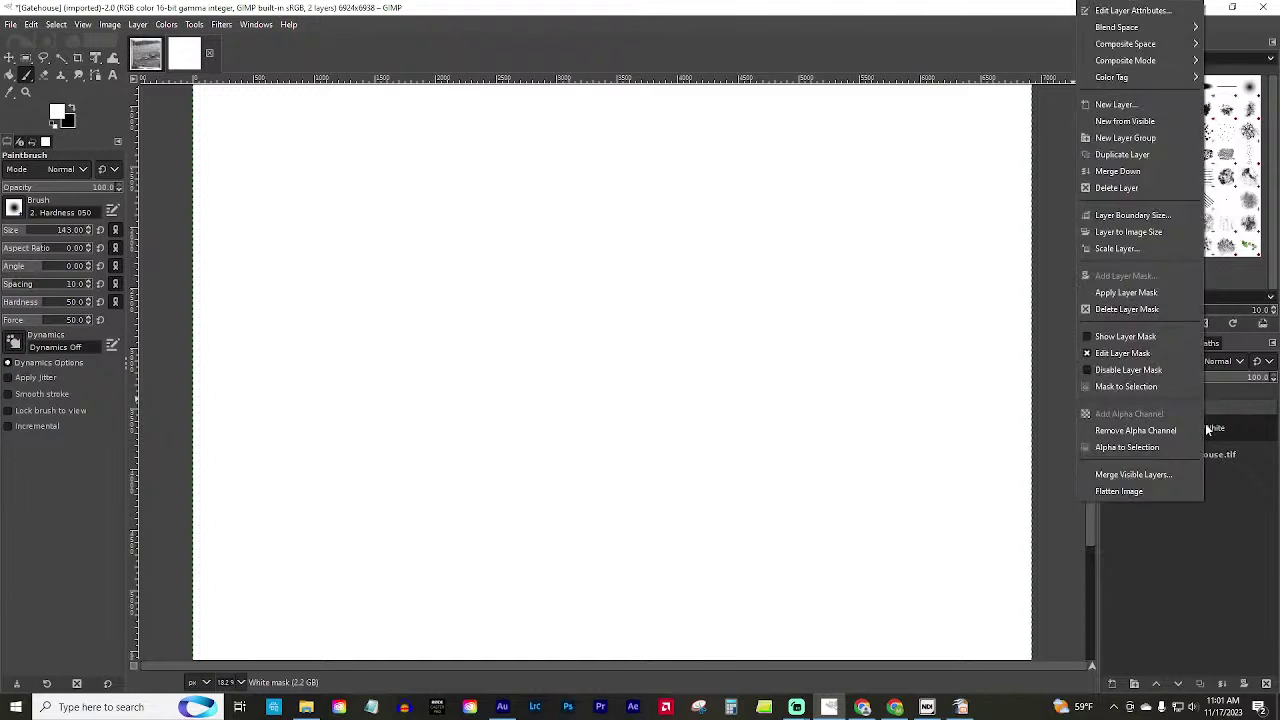
click(1148, 572)
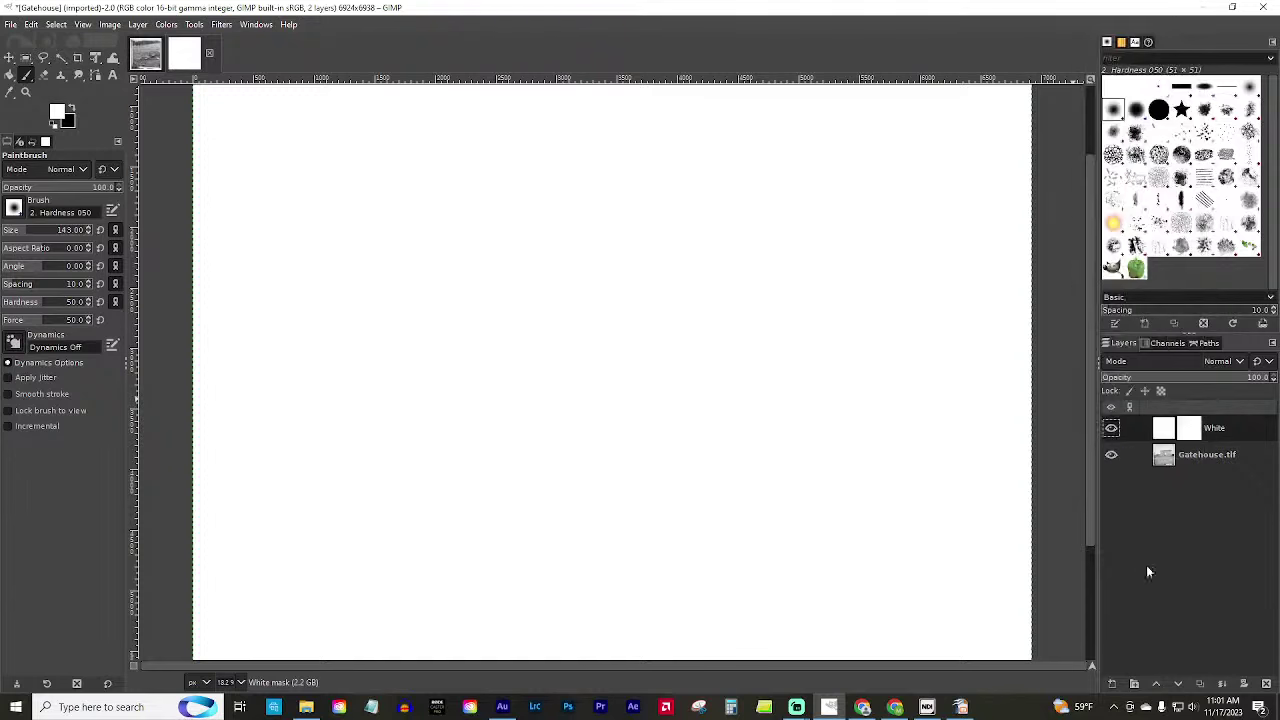
click(1148, 454)
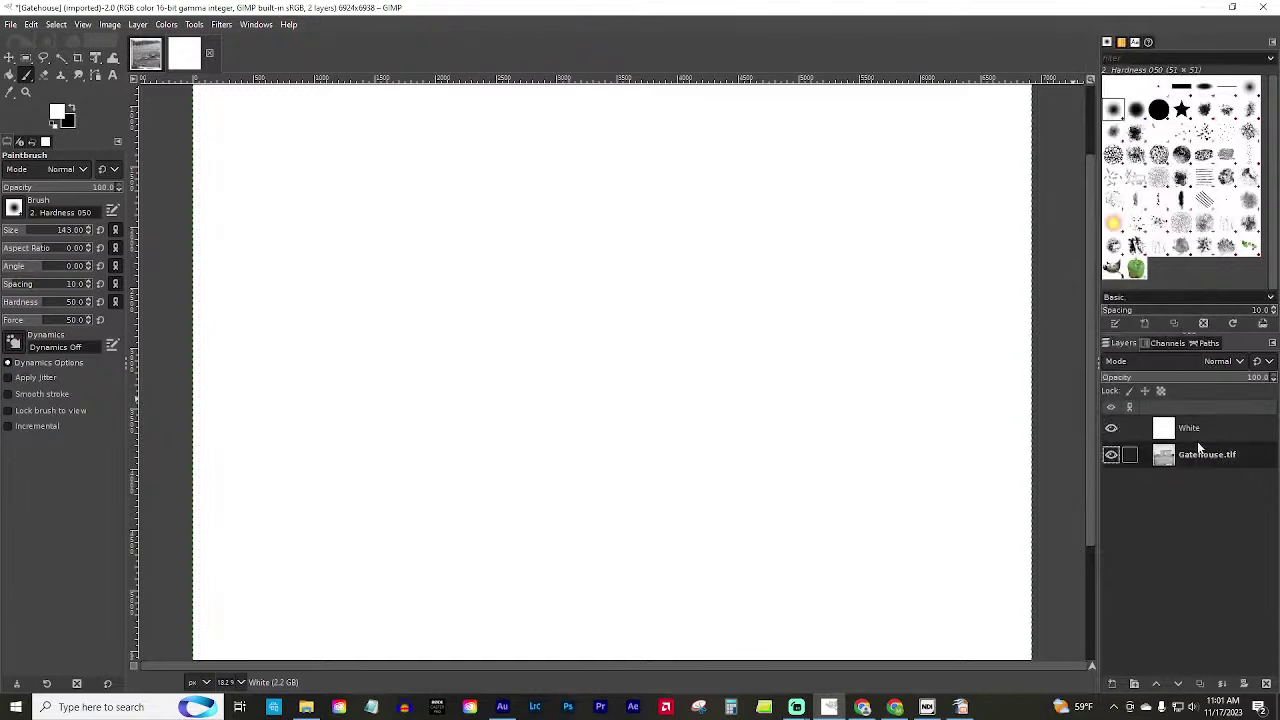
right_click(1204, 450)
click(1212, 428)
right_click(1212, 428)
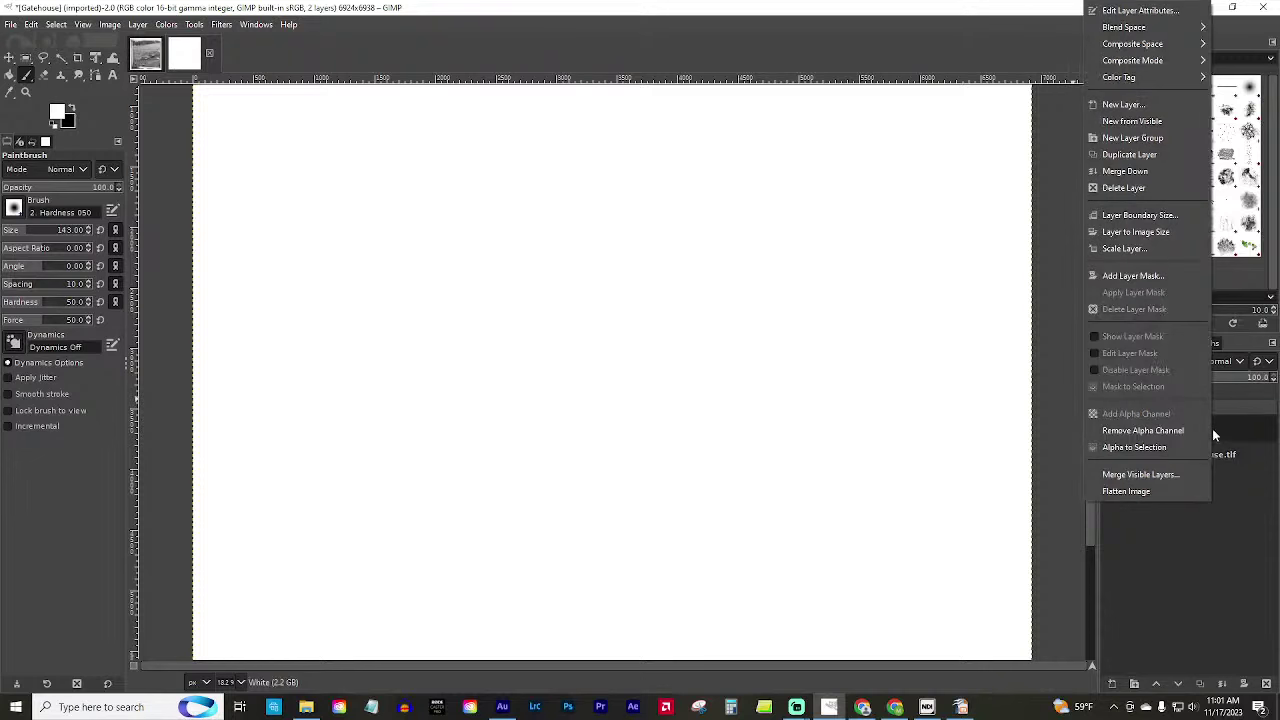
click(1141, 276)
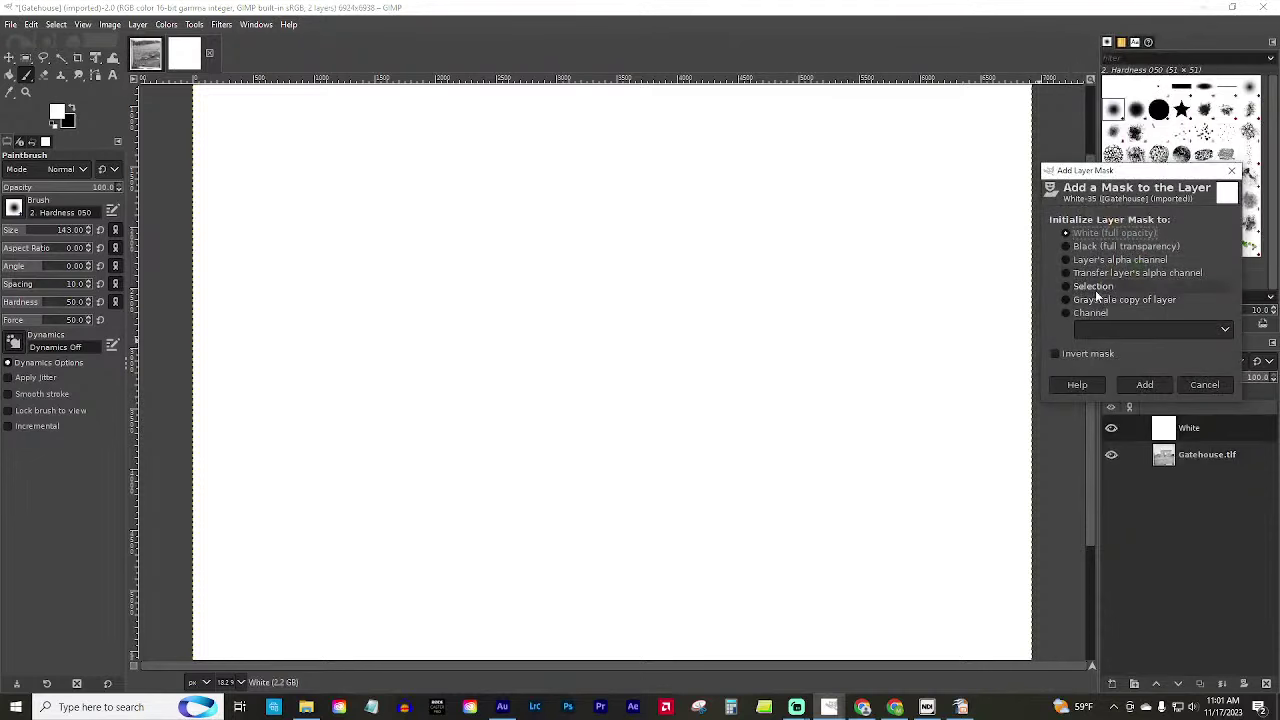
click(1098, 246)
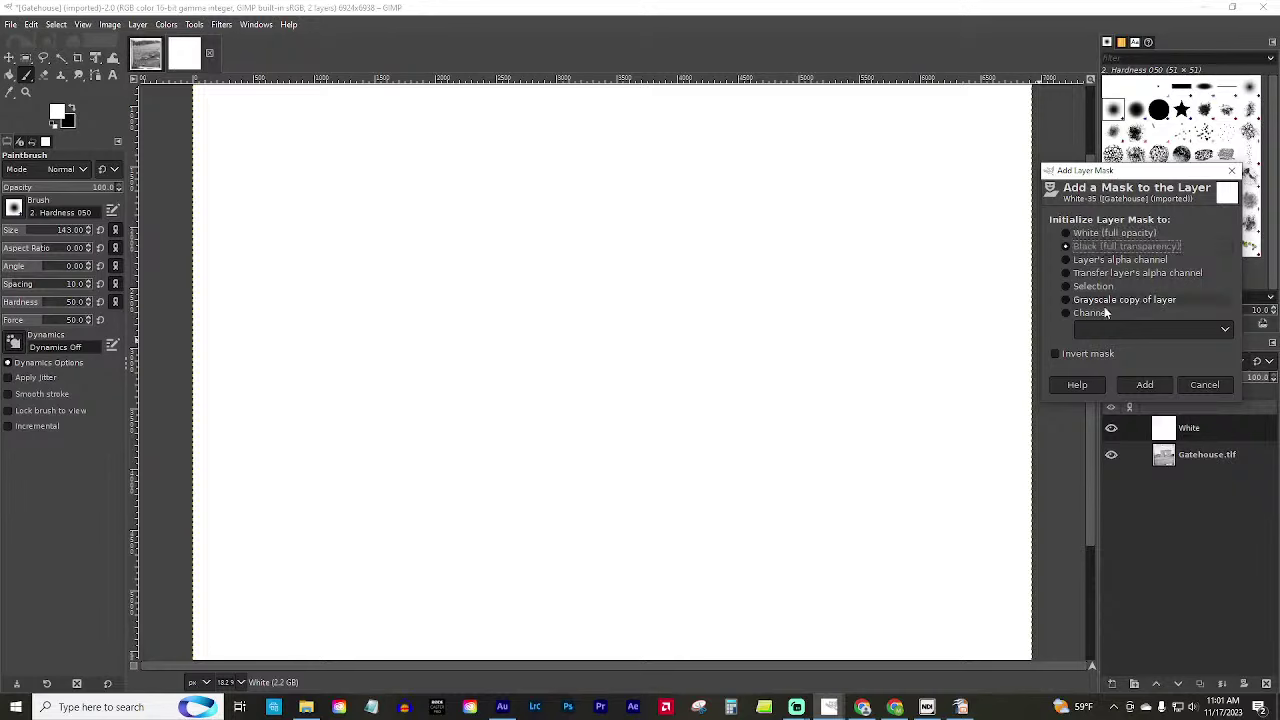
click(1133, 387)
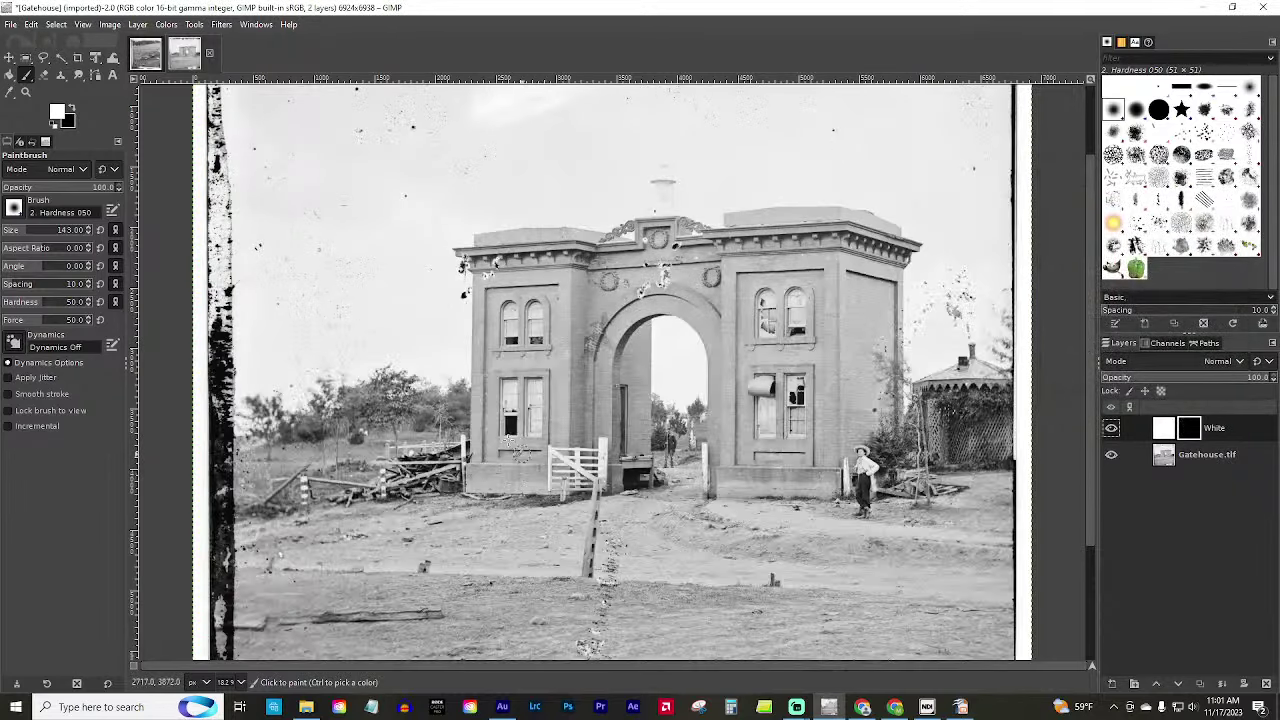
Zoom in on the gate and gatehouse base and shrink the paintbrush.
click(26, 91)
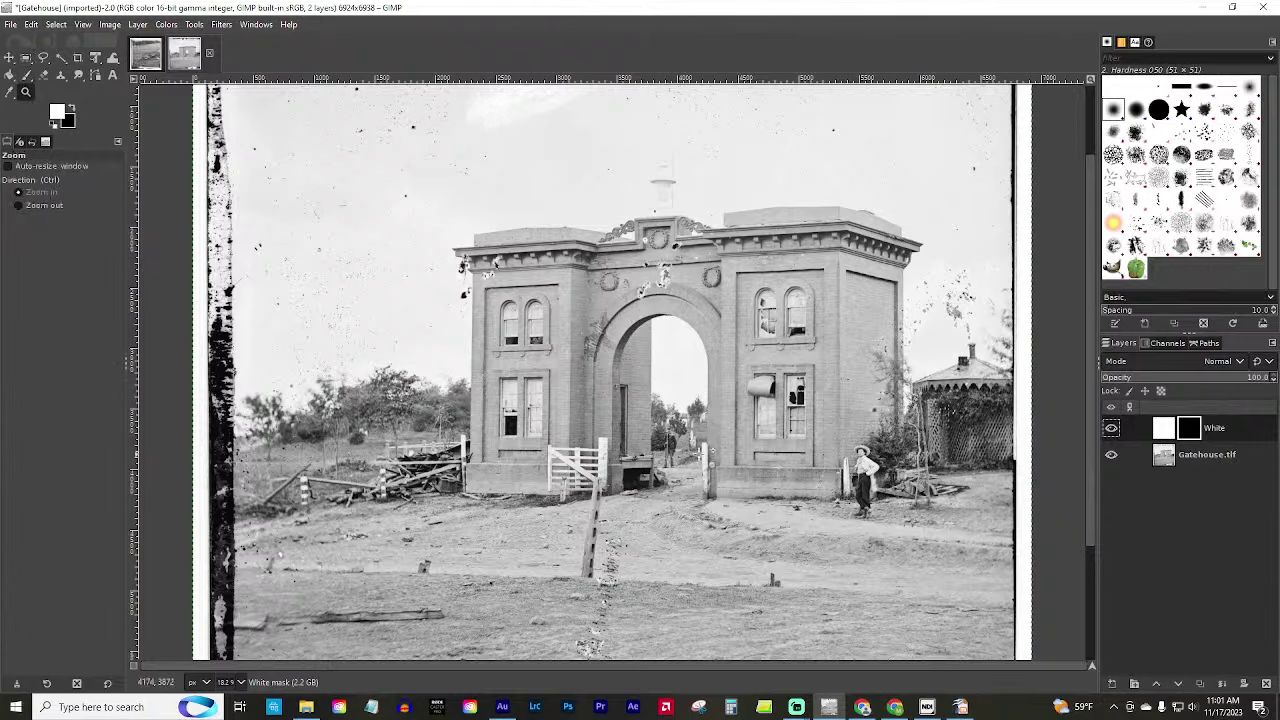
click(578, 487)
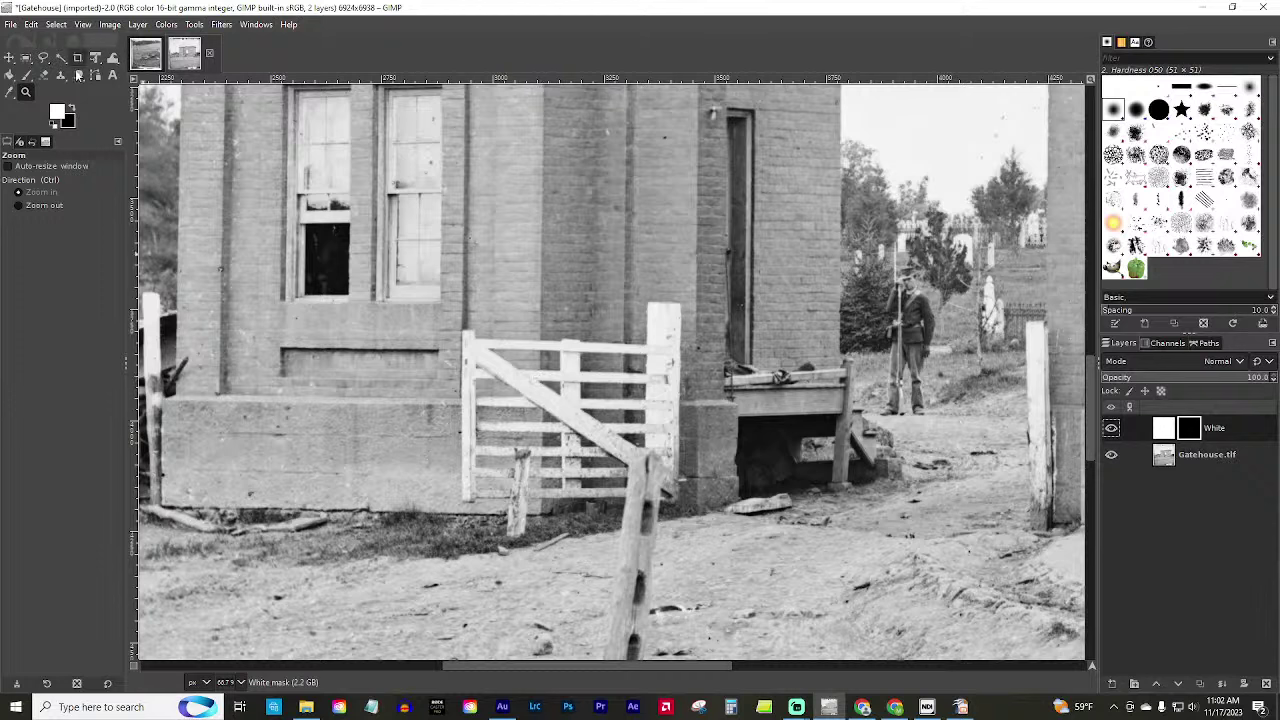
click(27, 76)
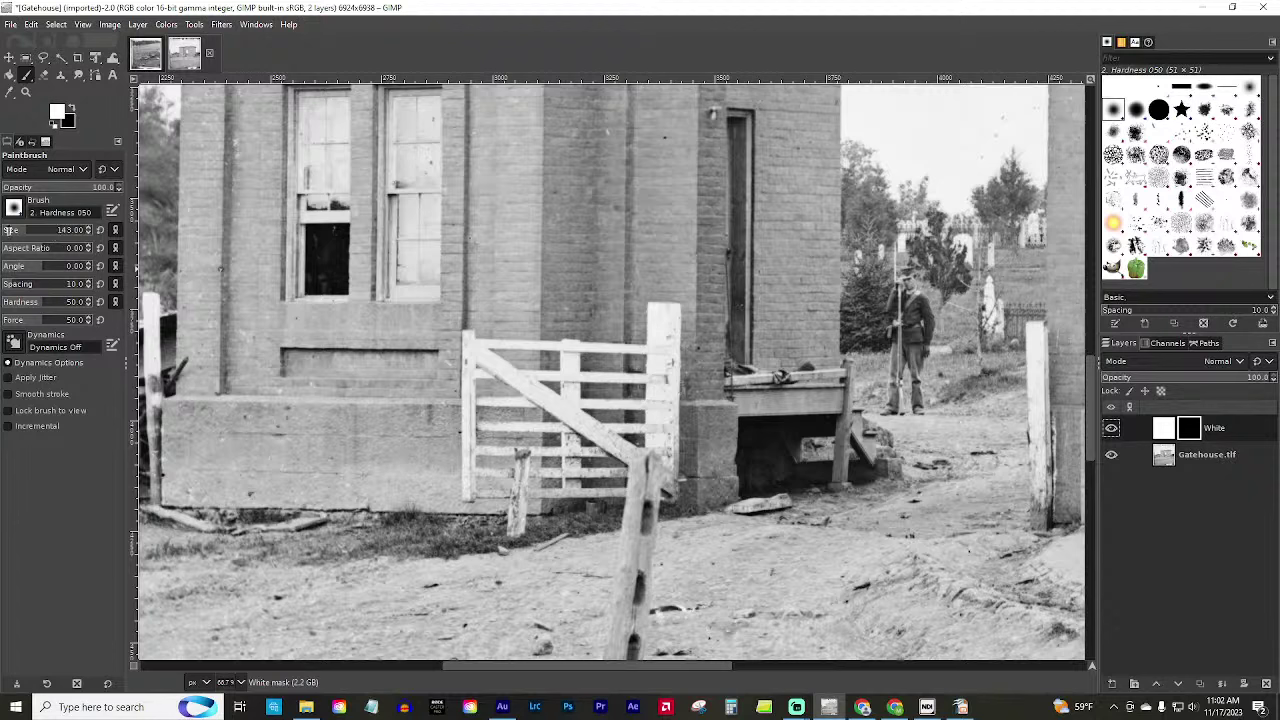
click(12, 230)
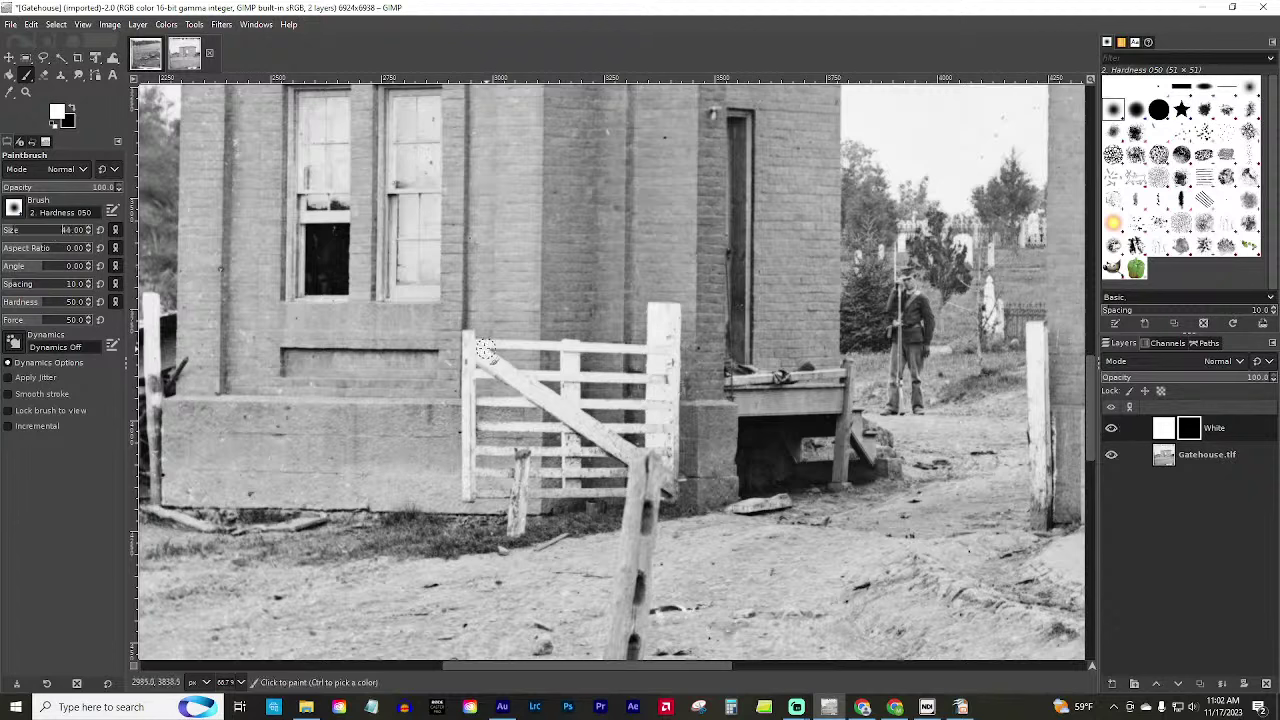
Set the White layer's blend mode to Overlay.
click(1180, 362)
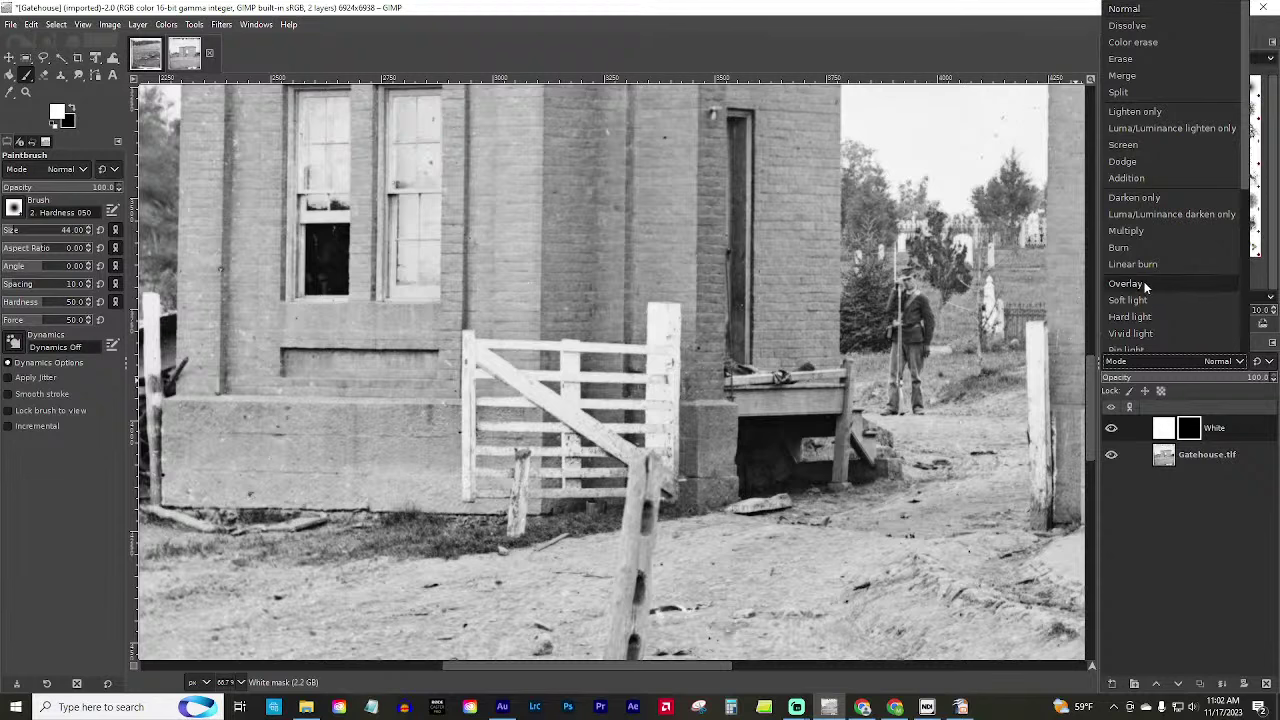
click(1146, 287)
click(1215, 365)
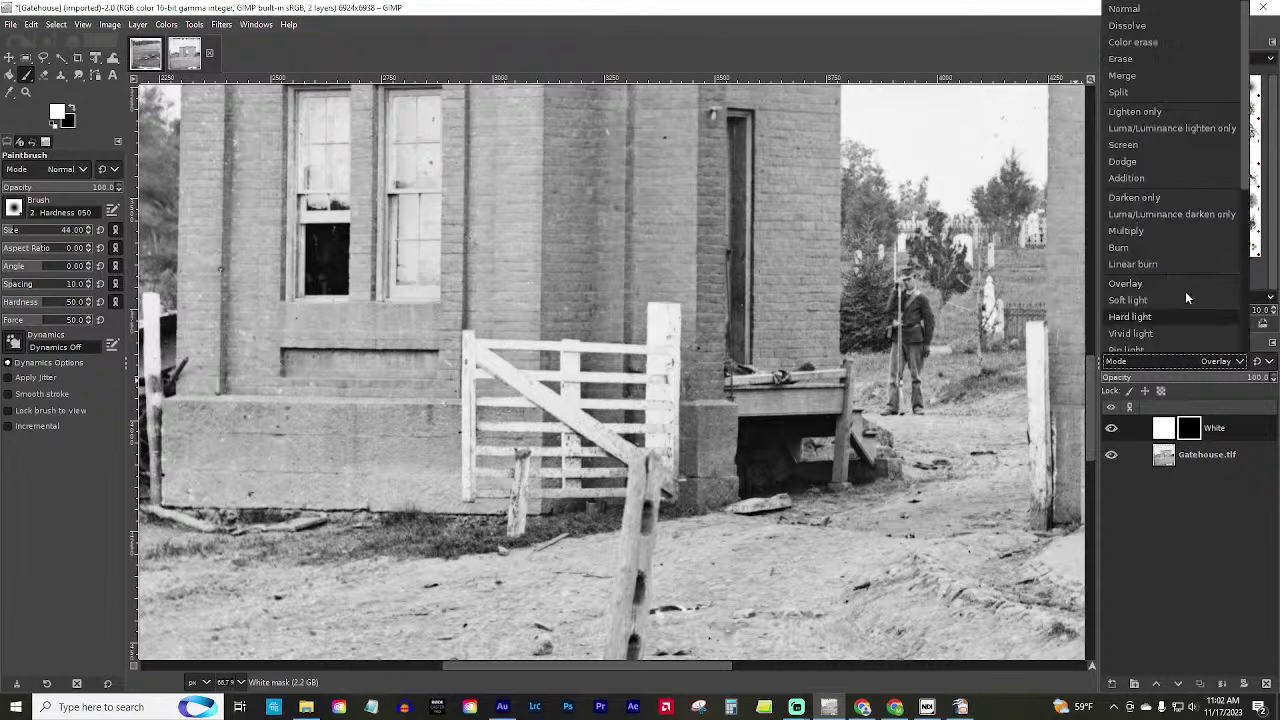
scroll(1168, 258, down, 5)
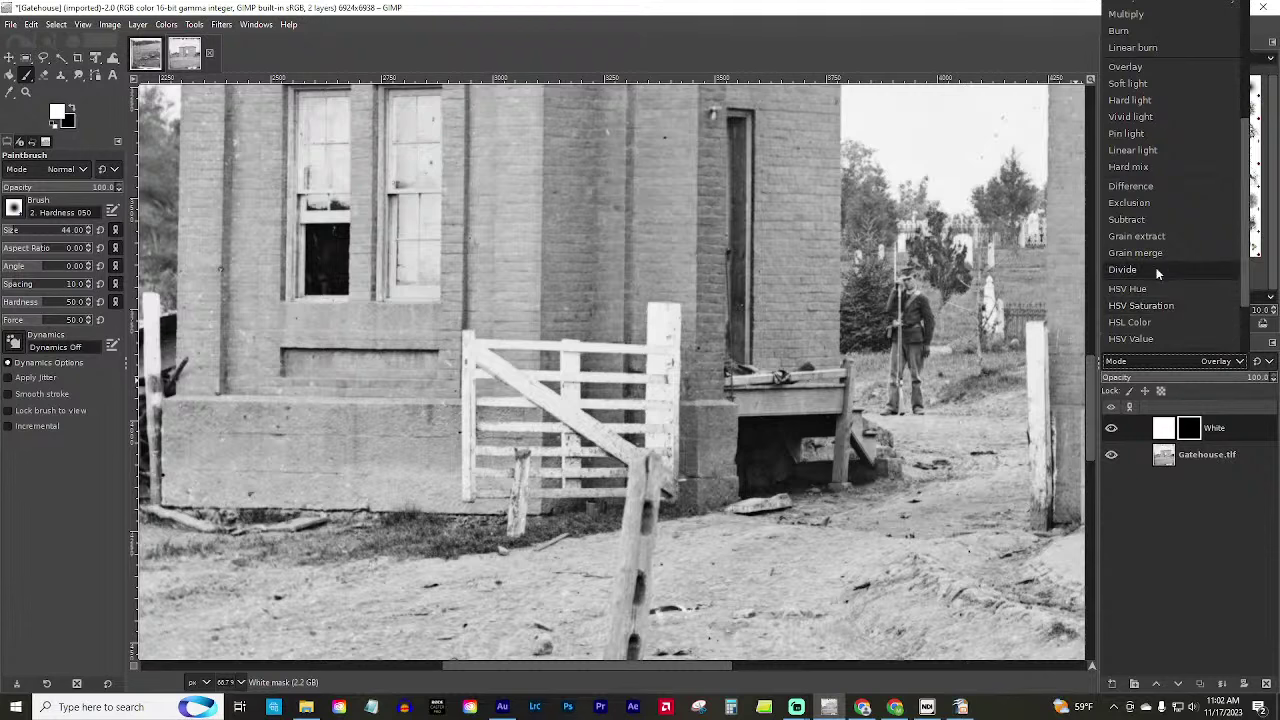
scroll(1156, 270, up, 3)
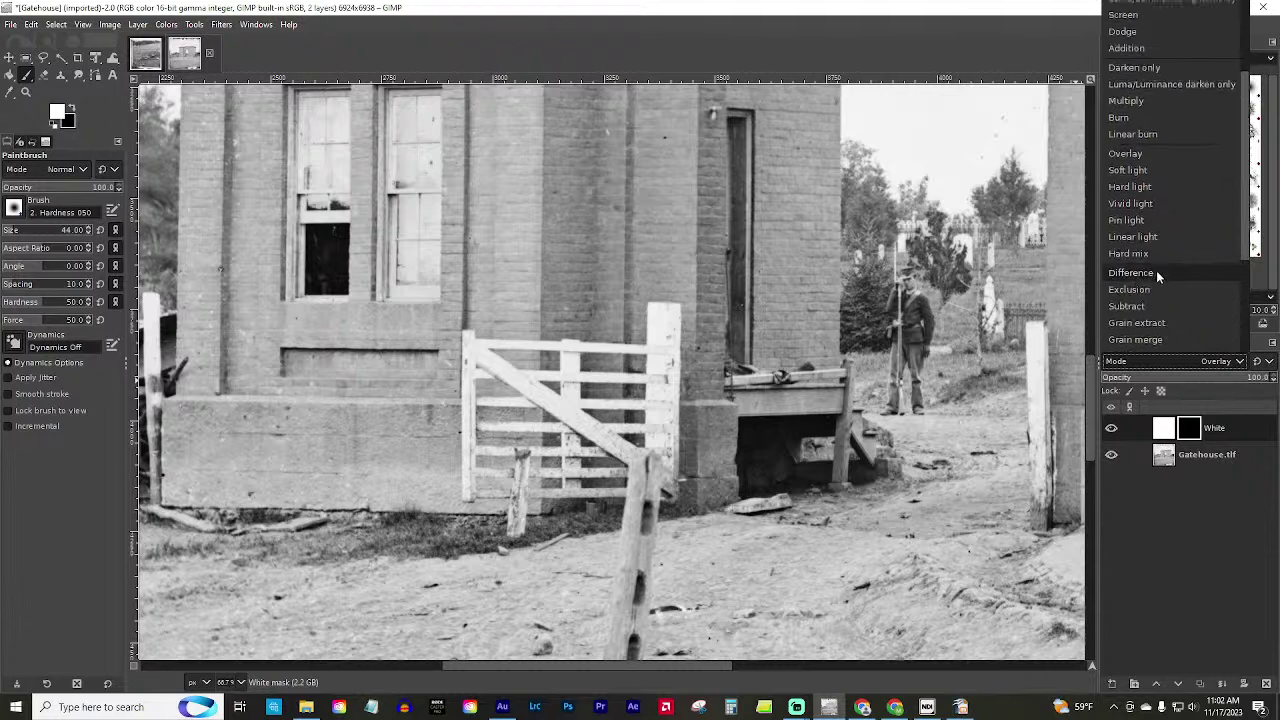
click(1125, 154)
Paint white into the mask over the gate's diagonal rail and both posts with a size-103 brush.
mouse_move(472, 346)
mouse_down()
mouse_move(624, 449)
mouse_move(570, 397)
mouse_move(570, 364)
mouse_move(566, 479)
mouse_move(587, 429)
mouse_move(572, 485)
mouse_up()
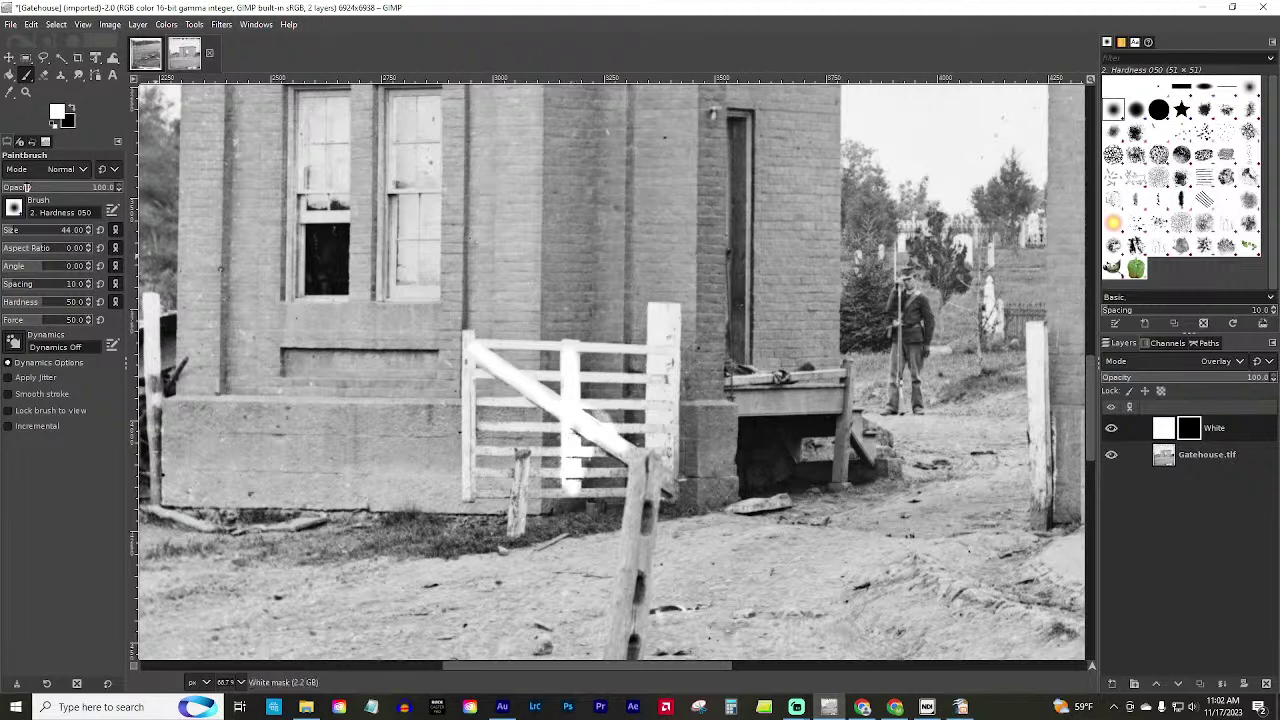
drag(18, 232, 190, 258)
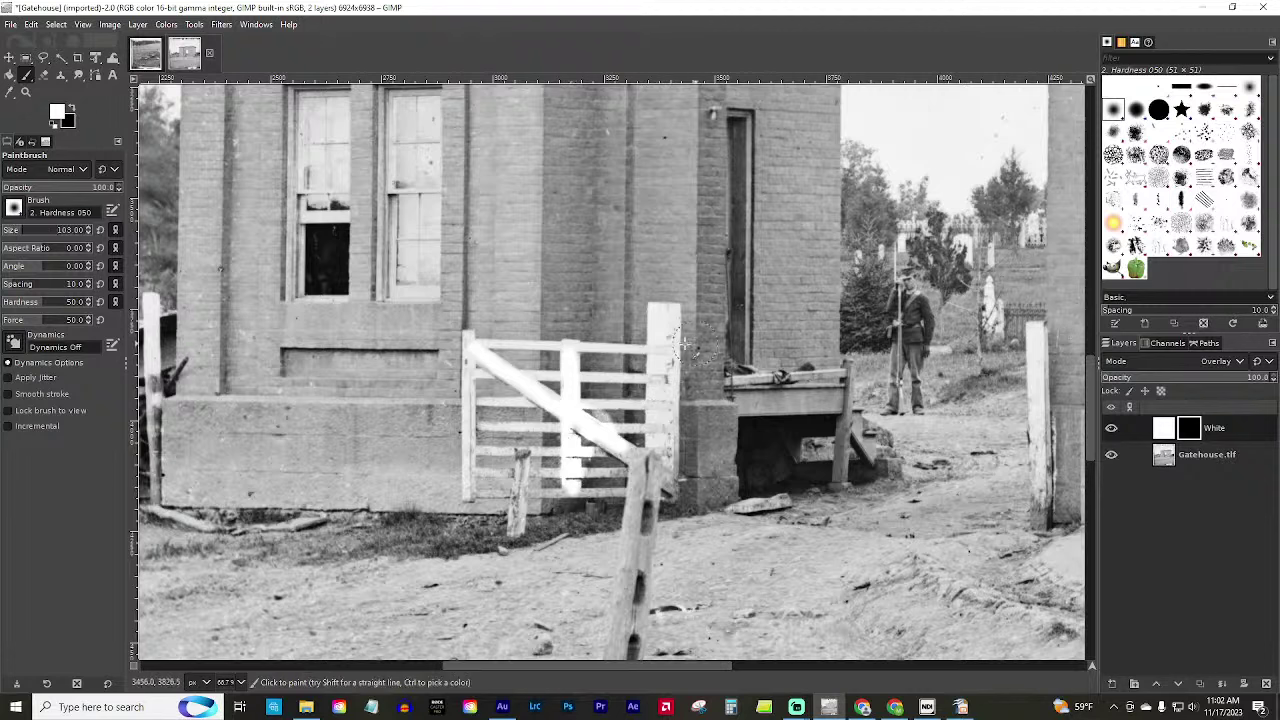
mouse_move(684, 343)
mouse_down()
mouse_move(629, 338)
mouse_move(660, 322)
mouse_move(655, 489)
mouse_move(608, 497)
mouse_move(488, 490)
mouse_move(475, 335)
mouse_move(523, 431)
mouse_move(505, 473)
mouse_move(503, 392)
mouse_move(563, 402)
mouse_move(591, 440)
mouse_move(645, 391)
mouse_move(650, 362)
mouse_move(488, 368)
mouse_move(577, 410)
mouse_move(545, 472)
mouse_move(633, 472)
mouse_move(618, 430)
mouse_move(640, 468)
mouse_up()
drag(658, 458, 651, 411)
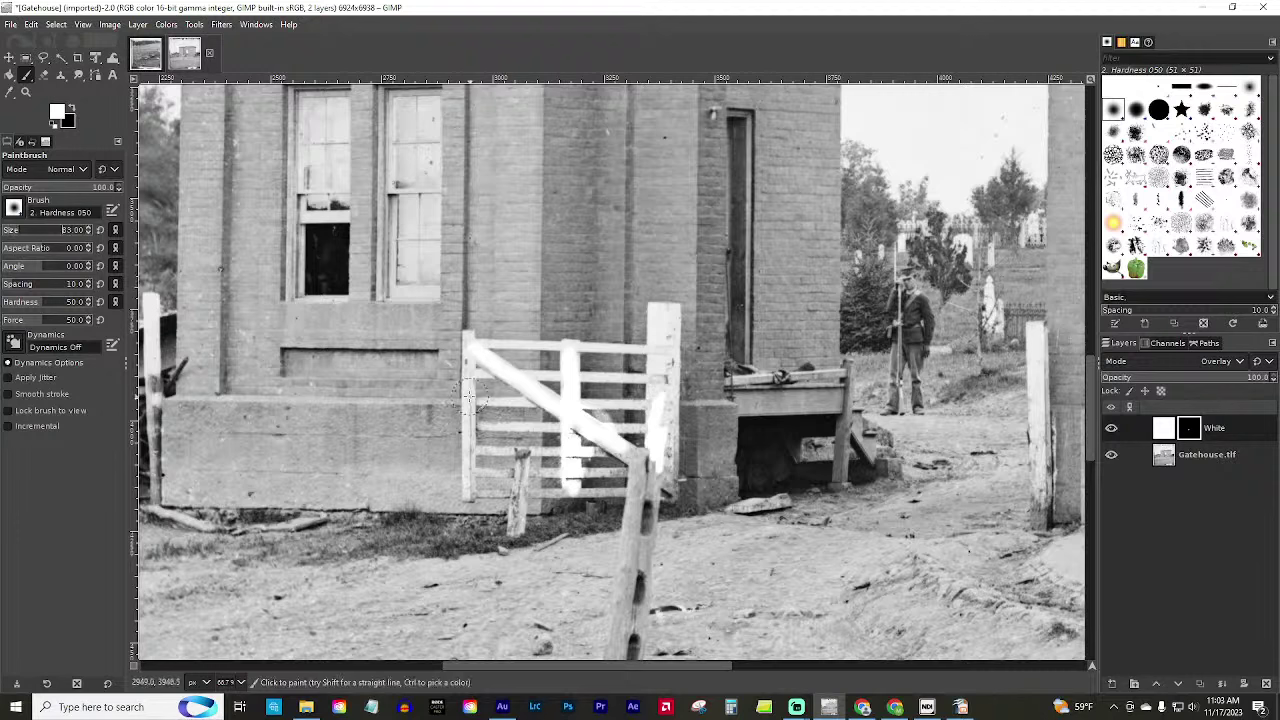
drag(468, 397, 466, 495)
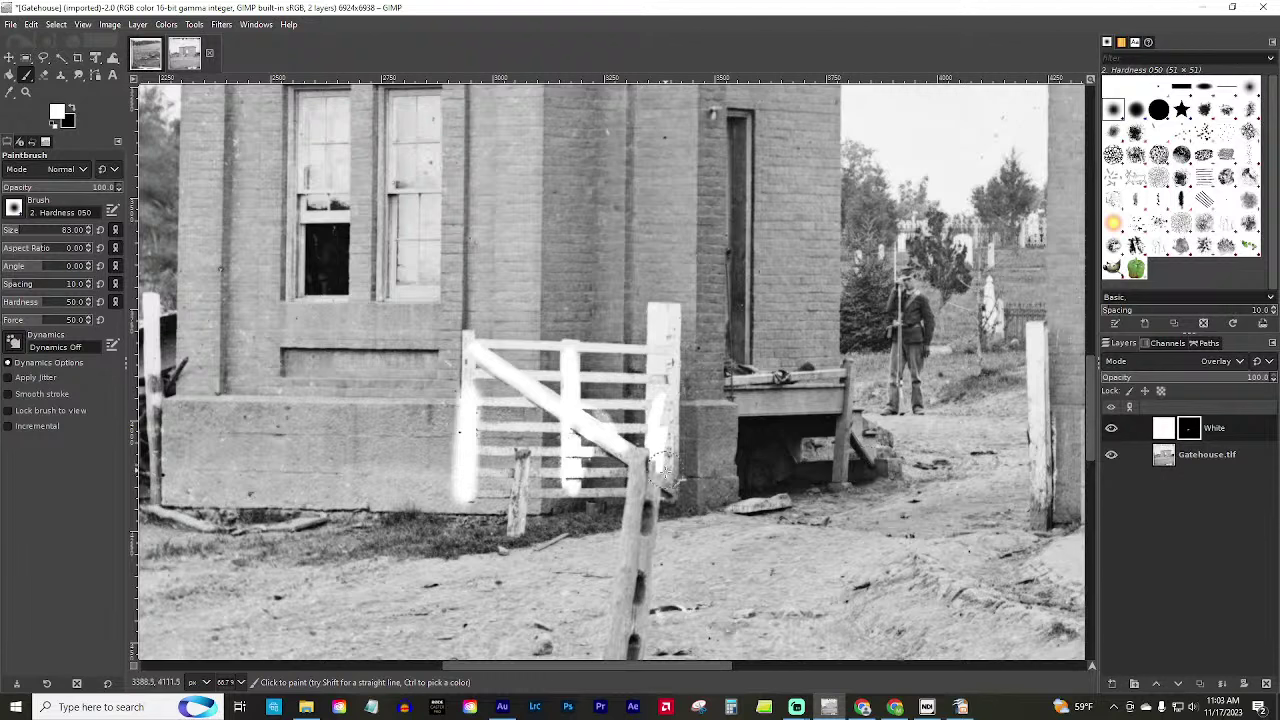
mouse_move(665, 470)
mouse_down()
mouse_move(666, 482)
mouse_move(664, 328)
mouse_up()
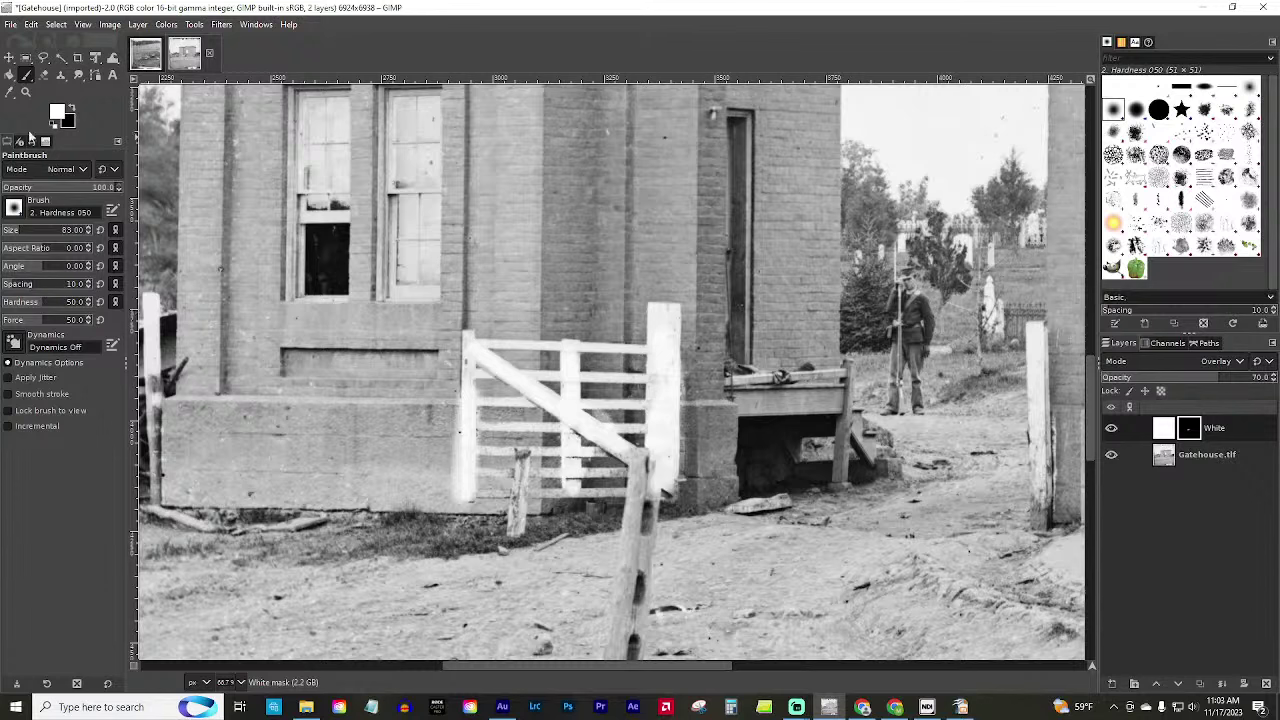
Zoom in on the gate's left post and paint out the white spill in black, brush size 30.
click(26, 92)
click(400, 448)
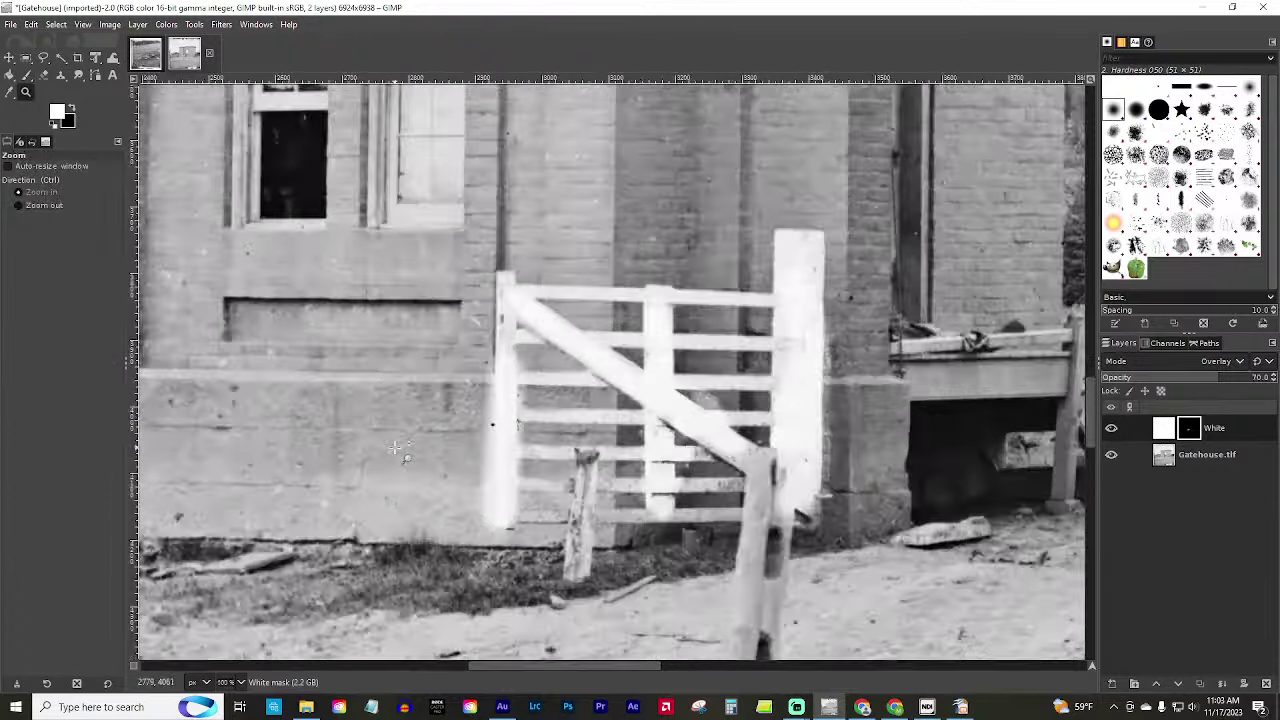
click(400, 448)
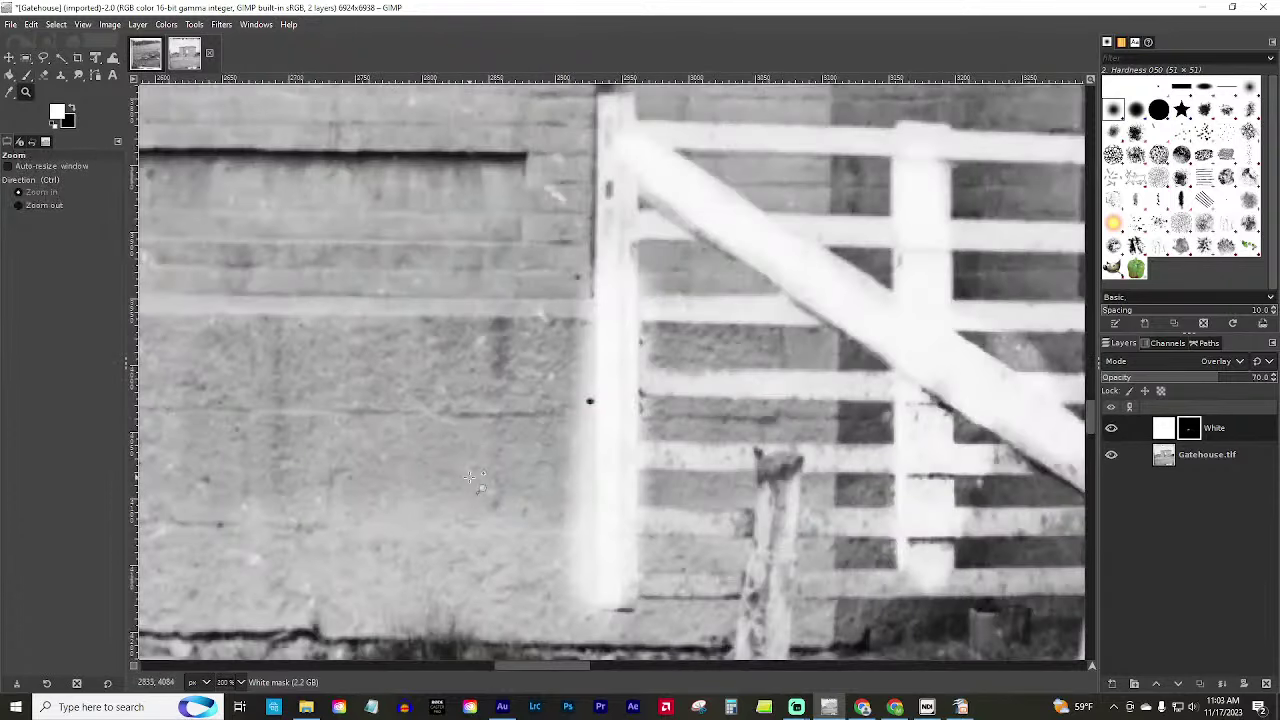
click(27, 75)
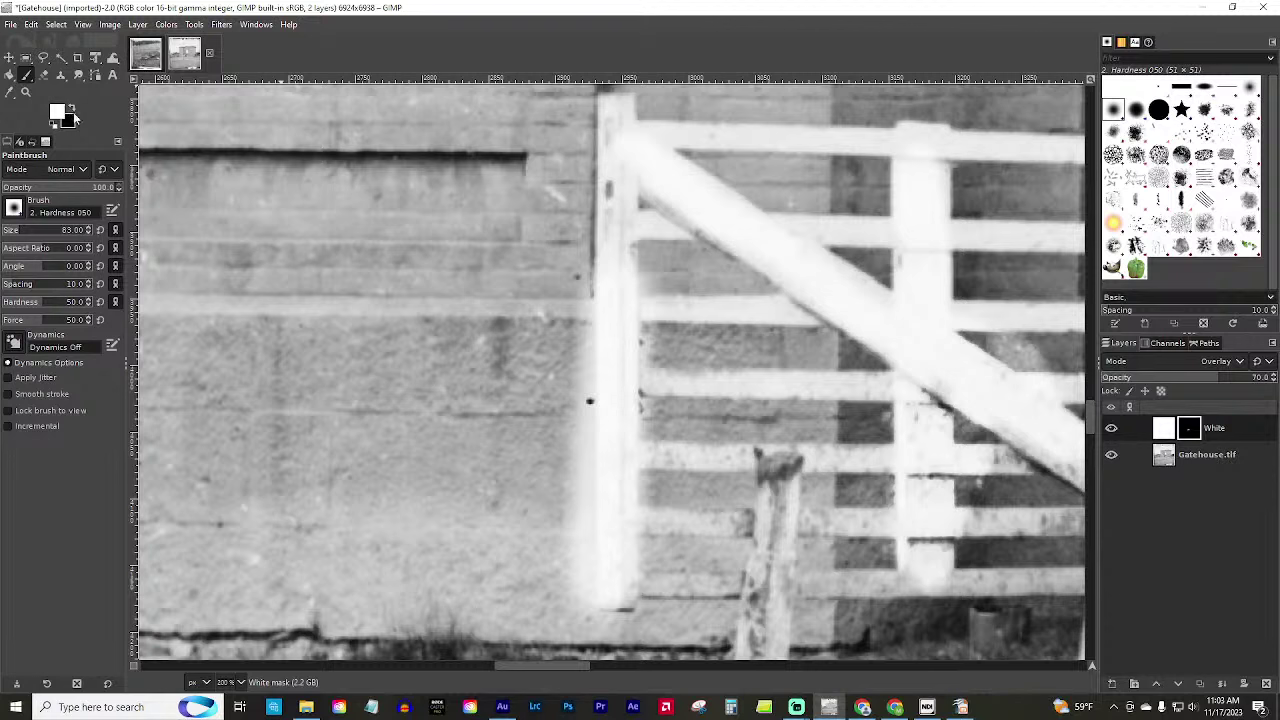
click(72, 108)
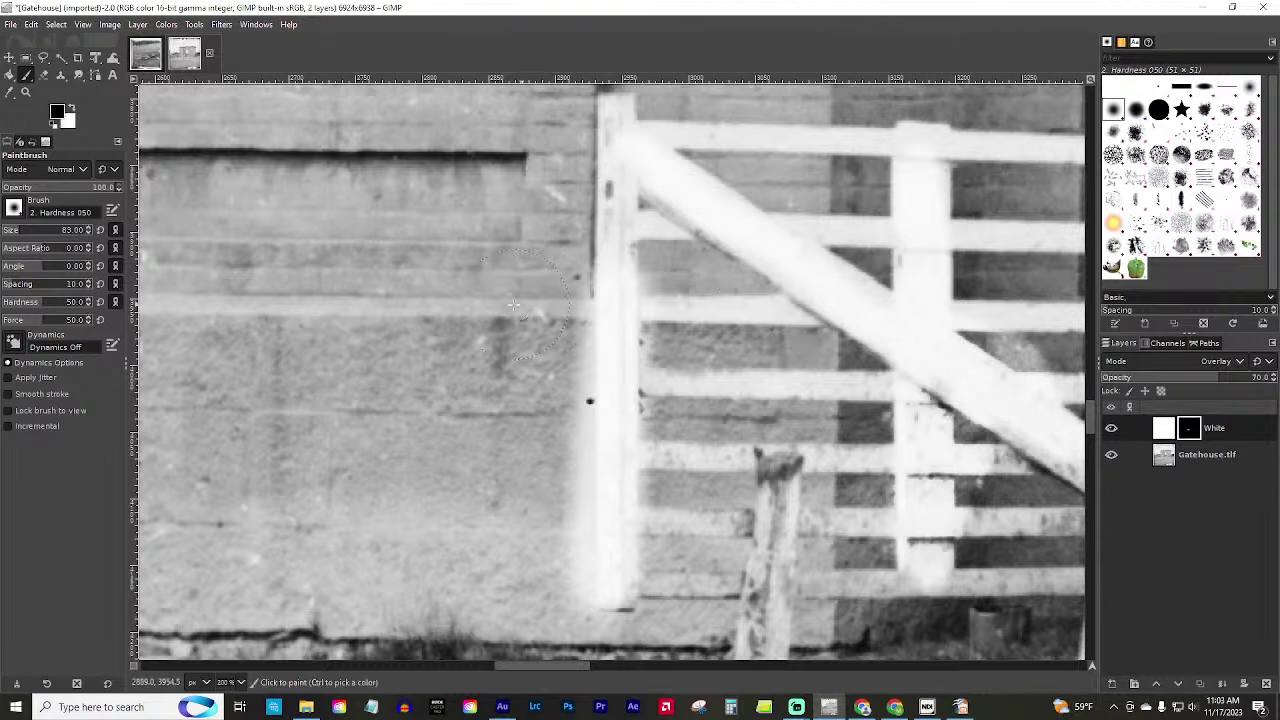
click(13, 230)
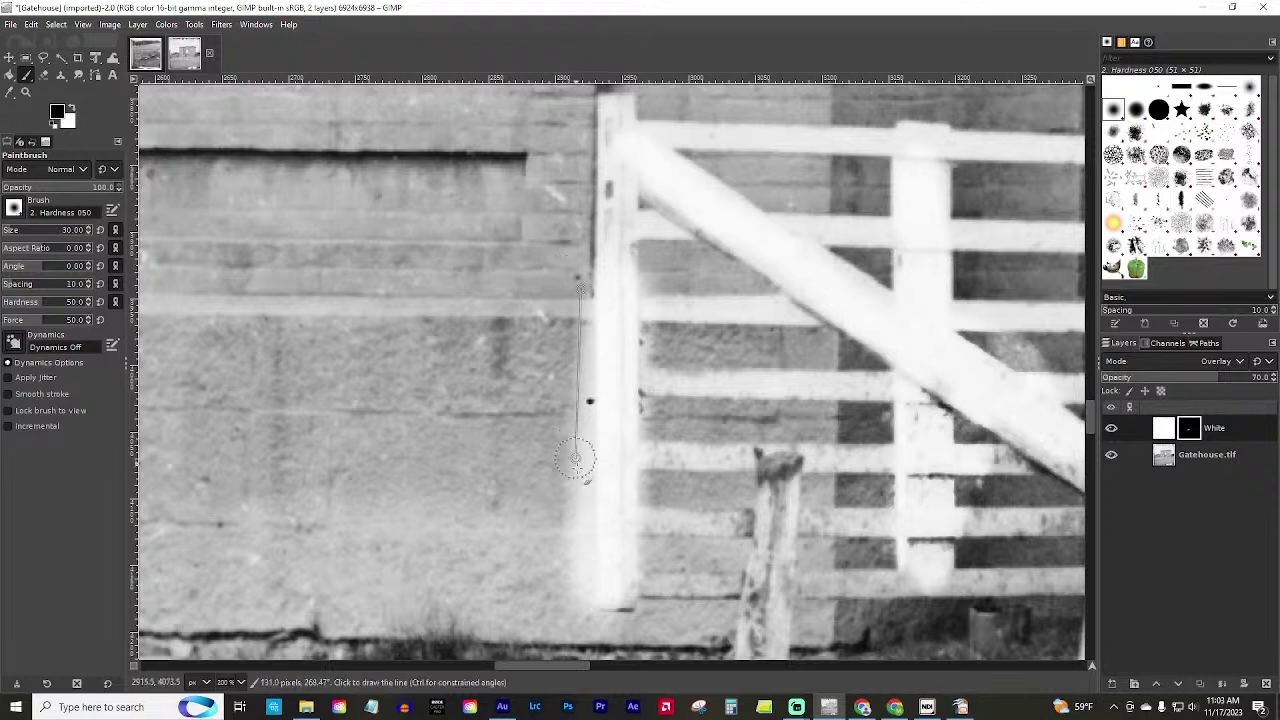
key(ctrl+z)
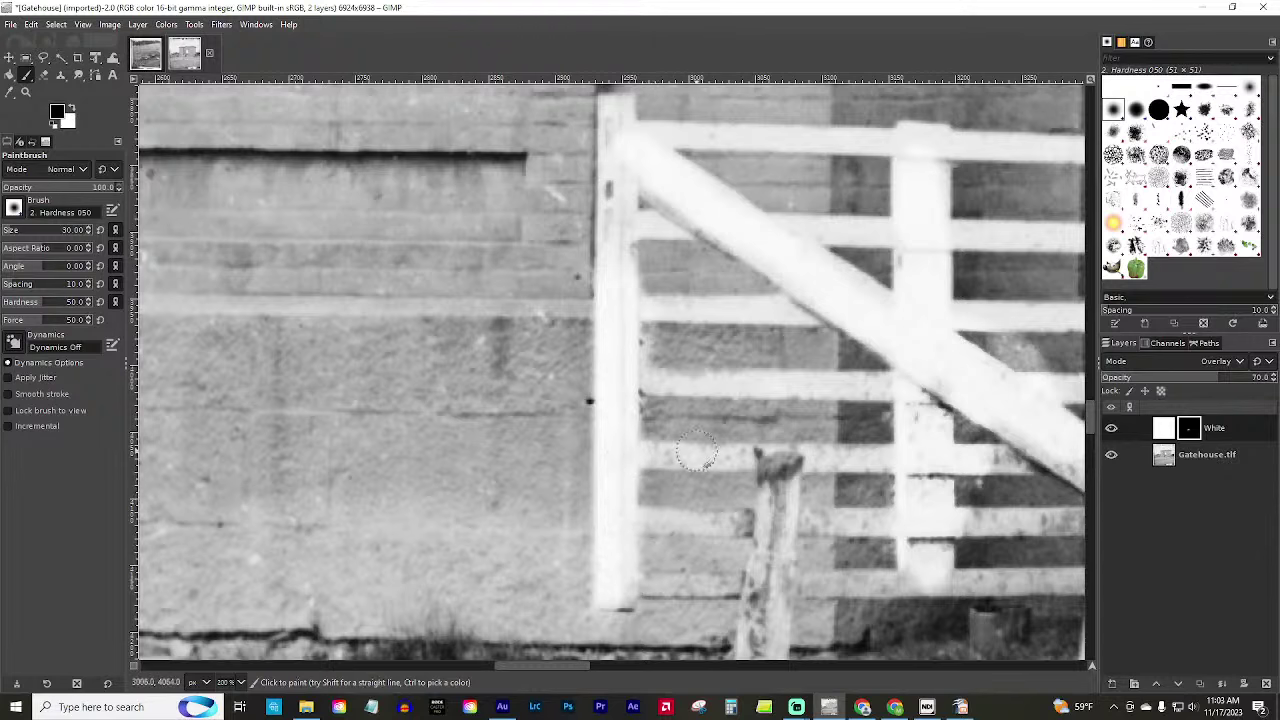
Scroll back over the gatehouse view and make white the painting colour again.
scroll(697, 453, down, 3)
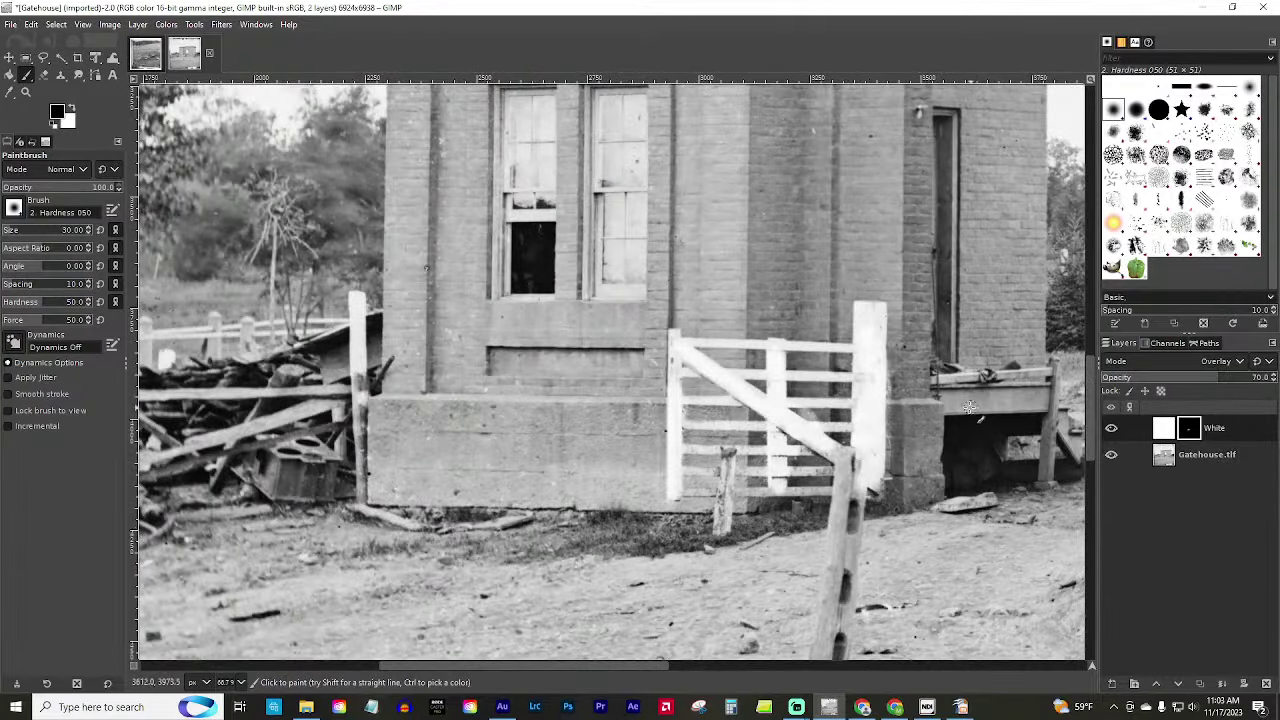
scroll(987, 383, down, 3)
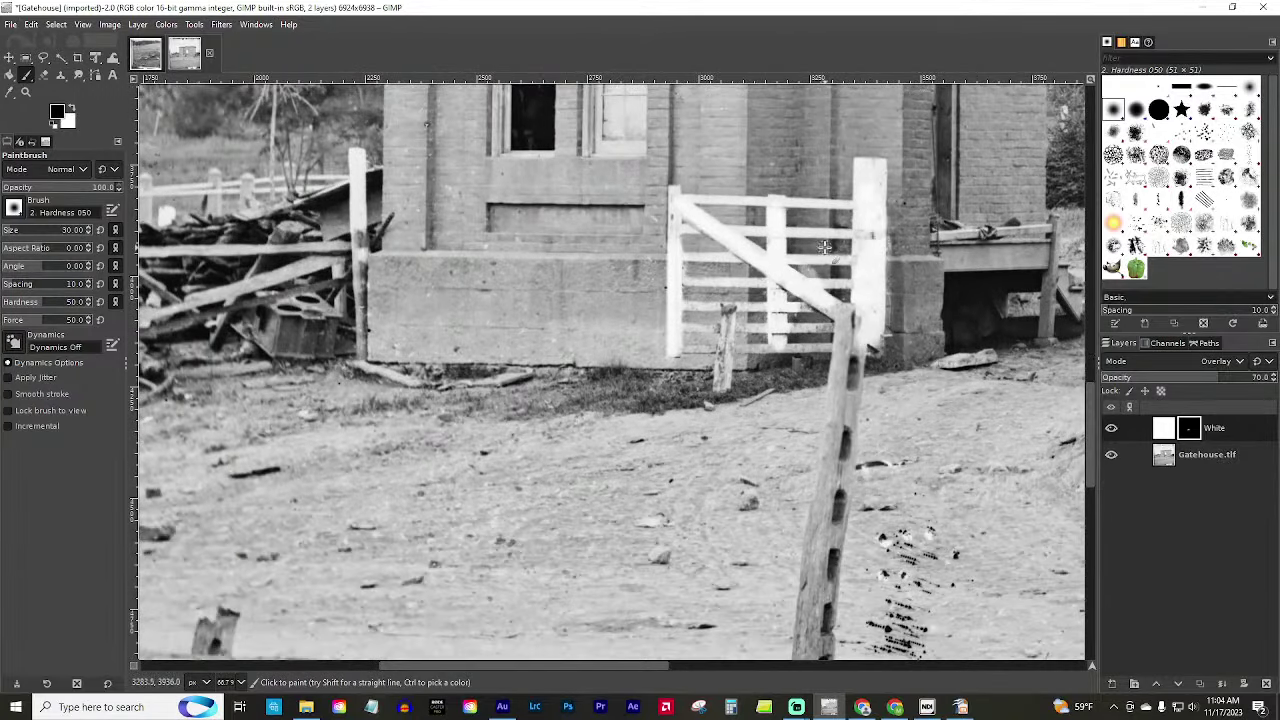
scroll(648, 668, right, 3)
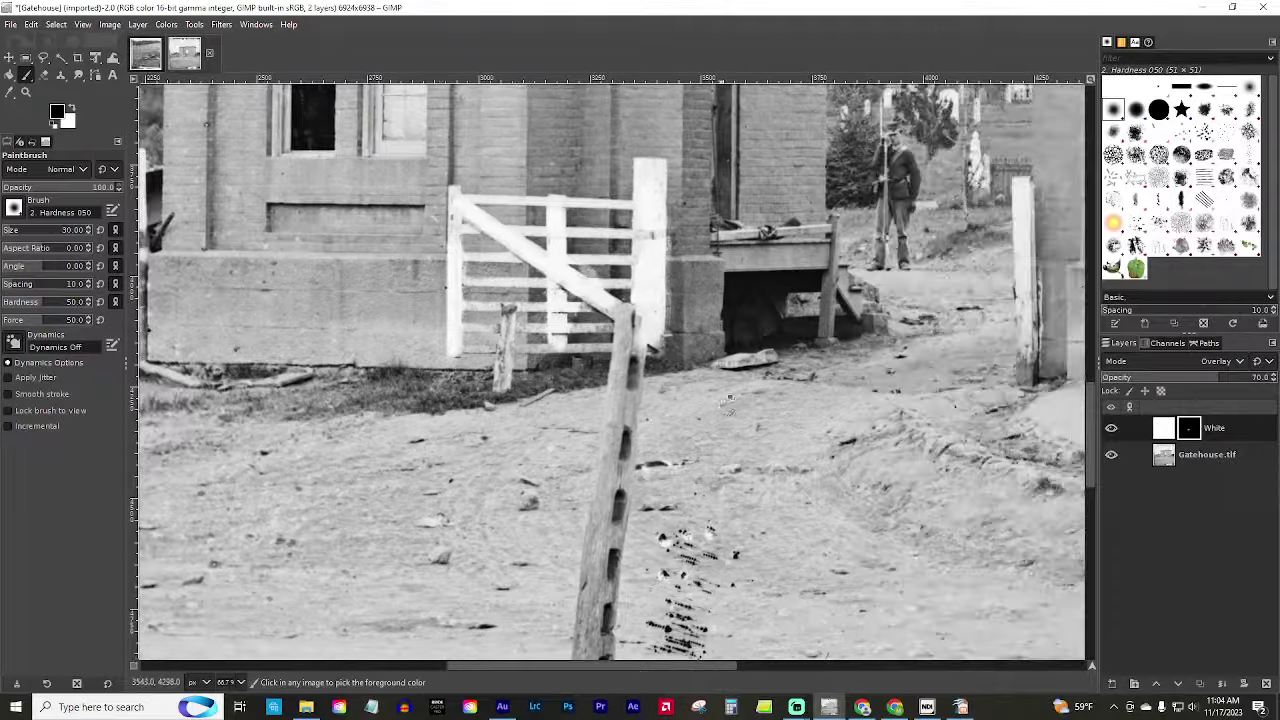
scroll(648, 668, down, 4)
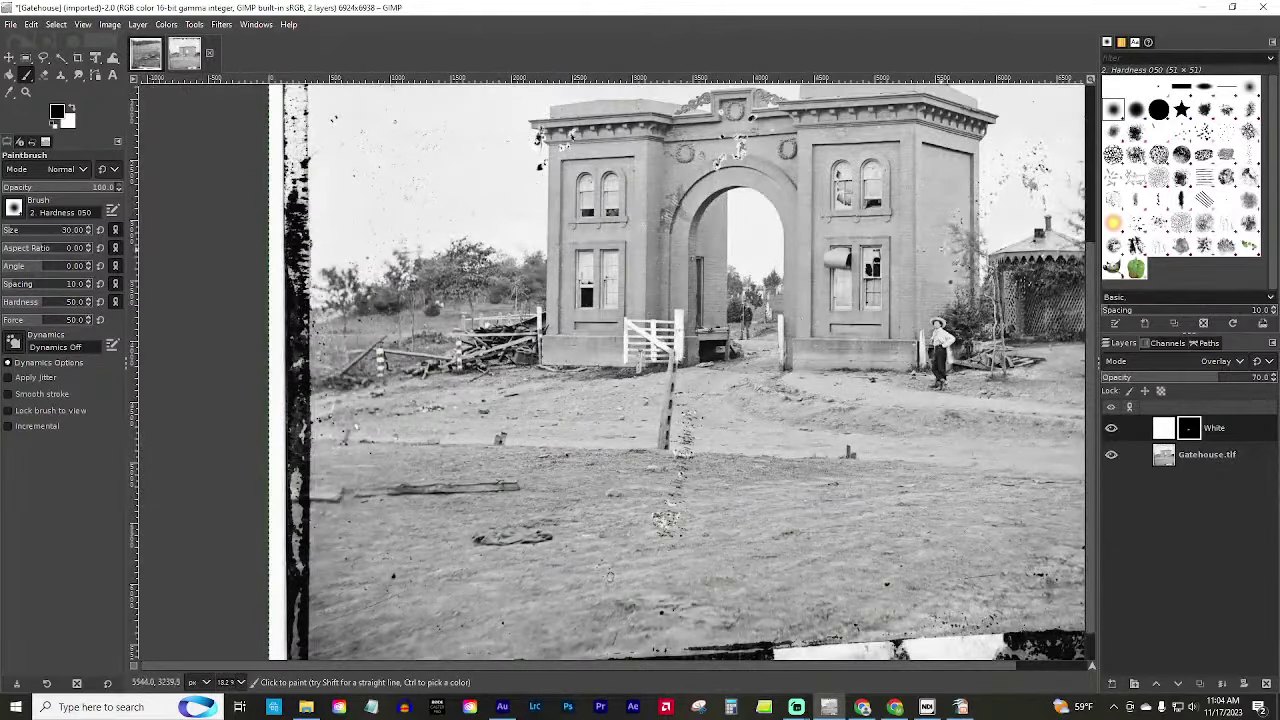
scroll(962, 338, up, 3)
scroll(962, 338, down, 3)
click(71, 108)
Set the foreground colour to brick red de4a4a.
click(138, 24)
mouse_move(166, 24)
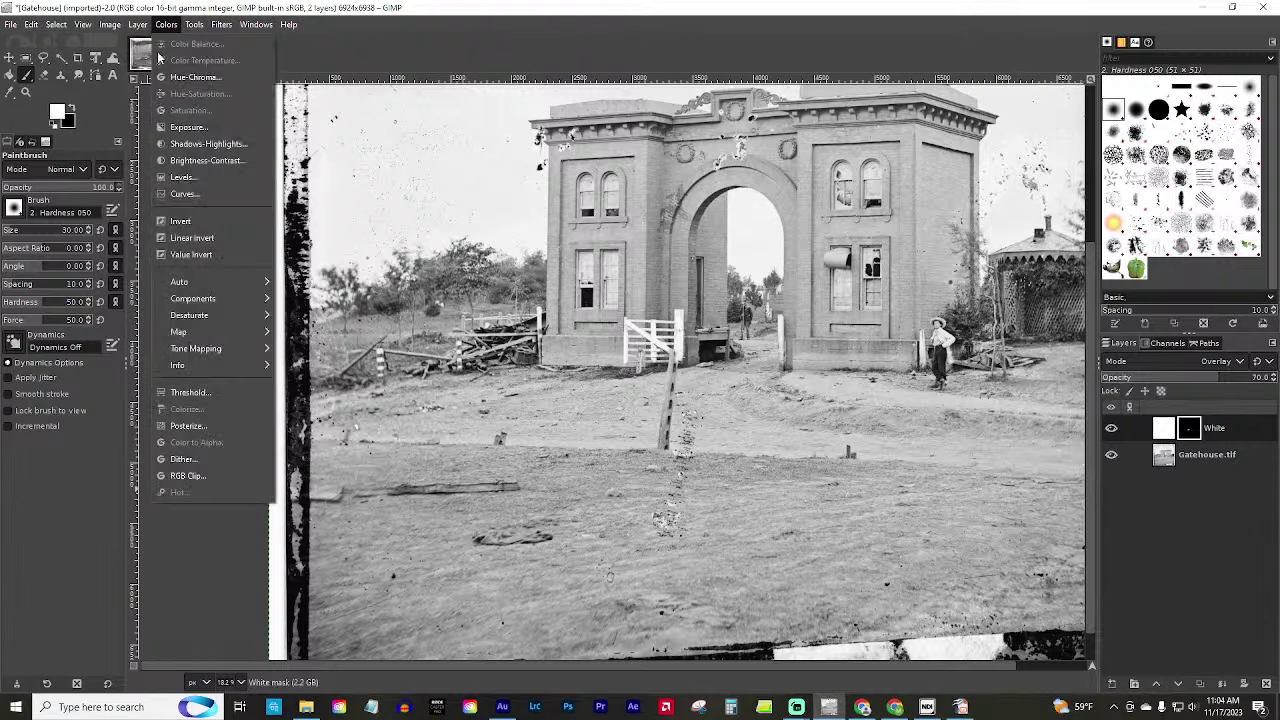
click(57, 116)
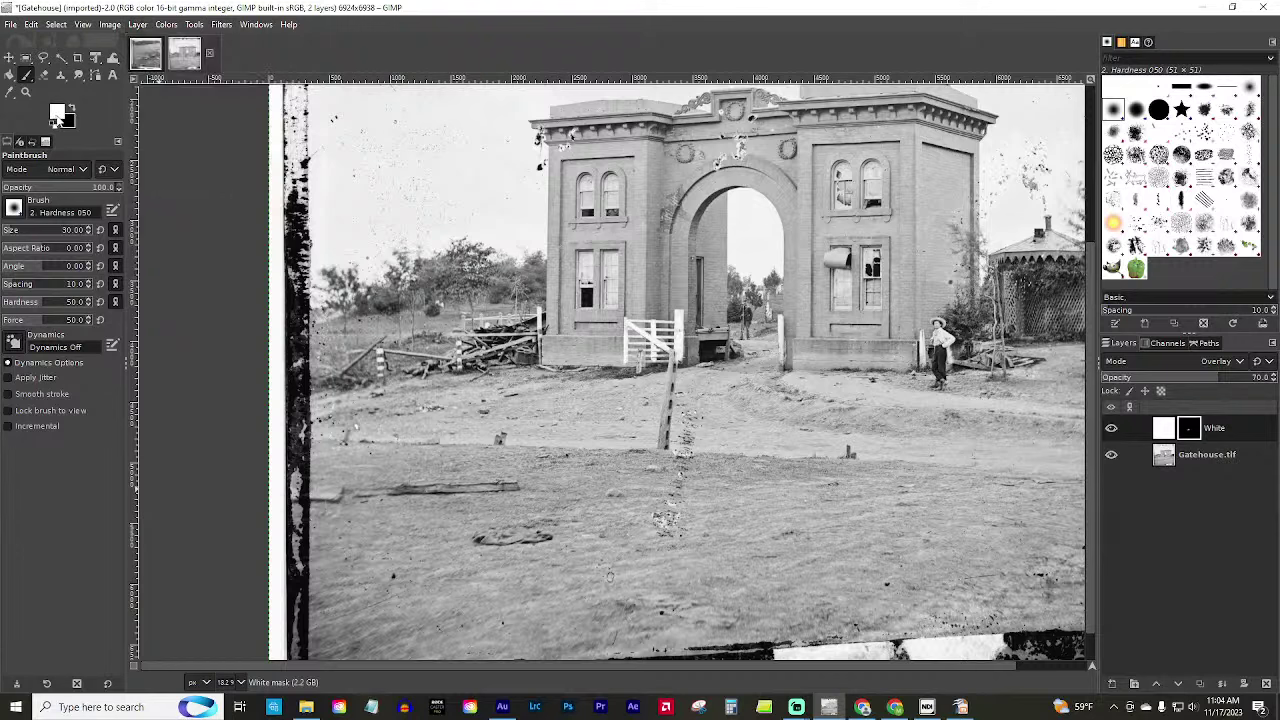
click(60, 117)
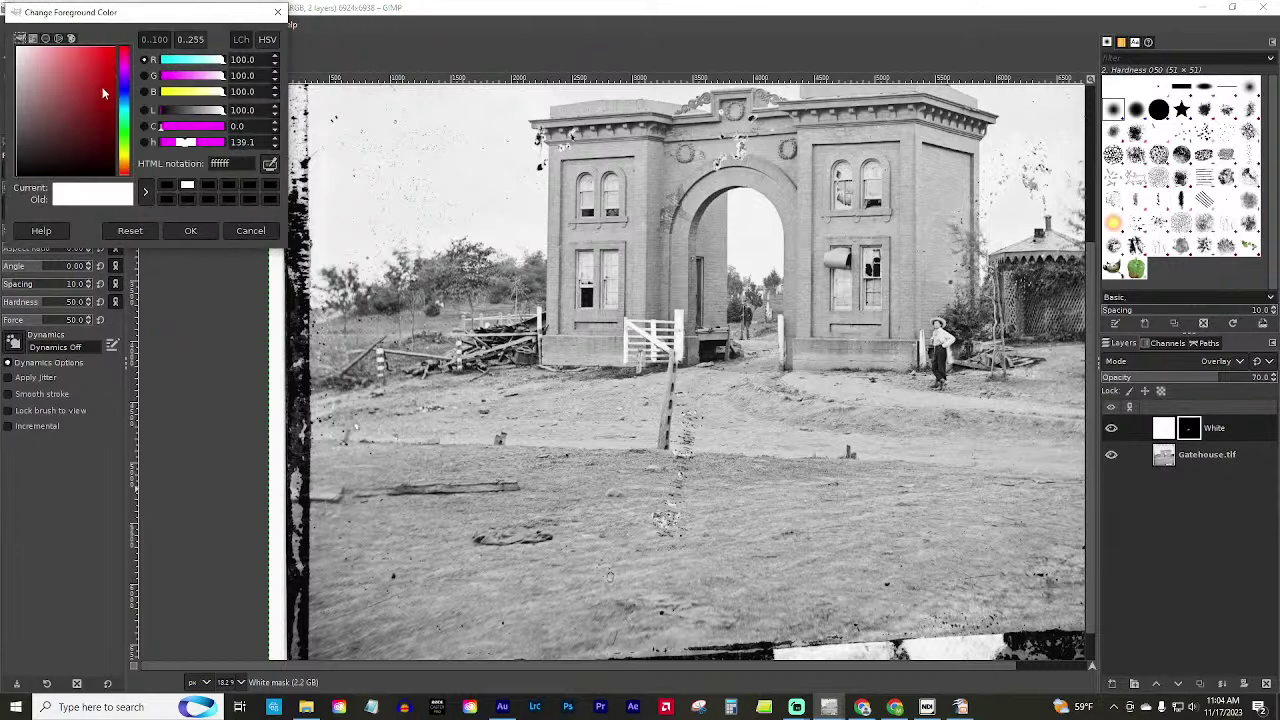
click(98, 91)
drag(88, 91, 72, 89)
click(217, 62)
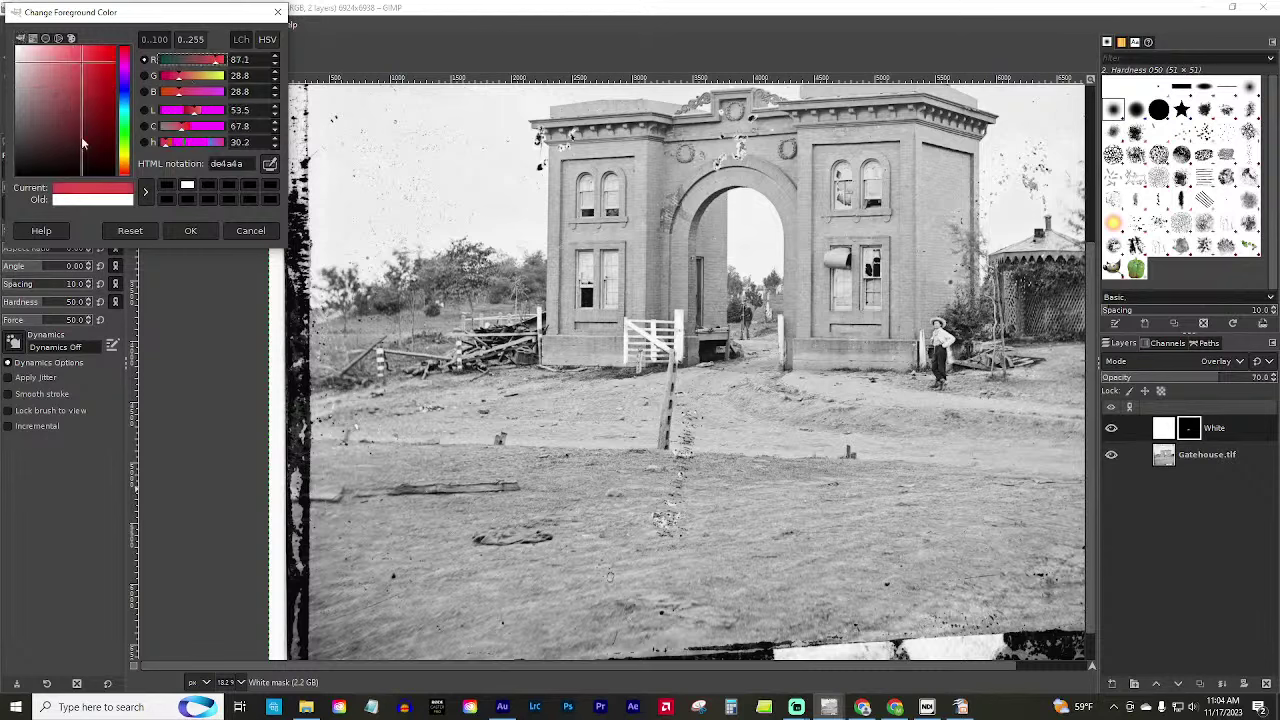
click(191, 231)
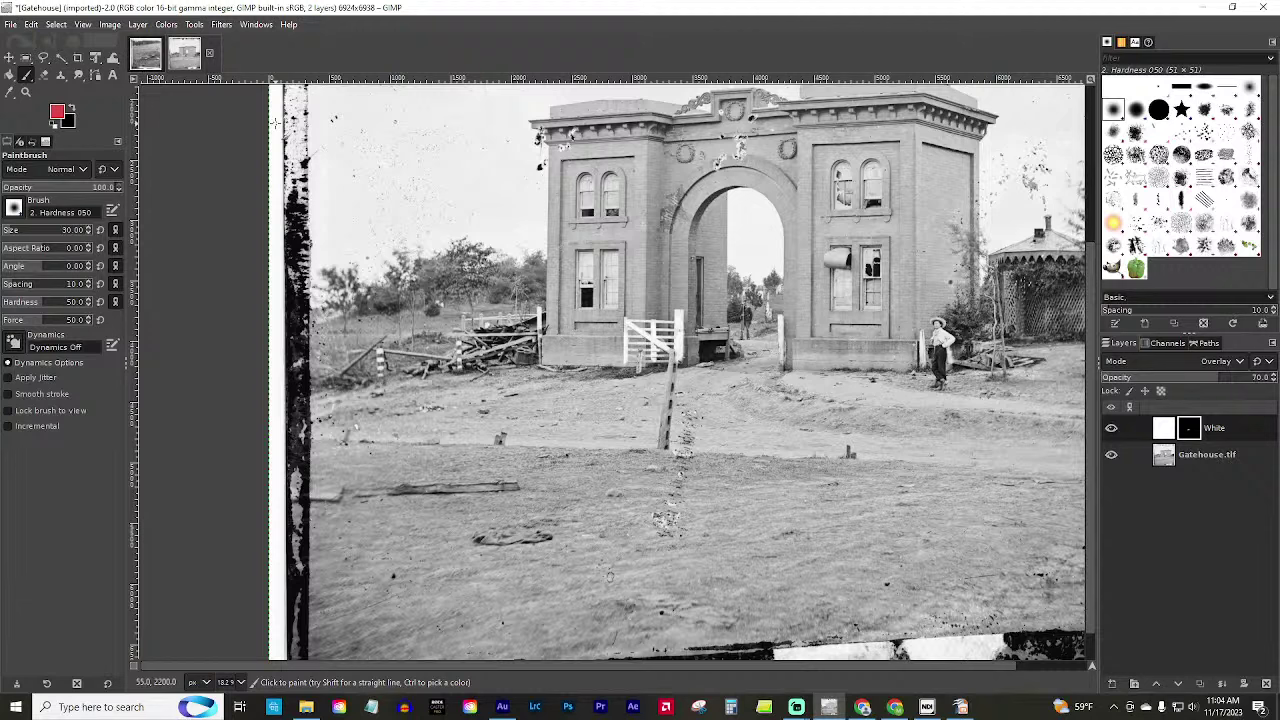
Create a red-filled Brick layer with a black mask in Overlay mode, then reset colours with white foreground.
key(shift+ctrl+n)
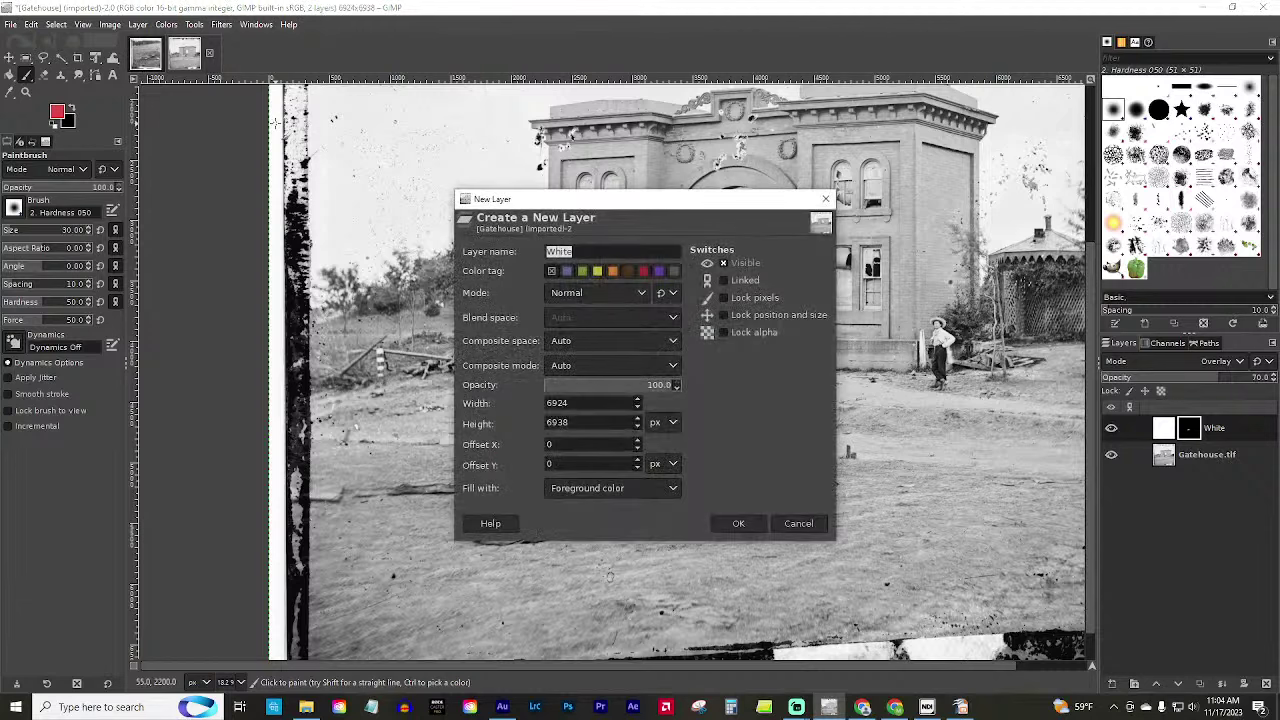
text(Brick)
key(Return)
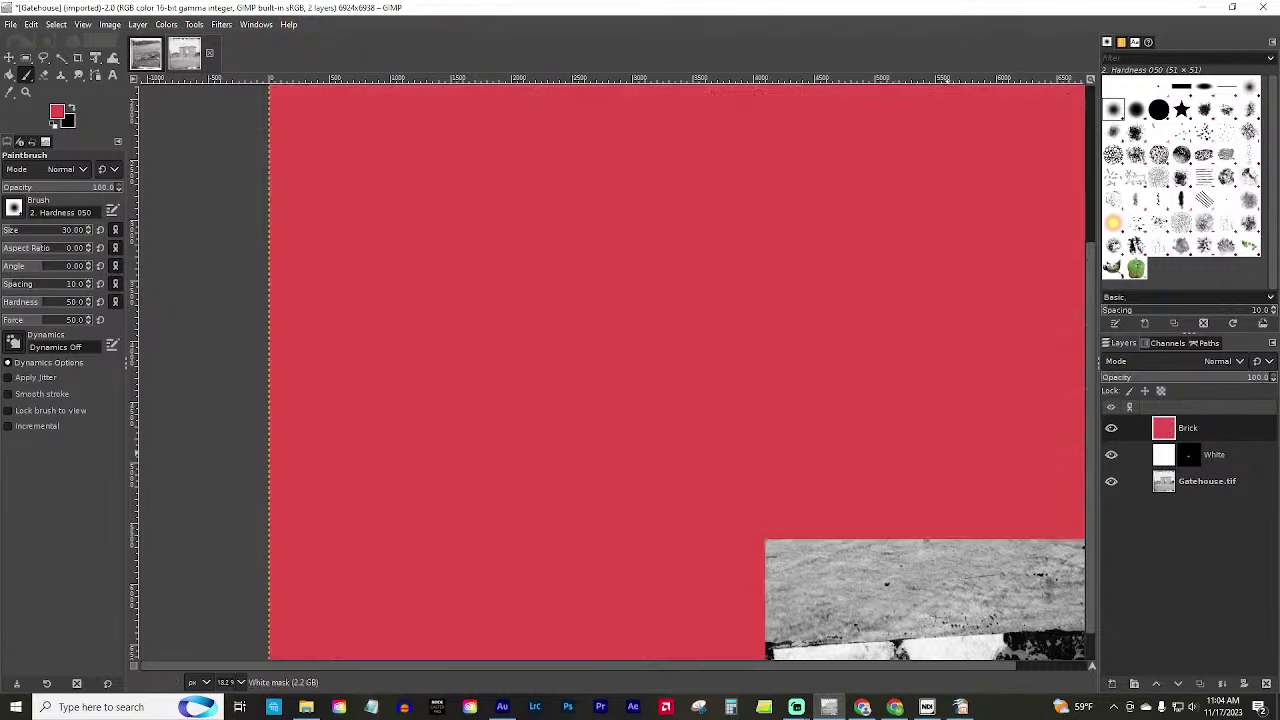
right_click(1216, 428)
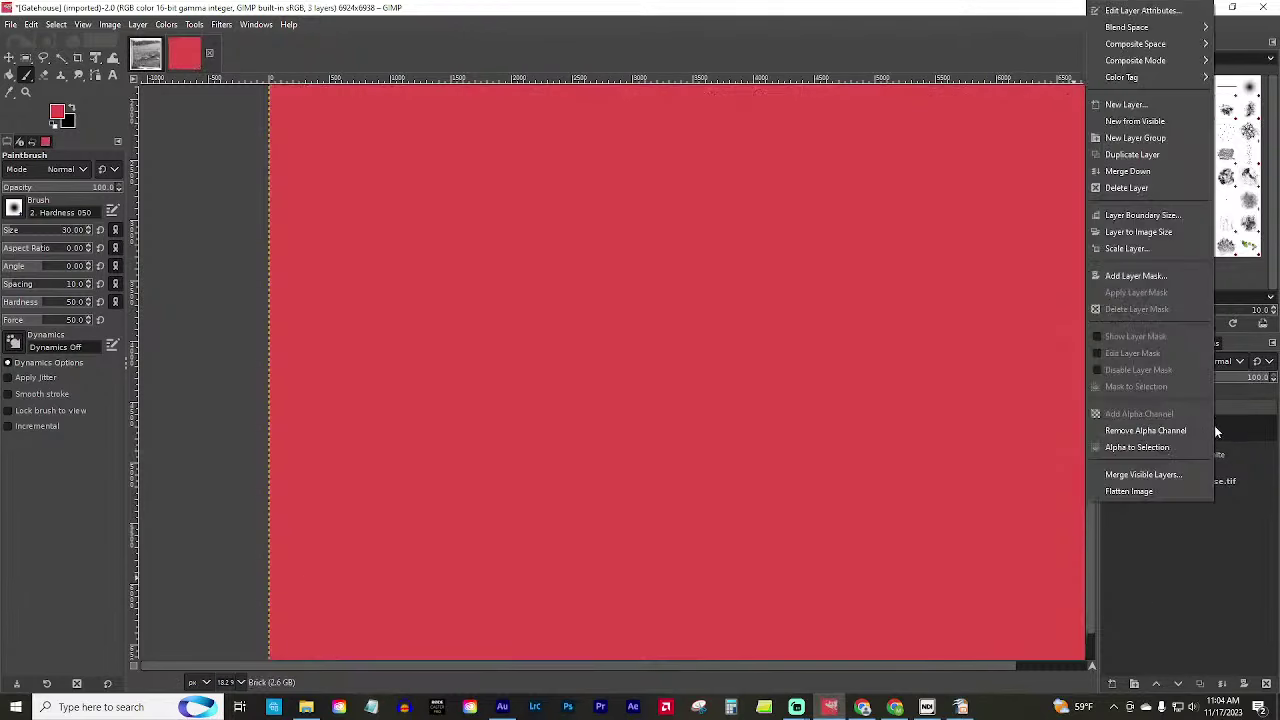
click(1120, 275)
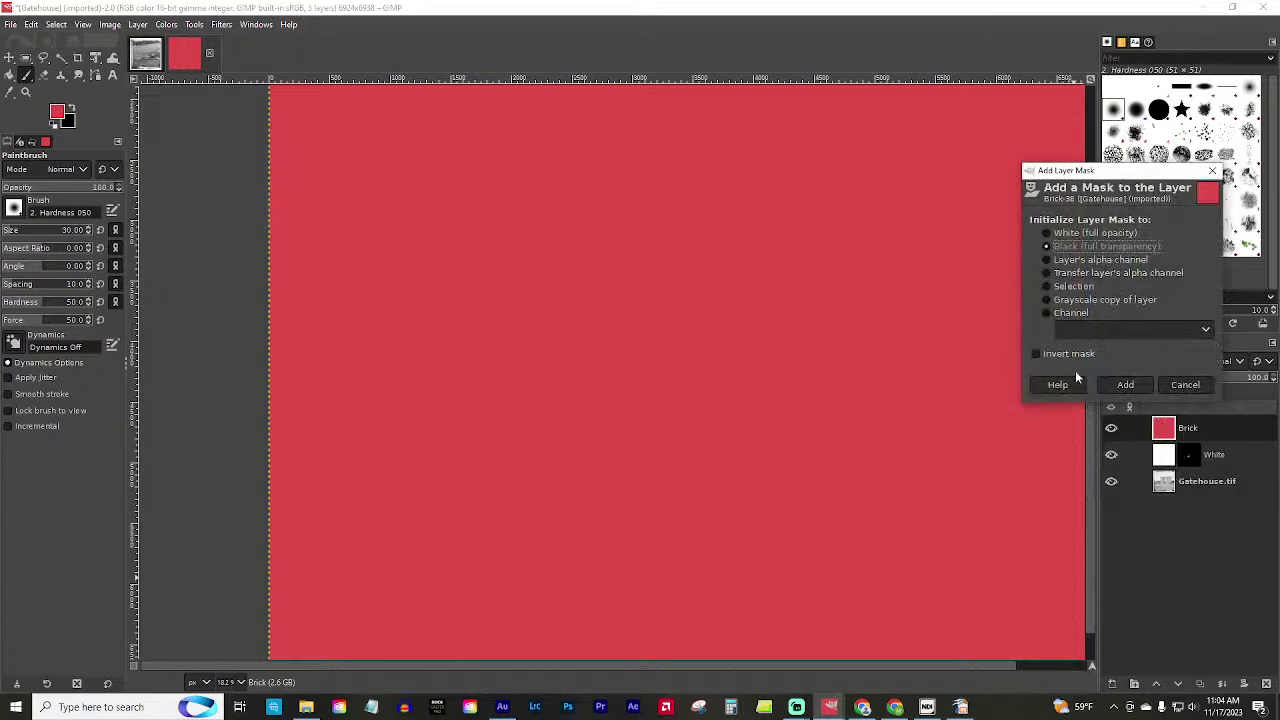
click(1125, 384)
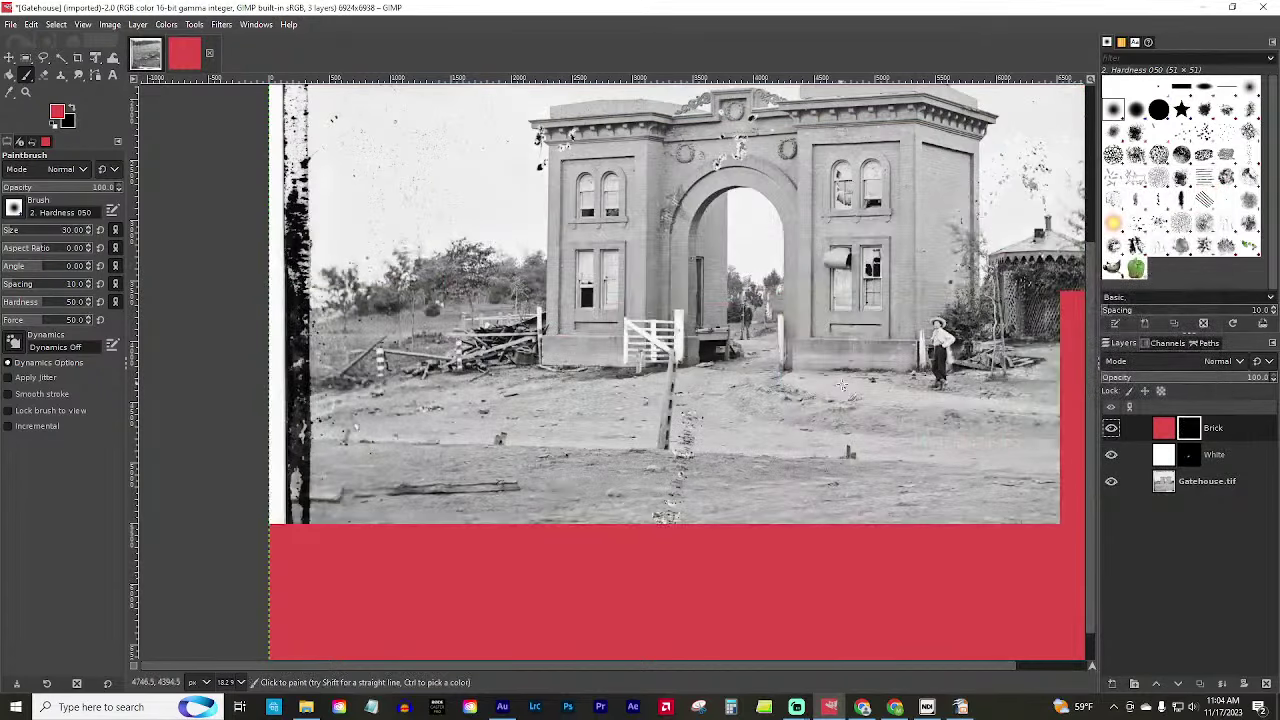
scroll(700, 370, up, 2)
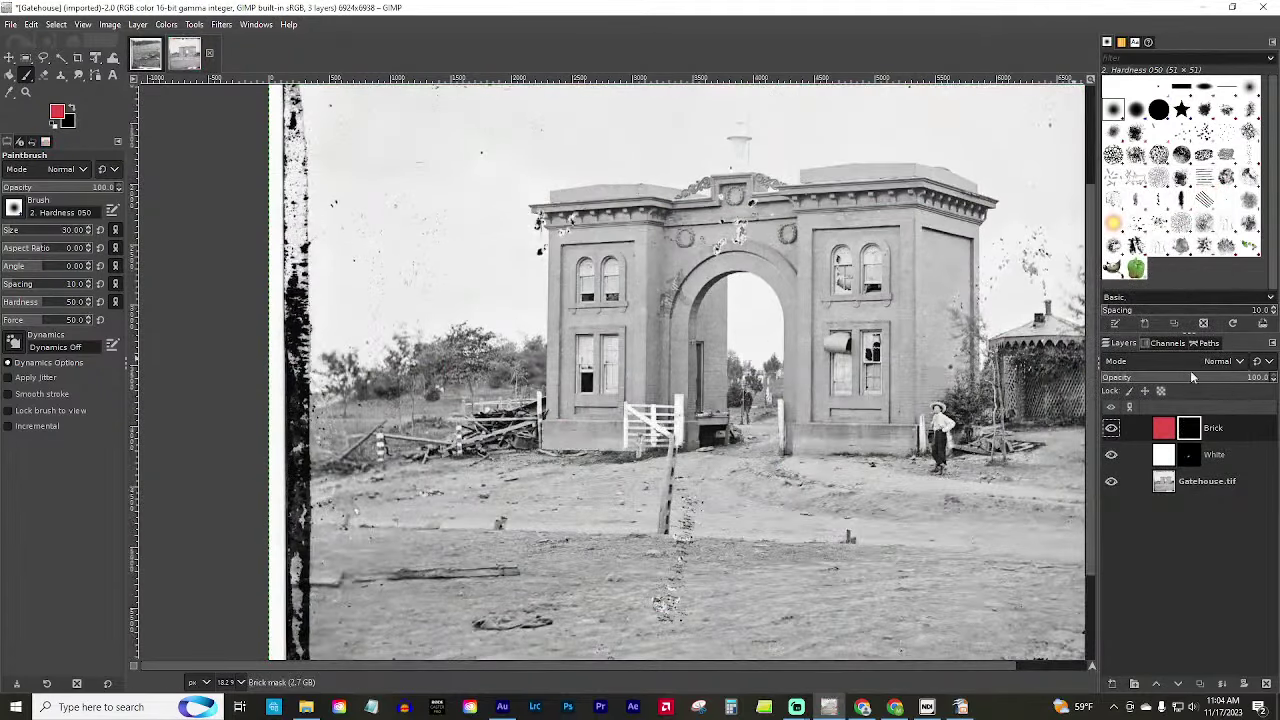
click(1163, 361)
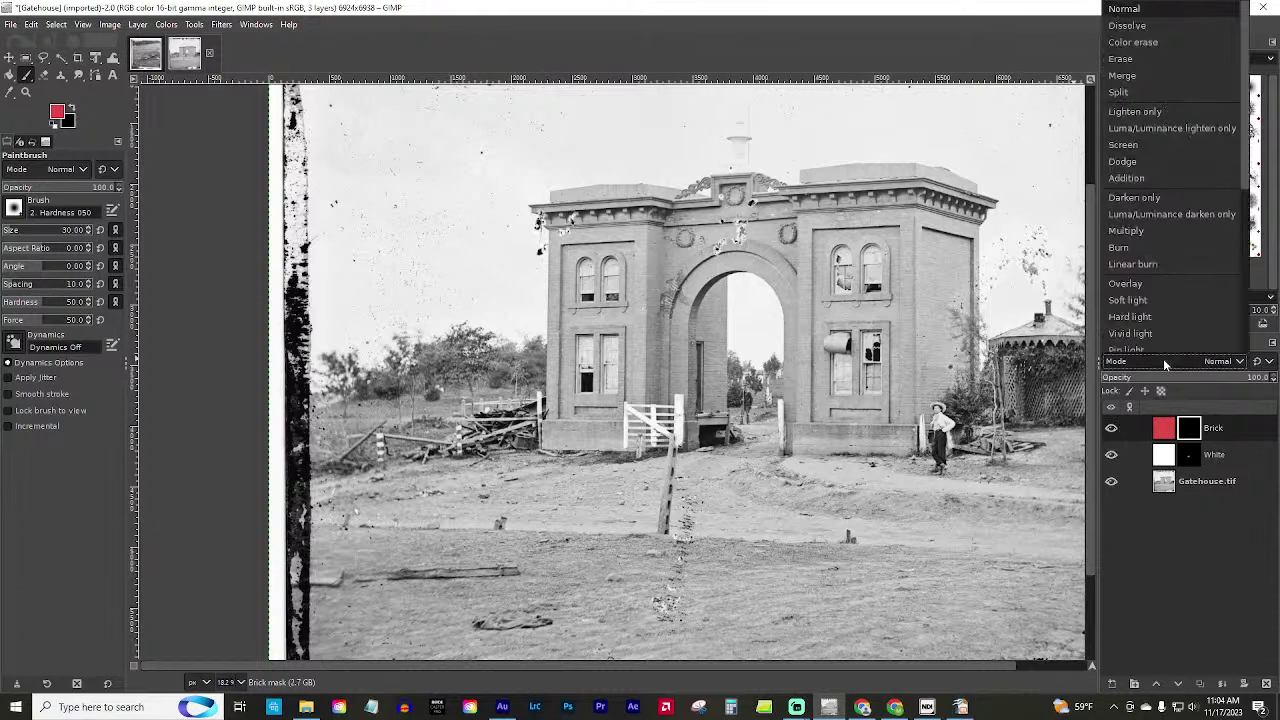
click(1157, 290)
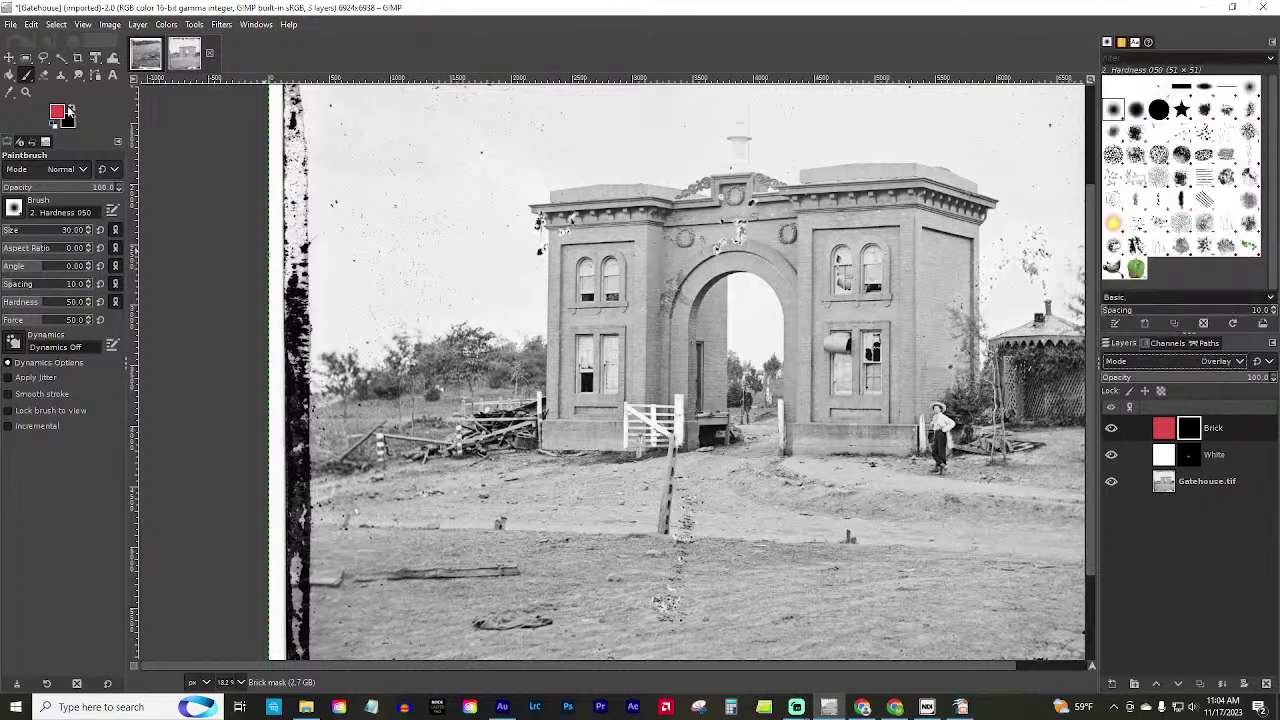
click(57, 125)
click(70, 108)
Paint brick red over the gate's left pier and arch with a size-52 brush.
drag(13, 232, 19, 231)
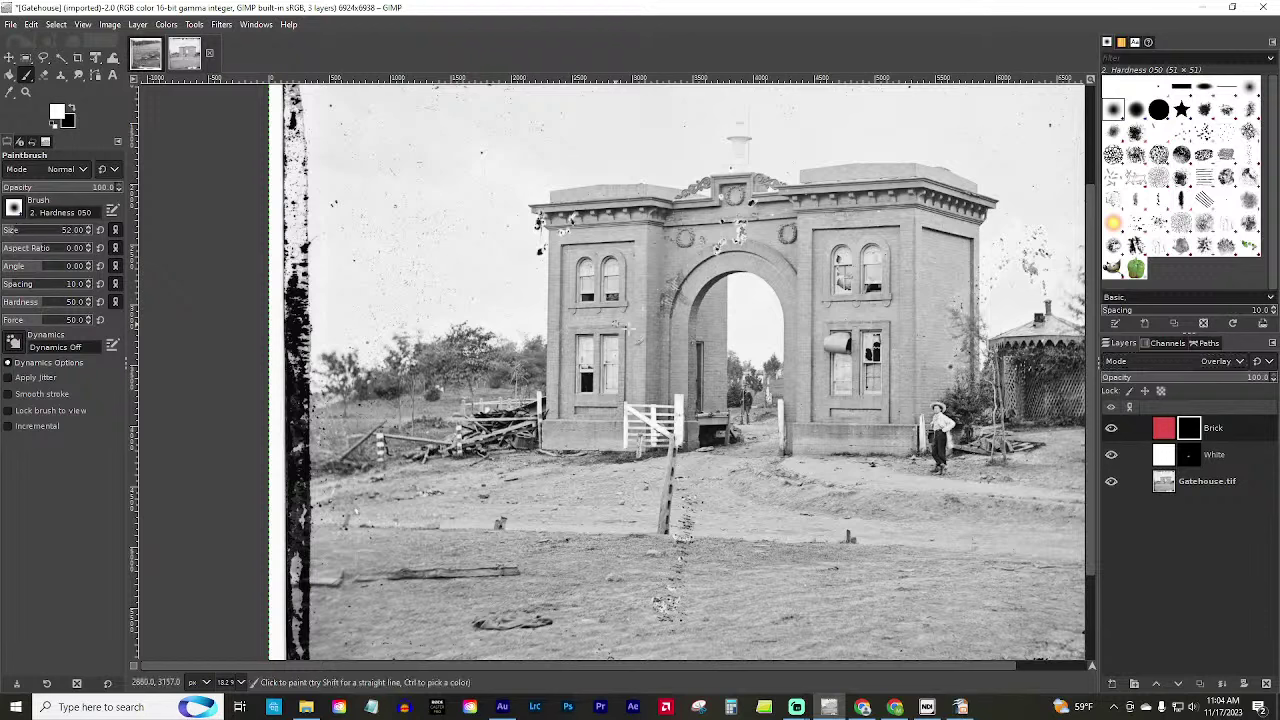
mouse_move(658, 331)
mouse_down()
mouse_move(651, 312)
mouse_move(675, 282)
mouse_move(656, 286)
mouse_up()
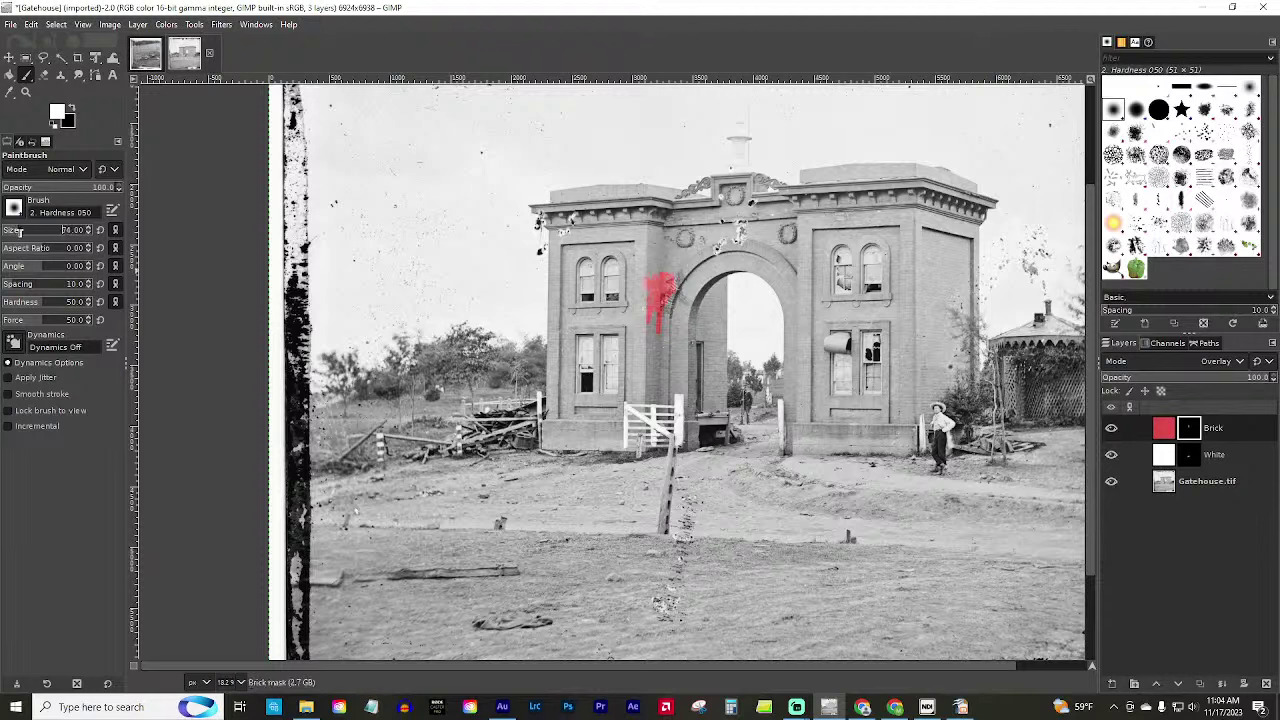
mouse_move(690, 305)
mouse_down()
mouse_move(681, 341)
mouse_move(682, 326)
mouse_move(667, 345)
mouse_move(662, 310)
mouse_move(652, 315)
mouse_move(654, 352)
mouse_move(653, 250)
mouse_move(686, 270)
mouse_up()
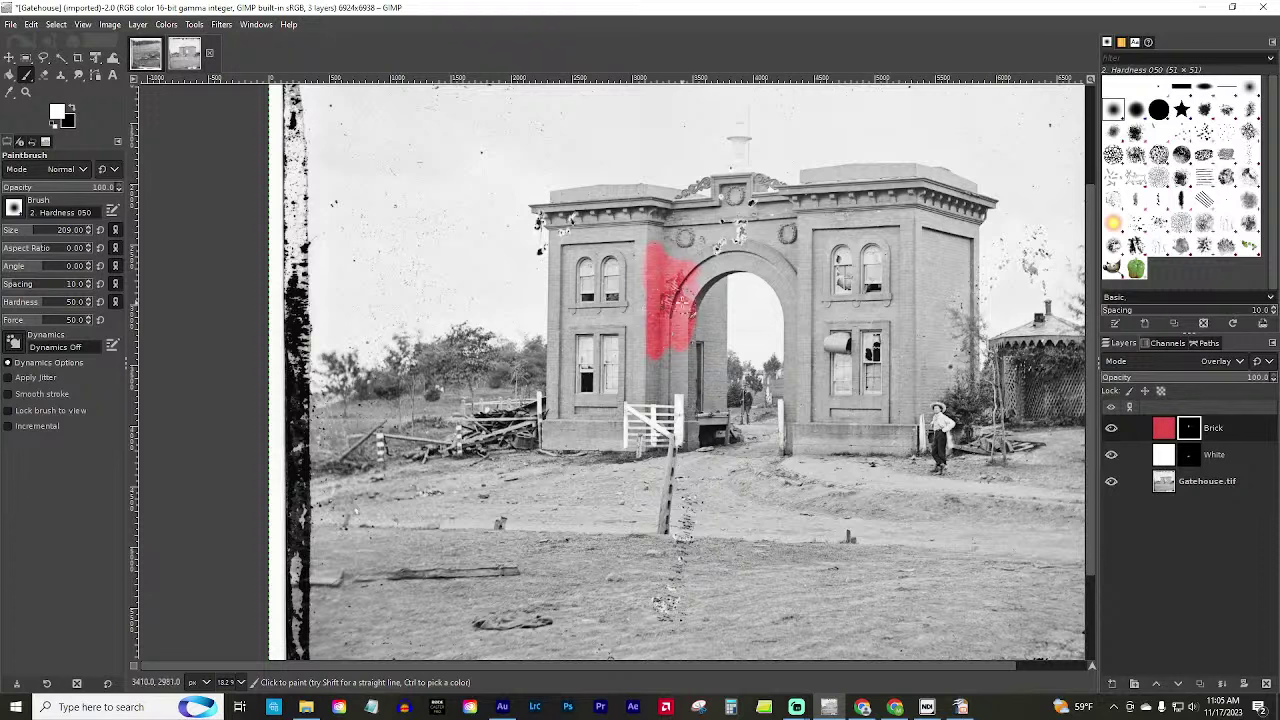
mouse_move(688, 288)
mouse_down()
mouse_move(722, 262)
mouse_move(645, 346)
mouse_move(645, 288)
mouse_move(665, 385)
mouse_move(649, 373)
mouse_move(655, 395)
mouse_move(675, 370)
mouse_move(652, 349)
mouse_up()
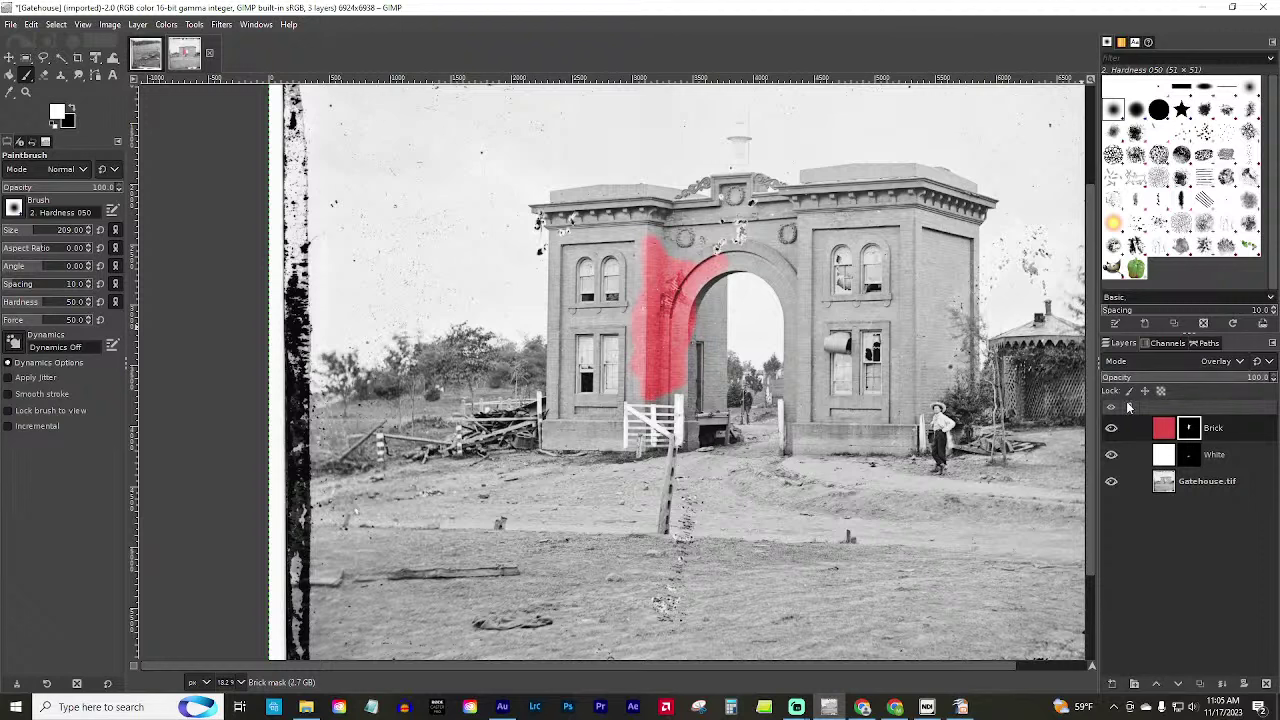
Set the foreground colour to dark green 0e5c10.
click(14, 208)
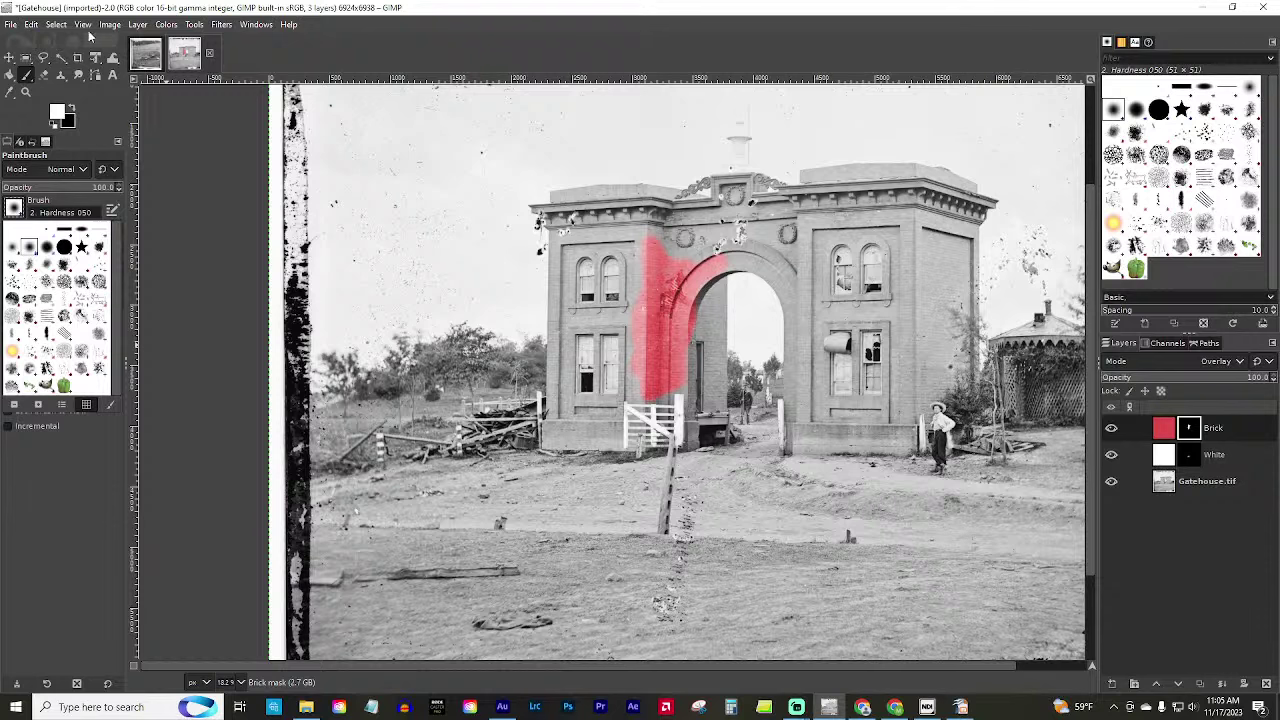
click(64, 112)
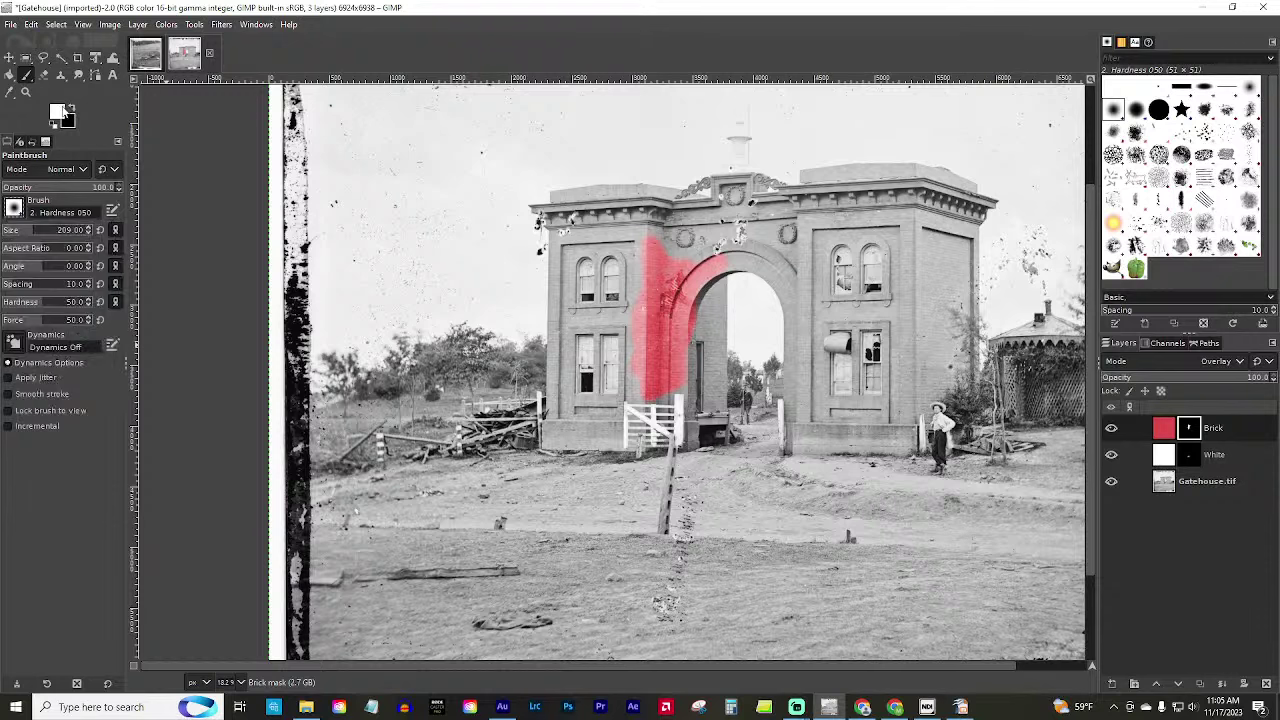
click(60, 112)
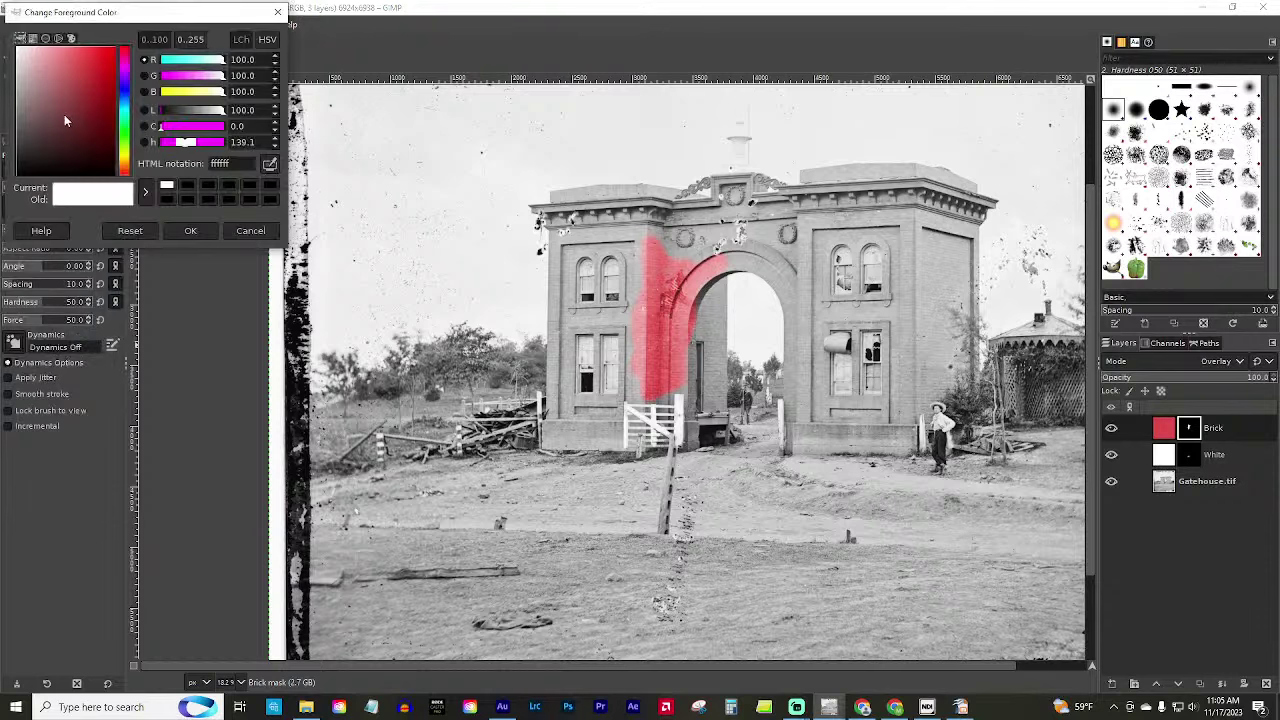
click(126, 140)
drag(110, 125, 101, 135)
Create a dark green Trees layer and give it a black layer mask.
click(190, 230)
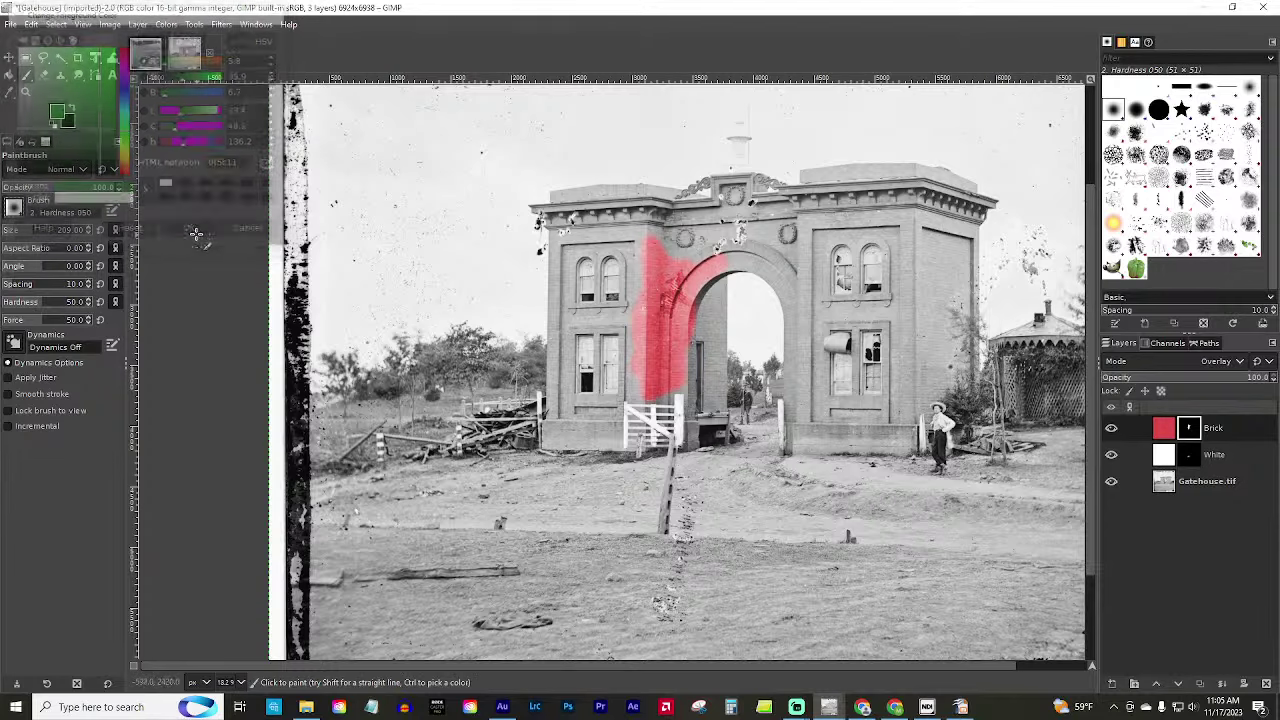
key(ctrl+shift+n)
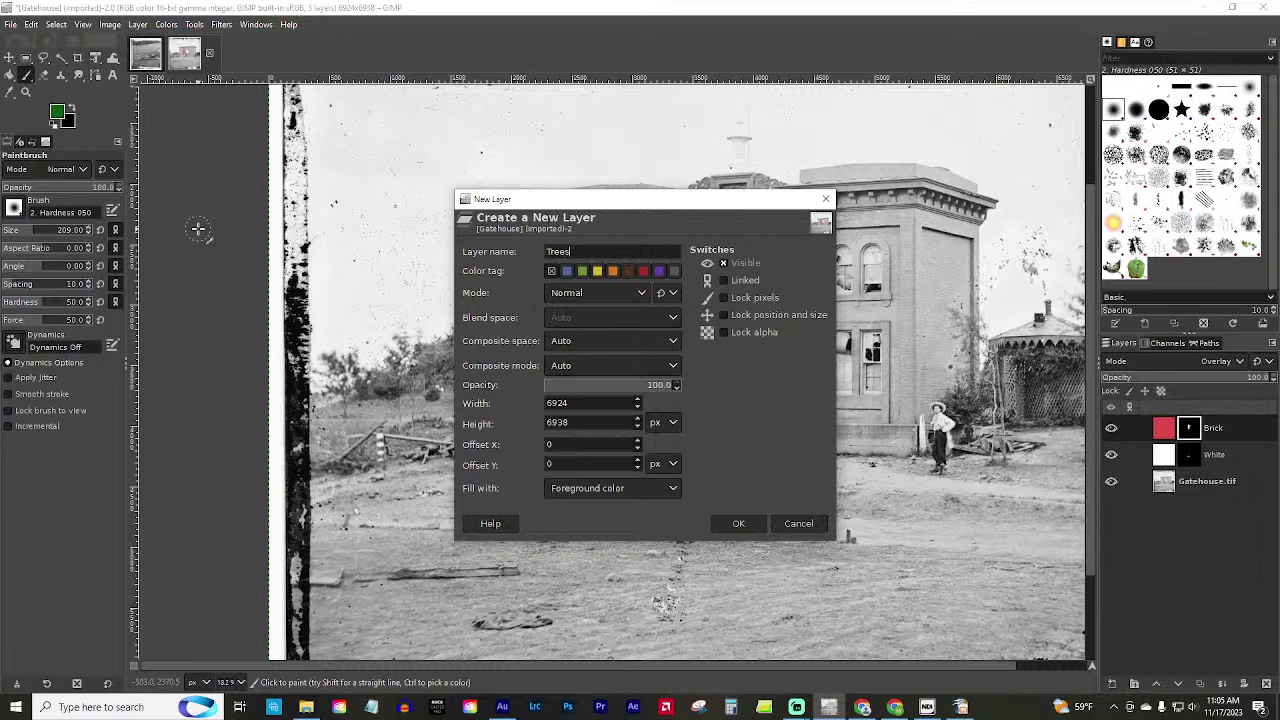
key(Return)
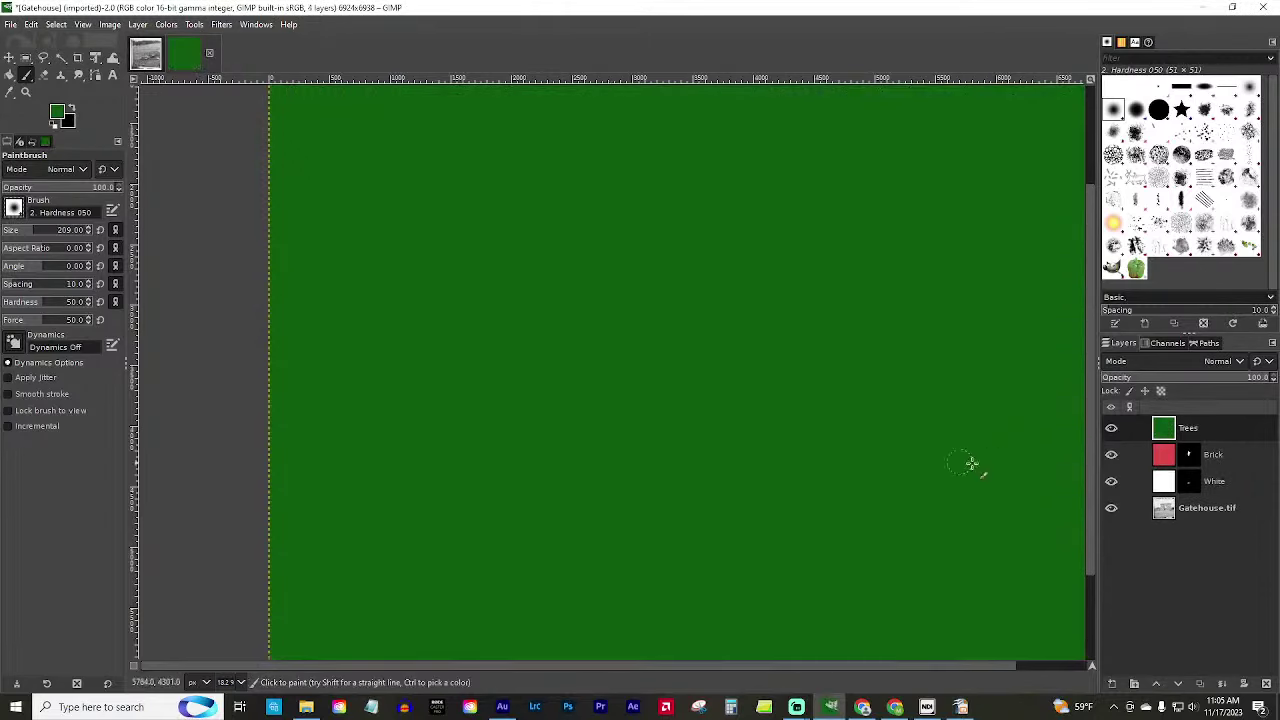
right_click(1180, 428)
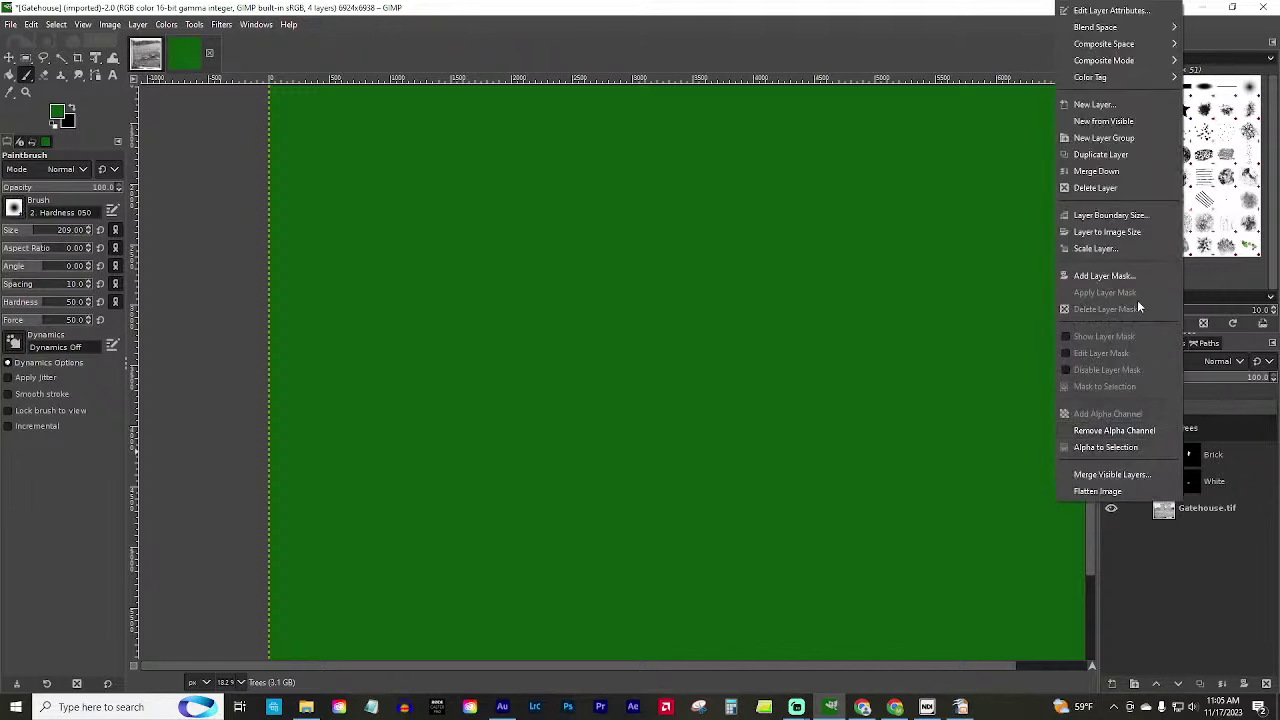
click(1141, 270)
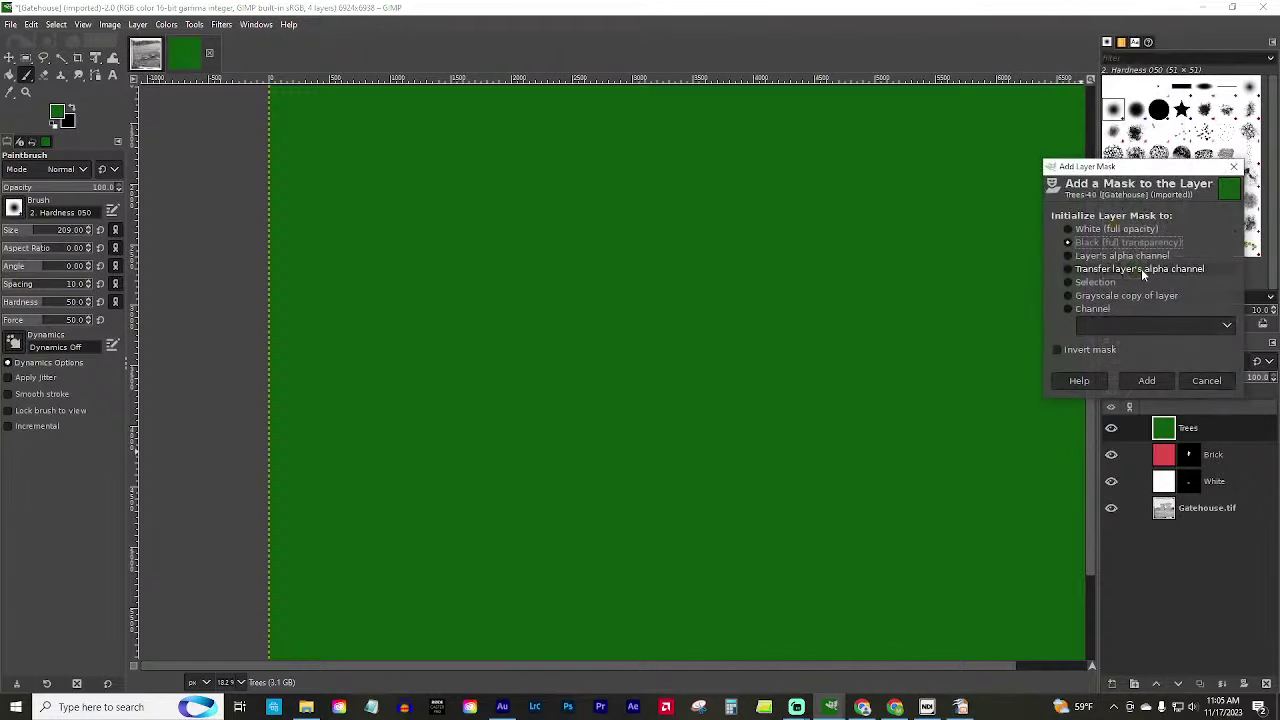
click(1160, 378)
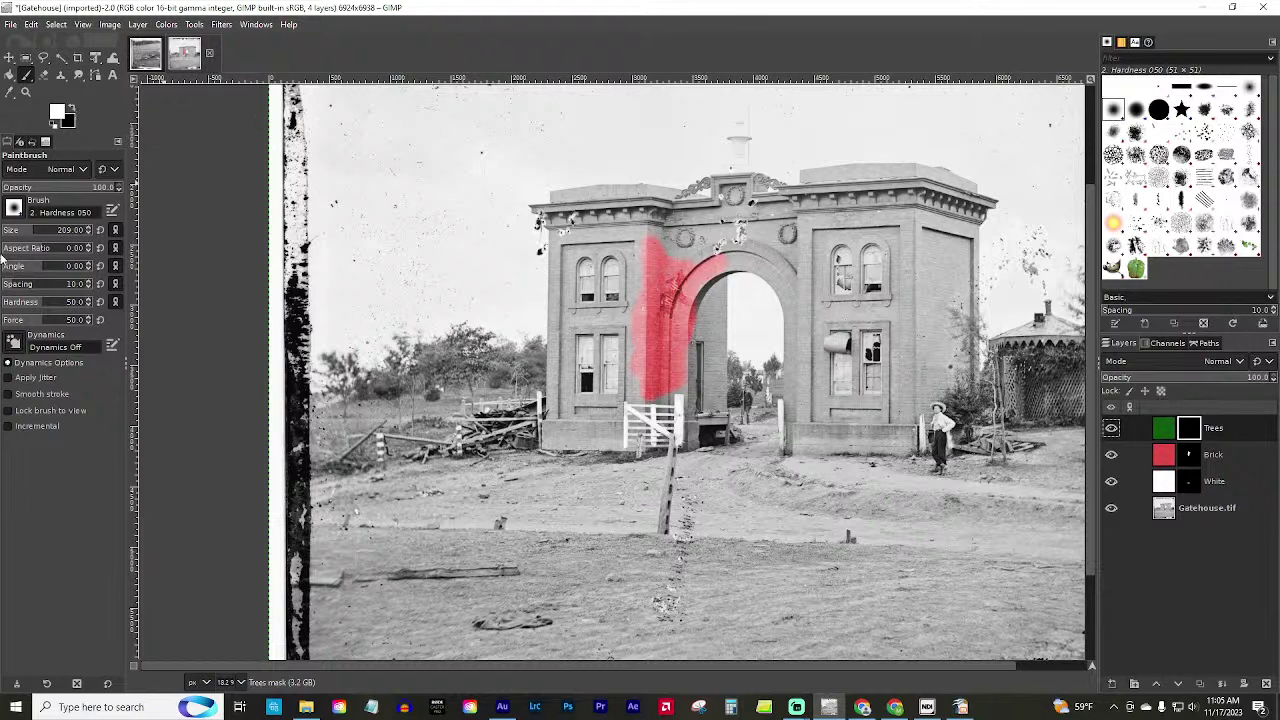
Choose the Vegetation 02 brush, adjust its size, and set Trees to Overlay mode.
click(14, 210)
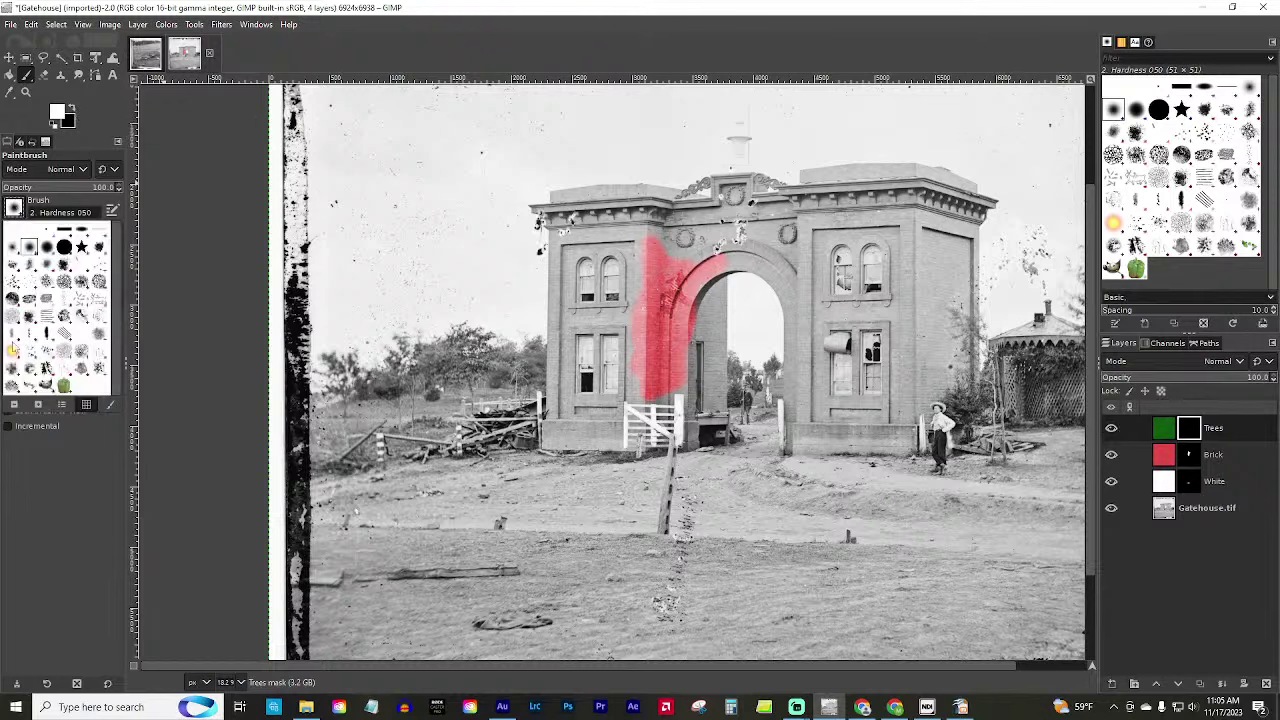
click(13, 386)
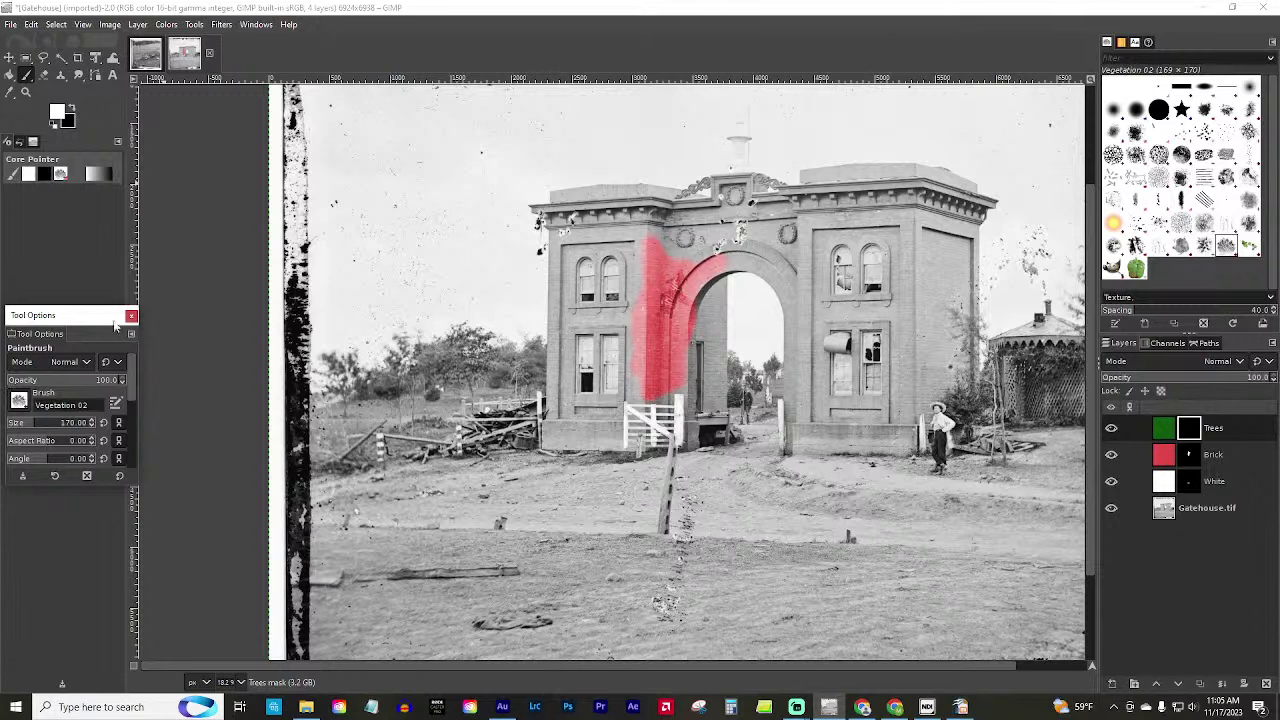
drag(56, 334, 55, 148)
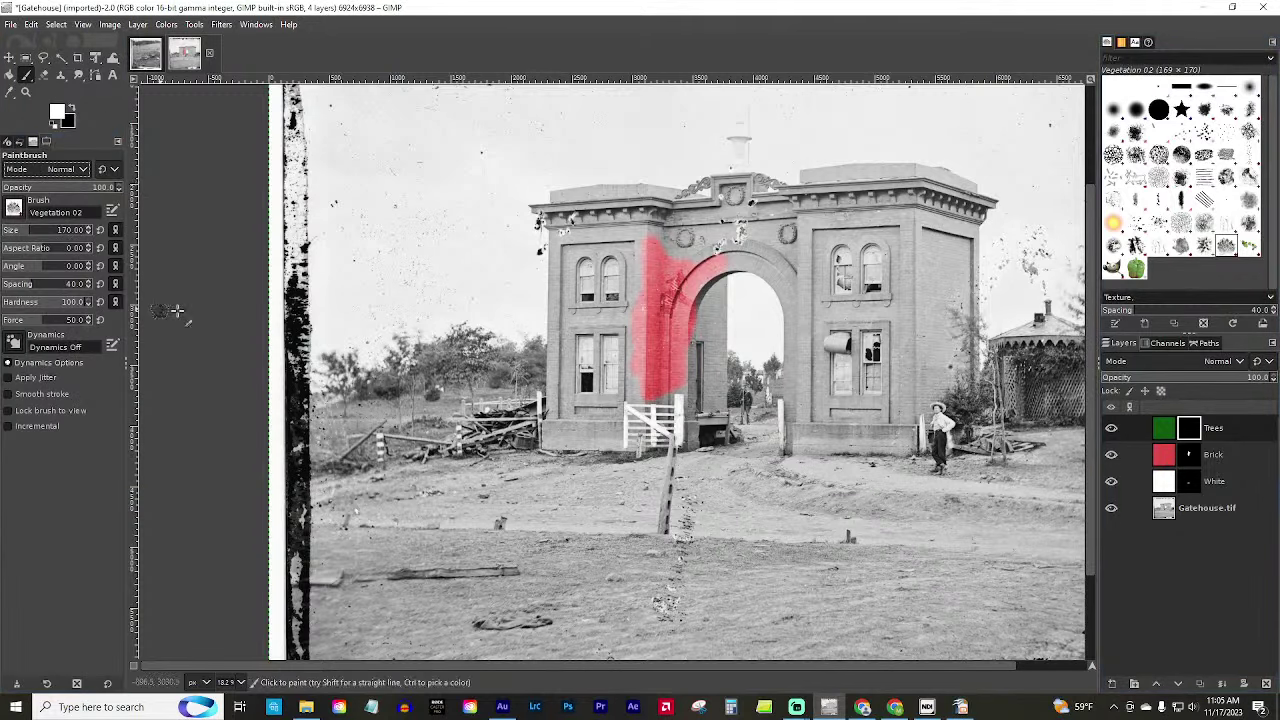
click(52, 232)
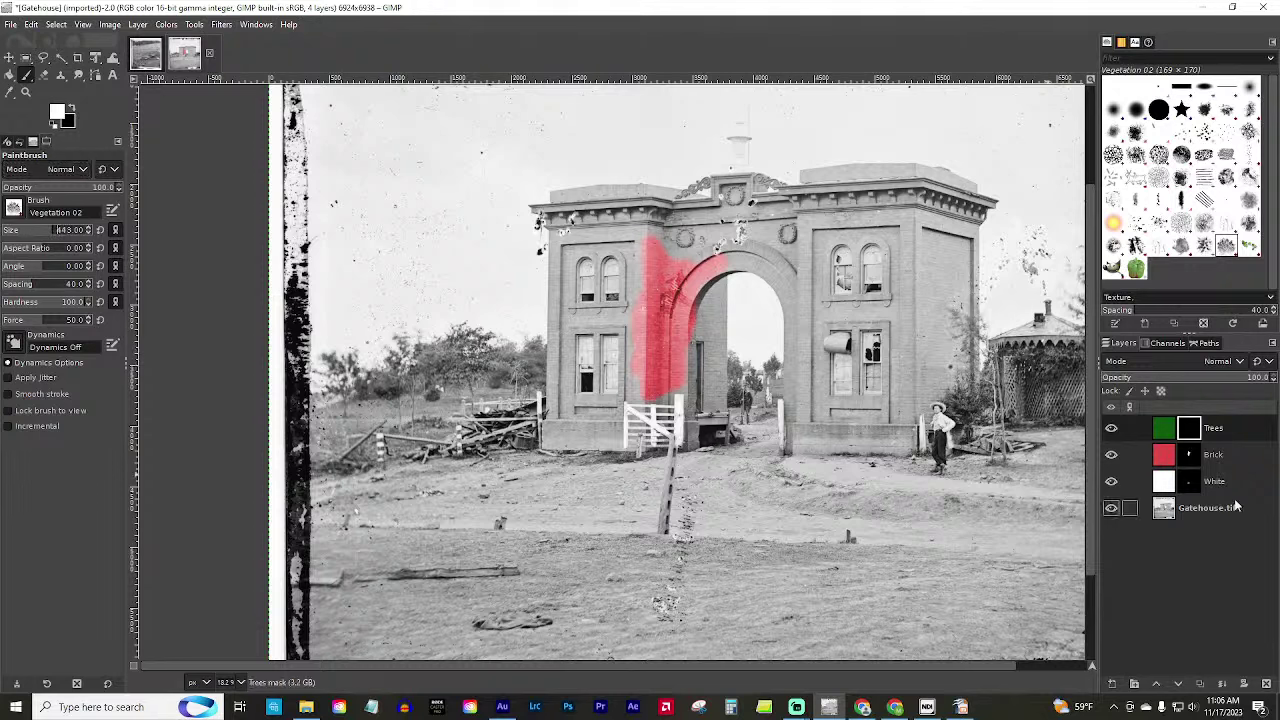
click(1184, 360)
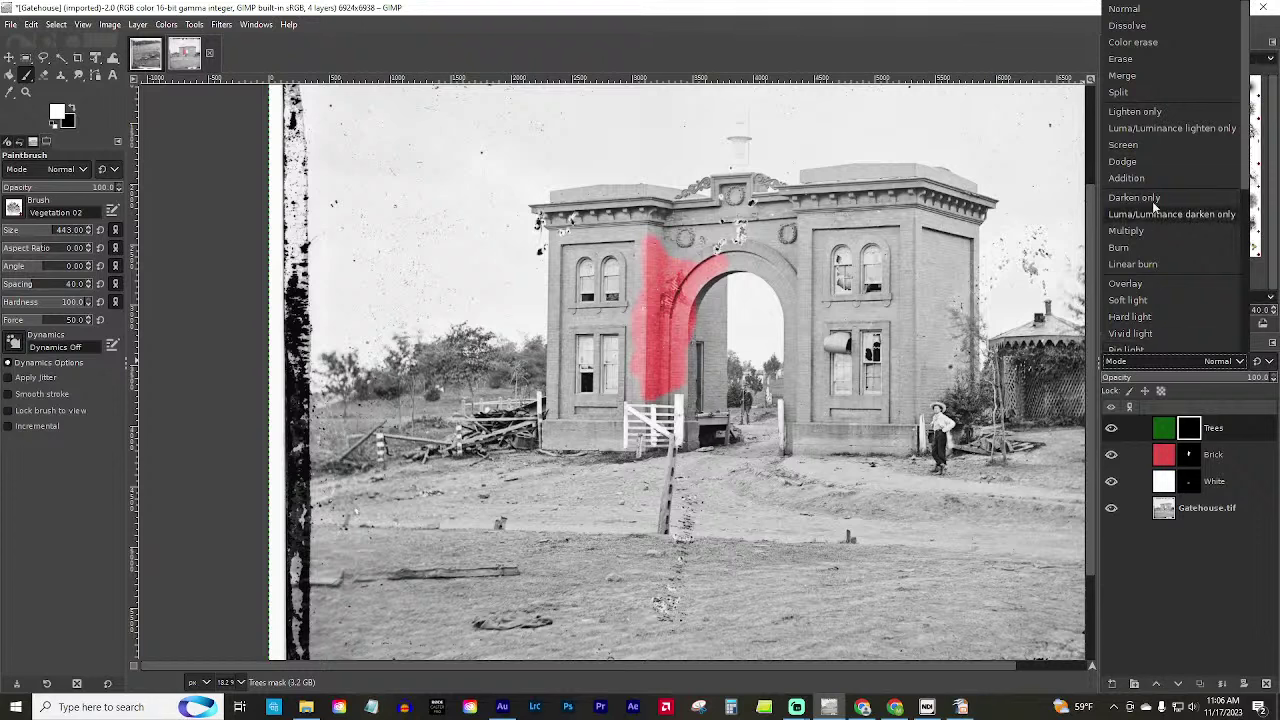
click(1136, 284)
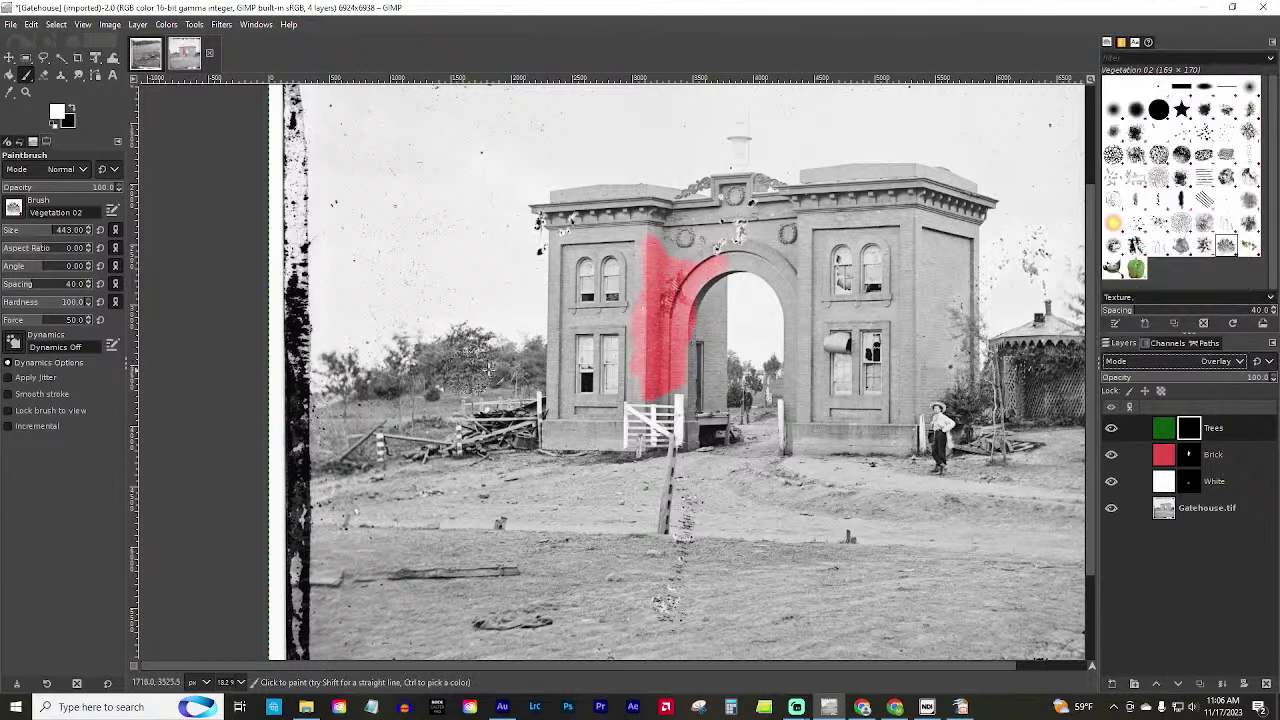
Brush green across the trees left of the gatehouse, then return to the HogdamageRosefarm photo.
mouse_move(470, 370)
mouse_down()
mouse_move(394, 382)
mouse_move(463, 368)
mouse_move(478, 349)
mouse_move(512, 376)
mouse_move(529, 367)
mouse_move(367, 390)
mouse_up()
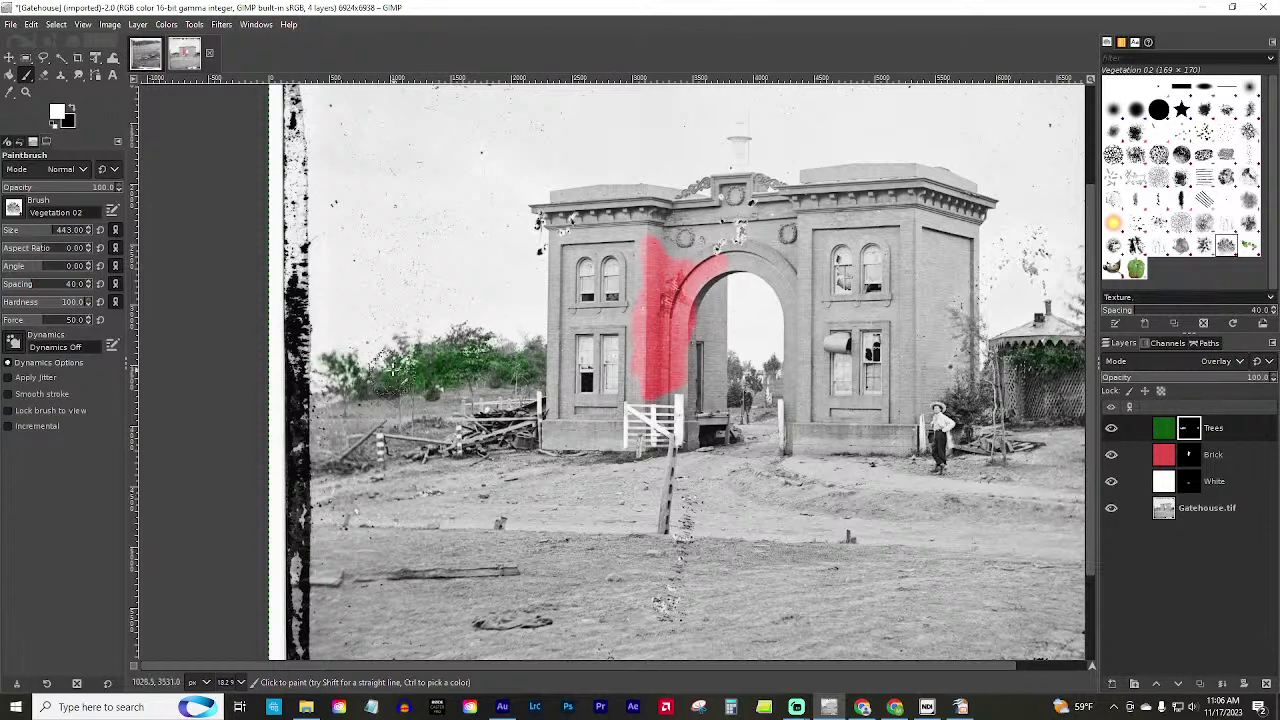
mouse_move(283, 384)
mouse_down()
mouse_move(428, 372)
mouse_move(474, 383)
mouse_up()
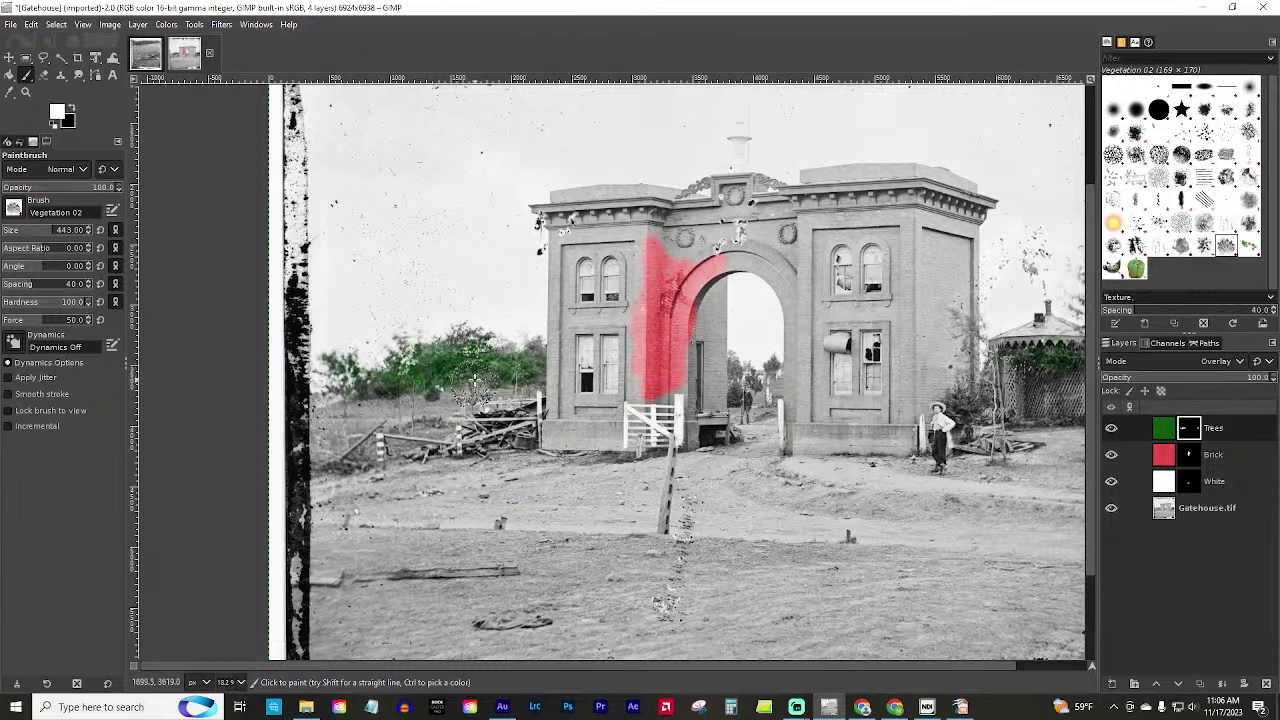
click(145, 55)
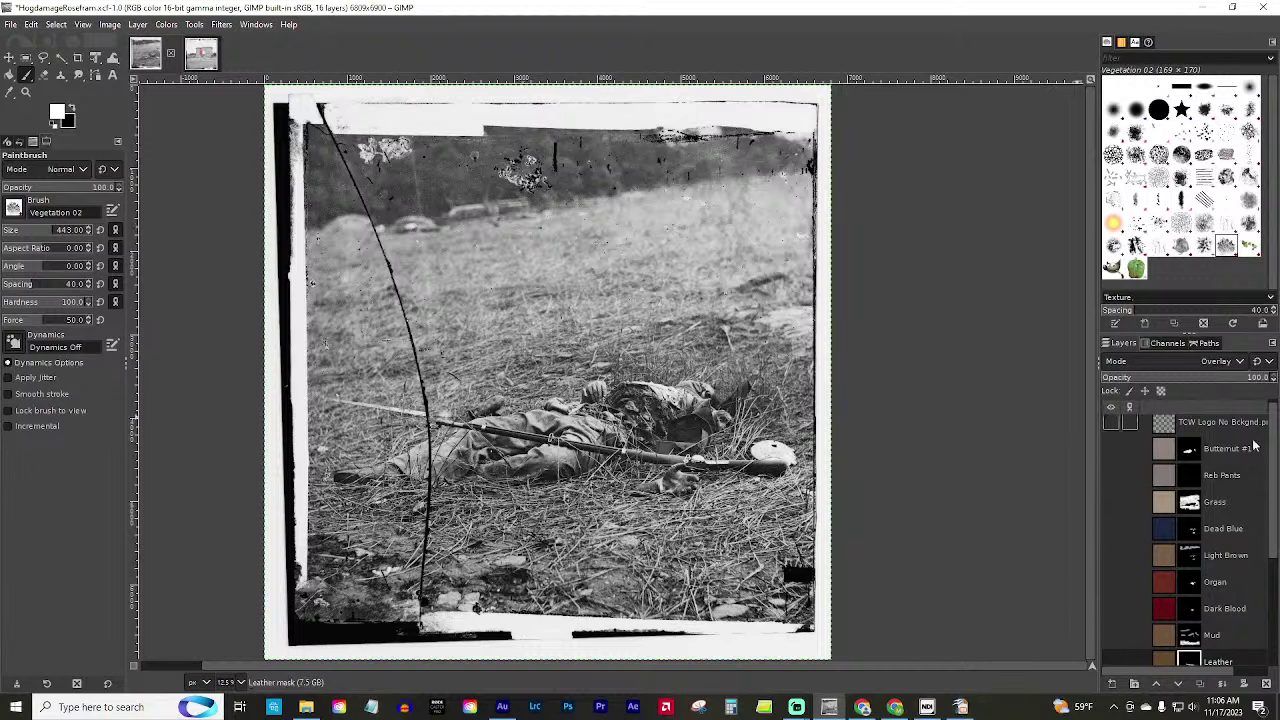
Make the Leaves 2 green overlay visible on the grass and select that layer.
scroll(1240, 550, down, 3)
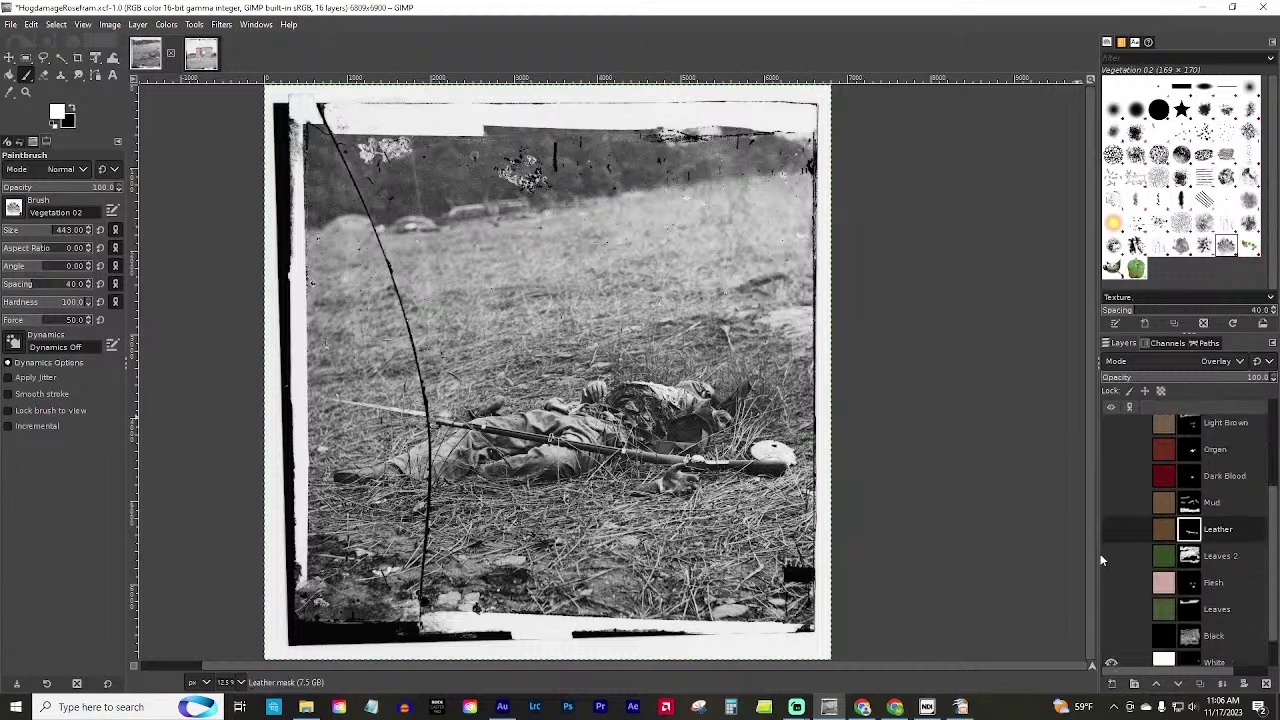
click(1111, 557)
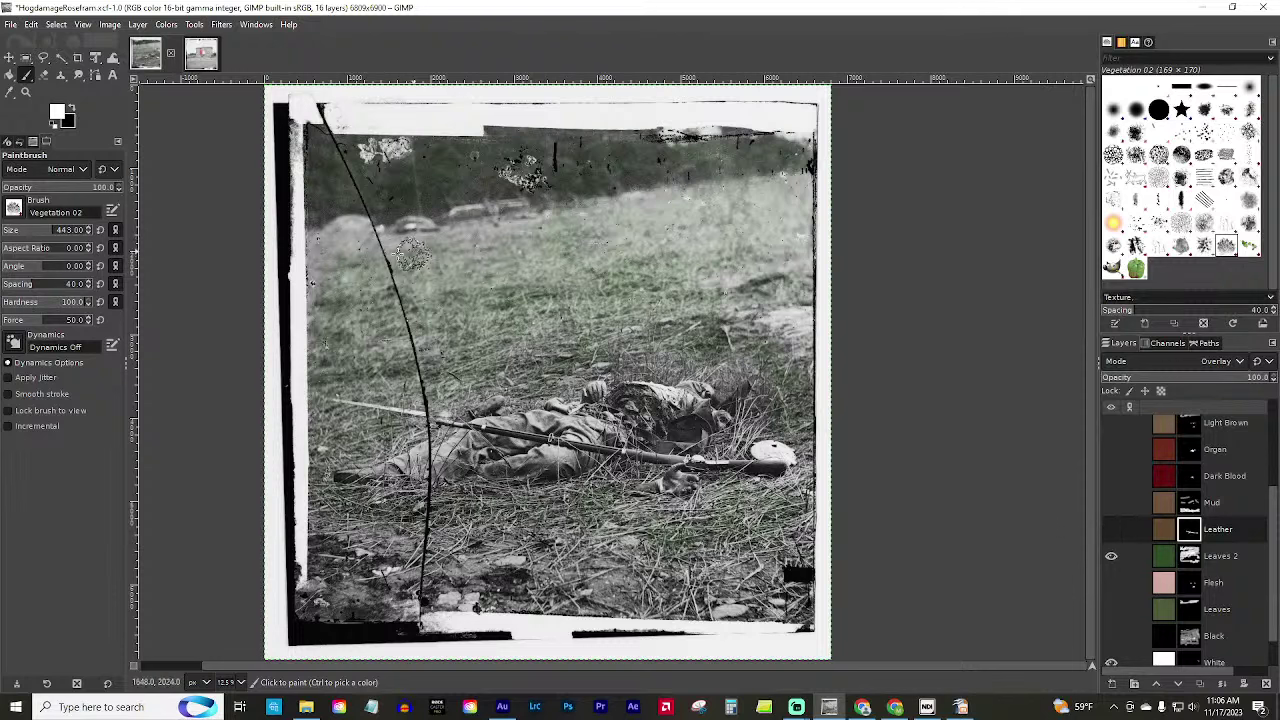
click(397, 256)
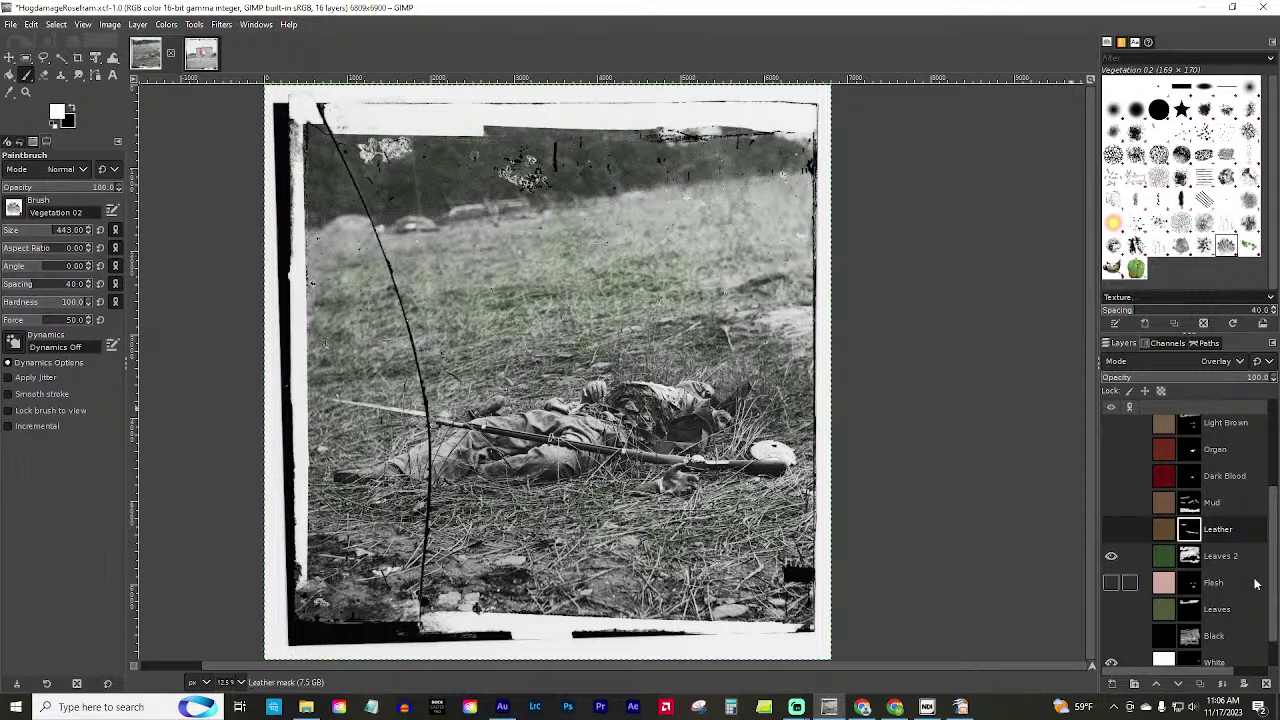
click(1220, 556)
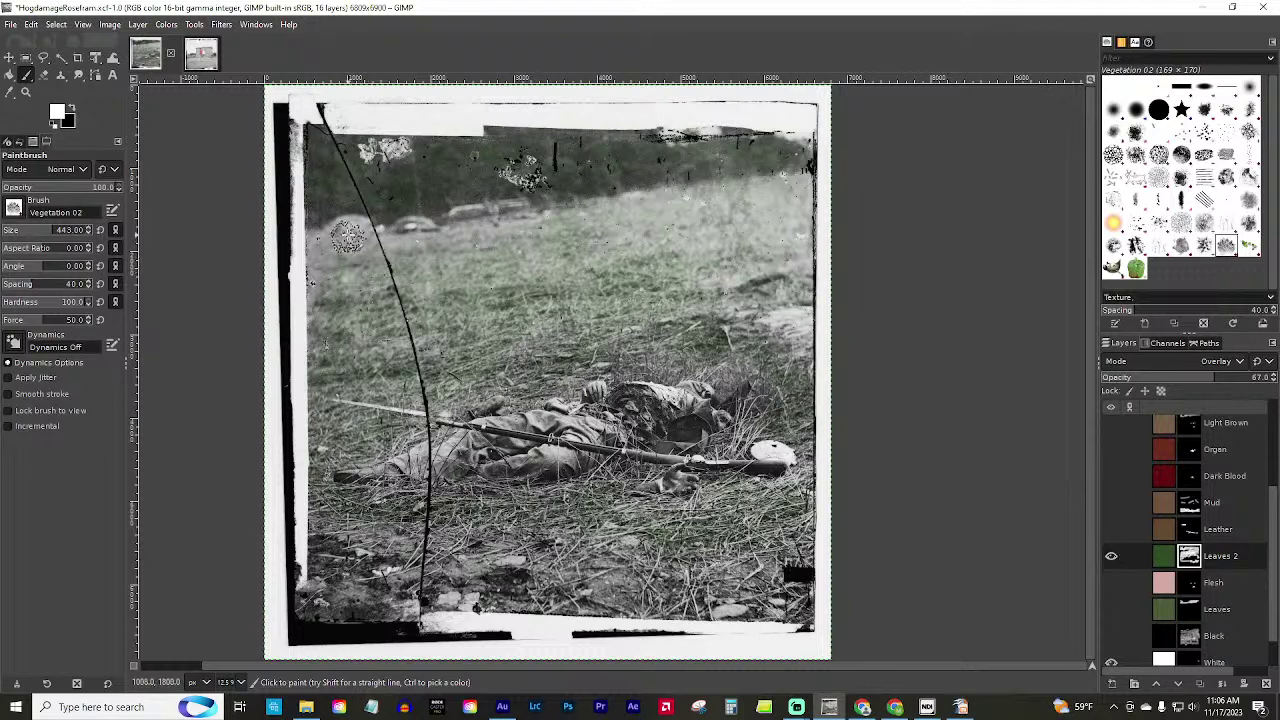
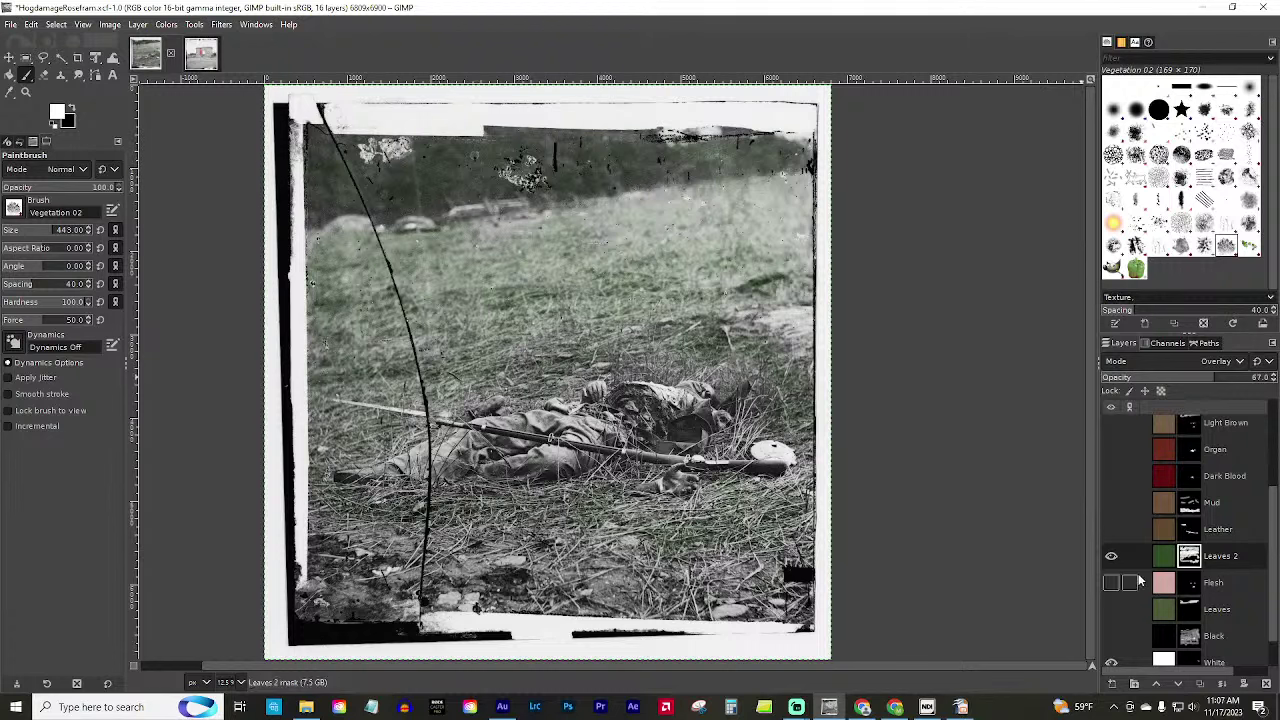
Show the Leaves and Light Brown colour layers on the Rose Farm photo, then switch to the Gatehouse photo.
click(1111, 609)
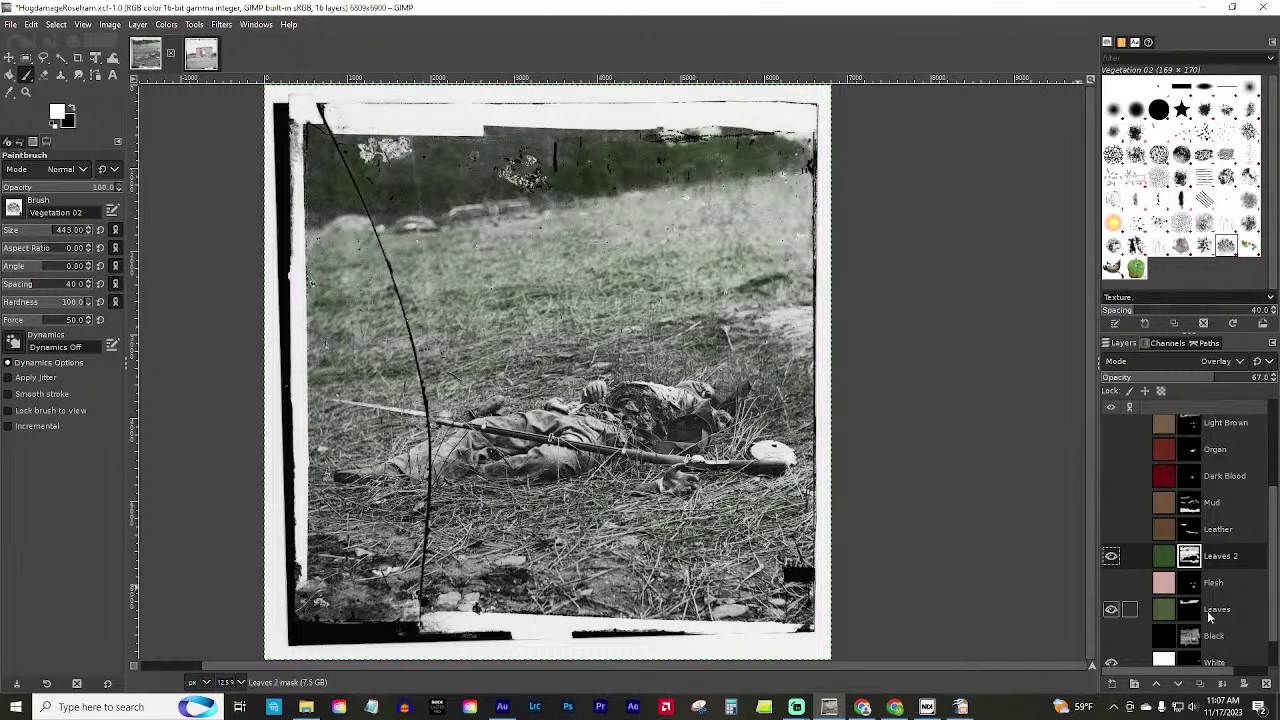
scroll(1222, 490, up, 1)
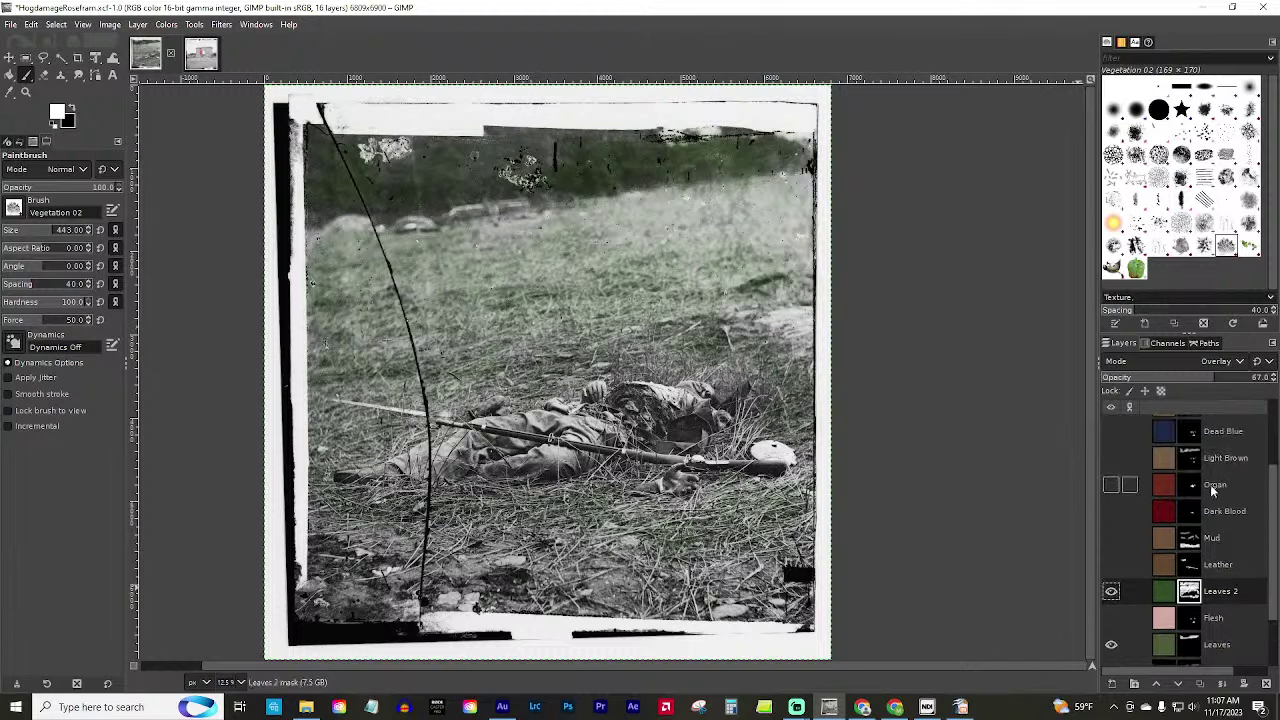
click(1110, 458)
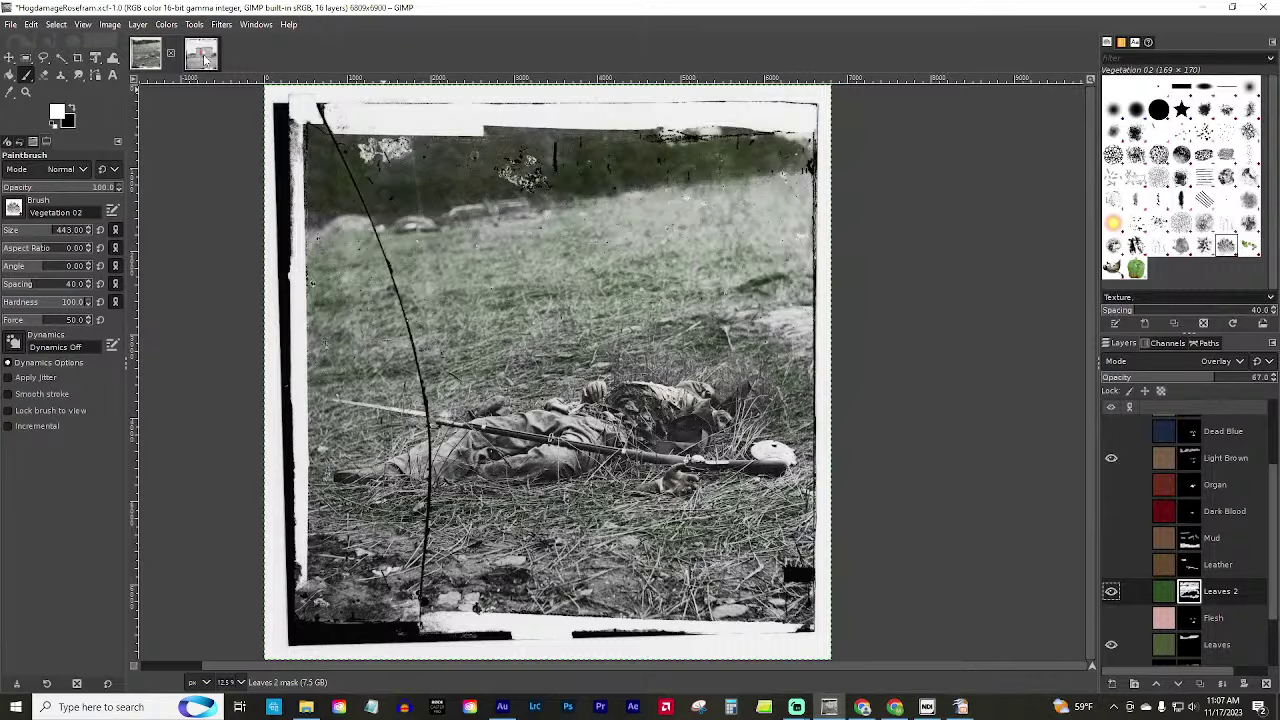
click(204, 58)
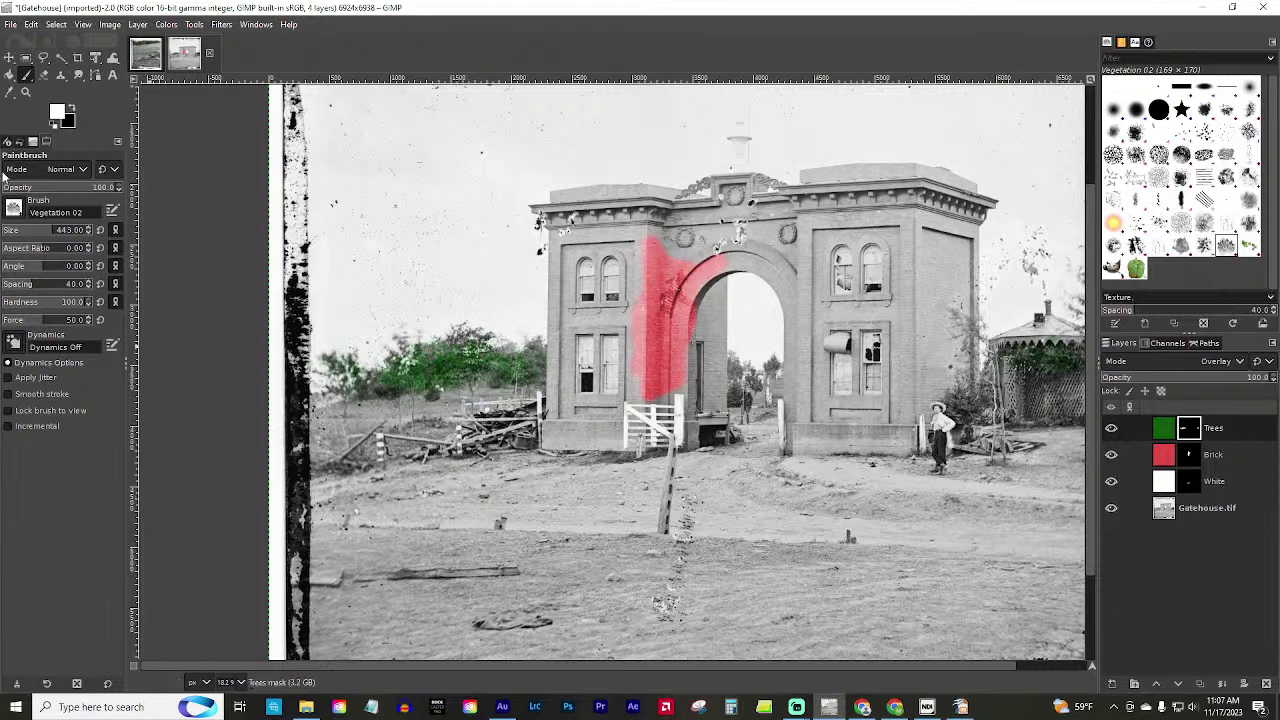
Set the foreground colour to dirt brown 886b48 and start a new layer with Shift+Ctrl+N.
click(57, 111)
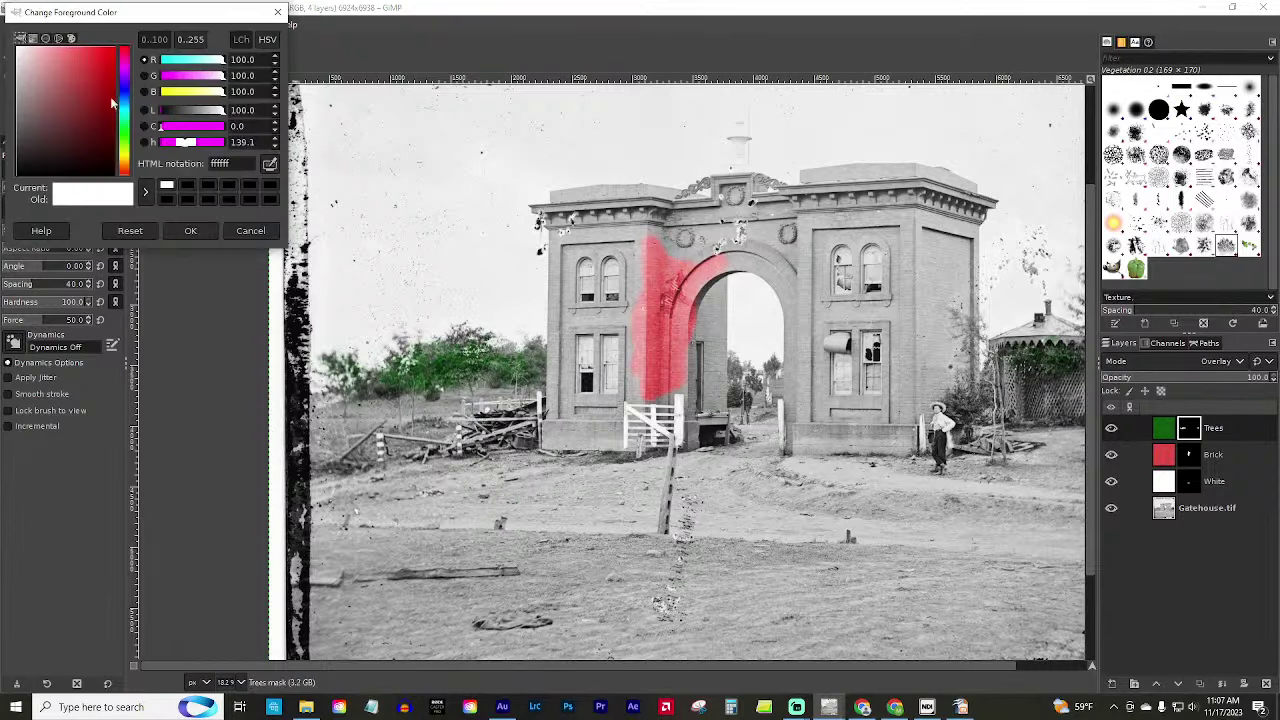
click(125, 169)
drag(74, 82, 63, 112)
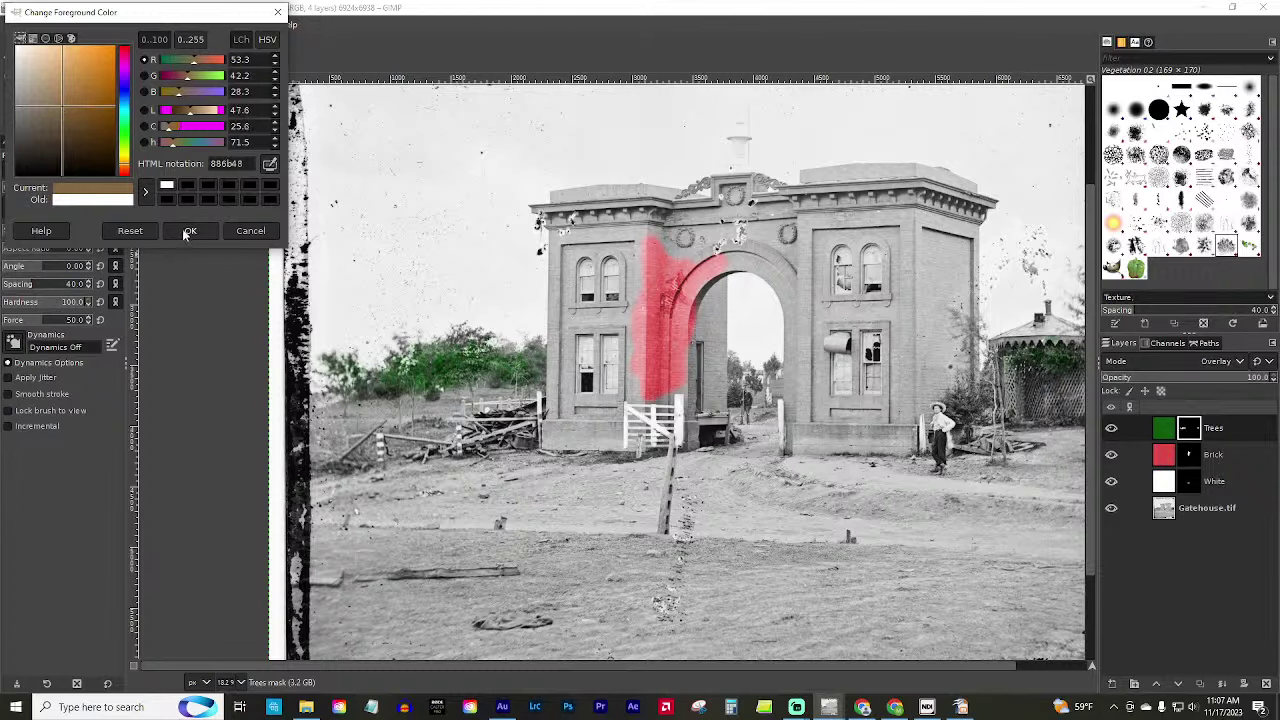
click(185, 230)
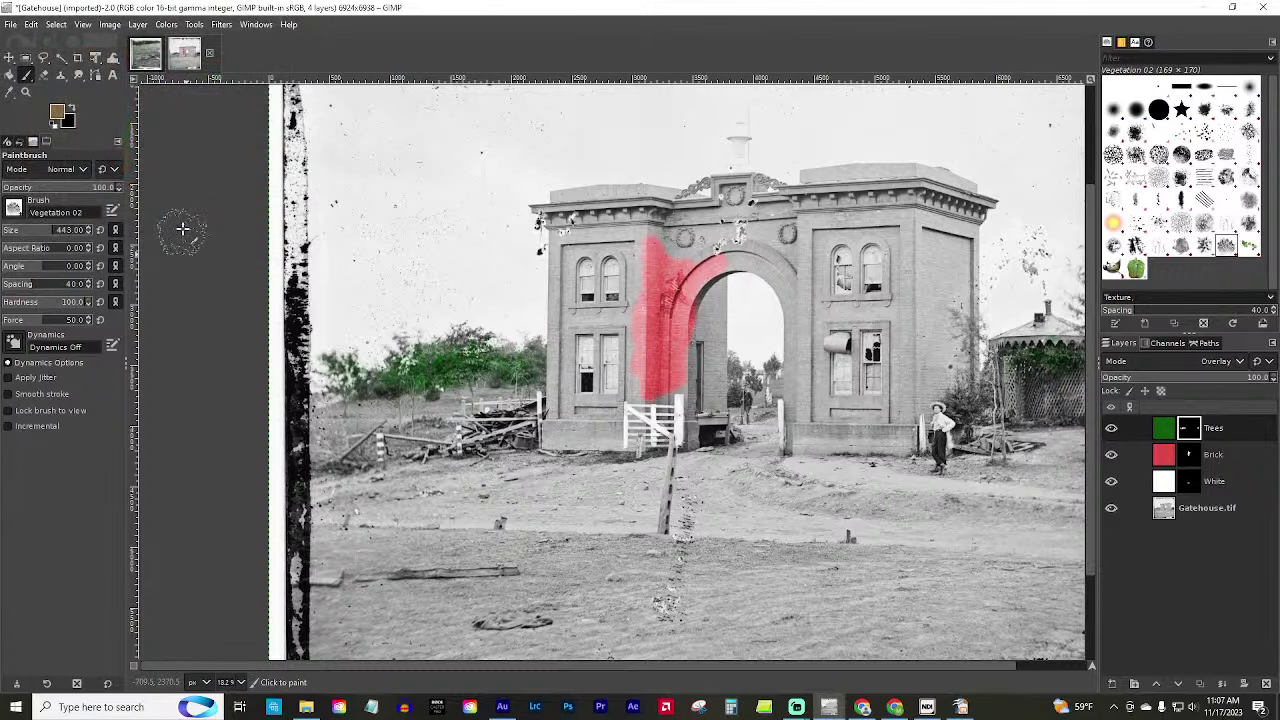
key(ctrl+shift+n)
Create a brown-filled layer named Dirt and add a black (full transparency) mask.
text(Dirt)
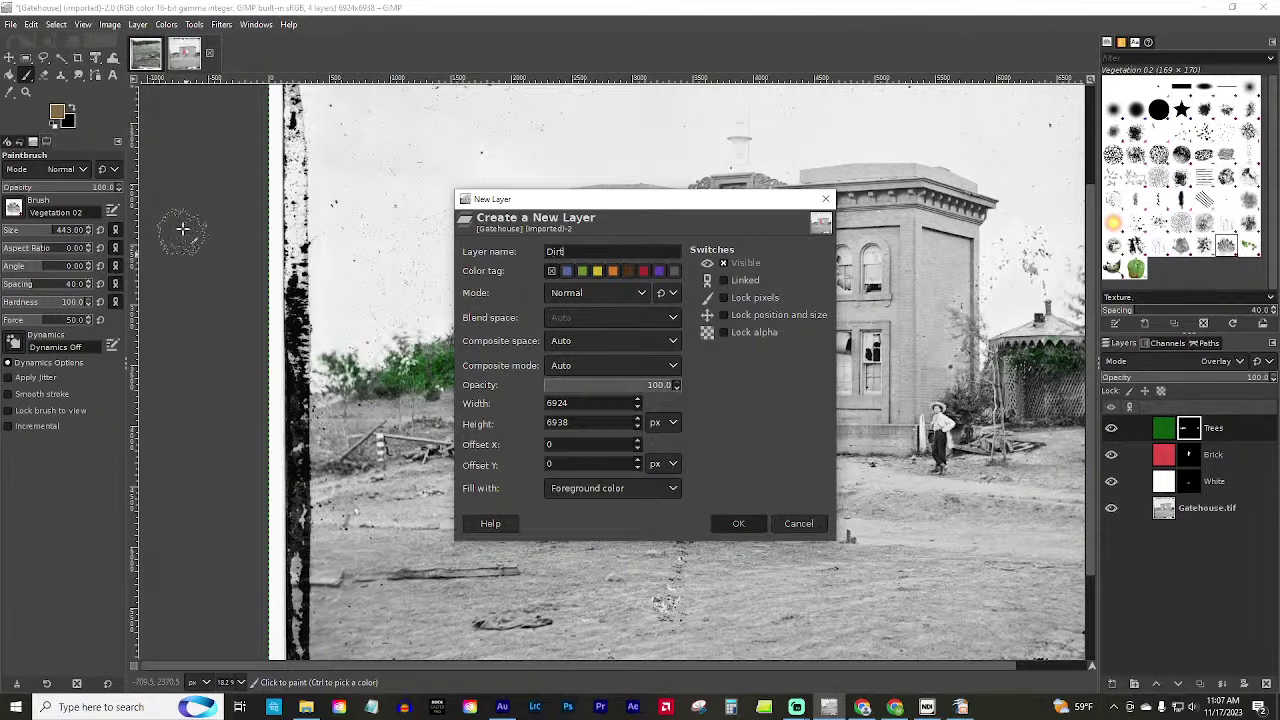
key(Return)
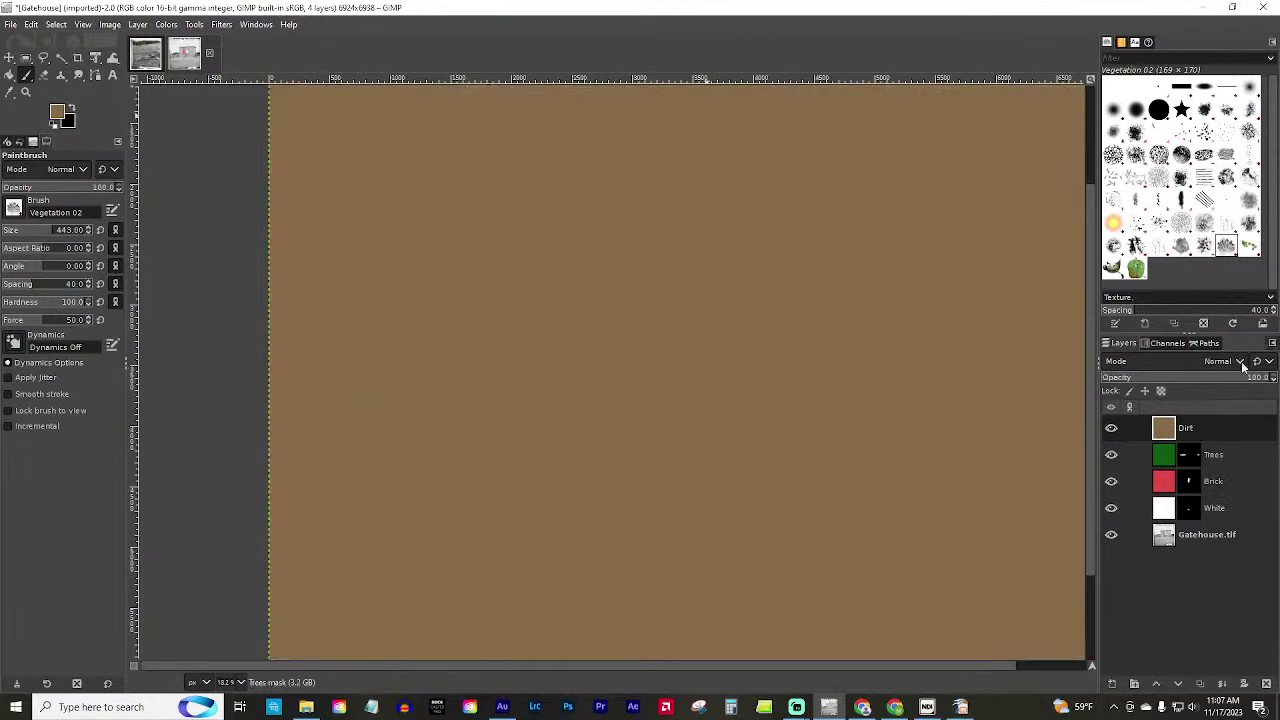
right_click(1209, 434)
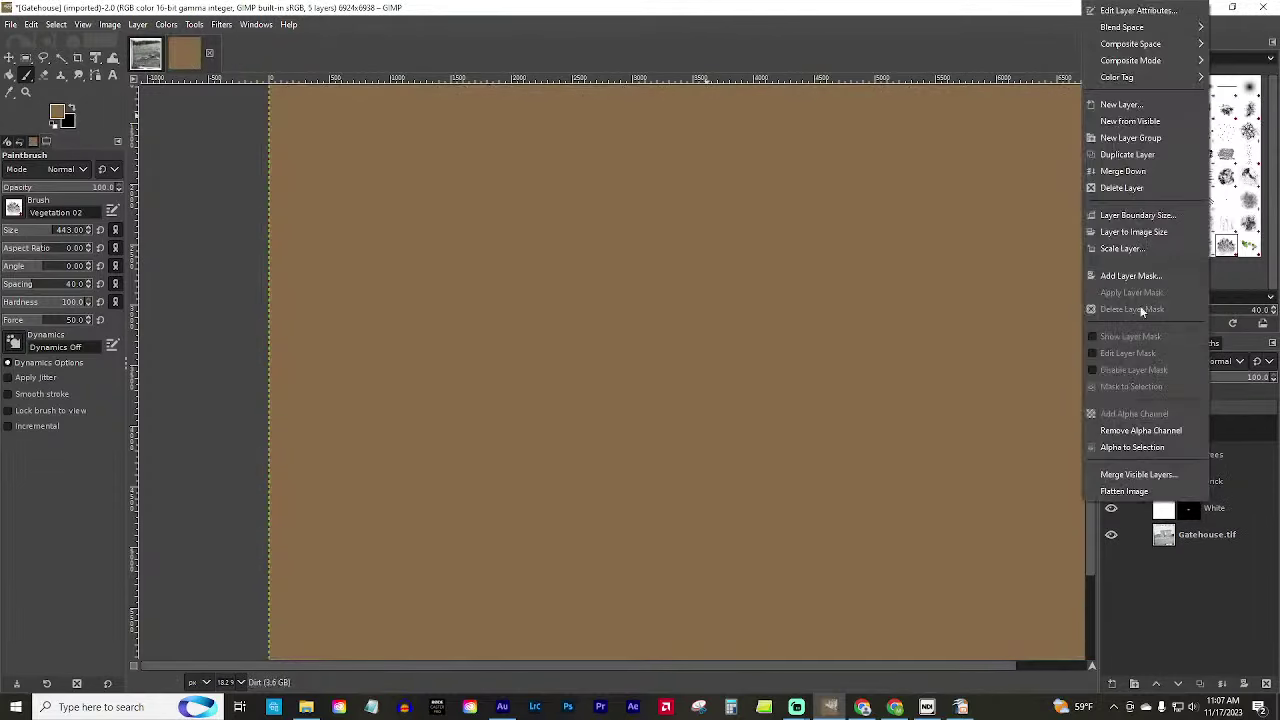
click(1131, 275)
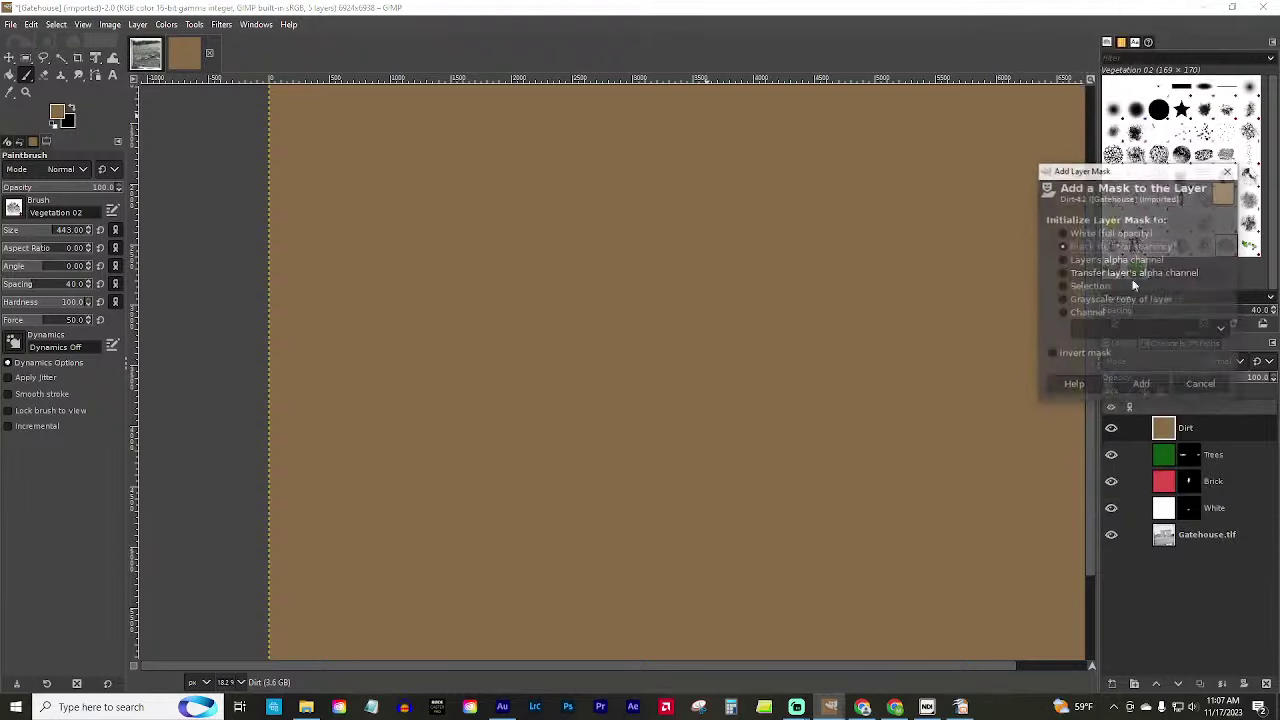
click(1141, 386)
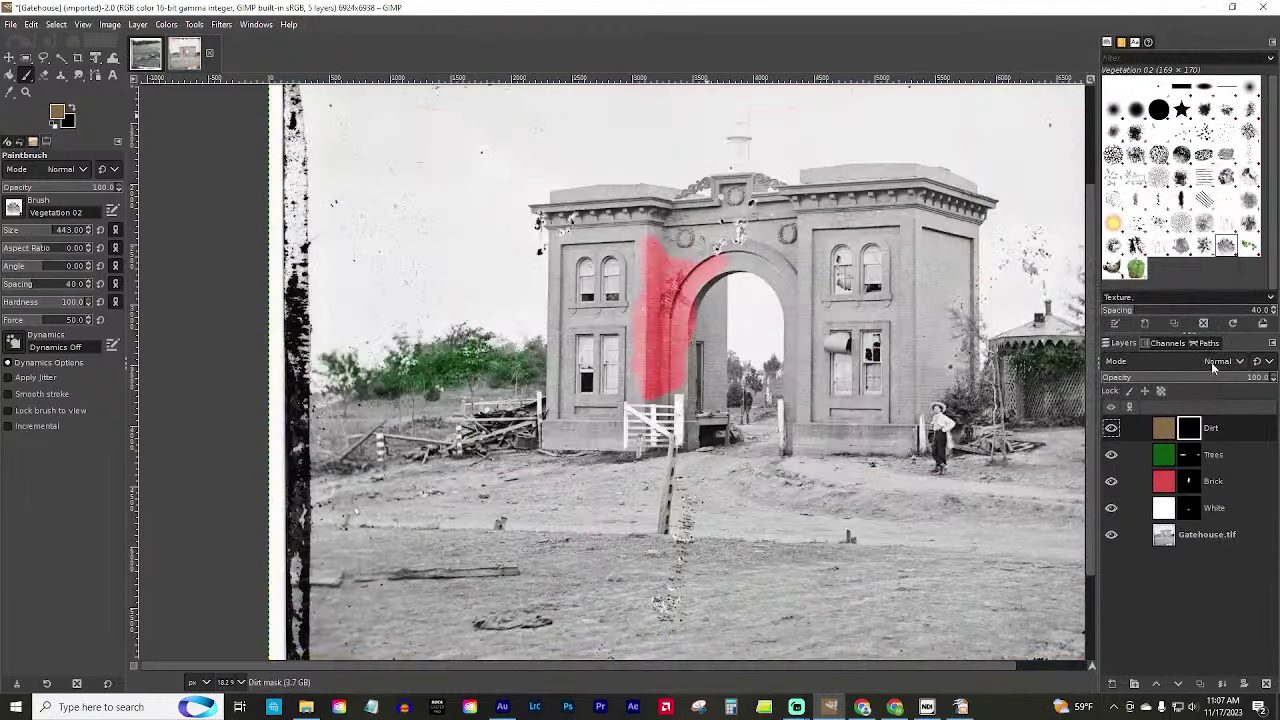
Set the Dirt layer's blend mode to Overlay.
click(1211, 362)
click(1150, 285)
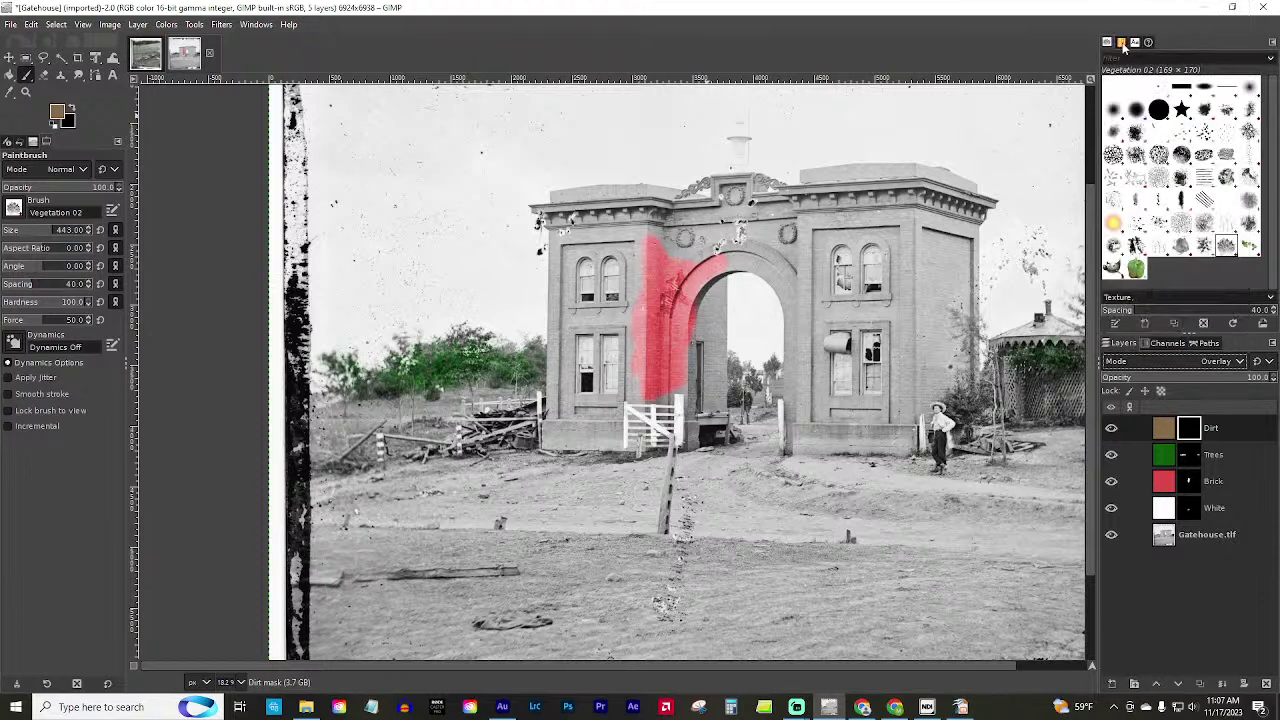
click(1121, 43)
Make white the foreground colour and reveal tan dirt across the road below the gate.
click(1108, 42)
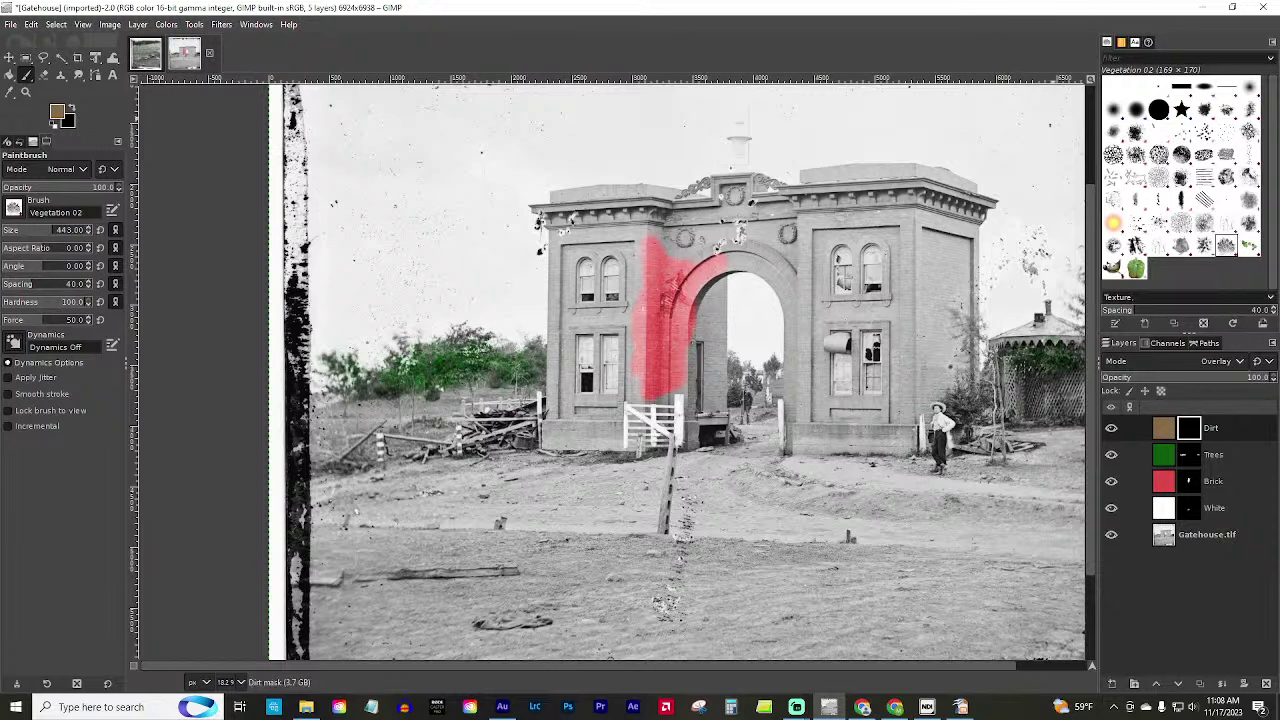
click(58, 113)
click(166, 185)
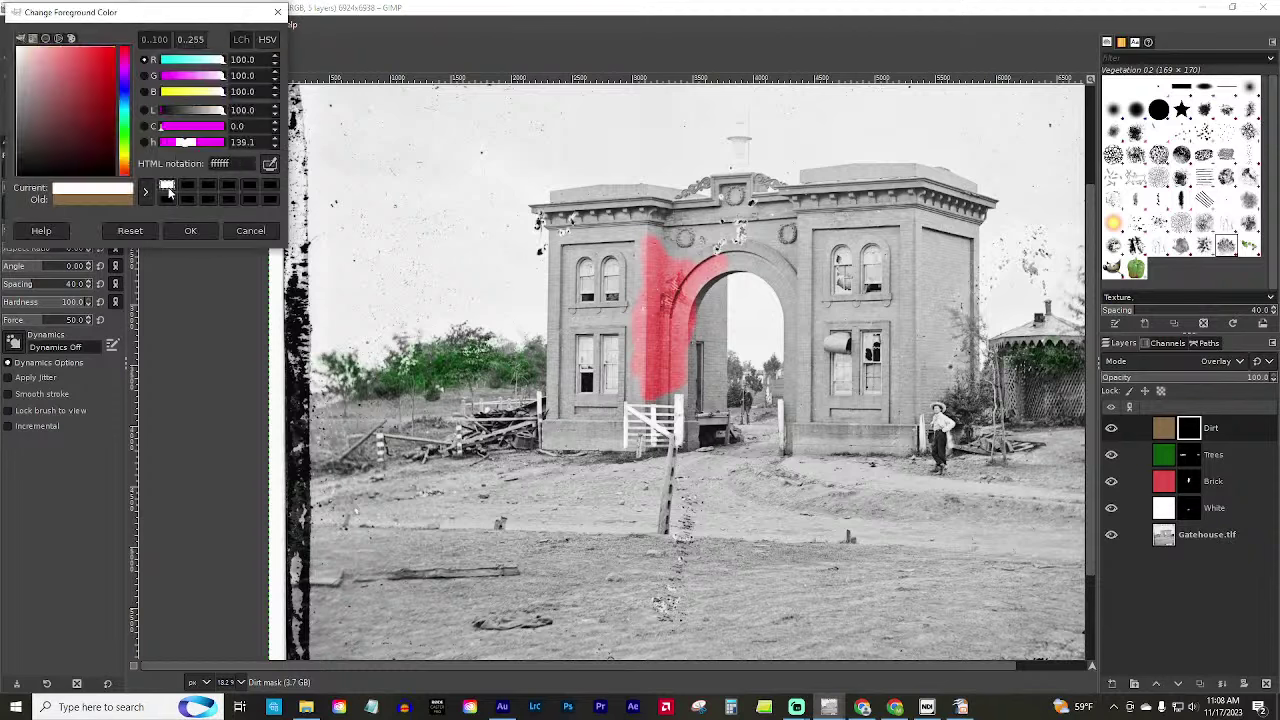
click(190, 230)
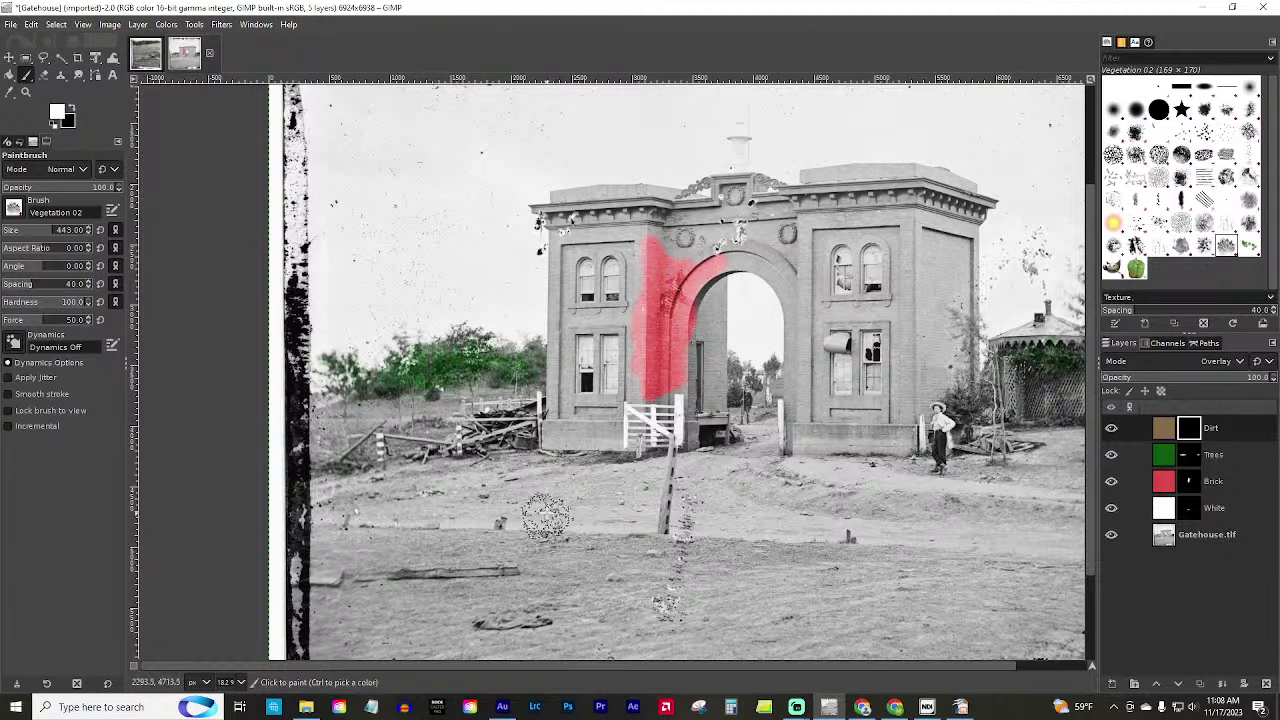
mouse_move(578, 514)
mouse_down()
mouse_move(631, 535)
mouse_move(489, 564)
mouse_move(660, 568)
mouse_move(699, 602)
mouse_move(732, 603)
mouse_move(751, 582)
mouse_move(835, 580)
mouse_move(642, 545)
mouse_move(759, 546)
mouse_move(720, 521)
mouse_move(783, 468)
mouse_move(905, 496)
mouse_move(802, 507)
mouse_move(778, 492)
mouse_move(902, 550)
mouse_move(754, 530)
mouse_move(702, 548)
mouse_move(699, 505)
mouse_move(880, 530)
mouse_move(838, 580)
mouse_move(768, 600)
mouse_move(848, 613)
mouse_move(833, 617)
mouse_move(420, 632)
mouse_move(560, 628)
mouse_move(522, 585)
mouse_move(625, 602)
mouse_move(560, 578)
mouse_move(391, 564)
mouse_move(461, 548)
mouse_move(505, 560)
mouse_up()
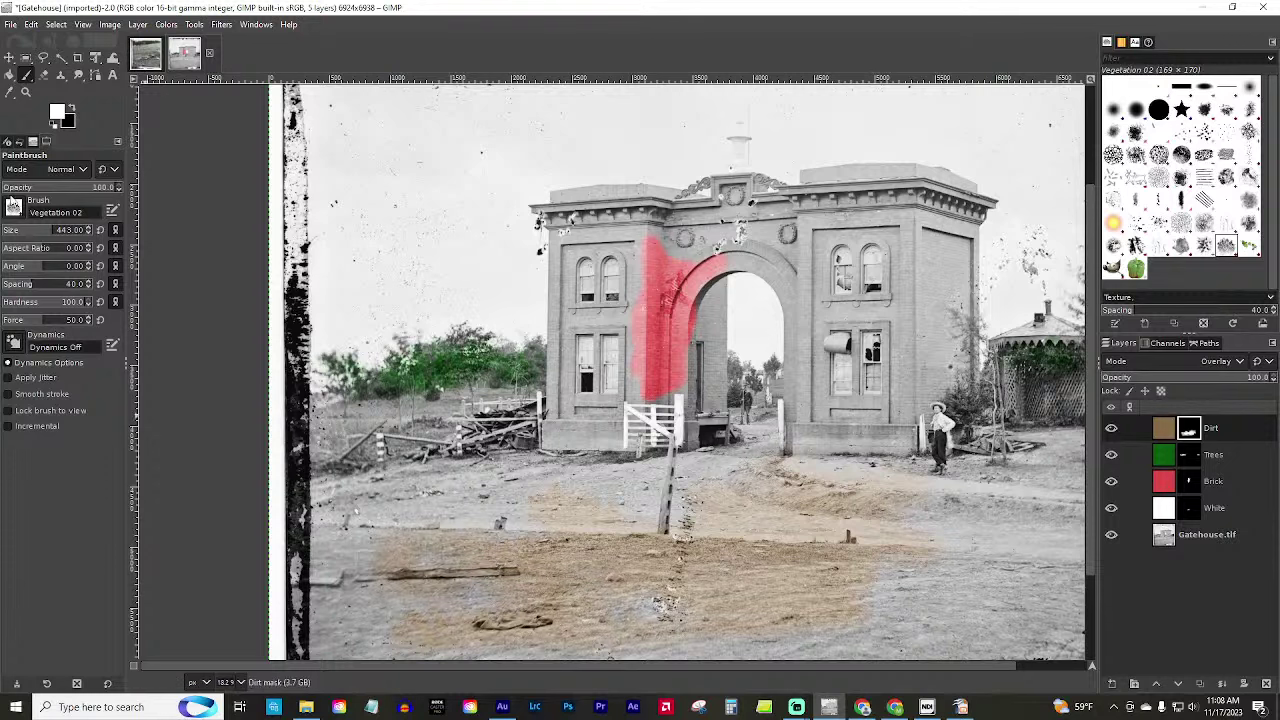
Switch to the Smoke brush at size 502 and paint dirt bands across the lower ground.
click(13, 207)
click(98, 335)
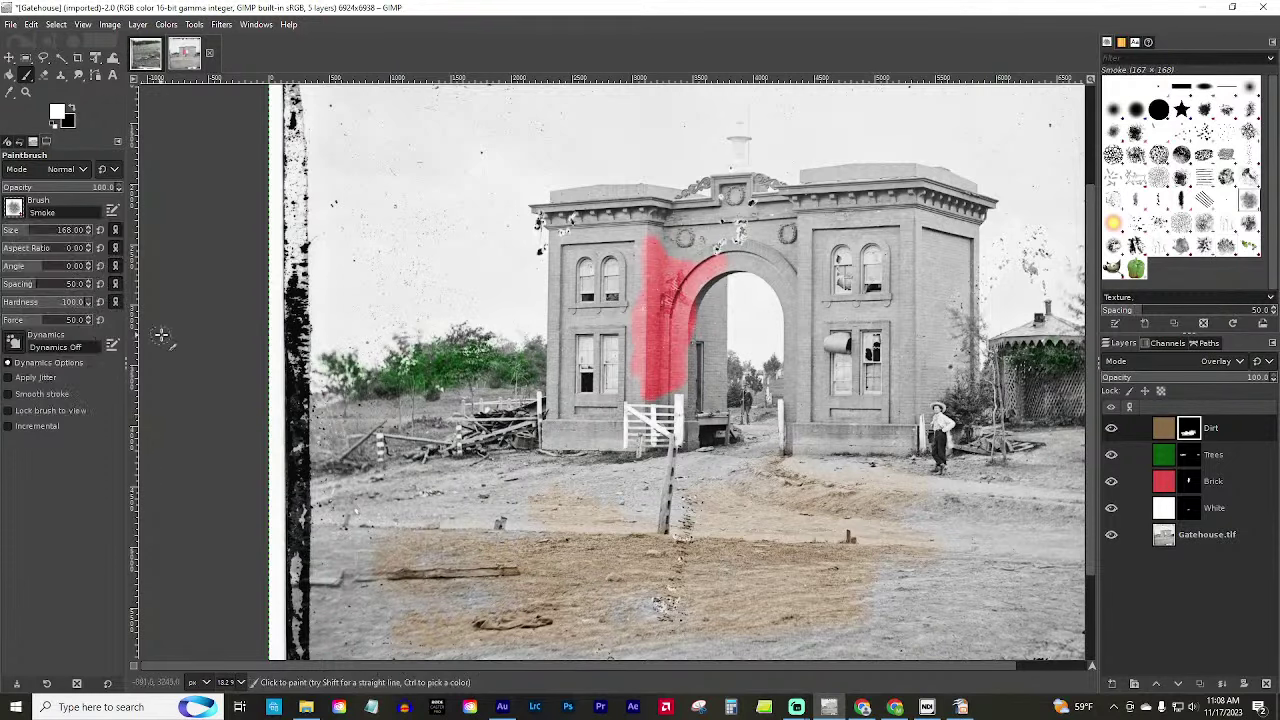
drag(31, 230, 60, 231)
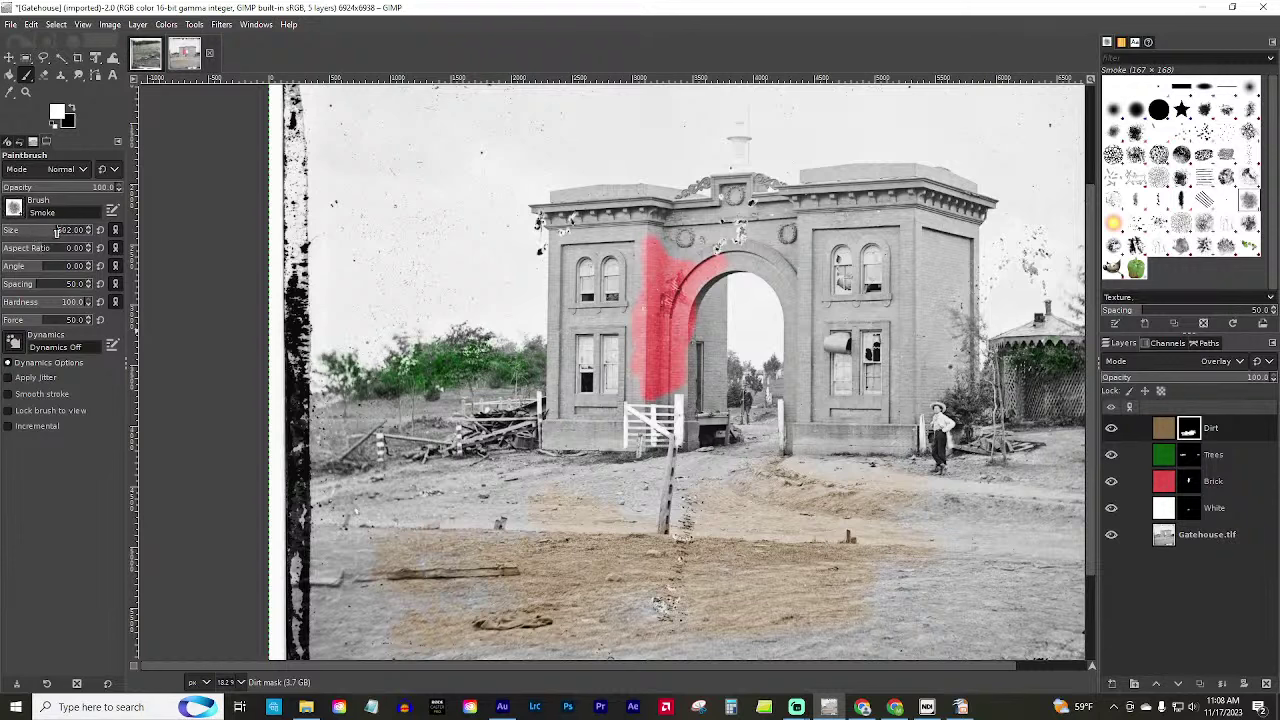
mouse_move(1100, 608)
mouse_down()
mouse_move(870, 625)
mouse_move(1070, 655)
mouse_move(666, 655)
mouse_up()
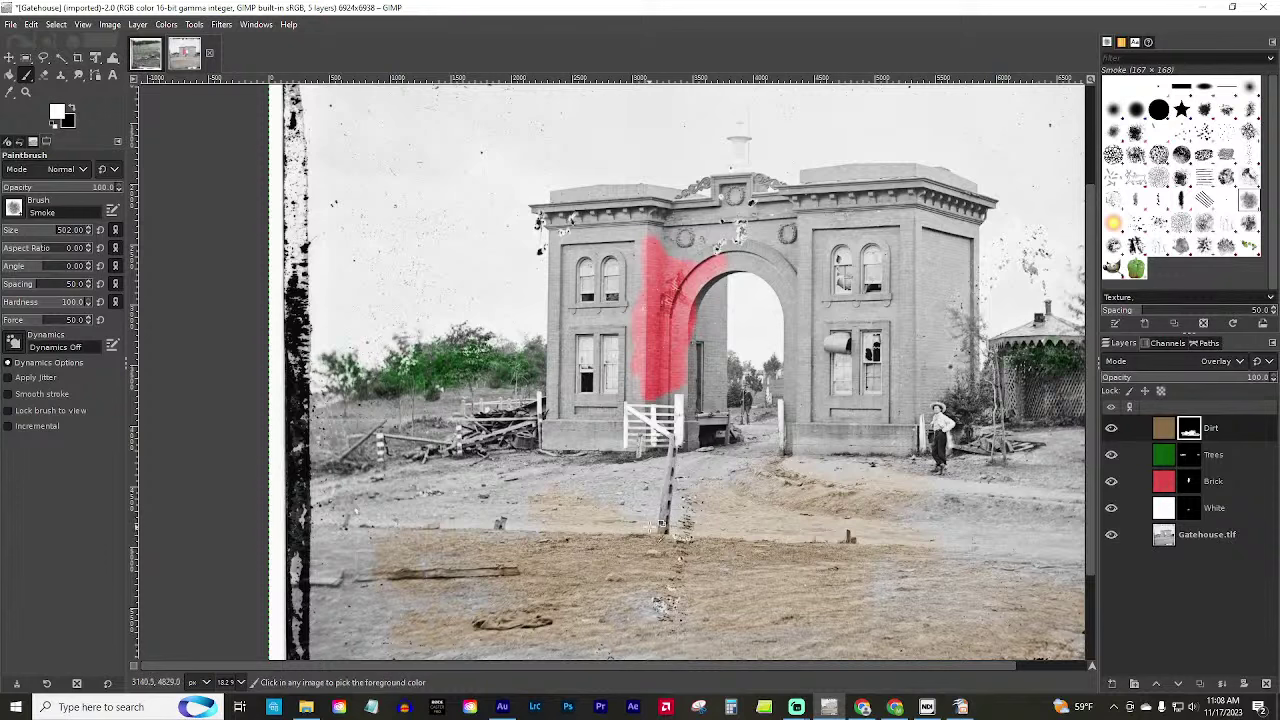
key(ctrl+z)
key(ctrl+z)
key(ctrl+z)
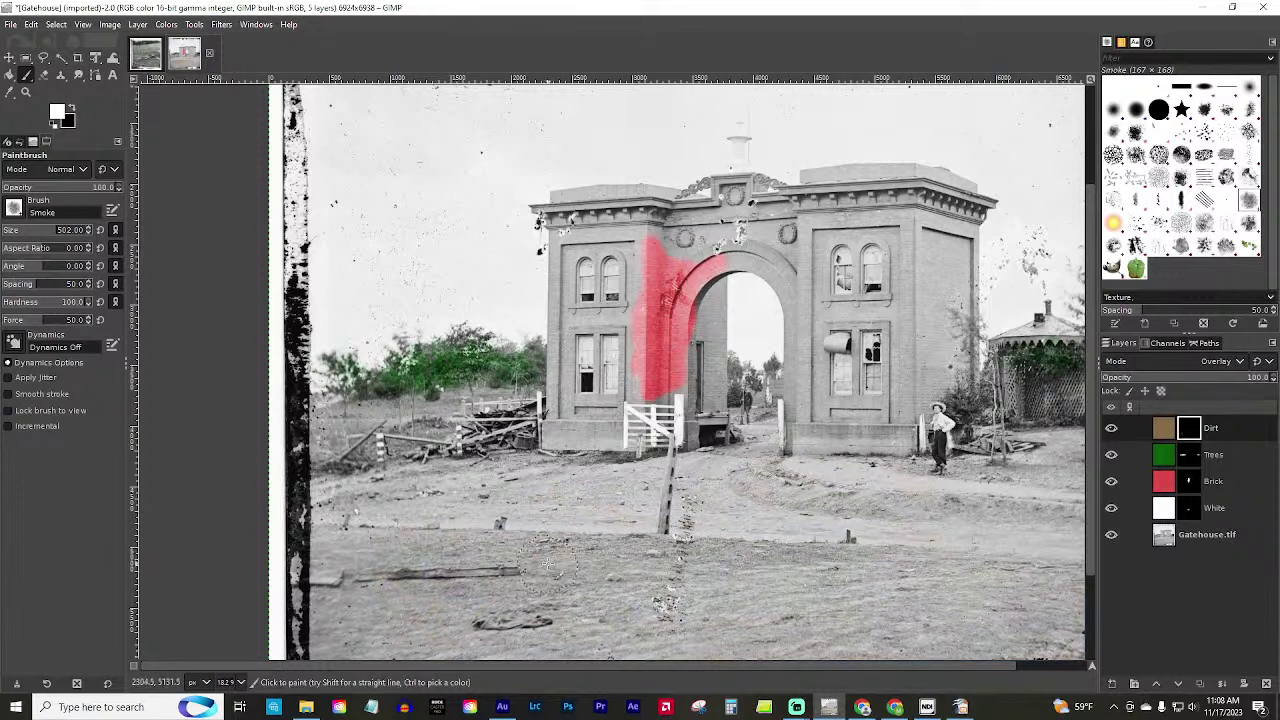
drag(547, 563, 848, 572)
mouse_move(555, 578)
mouse_down()
mouse_move(570, 605)
mouse_move(905, 598)
mouse_up()
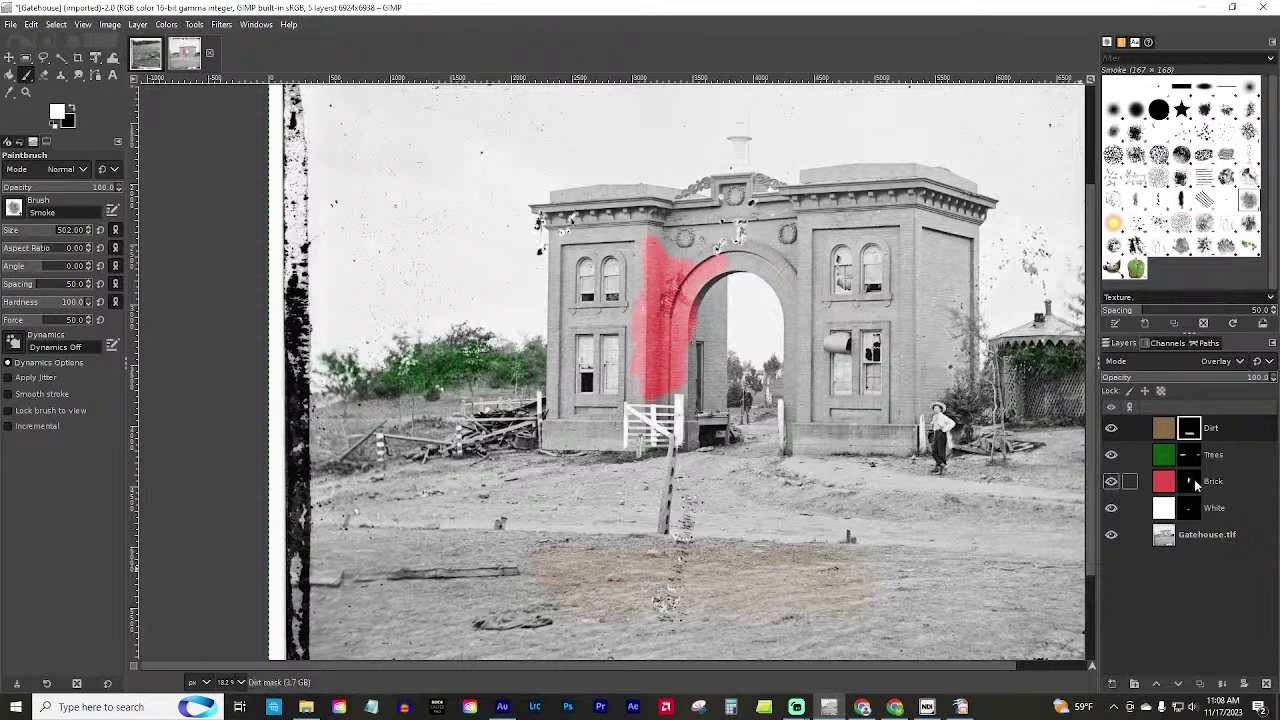
Brush faint green grass onto the ground via the Trees mask; undo a trial Brick-mask stroke.
click(1189, 455)
mouse_move(565, 548)
mouse_down()
mouse_move(540, 575)
mouse_move(600, 566)
mouse_move(830, 586)
mouse_up()
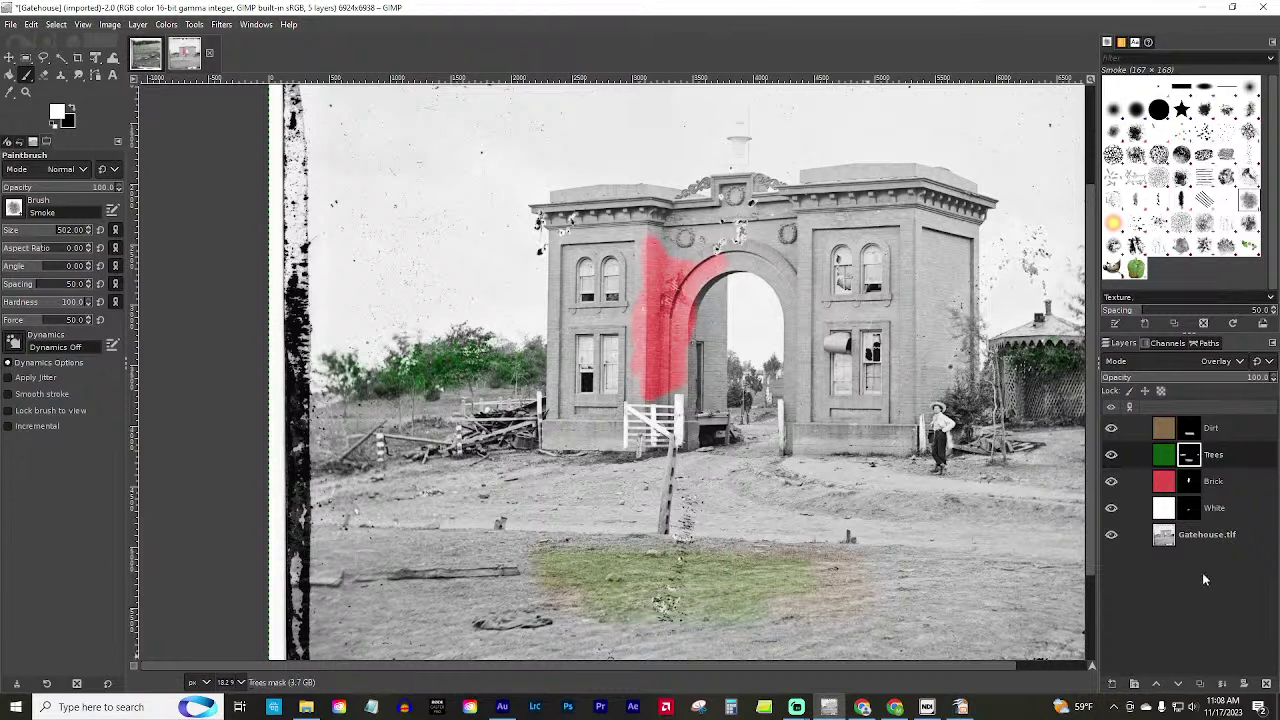
click(1187, 484)
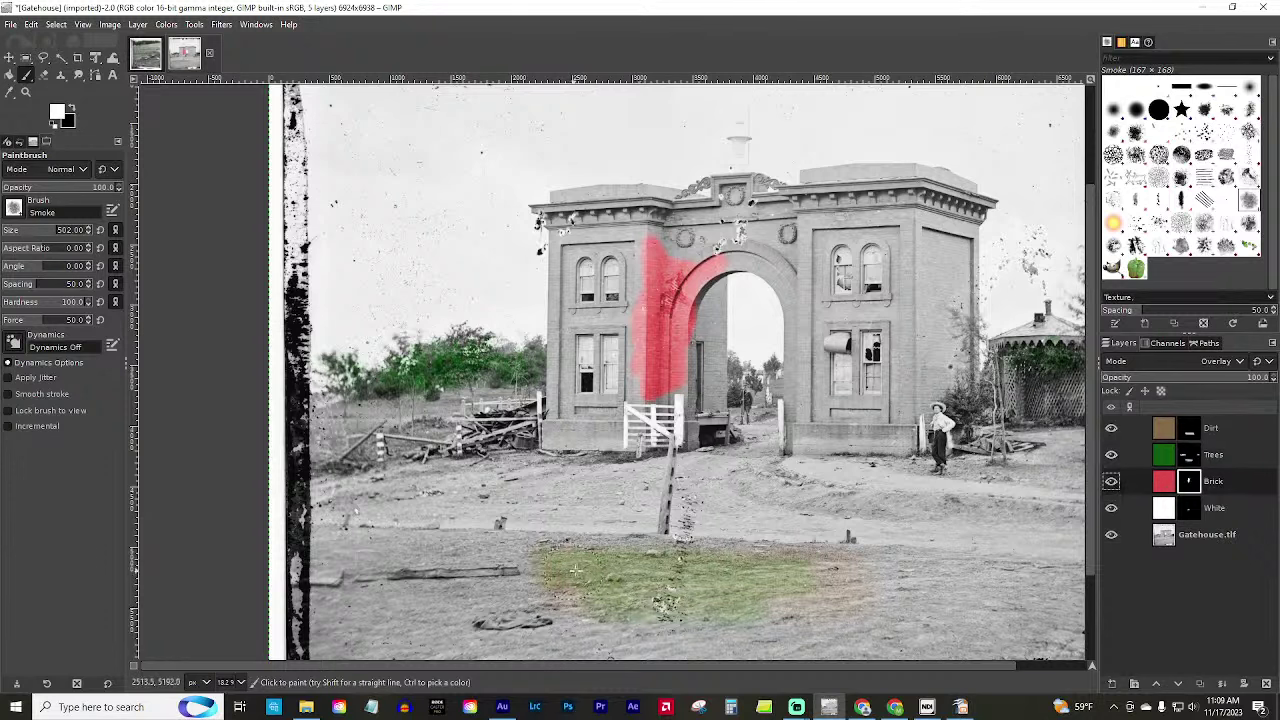
mouse_move(578, 570)
mouse_down()
mouse_move(787, 575)
mouse_move(621, 600)
mouse_move(715, 618)
mouse_up()
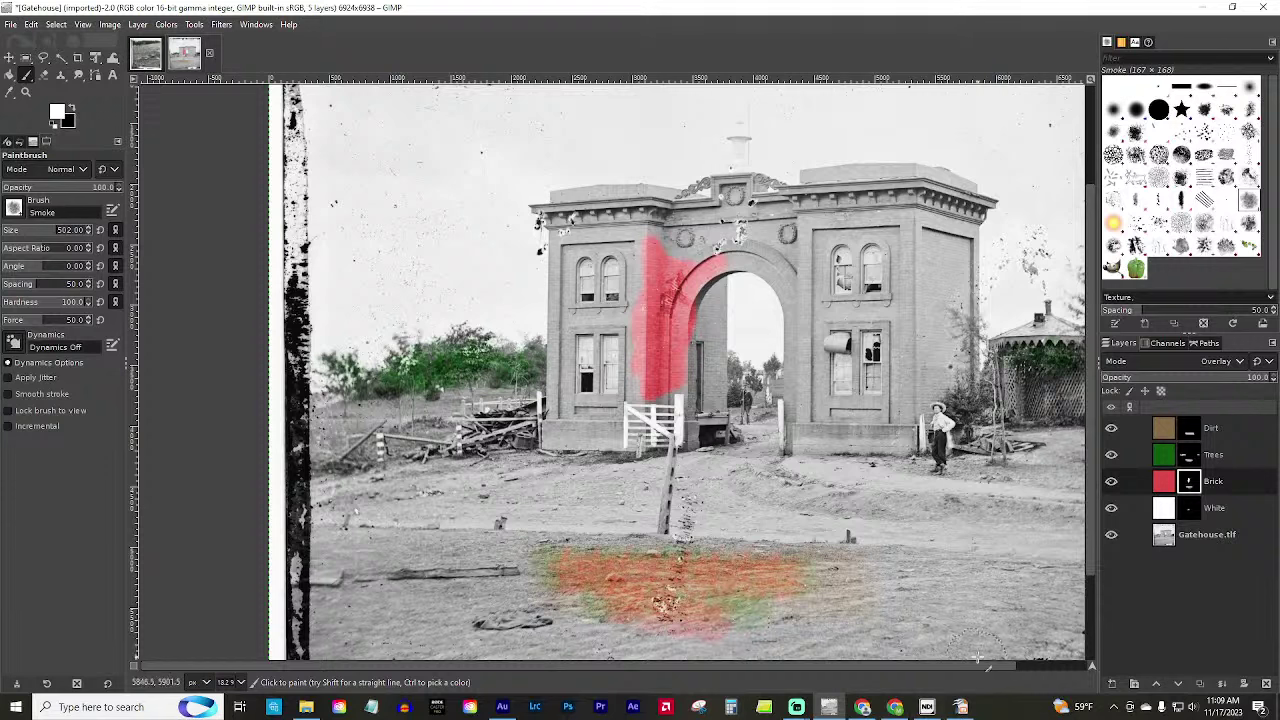
key(ctrl+z)
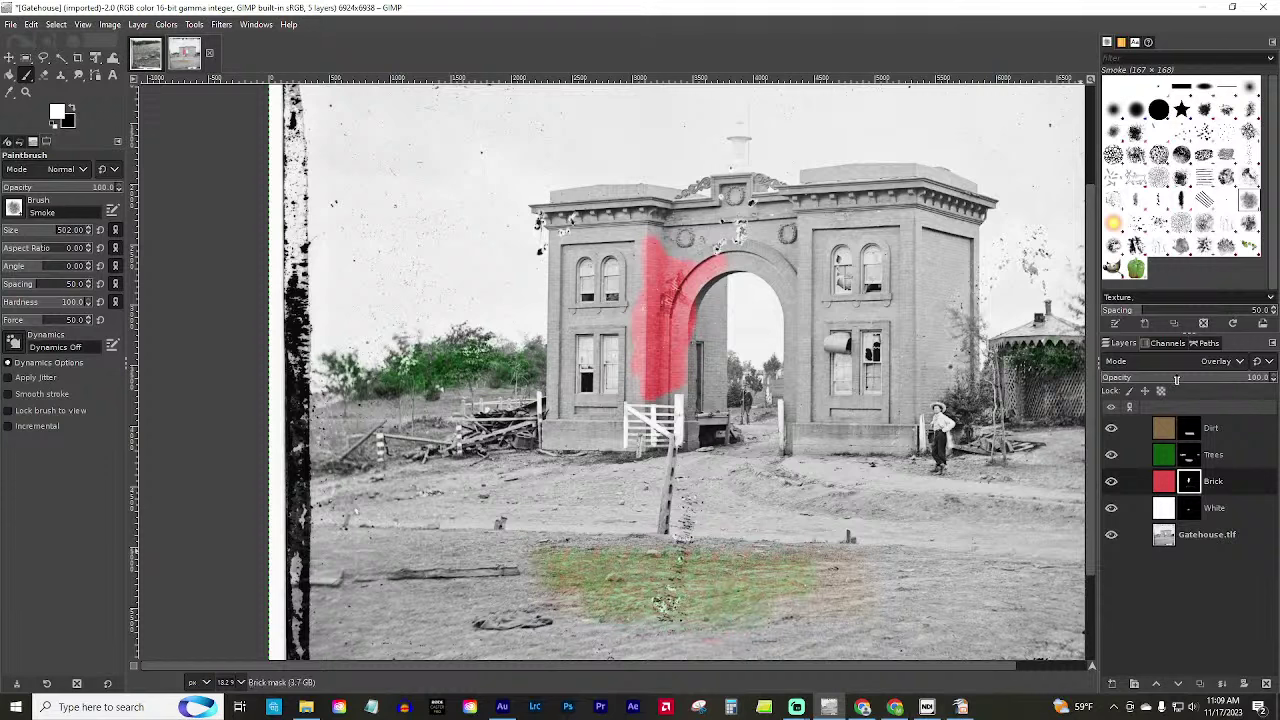
Lower brush opacity to 42.4 and wash tan over the green ground patch, undoing the last wash.
click(49, 187)
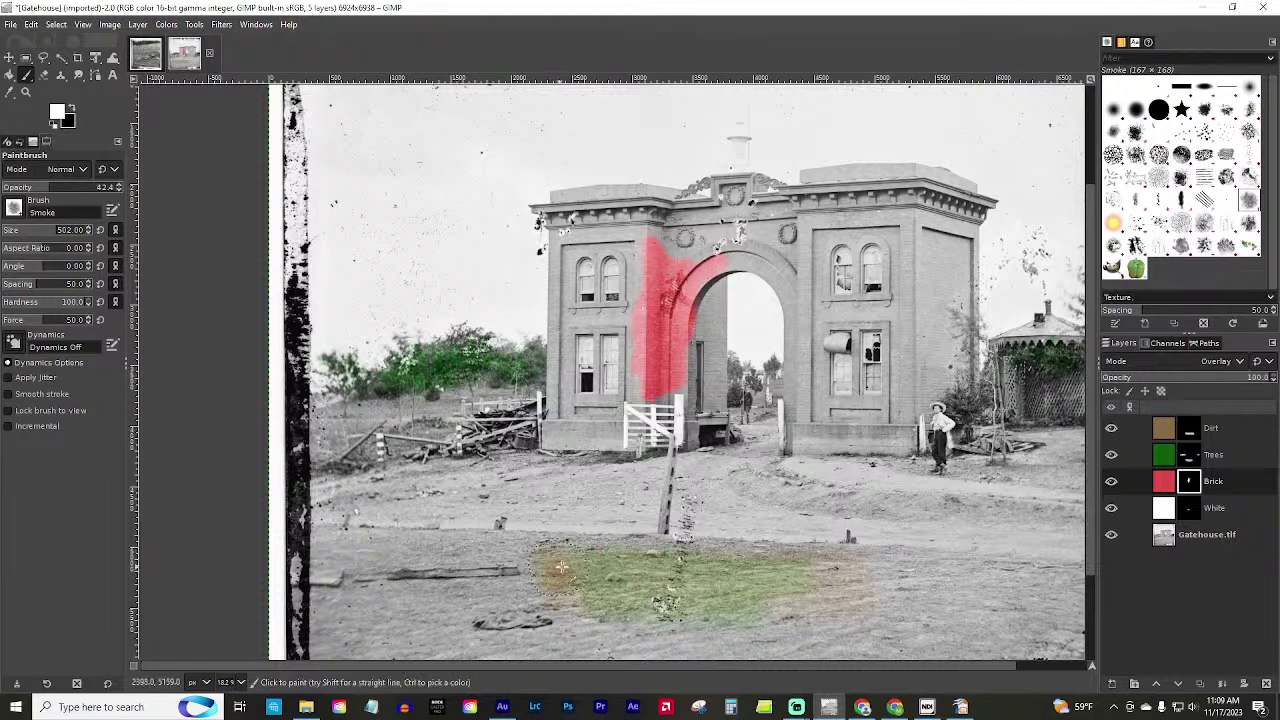
mouse_move(562, 567)
mouse_down()
mouse_move(760, 585)
mouse_move(640, 580)
mouse_move(820, 575)
mouse_up()
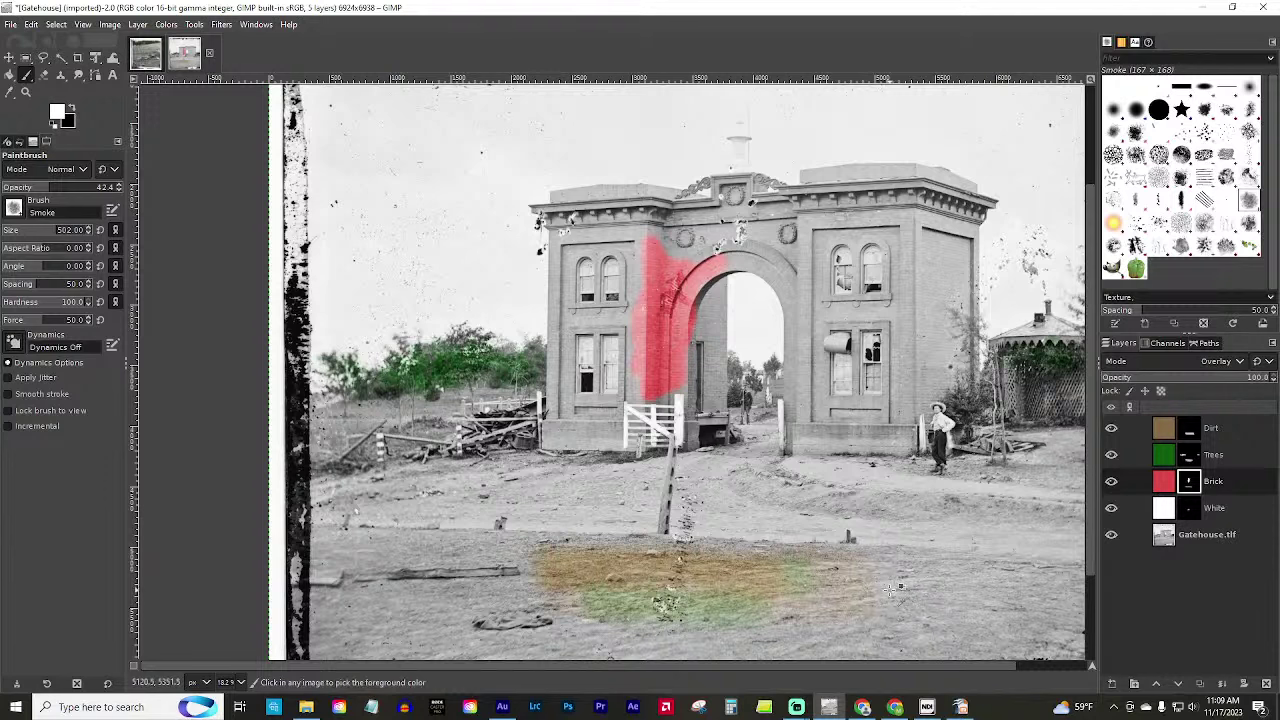
drag(588, 605, 860, 615)
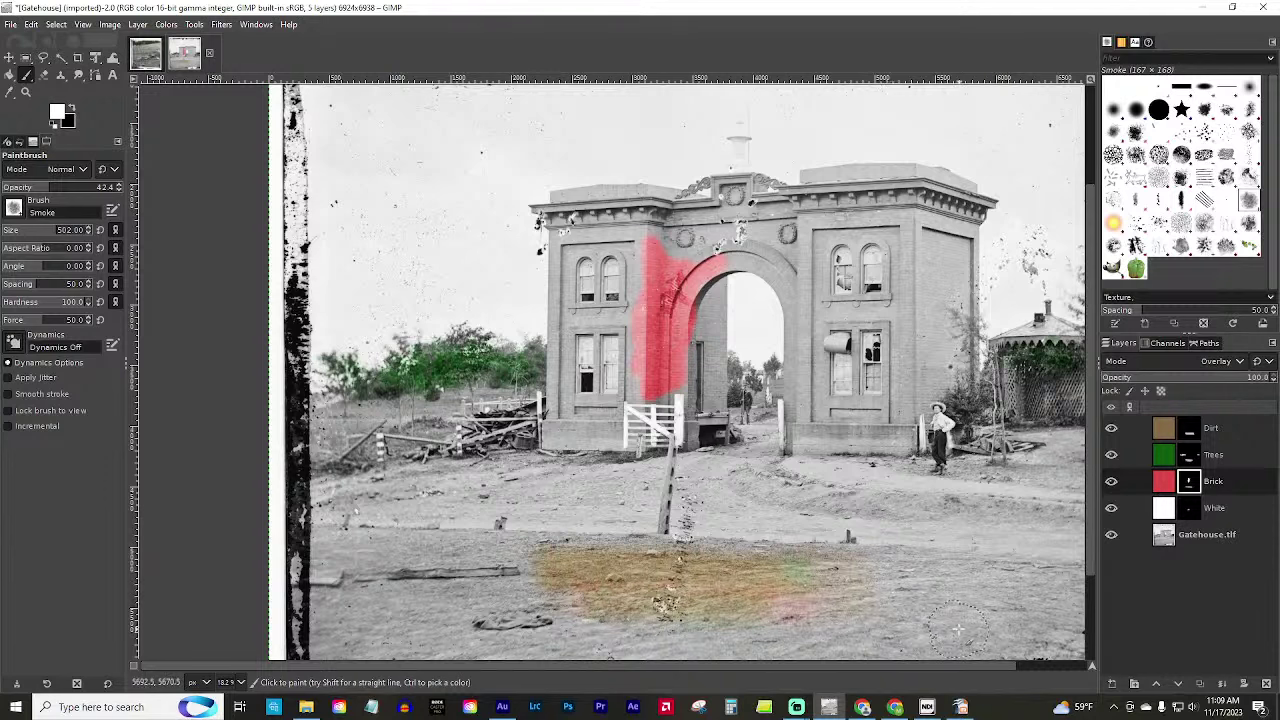
key(ctrl+z)
Scroll the view up toward the brickwork at the top left of the gatehouse.
ctrl+scroll(742, 415, up, 5)
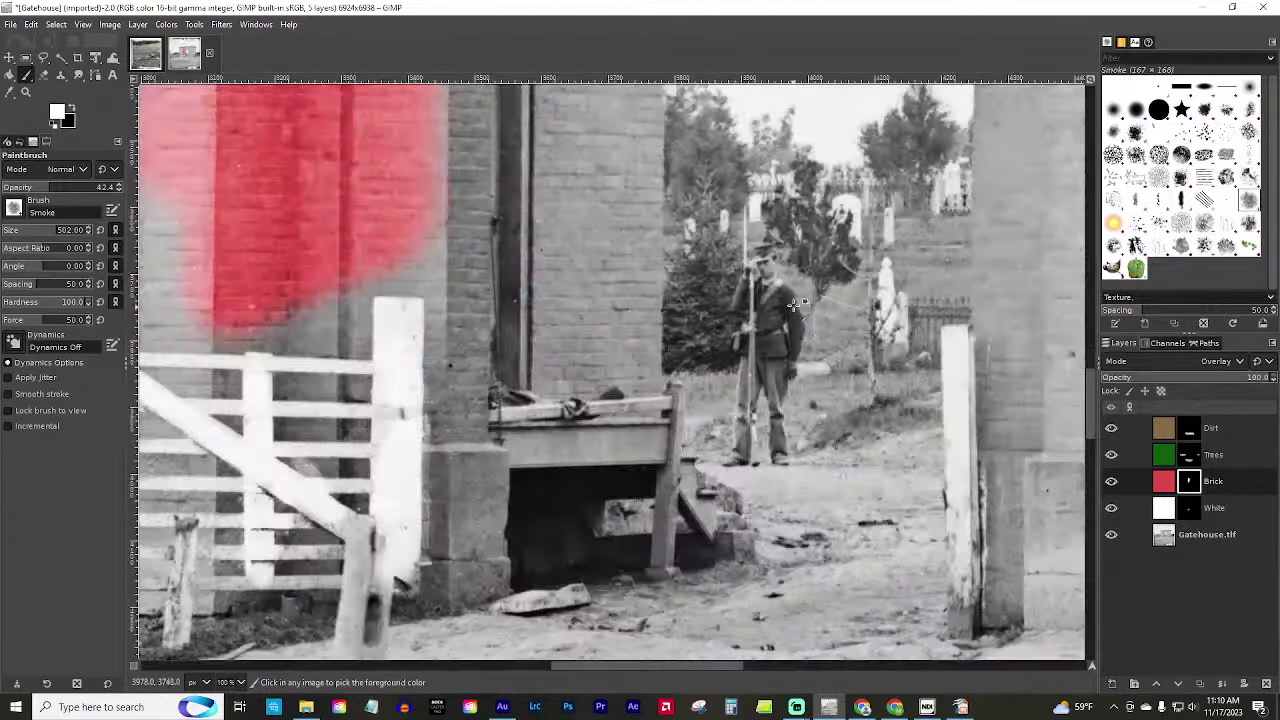
ctrl+scroll(790, 305, up, 1)
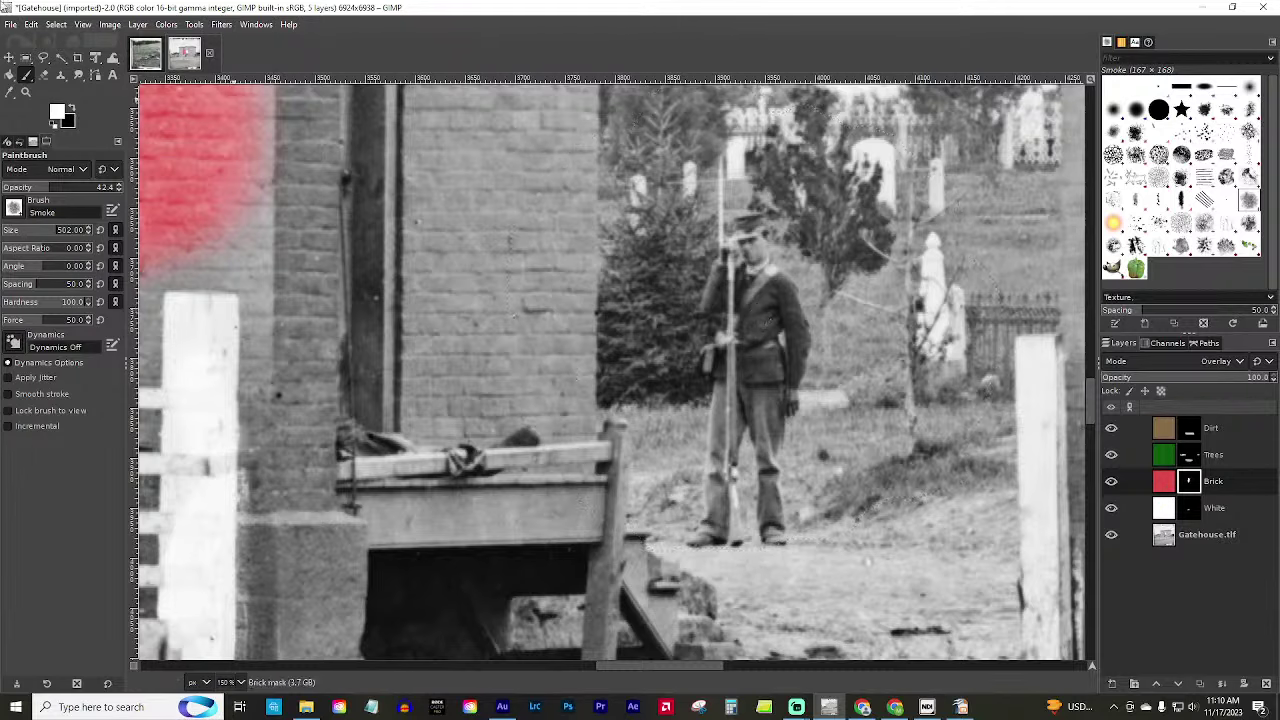
Open NMAH-ET2012-14993.jpg from the Wool folder as a layer and sample its trousers blue (5295a6).
click(10, 28)
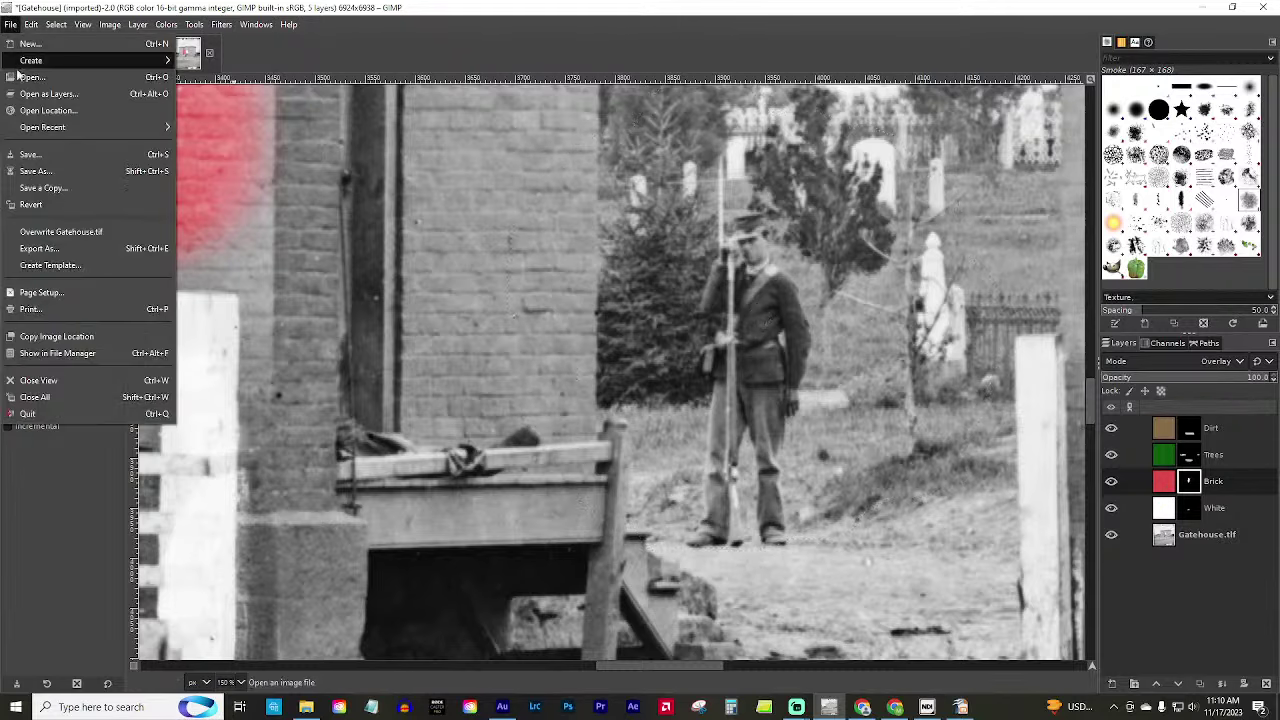
click(24, 102)
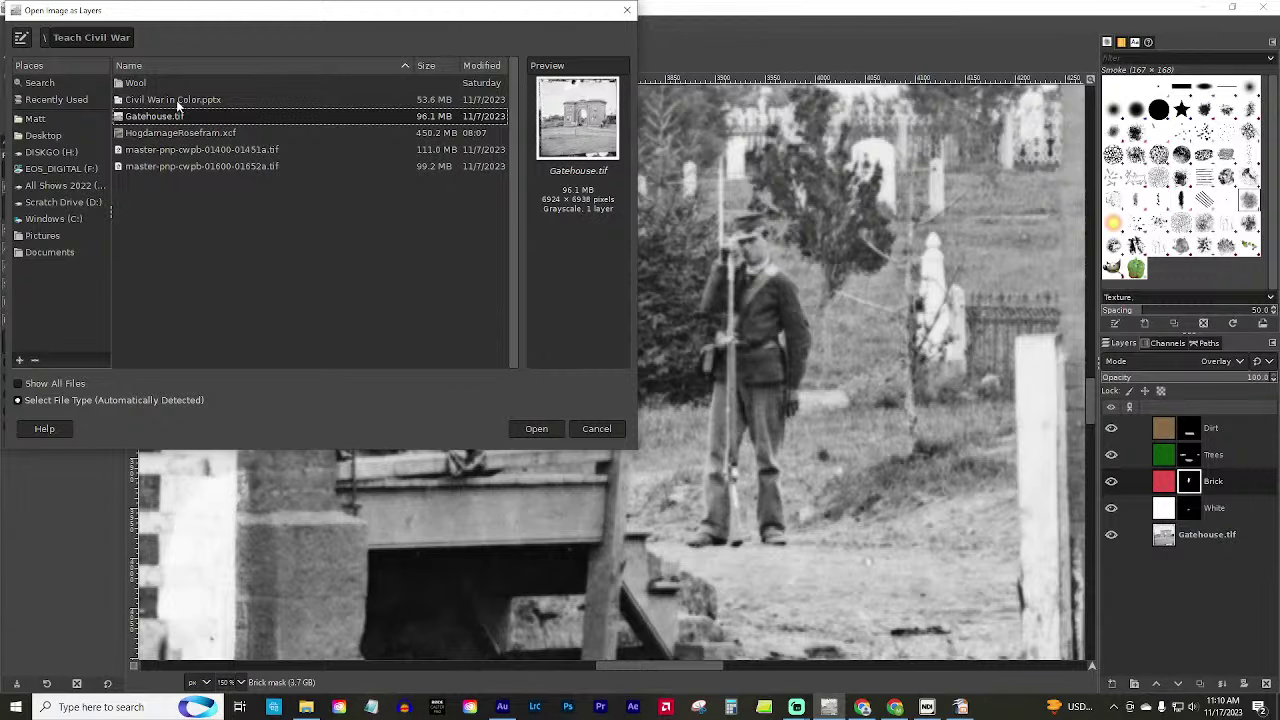
click(134, 66)
double_click(130, 85)
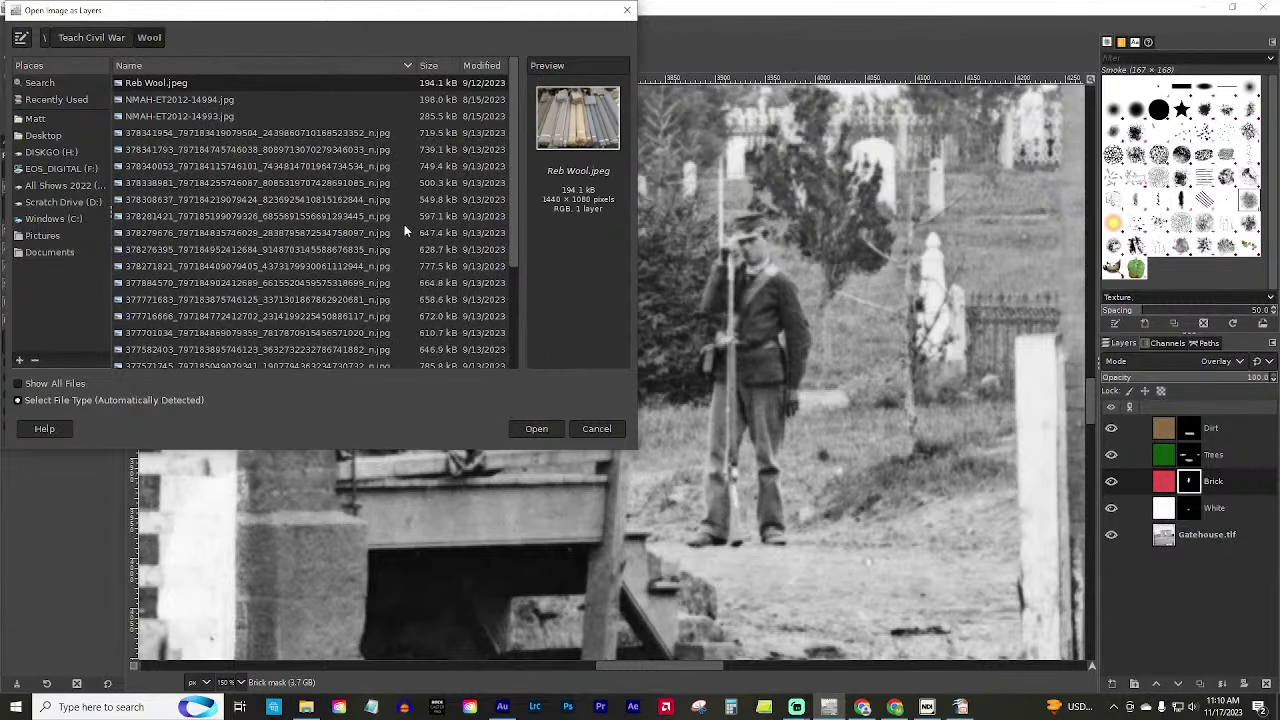
click(145, 99)
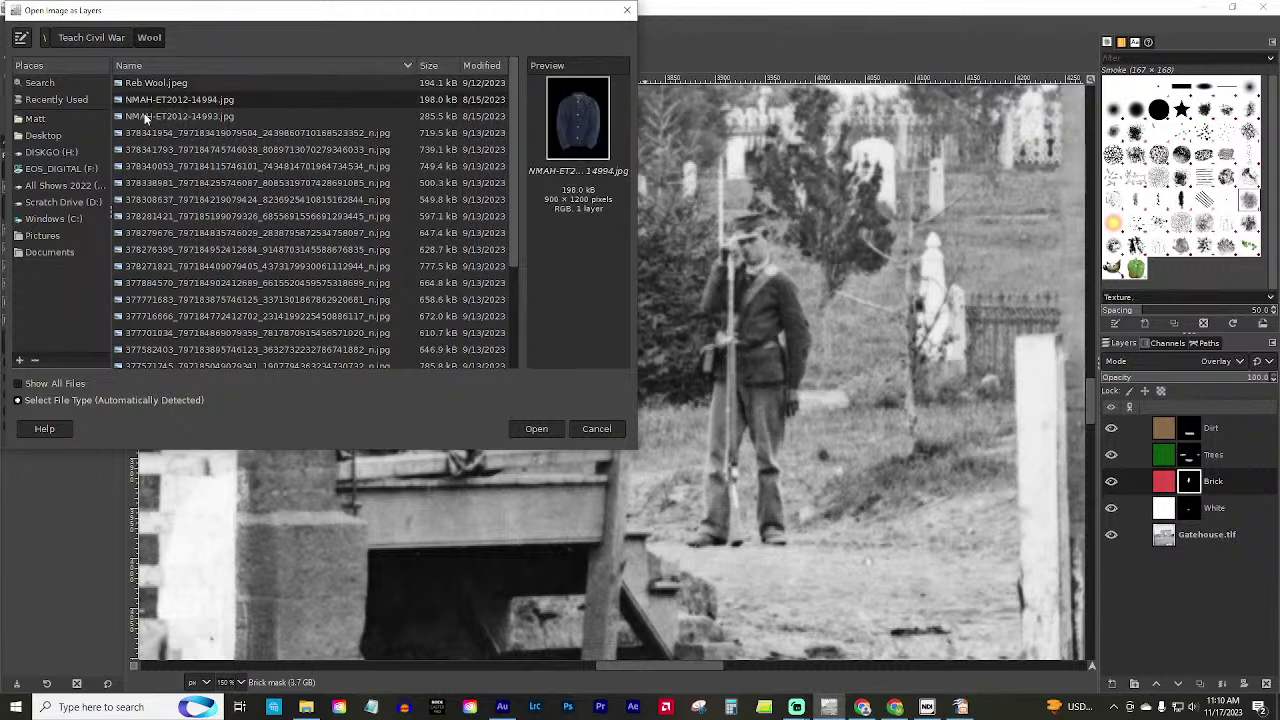
click(145, 116)
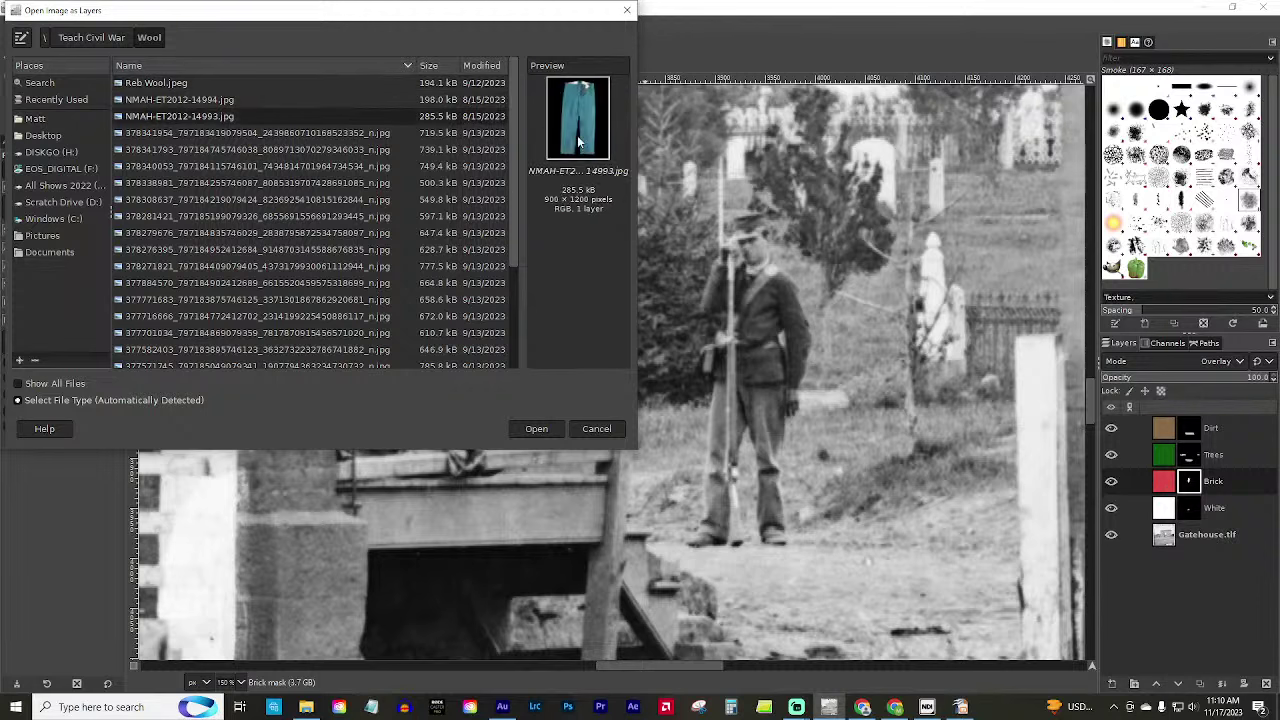
click(548, 428)
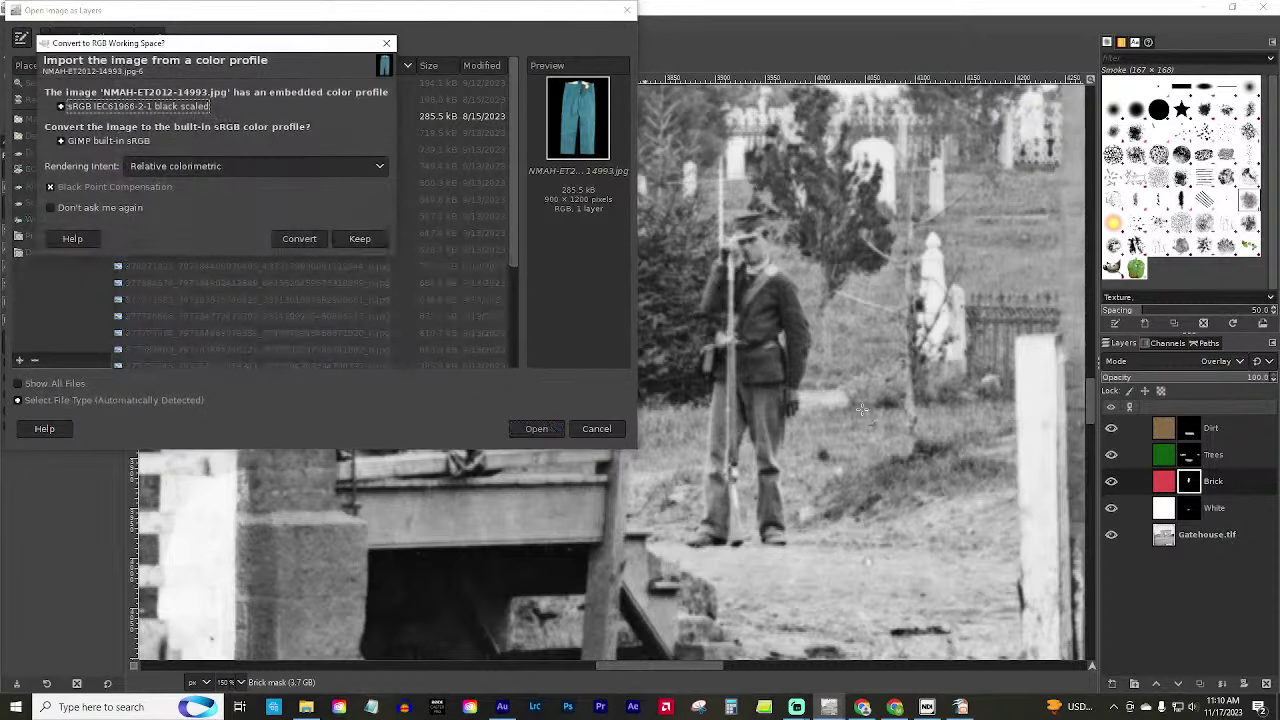
click(299, 240)
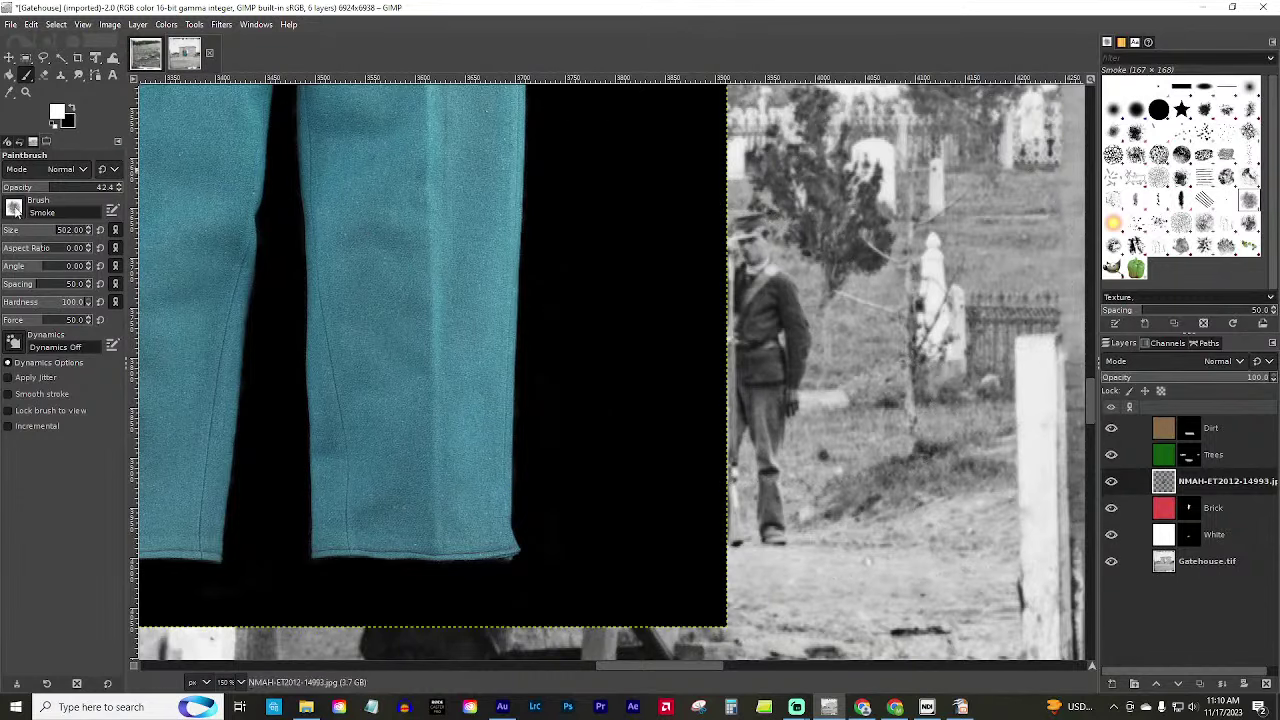
click(58, 112)
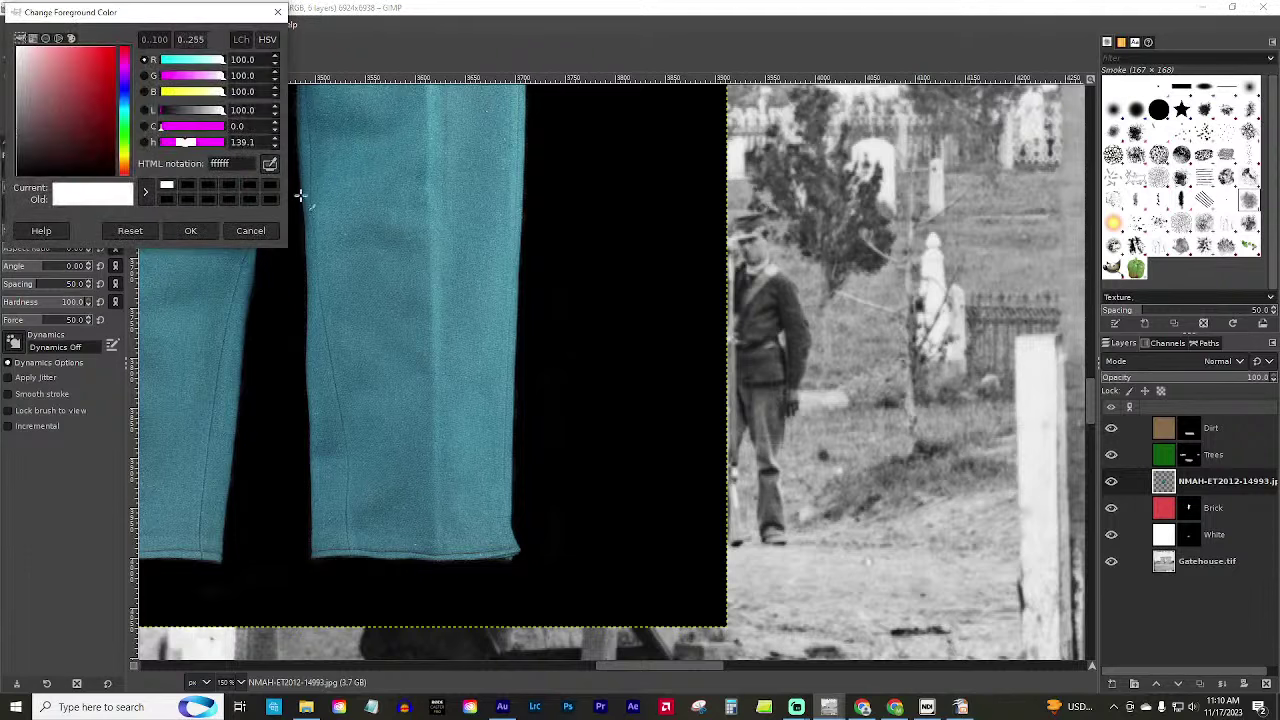
click(436, 238)
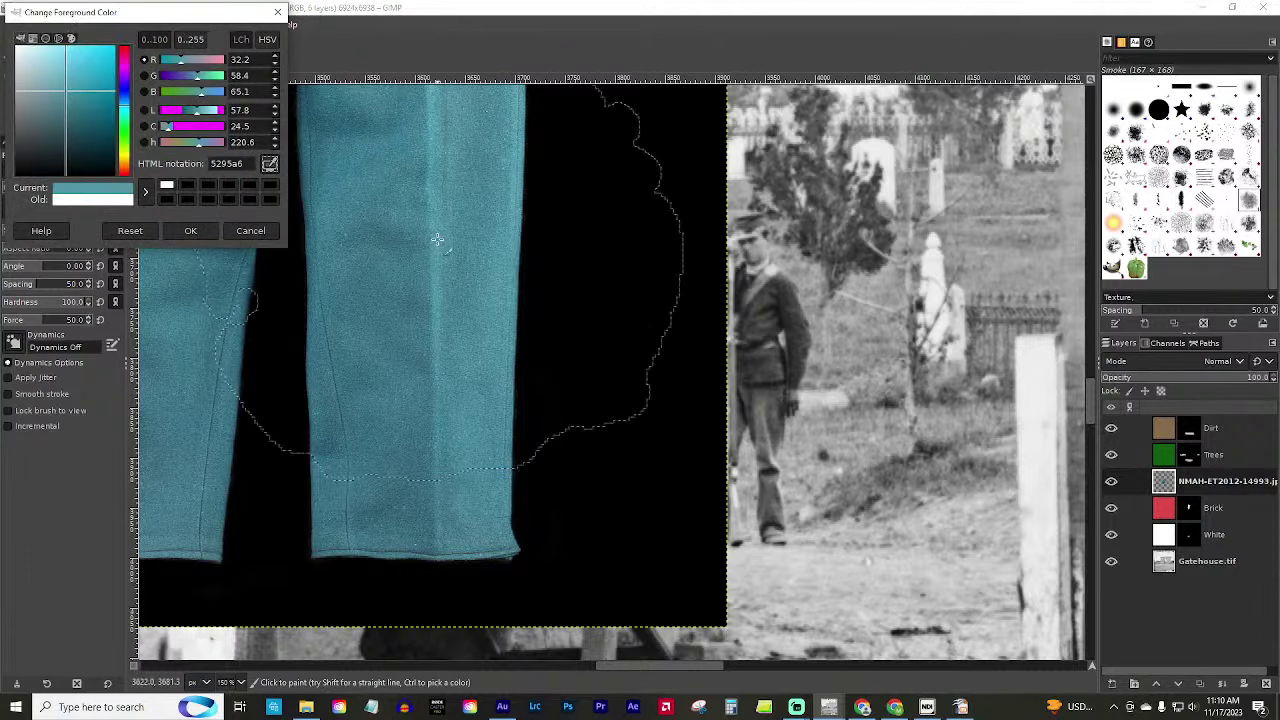
Confirm the blue foreground, hide the trousers photo, and create a blue-filled 'Sky Blue' layer.
click(192, 231)
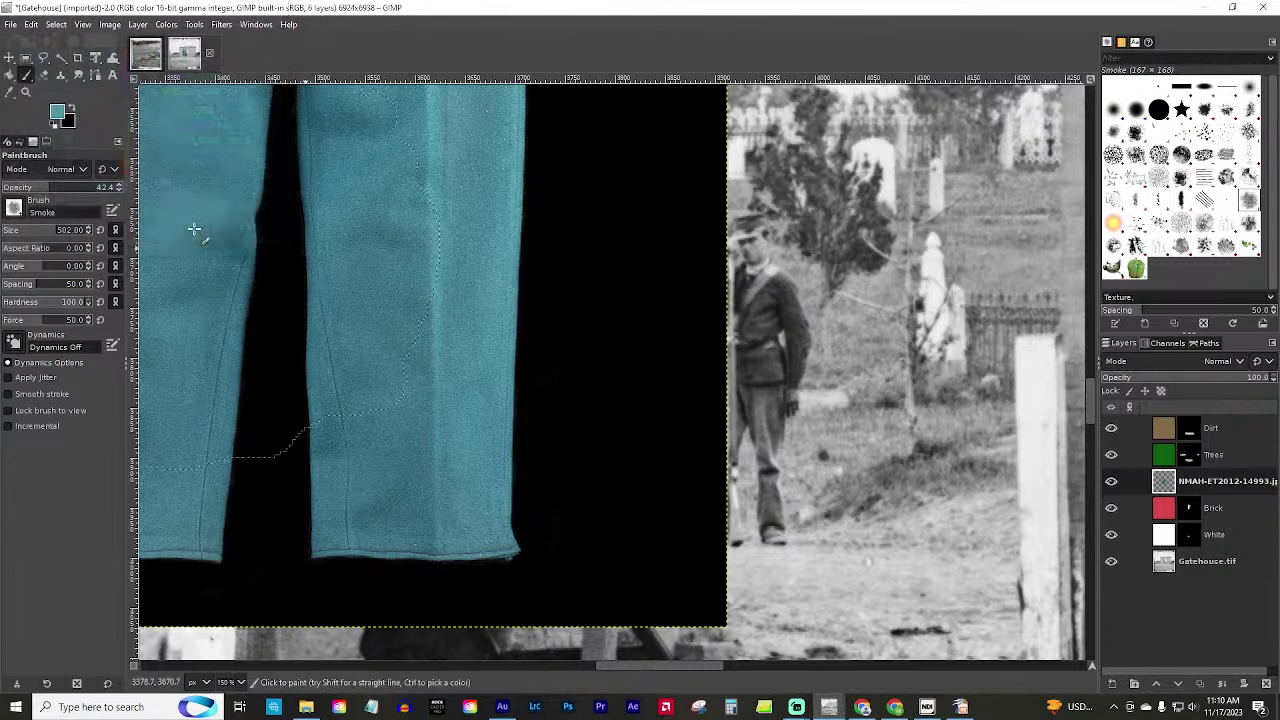
click(1111, 481)
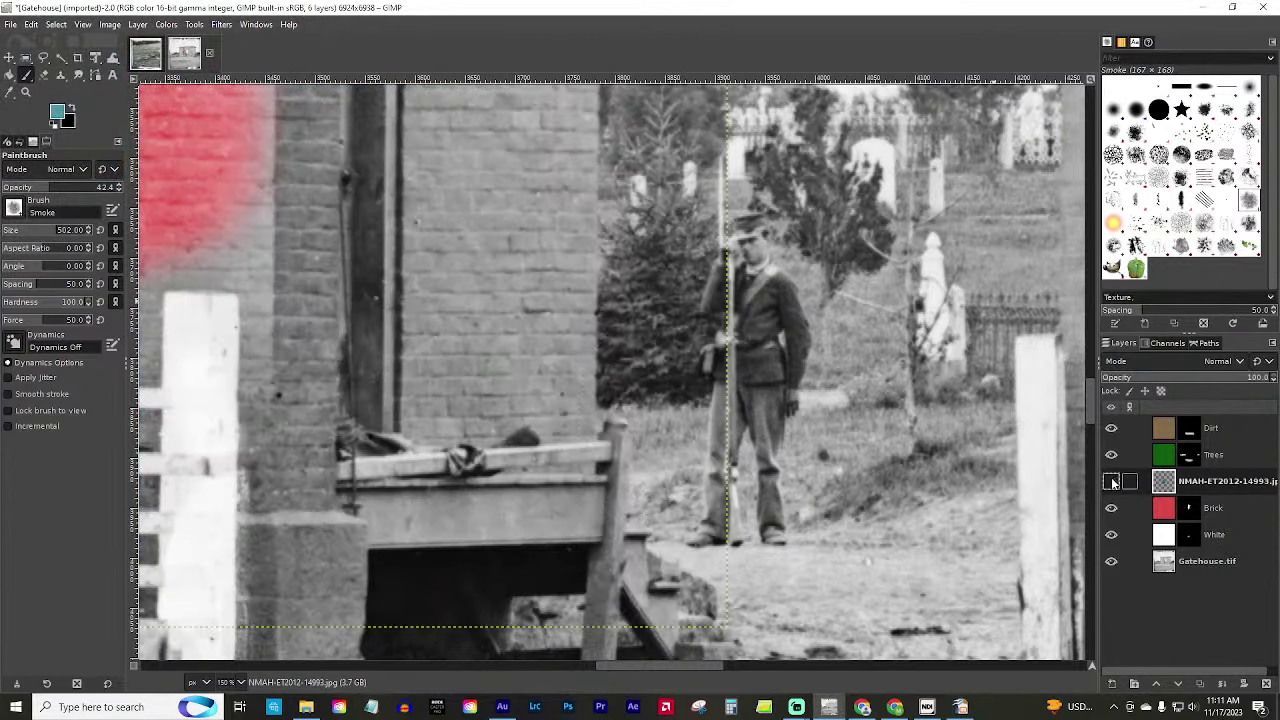
key(ctrl+shift+n)
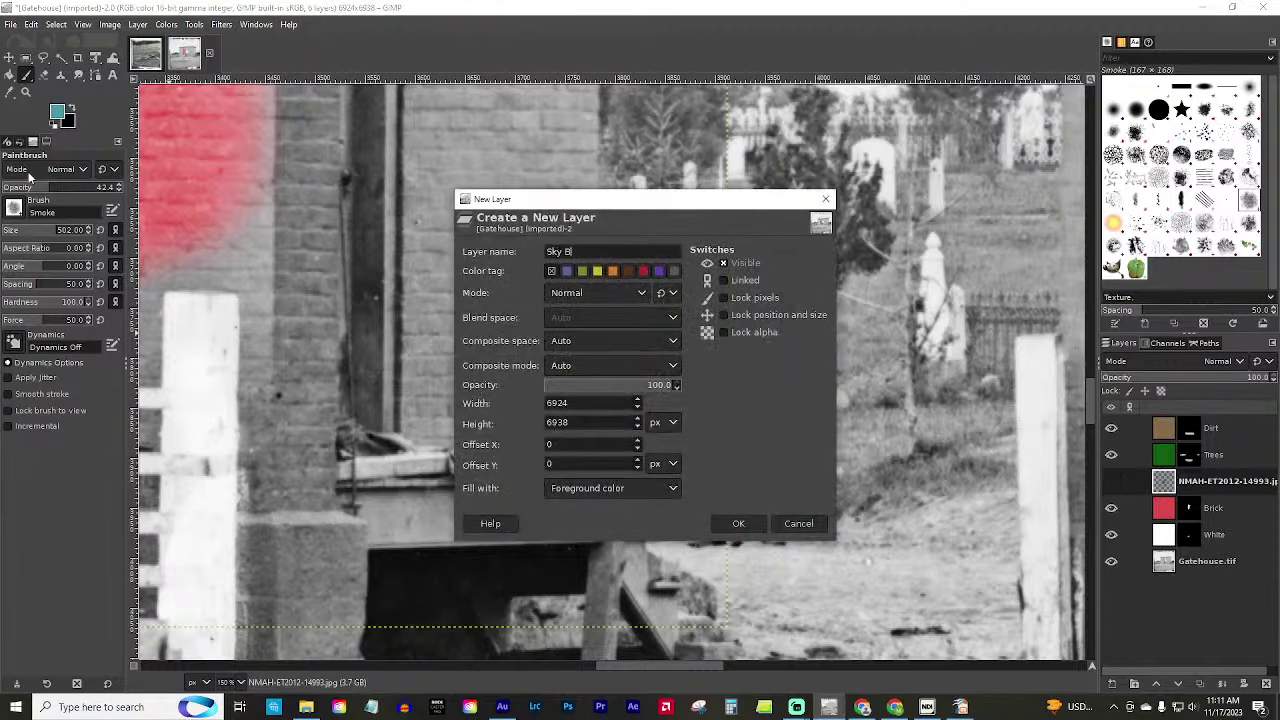
text(Sky Blue)
key(Return)
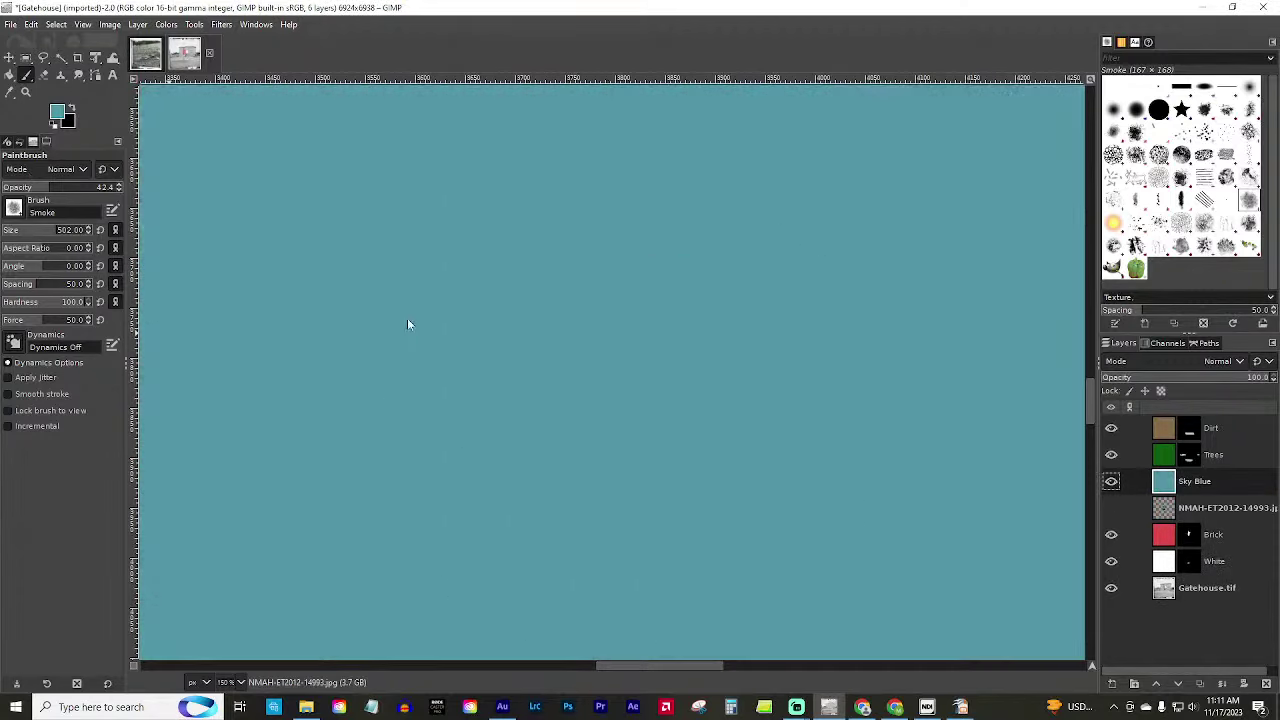
Give Sky Blue a black mask and Overlay mode, and select the Hardness 050 brush.
right_click(1201, 485)
click(1128, 275)
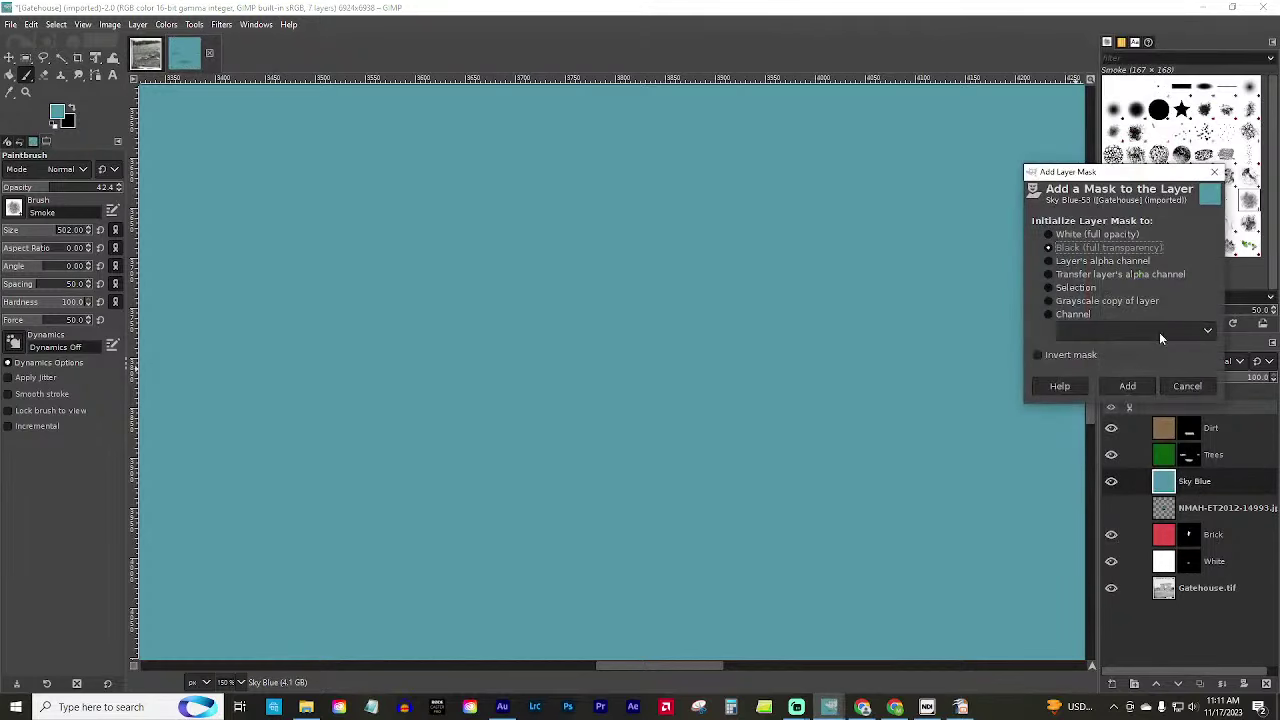
click(1126, 387)
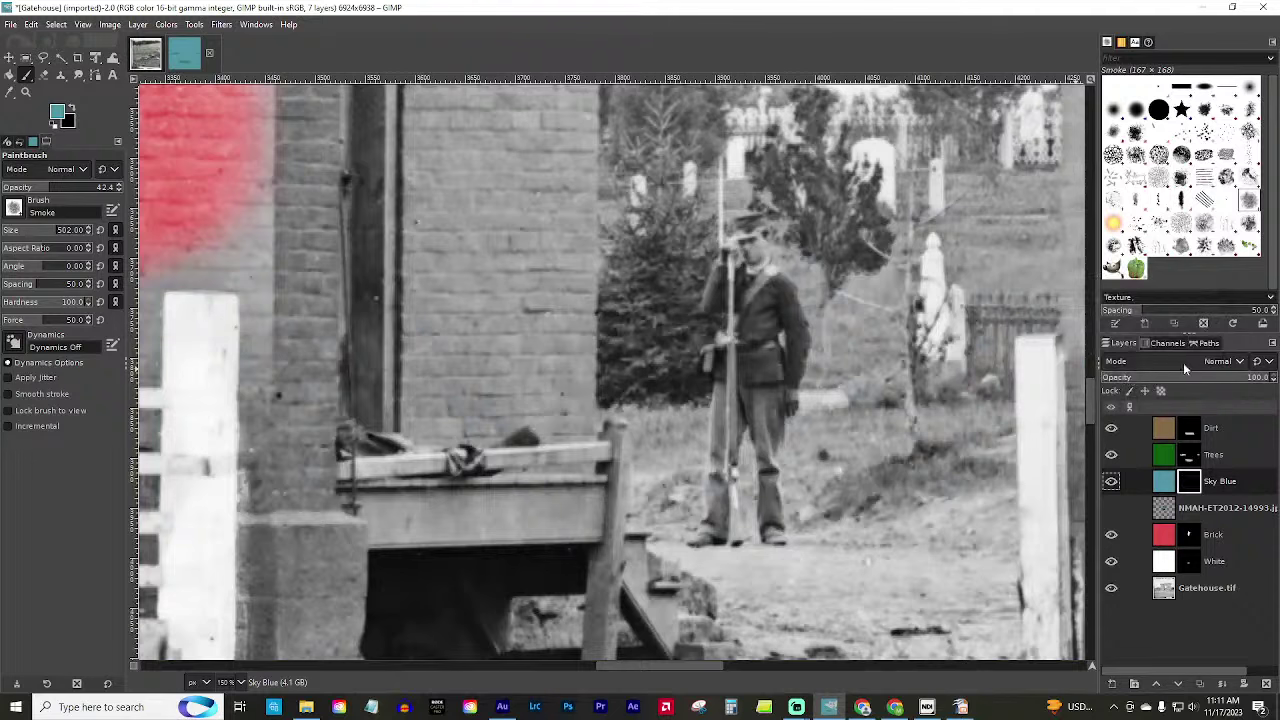
click(1225, 361)
click(1148, 281)
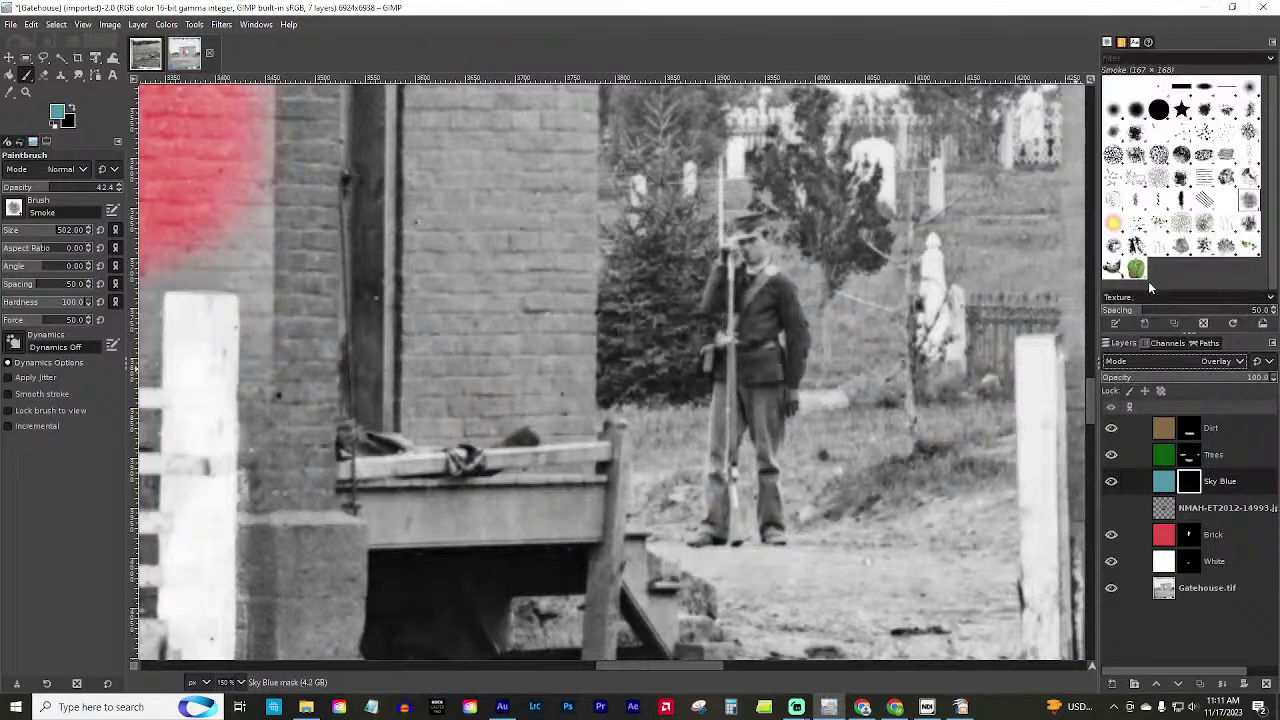
click(15, 208)
double_click(32, 255)
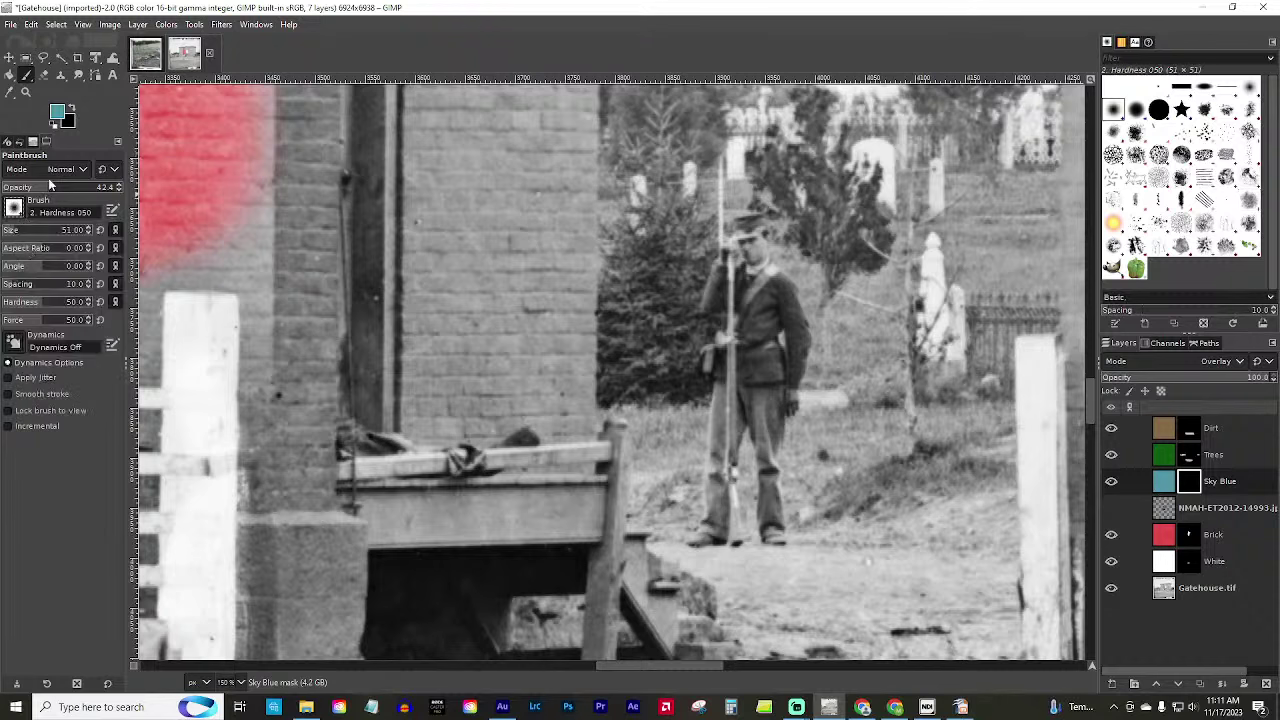
Raise the brush opacity to 100 and make a first stroke on the soldier's trousers.
drag(48, 187, 124, 196)
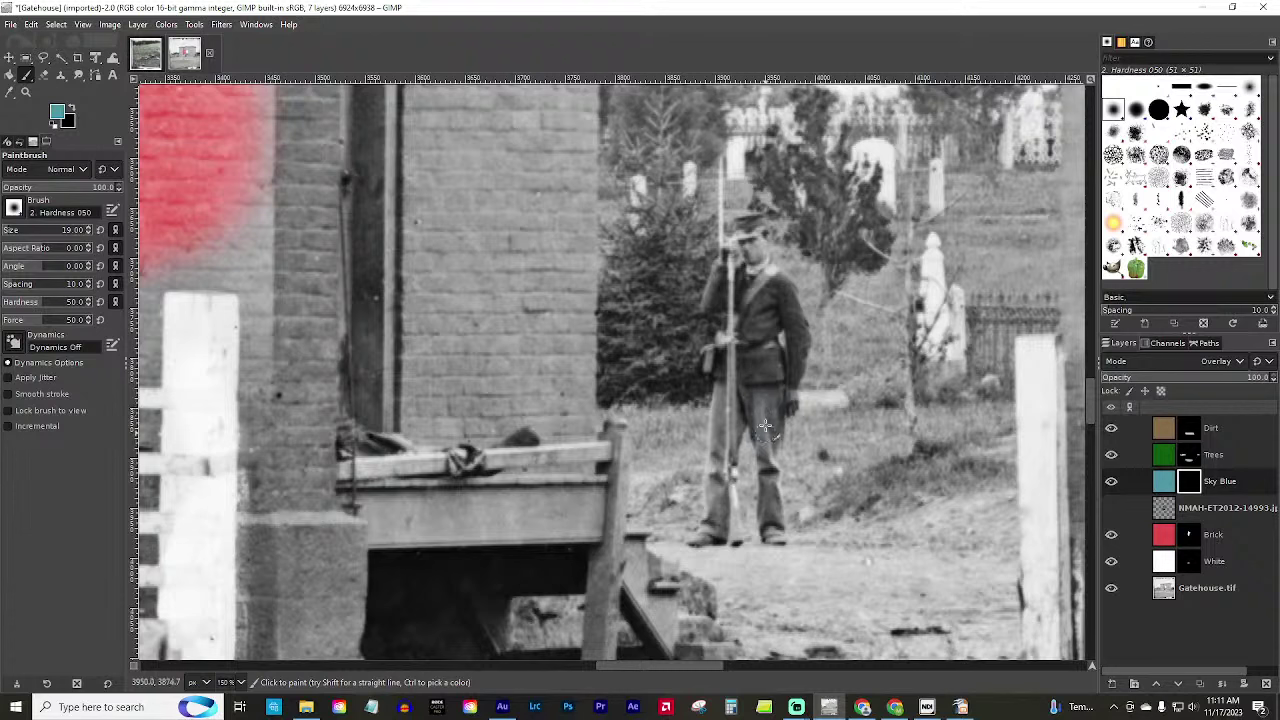
mouse_move(764, 425)
mouse_down()
mouse_move(771, 515)
mouse_move(775, 417)
mouse_move(745, 394)
mouse_move(778, 392)
mouse_move(771, 423)
mouse_move(752, 405)
mouse_move(761, 436)
mouse_move(774, 430)
mouse_move(768, 513)
mouse_move(778, 496)
mouse_move(747, 520)
mouse_move(691, 516)
mouse_move(713, 530)
mouse_move(726, 498)
mouse_move(718, 428)
mouse_up()
key(ctrl)
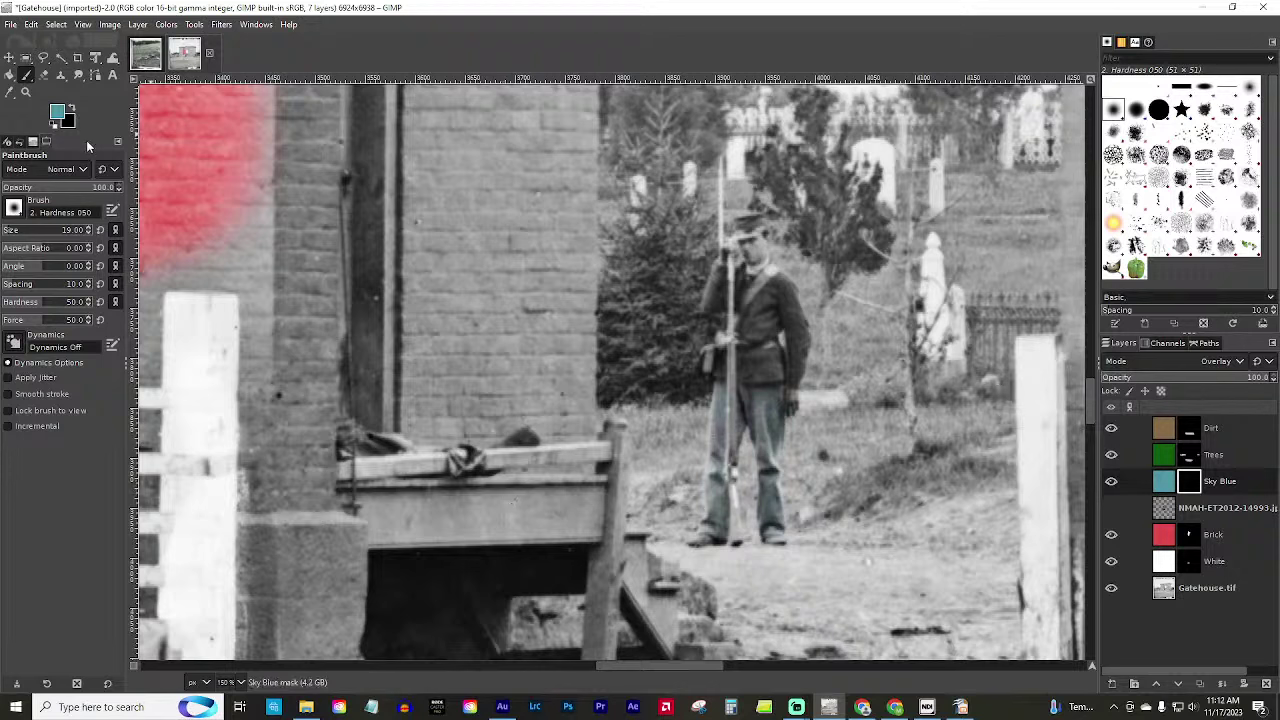
Reset colours, paint with white to reveal blue down both of the soldier's trouser legs.
click(50, 123)
click(70, 110)
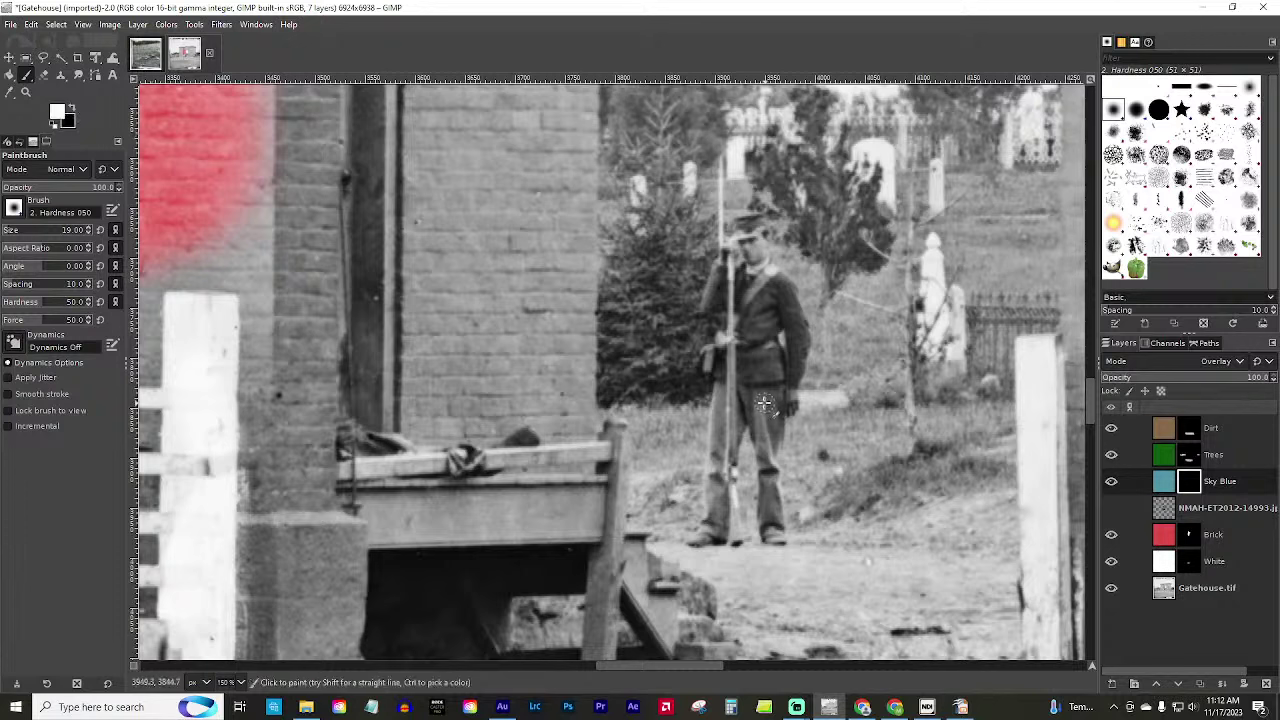
mouse_move(763, 403)
mouse_down()
mouse_move(763, 520)
mouse_move(778, 515)
mouse_move(782, 394)
mouse_move(748, 391)
mouse_move(762, 436)
mouse_move(770, 406)
mouse_move(748, 388)
mouse_move(718, 418)
mouse_move(718, 390)
mouse_up()
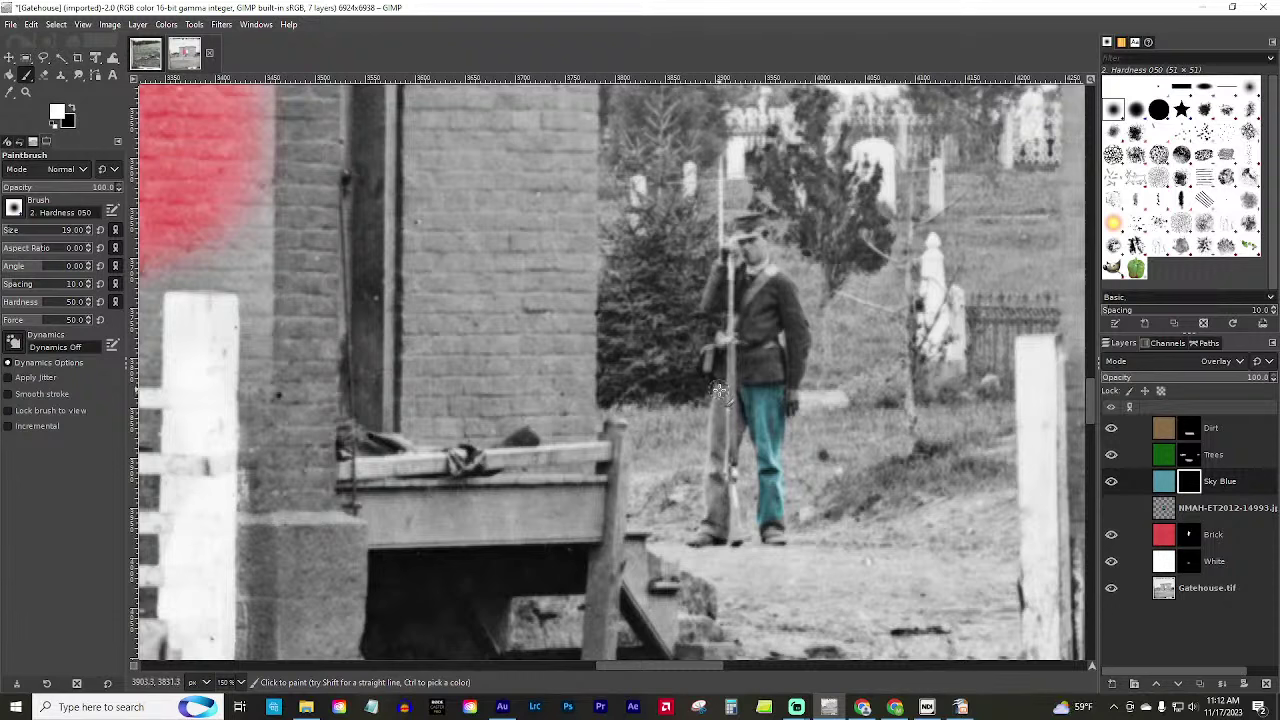
mouse_move(718, 390)
mouse_down()
mouse_move(710, 535)
mouse_move(722, 532)
mouse_move(740, 420)
mouse_move(748, 405)
mouse_move(742, 432)
mouse_move(776, 406)
mouse_move(748, 442)
mouse_move(777, 432)
mouse_move(771, 453)
mouse_move(760, 430)
mouse_up()
mouse_move(764, 481)
mouse_down()
mouse_move(766, 527)
mouse_move(782, 515)
mouse_move(775, 484)
mouse_up()
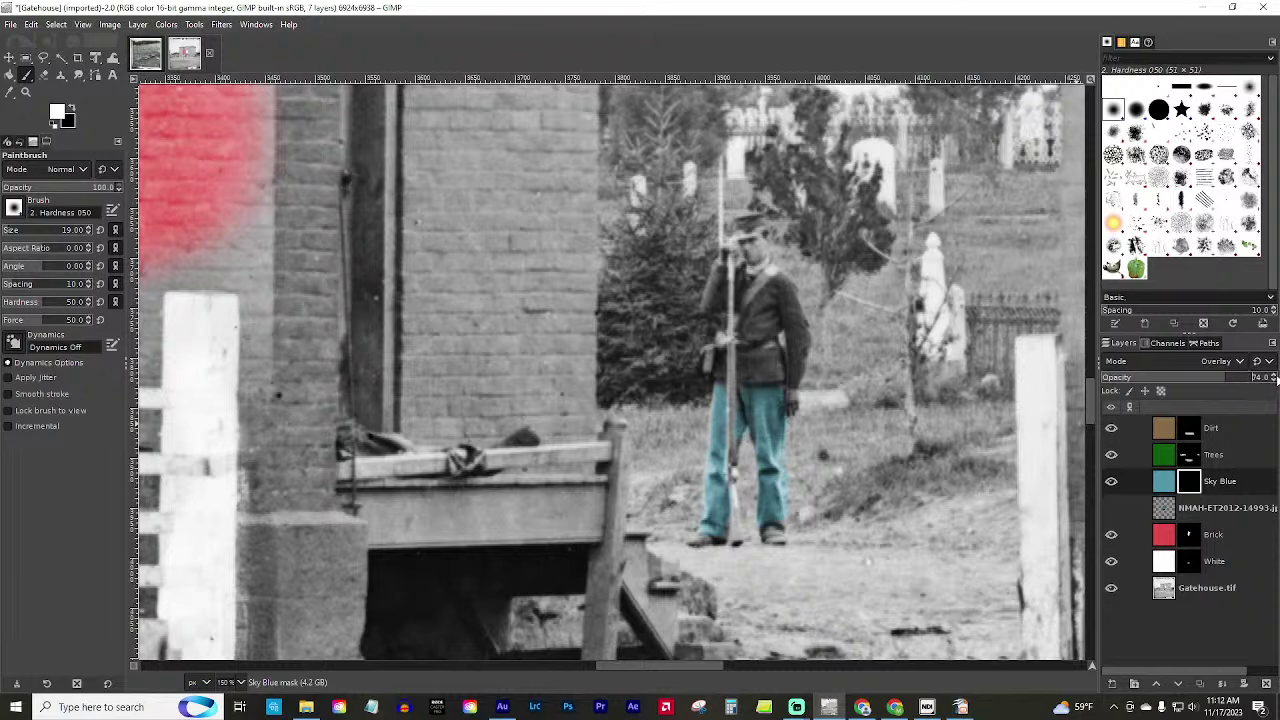
Set the Sky Blue layer opacity to 75 and zoom in on the soldier in the archway.
click(1274, 376)
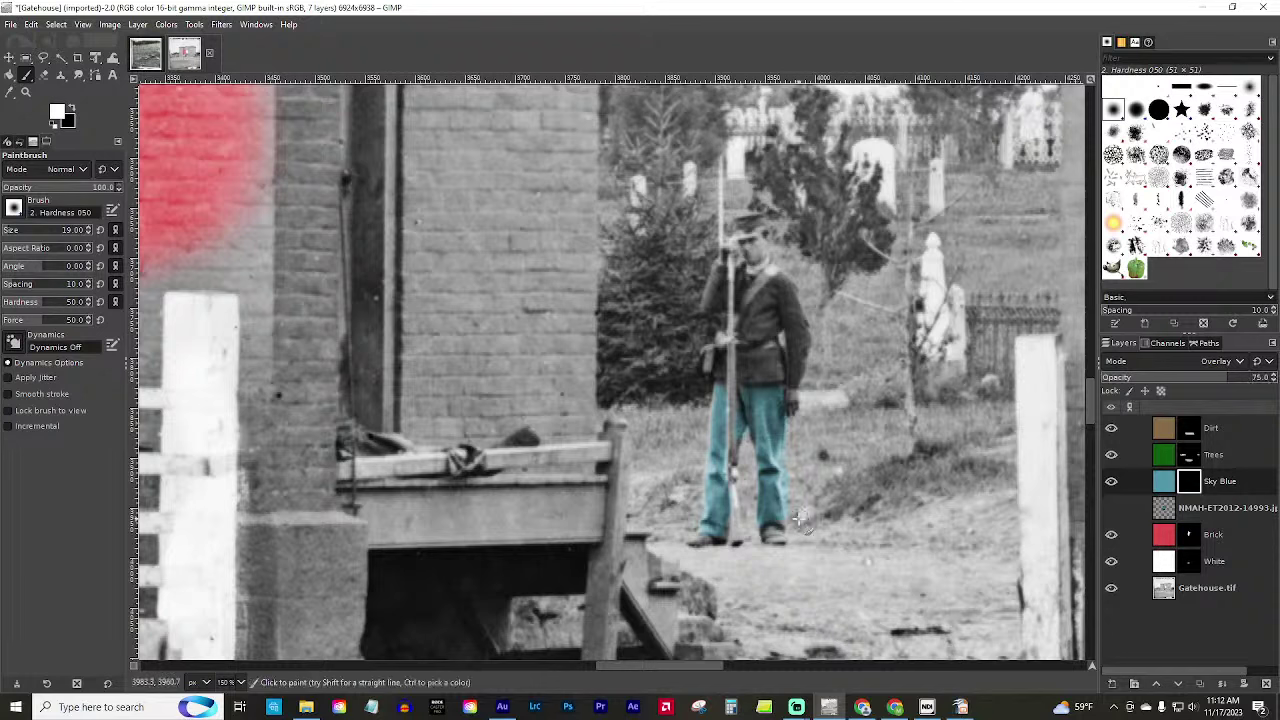
click(26, 91)
ctrl+click(748, 432)
click(610, 415)
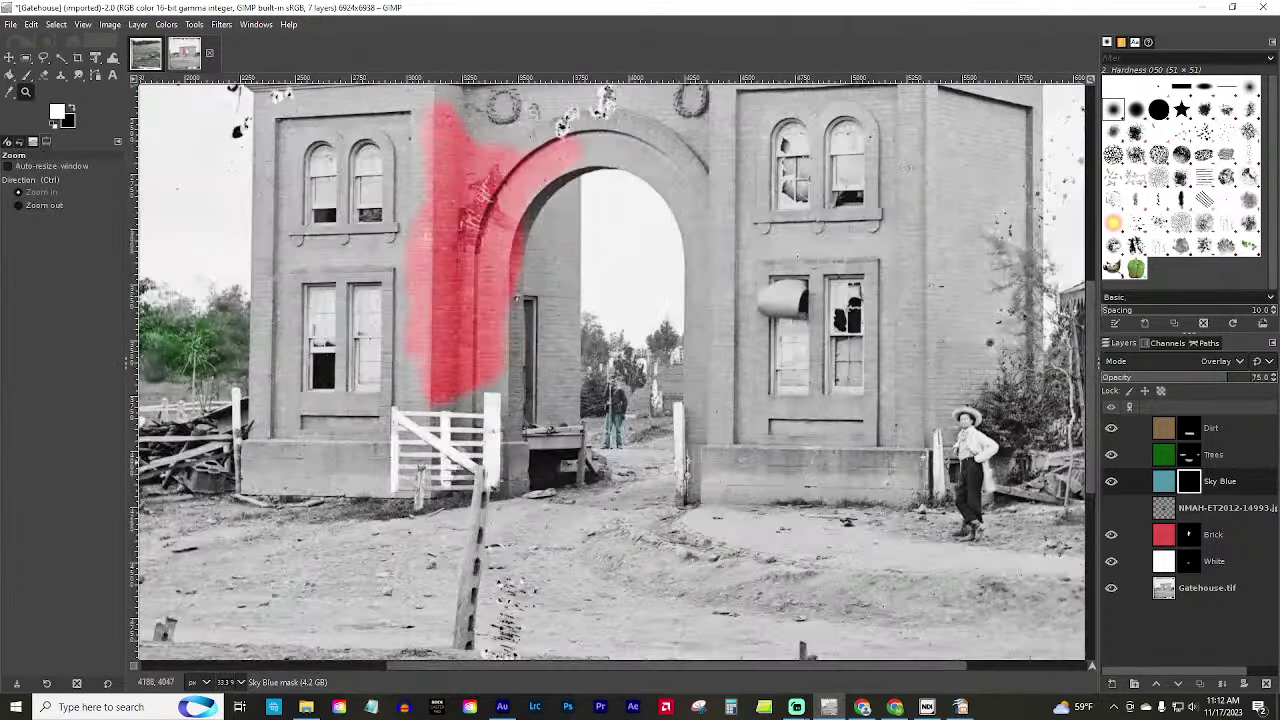
ctrl+click(746, 488)
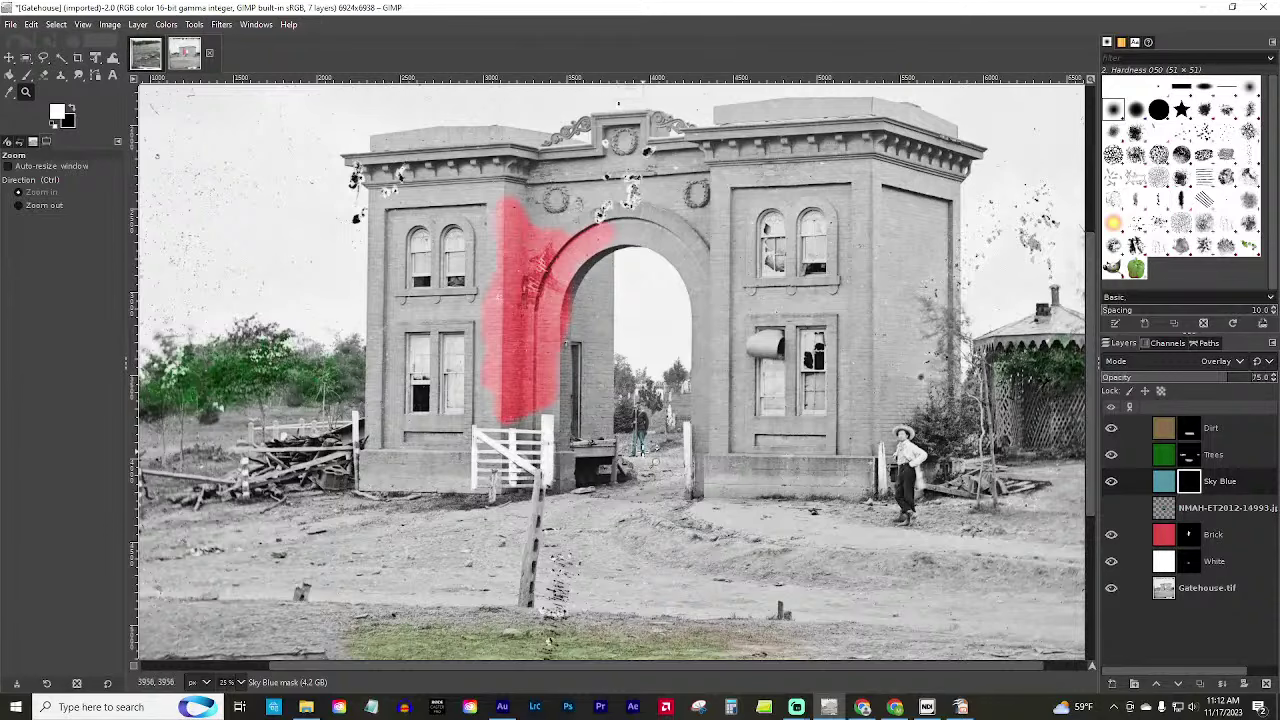
click(640, 440)
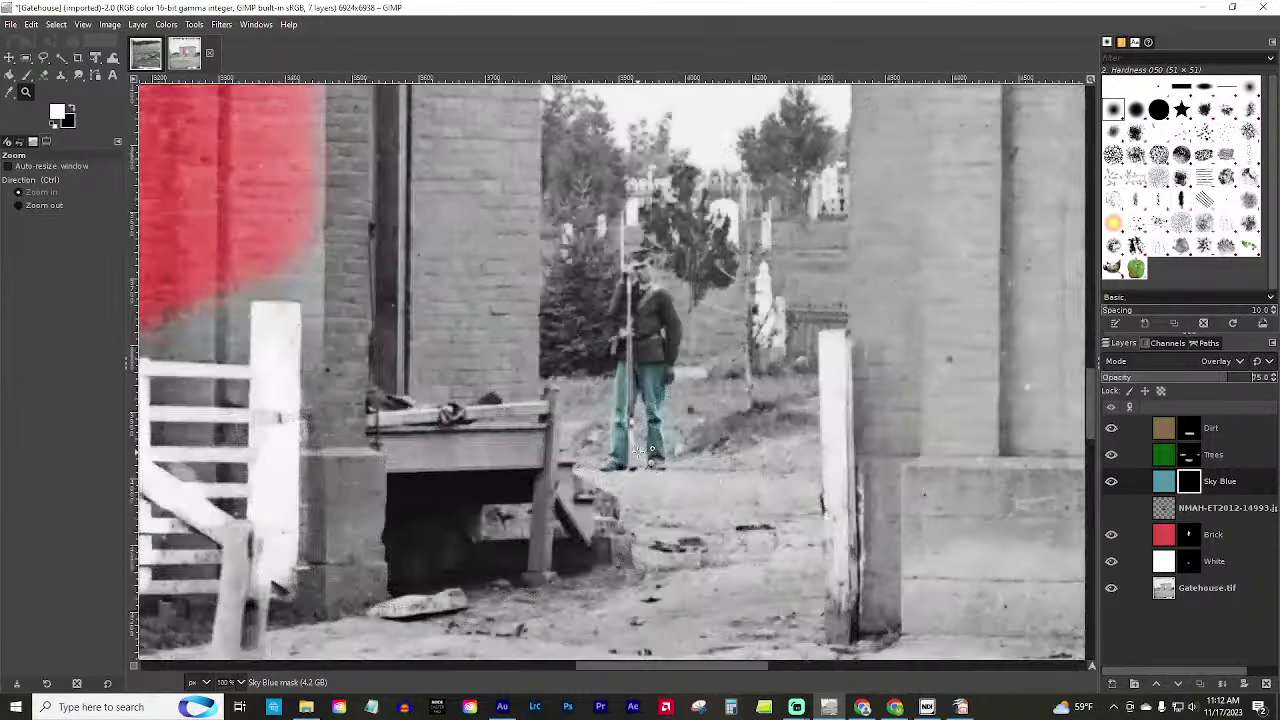
Zoom out until the whole photo fits, then reselect the Paintbrush tool.
ctrl+click(663, 341)
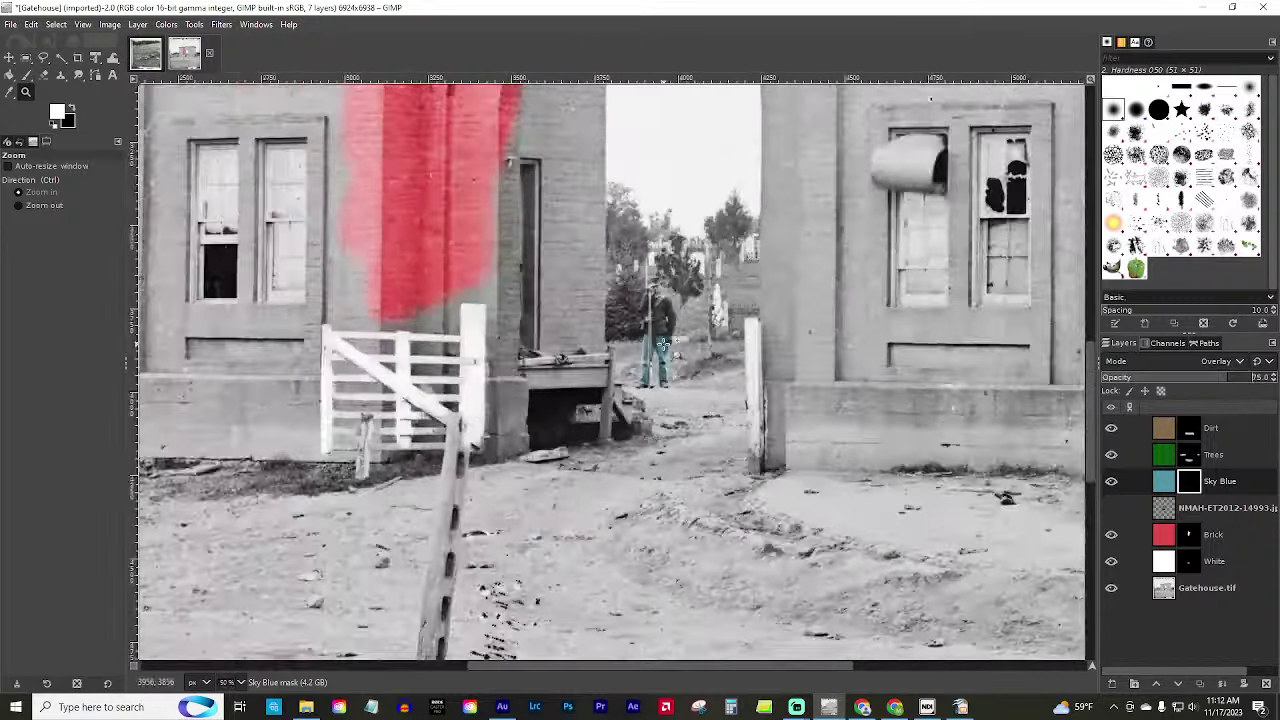
ctrl+click(600, 300)
ctrl+click(450, 220)
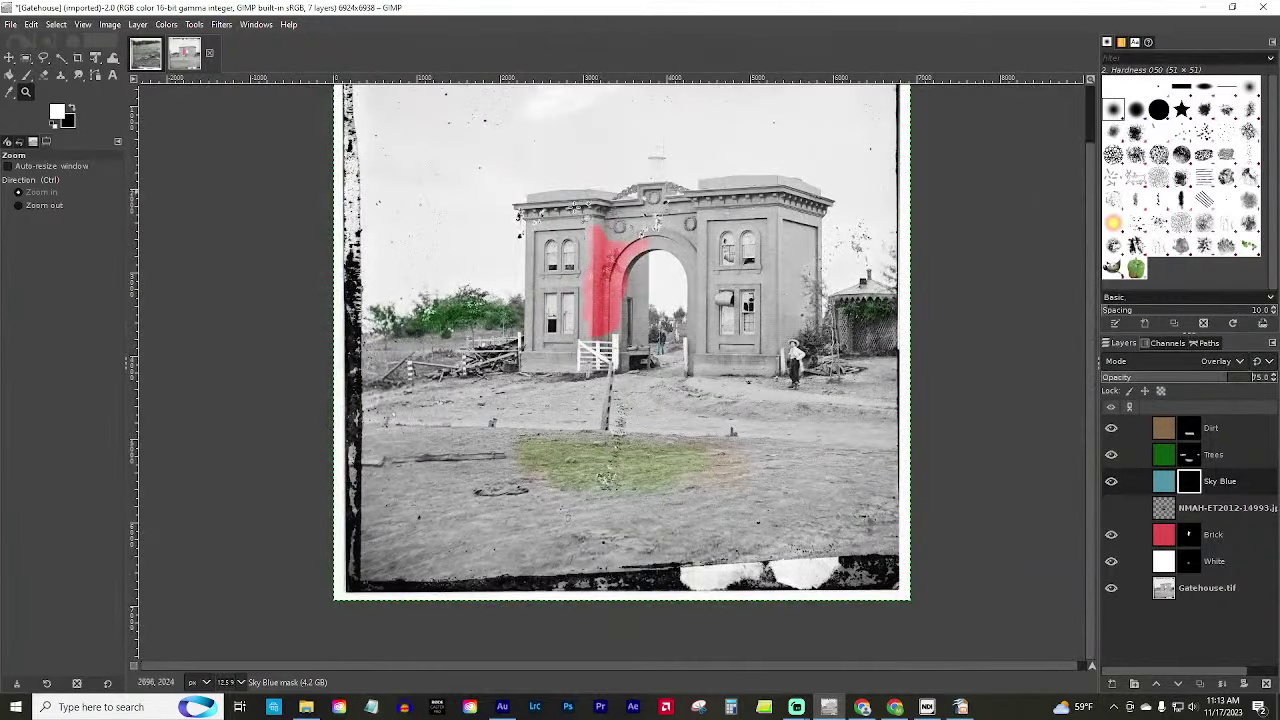
scroll(735, 283, up, 2)
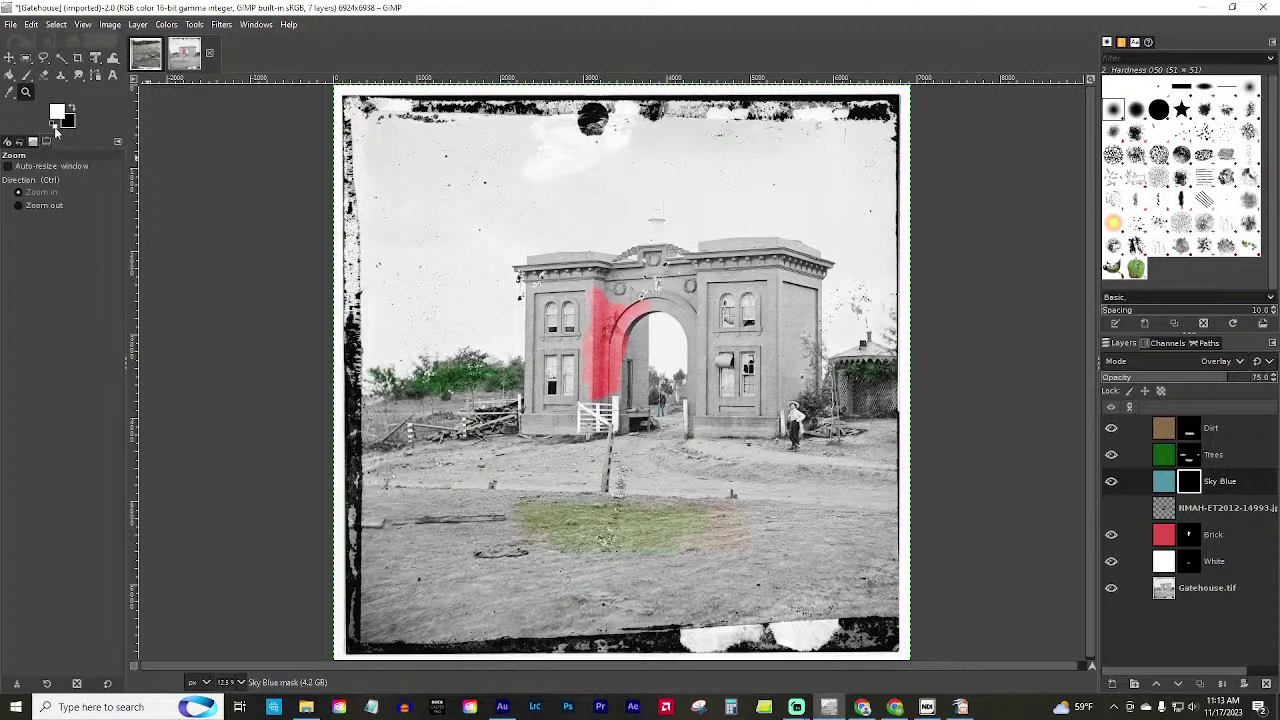
click(26, 75)
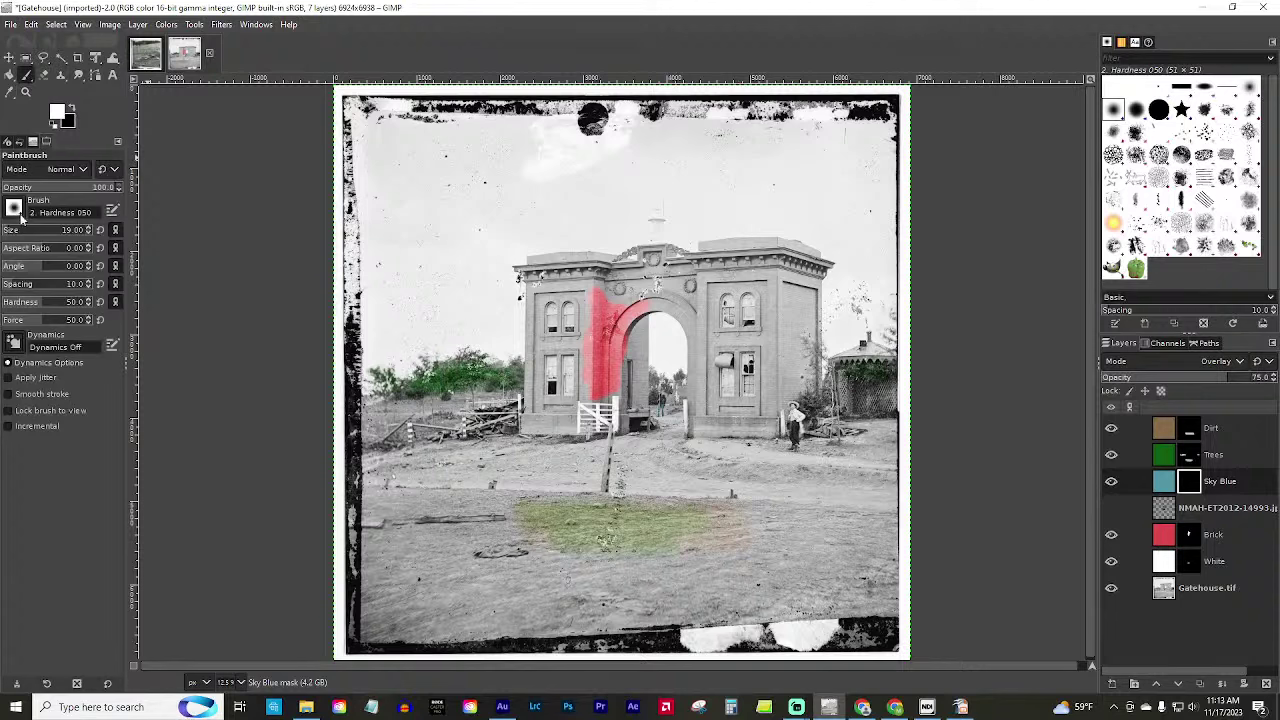
Choose the Smoke brush for the Paintbrush after briefly trying Oils 03.
click(15, 209)
click(96, 330)
mouse_move(8, 141)
mouse_down()
mouse_move(40, 288)
mouse_move(80, 235)
mouse_move(60, 172)
mouse_up()
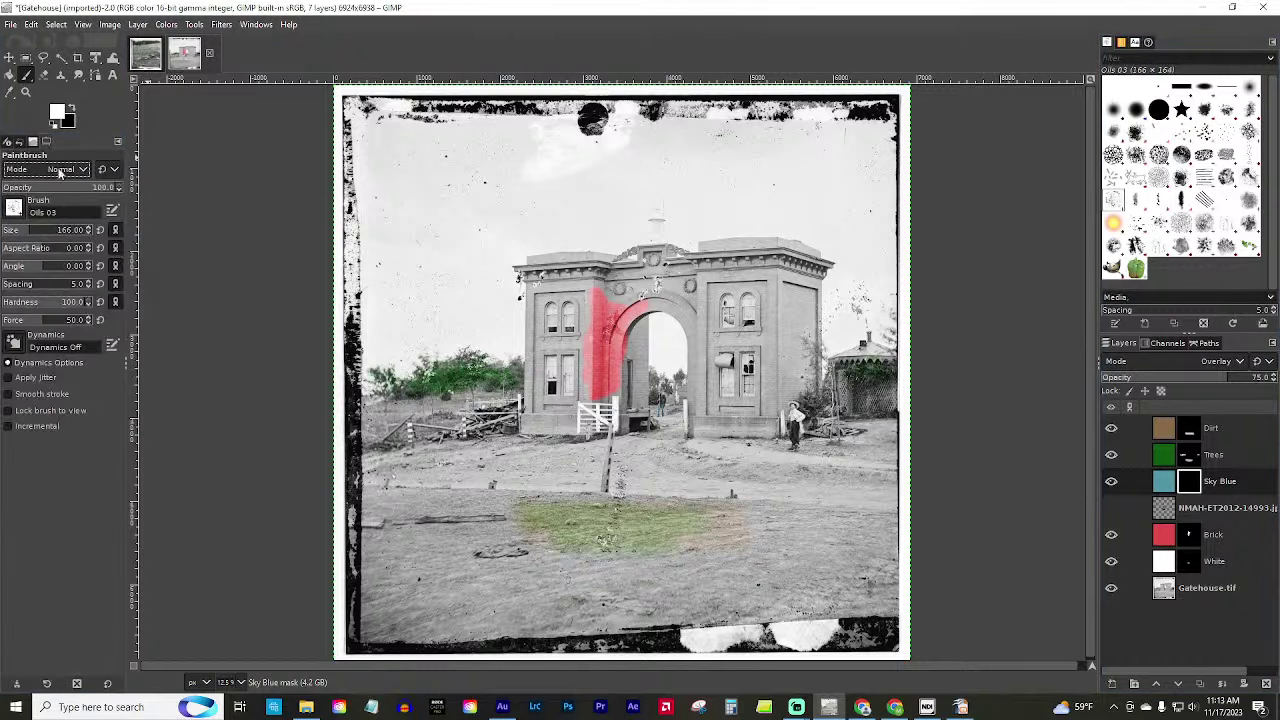
click(14, 208)
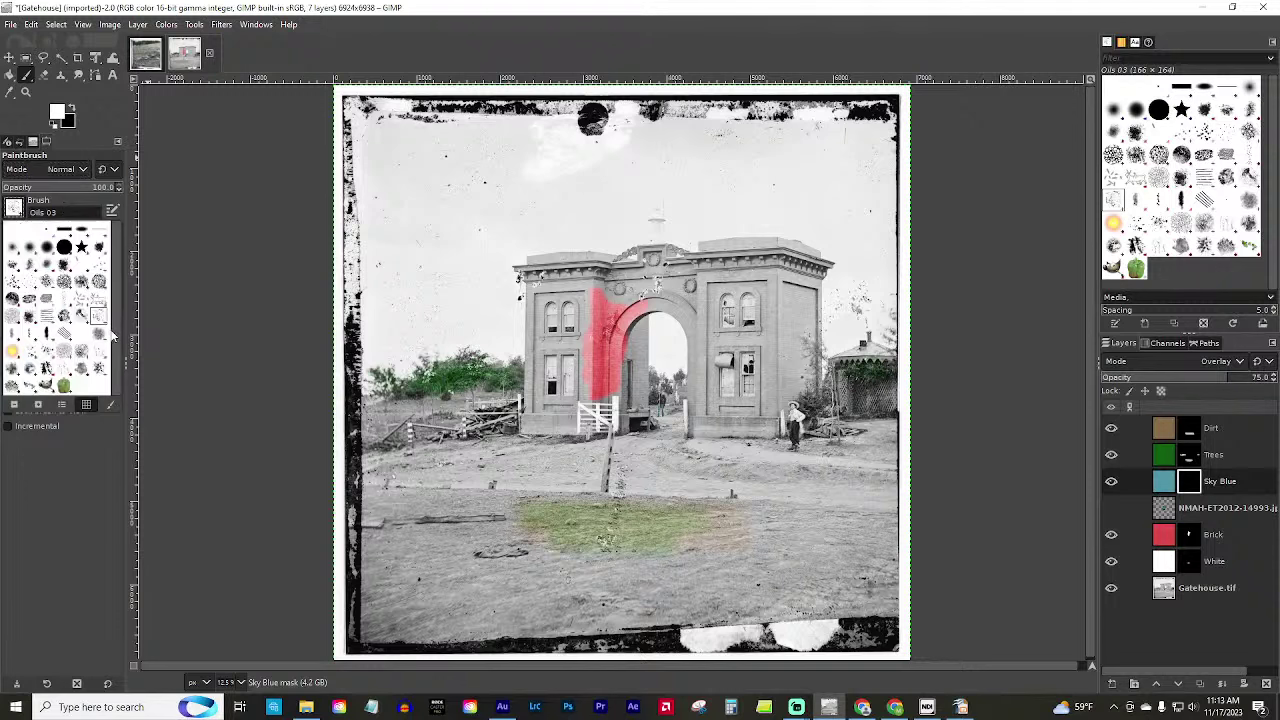
click(100, 344)
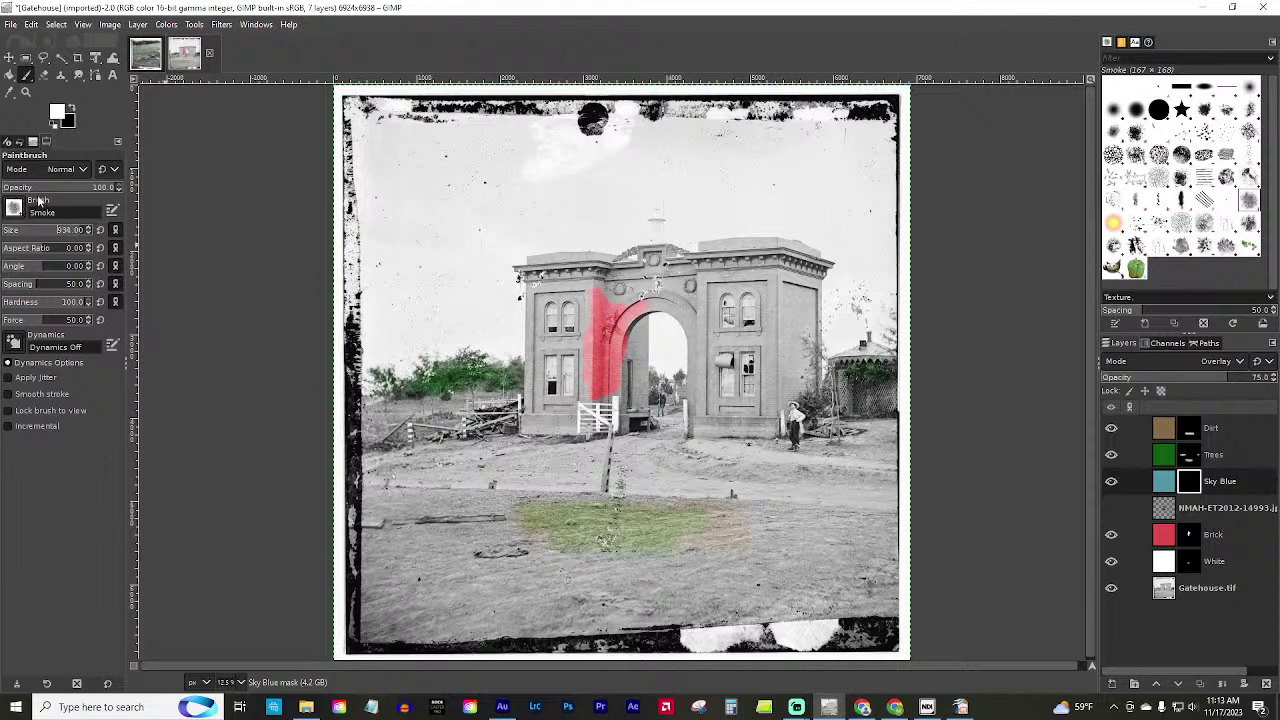
Keep Normal blend mode and lower the paintbrush opacity to about 48.2.
click(34, 188)
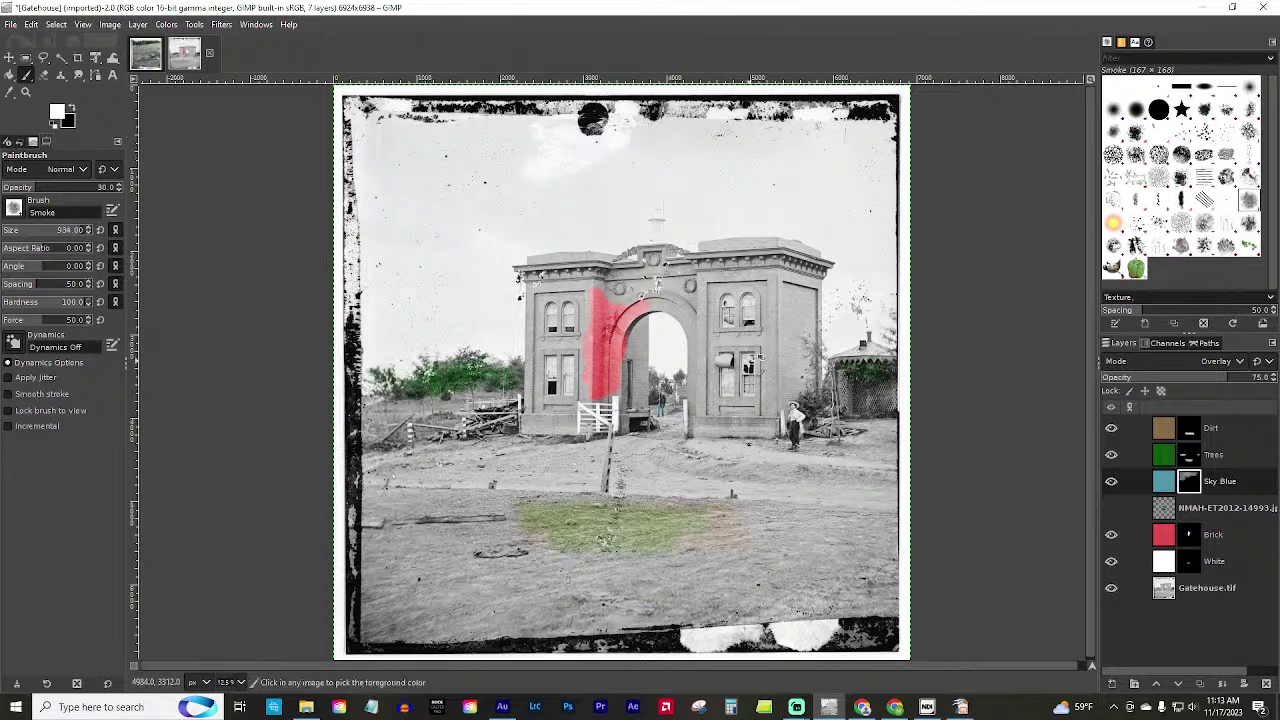
click(60, 169)
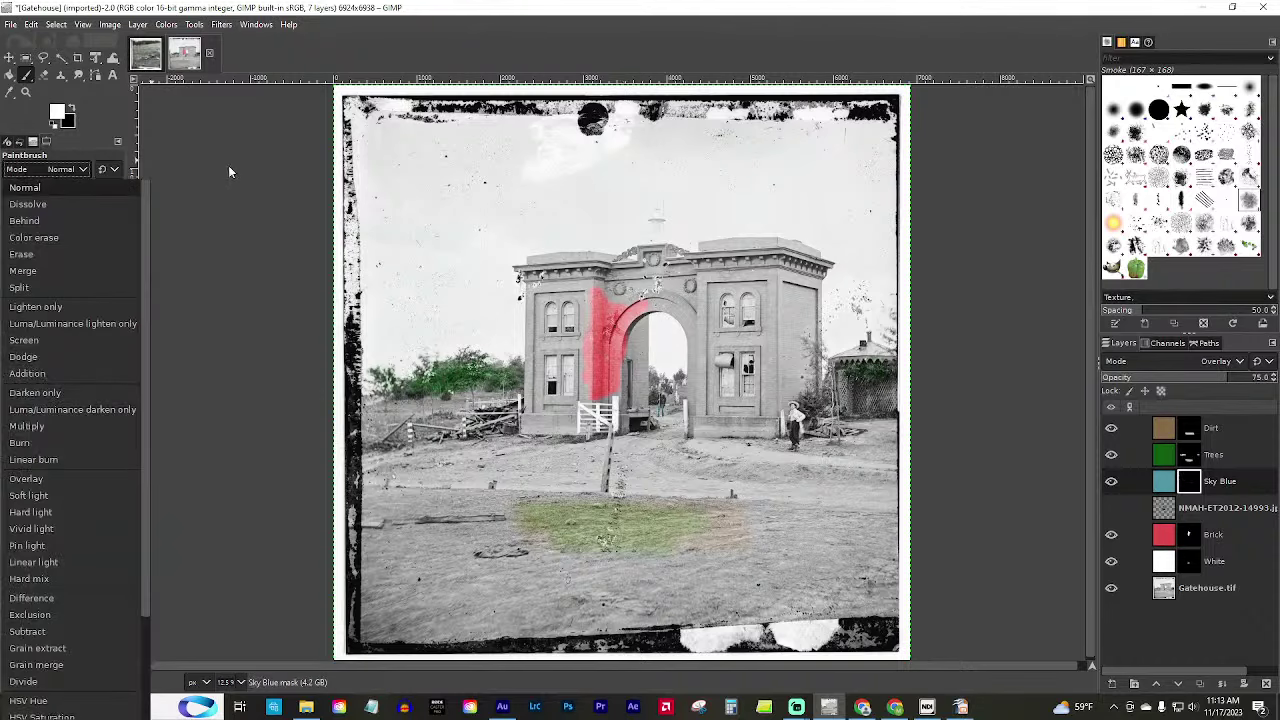
click(37, 190)
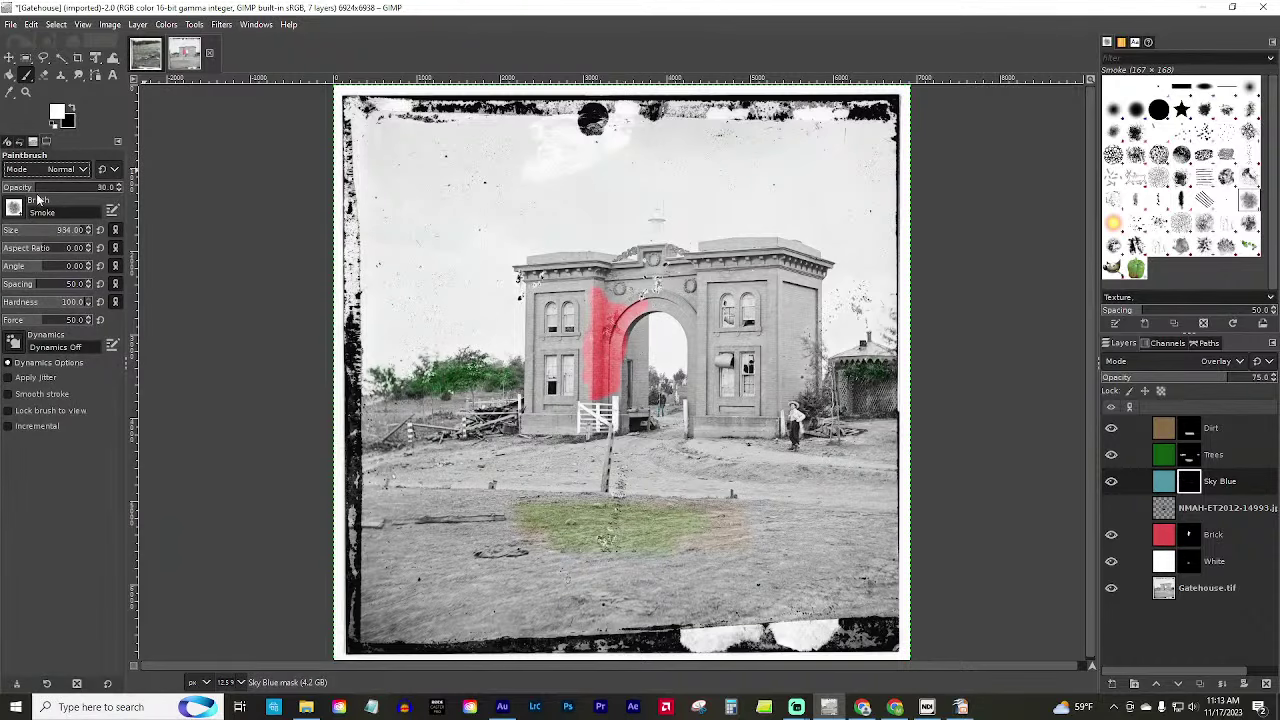
click(56, 189)
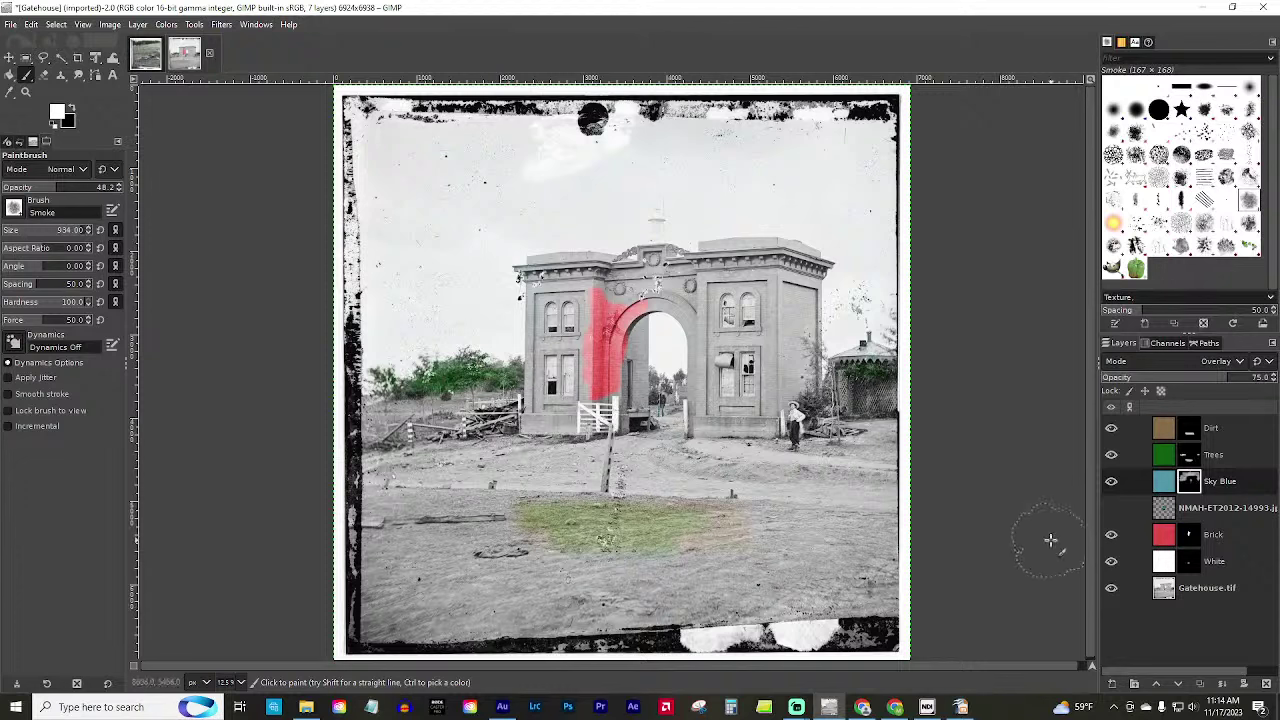
Drag the NMAH-ET2012-14993.jpg layer to the top of the layer stack.
click(1217, 512)
drag(1217, 520, 1220, 428)
scroll(605, 432, down, 2)
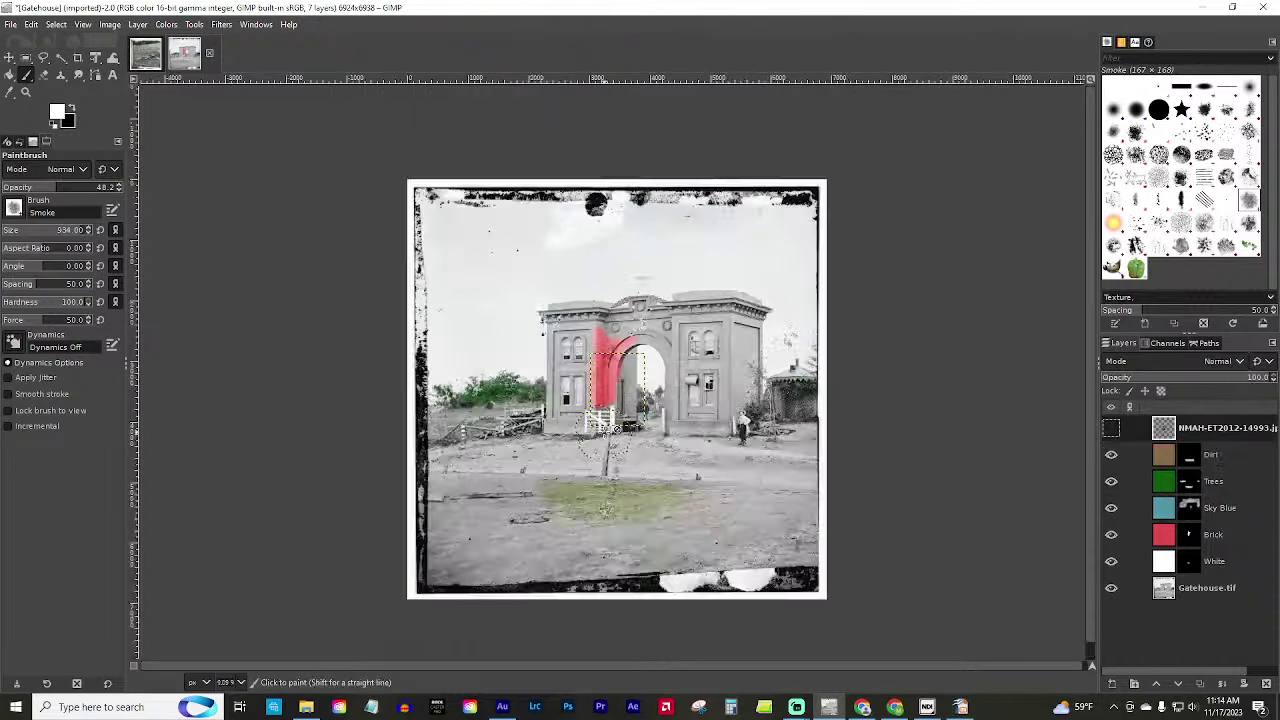
scroll(610, 432, up, 3)
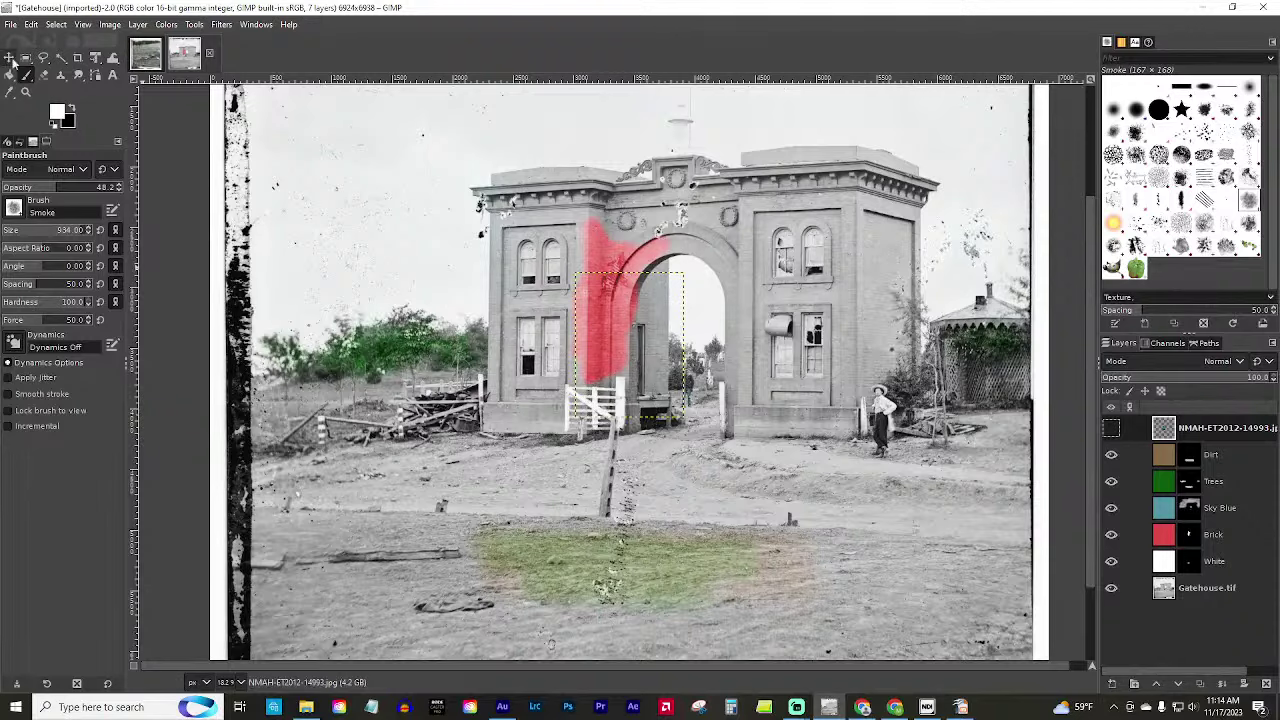
Zoom out to view the whole Gatehouse photo and compare it with the HogdamageRoseFarm image.
click(26, 91)
ctrl+click(605, 283)
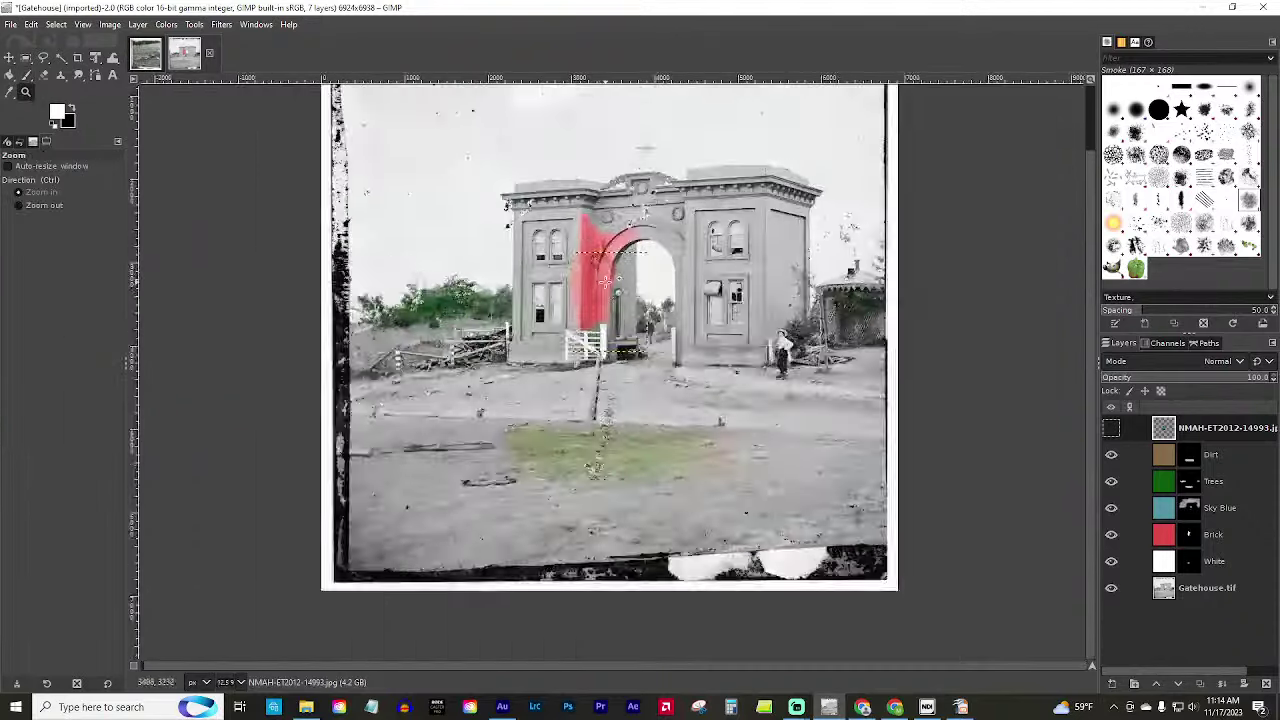
scroll(605, 283, up, 8)
scroll(668, 392, down, 4)
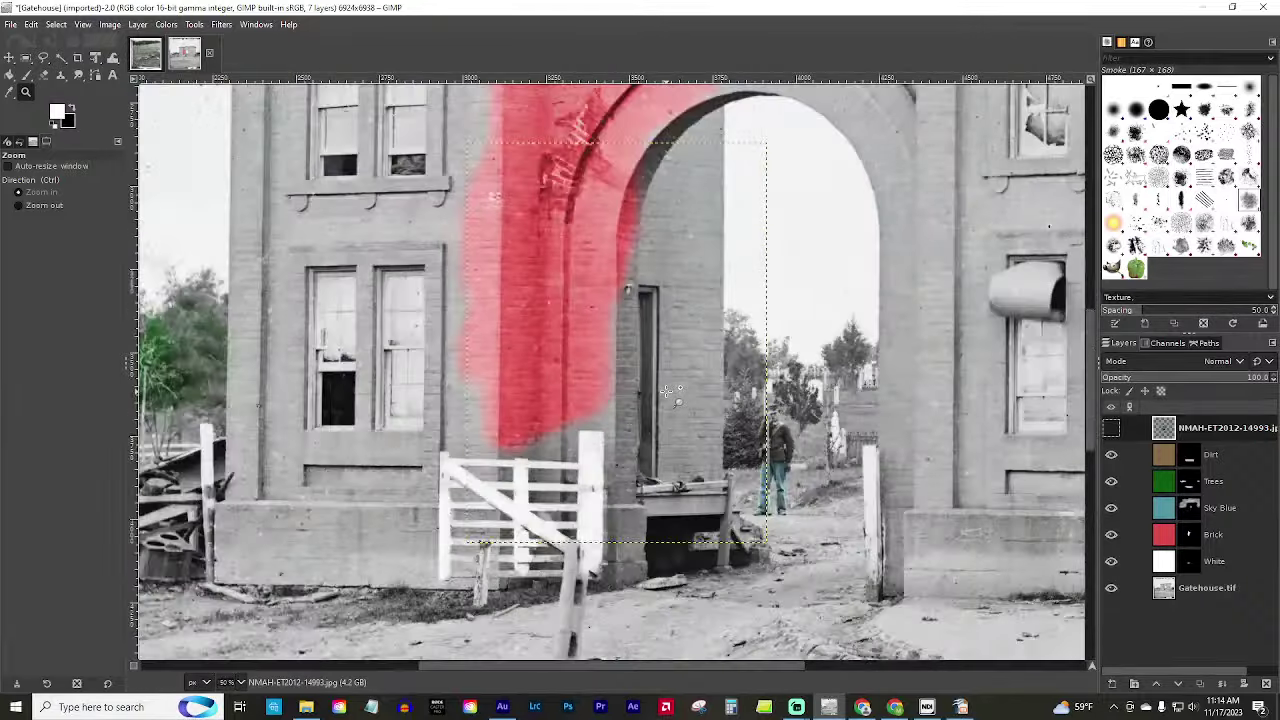
scroll(730, 345, down, 3)
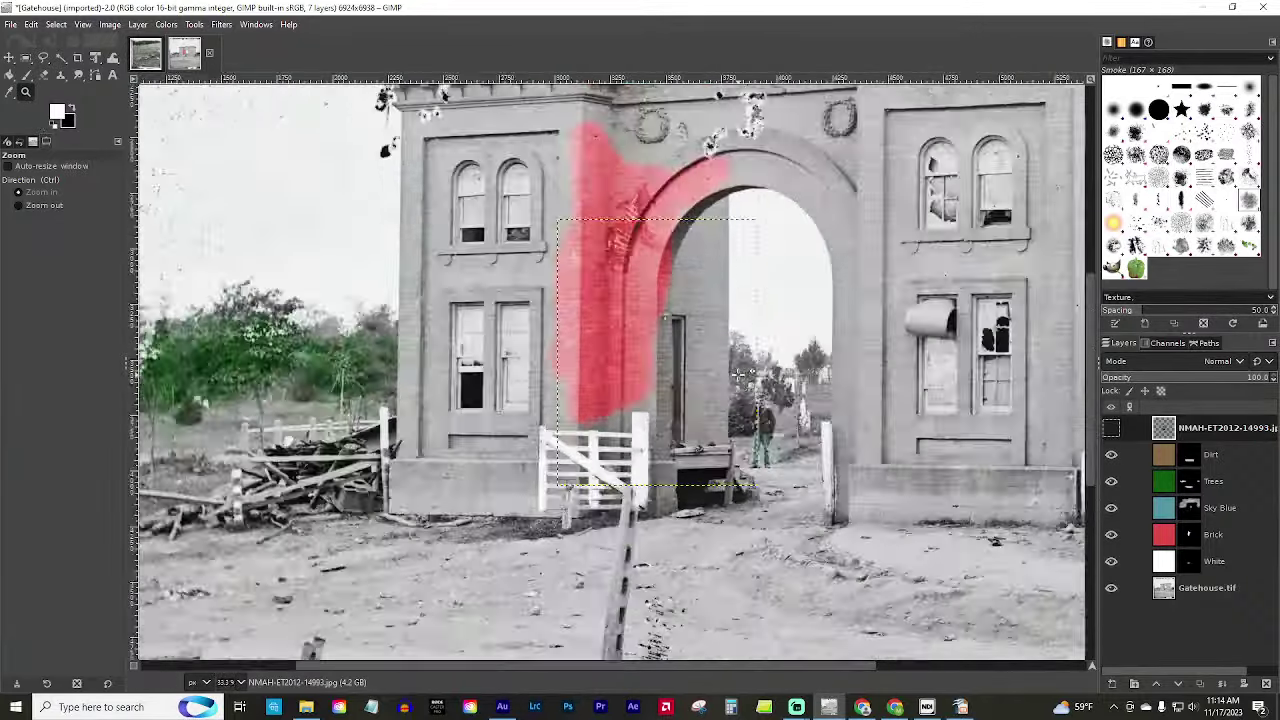
scroll(735, 350, up, 2)
scroll(740, 365, down, 4)
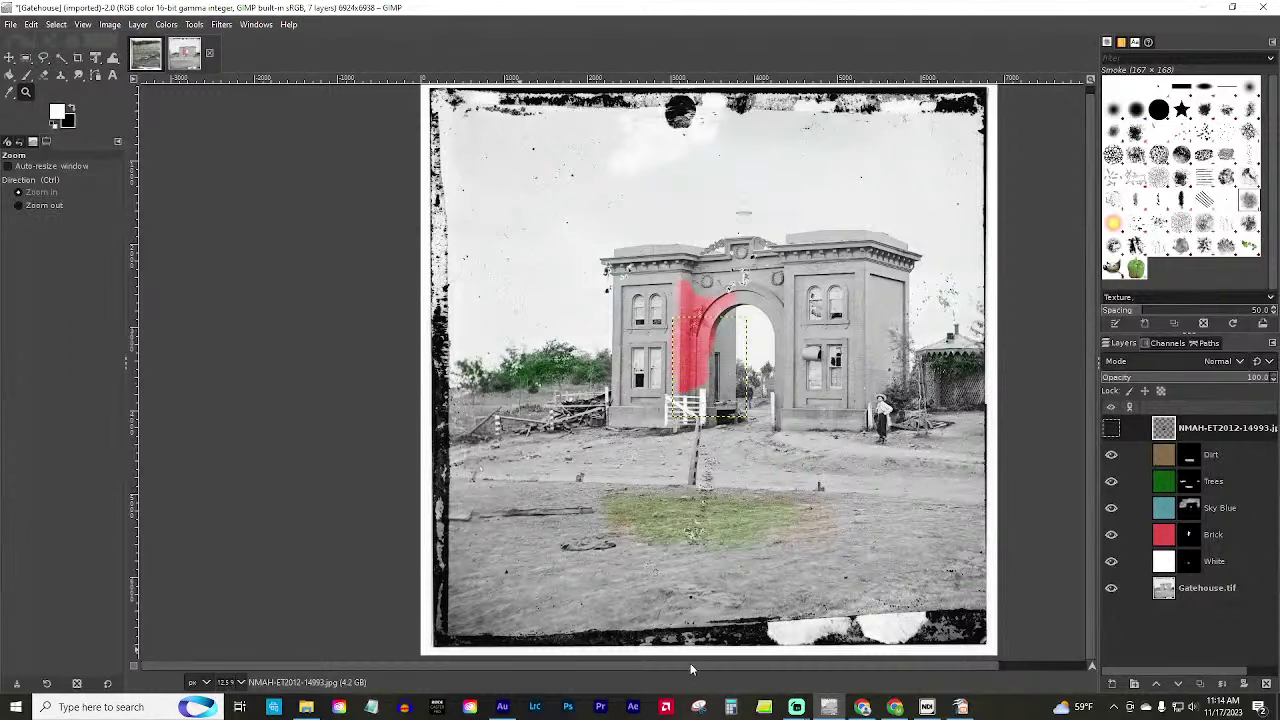
drag(690, 663, 739, 666)
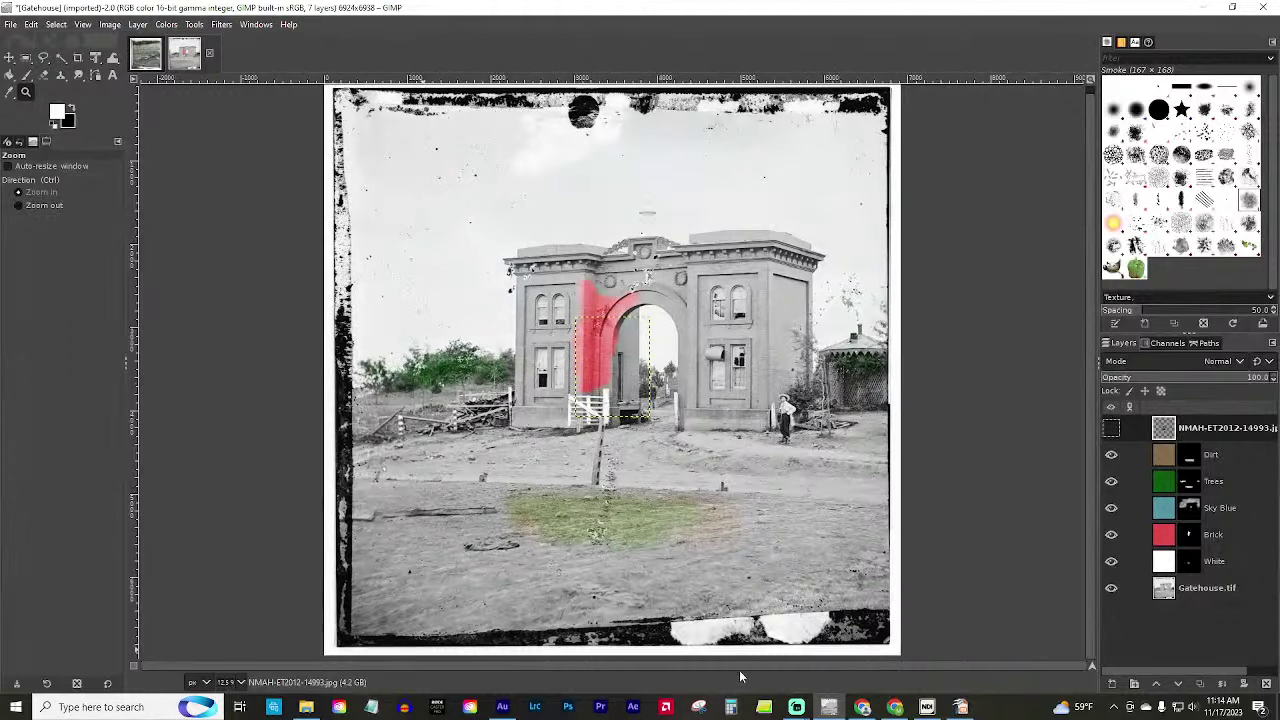
click(150, 57)
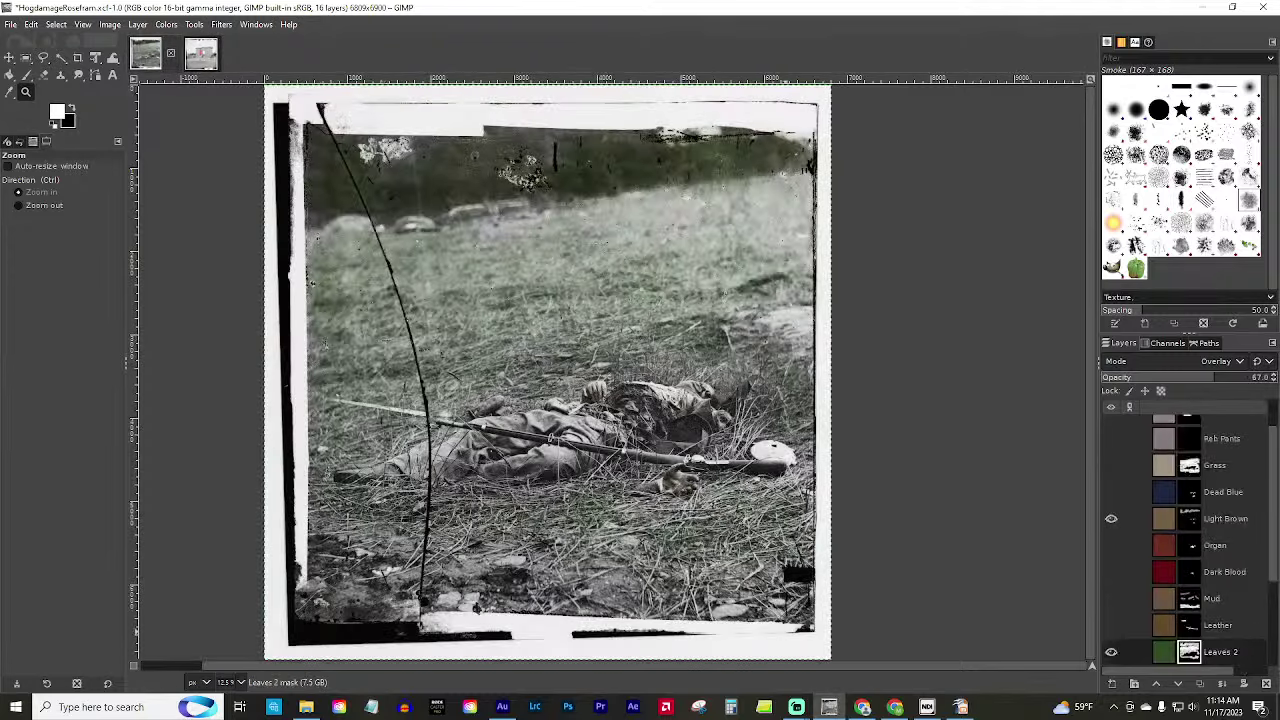
click(203, 53)
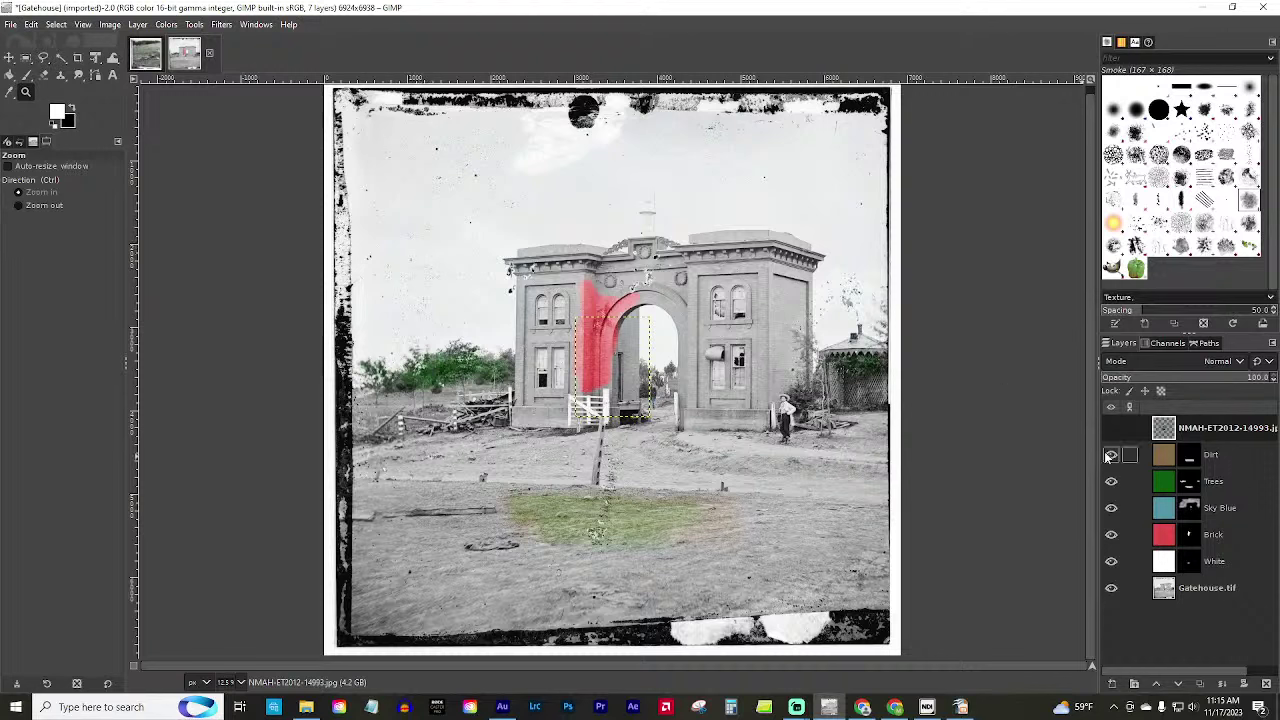
With the Dirt mask active, import Reb Wool.jpeg as a layer, accepting the colour profile prompt.
click(1189, 456)
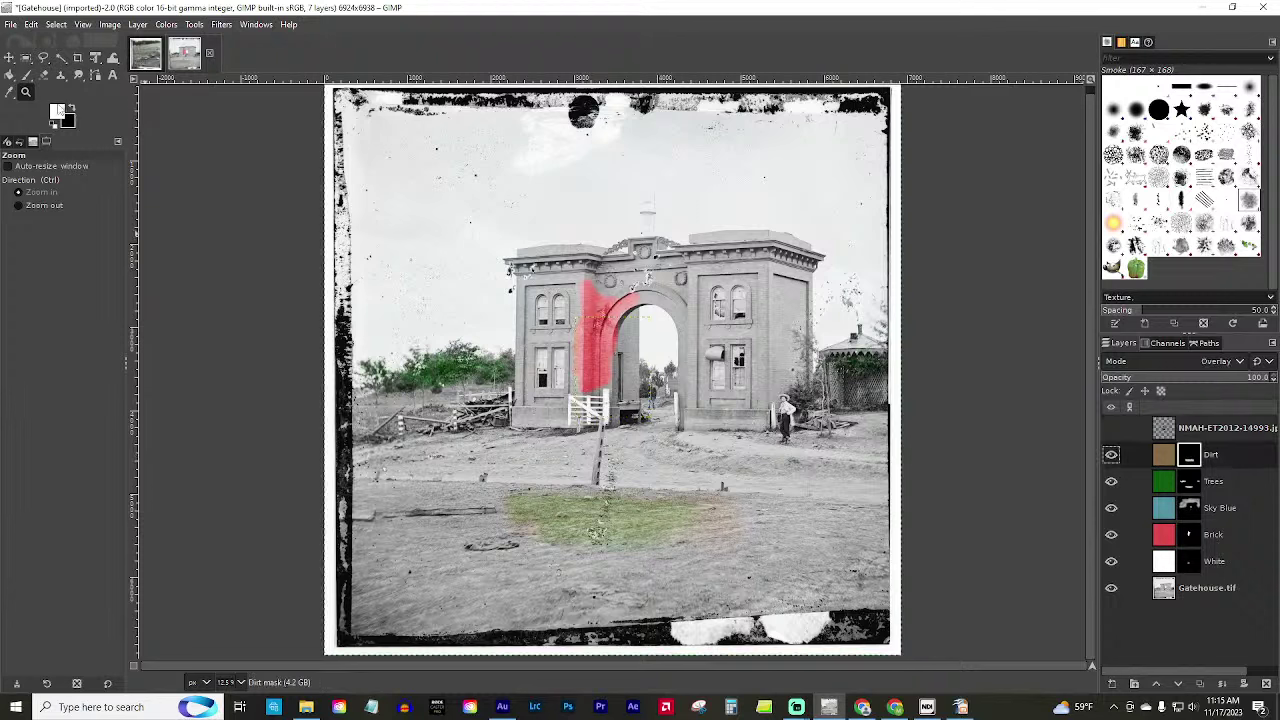
click(9, 25)
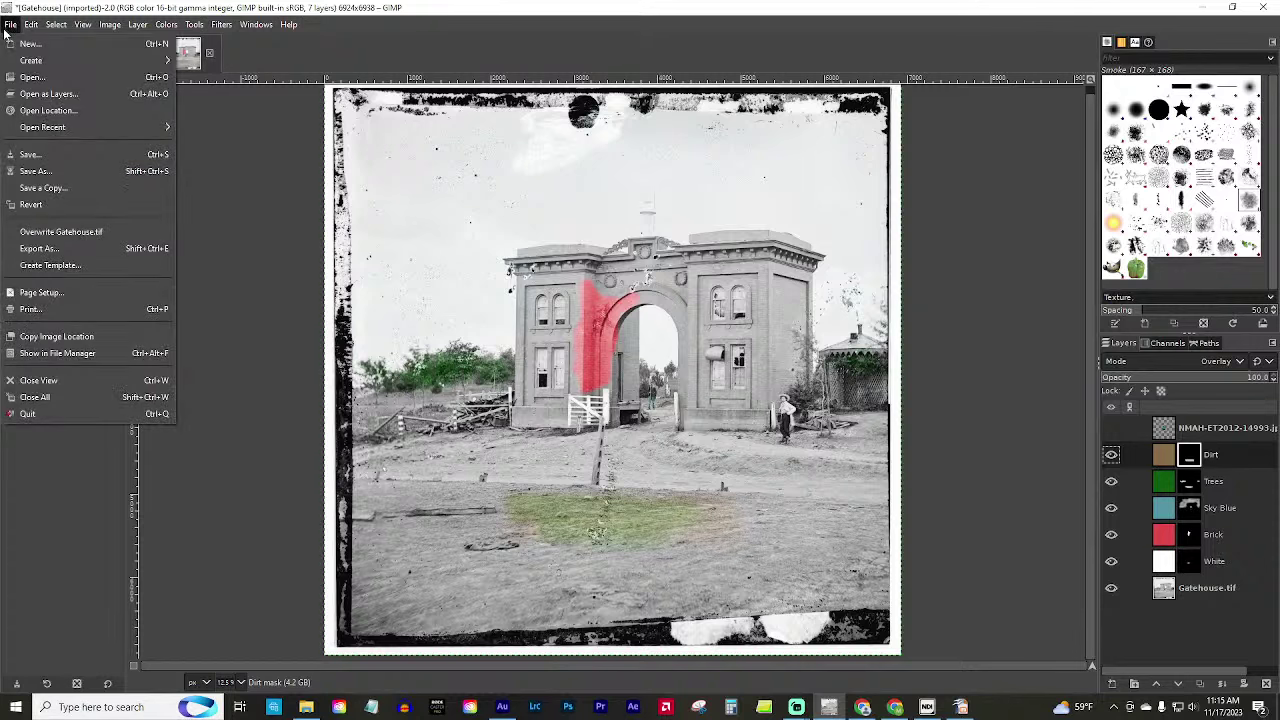
click(30, 94)
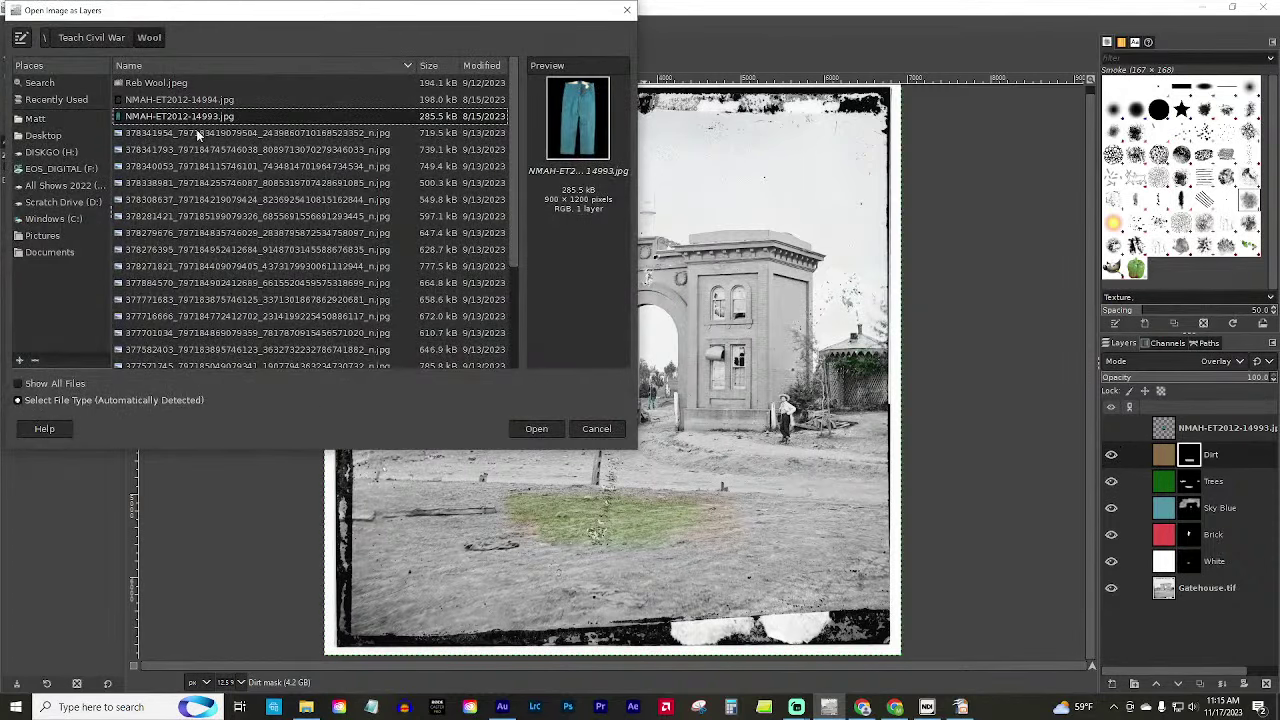
click(156, 133)
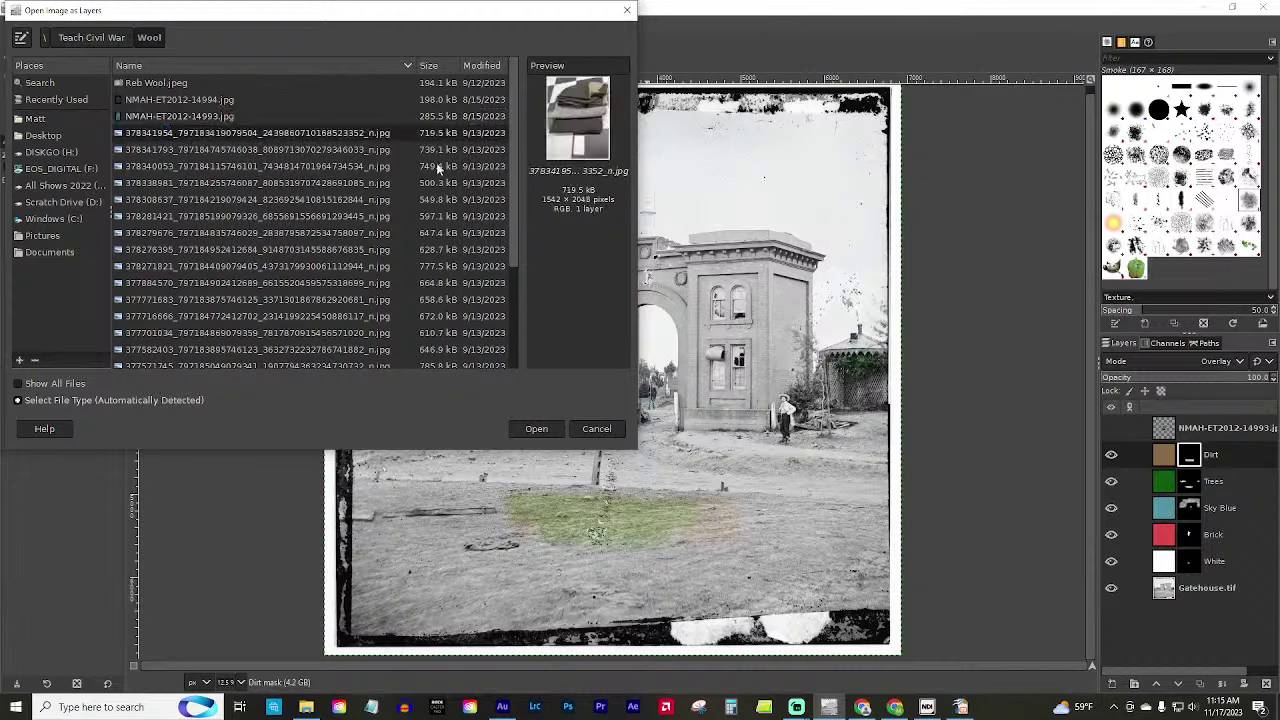
click(191, 284)
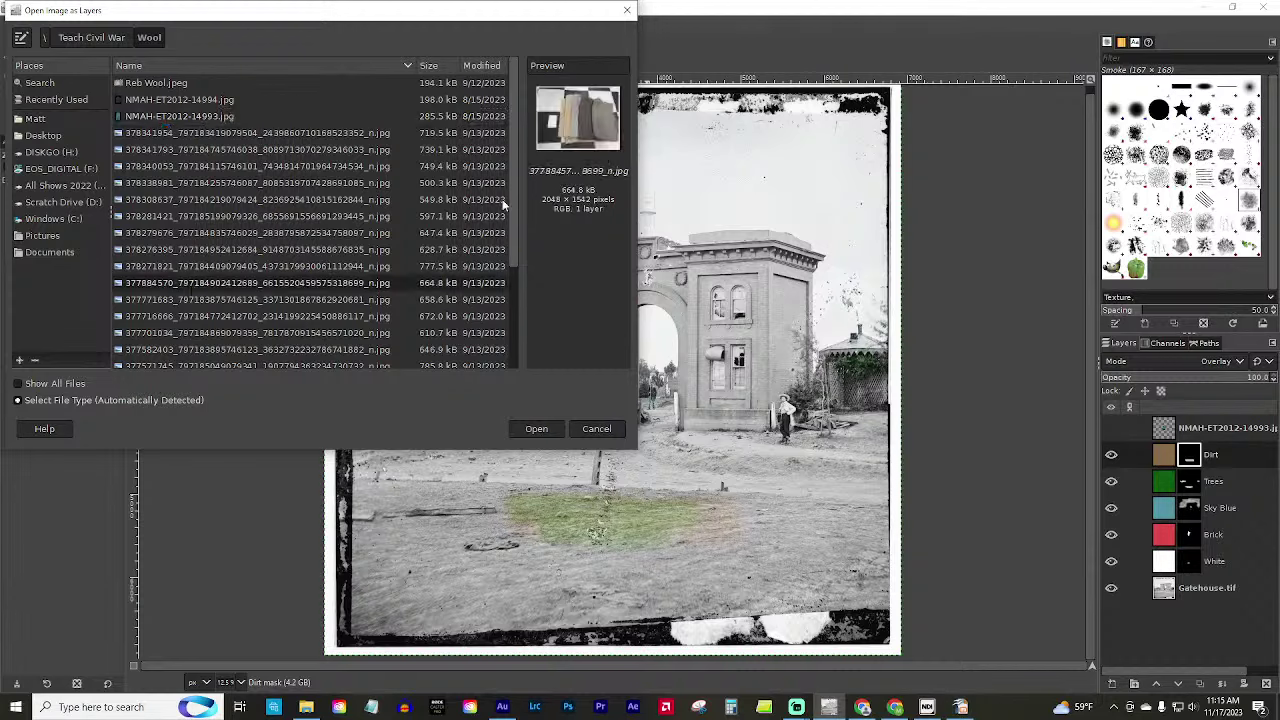
scroll(181, 297, down, 3)
click(208, 293)
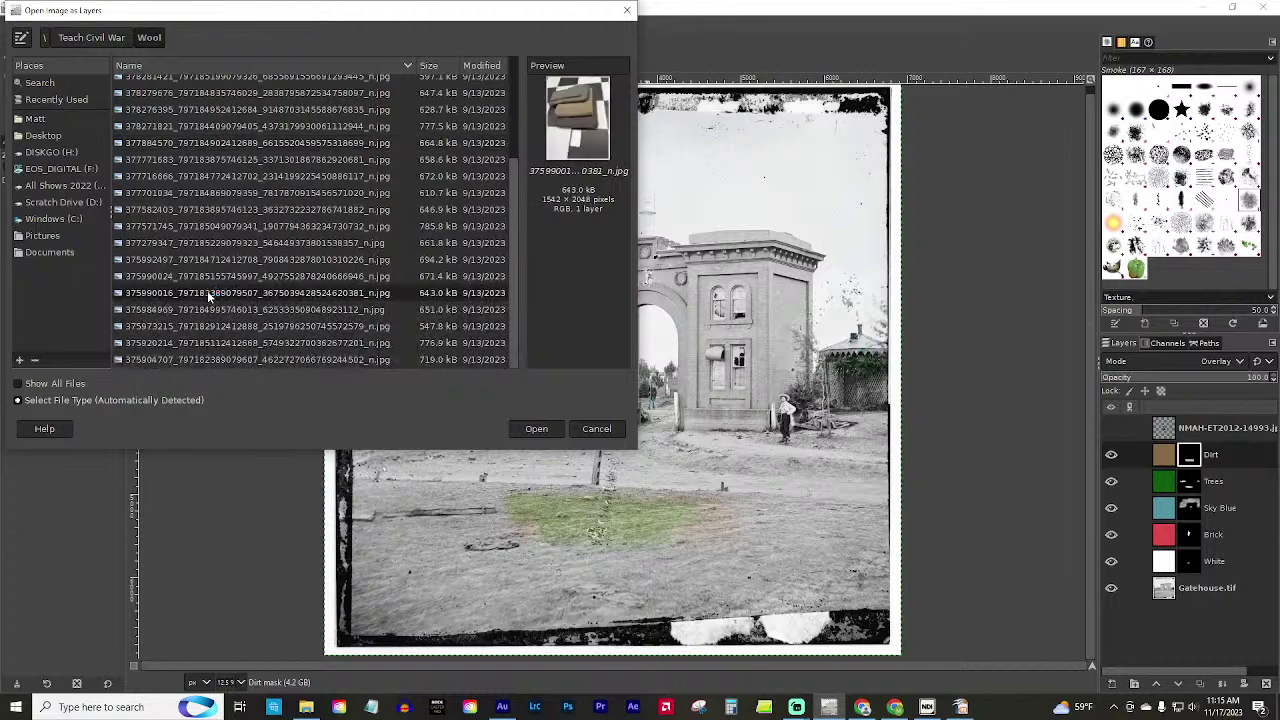
scroll(213, 320, up, 3)
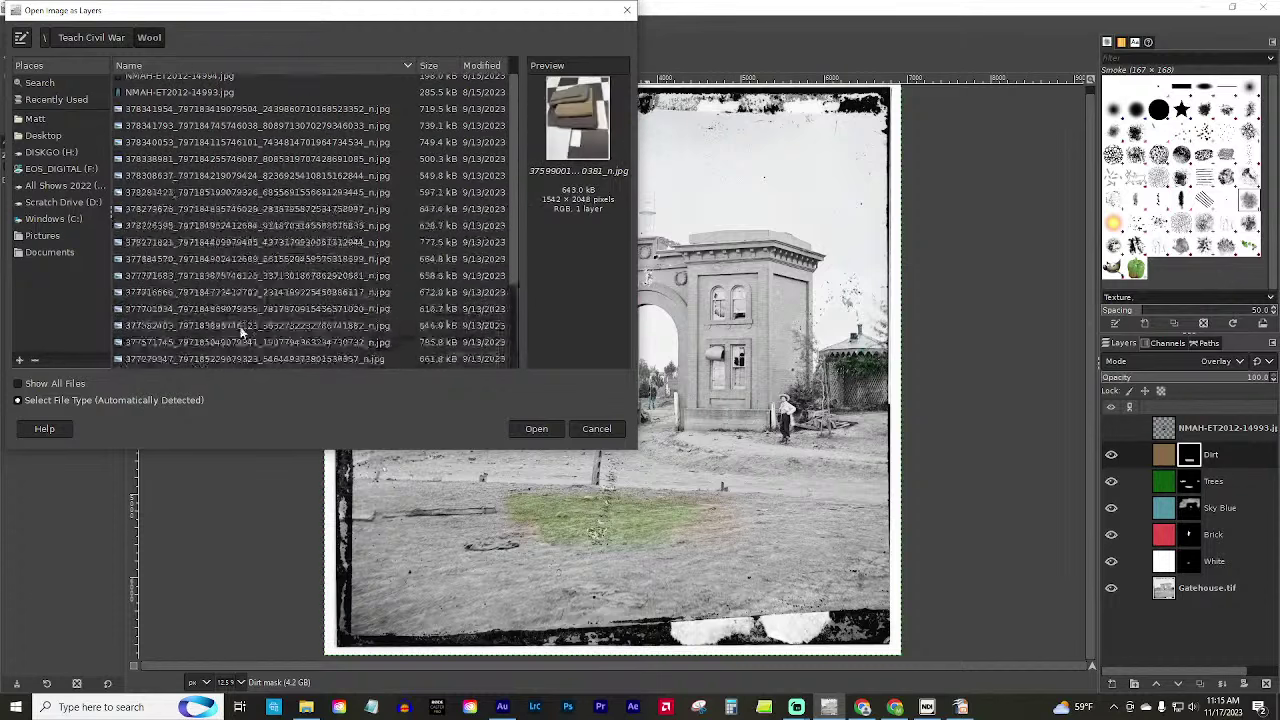
click(160, 88)
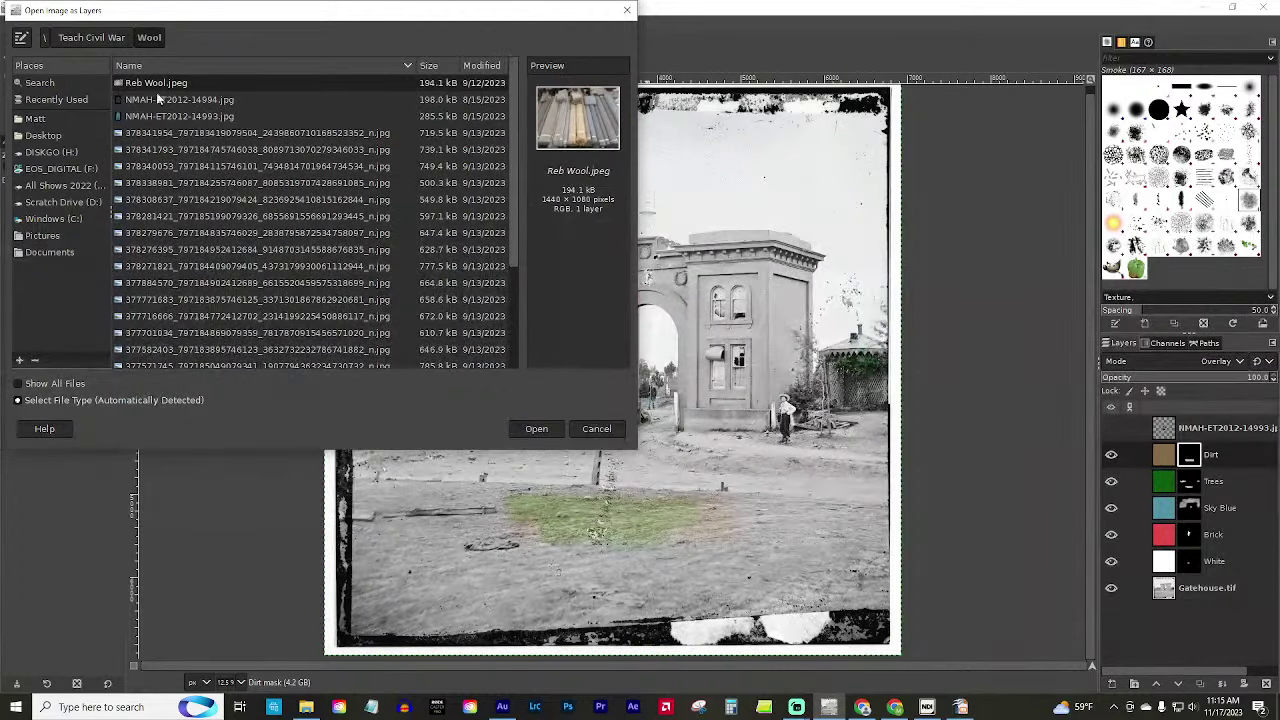
click(545, 432)
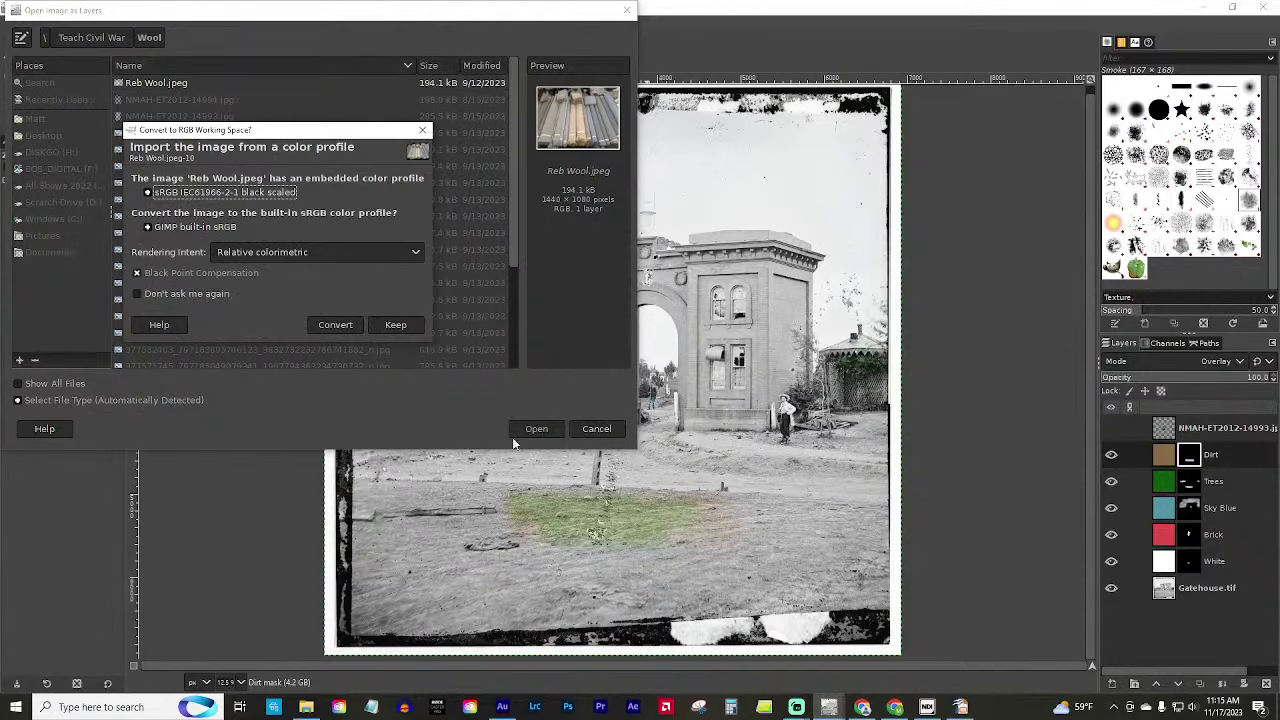
click(335, 324)
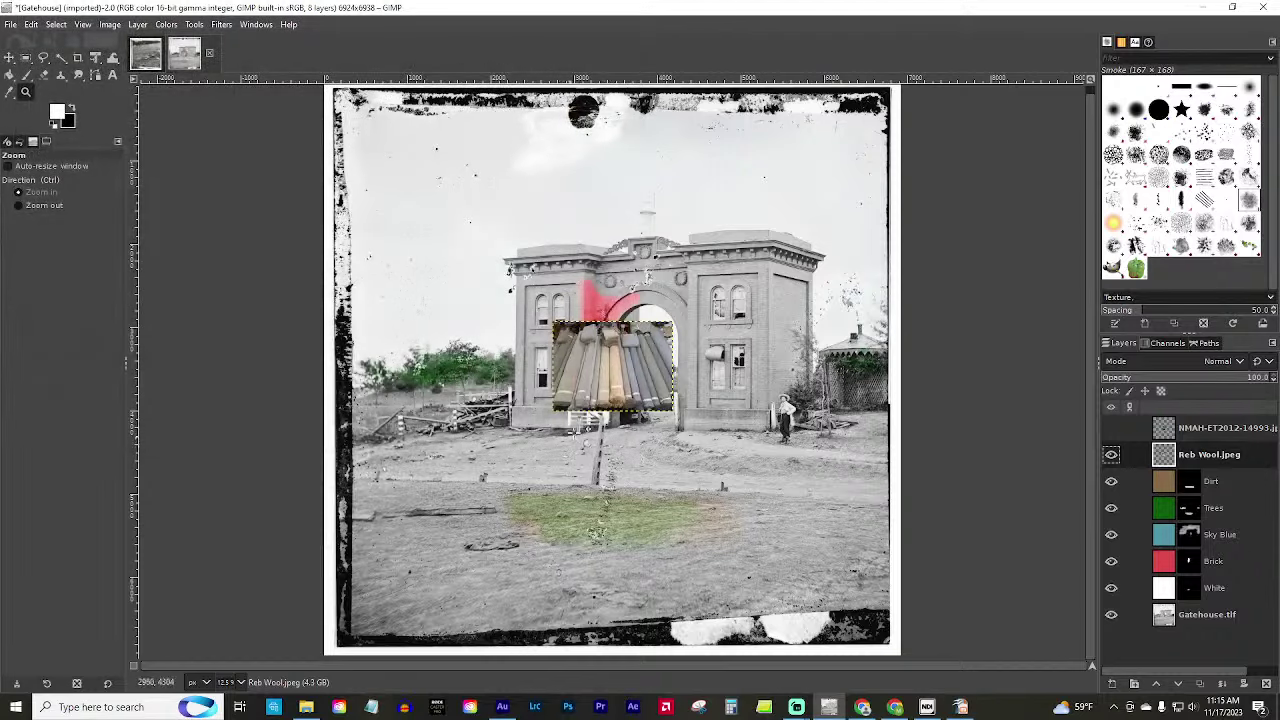
Zoom in on the wool layer, then back out to see it over the gatehouse.
scroll(620, 360, up, 1)
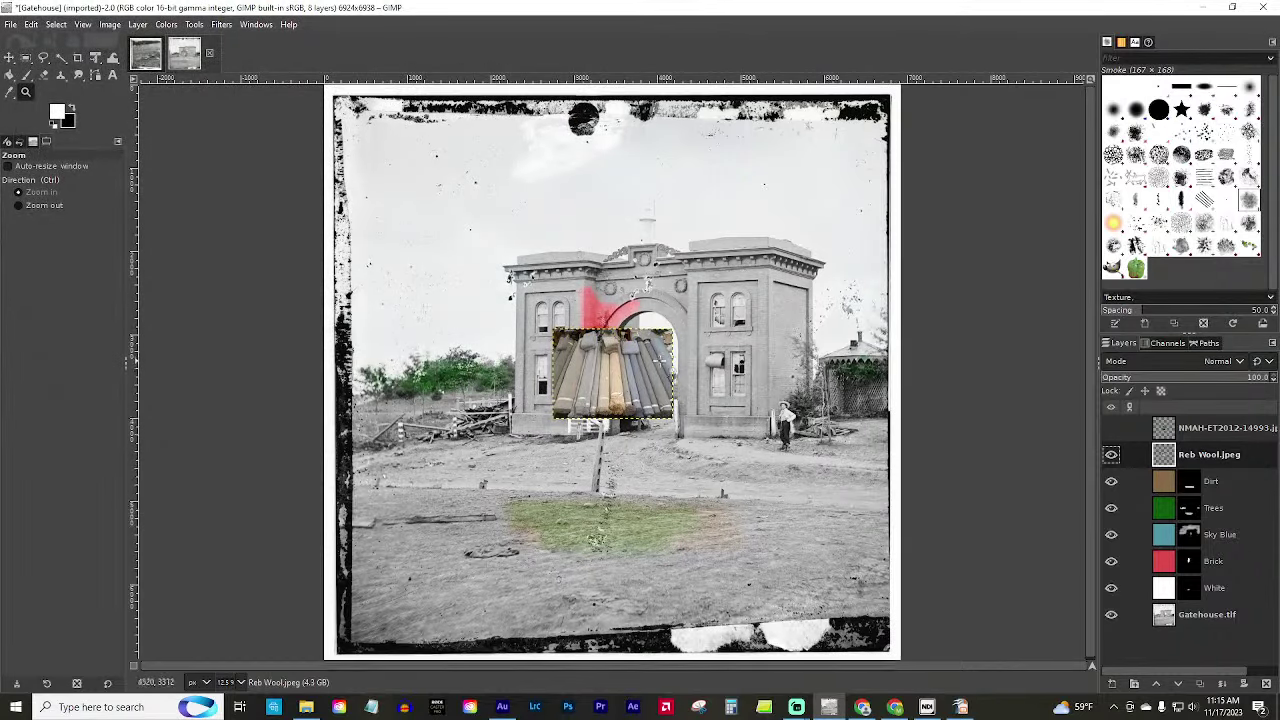
click(659, 385)
click(659, 385)
click(659, 385)
click(659, 385)
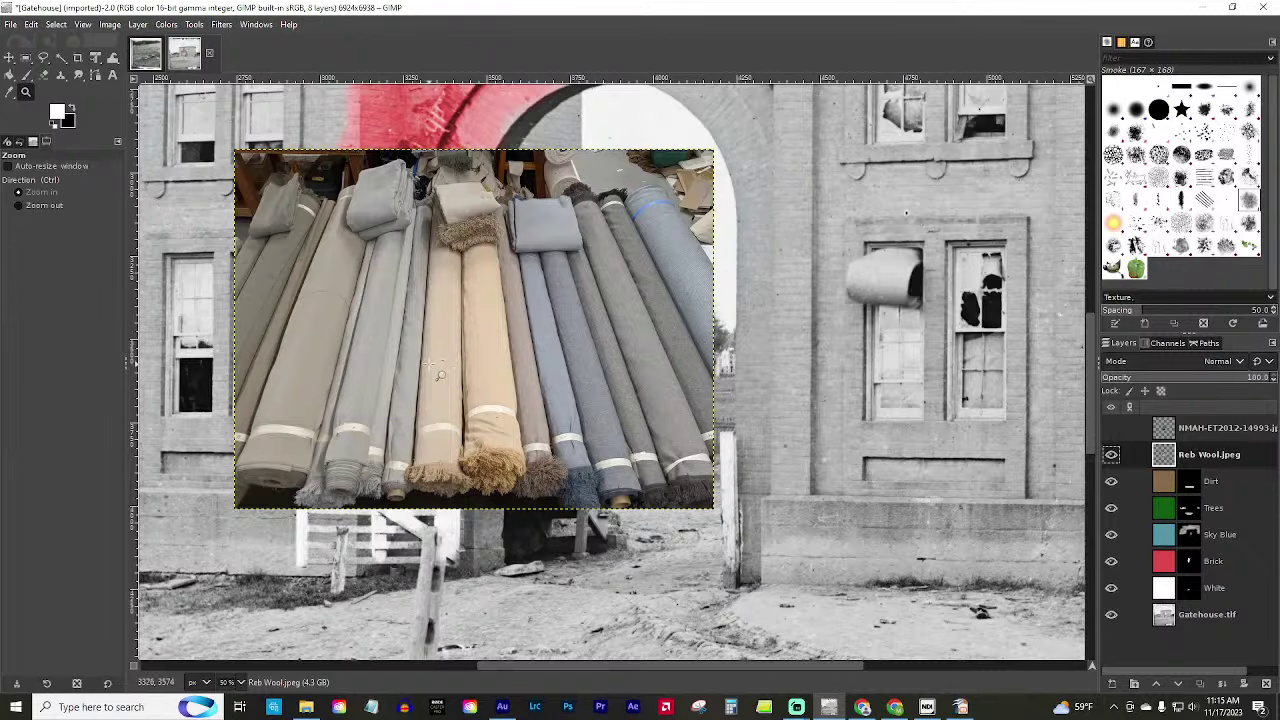
ctrl+click(494, 363)
ctrl+click(494, 363)
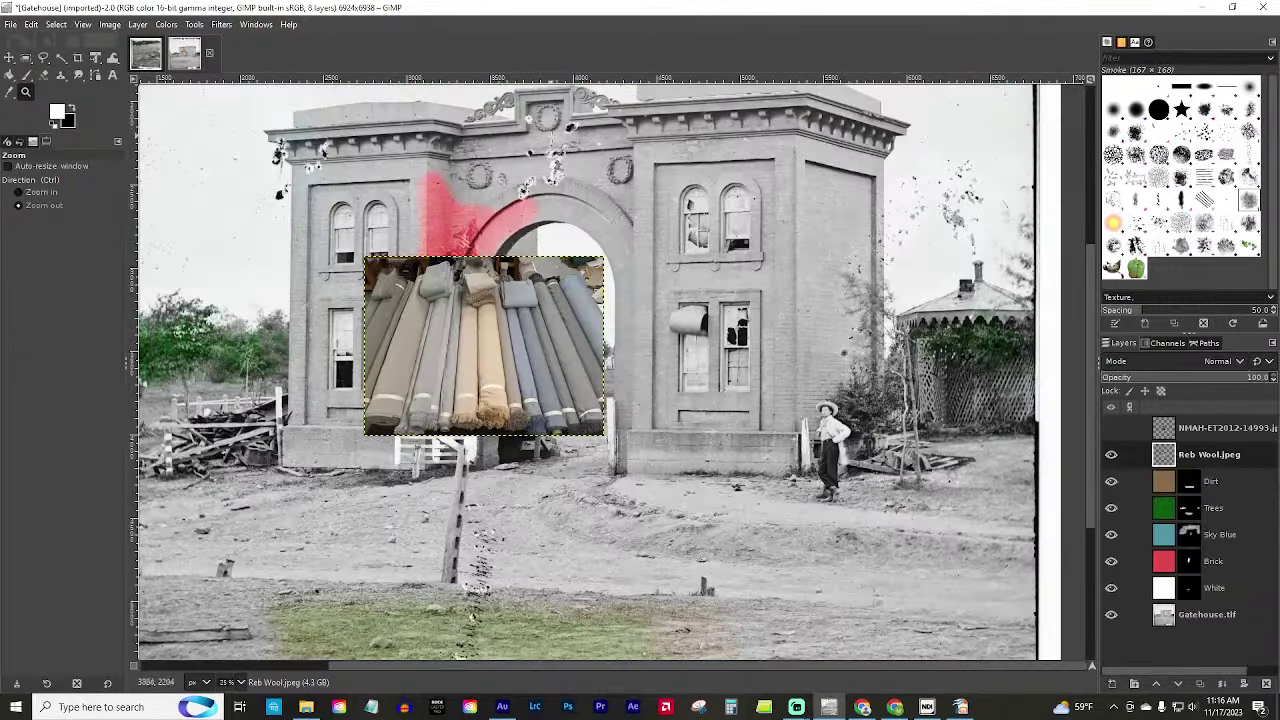
Examine the cornice damage in close-up, return to 100%, then bring up the Library of Congress page.
scroll(588, 183, up, 5)
scroll(585, 184, down, 3)
scroll(578, 186, up, 8)
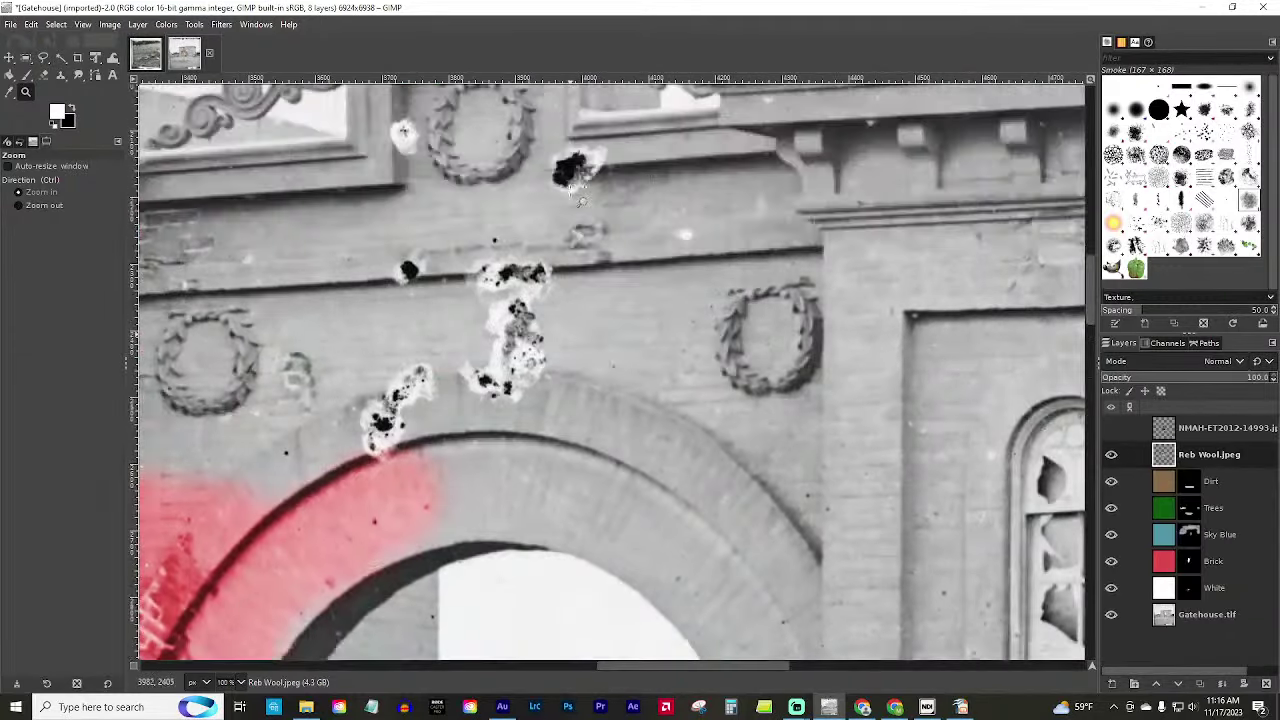
scroll(594, 370, down, 3)
scroll(500, 232, up, 3)
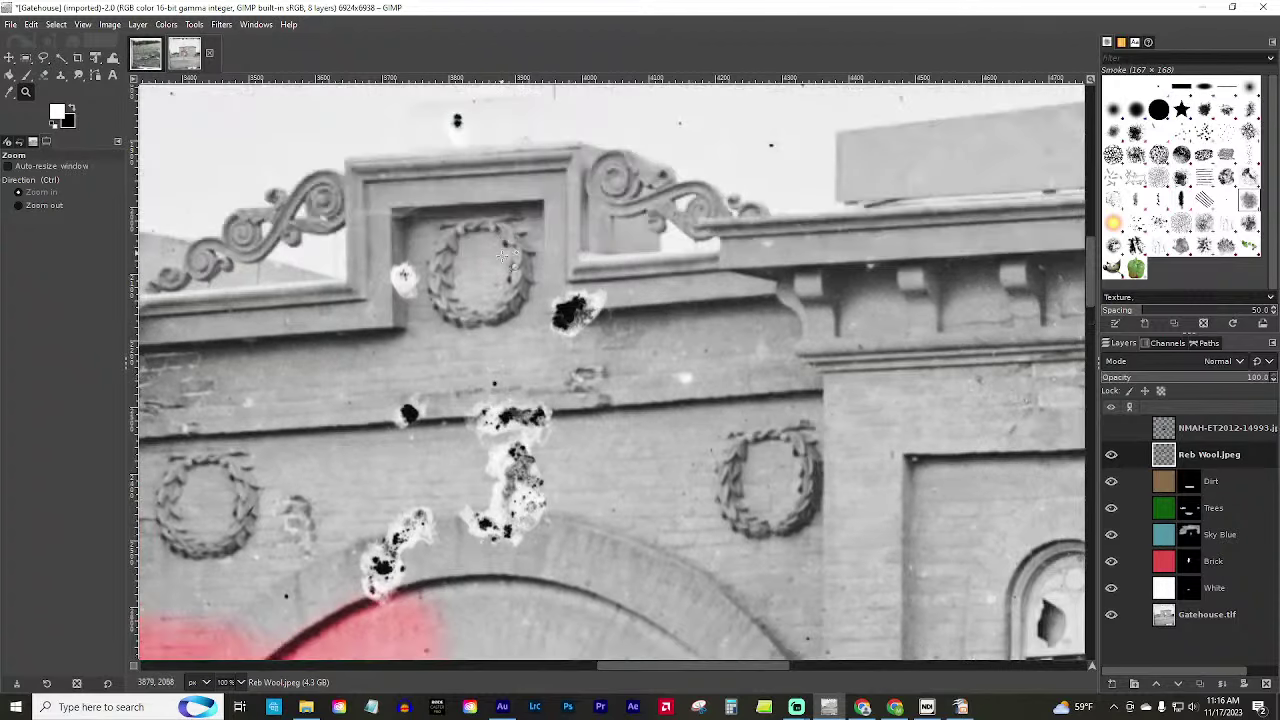
ctrl+click(462, 356)
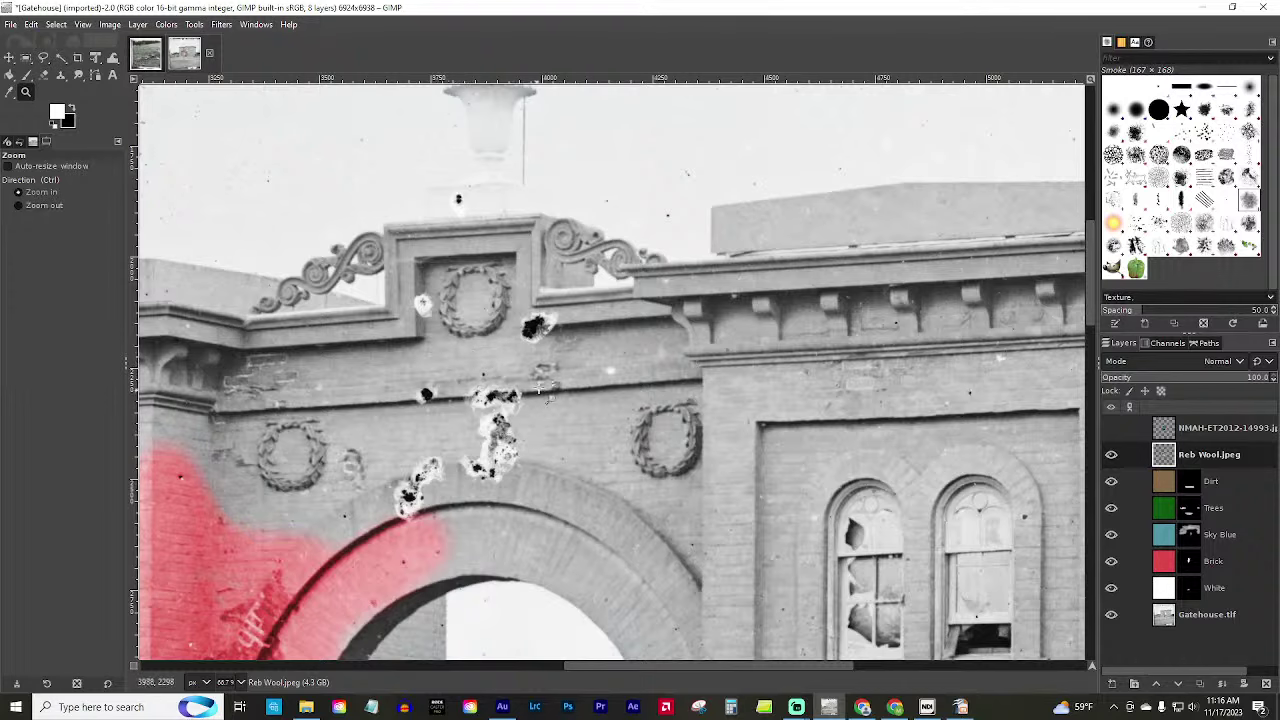
key(4)
ctrl+click(555, 340)
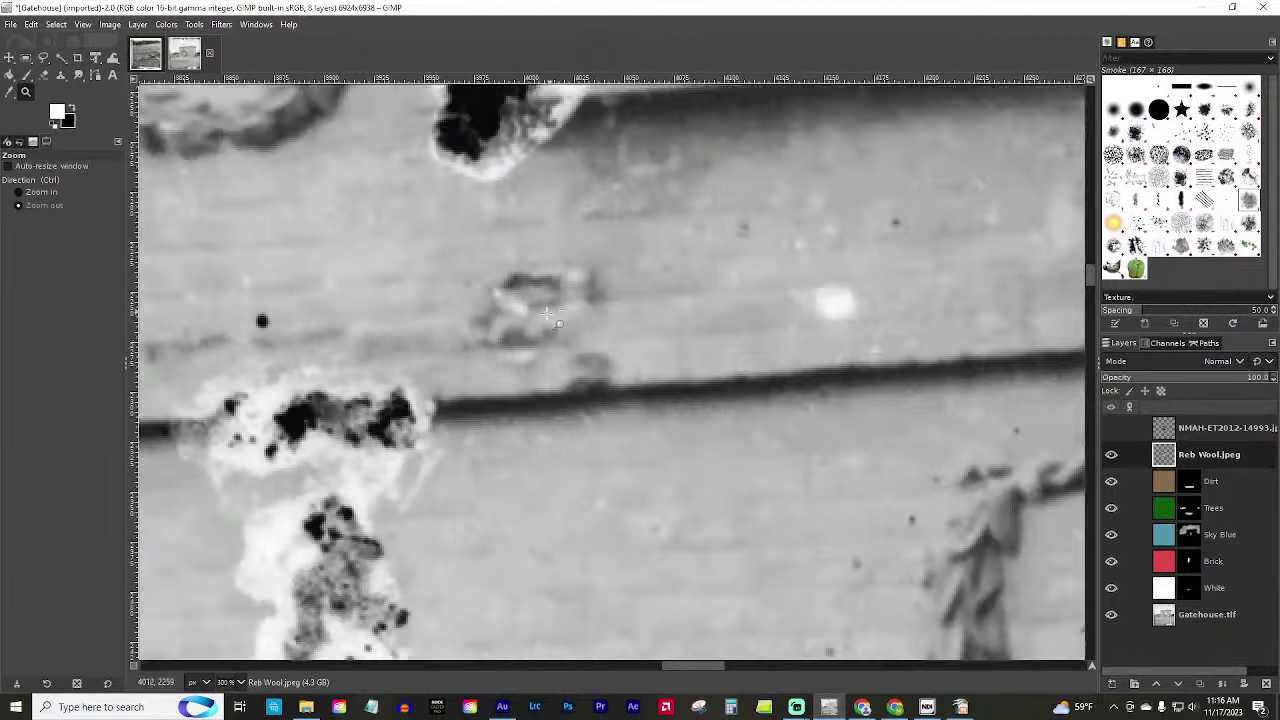
ctrl+click(555, 338)
ctrl+click(530, 328)
ctrl+click(532, 340)
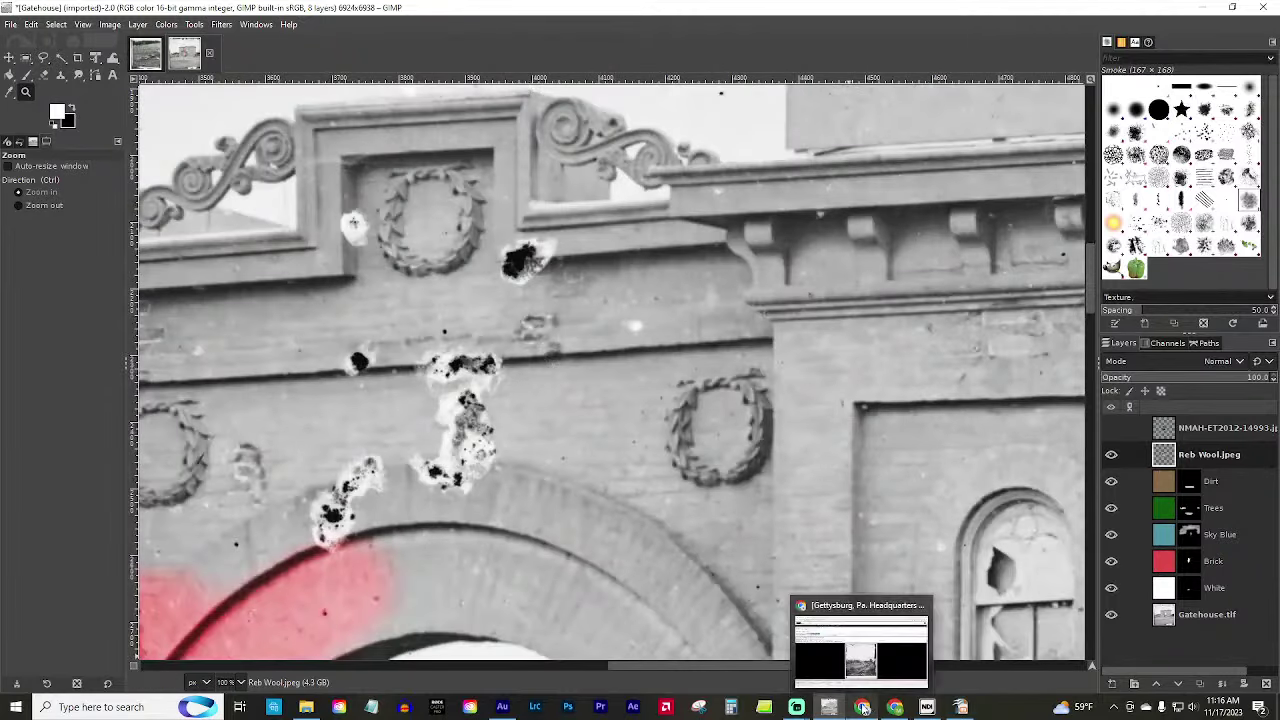
click(895, 707)
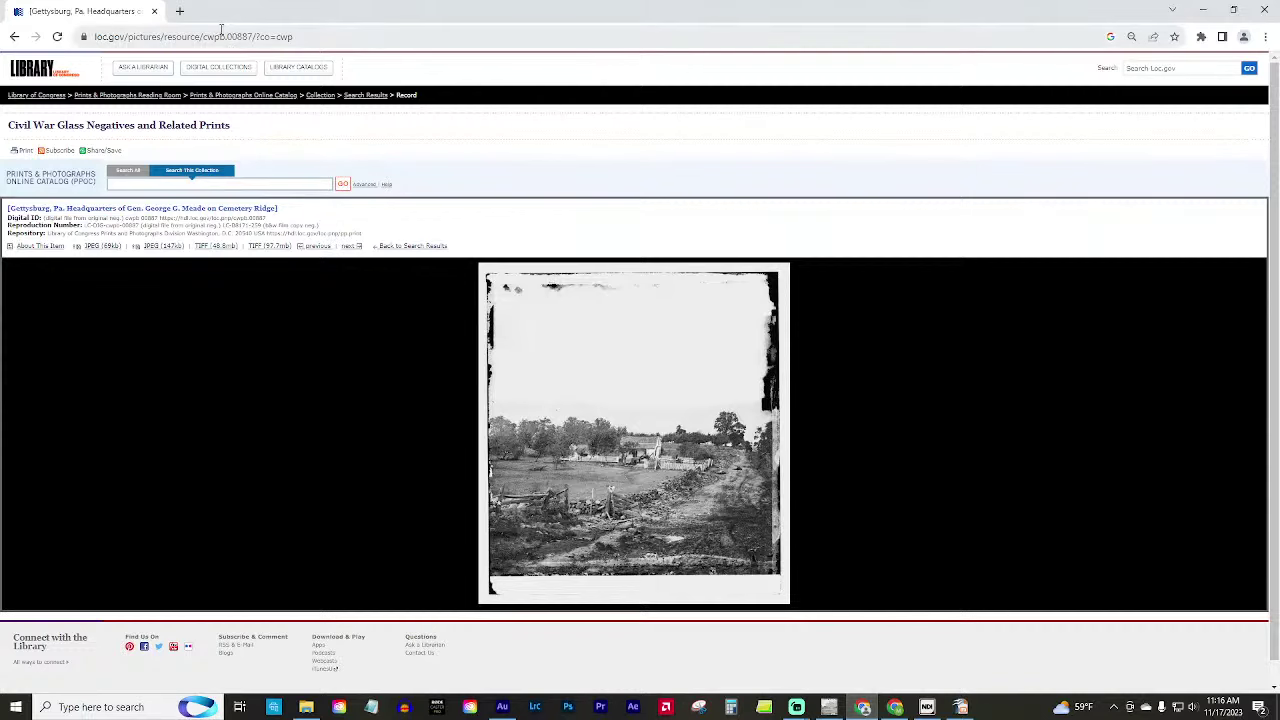
Load images.google.com in a new tab and search for 'gateway cemetery gettysburg'.
click(180, 11)
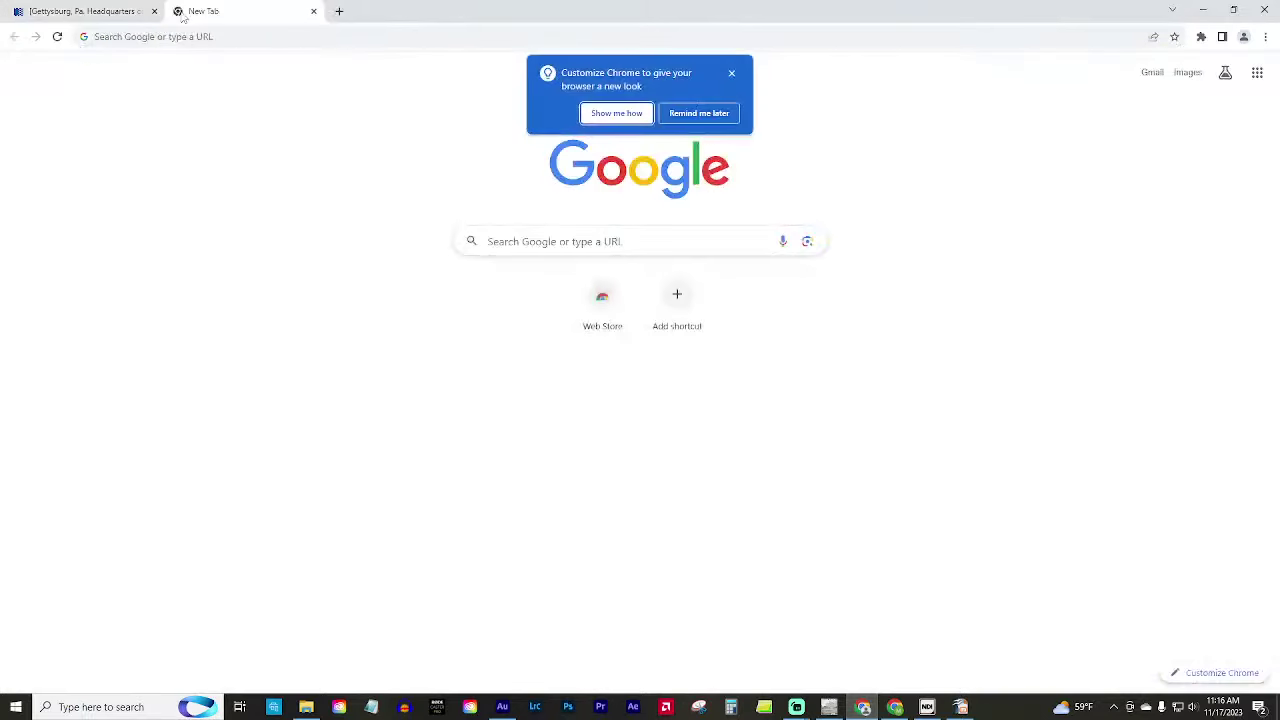
click(127, 37)
text(imag)
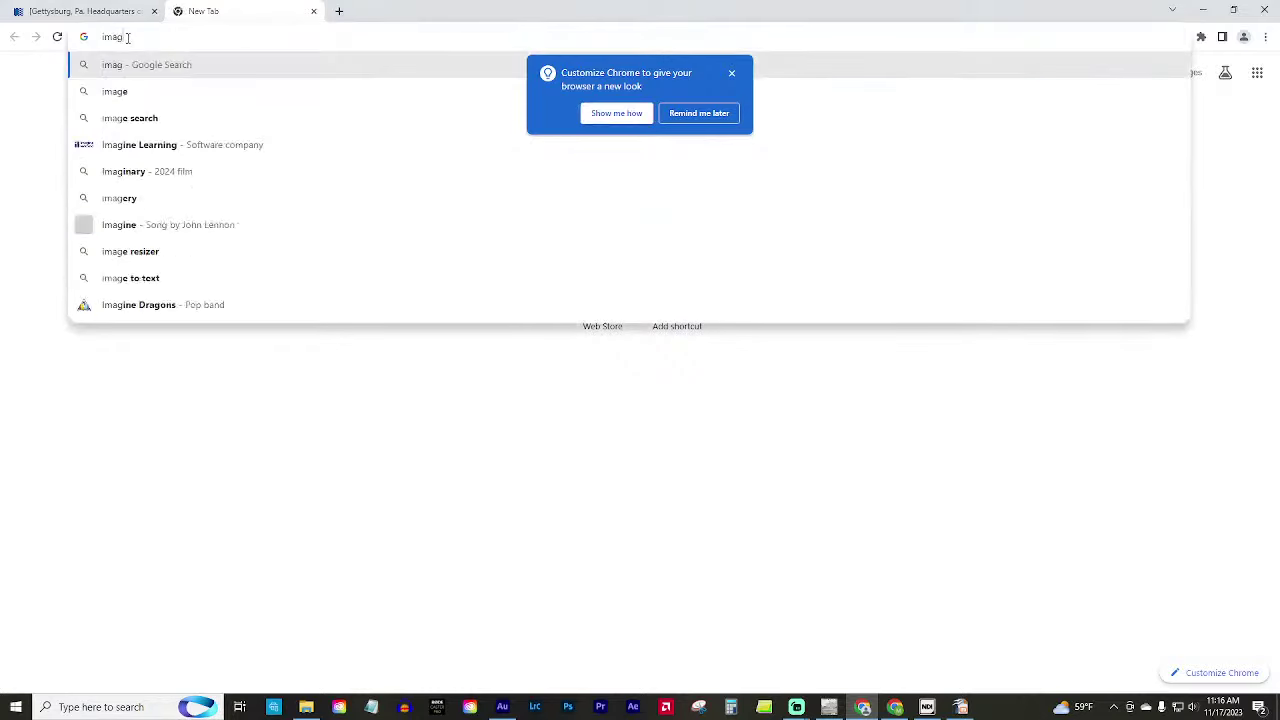
text(es.google.com)
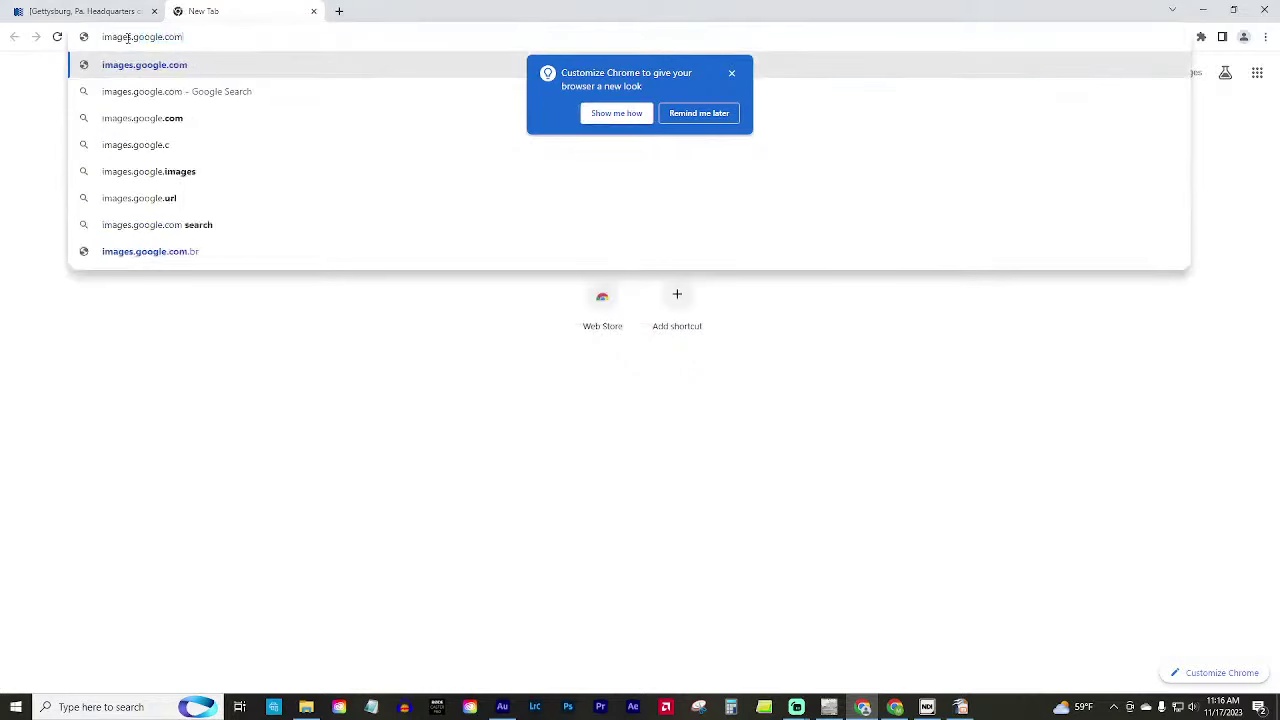
key(Return)
text(gateway)
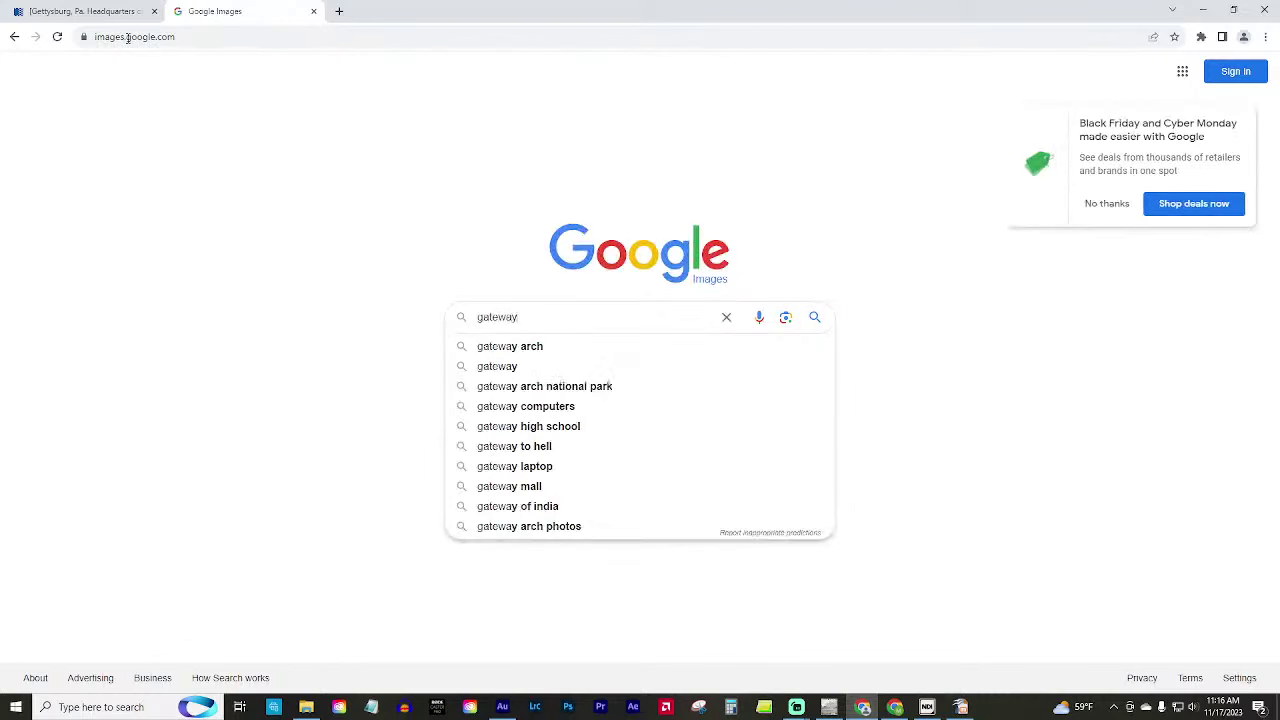
text( cent)
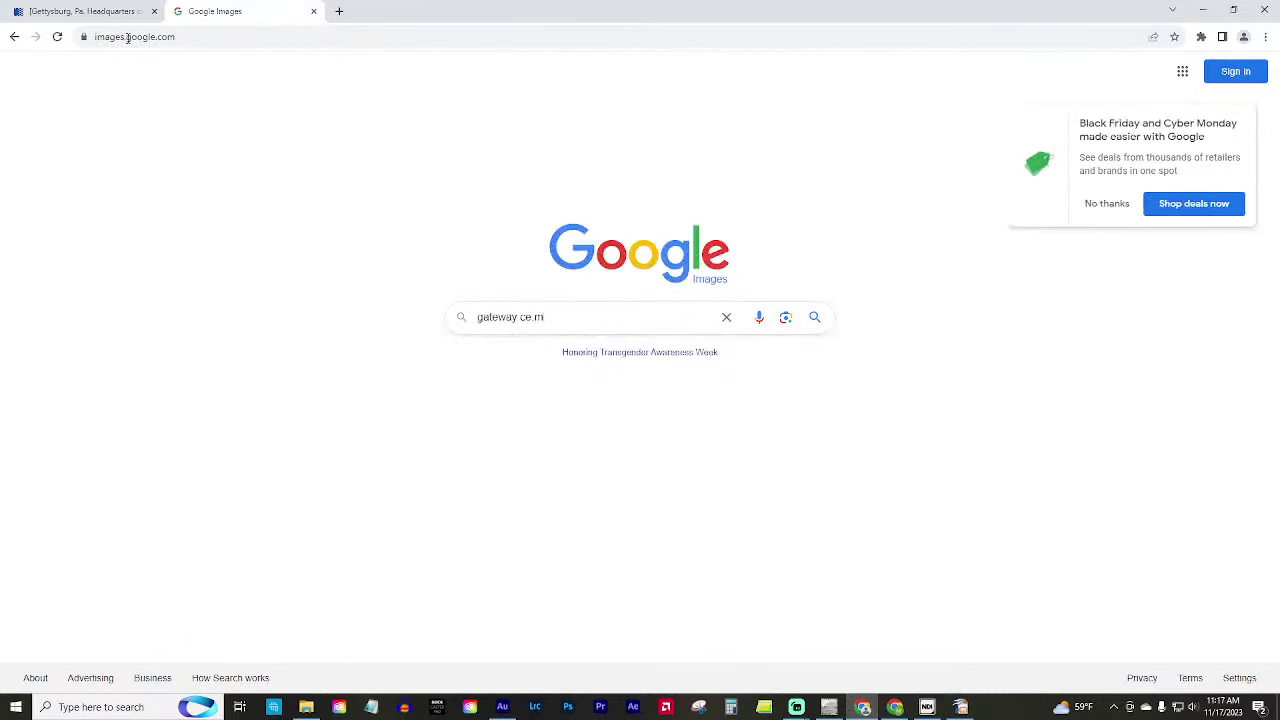
key(BackSpace)
key(BackSpace)
text(meter)
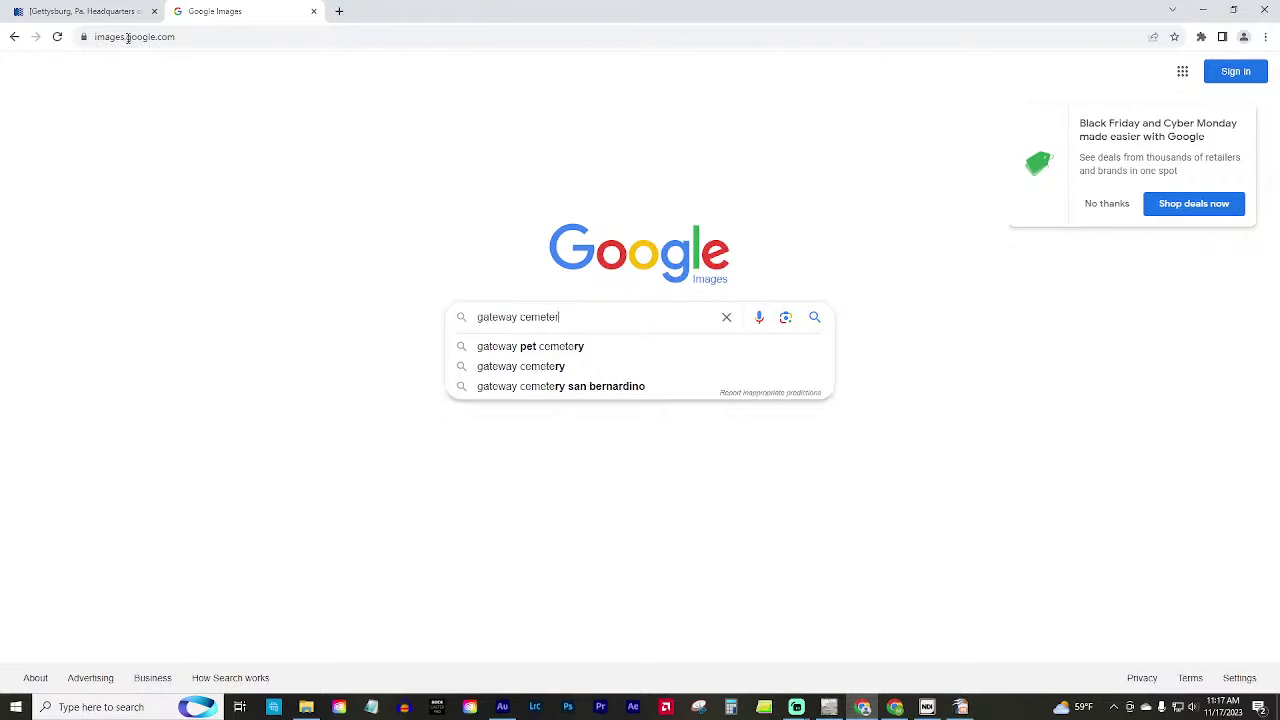
text(y gettysburg)
key(Return)
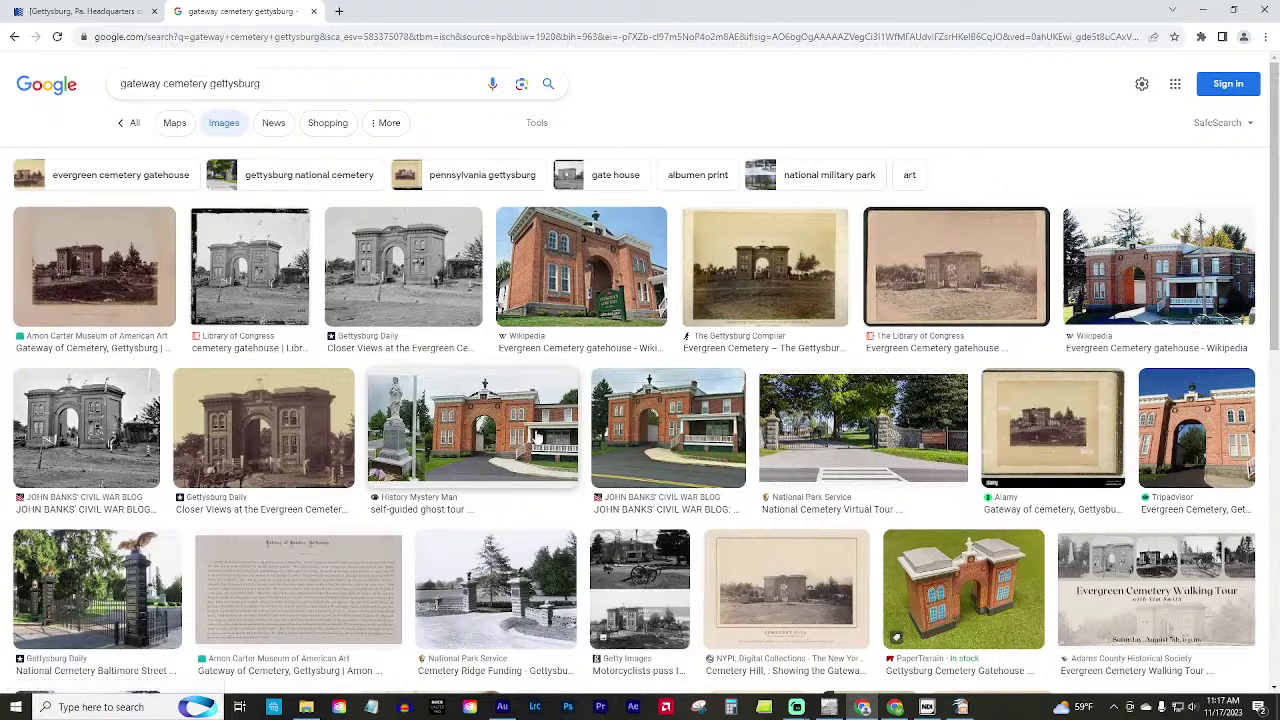
Preview the History Mystery Man gatehouse image and filter the results to Large size.
click(507, 425)
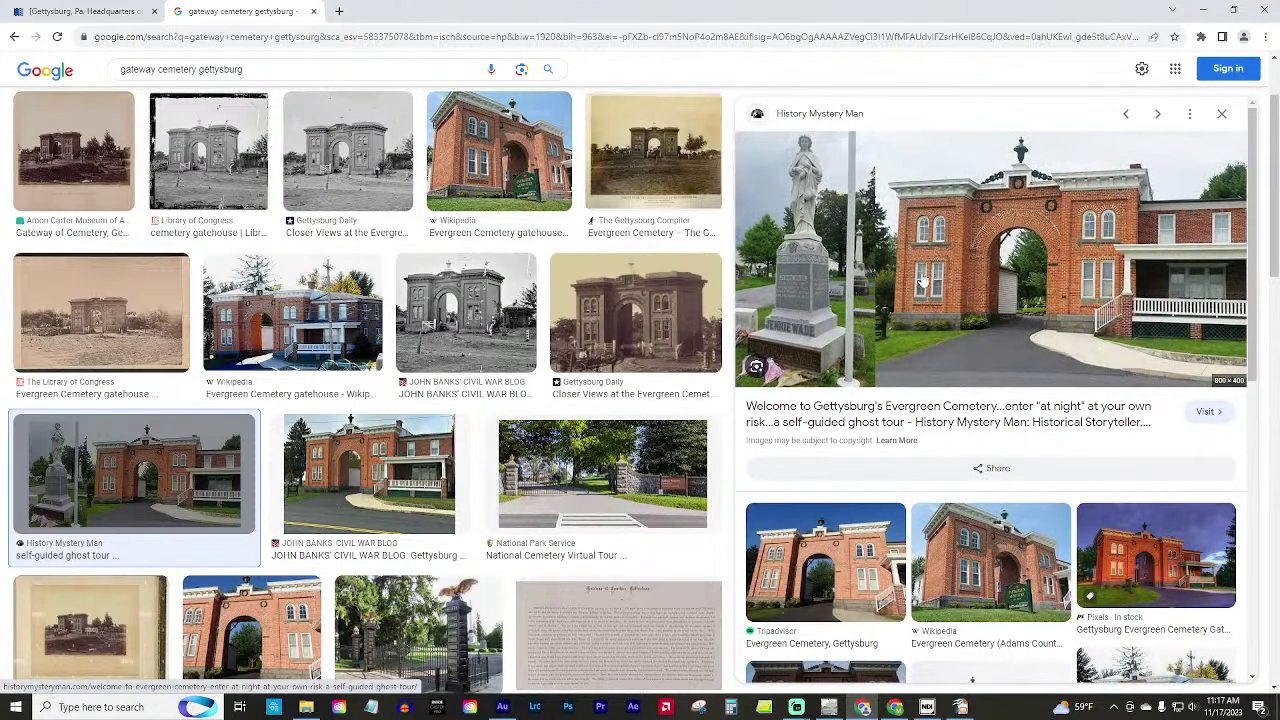
scroll(327, 447, down, 5)
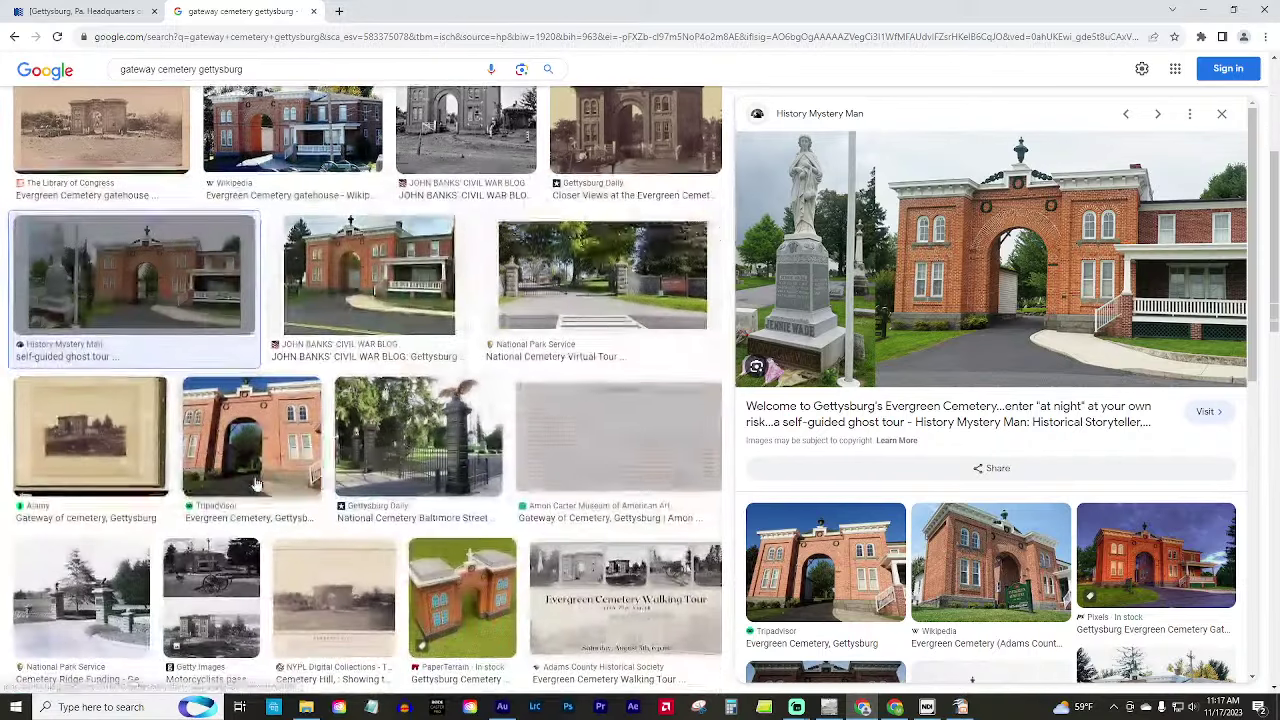
scroll(327, 447, up, 6)
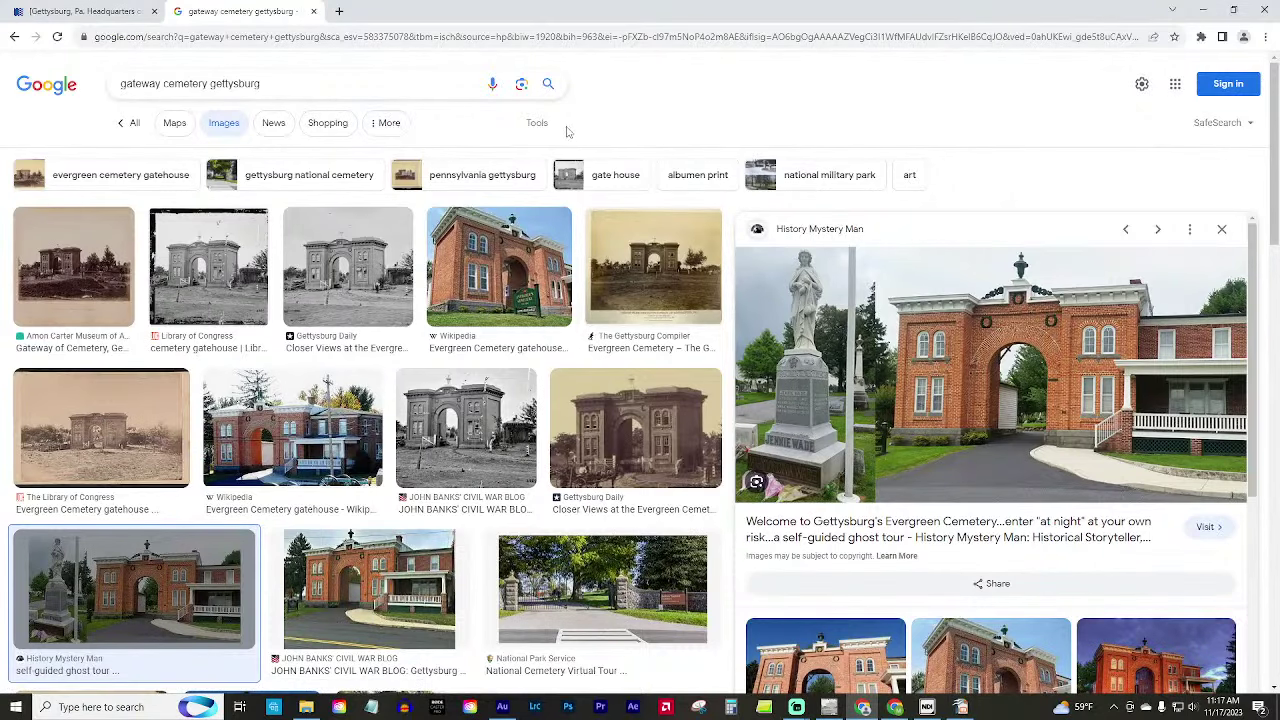
click(540, 123)
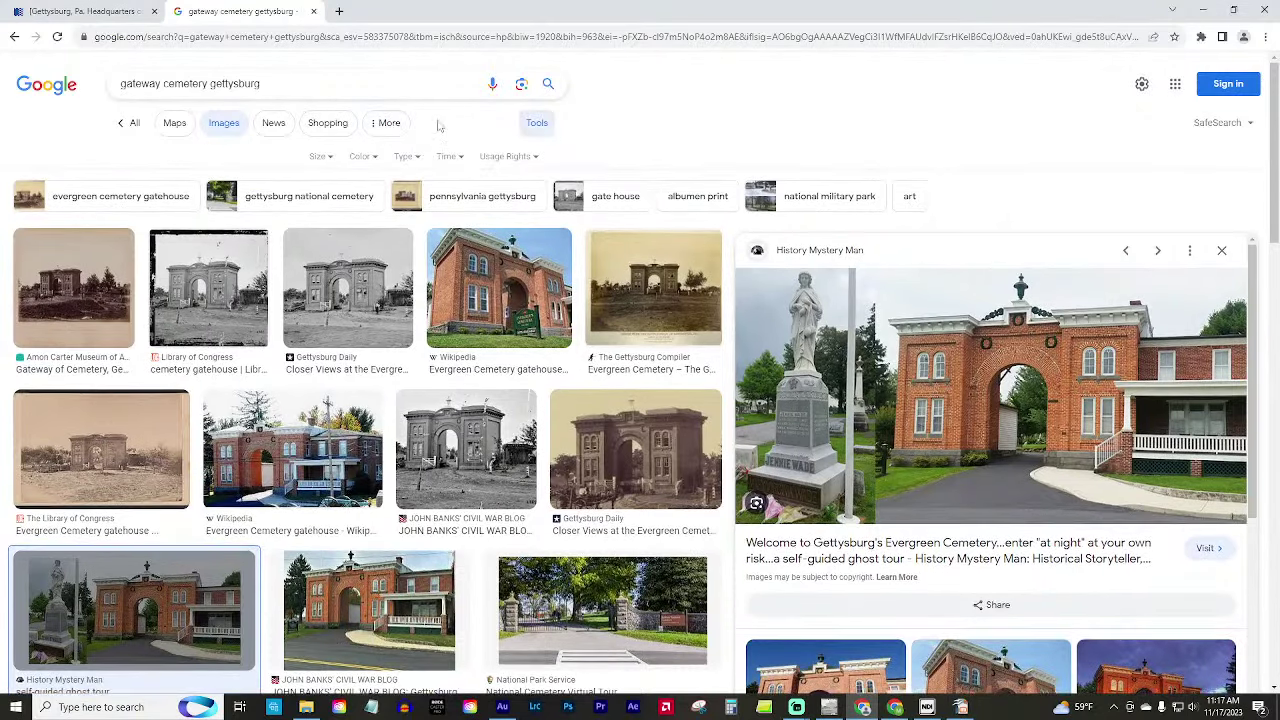
click(318, 156)
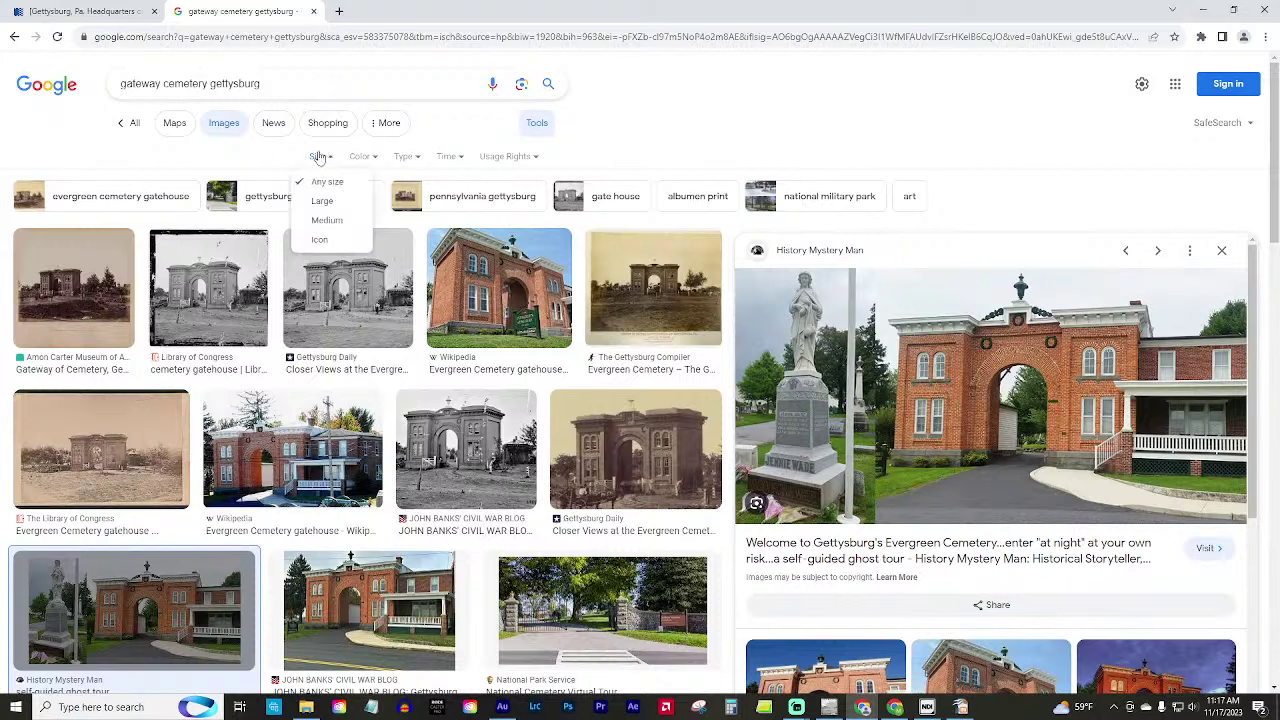
click(322, 201)
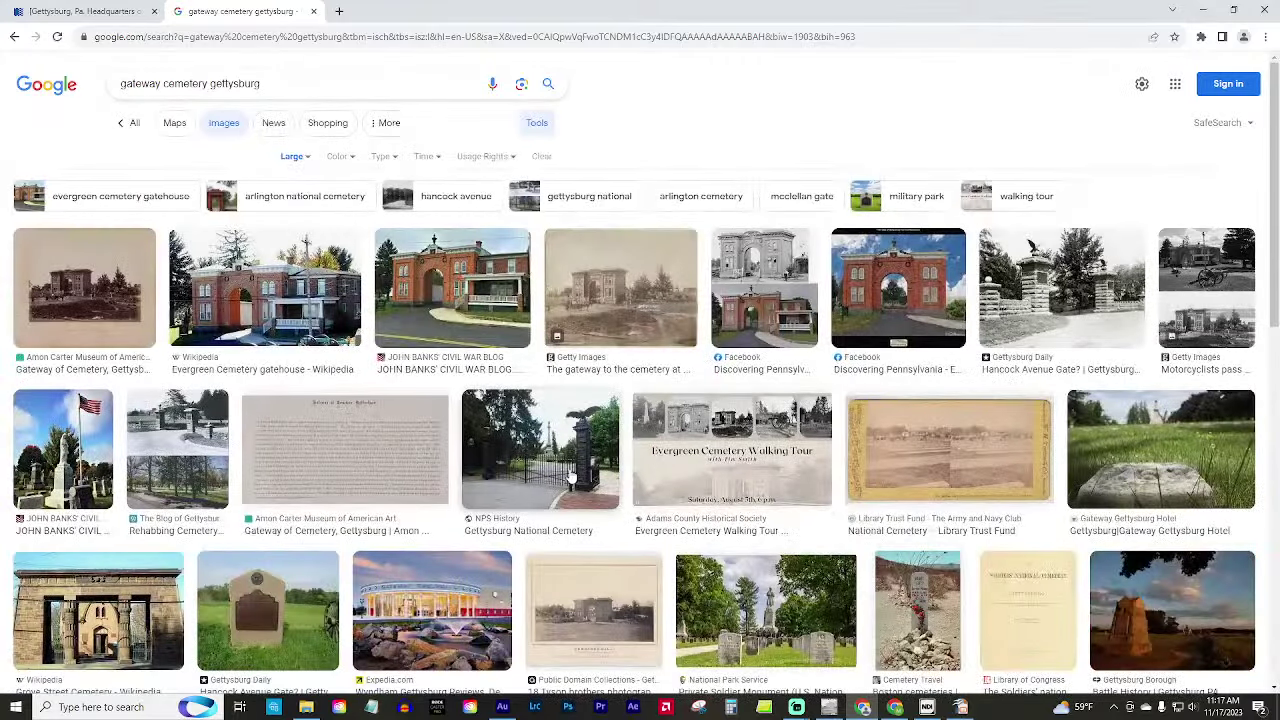
Preview the John Banks brick gatehouse photo, then switch back to GIMP.
scroll(568, 478, down, 3)
scroll(568, 478, up, 3)
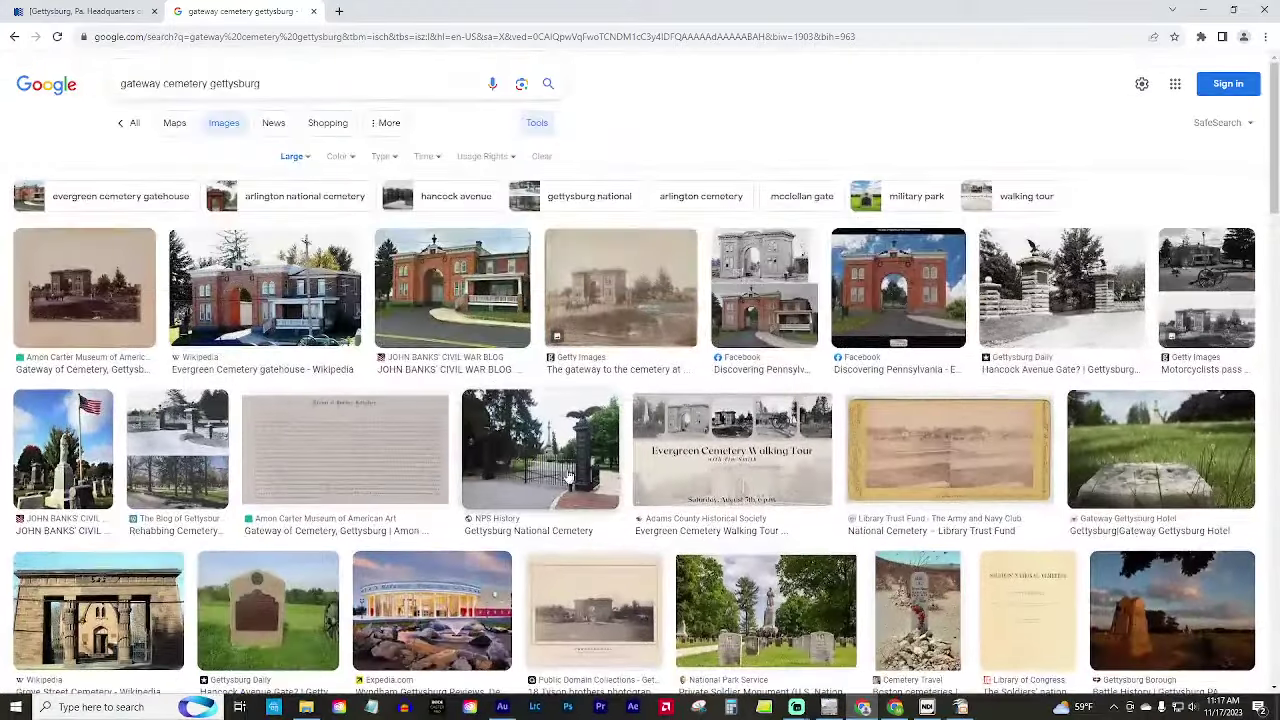
click(428, 272)
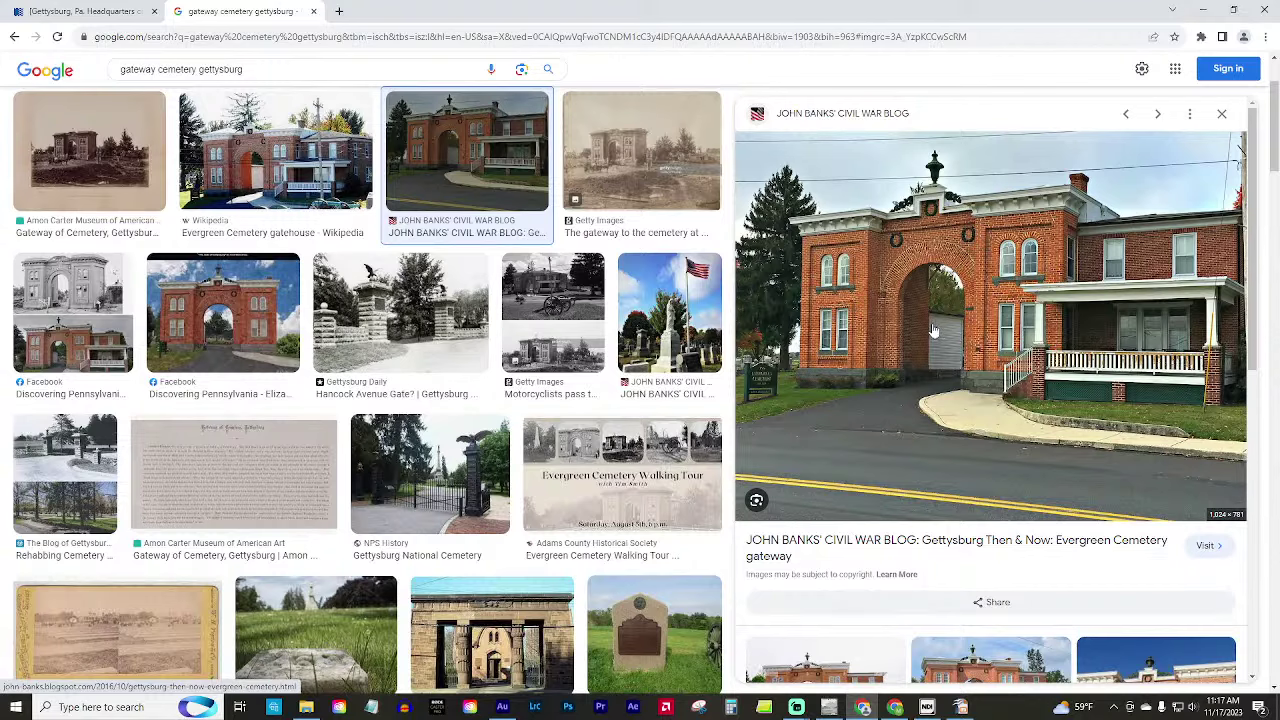
scroll(930, 335, down, 2)
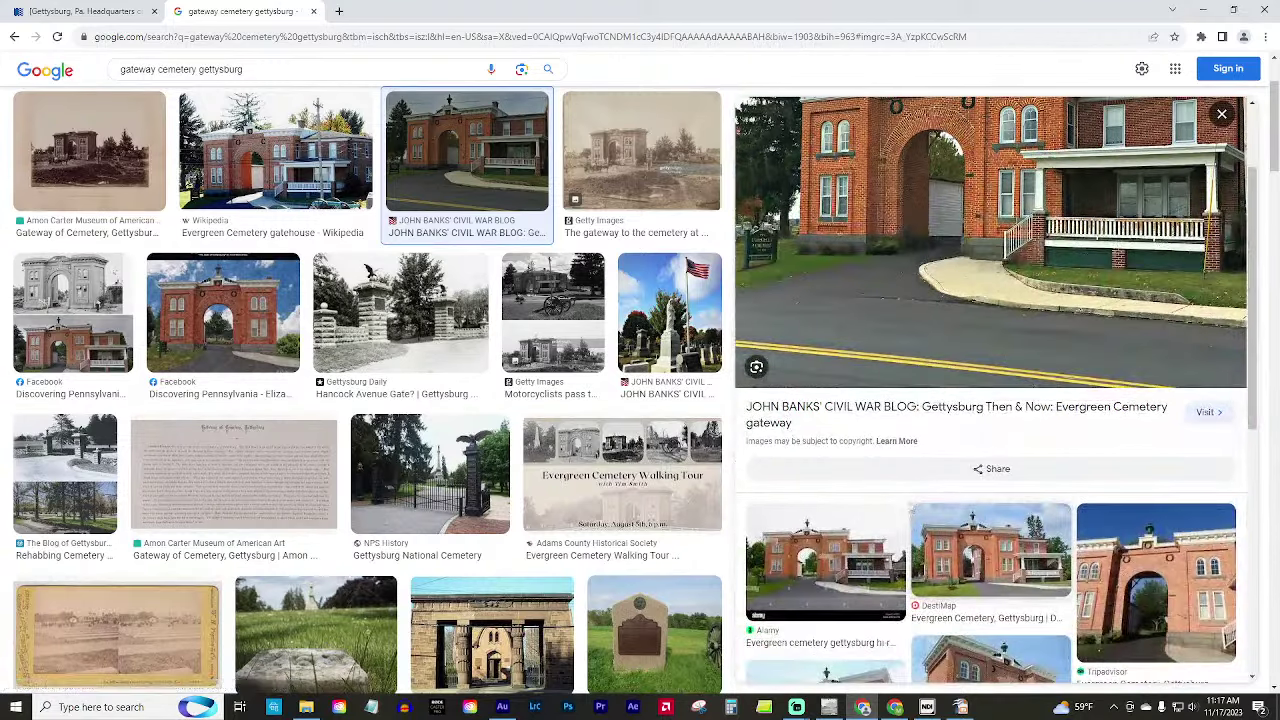
scroll(850, 505, down, 1)
scroll(820, 498, up, 4)
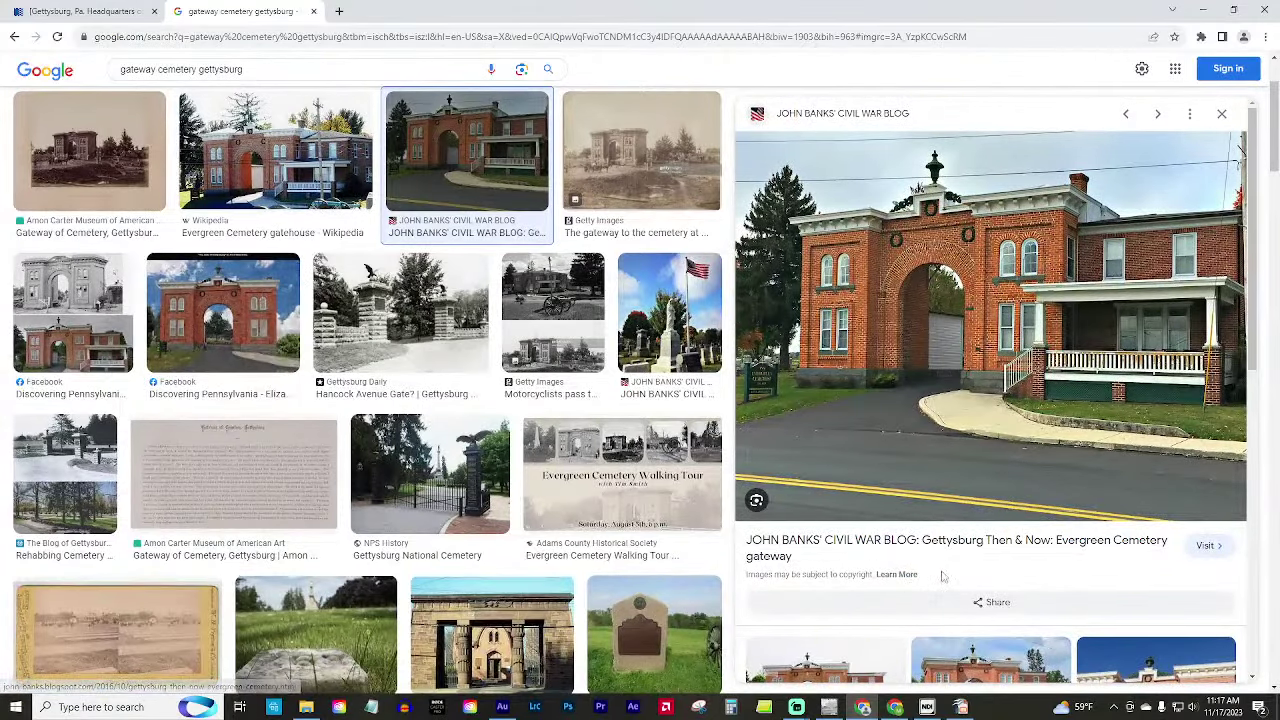
scroll(945, 560, down, 1)
scroll(977, 497, up, 1)
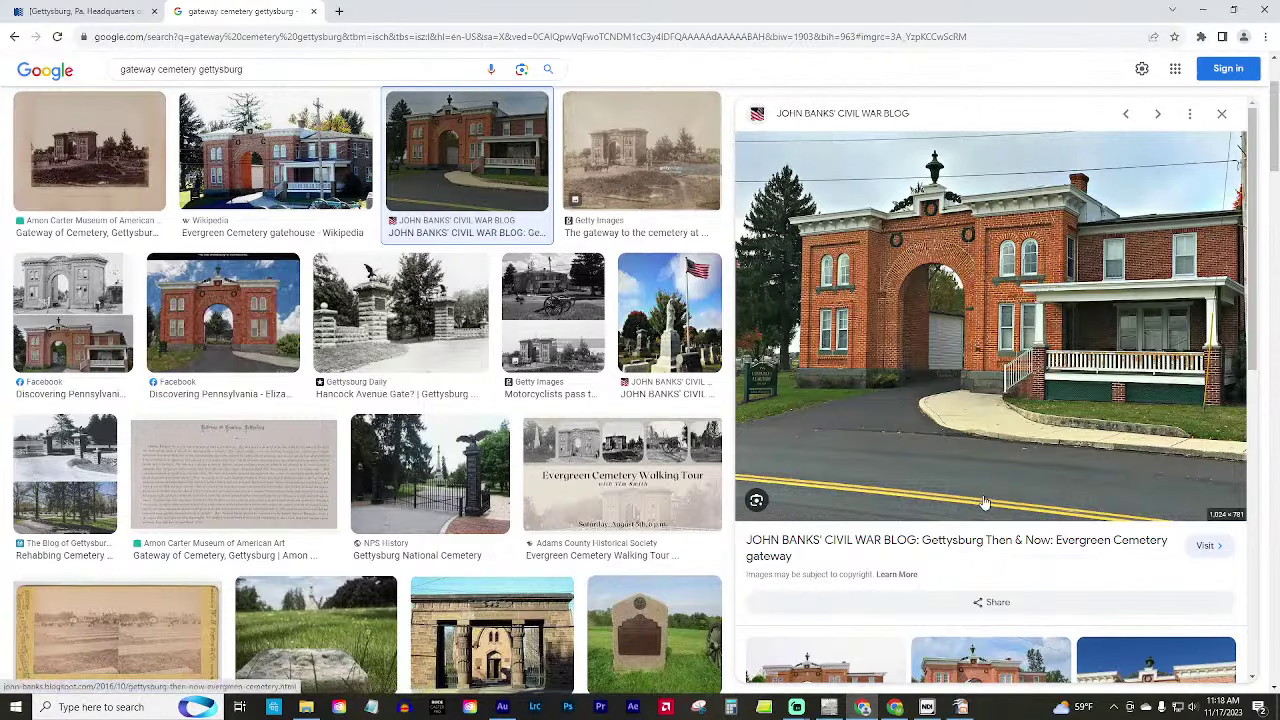
scroll(984, 503, down, 2)
scroll(984, 503, down, 1)
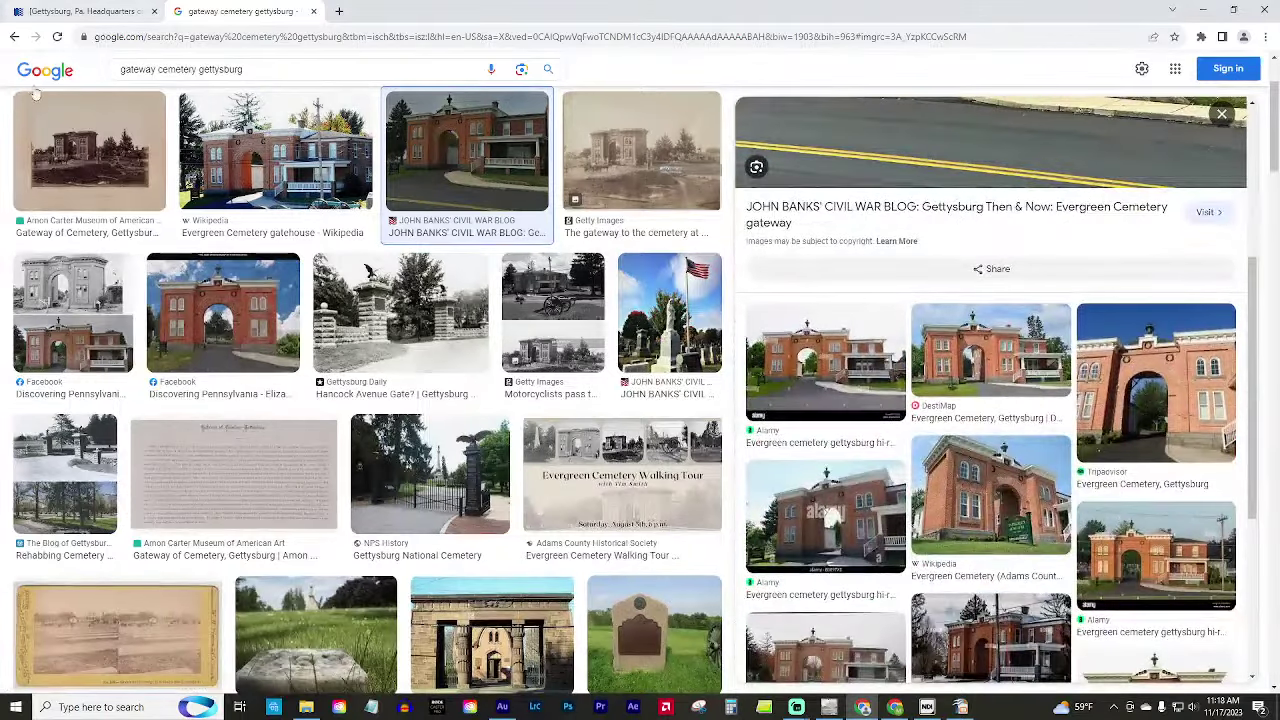
click(830, 708)
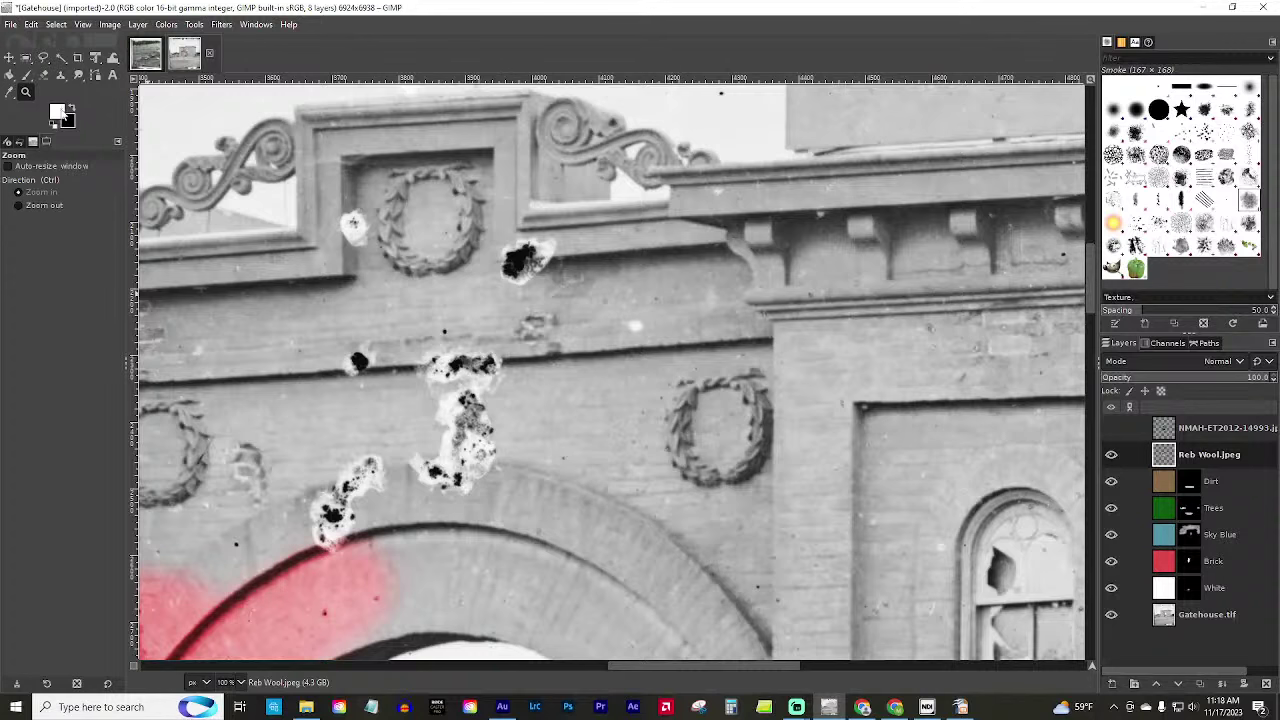
Pick dark red 943f3f as GIMP's foreground colour, then return to the Google Images results.
click(62, 113)
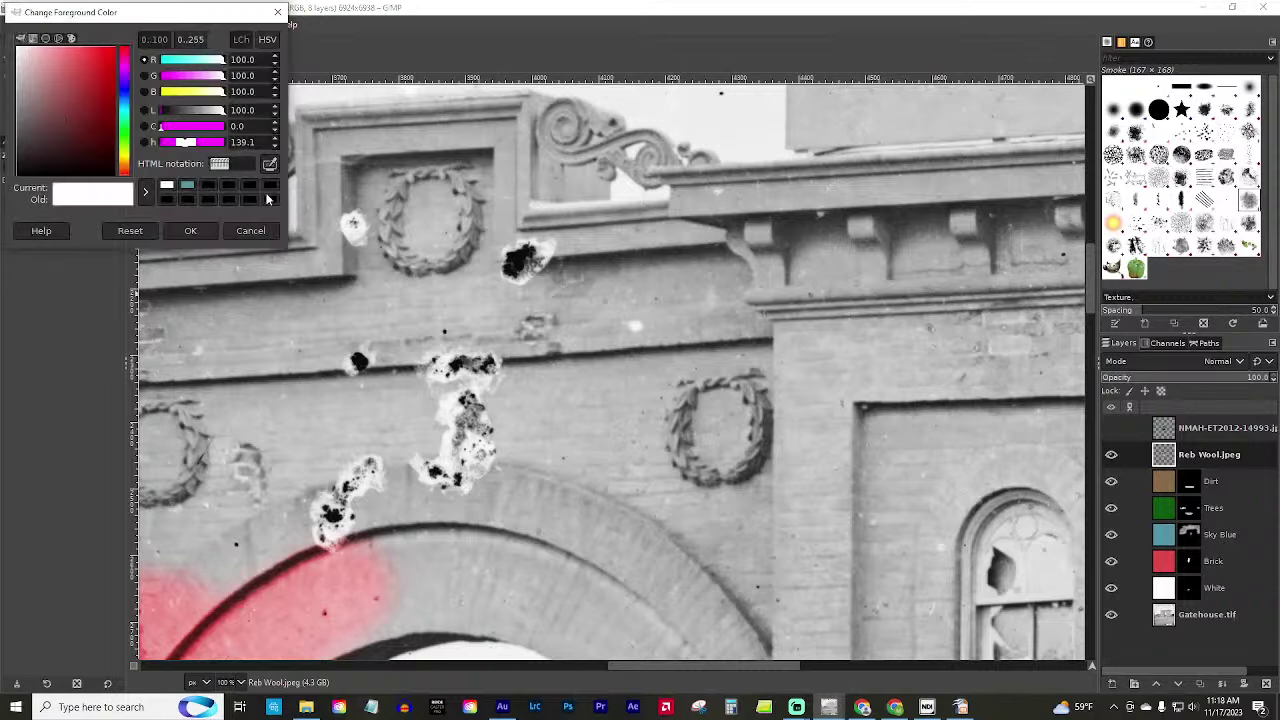
click(72, 101)
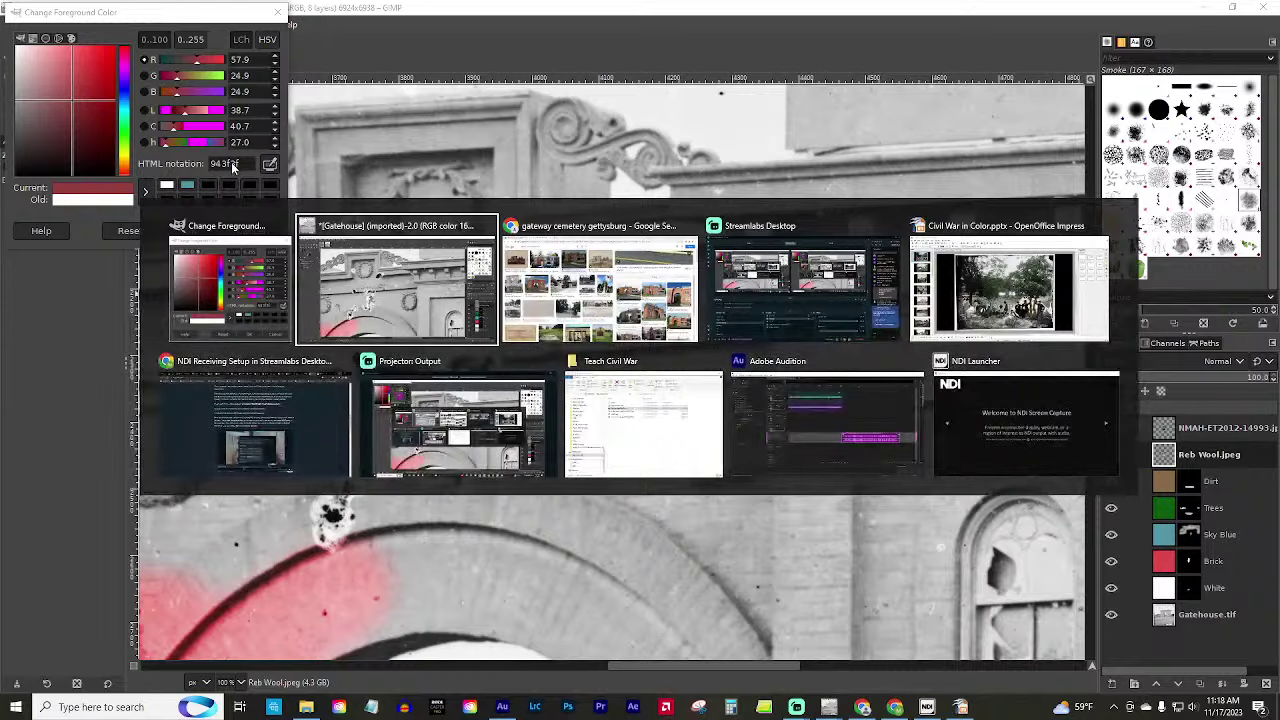
key(alt+Tab)
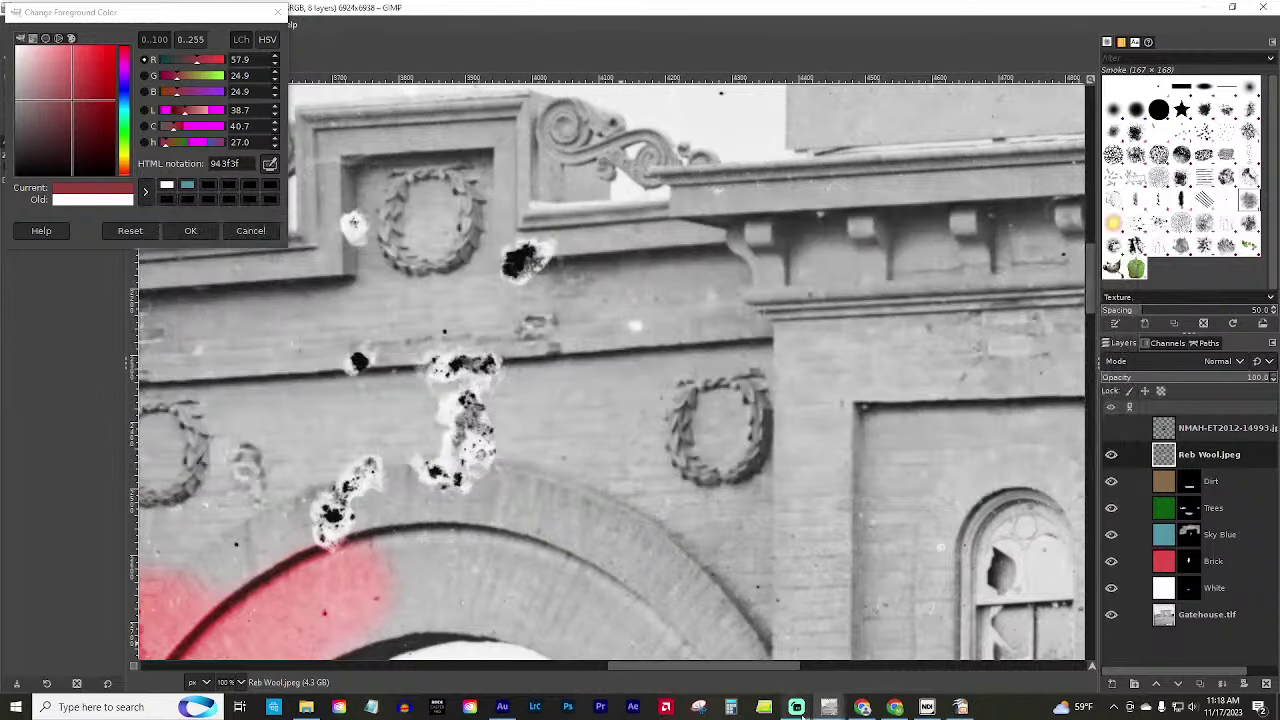
click(862, 707)
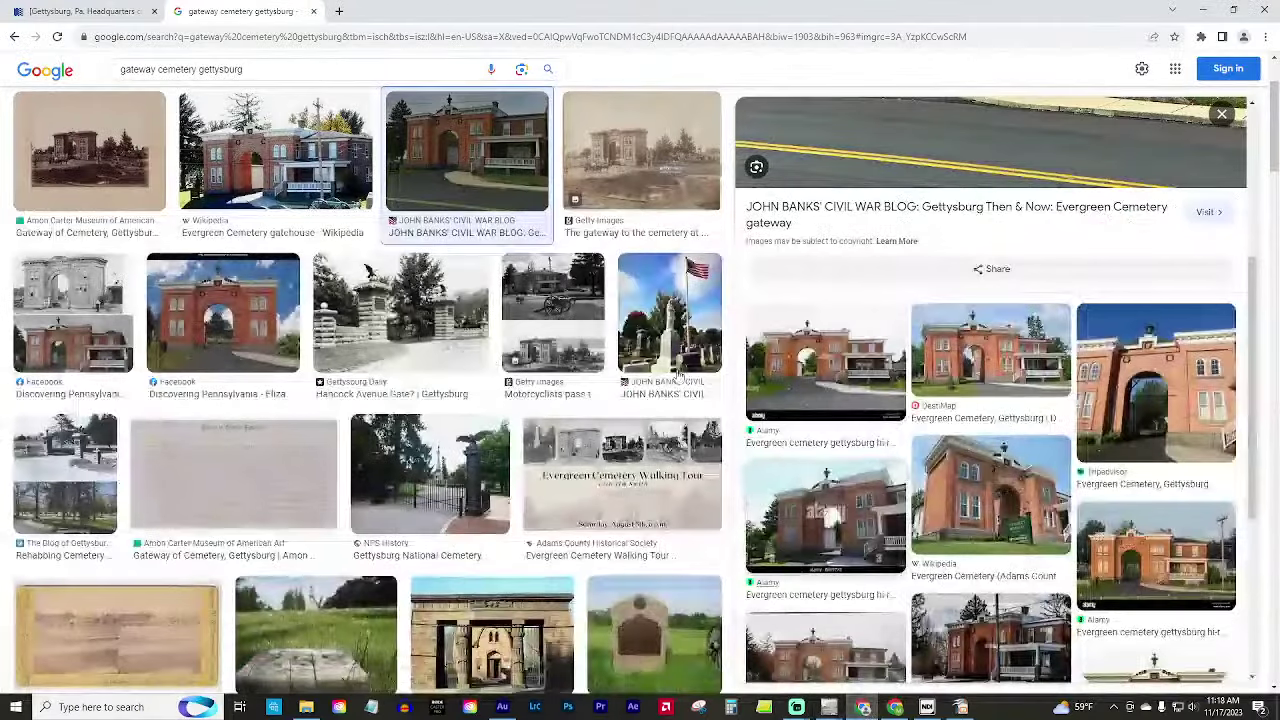
In a new tab, search 'butternut hex code' and view the Duron Butternut e3b061 page.
click(339, 11)
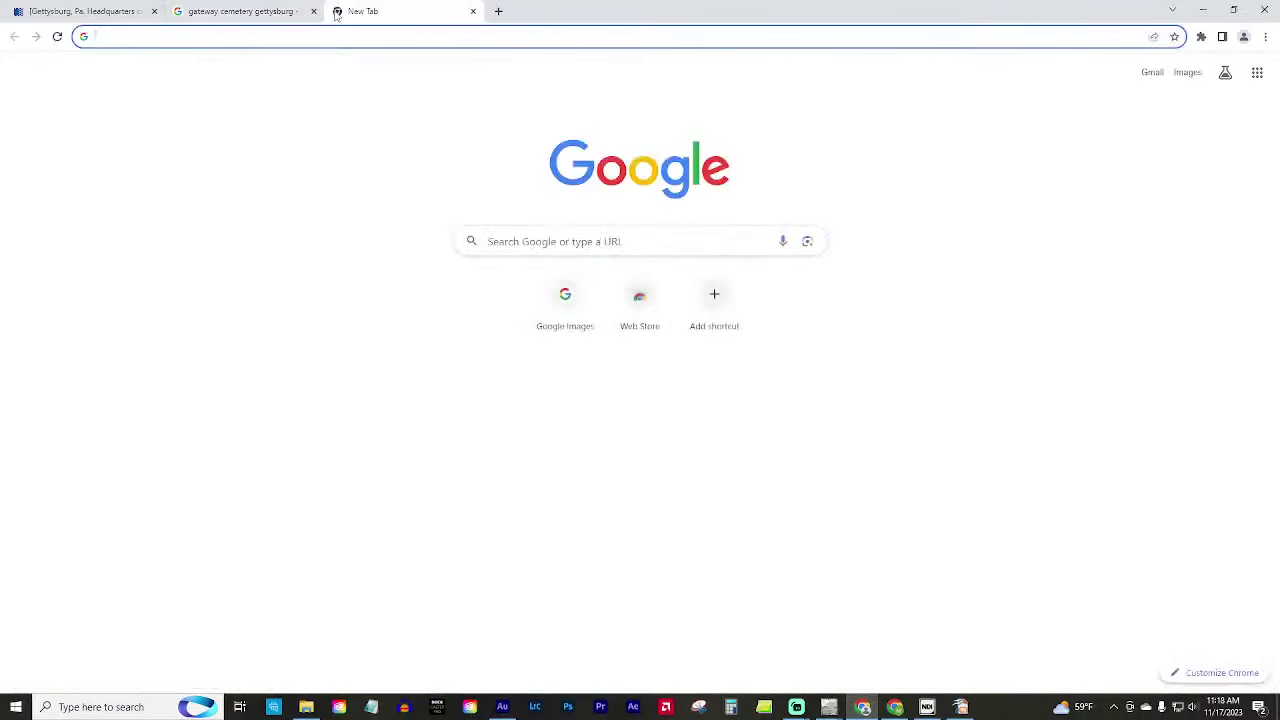
text(butternut he)
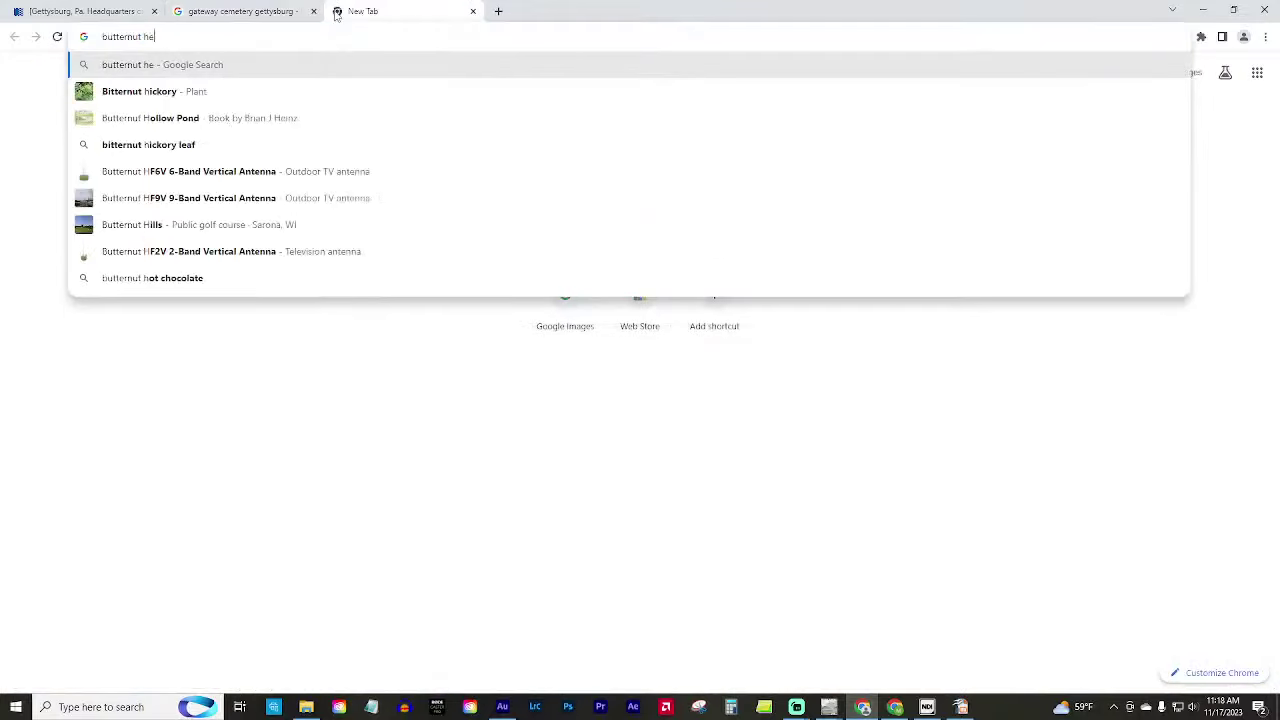
text(x code)
key(Return)
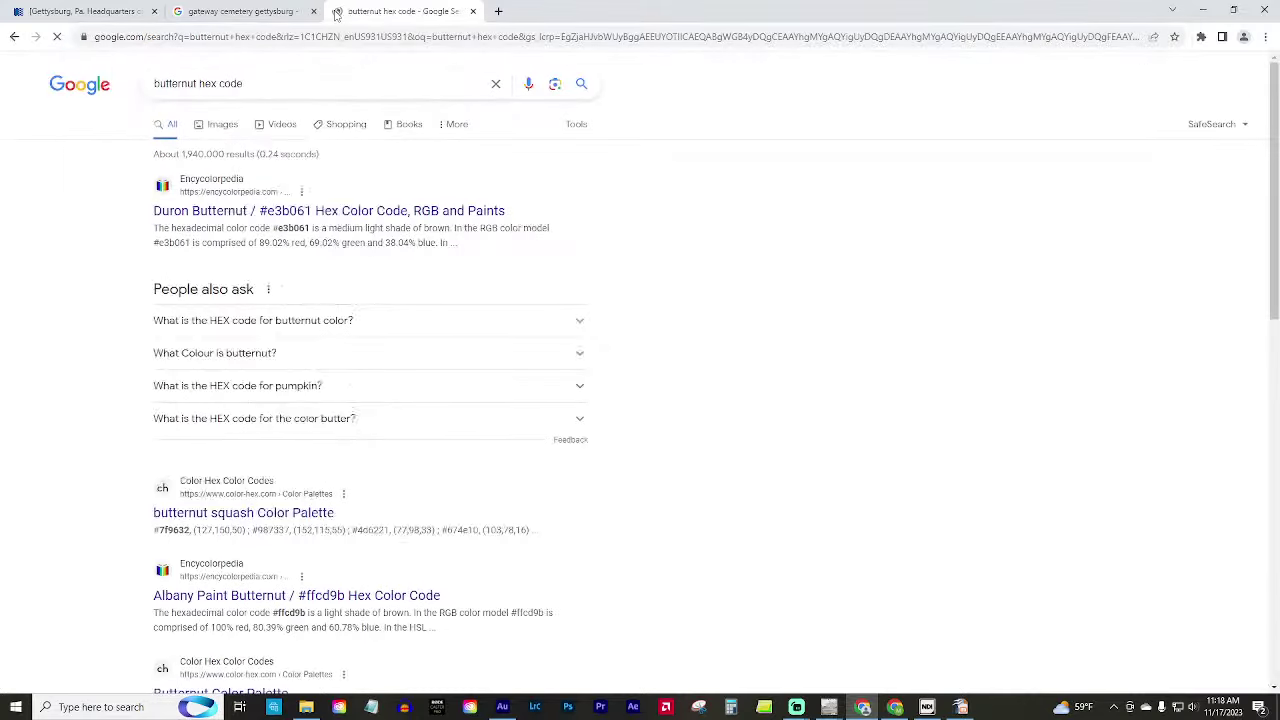
click(248, 211)
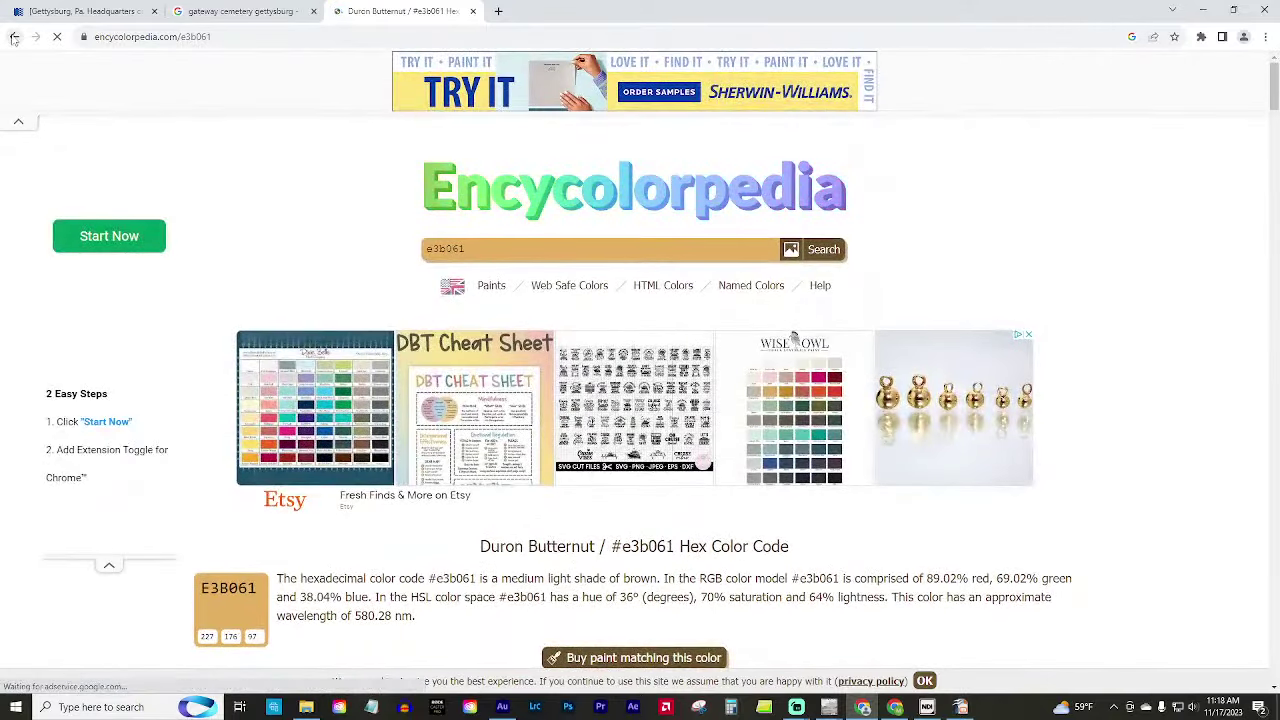
click(14, 37)
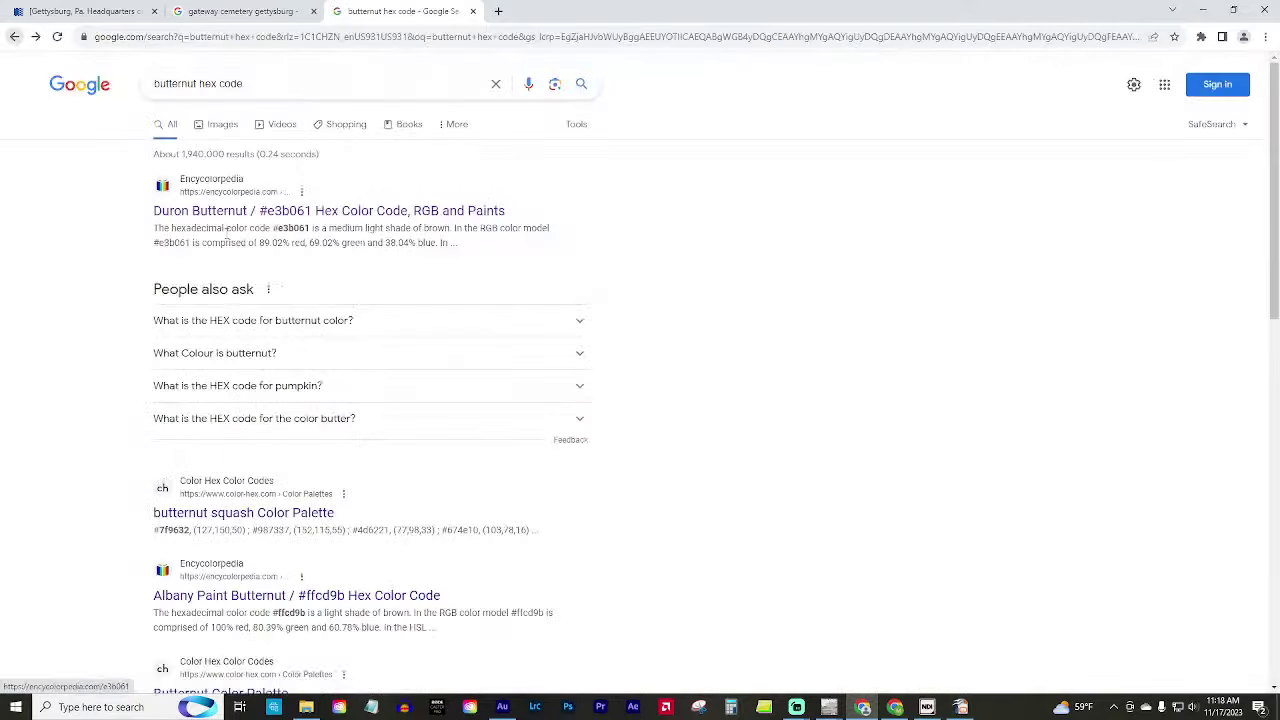
scroll(425, 510, down, 1)
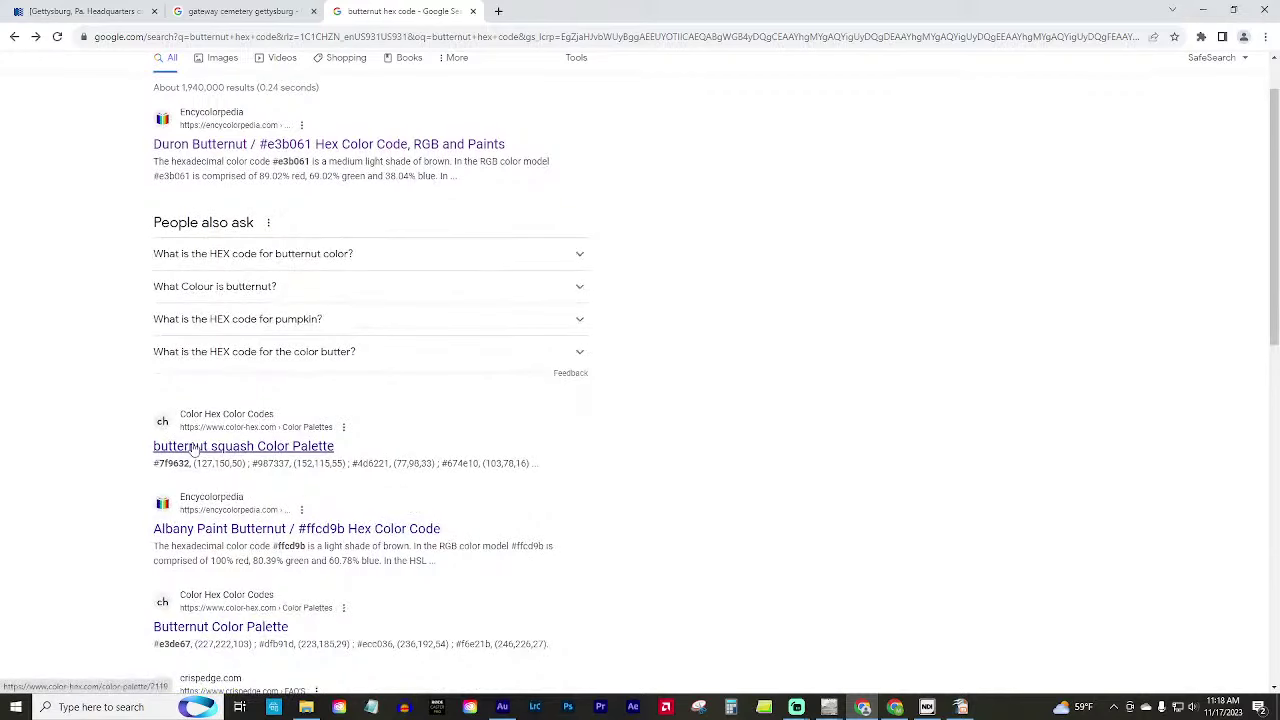
scroll(268, 370, up, 1)
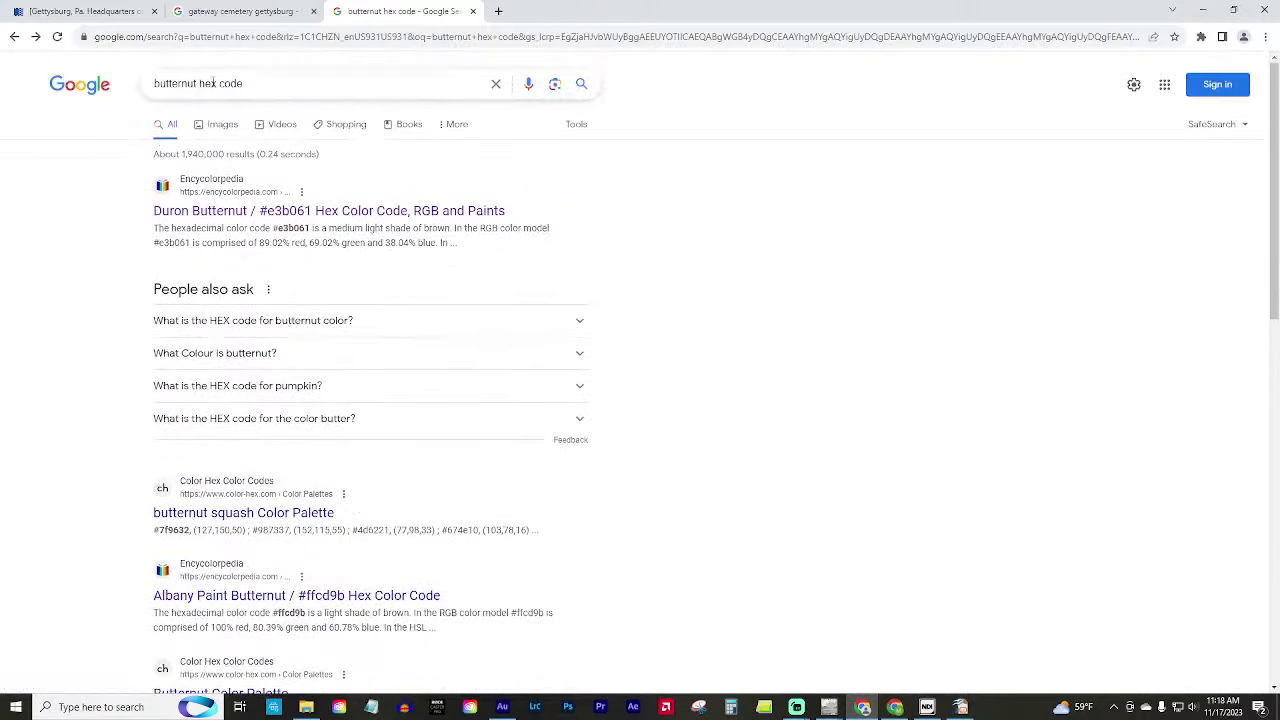
Change the search to 'grass hex code', then bring GIMP's Gatehouse window forward.
click(175, 84)
double_click(175, 84)
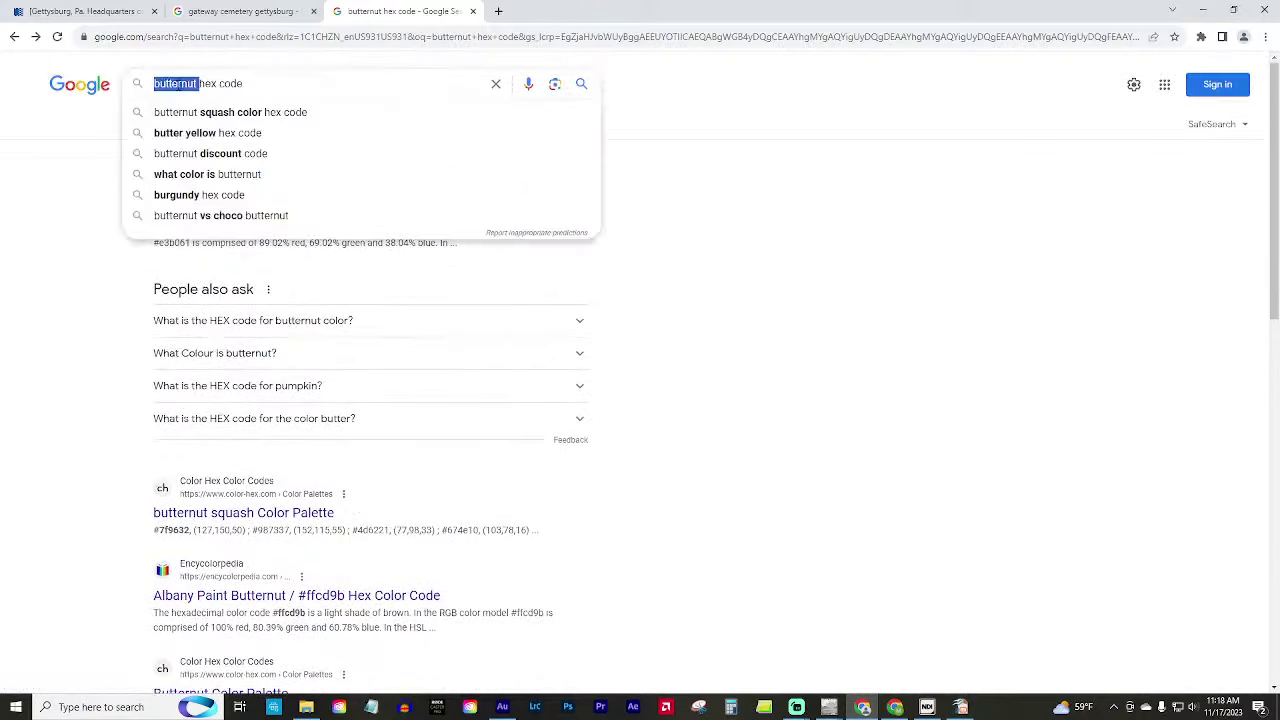
text(grass)
key(Return)
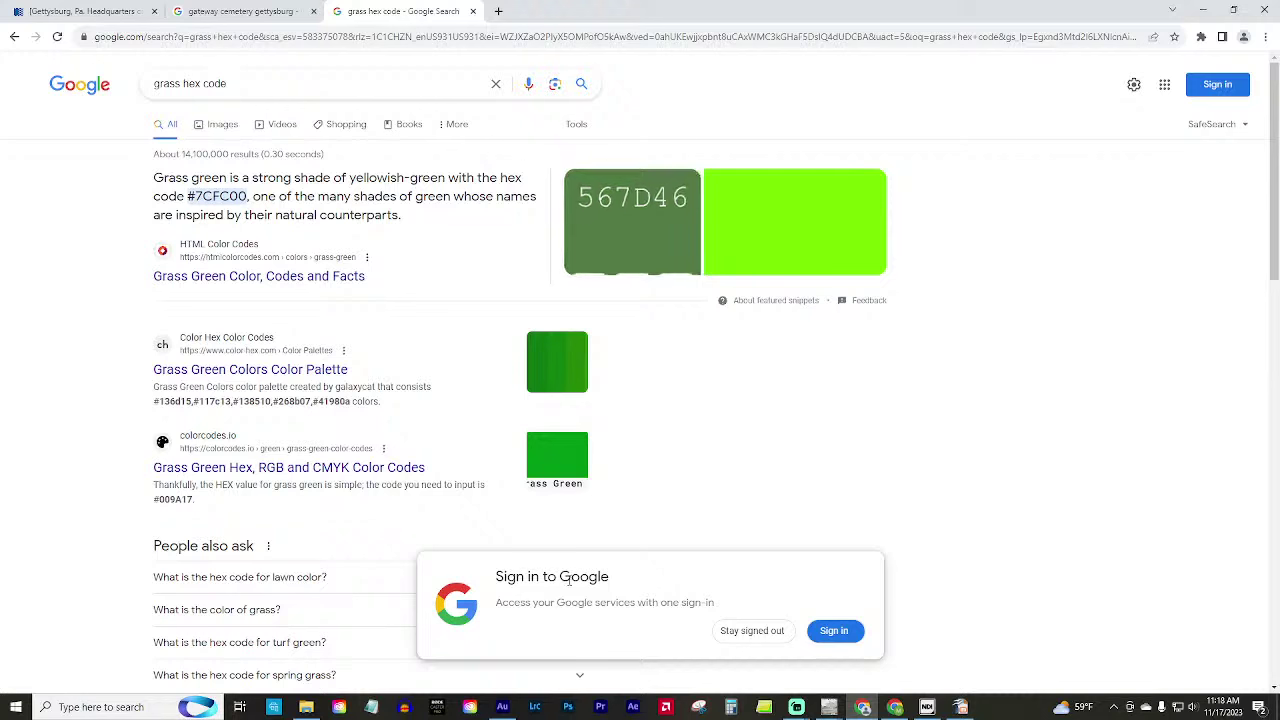
click(829, 707)
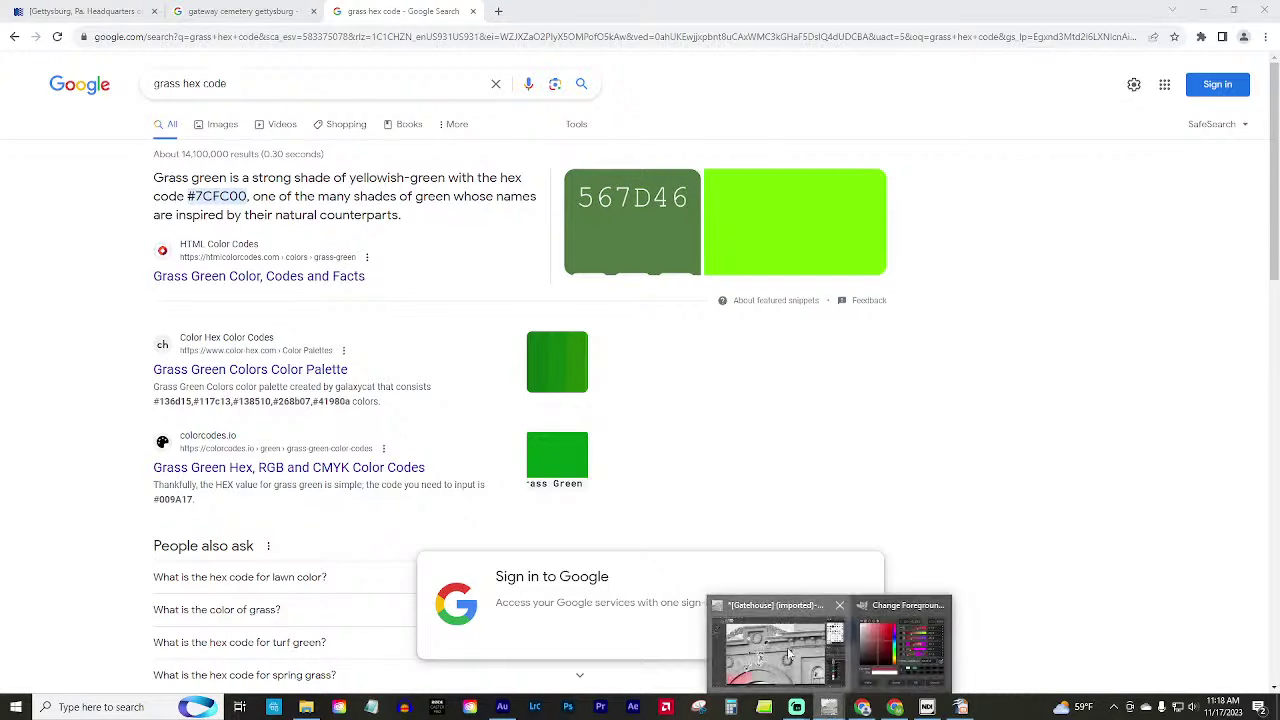
click(742, 677)
Change the foreground colour from 943f3f to grass green 547d46 and confirm it.
click(56, 114)
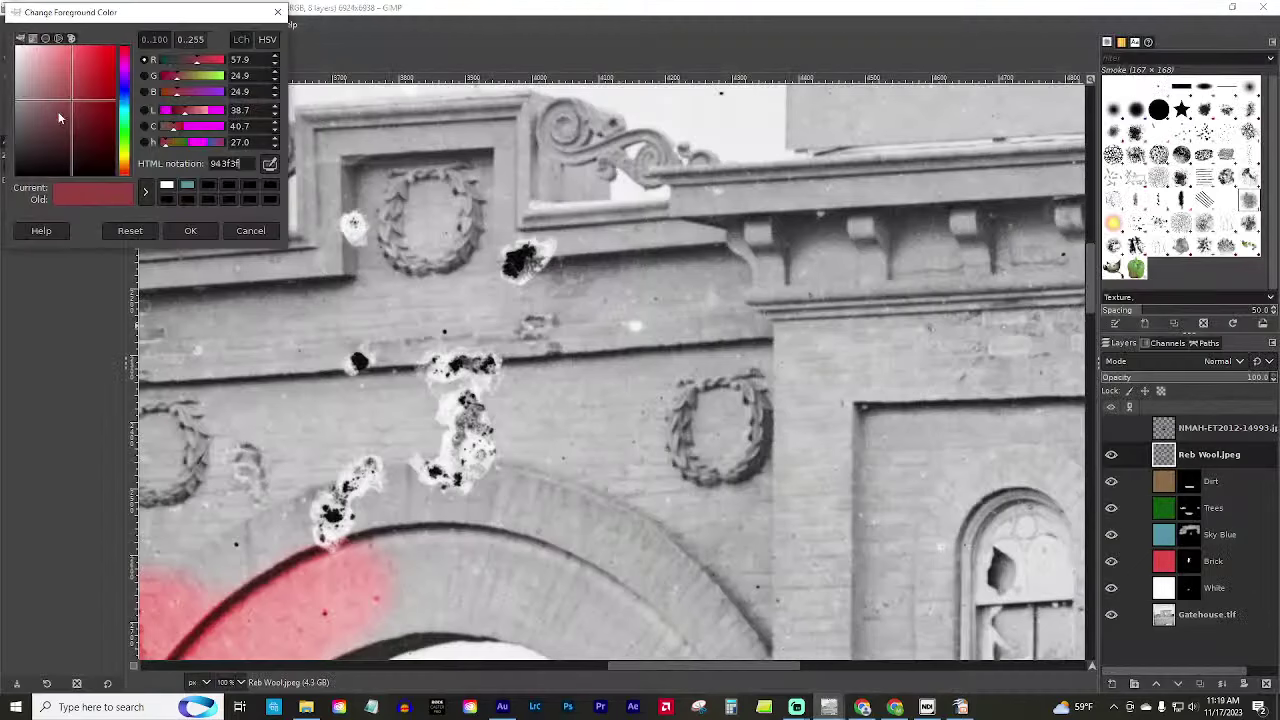
double_click(228, 163)
text(547d46)
key(Return)
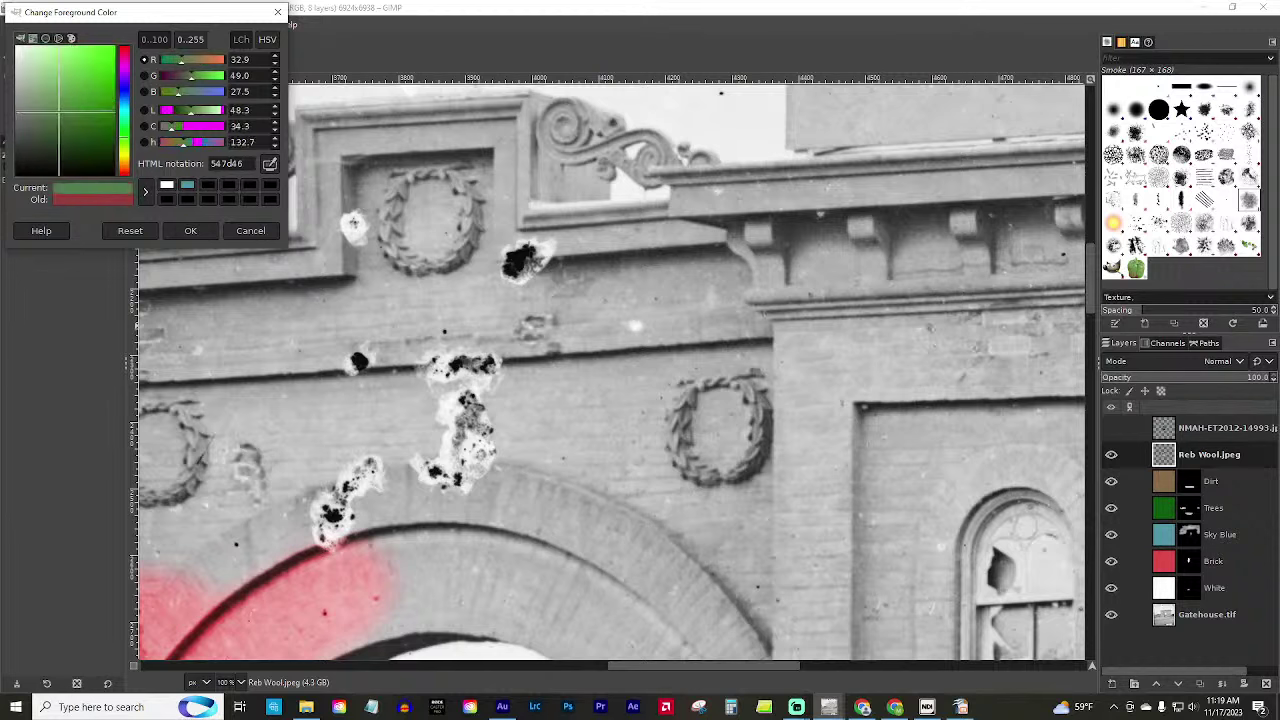
click(175, 231)
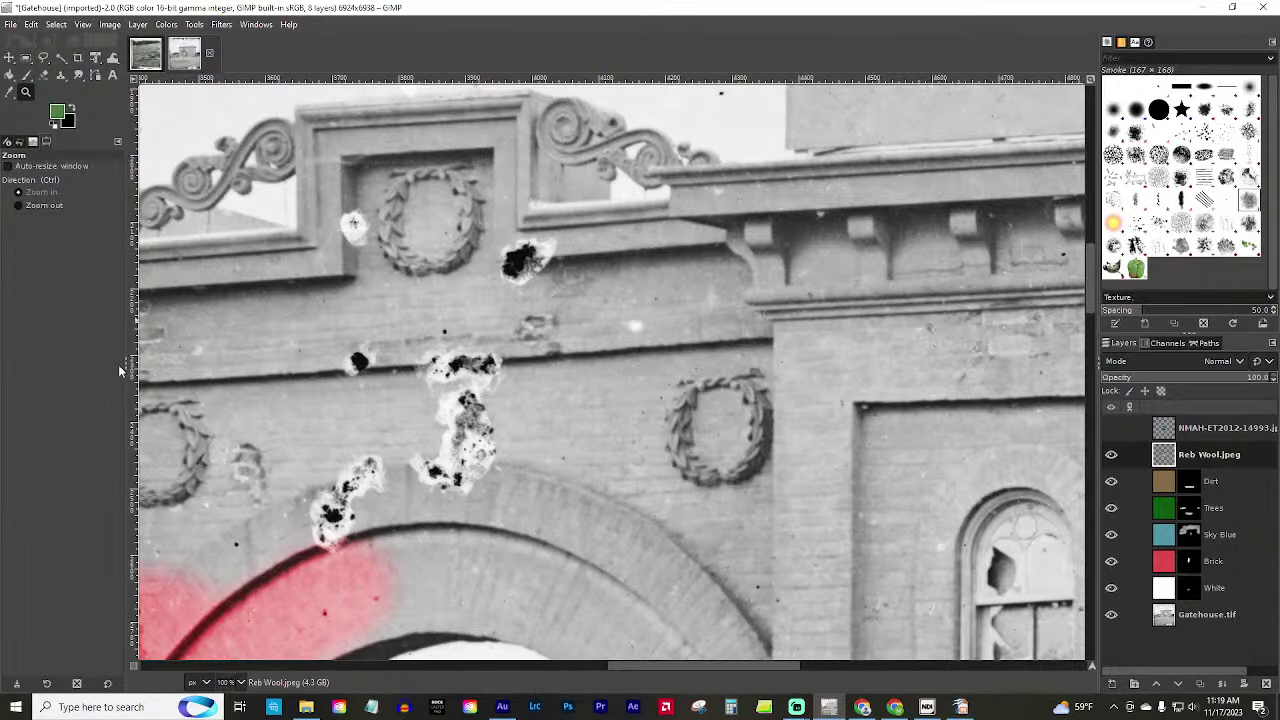
key(alt+Tab)
key(alt+Tab)
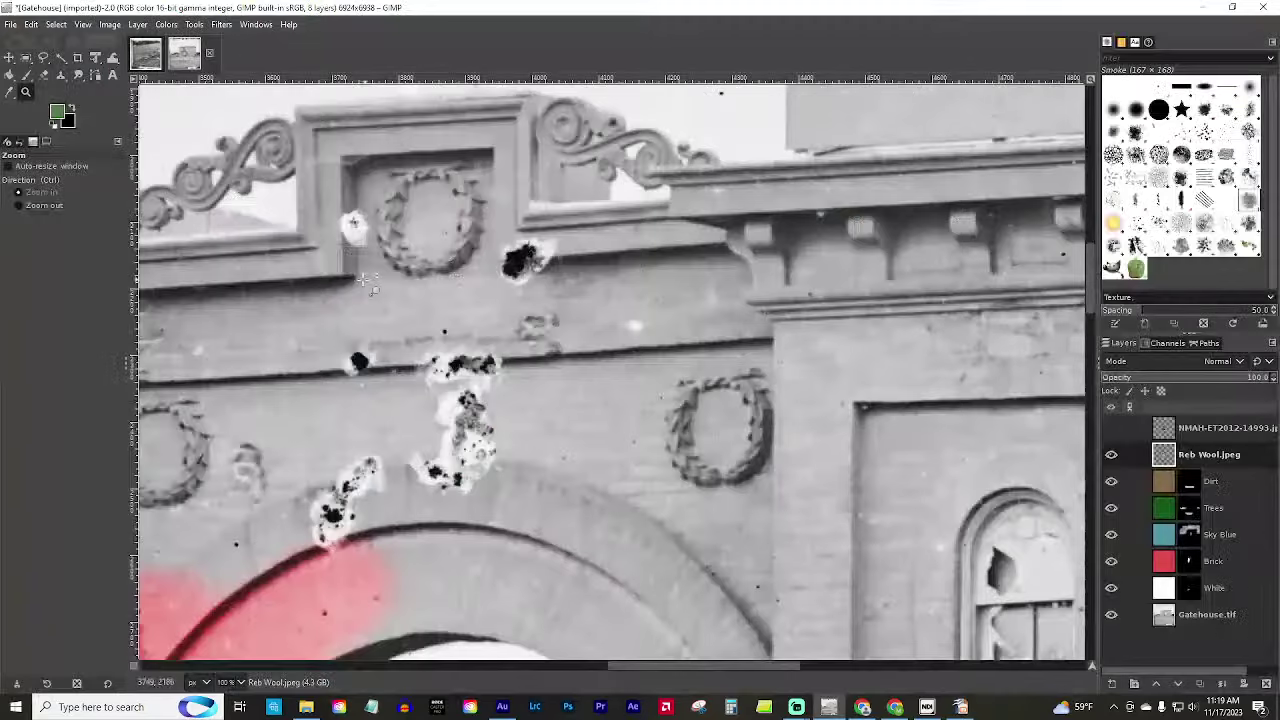
key(alt+Tab)
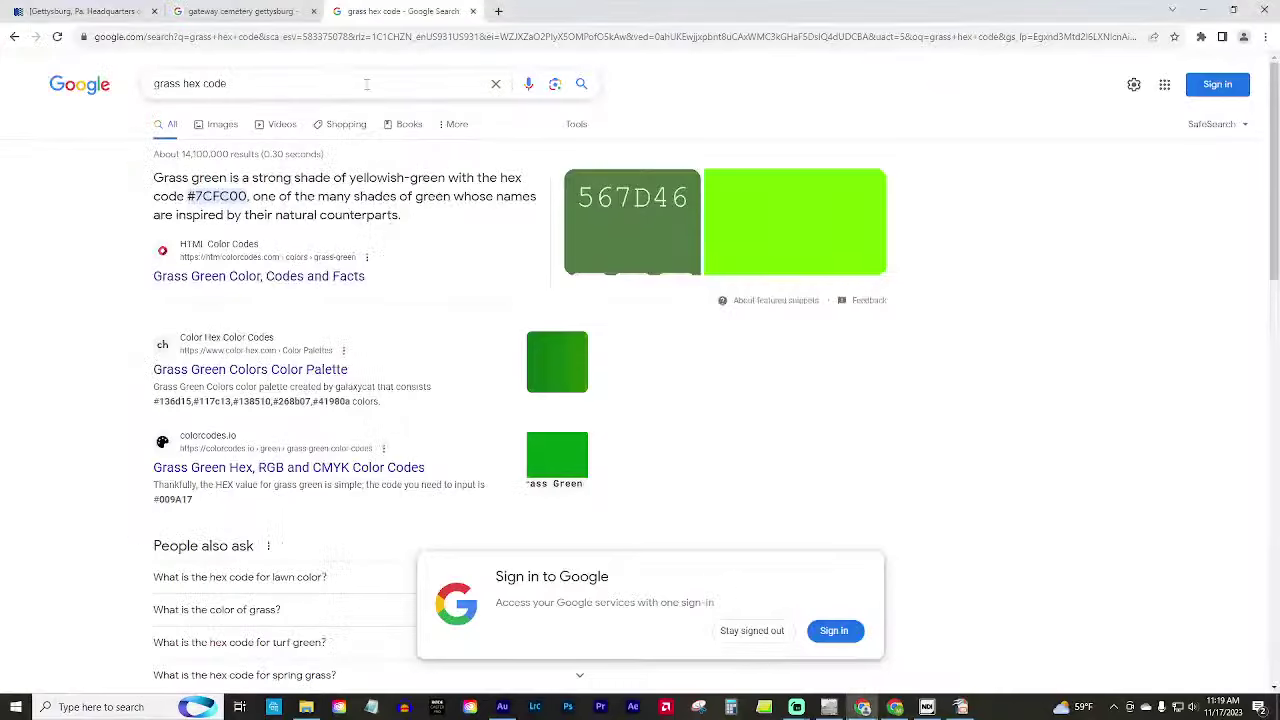
Search 'old brass hex code', checking the Antique brass #cd9575 page and image results.
double_click(173, 88)
key(BackSpace)
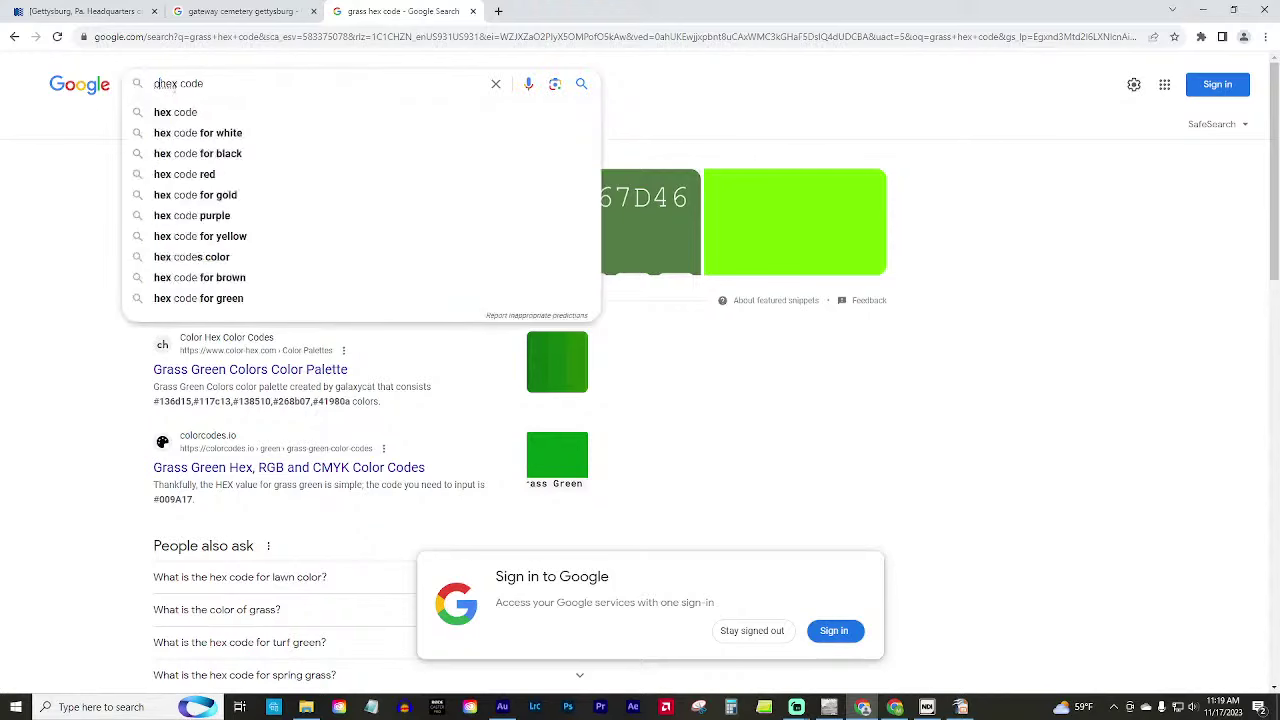
text(old brass)
key(Return)
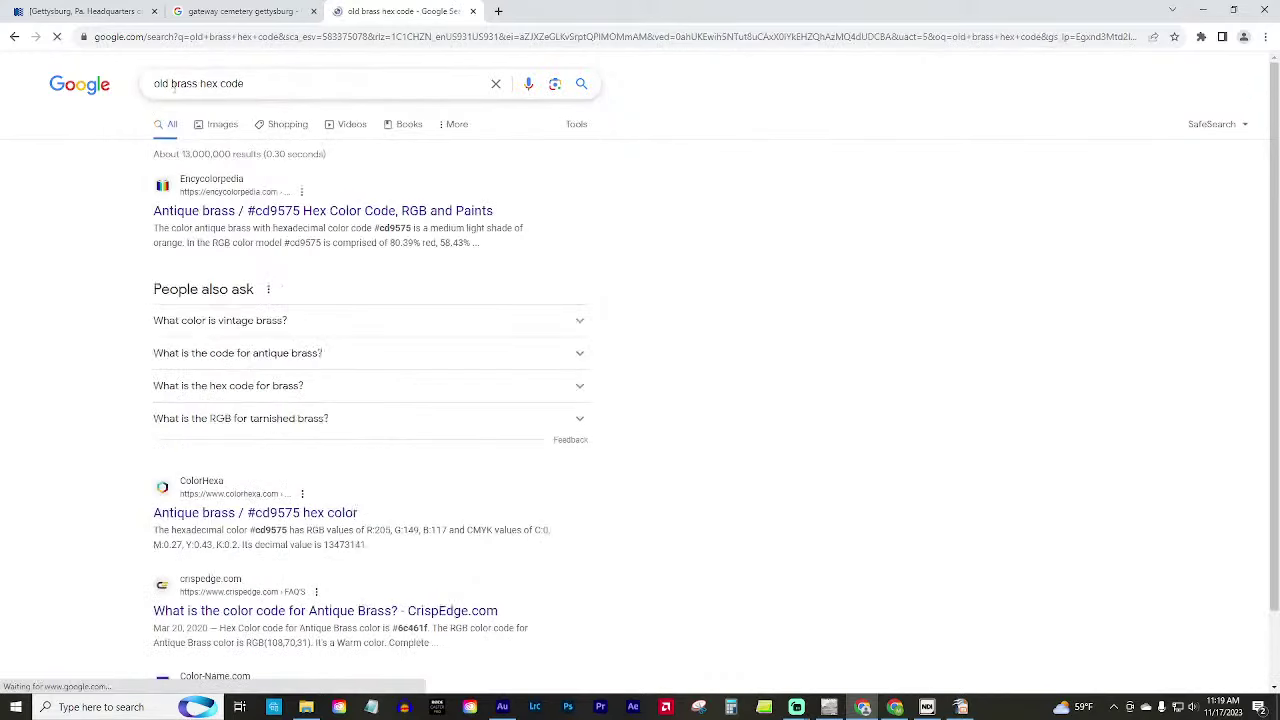
click(205, 211)
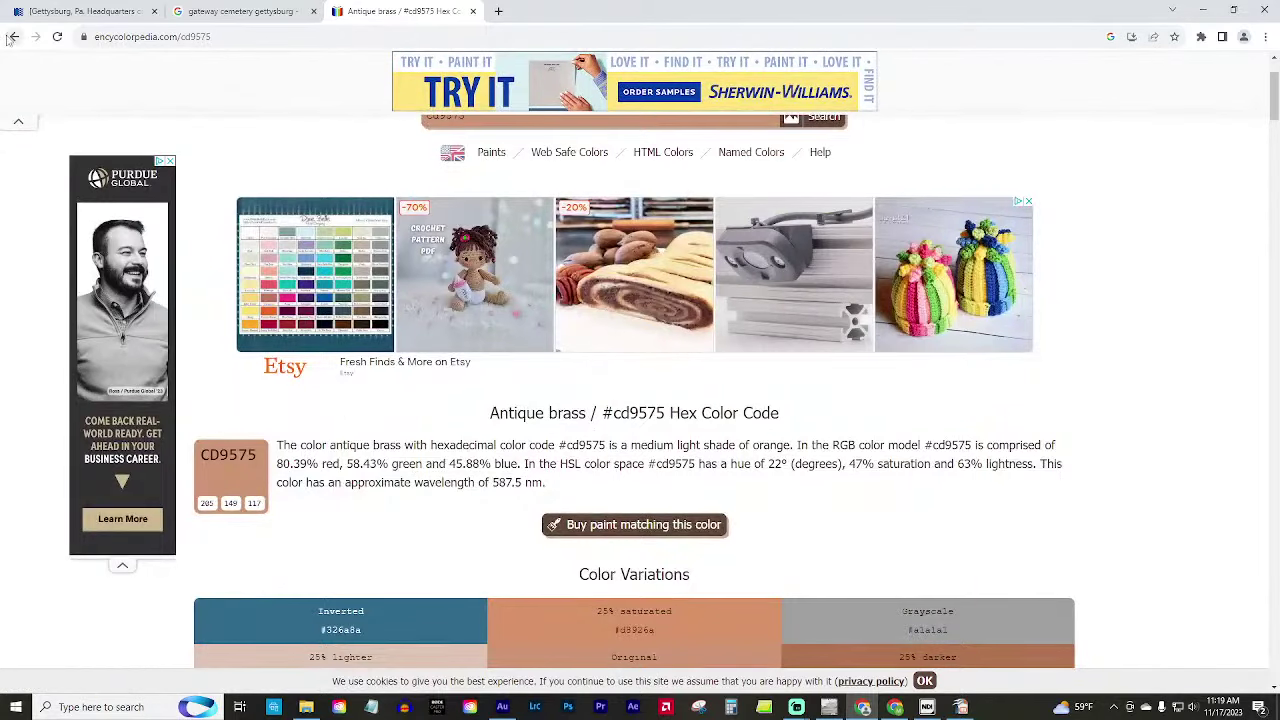
click(12, 37)
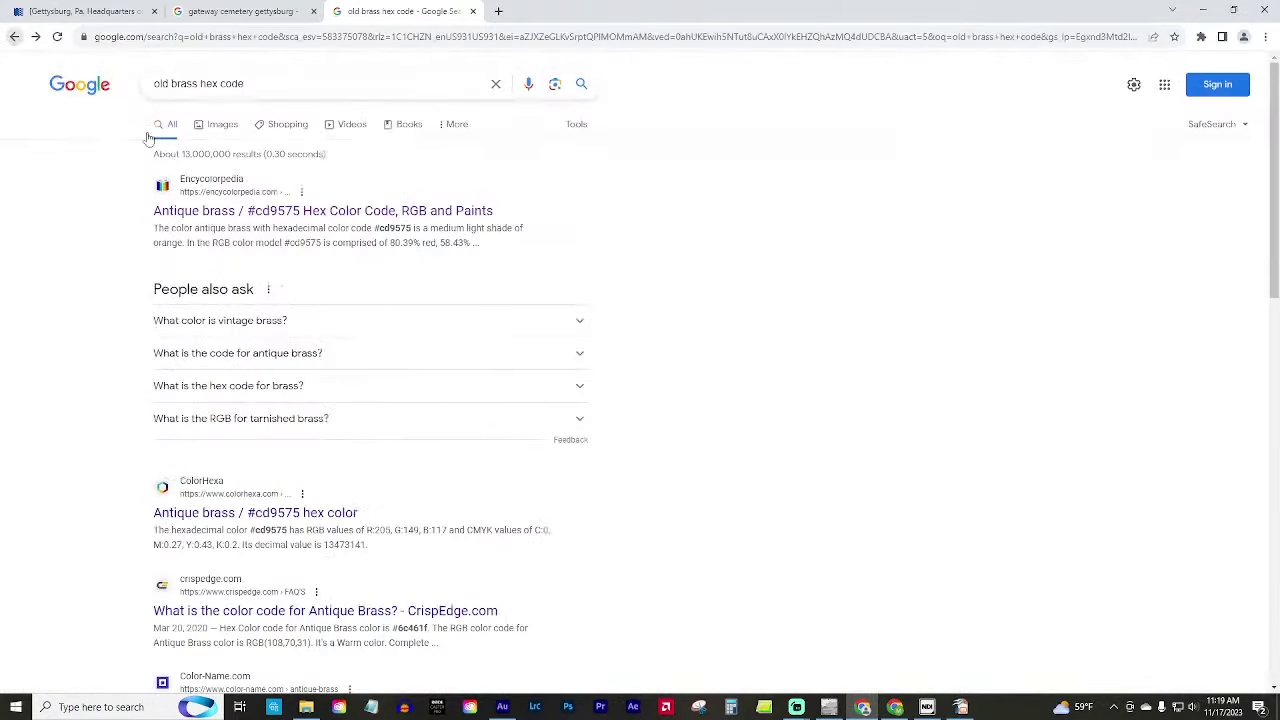
click(211, 130)
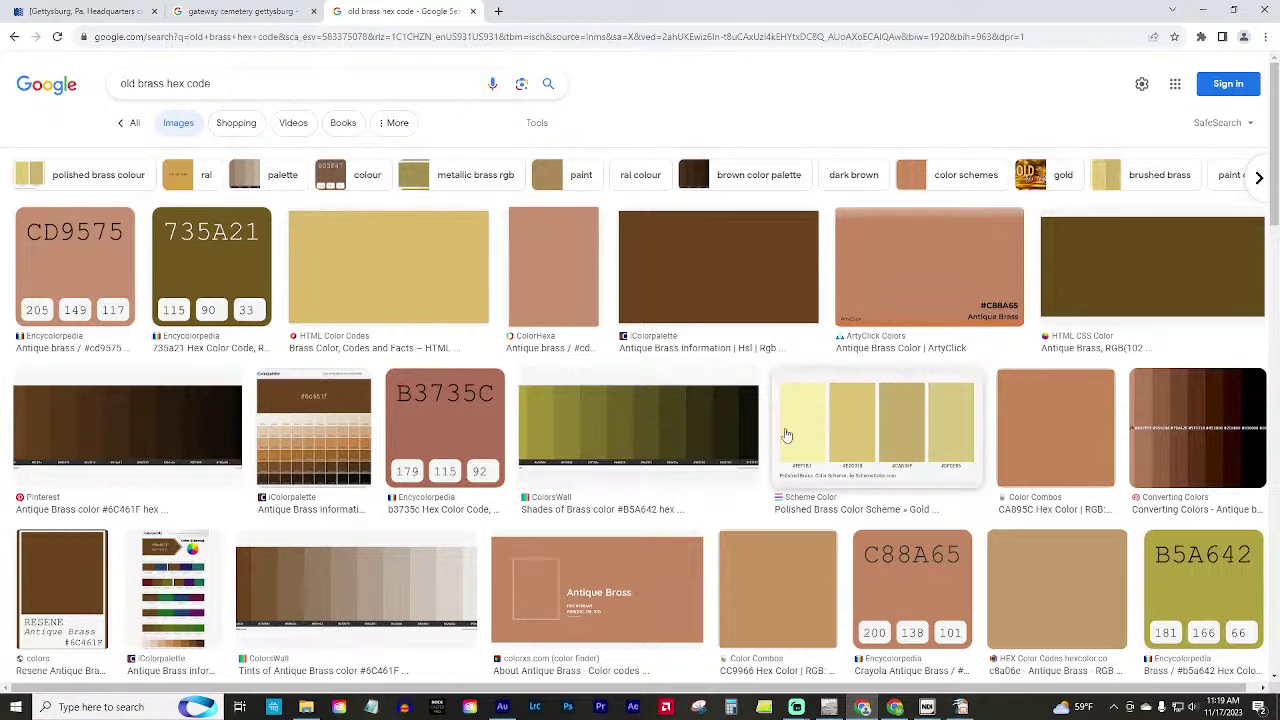
scroll(789, 437, down, 2)
scroll(789, 437, up, 2)
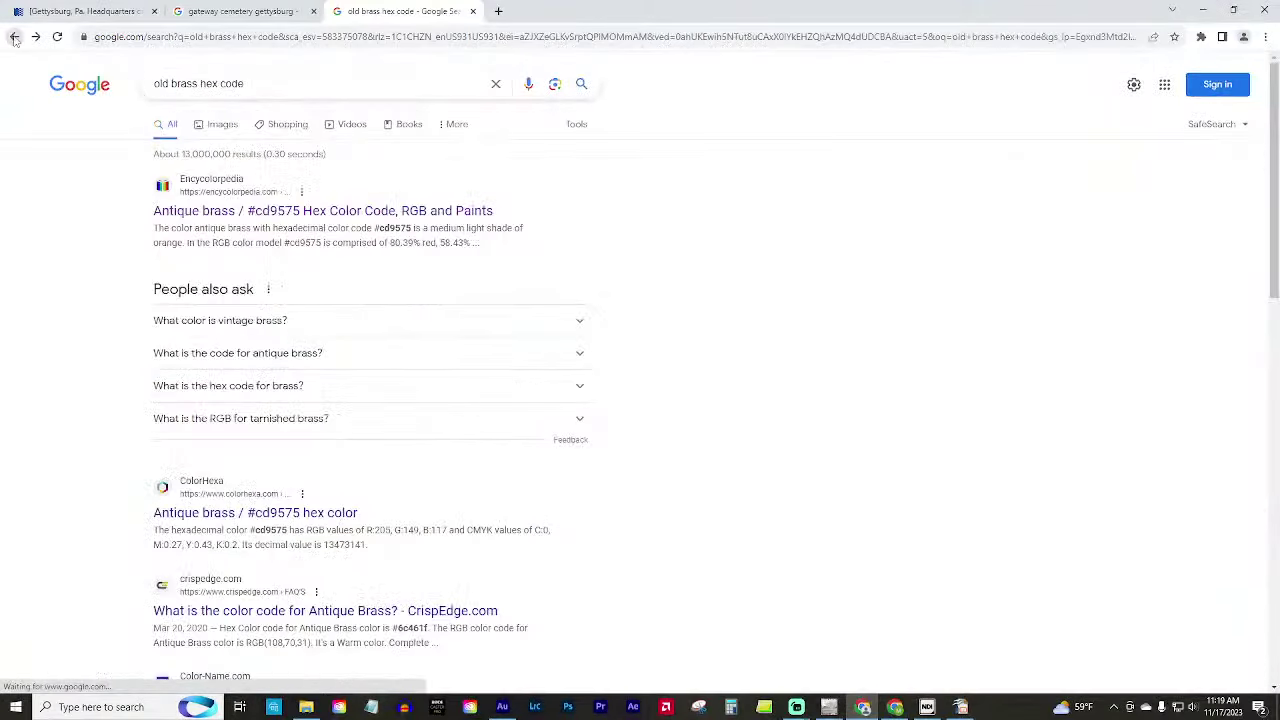
click(14, 37)
Search 'old bronze hex code', open the Antique Bronze #665D1E page, and return to GIMP.
click(163, 84)
double_click(164, 84)
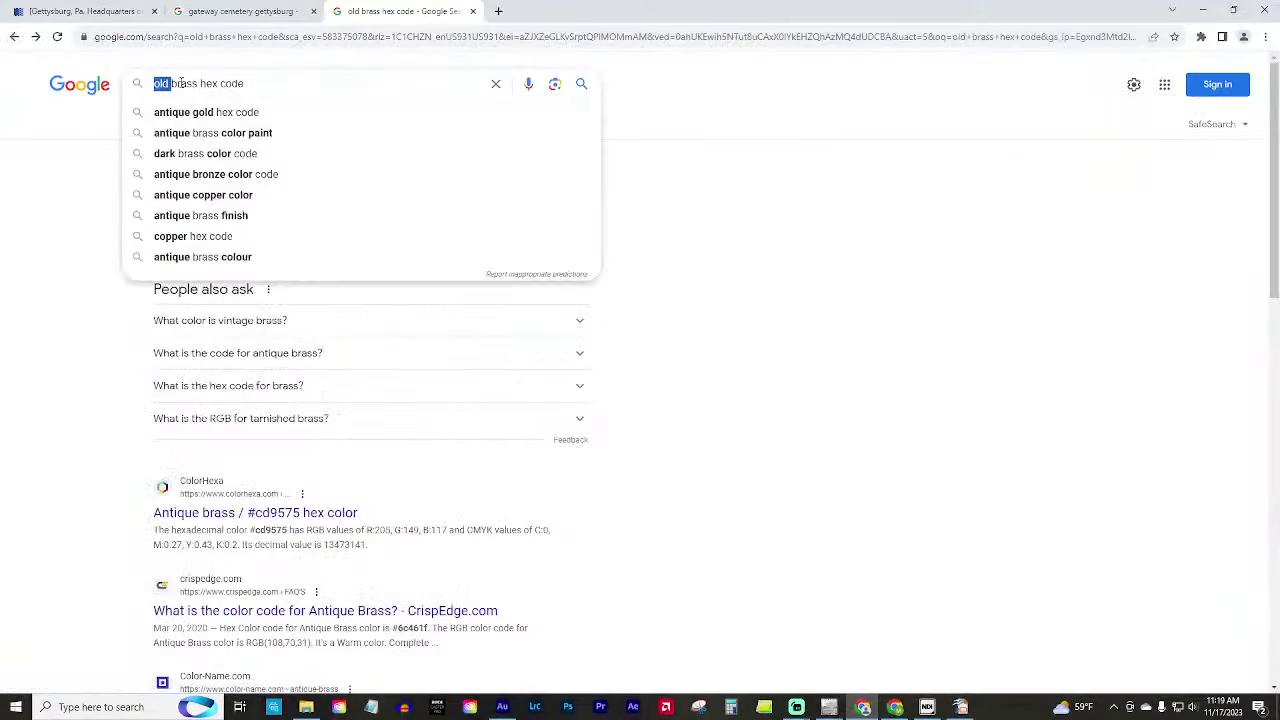
text(gresh)
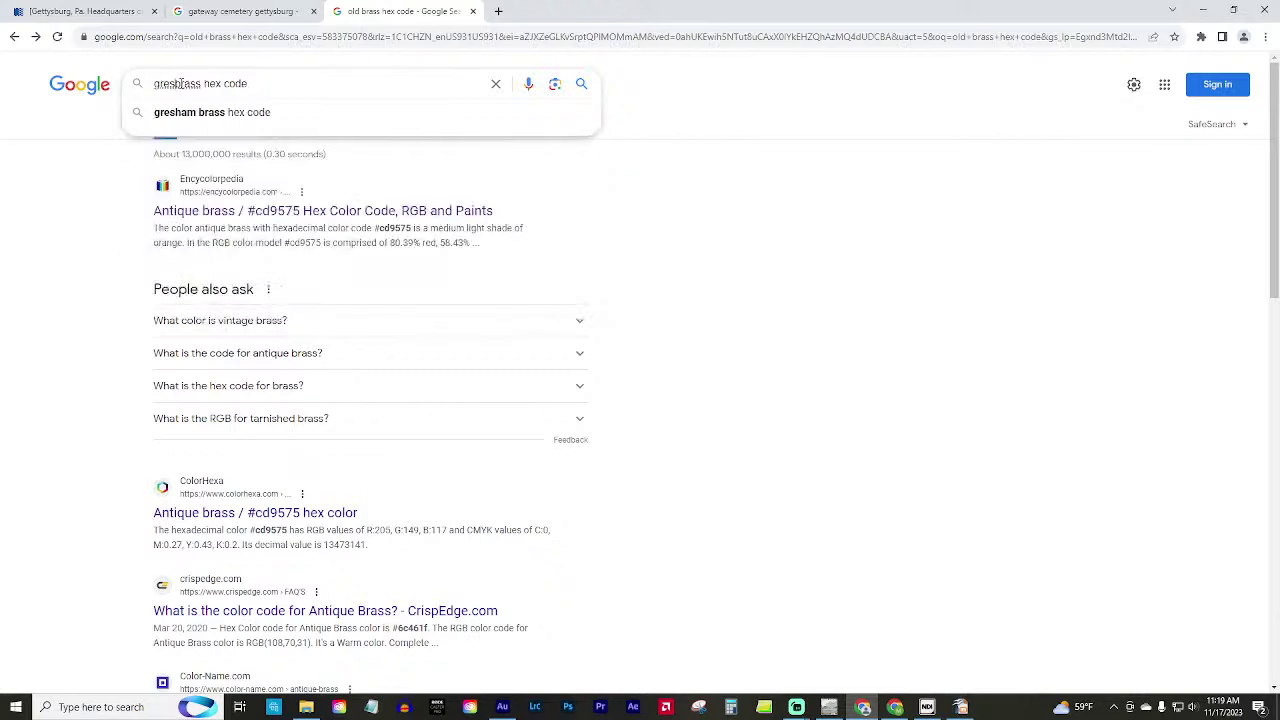
key(BackSpace)
key(BackSpace)
key(BackSpace)
key(BackSpace)
text(old)
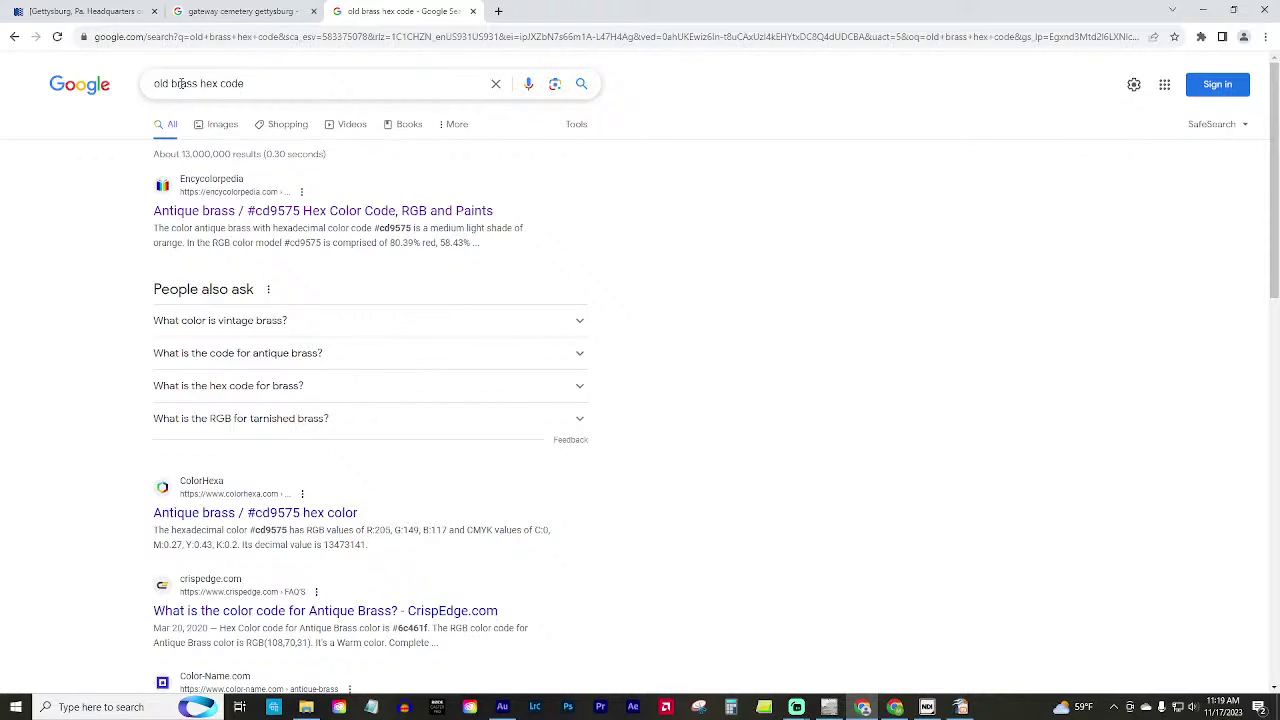
double_click(181, 83)
text(bronz)
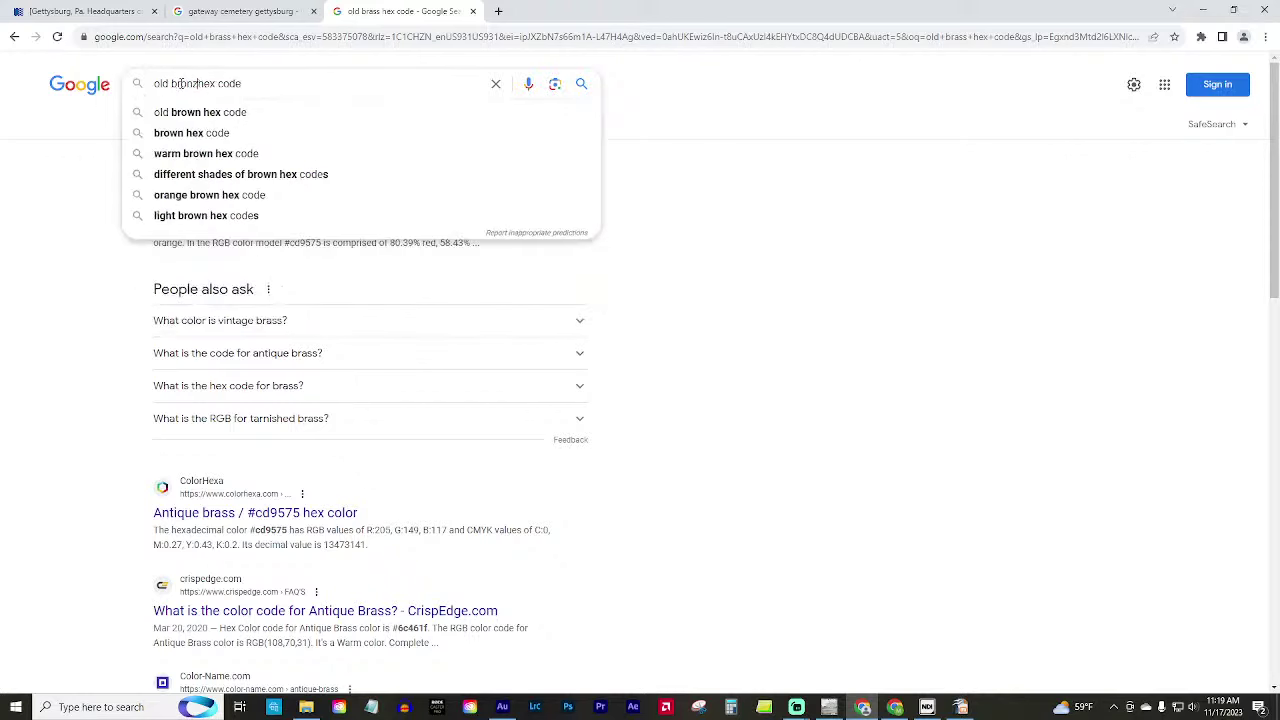
text(e)
key(Return)
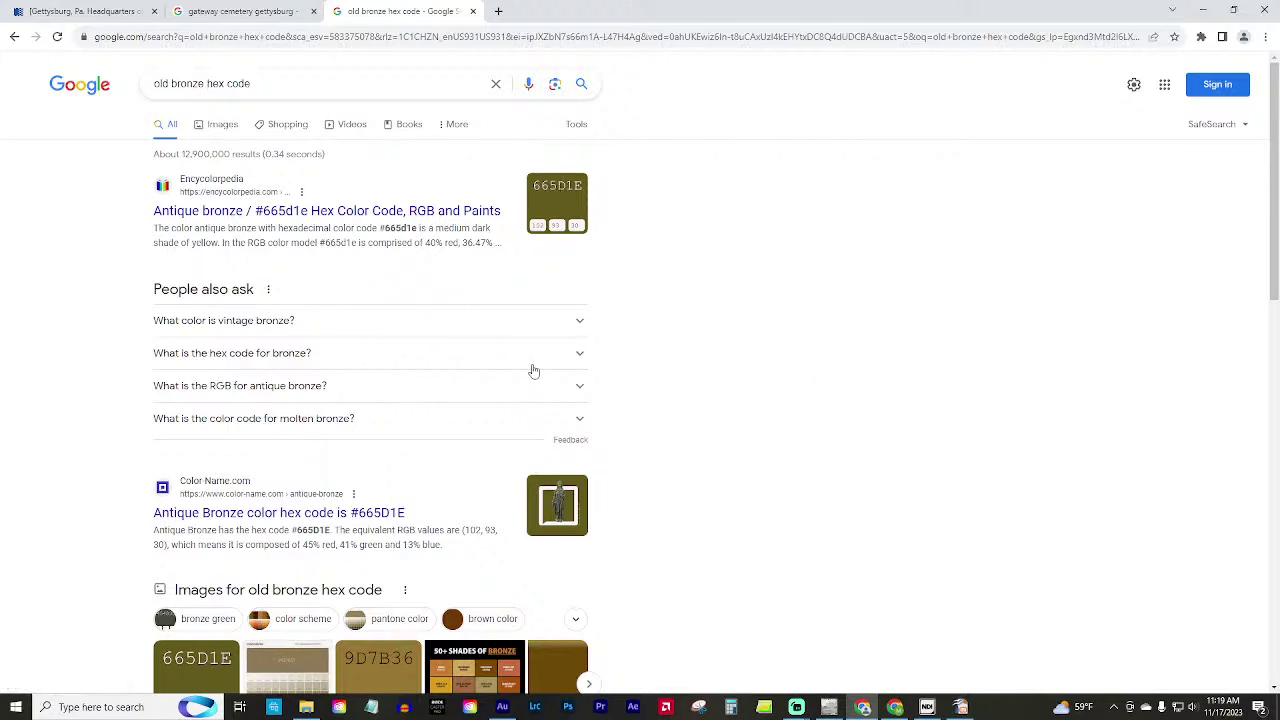
scroll(569, 374, down, 3)
scroll(676, 374, down, 1)
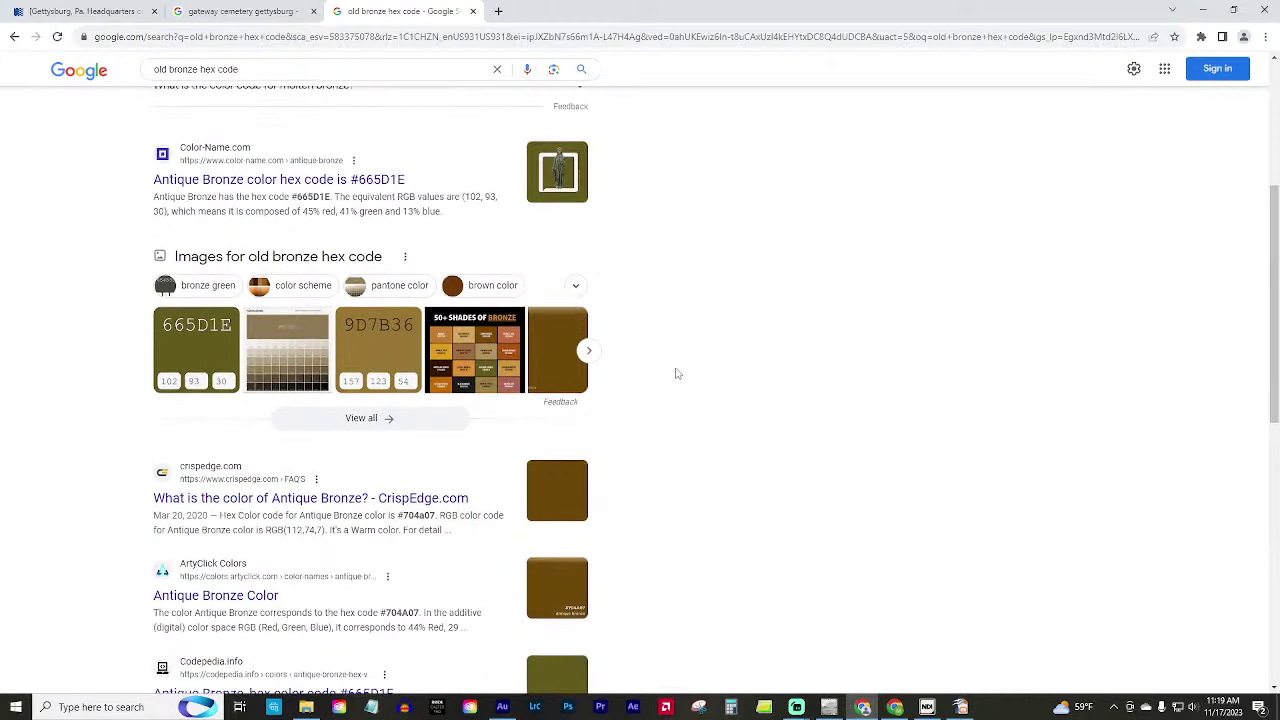
click(265, 186)
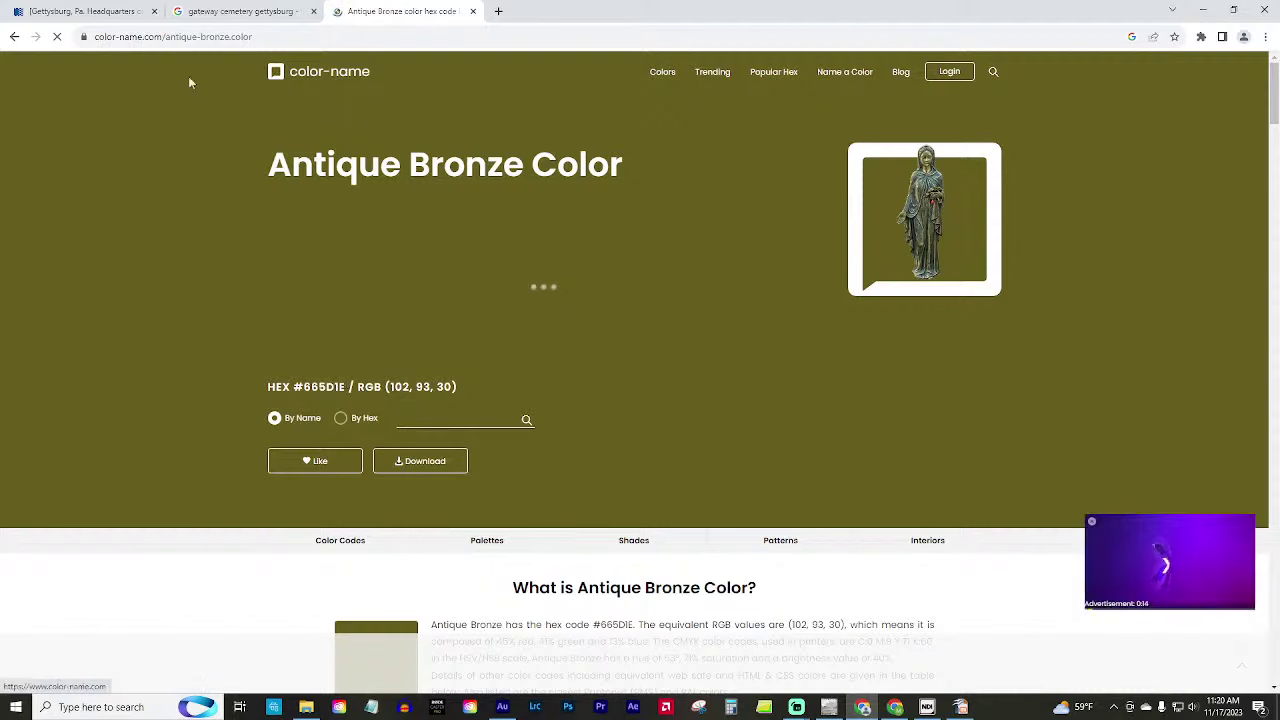
click(829, 707)
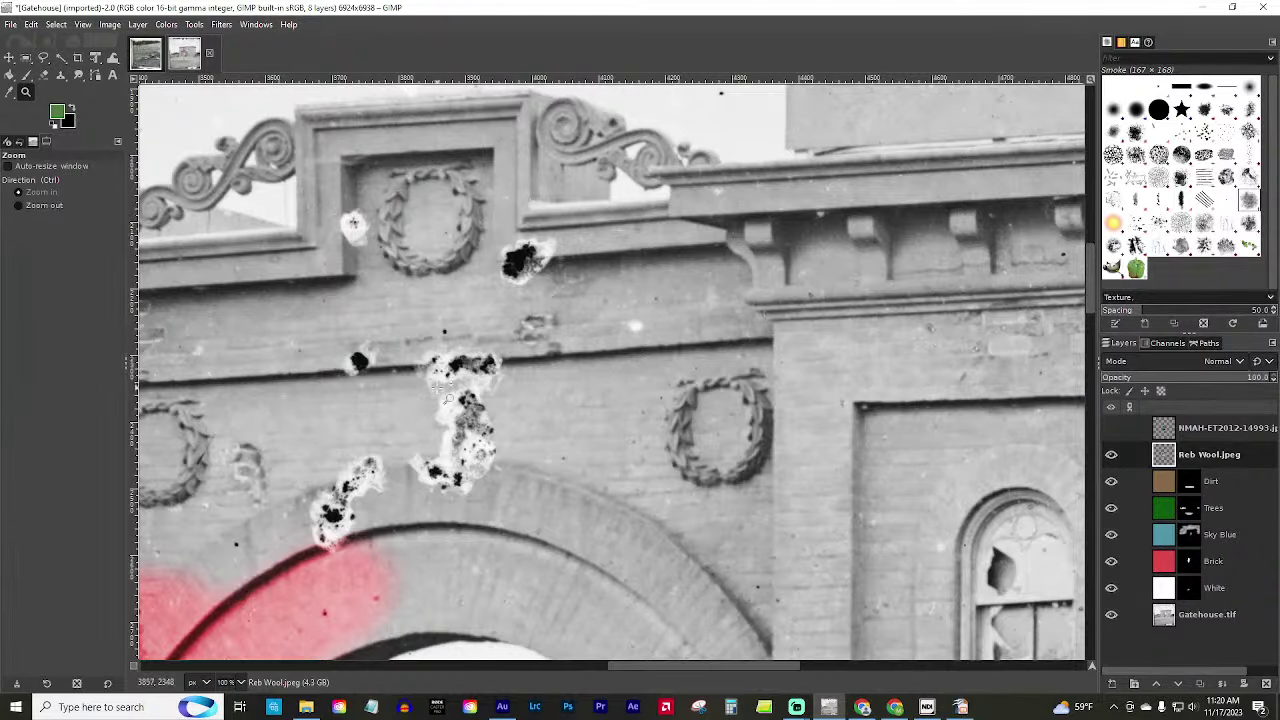
Zoom out to about 18% and scroll down to see the Gatehouse photo's green-tinted ground.
scroll(447, 393, down, 5)
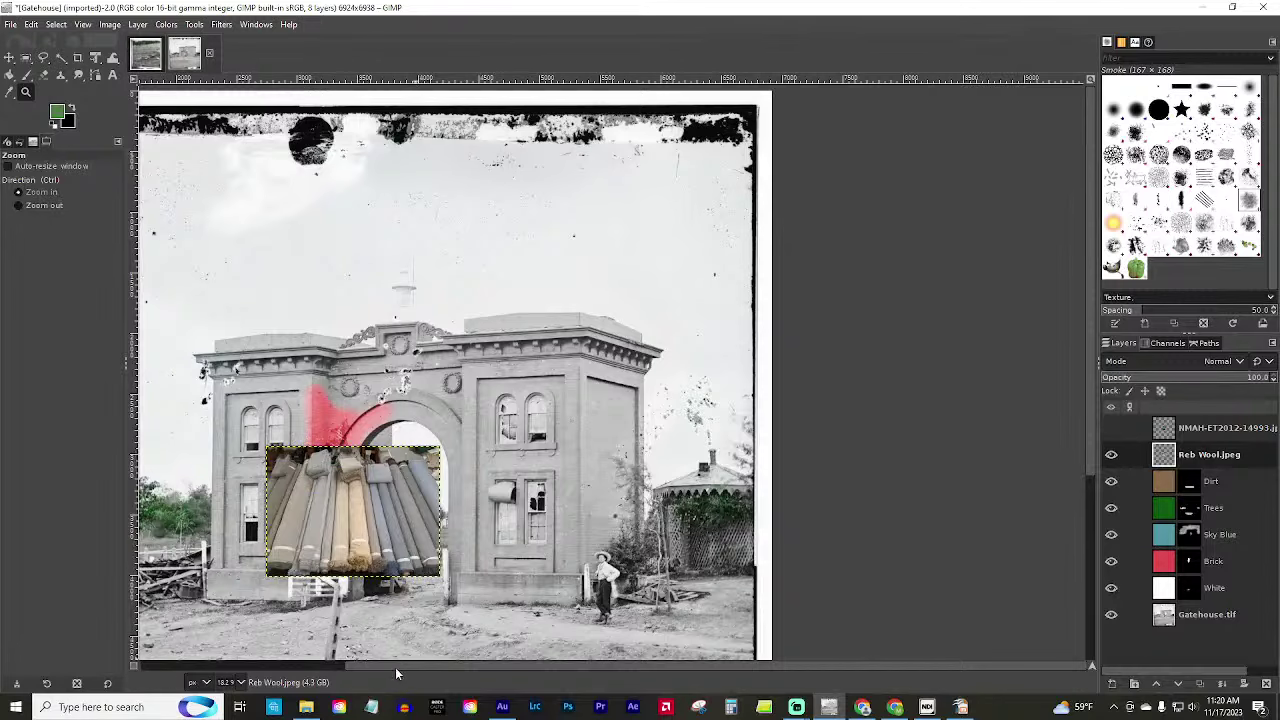
scroll(396, 665, left, 3)
scroll(600, 400, down, 3)
scroll(600, 400, up, 3)
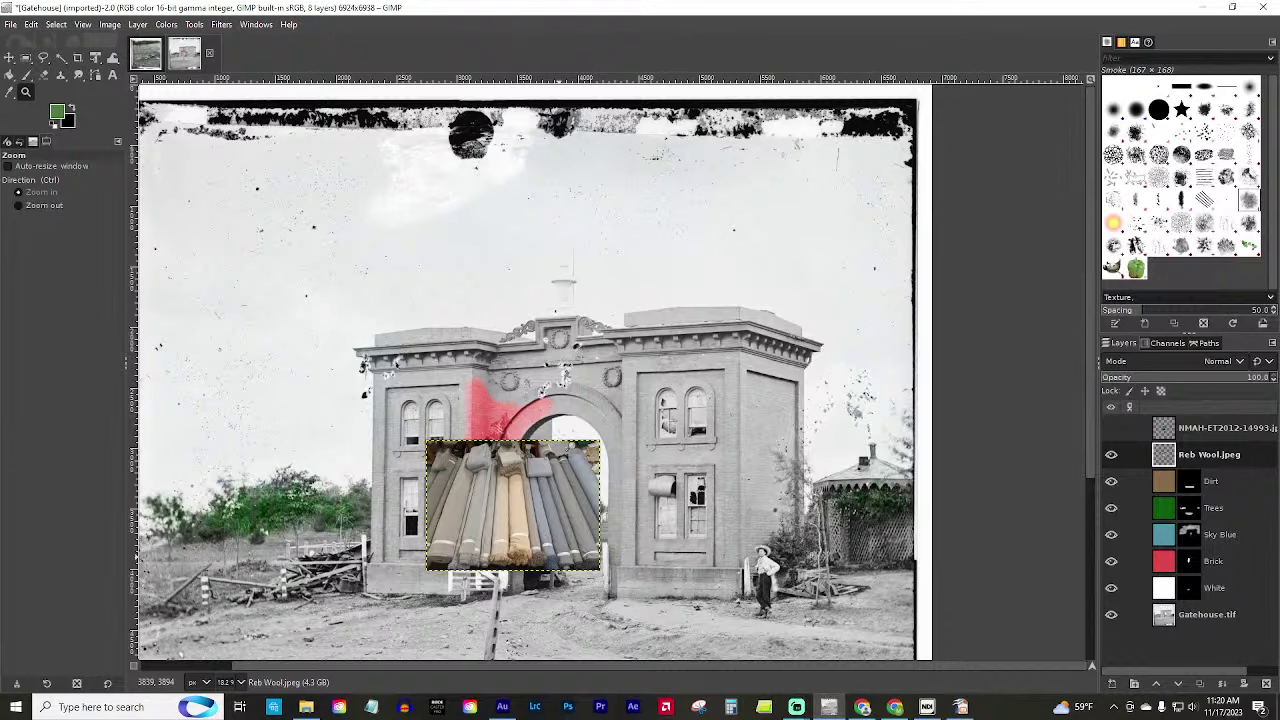
scroll(647, 437, down, 3)
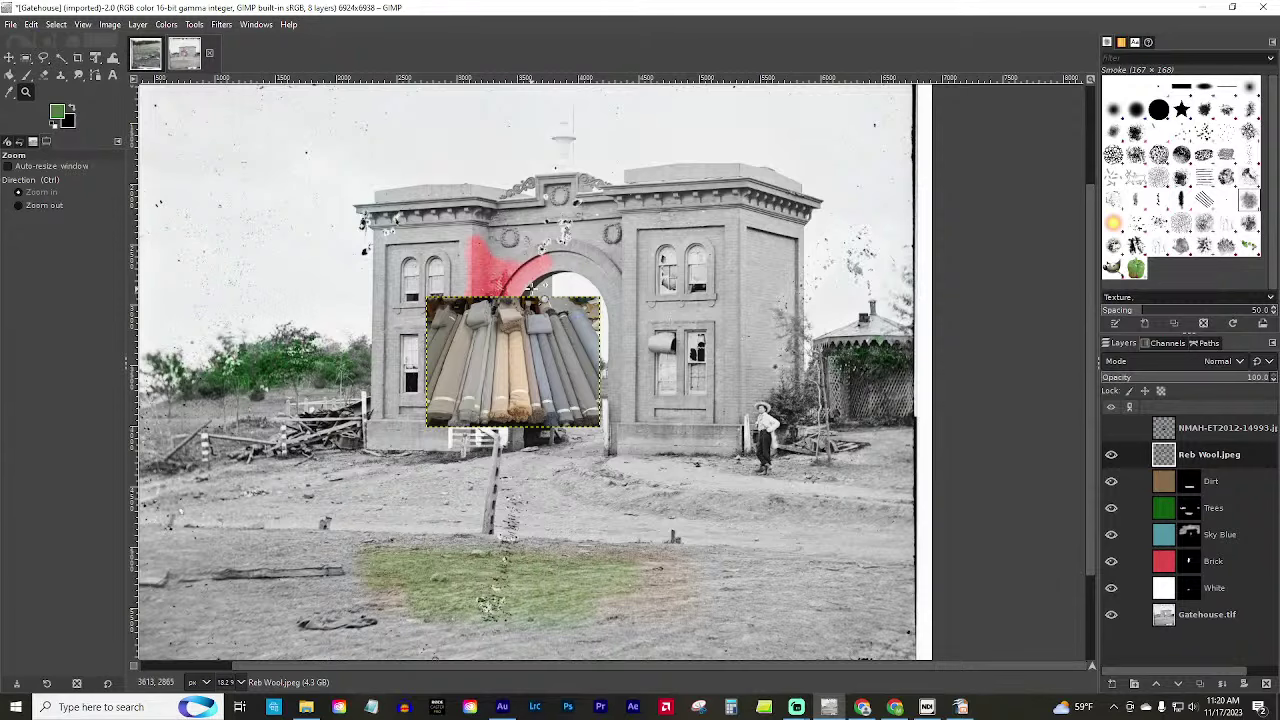
On the Hogdamage image, show the Dark Blood, Mud, Leather, Grass, Reb Pants, Butternut #1 and TCW Logo layers.
click(140, 55)
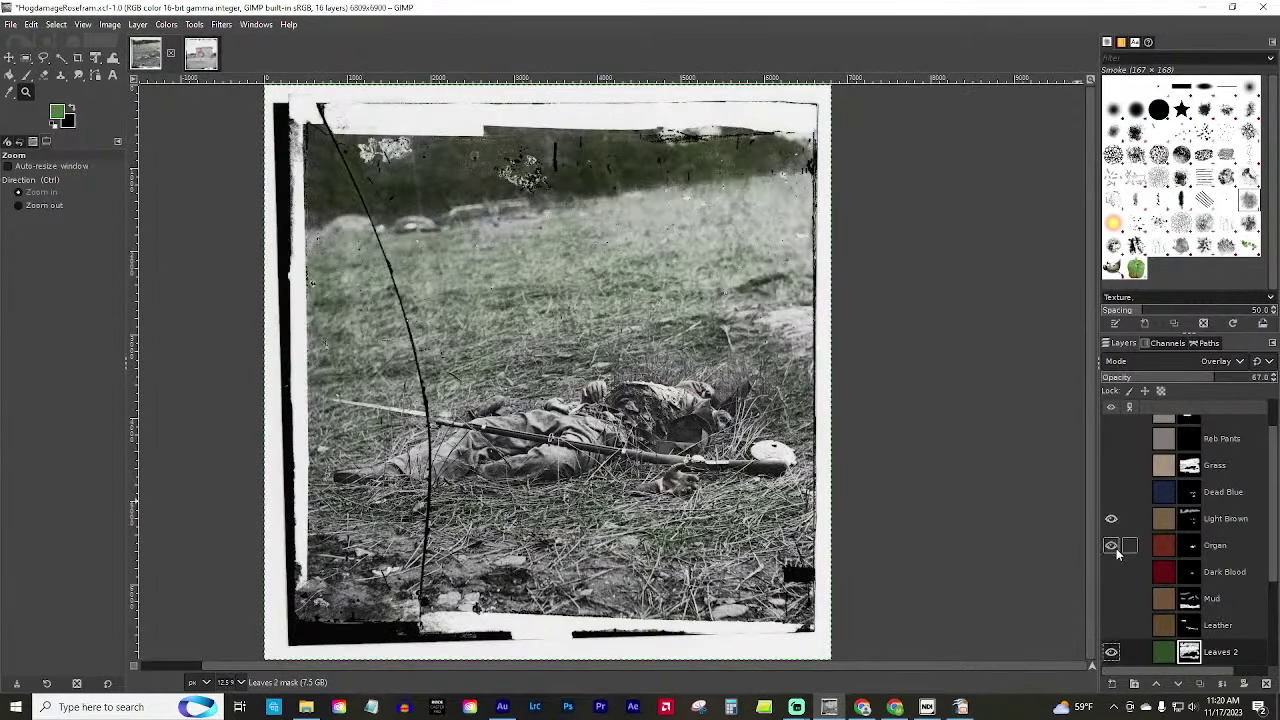
click(1111, 571)
click(1111, 598)
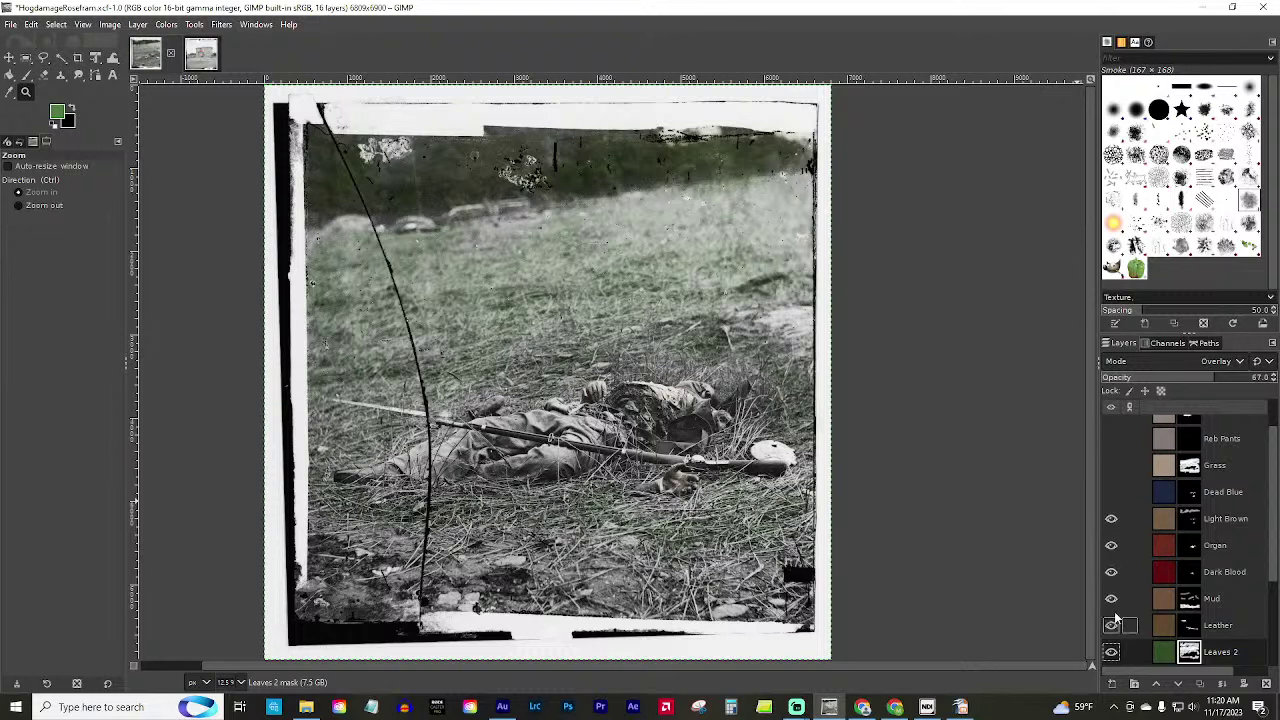
click(1111, 625)
click(1111, 491)
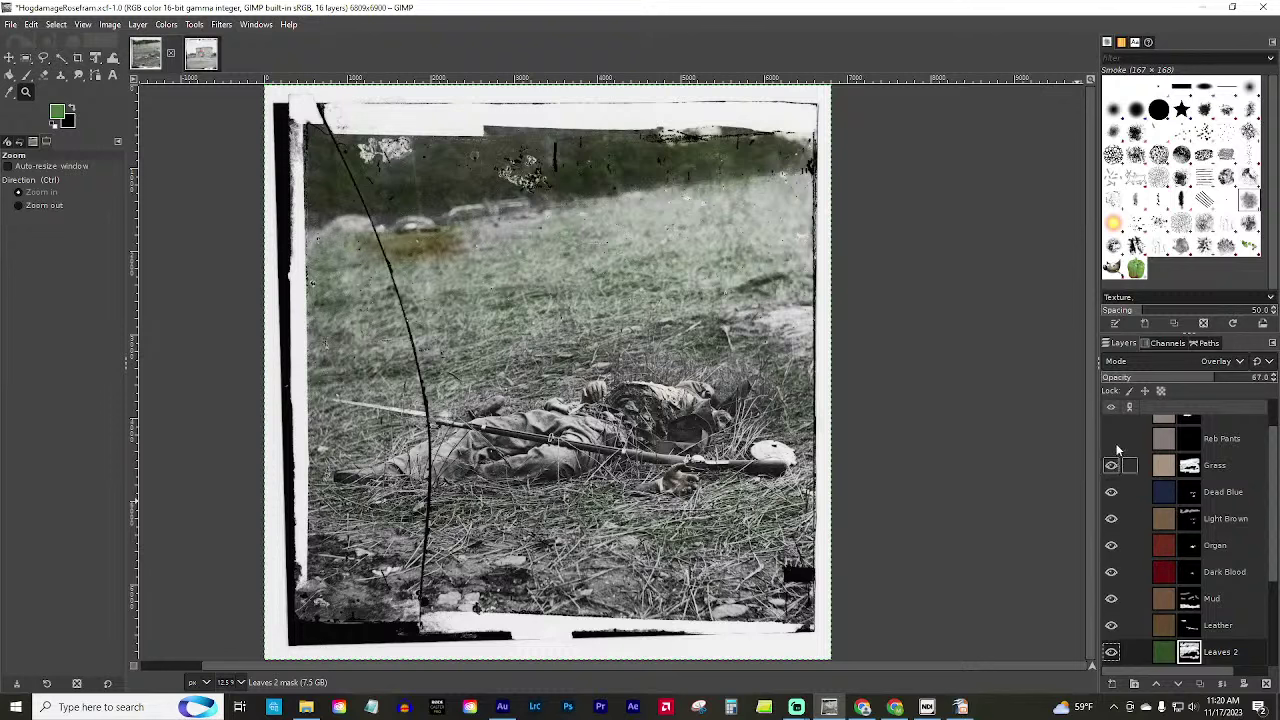
click(1111, 438)
scroll(1110, 445, up, 1)
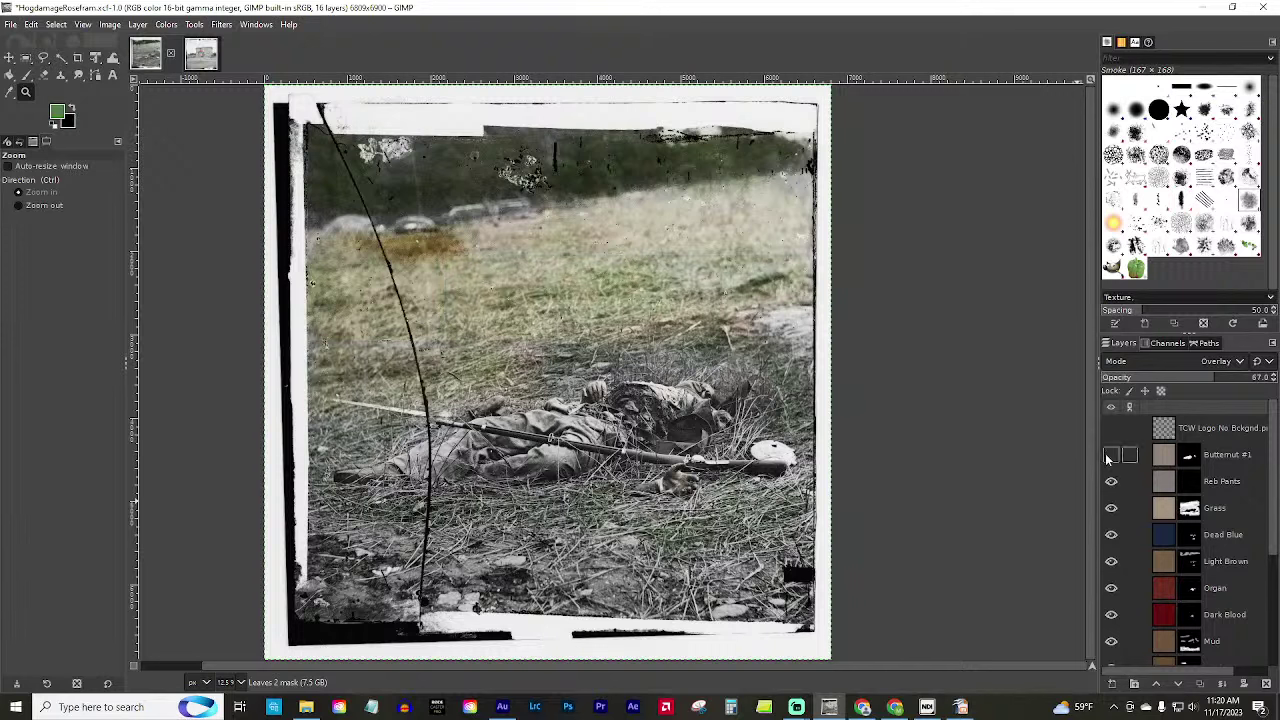
click(1110, 455)
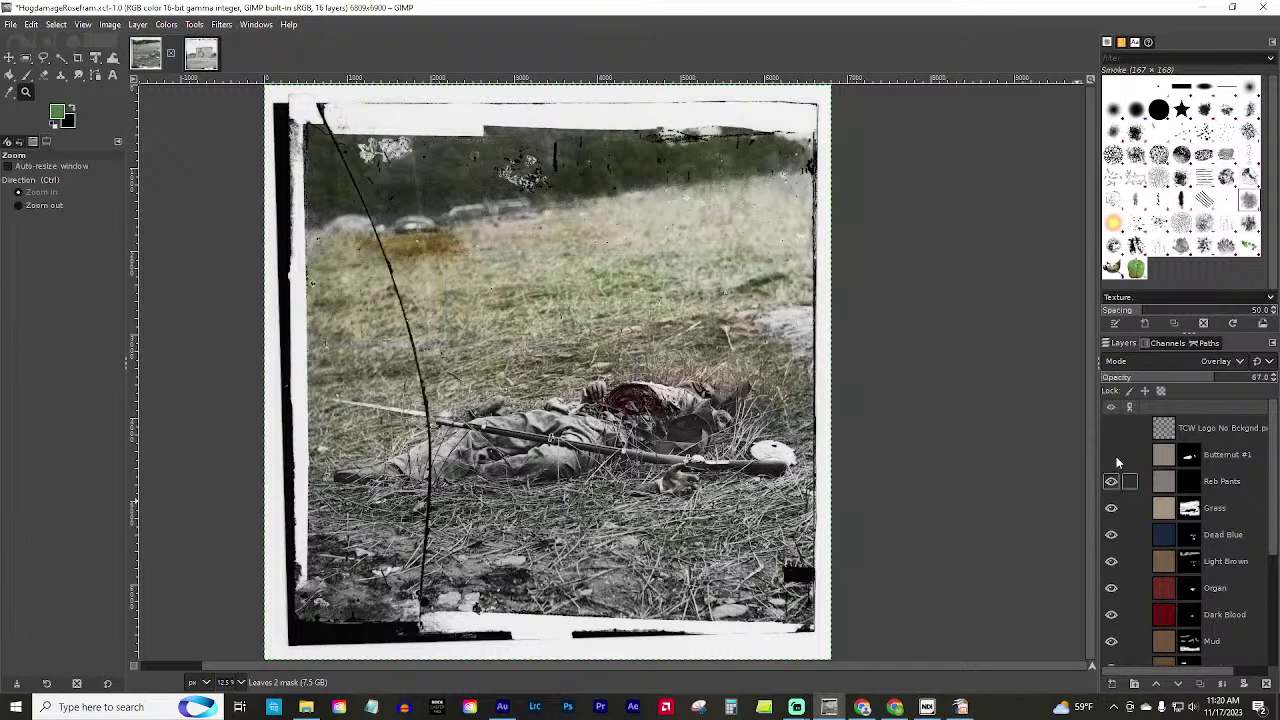
click(1111, 428)
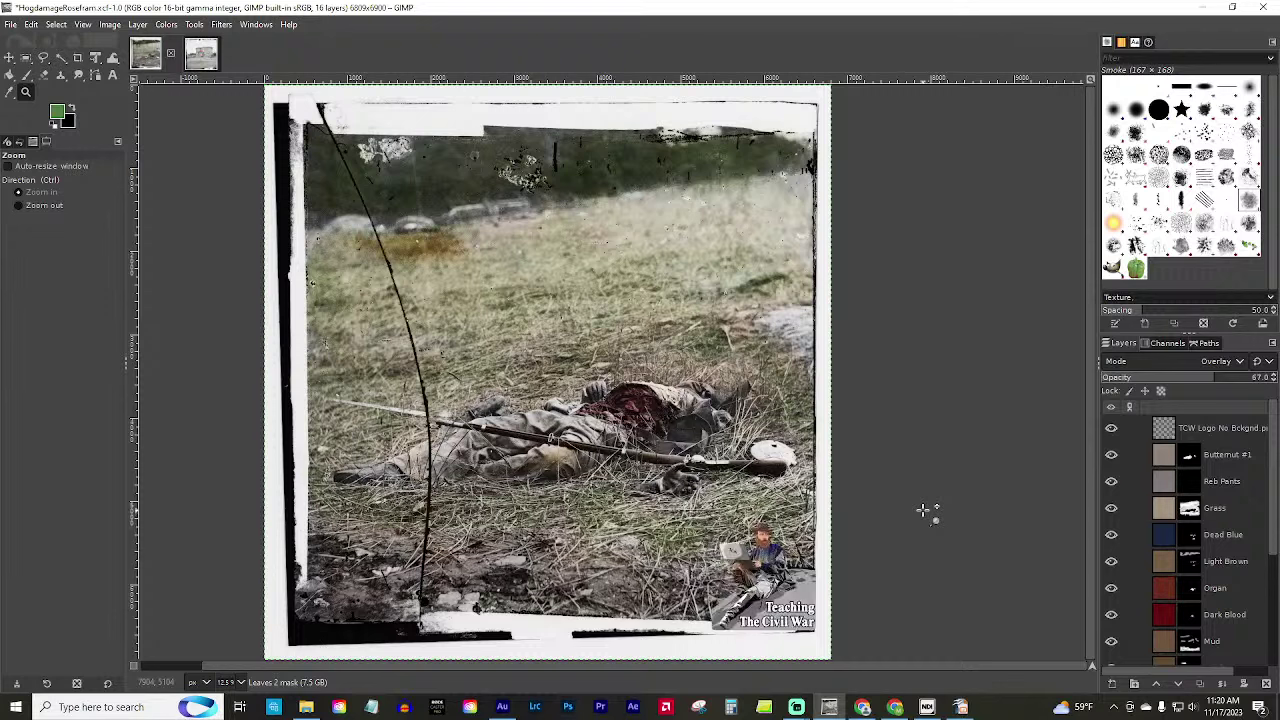
Turn the Black layer back on and dismiss the Creative Cloud notification.
scroll(1207, 560, down, 3)
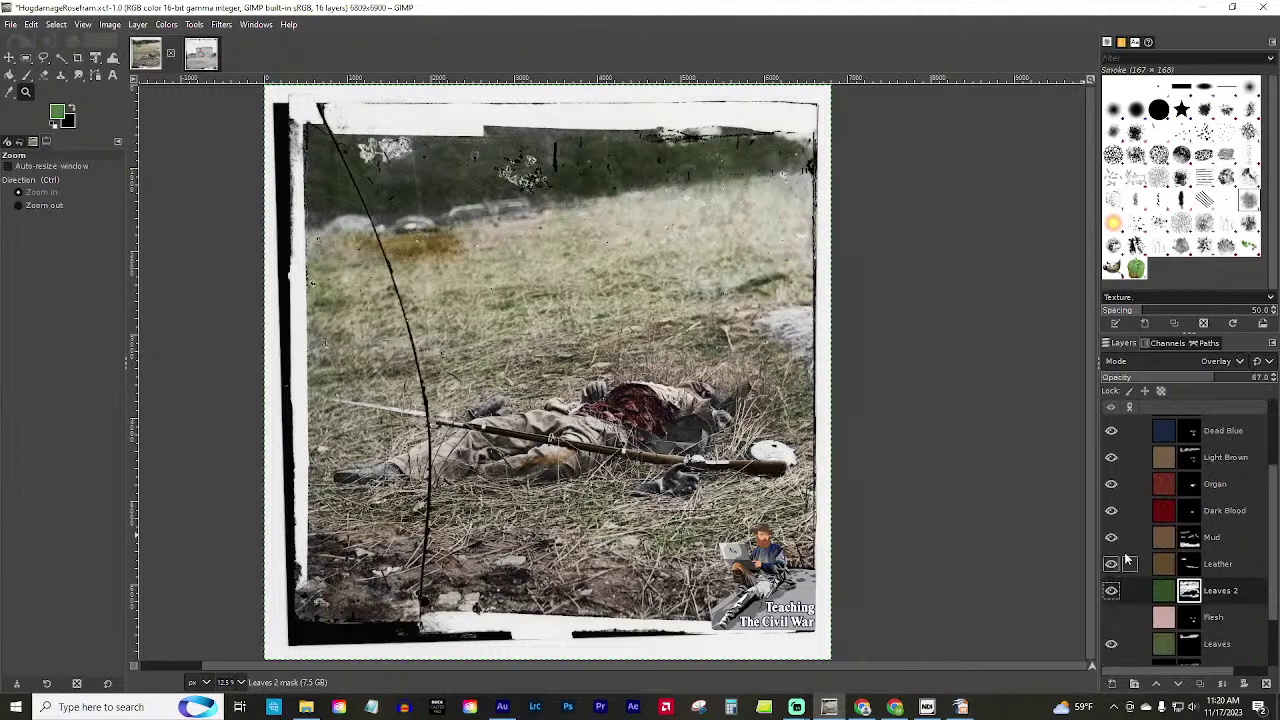
scroll(1112, 620, down, 2)
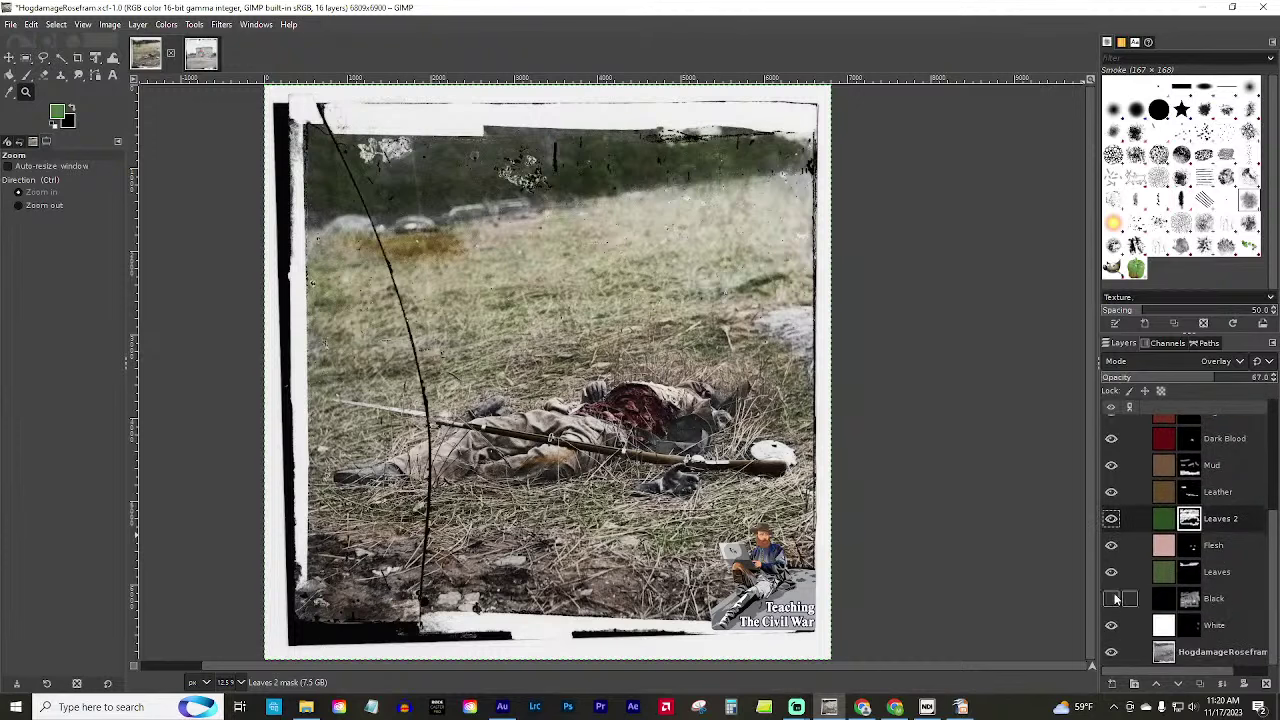
click(1110, 600)
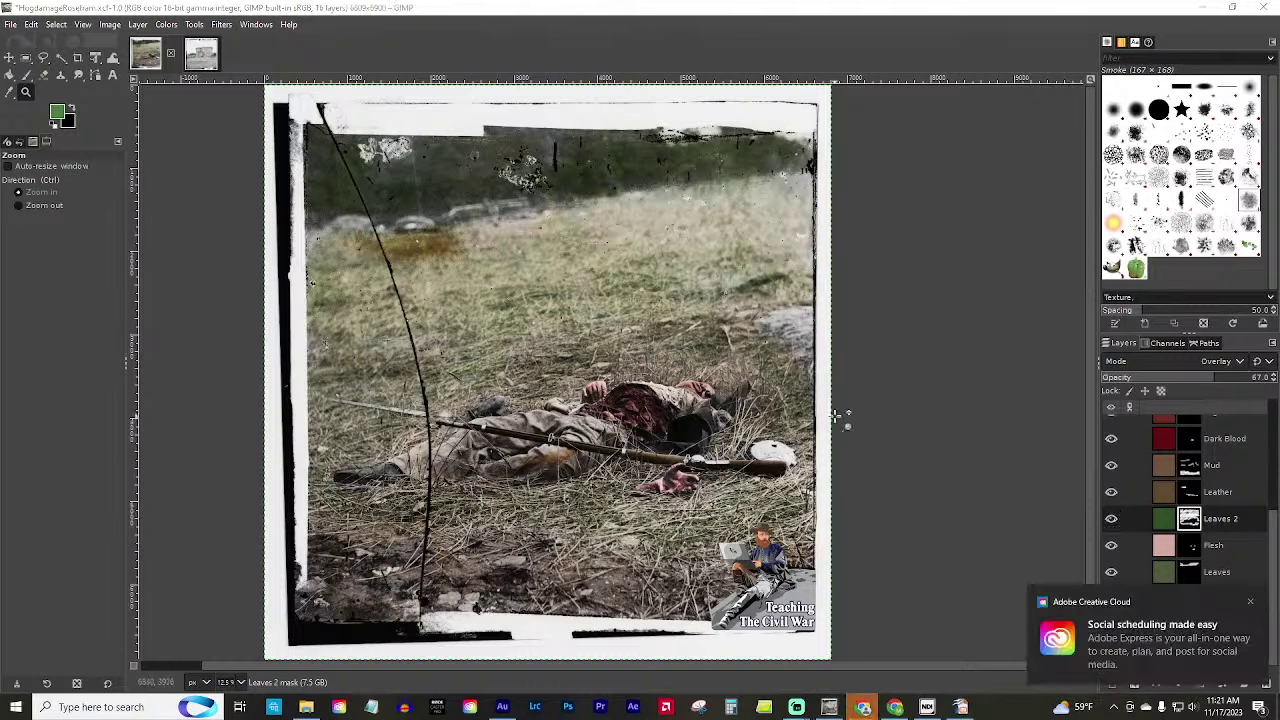
click(1251, 605)
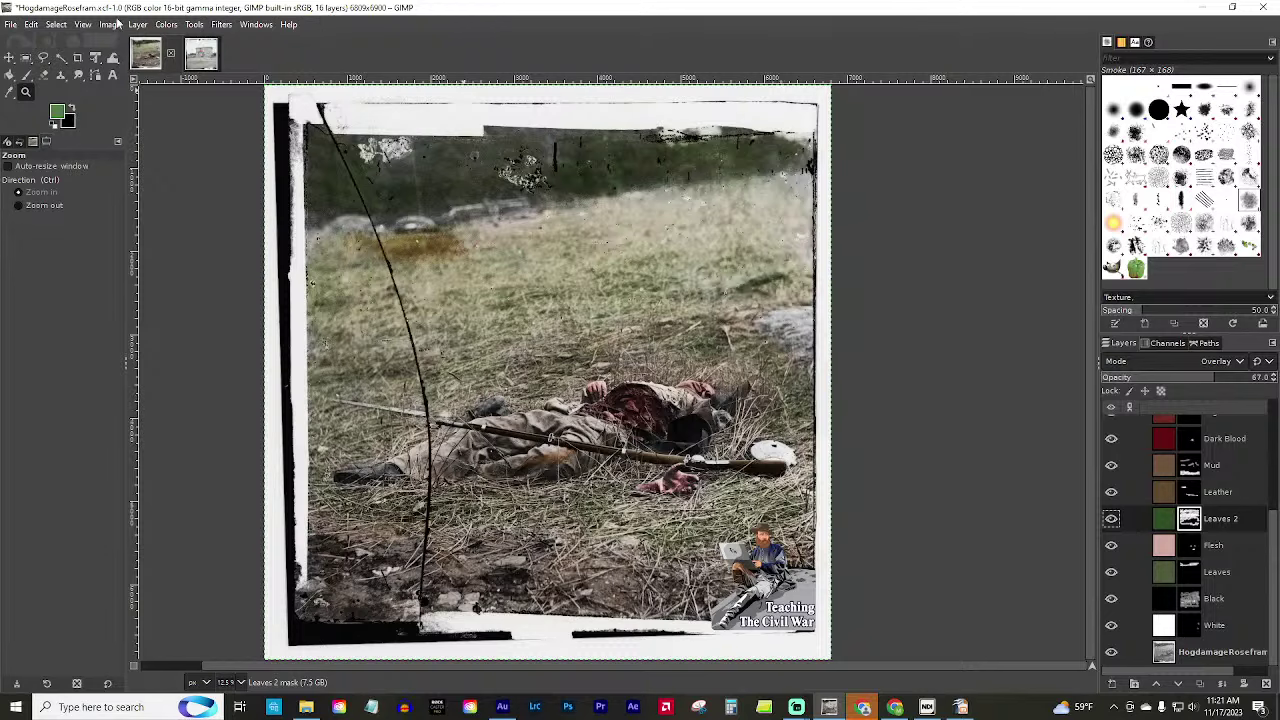
On the Gatehouse image, hide the Reb Wool.jpeg layer and zoom in on the soldier's legs.
click(195, 55)
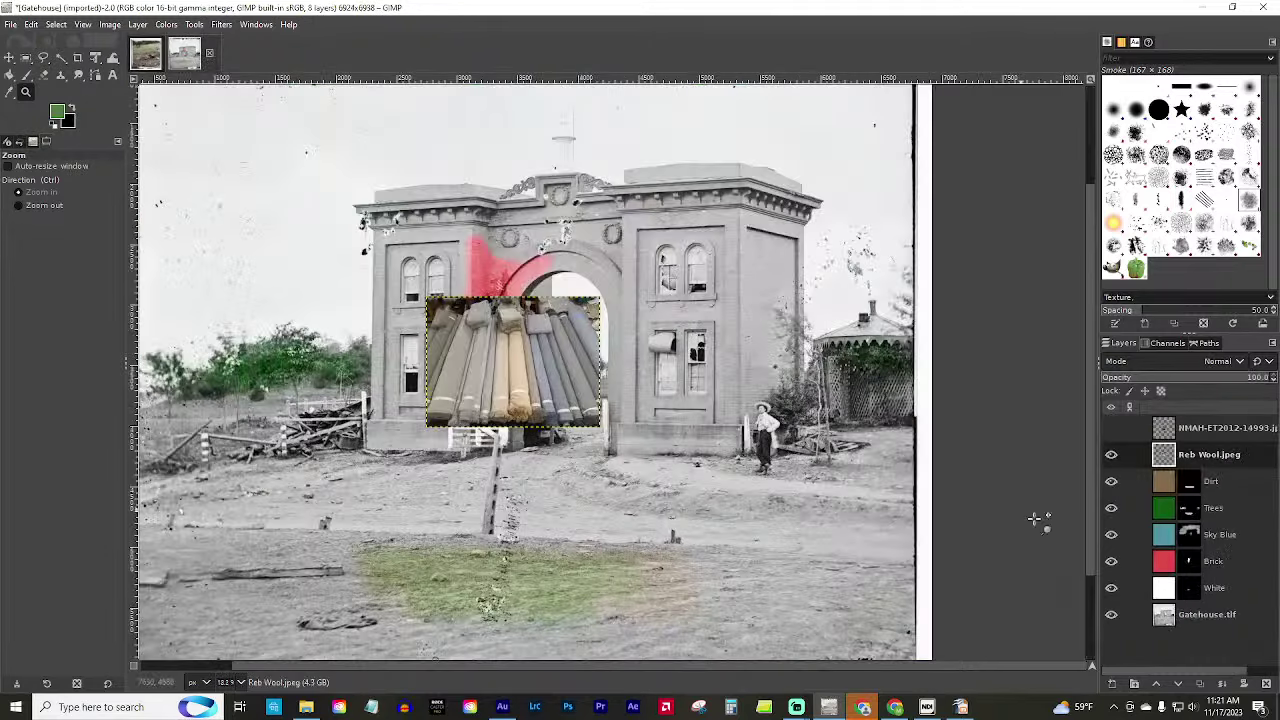
click(1117, 456)
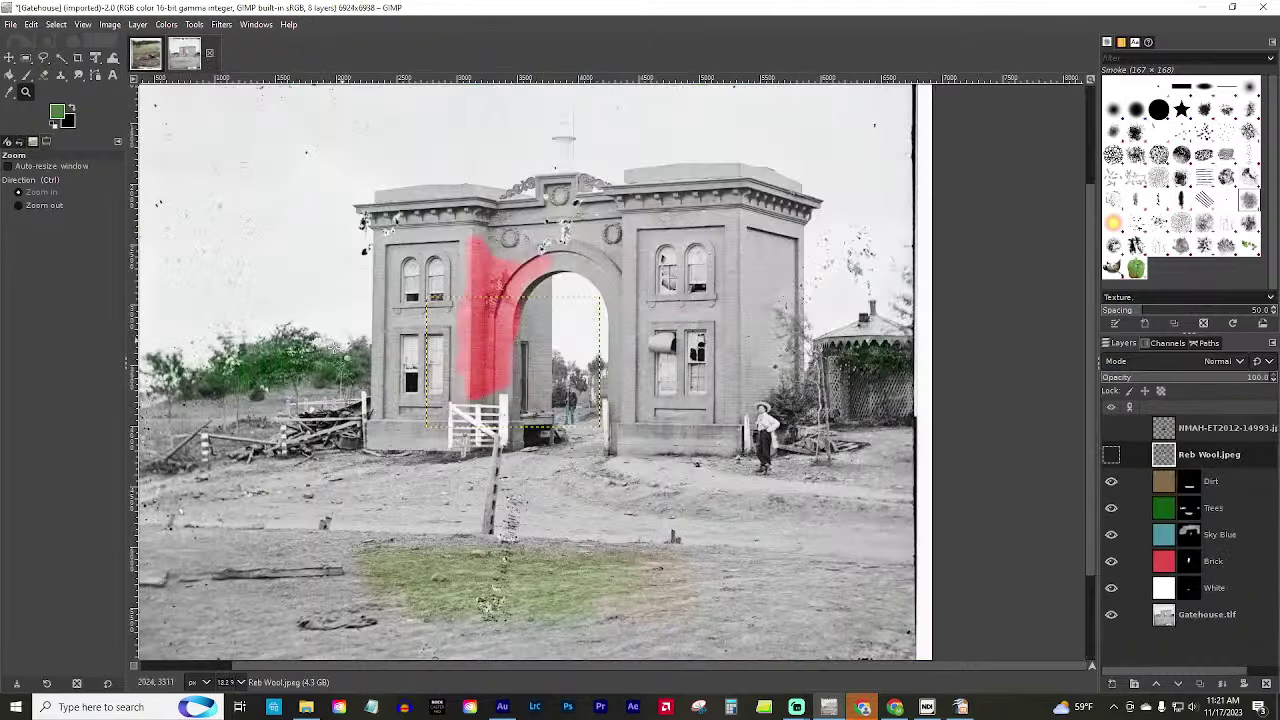
scroll(709, 435, up, 6)
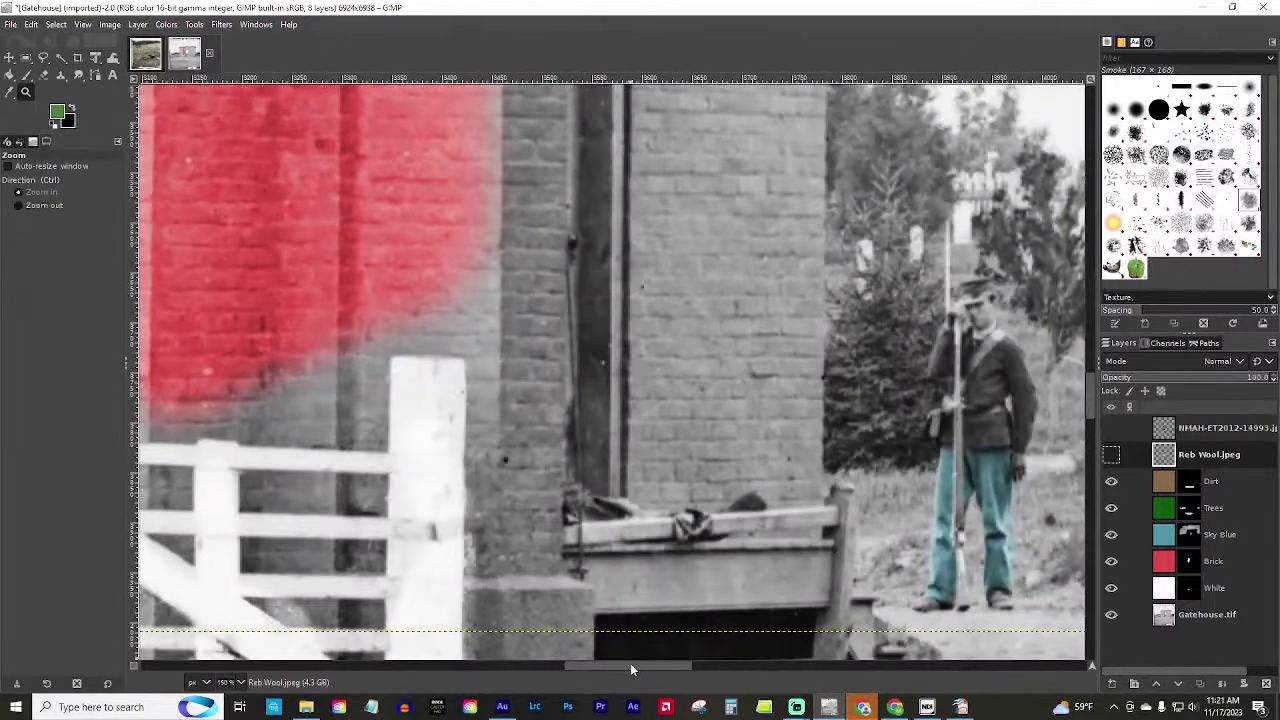
drag(630, 663, 693, 659)
click(483, 493)
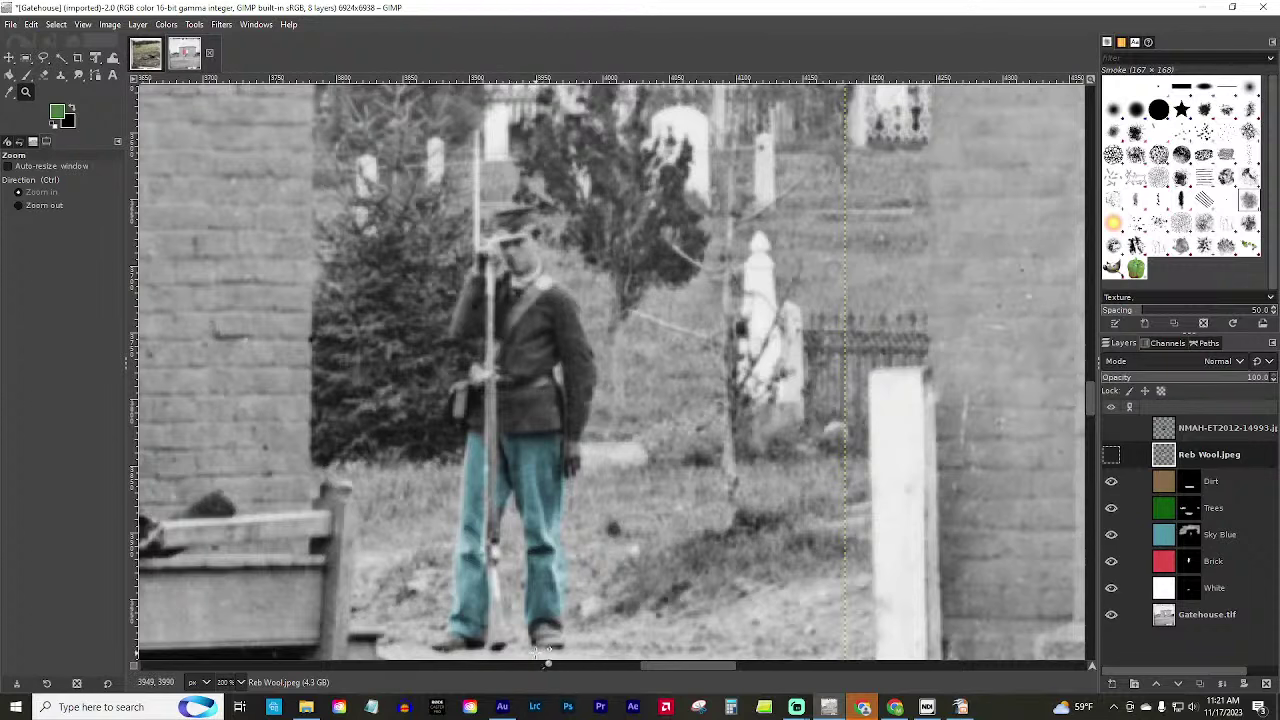
scroll(441, 458, down, 3)
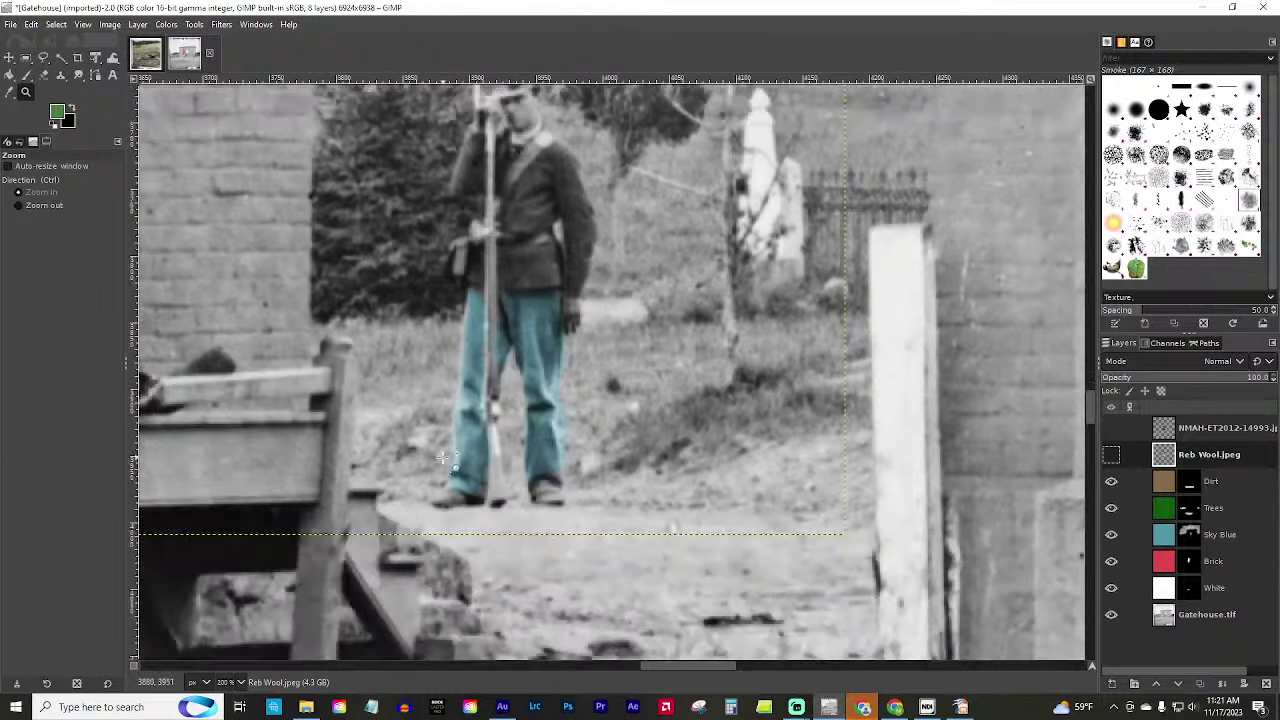
Reset colours to black and white and select the Sky Blue layer's mask.
click(56, 126)
click(70, 110)
click(1125, 534)
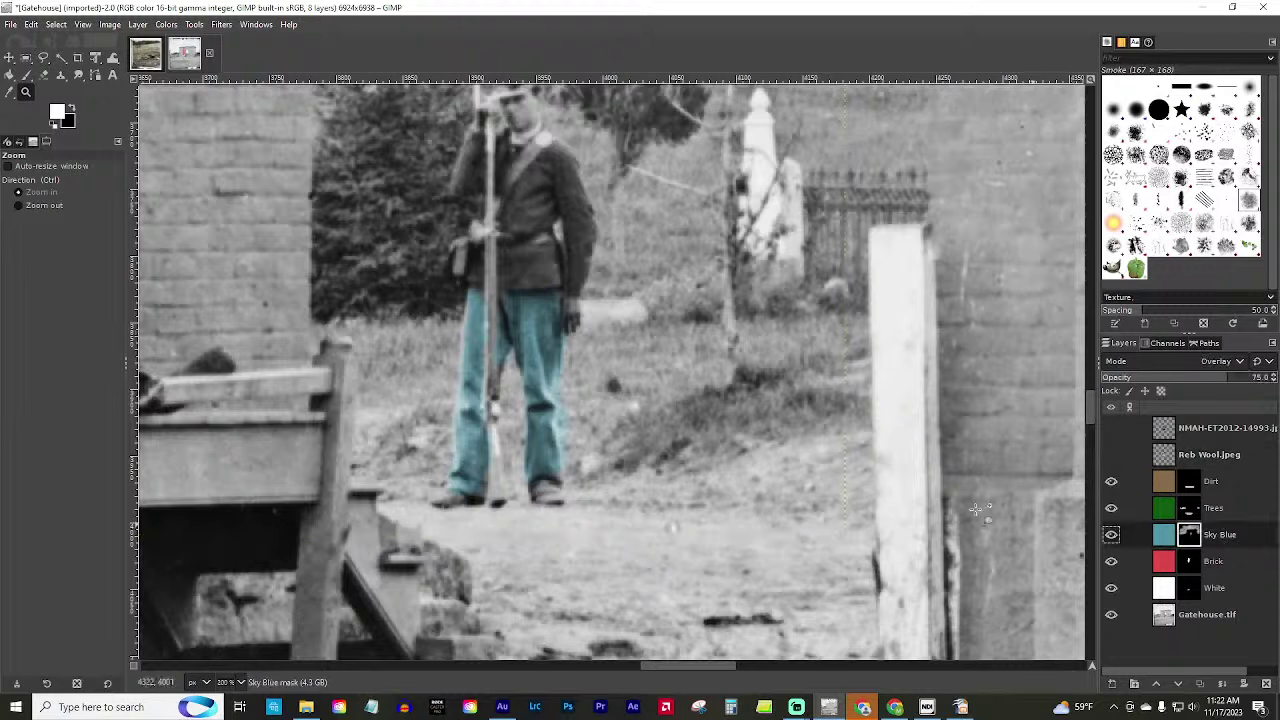
Paint black along the right leg with a size 16, 2. Hardness 050 brush at 100% opacity.
click(27, 75)
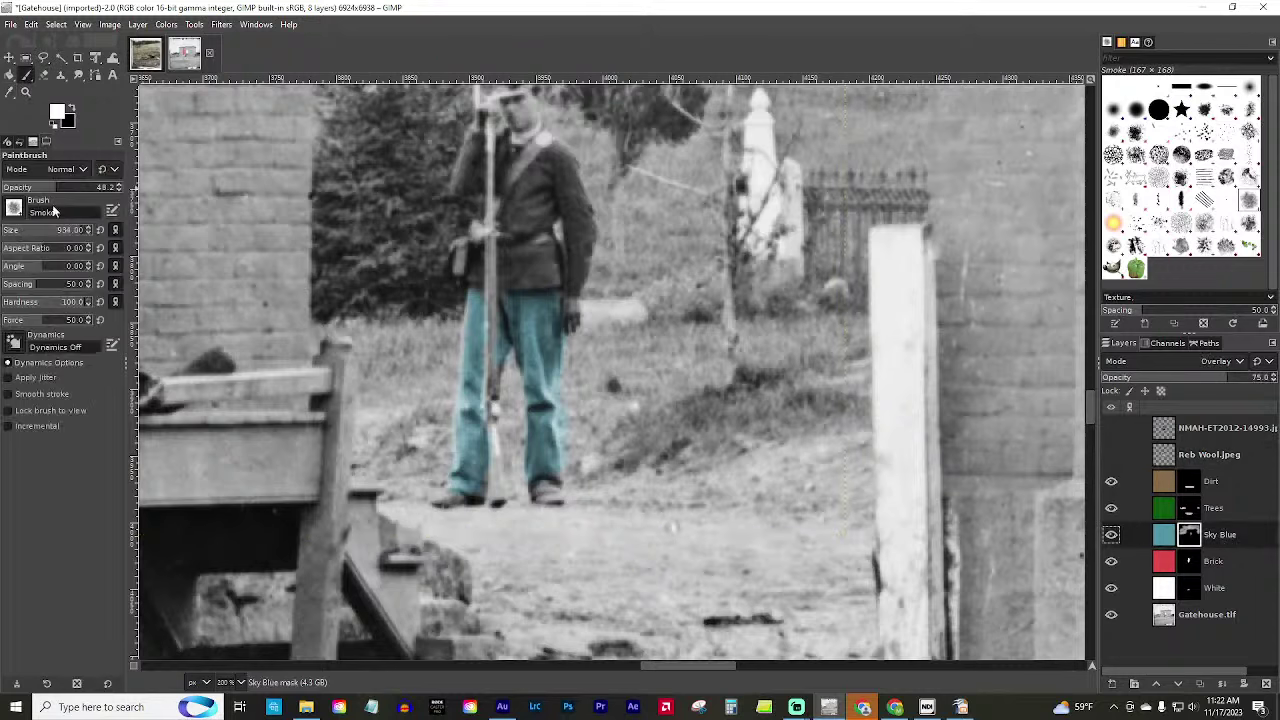
click(14, 208)
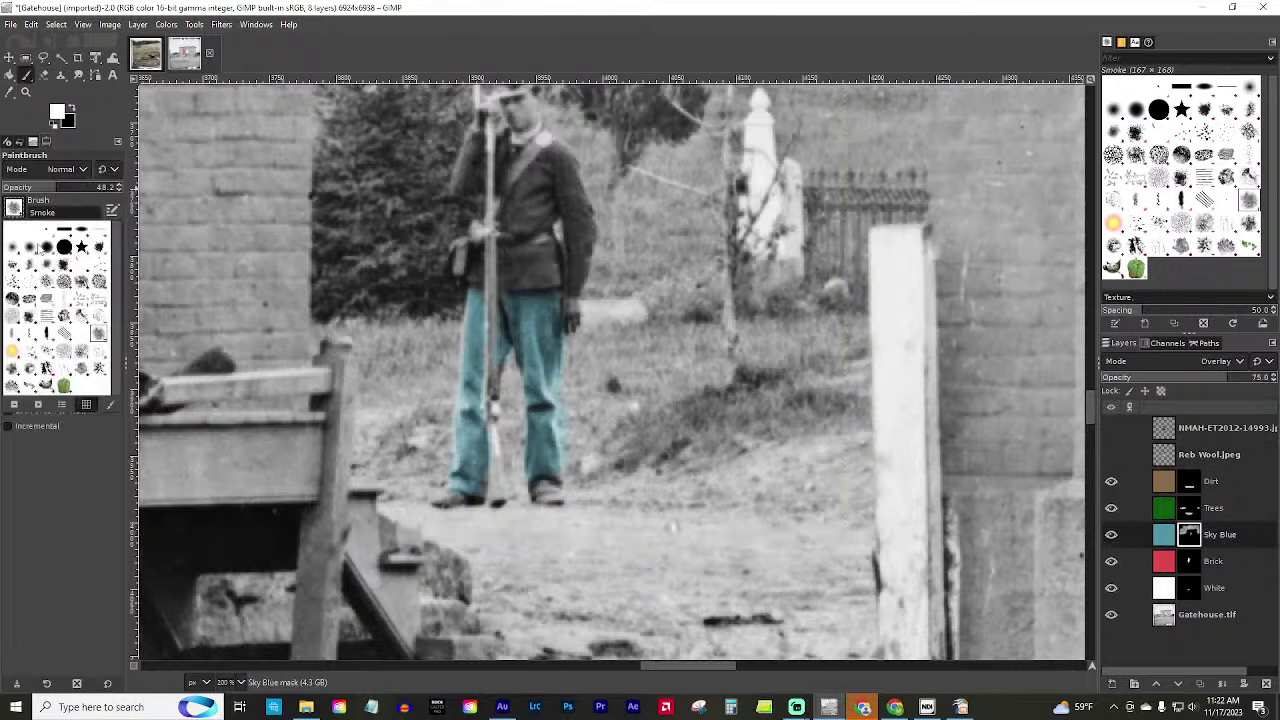
double_click(38, 248)
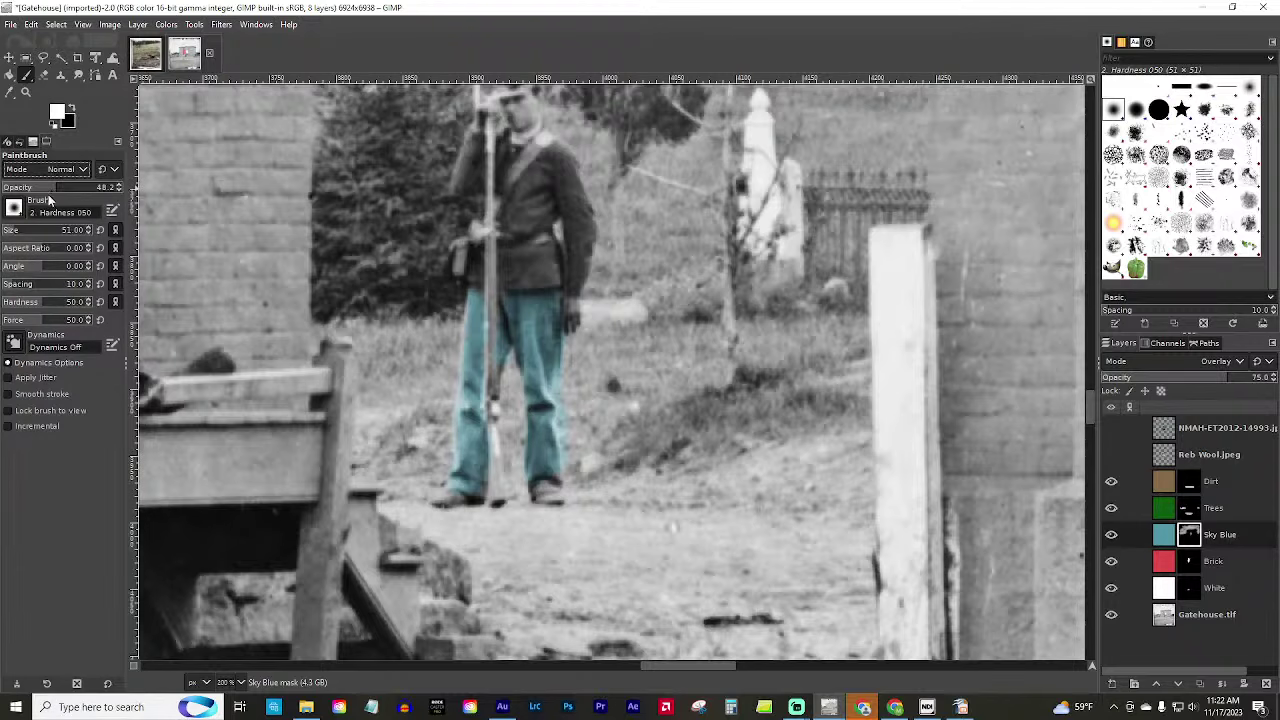
drag(48, 190, 118, 190)
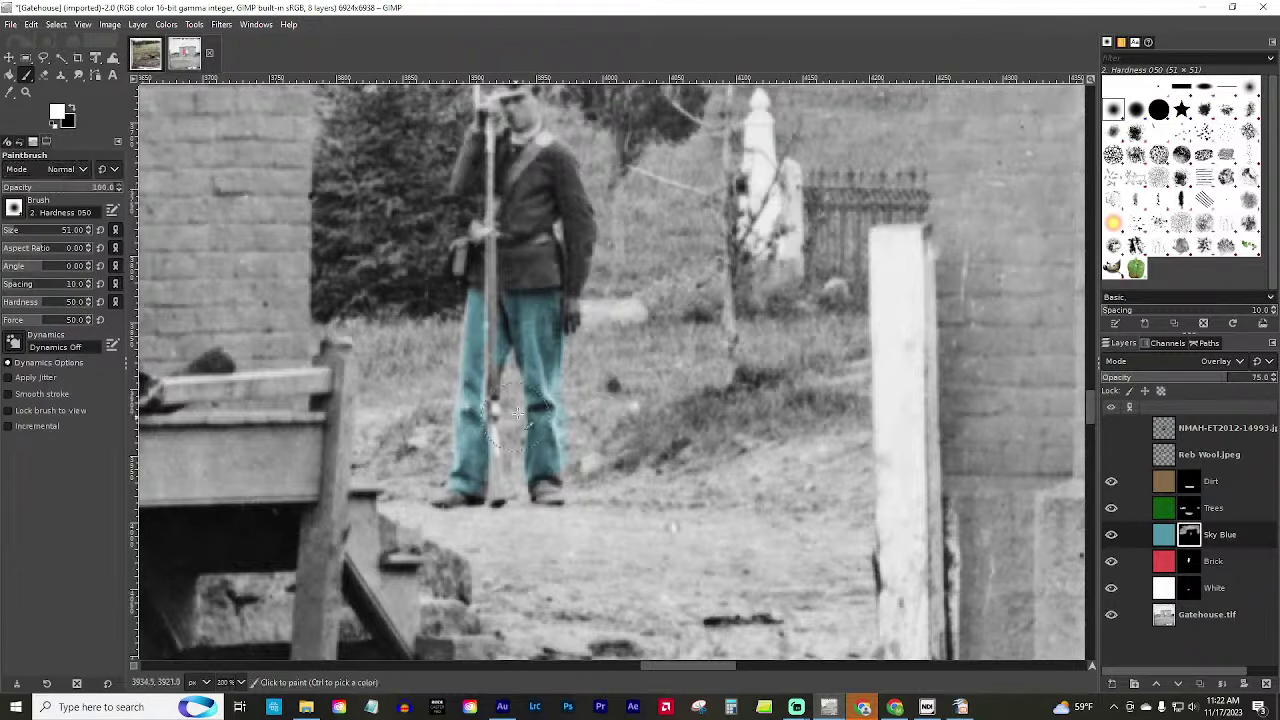
click(8, 229)
click(68, 116)
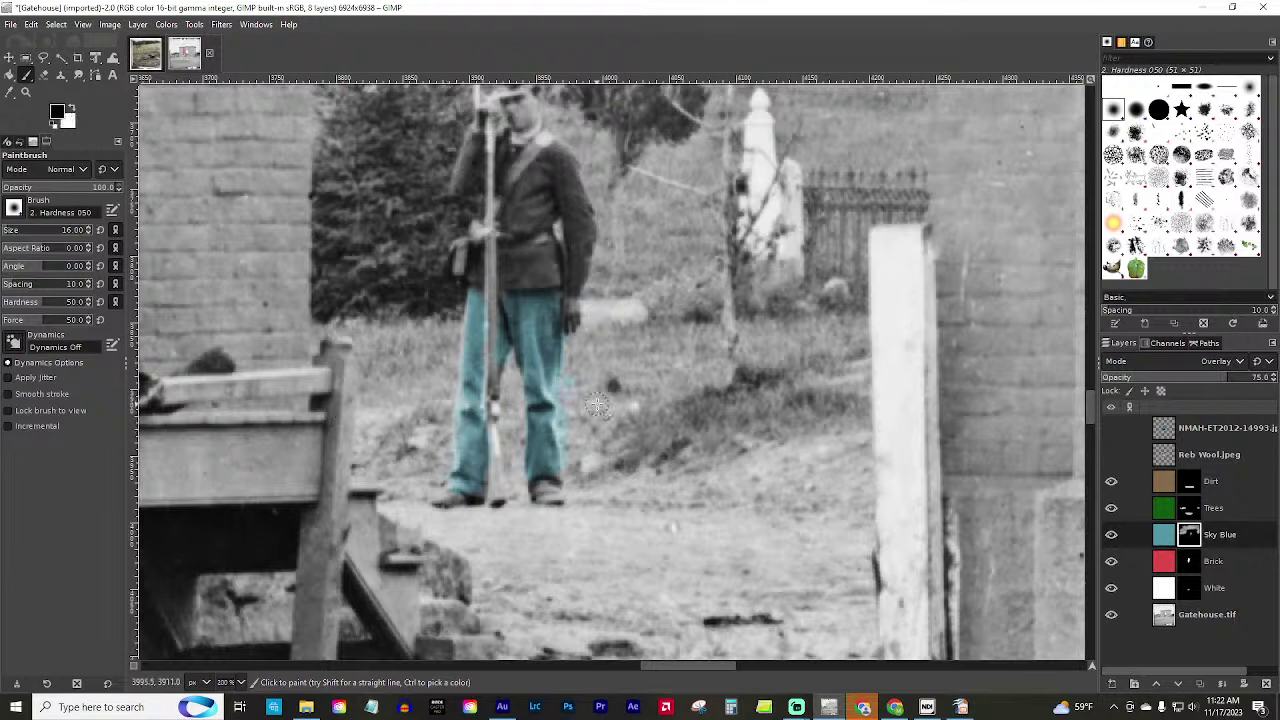
mouse_move(575, 405)
mouse_down()
mouse_move(575, 473)
mouse_move(567, 382)
mouse_move(564, 393)
mouse_move(583, 318)
mouse_move(587, 370)
mouse_move(576, 338)
mouse_move(561, 398)
mouse_move(578, 503)
mouse_up()
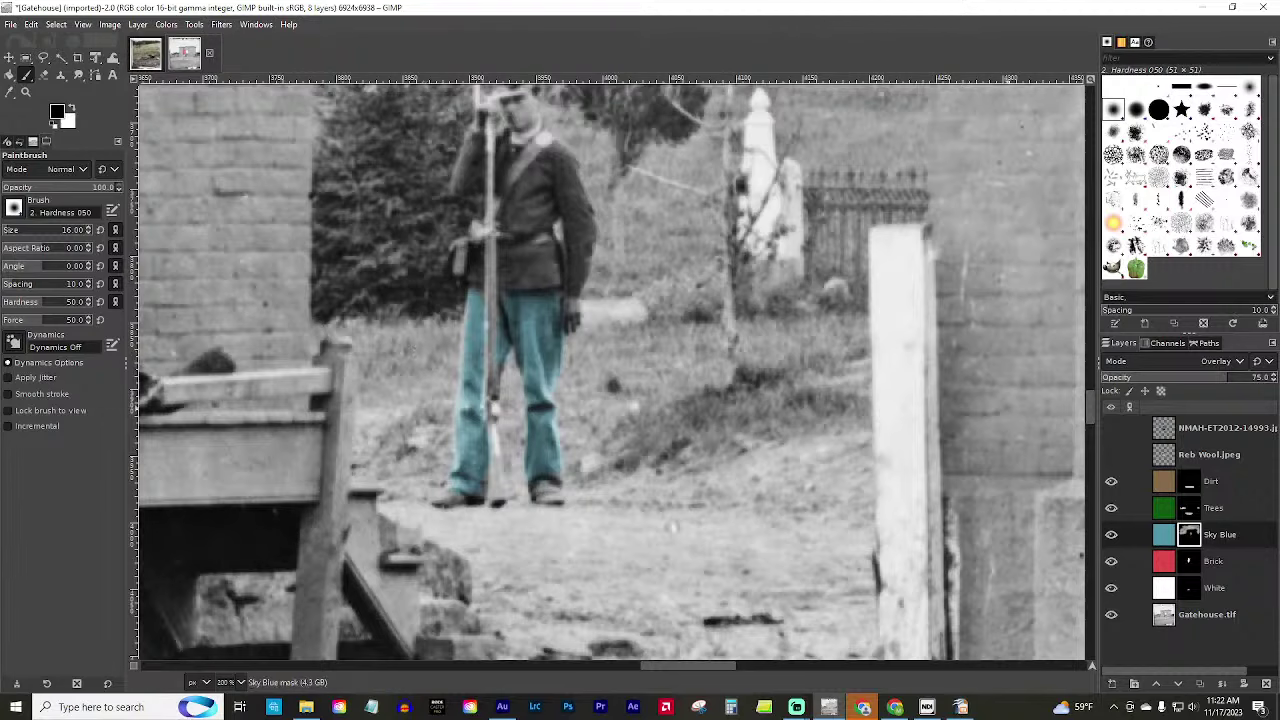
Zoom and pan across the Gatehouse image to review the whole colouring.
scroll(645, 445, down, 3)
scroll(620, 450, up, 5)
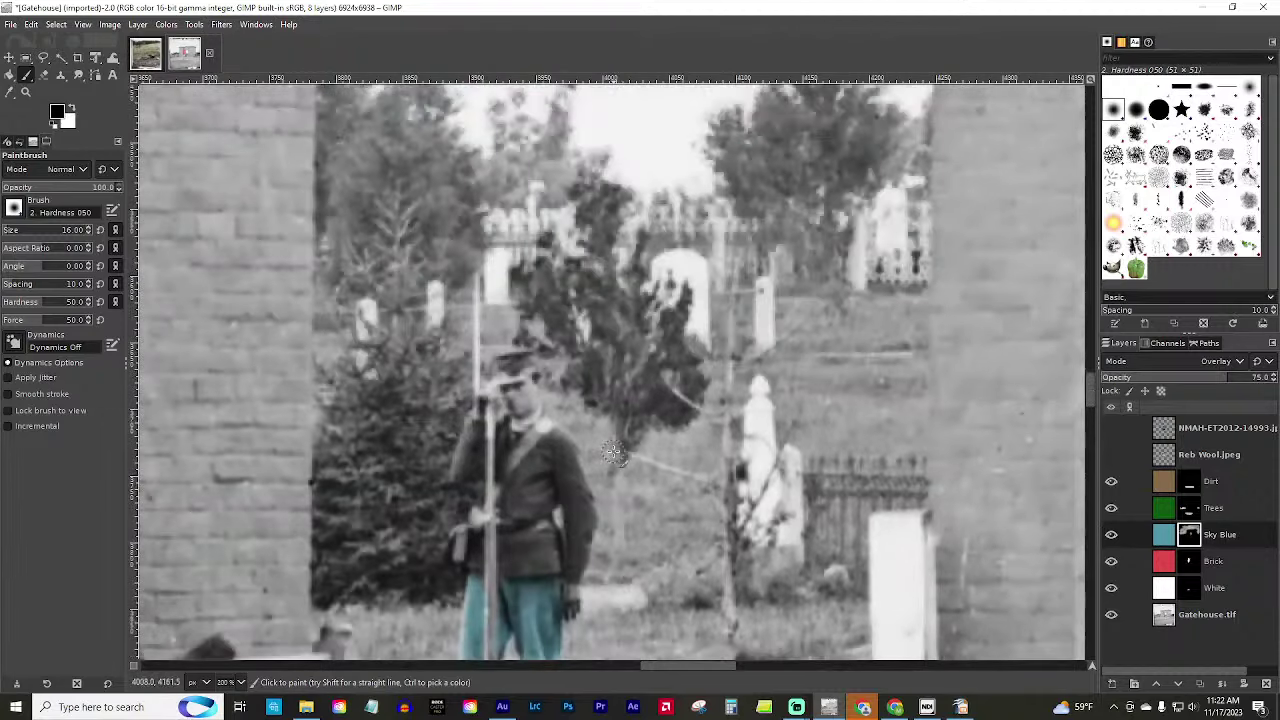
scroll(614, 453, down, 2)
scroll(614, 453, down, 4)
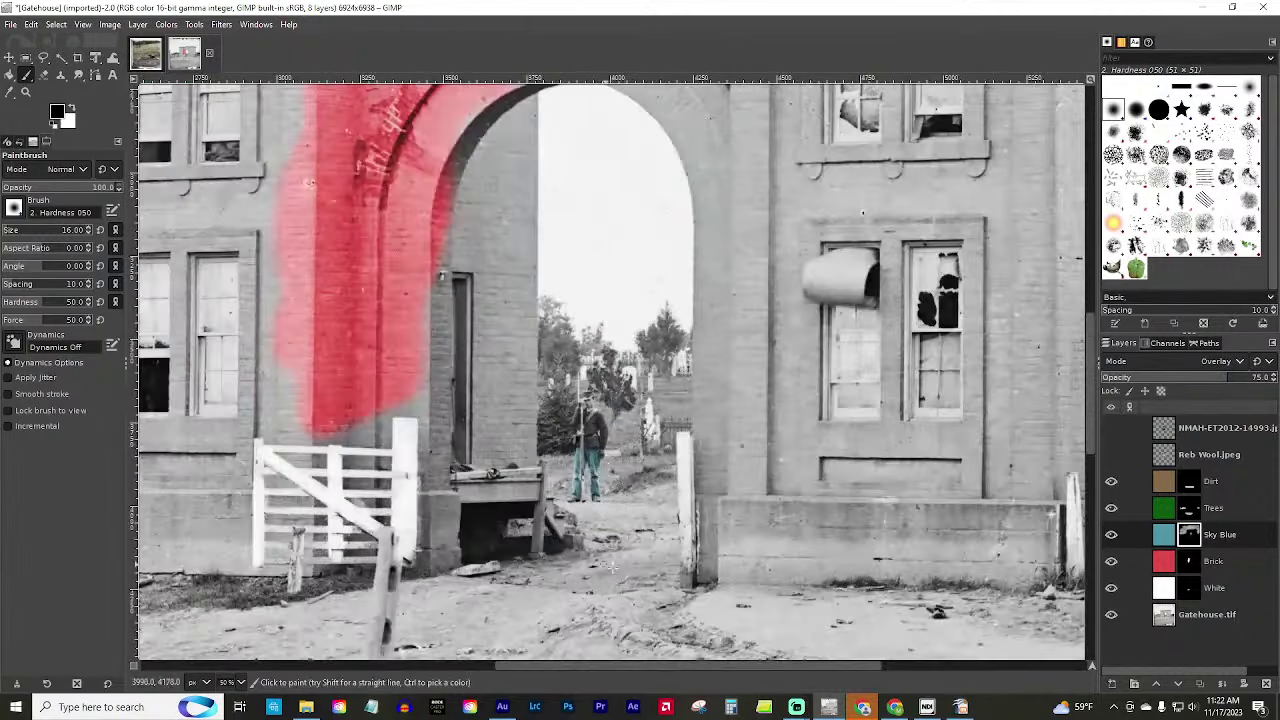
scroll(447, 465, down, 2)
scroll(580, 280, down, 1)
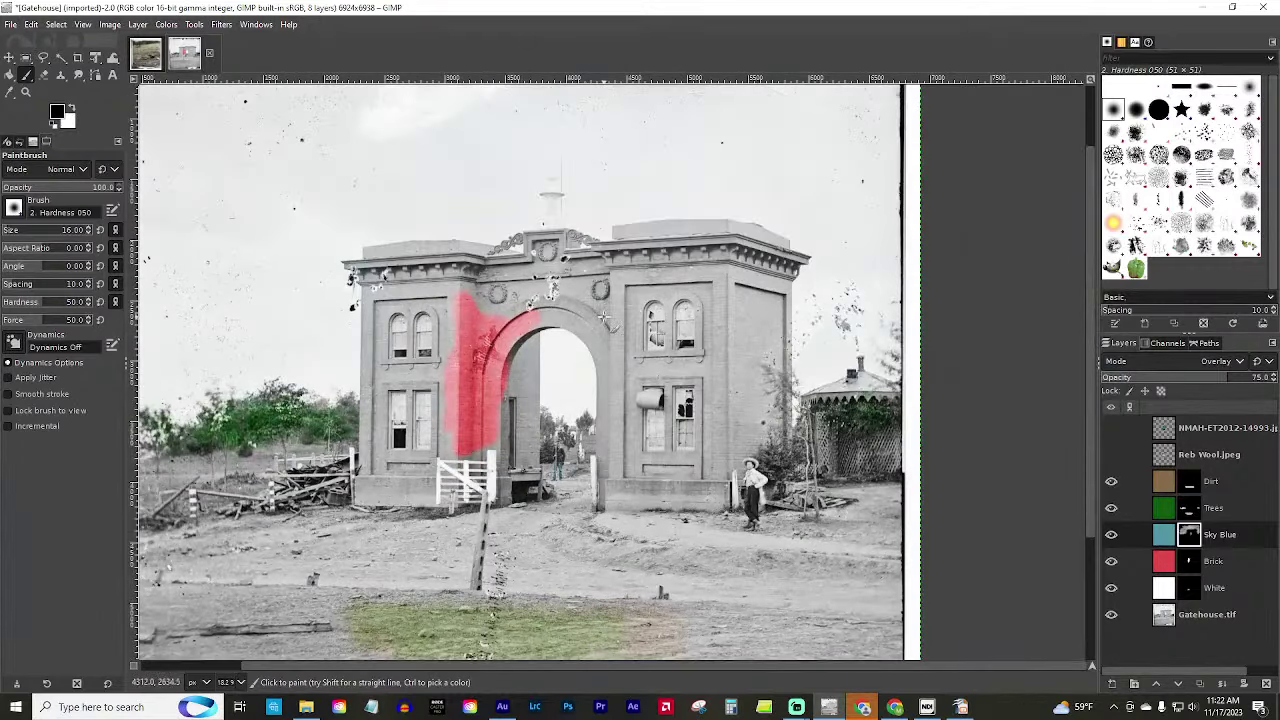
scroll(600, 320, up, 5)
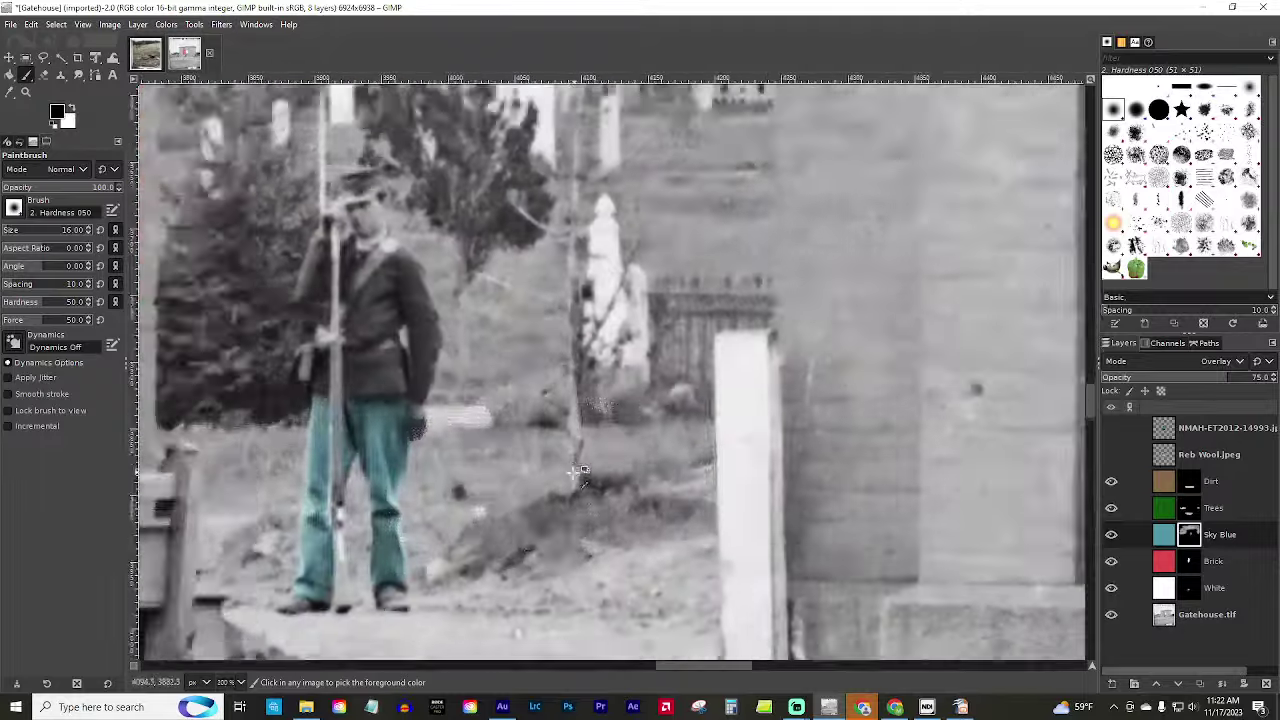
scroll(215, 368, down, 1)
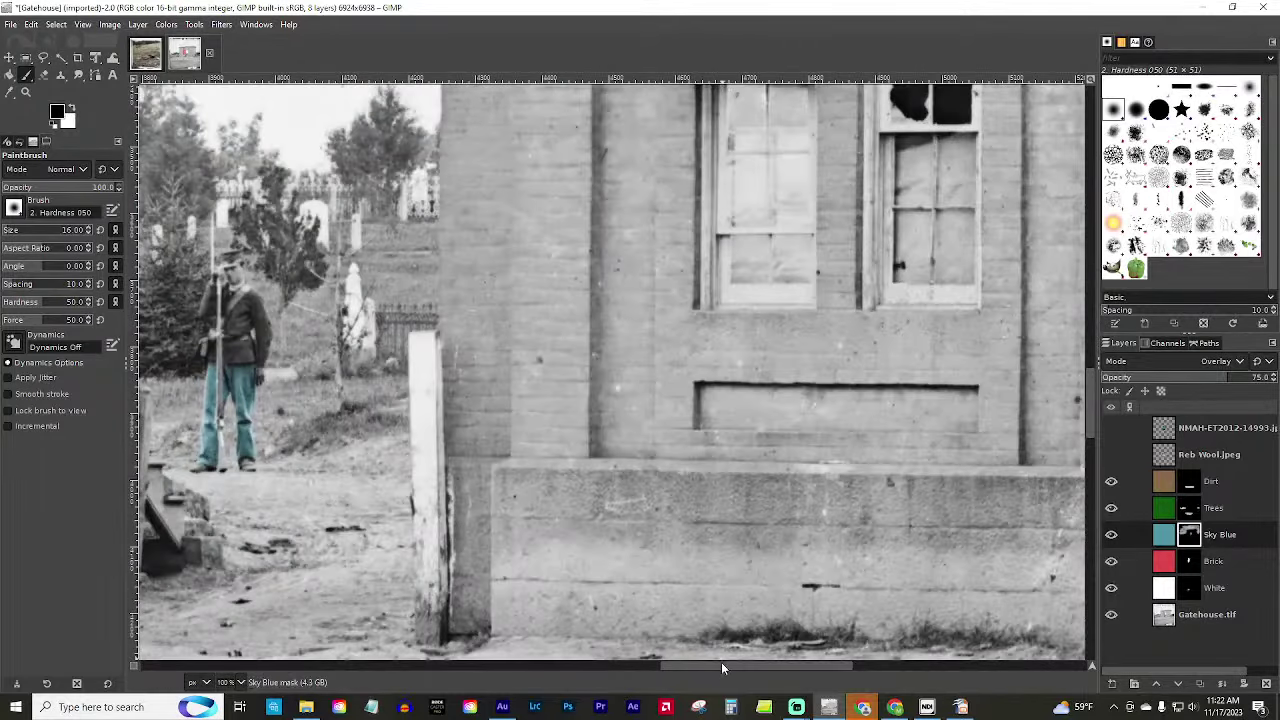
drag(721, 662, 648, 672)
Return to the Hogdamage image, then bring up the Civil War in Color.pptx presentation in Impress.
scroll(622, 398, up, 1)
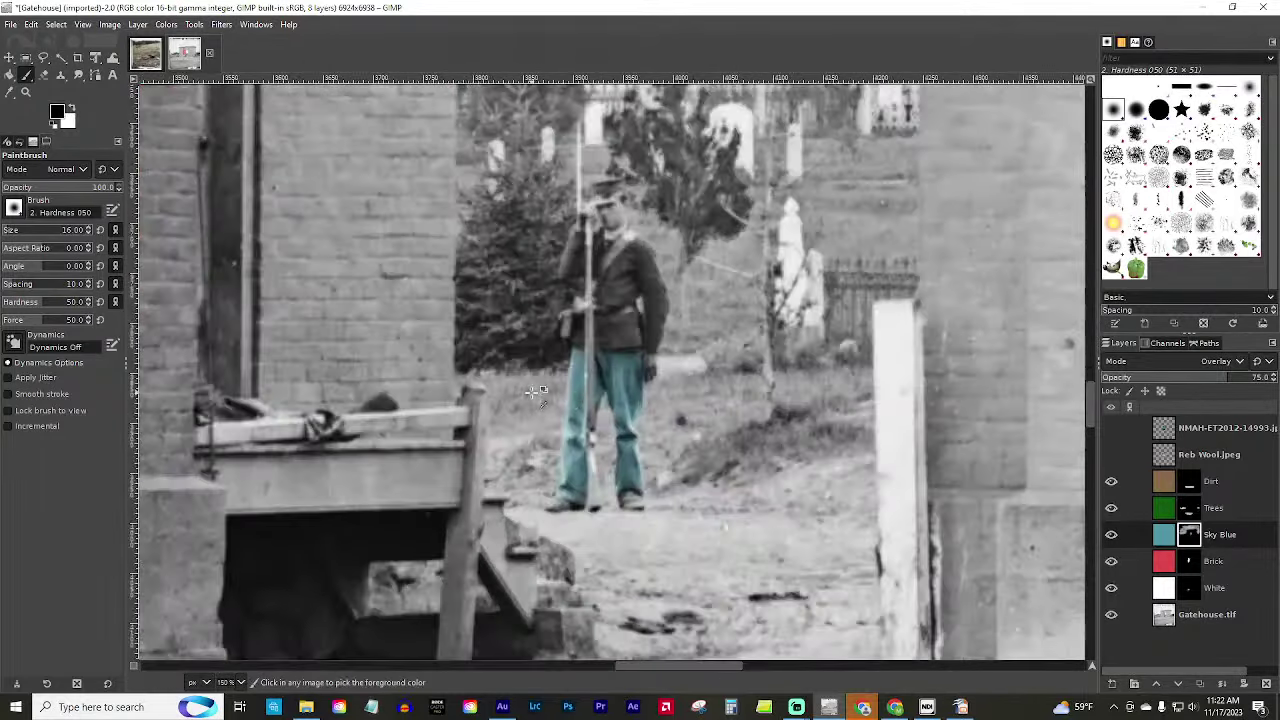
scroll(660, 388, down, 5)
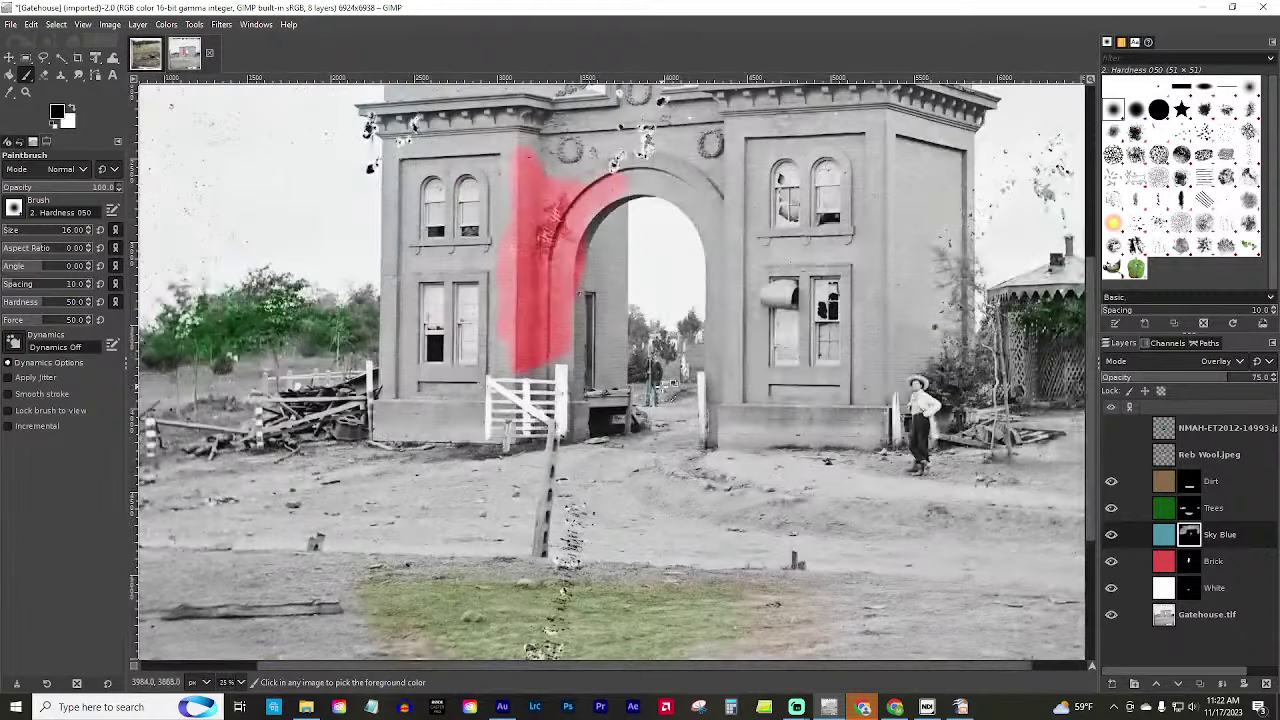
click(148, 55)
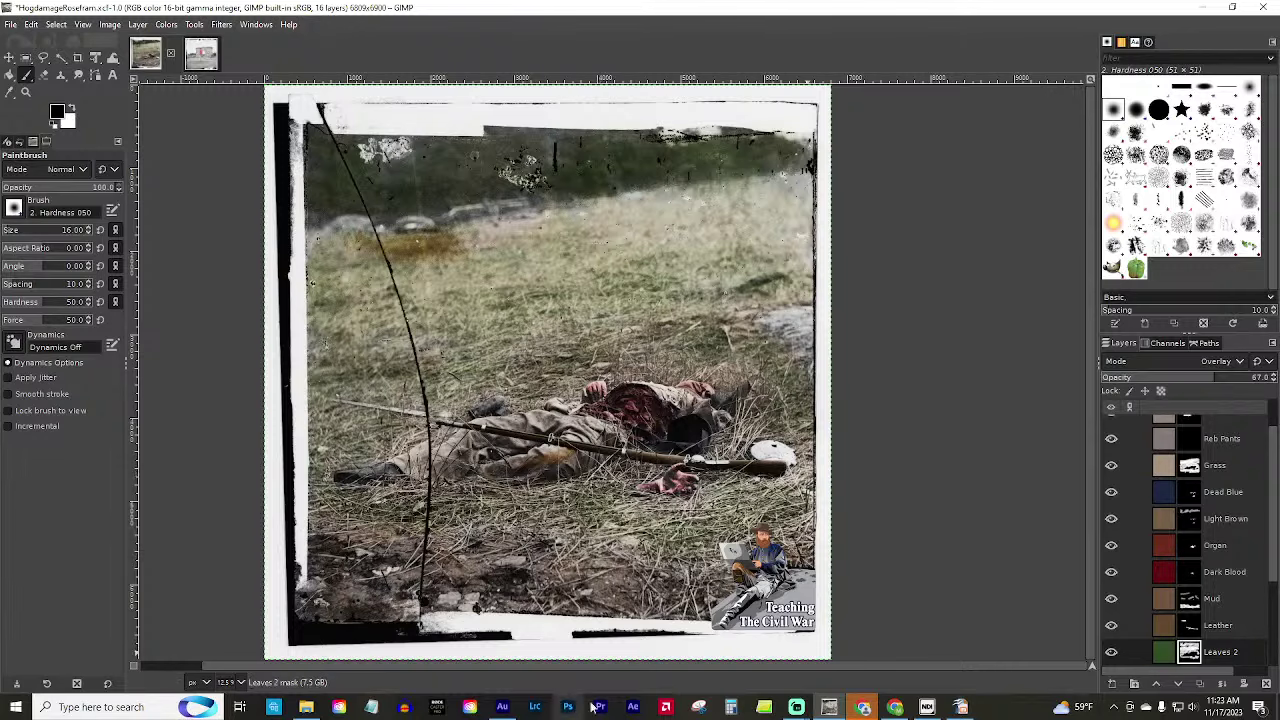
click(962, 707)
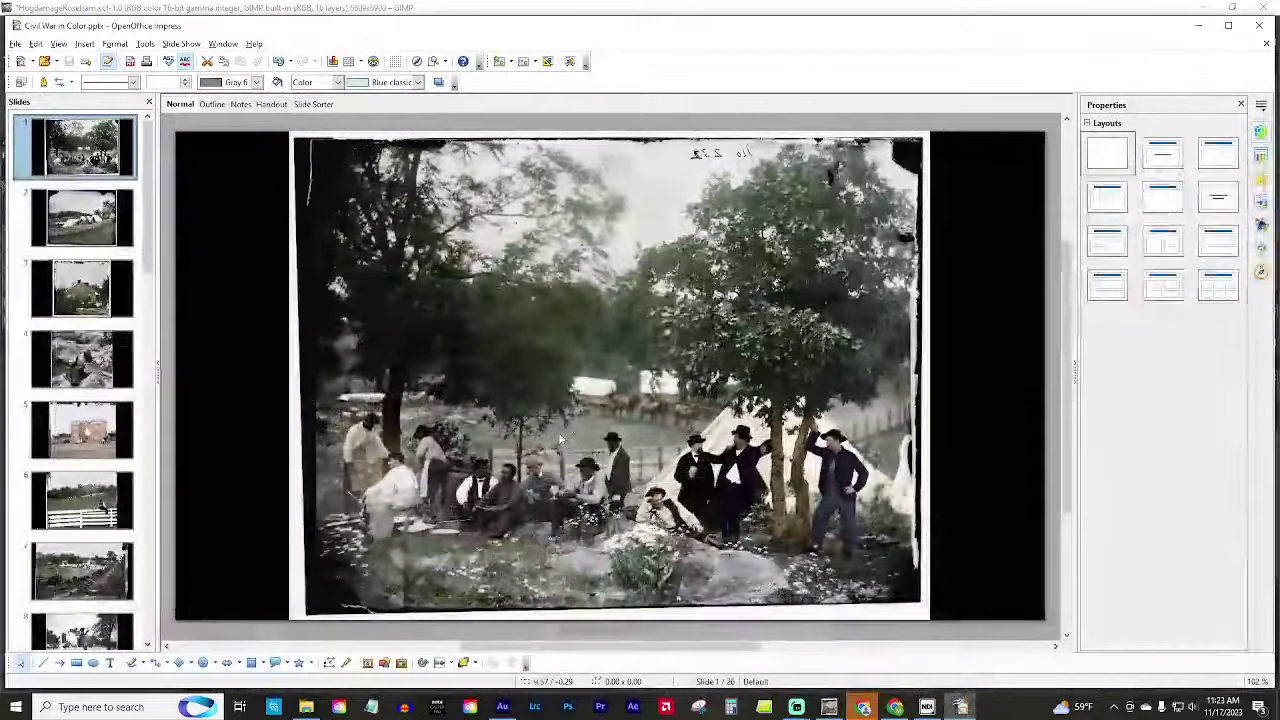
Look at slides 5 and 7 in Impress, then switch back to the Hogdamage image in GIMP.
click(100, 440)
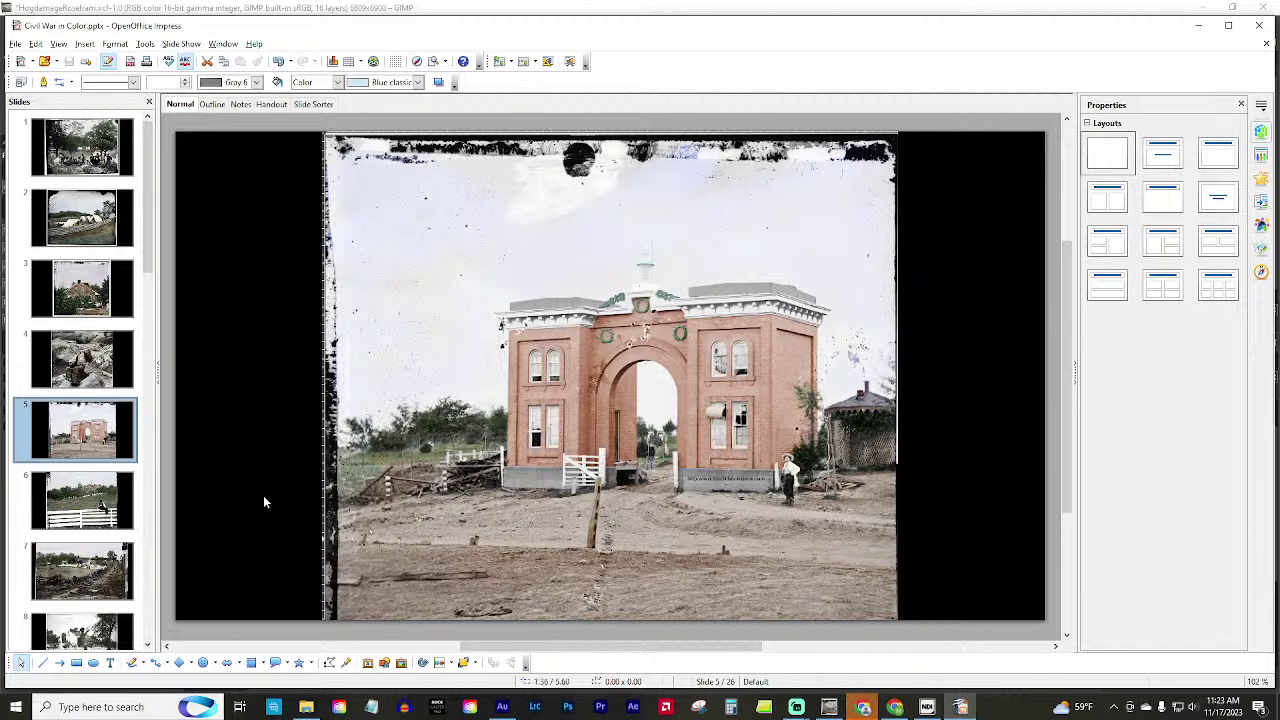
click(75, 586)
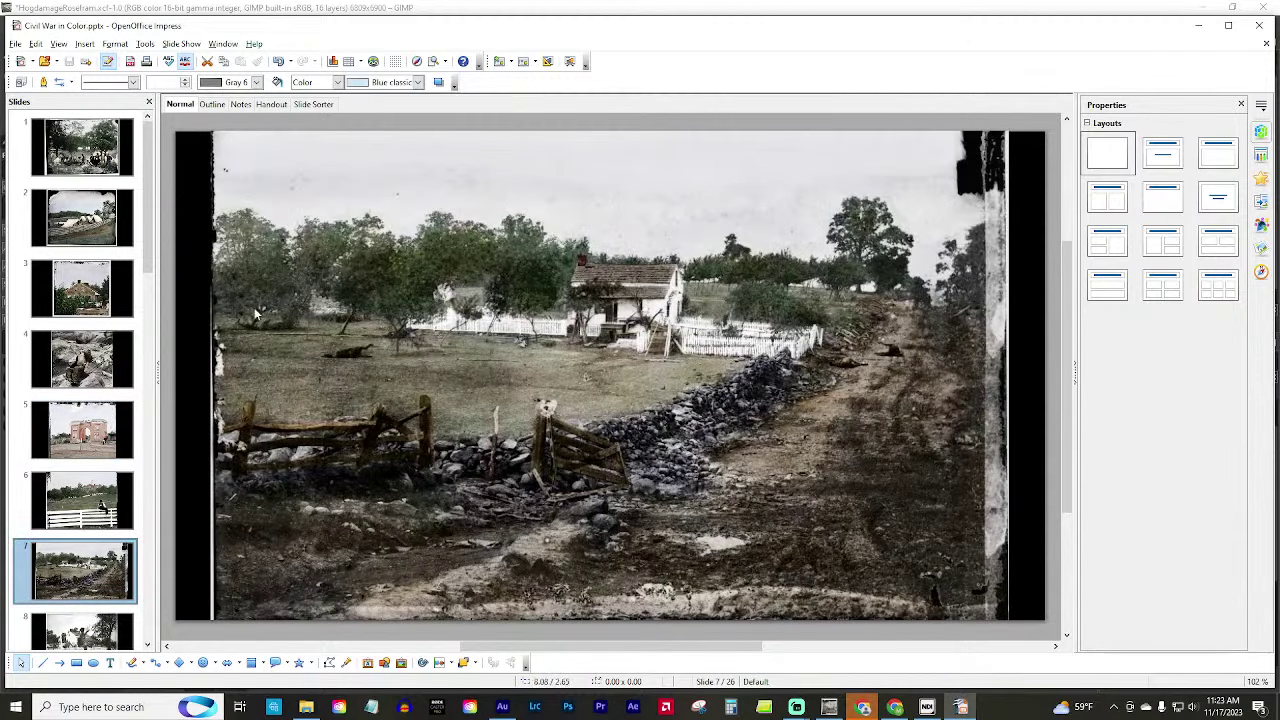
scroll(75, 565, down, 4)
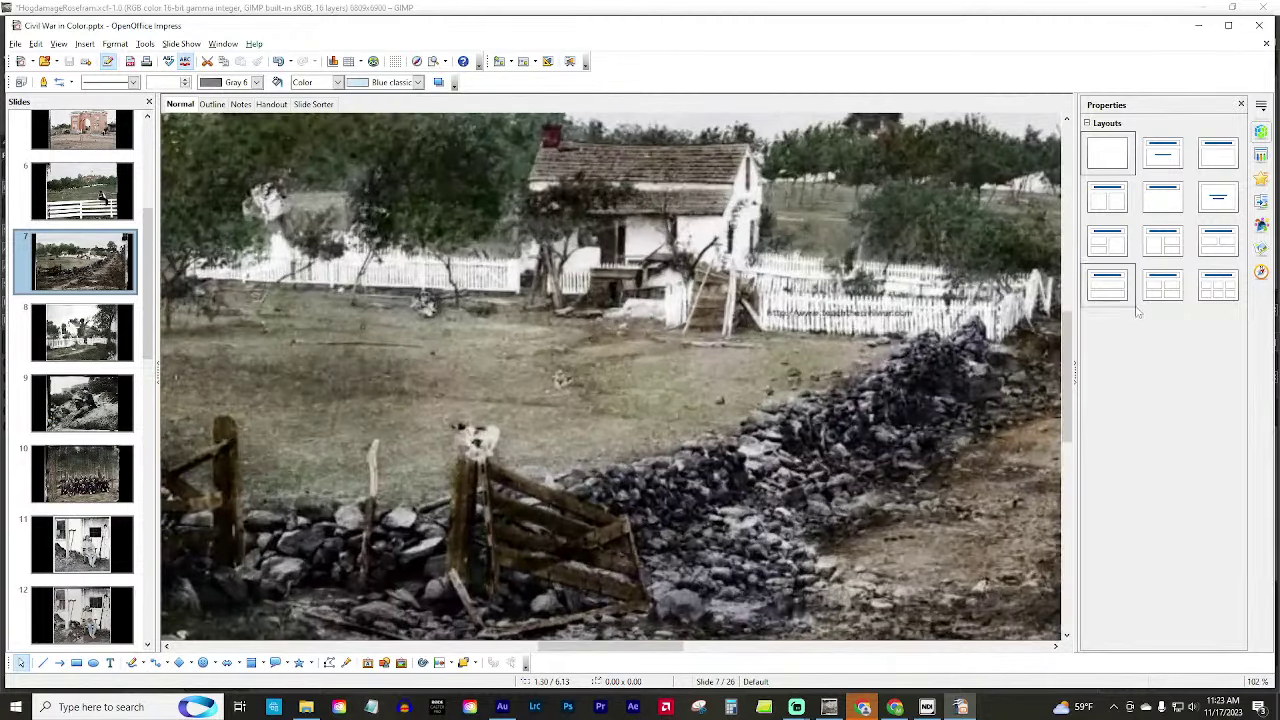
scroll(1040, 295, up, 3)
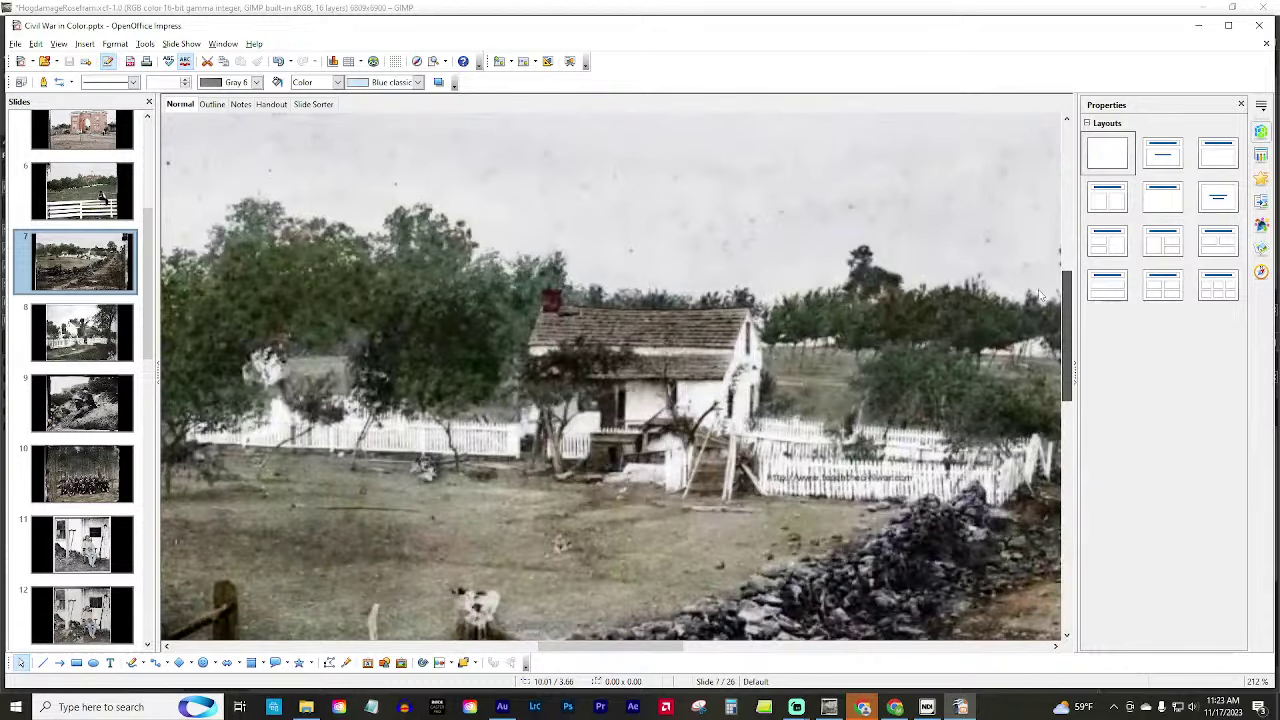
scroll(1040, 295, down, 1)
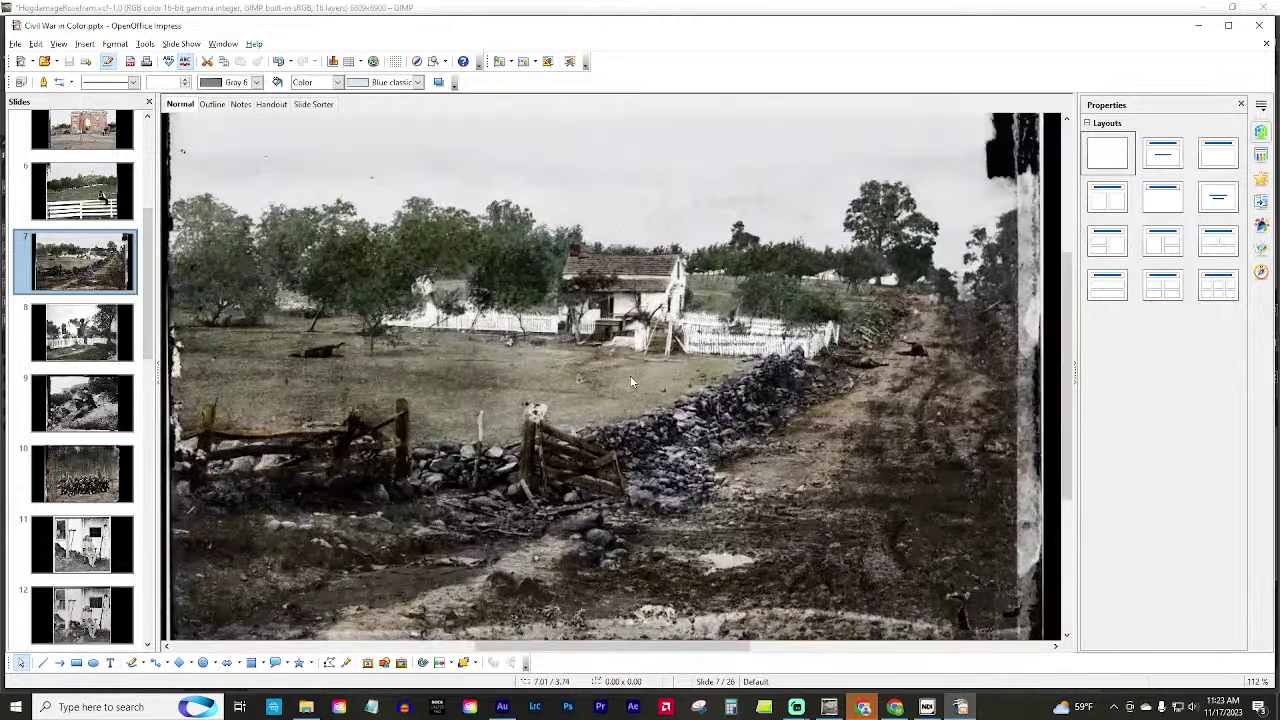
scroll(632, 381, down, 1)
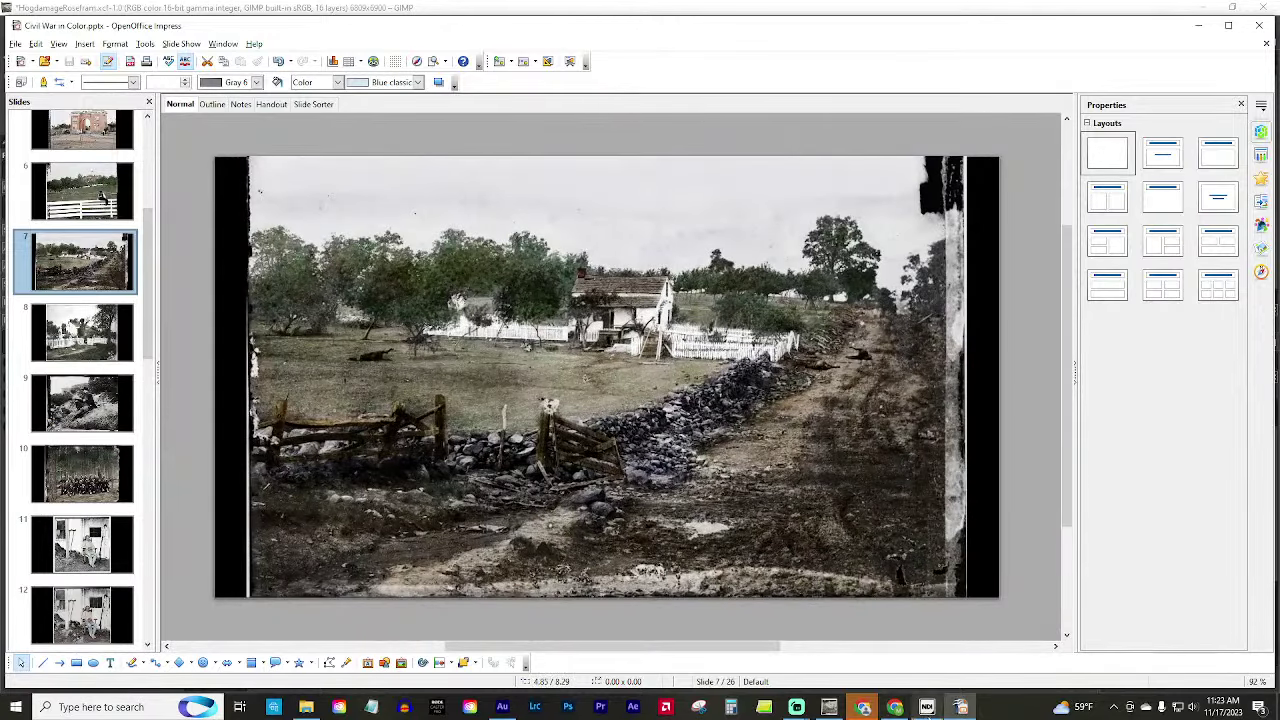
click(828, 710)
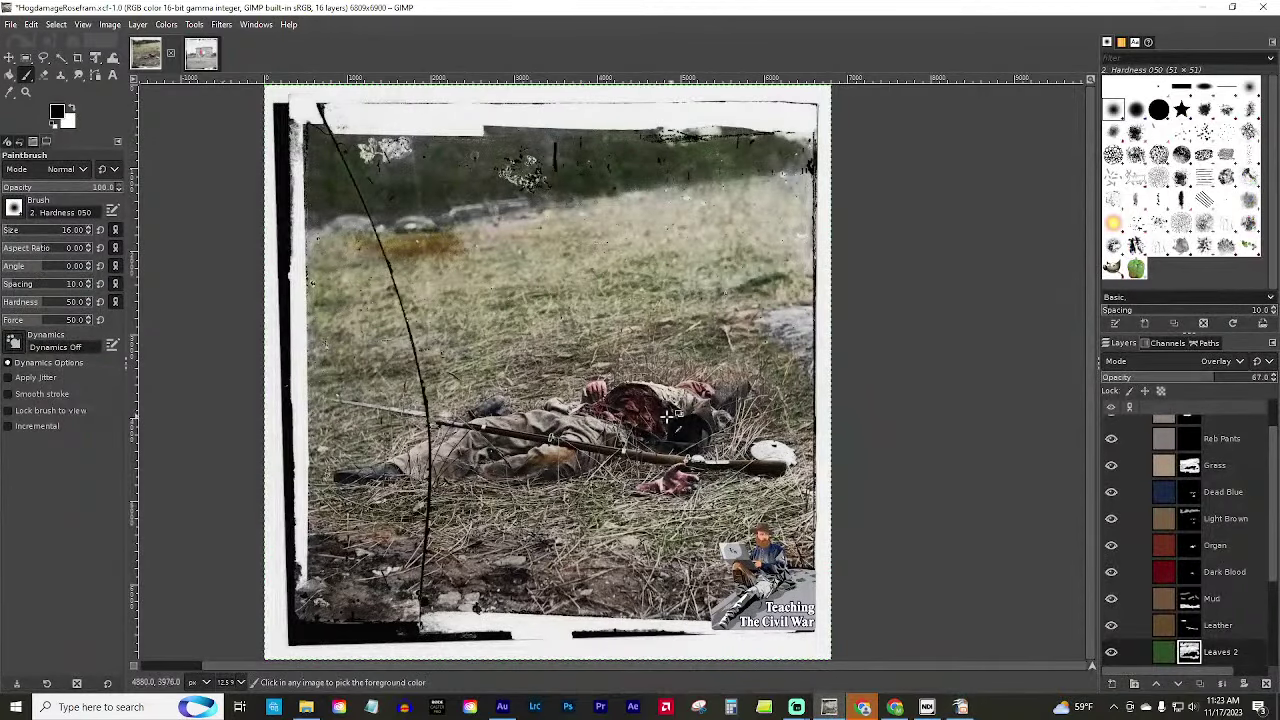
scroll(665, 418, up, 5)
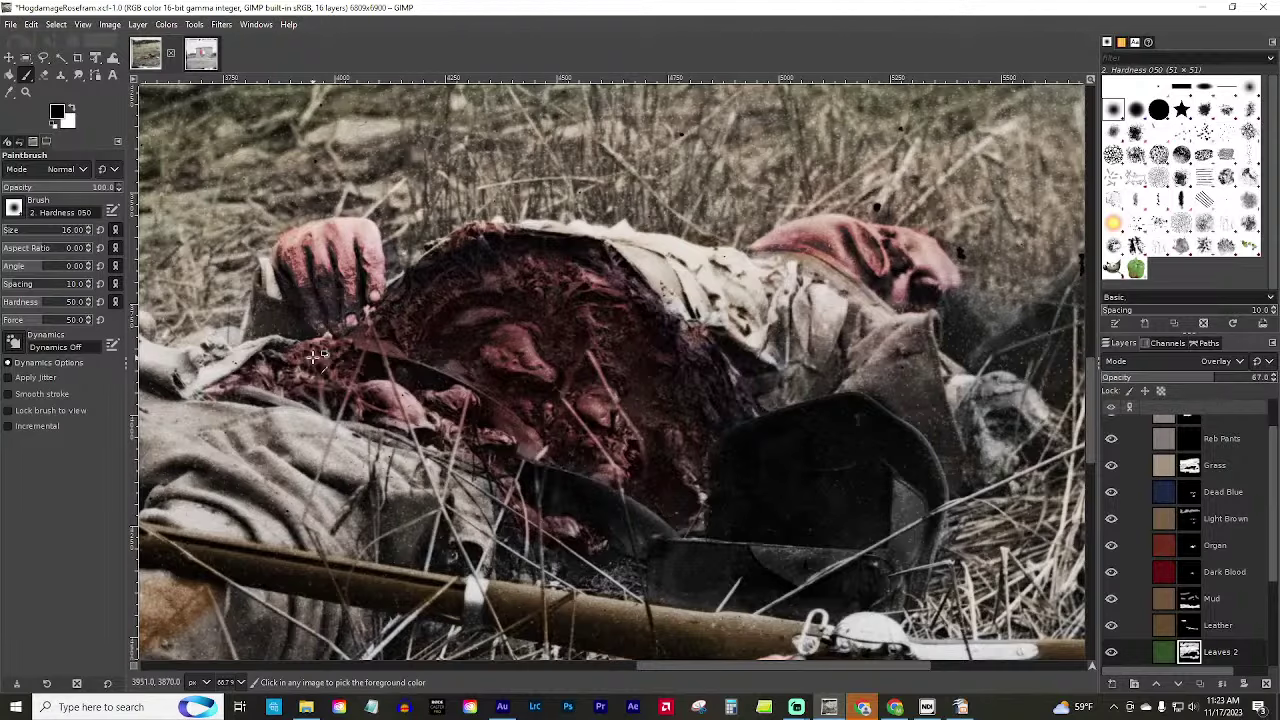
scroll(315, 355, down, 1)
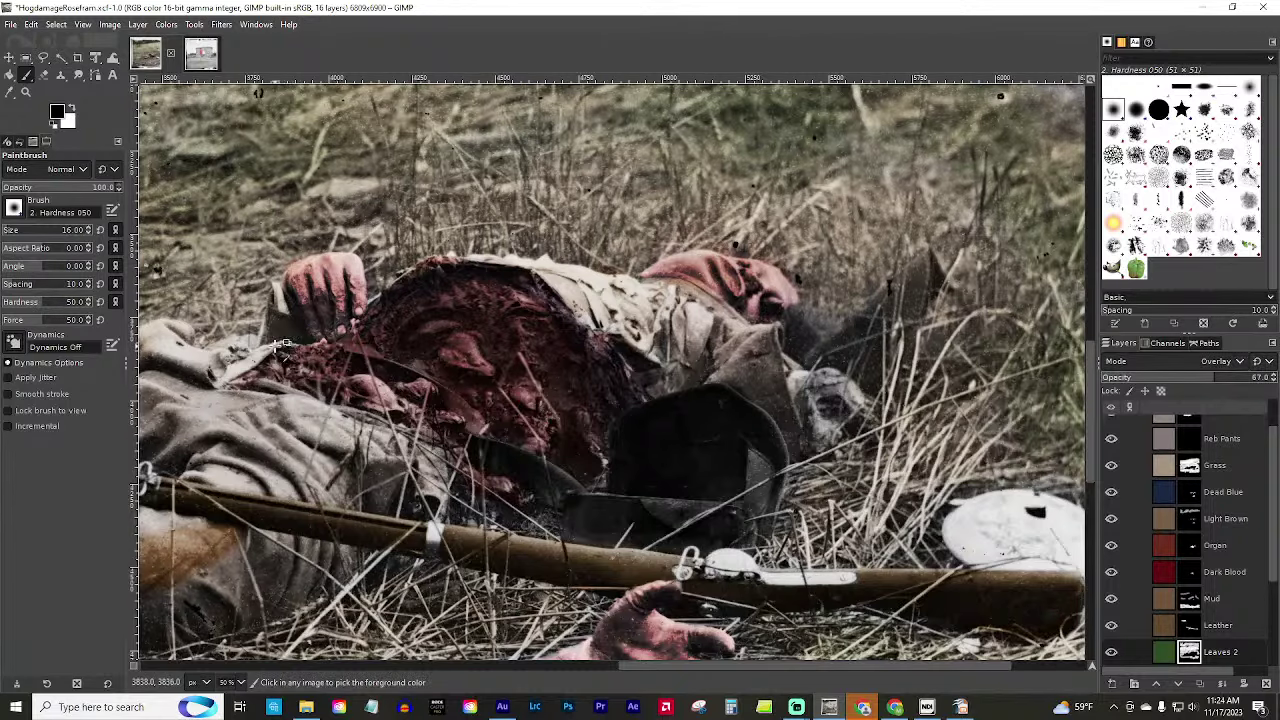
drag(738, 666, 630, 684)
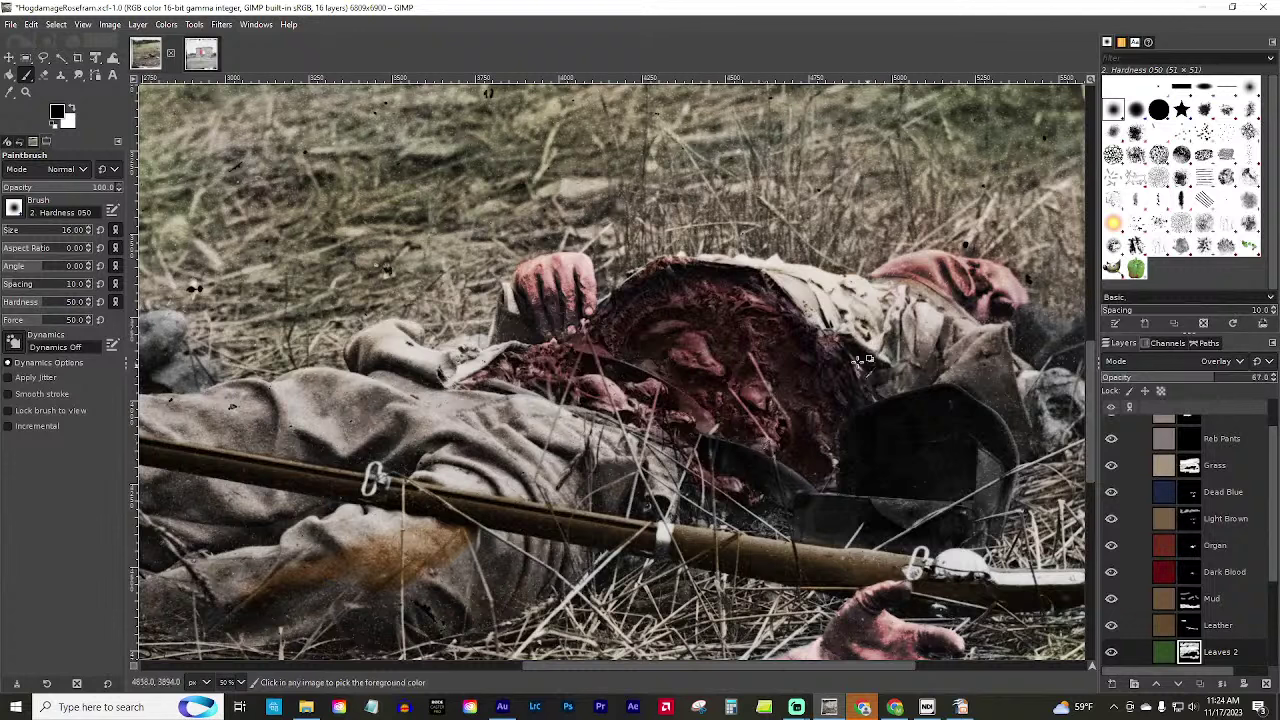
mouse_move(829, 710)
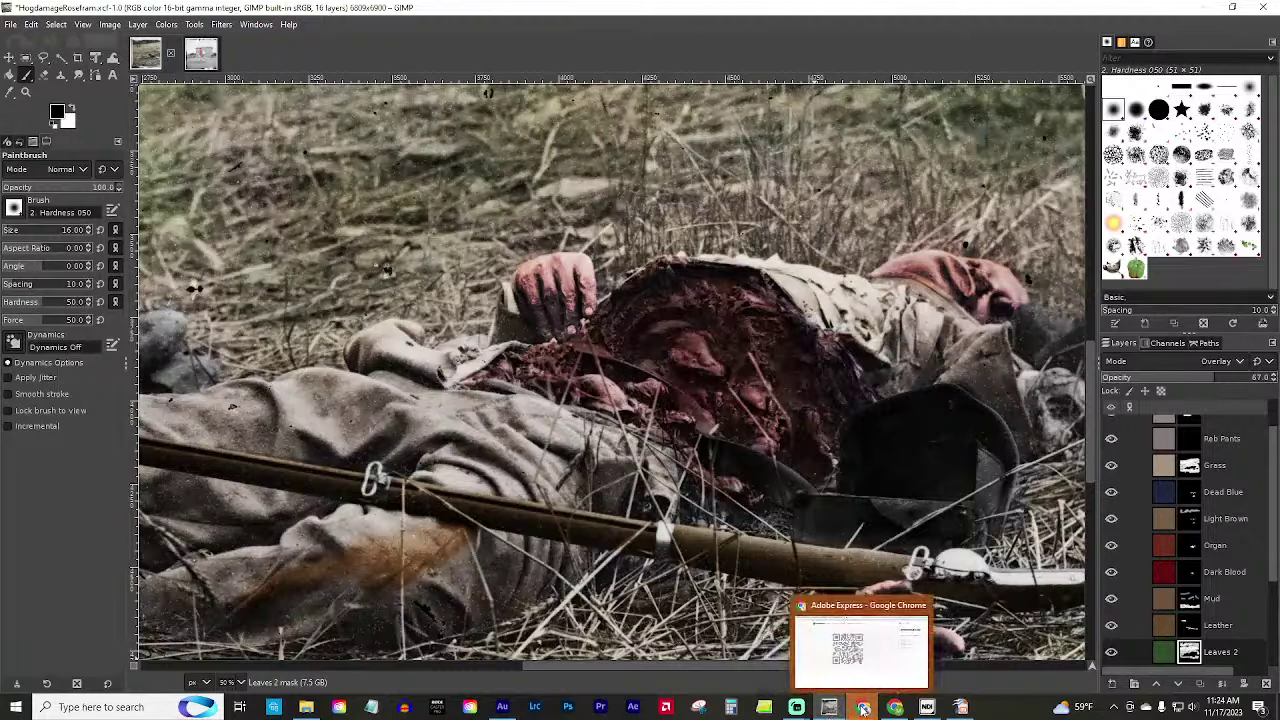
Go back in Chrome's Library of Congress tab to the full search results list.
click(863, 709)
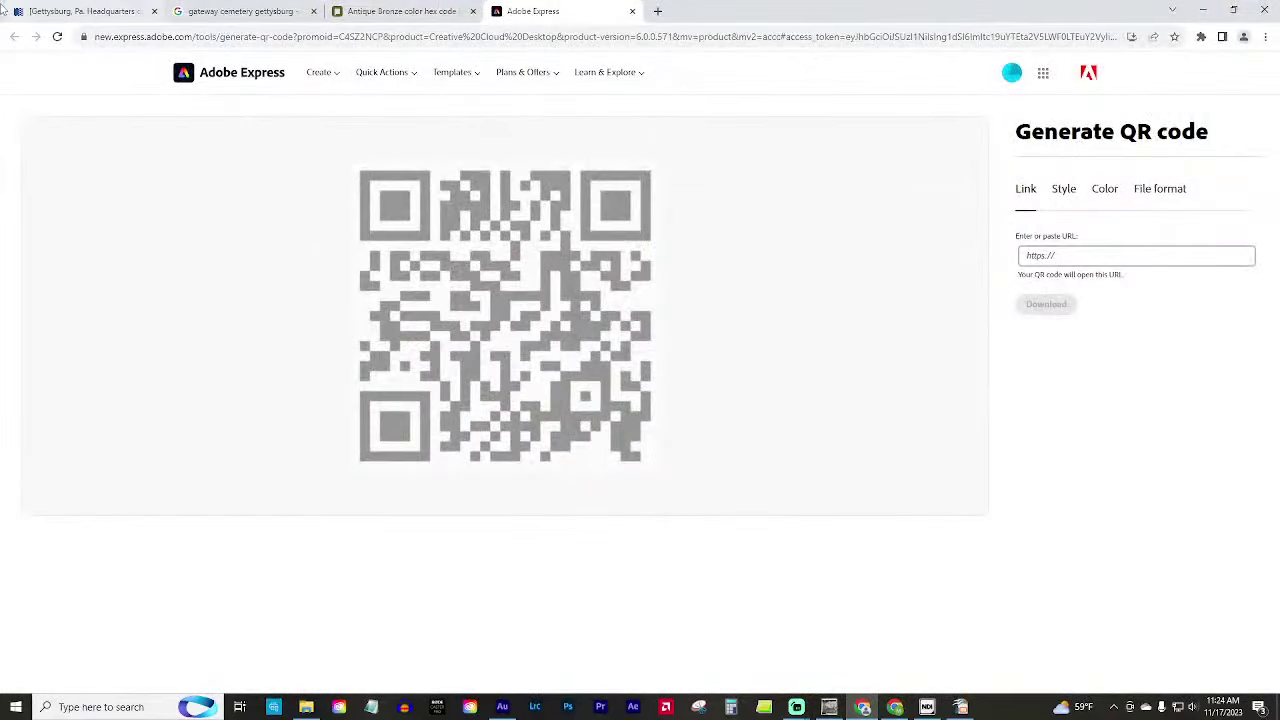
click(30, 11)
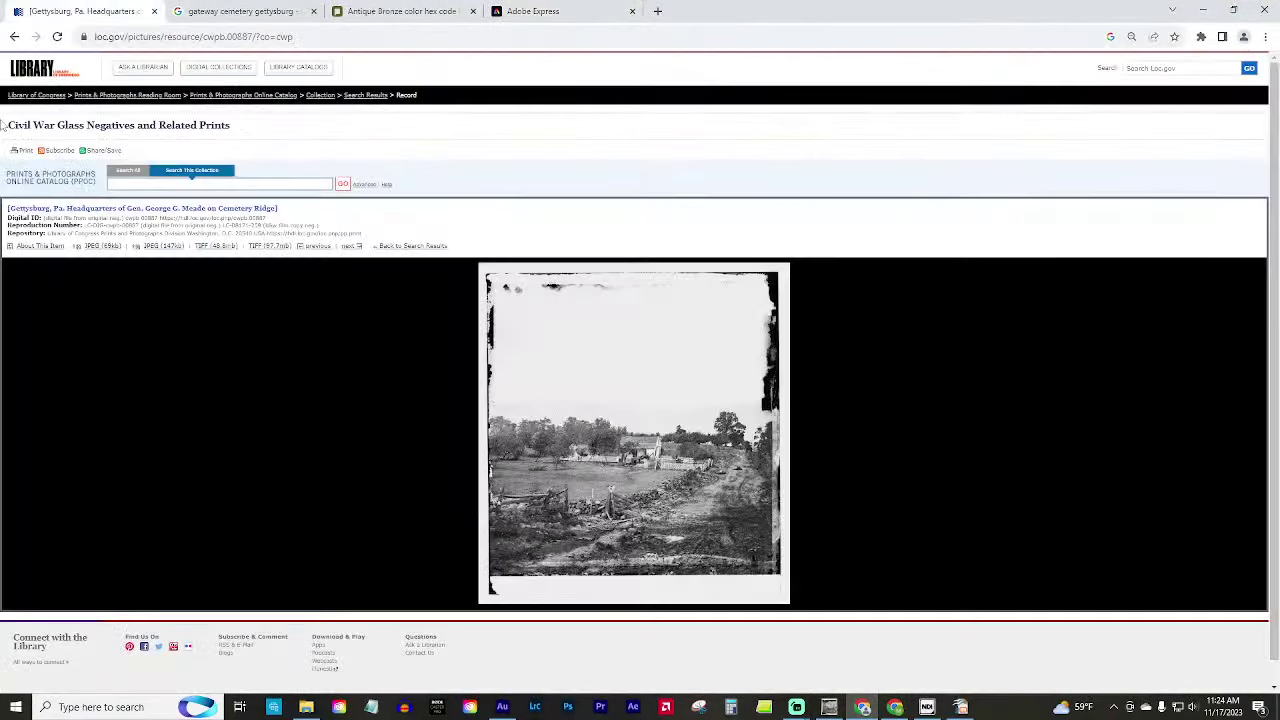
click(13, 37)
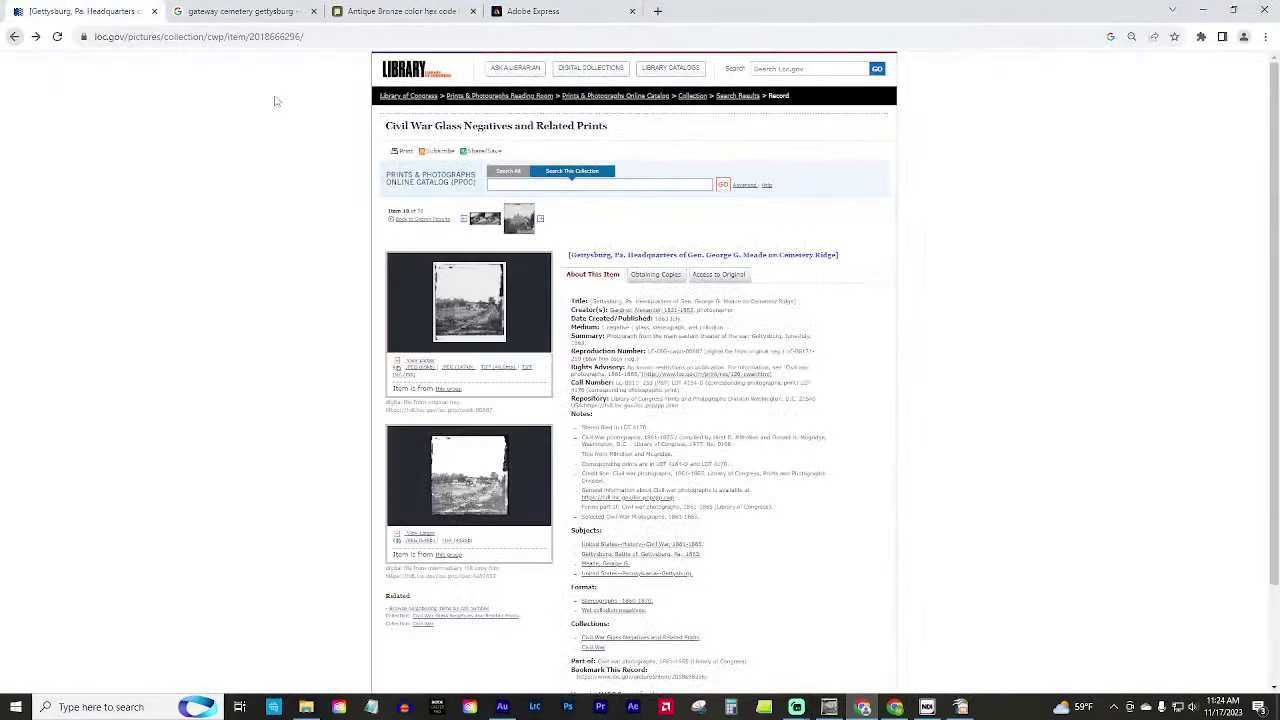
click(13, 37)
key(alt+Left)
scroll(630, 360, down, 10)
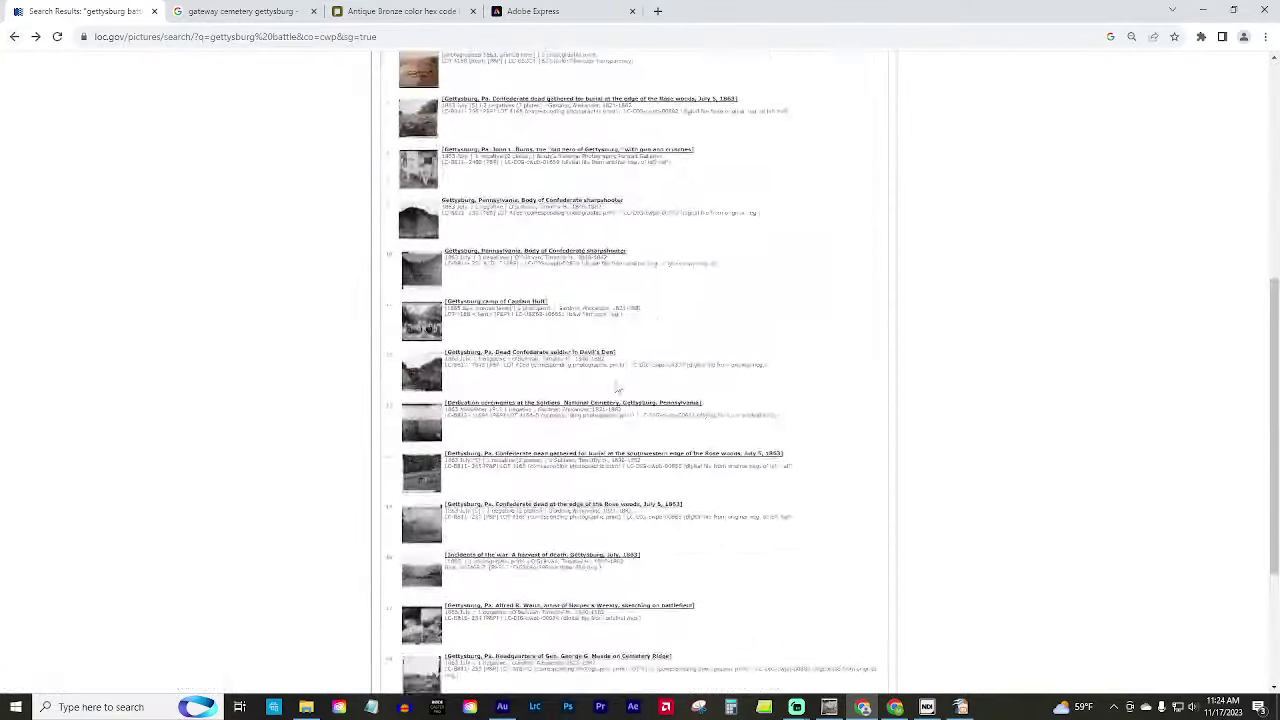
scroll(618, 390, down, 3)
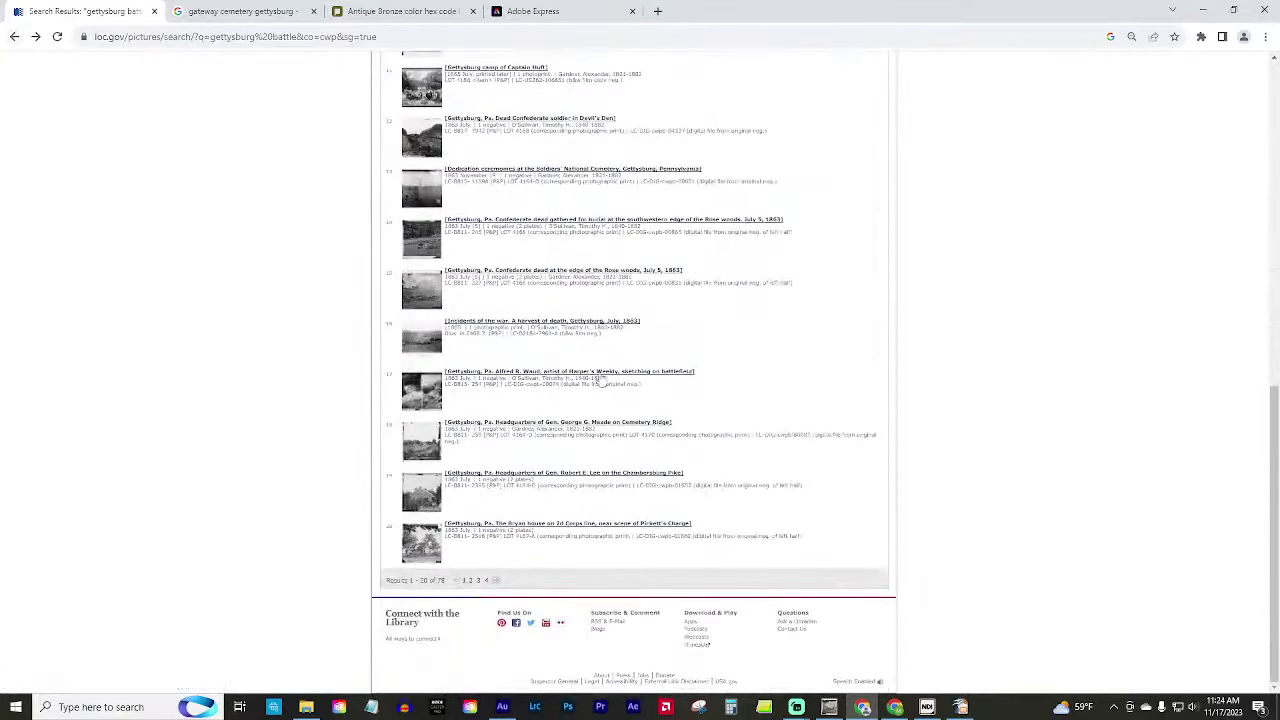
Move to page 2 of the search results and scroll through it.
click(497, 581)
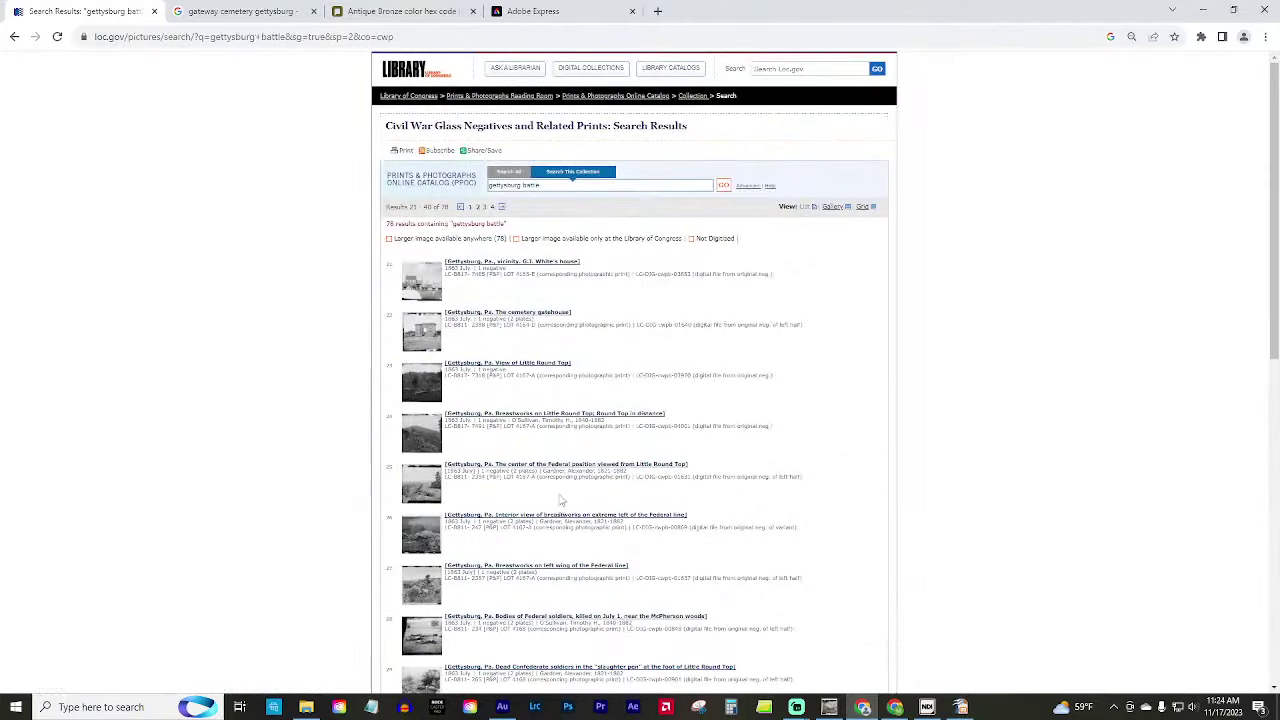
scroll(575, 472, down, 2)
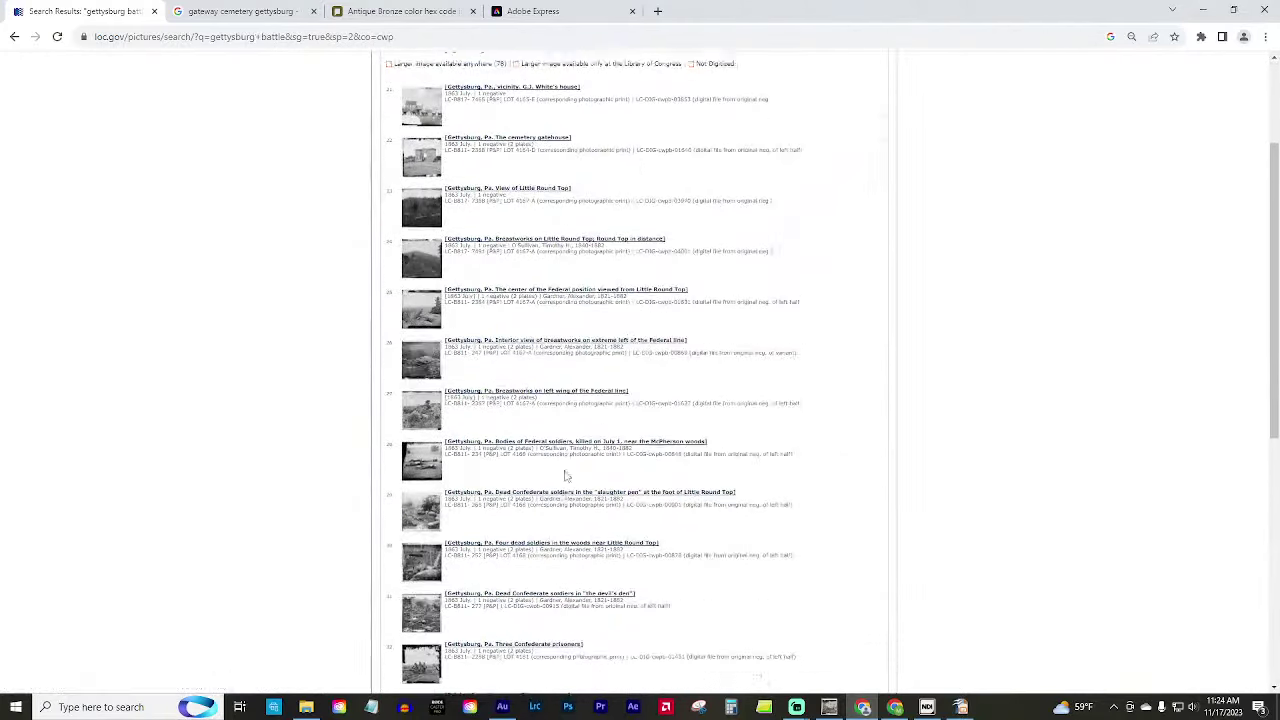
scroll(565, 478, down, 2)
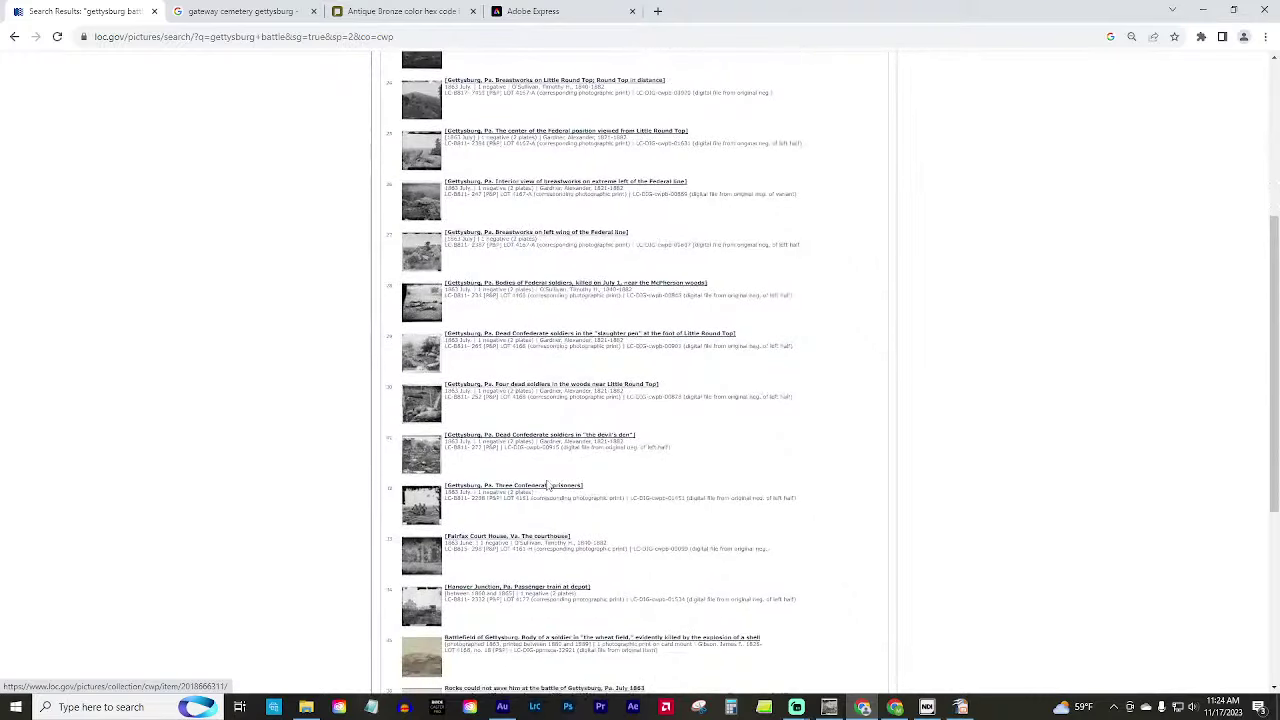
scroll(545, 488, down, 3)
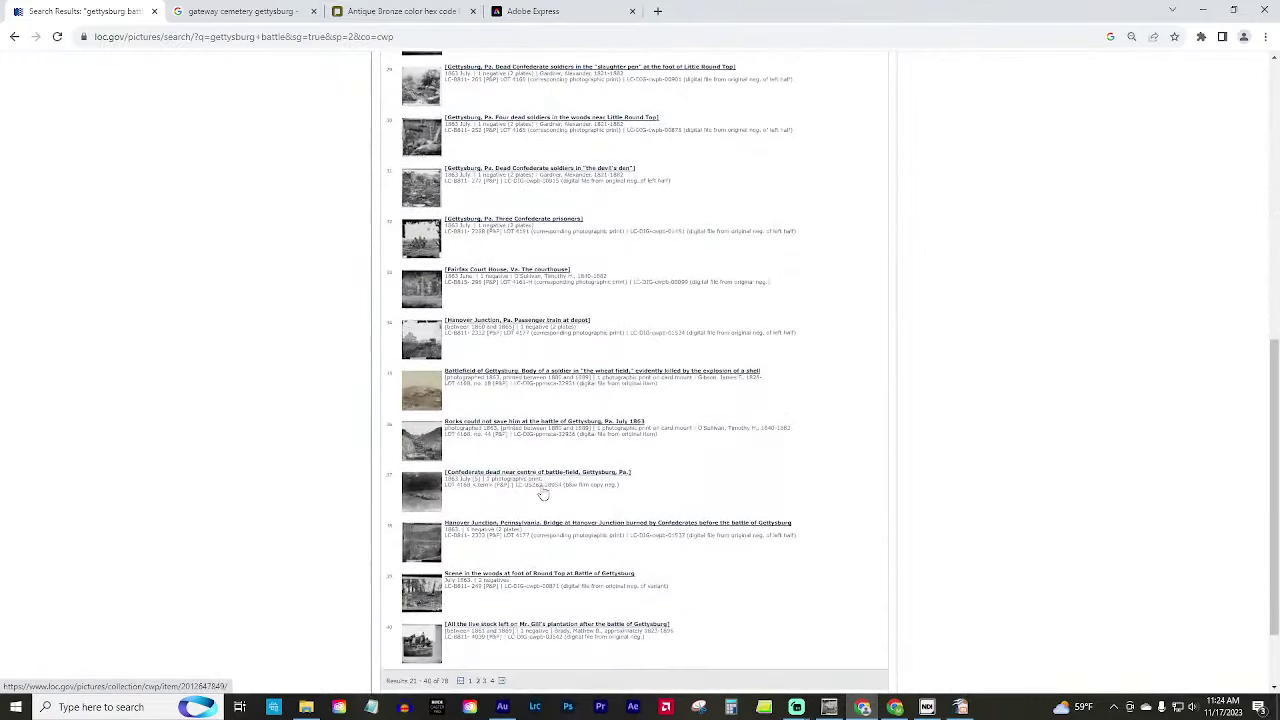
scroll(543, 486, down, 1)
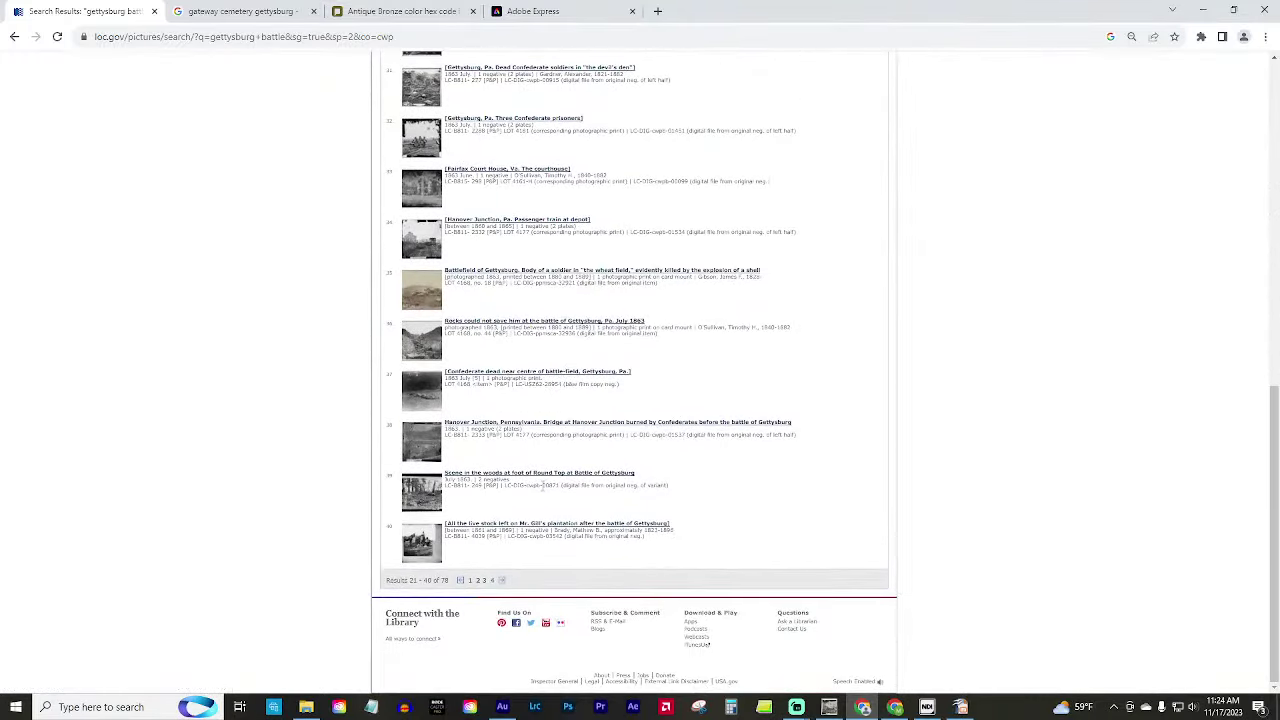
On page 3, open result 58, the Round Top shelled Confederate soldiers photo, and its image page.
click(503, 582)
scroll(560, 480, down, 5)
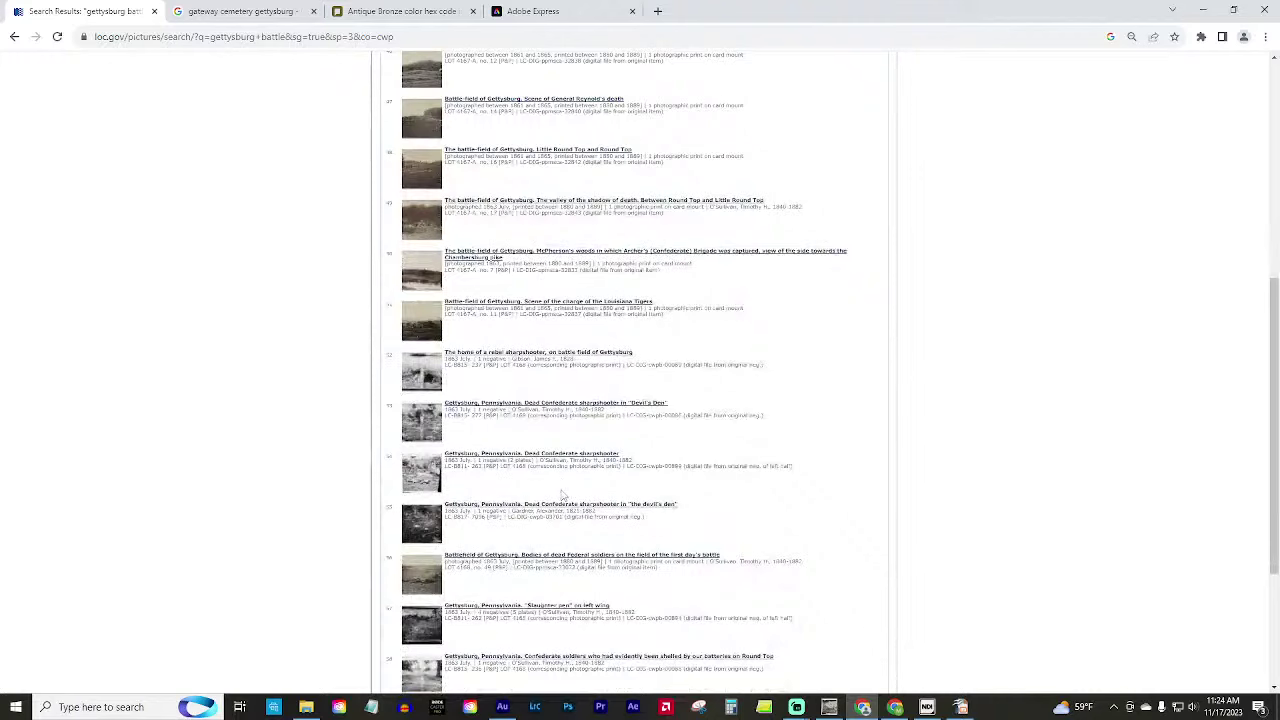
scroll(563, 494, down, 2)
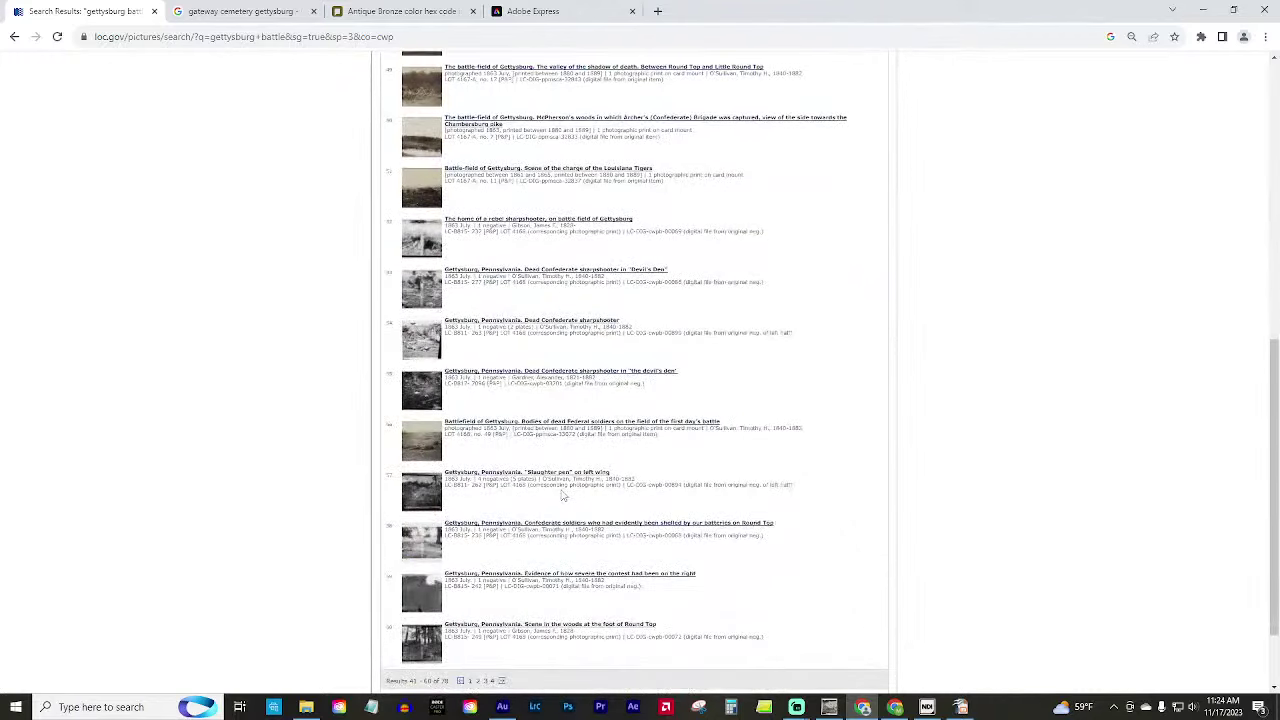
click(418, 545)
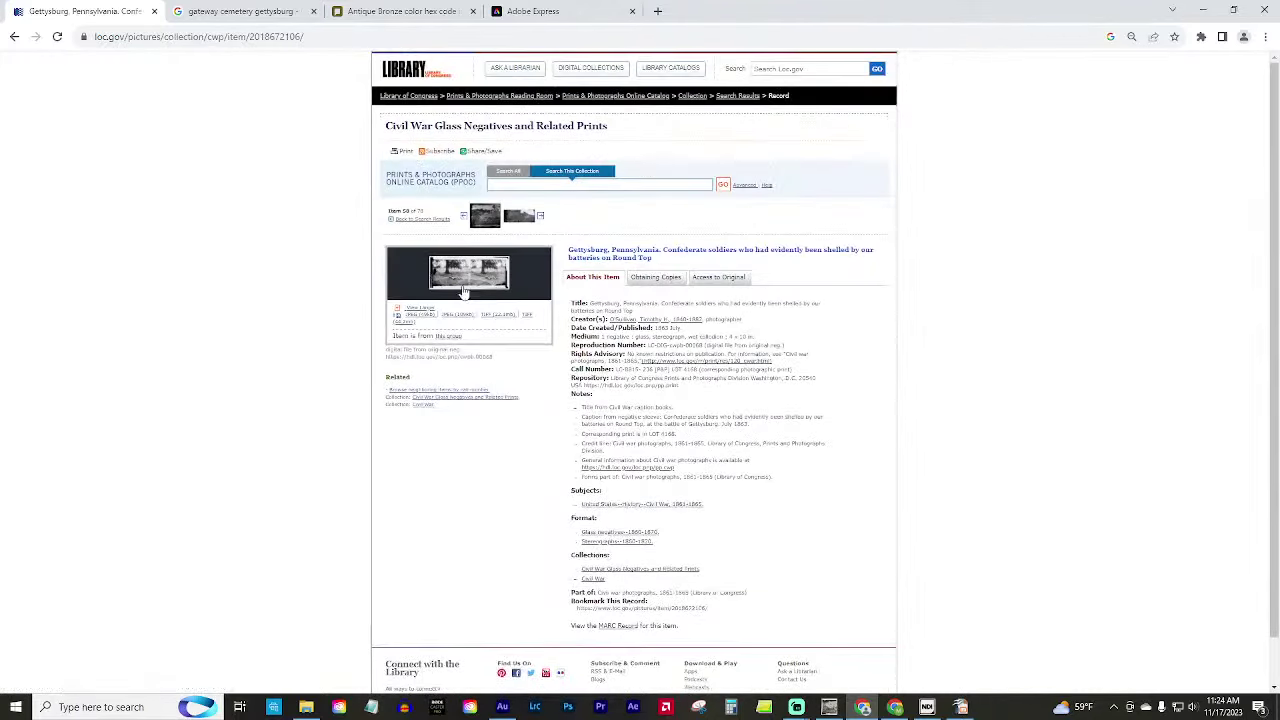
click(489, 279)
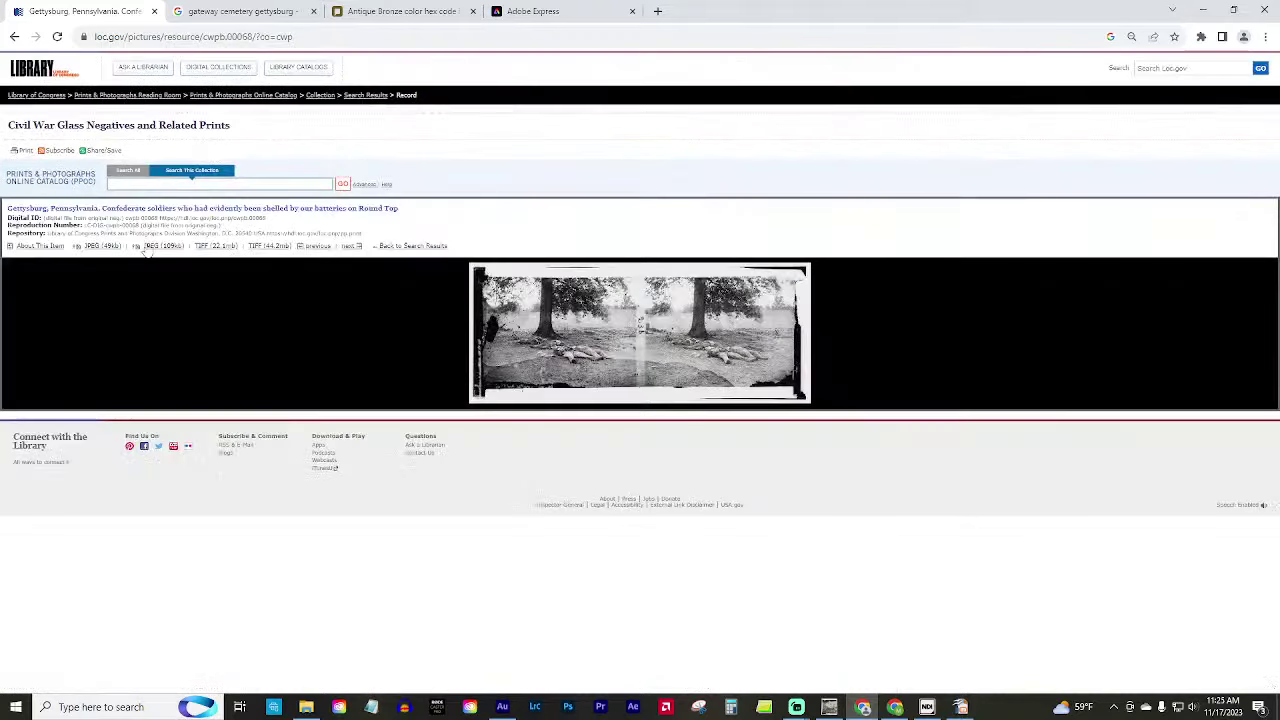
click(166, 249)
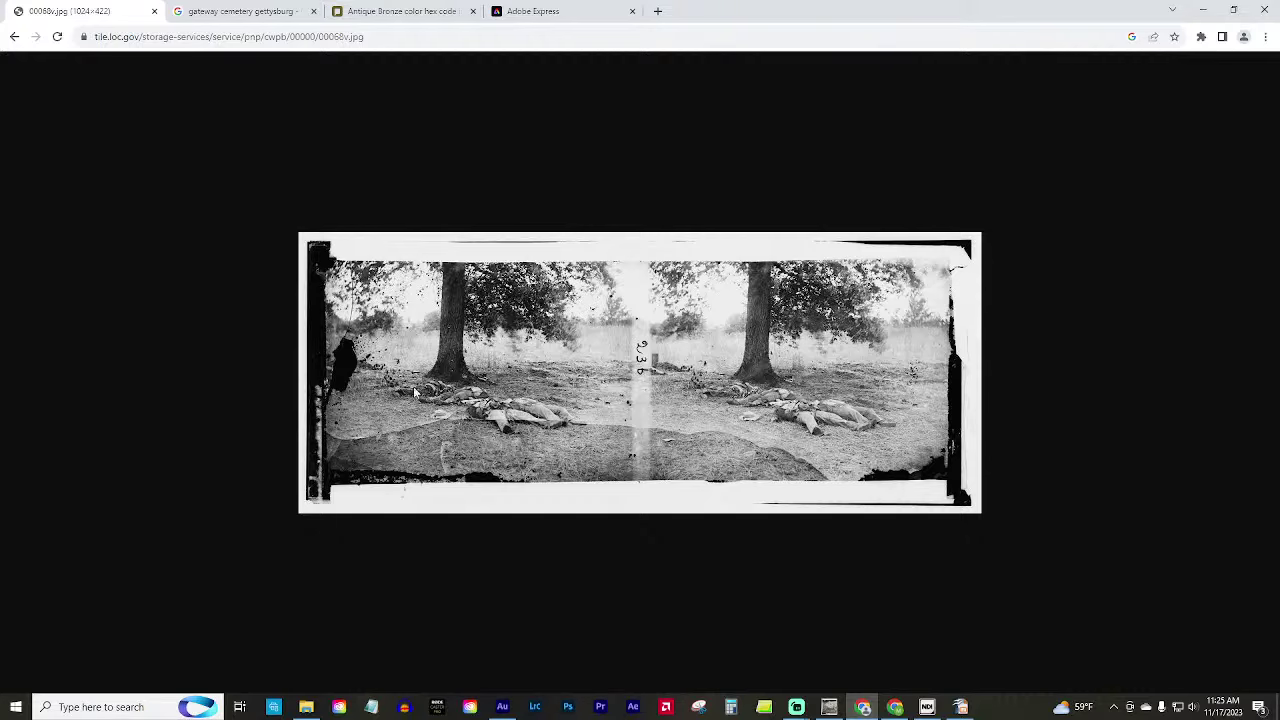
ctrl+scroll(420, 393, up, 6)
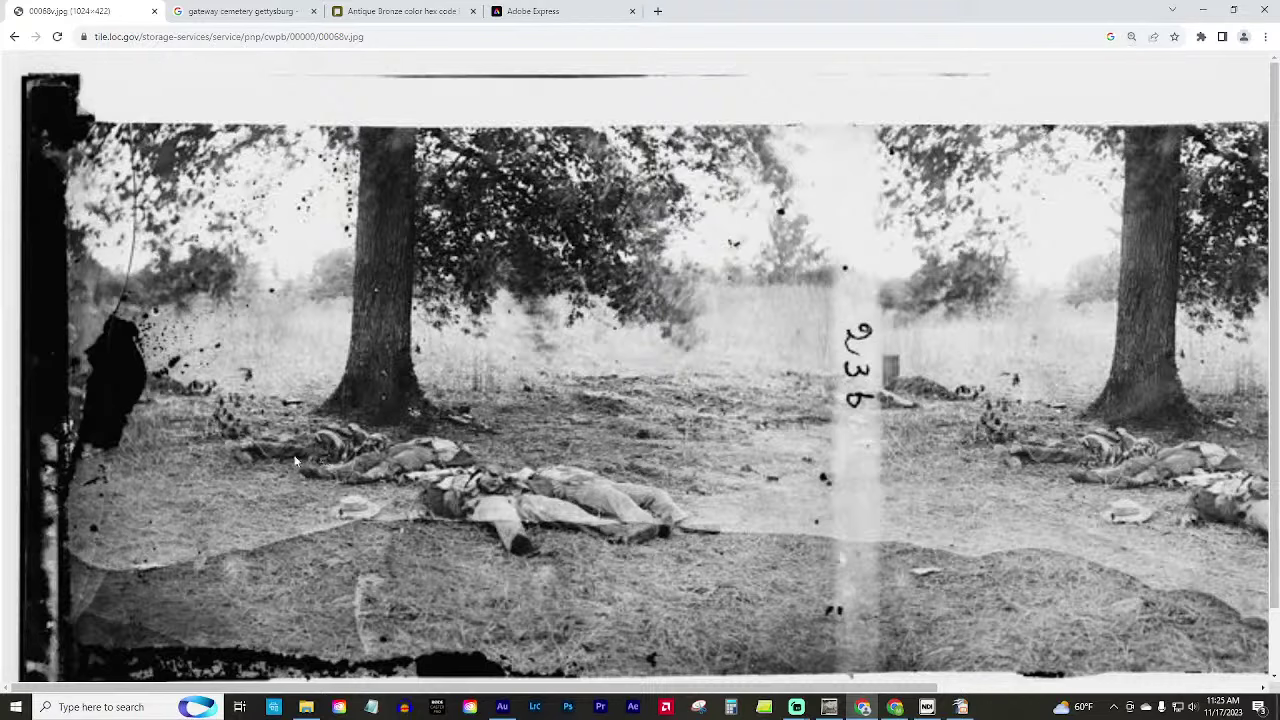
ctrl+scroll(796, 392, down, 5)
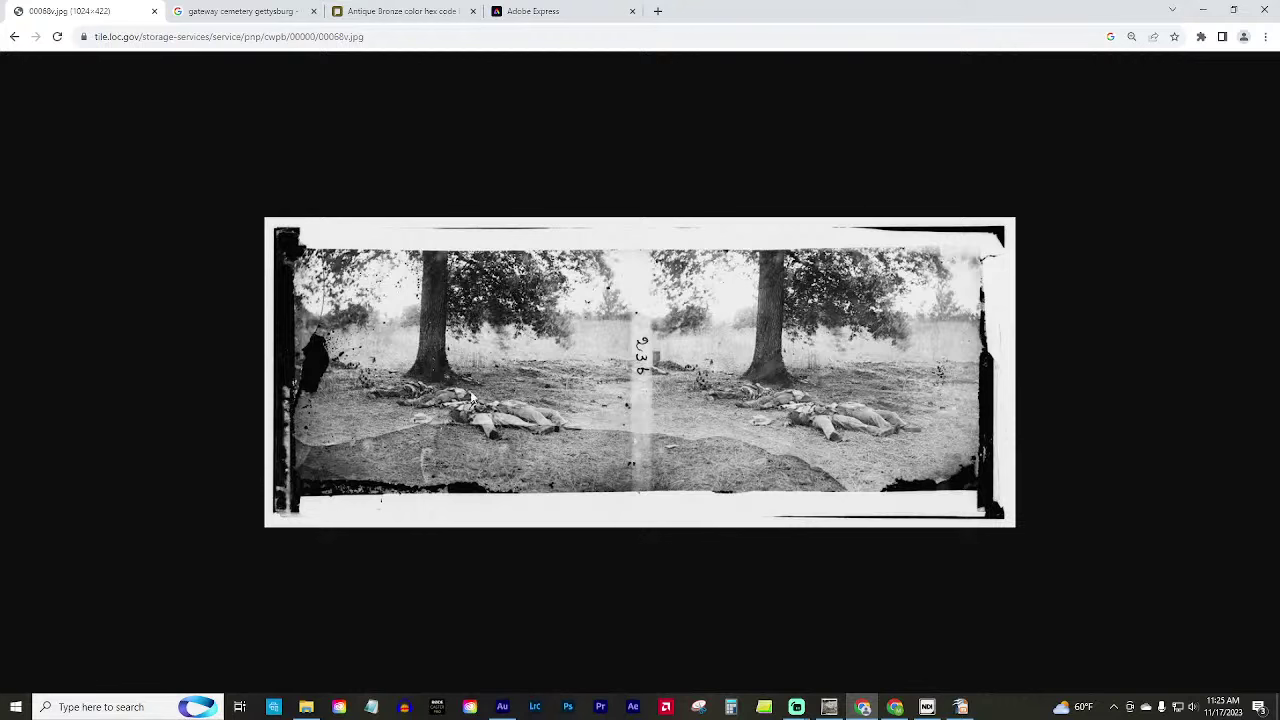
key(ctrl+minus)
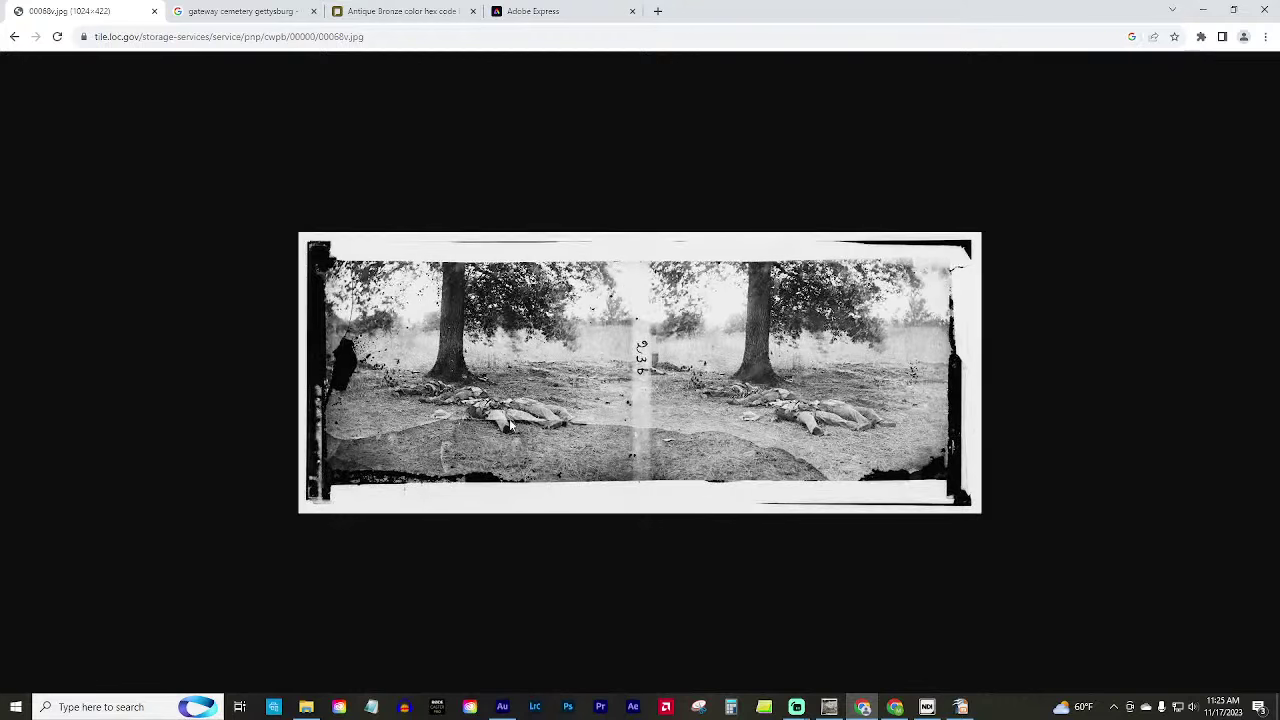
click(14, 36)
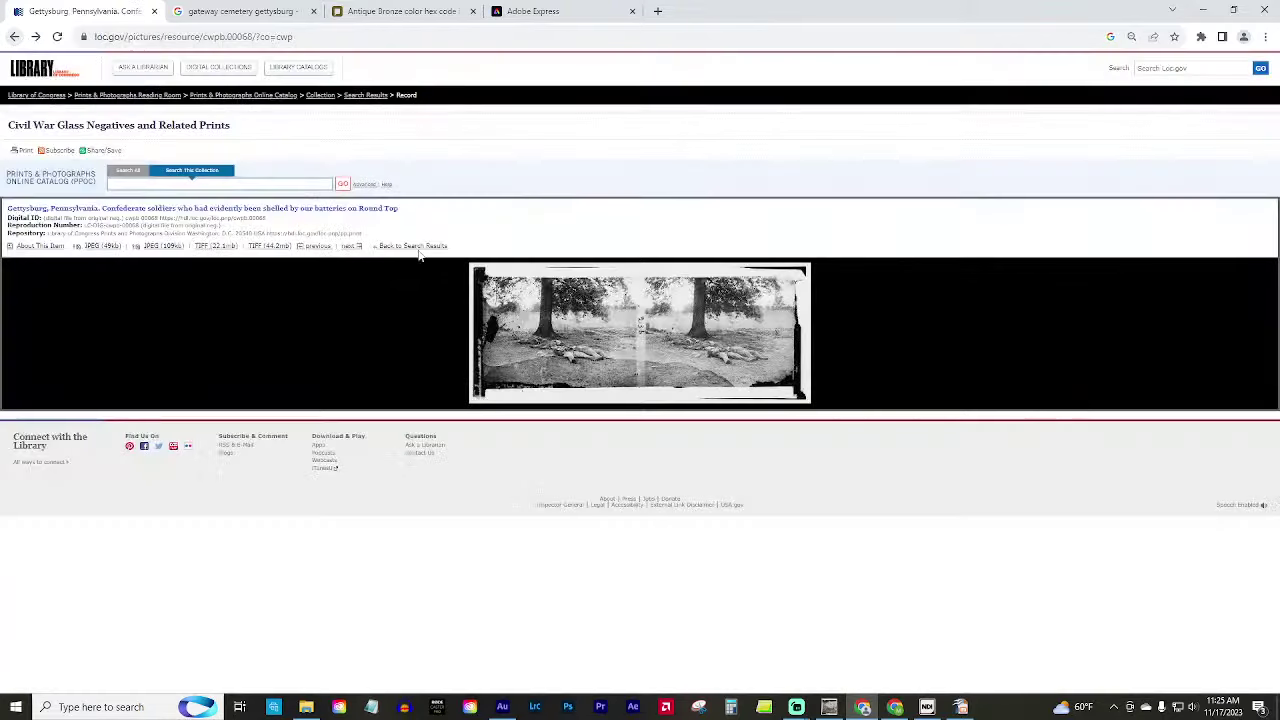
Download the 44.2 MB TIFF of the Round Top photo and switch back to GIMP.
click(270, 247)
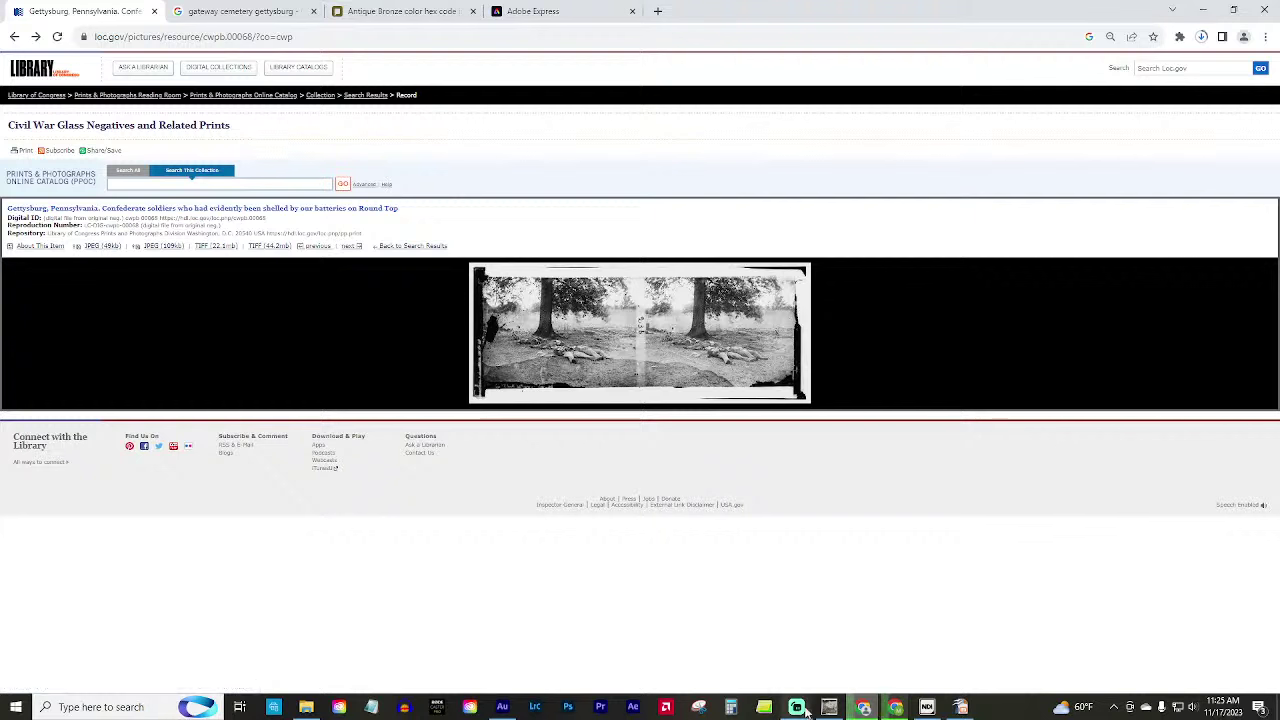
mouse_move(834, 710)
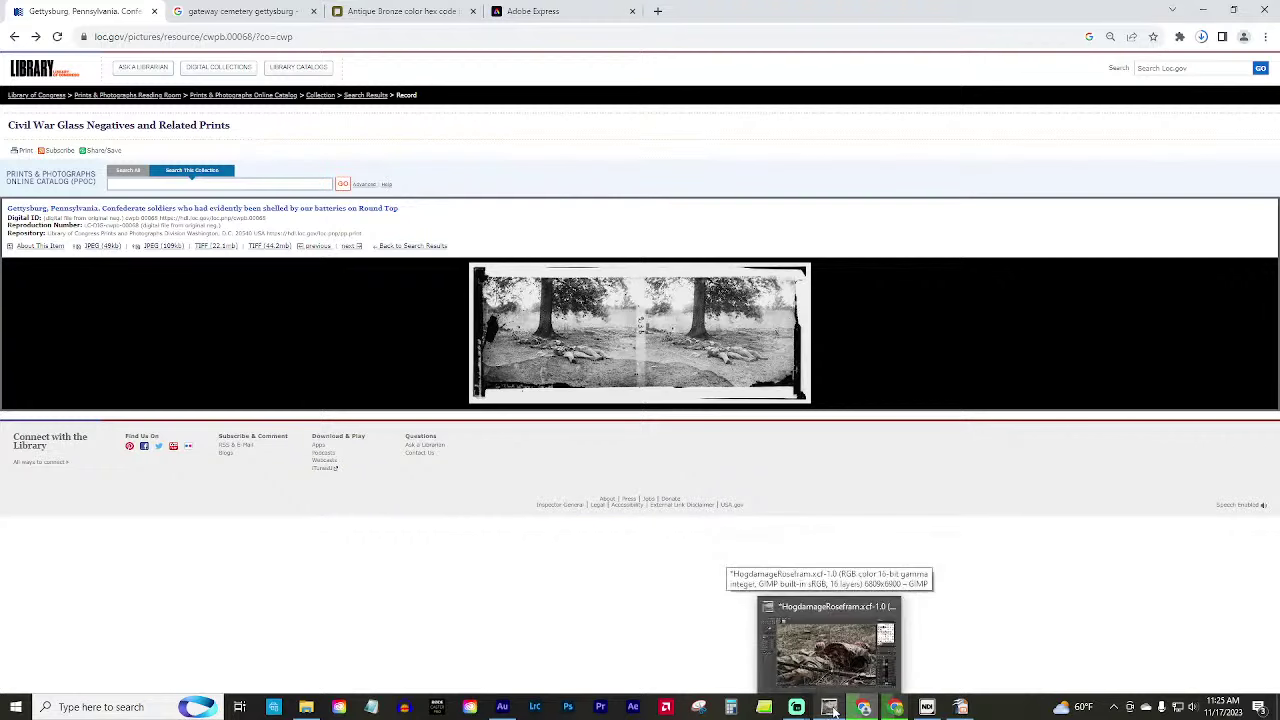
click(834, 710)
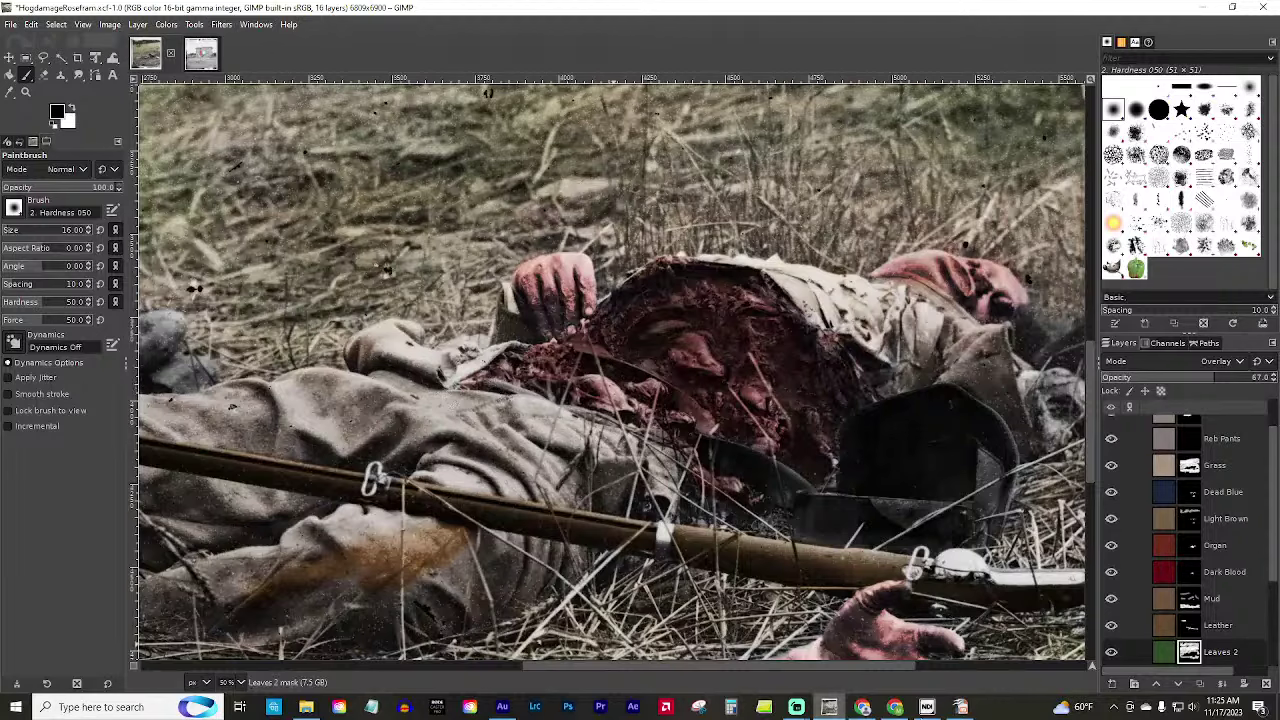
drag(560, 668, 405, 668)
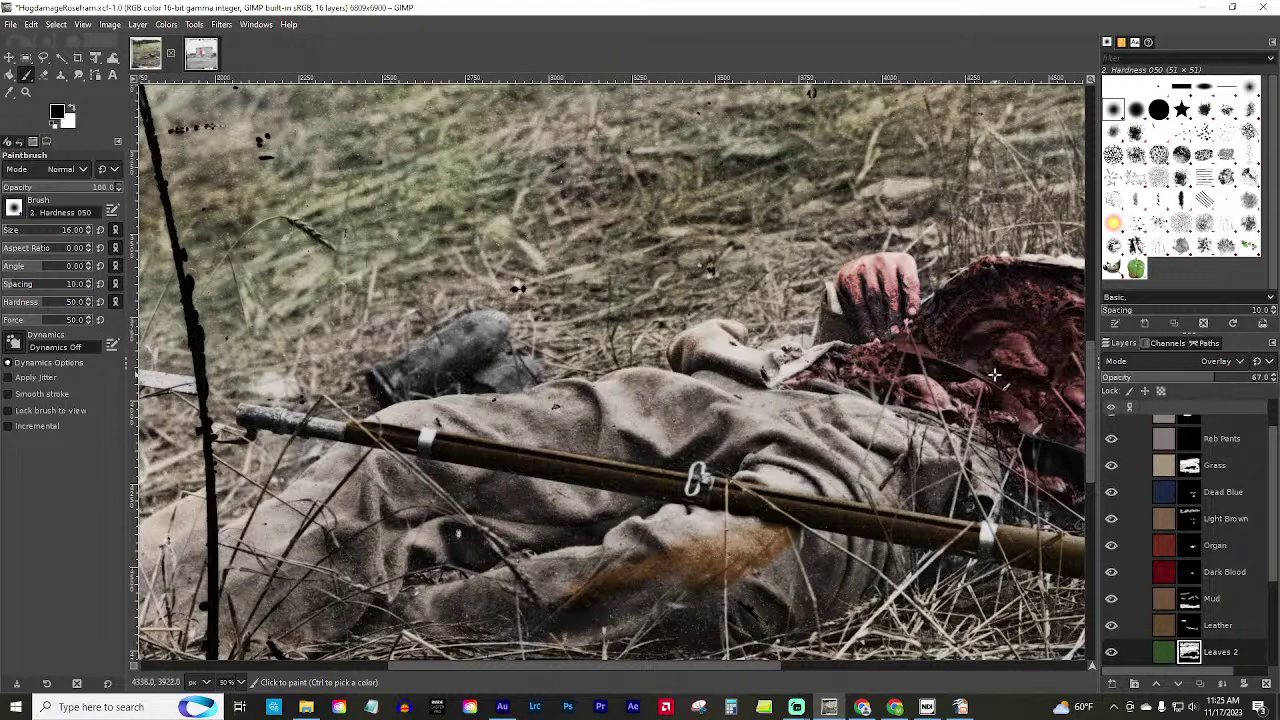
click(10, 24)
click(27, 80)
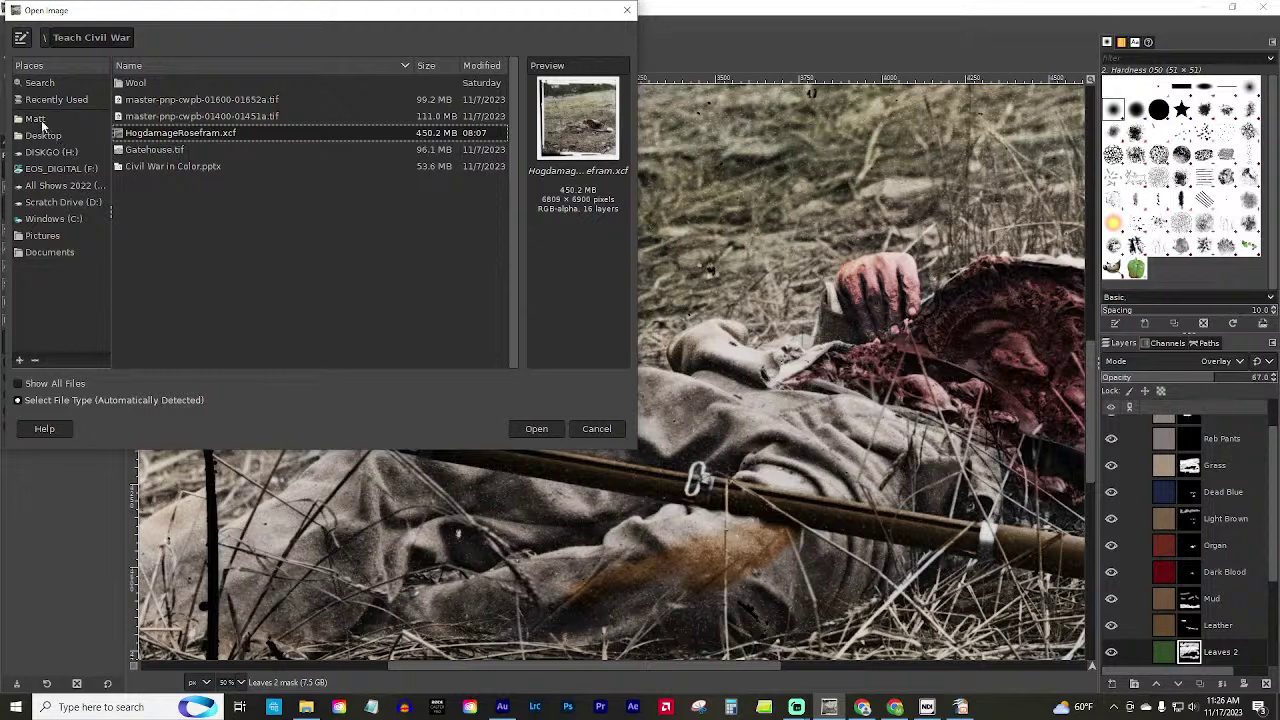
click(178, 119)
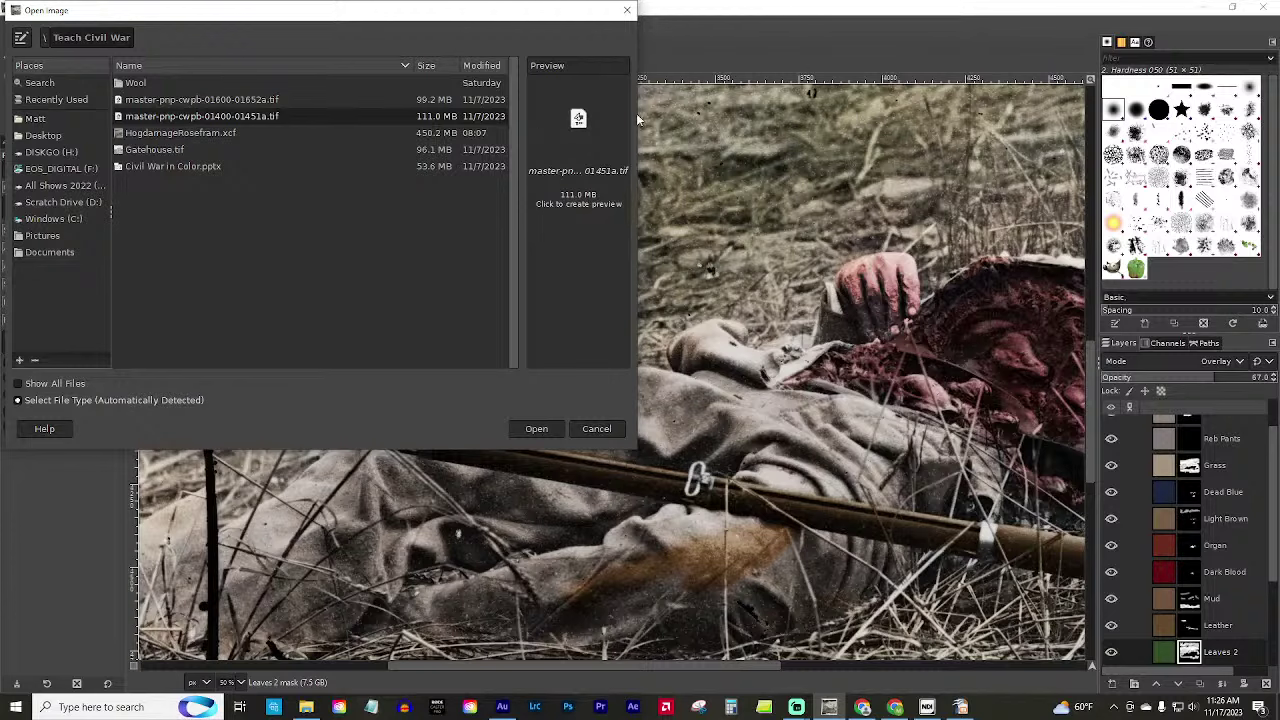
click(598, 118)
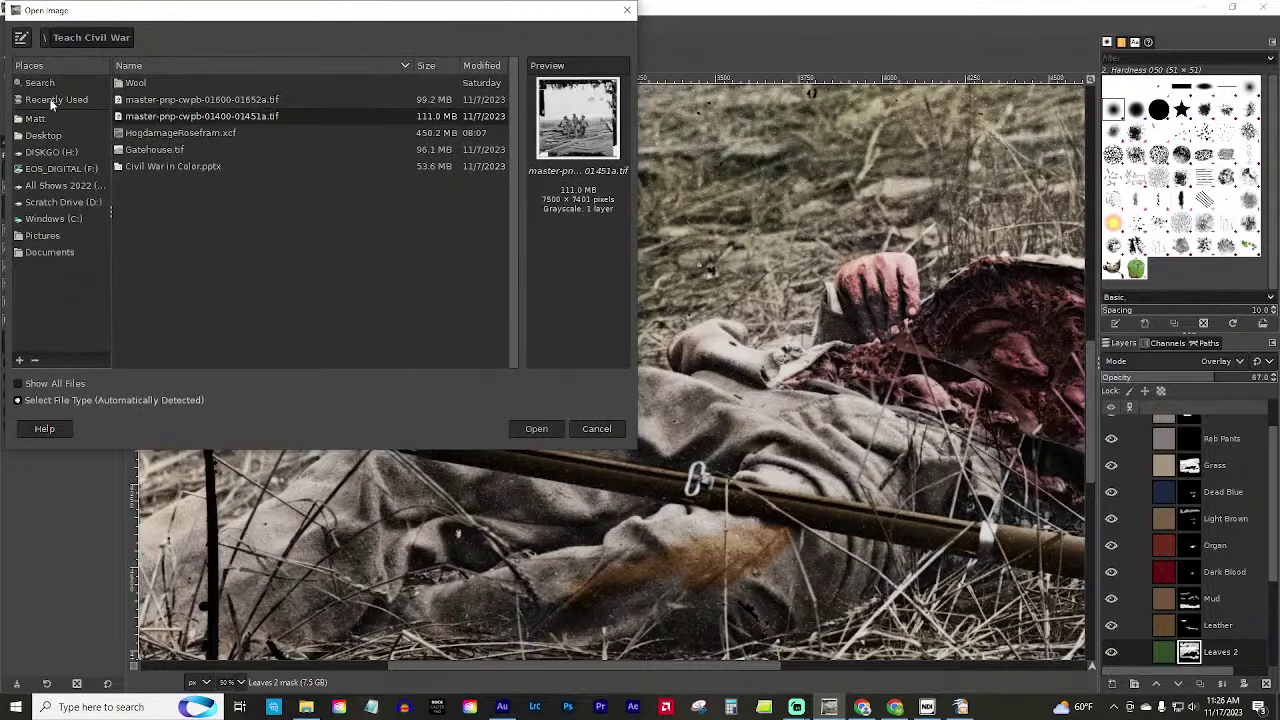
Browse from the C: drive through the home folder into Downloads, then cancel the dialog.
click(37, 218)
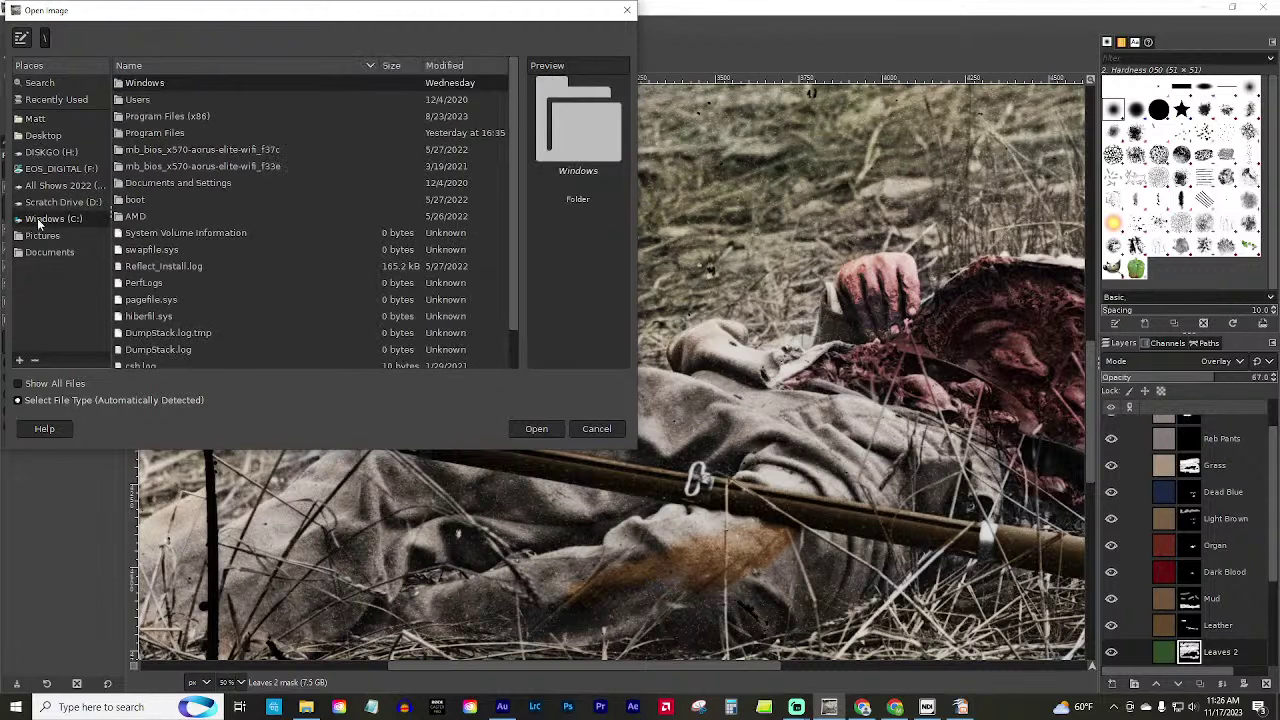
click(50, 118)
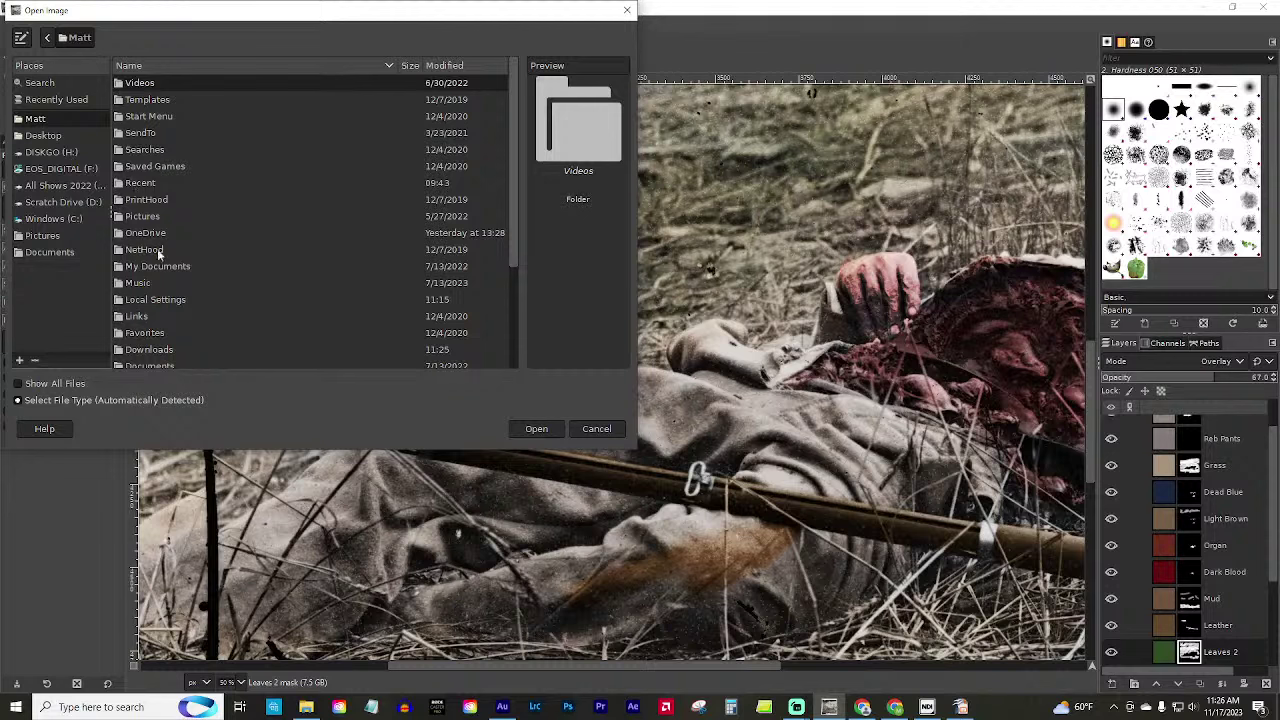
double_click(152, 350)
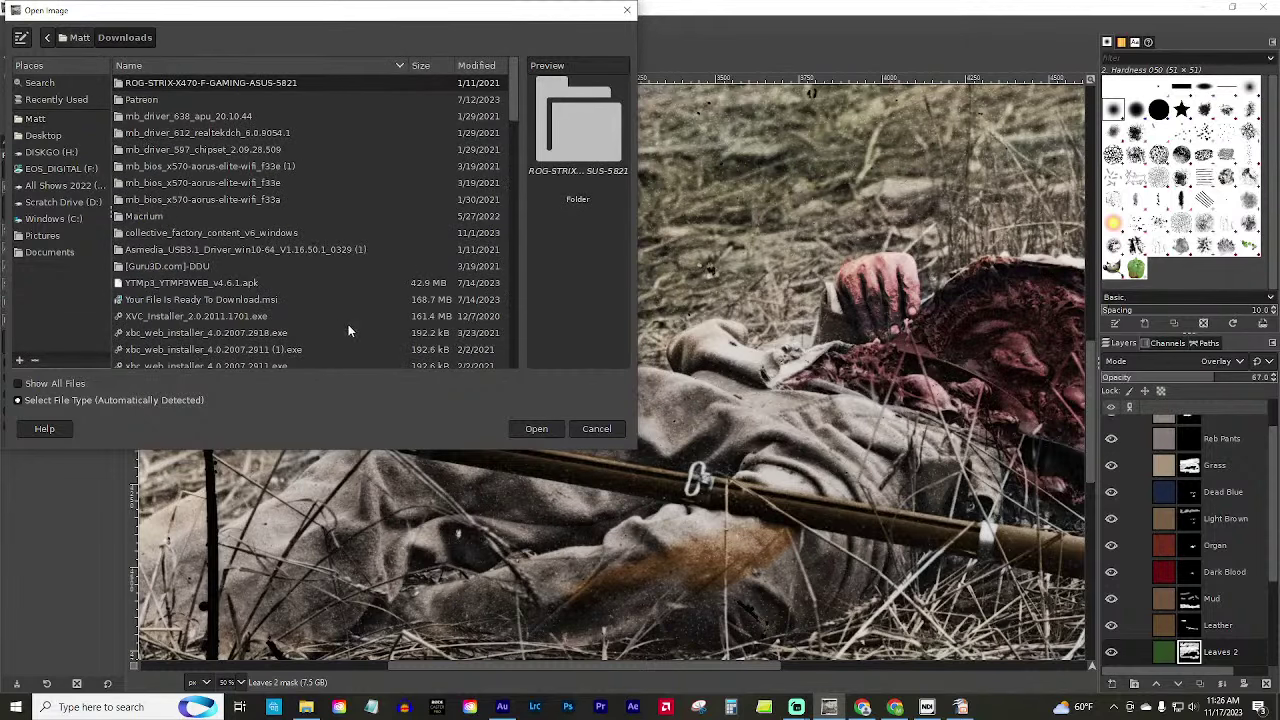
scroll(165, 308, down, 3)
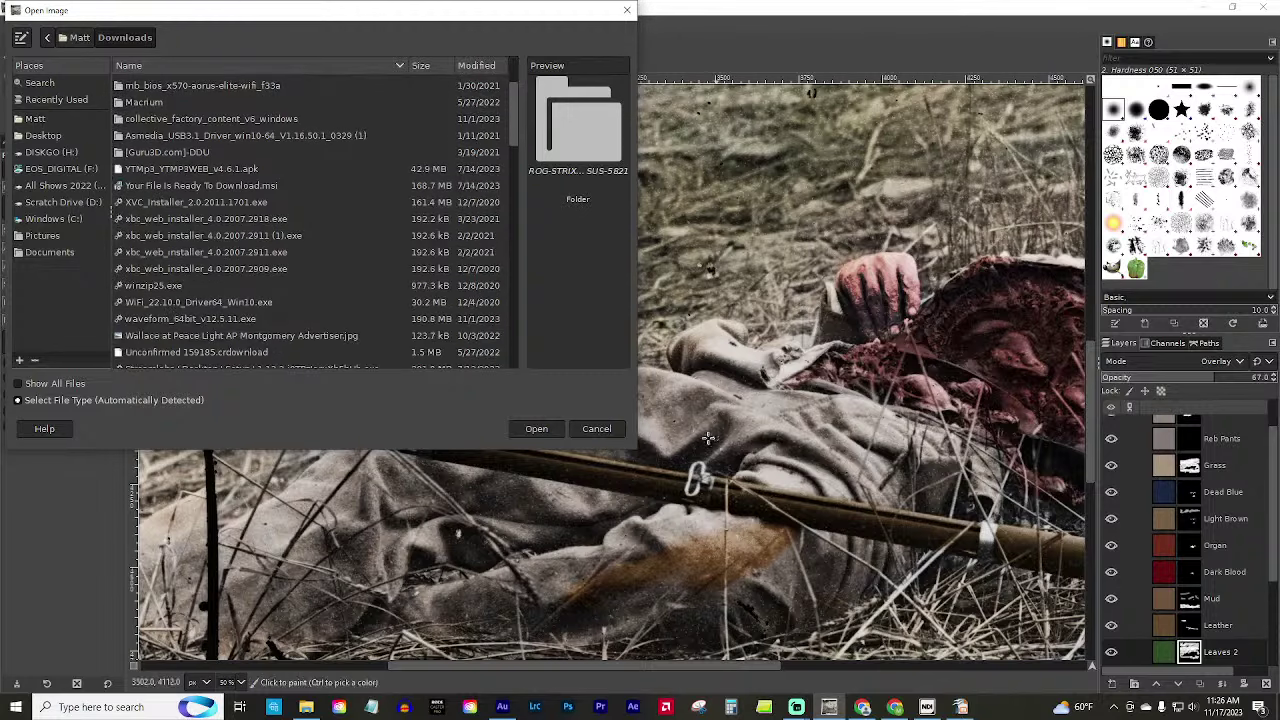
click(600, 429)
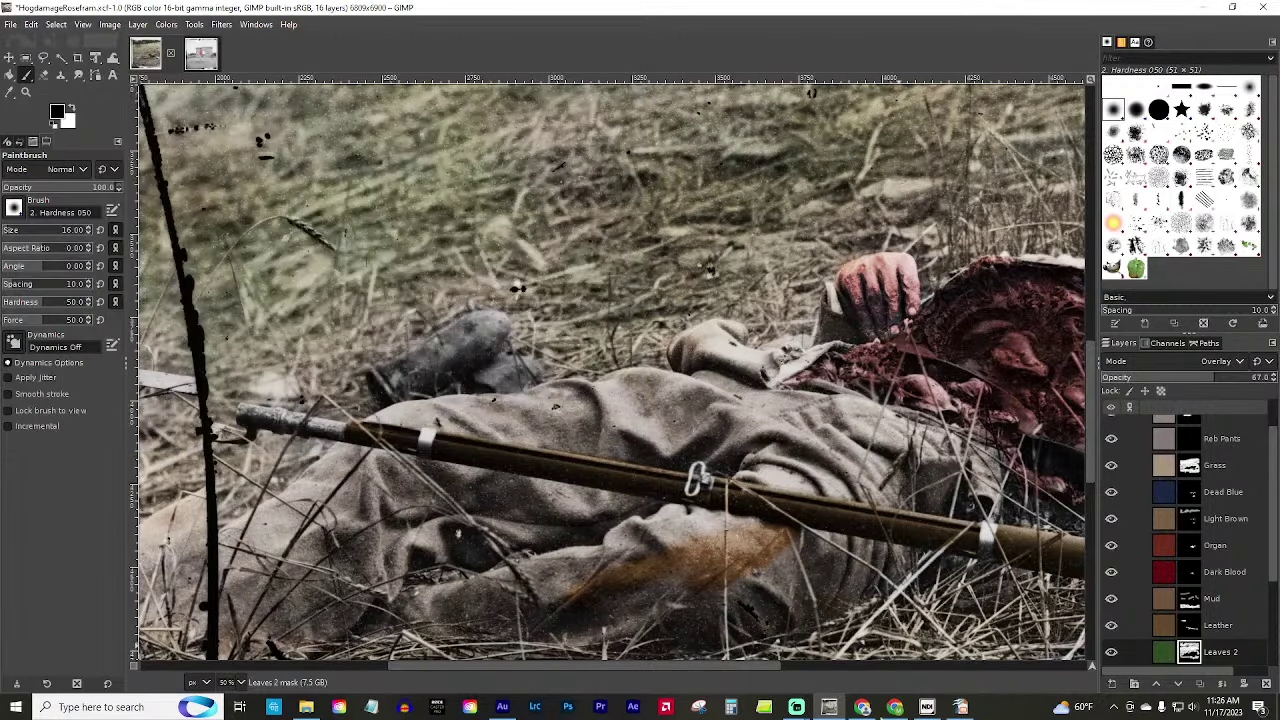
Reveal the downloaded TIF in File Explorer from Chrome's recent downloads list.
click(862, 707)
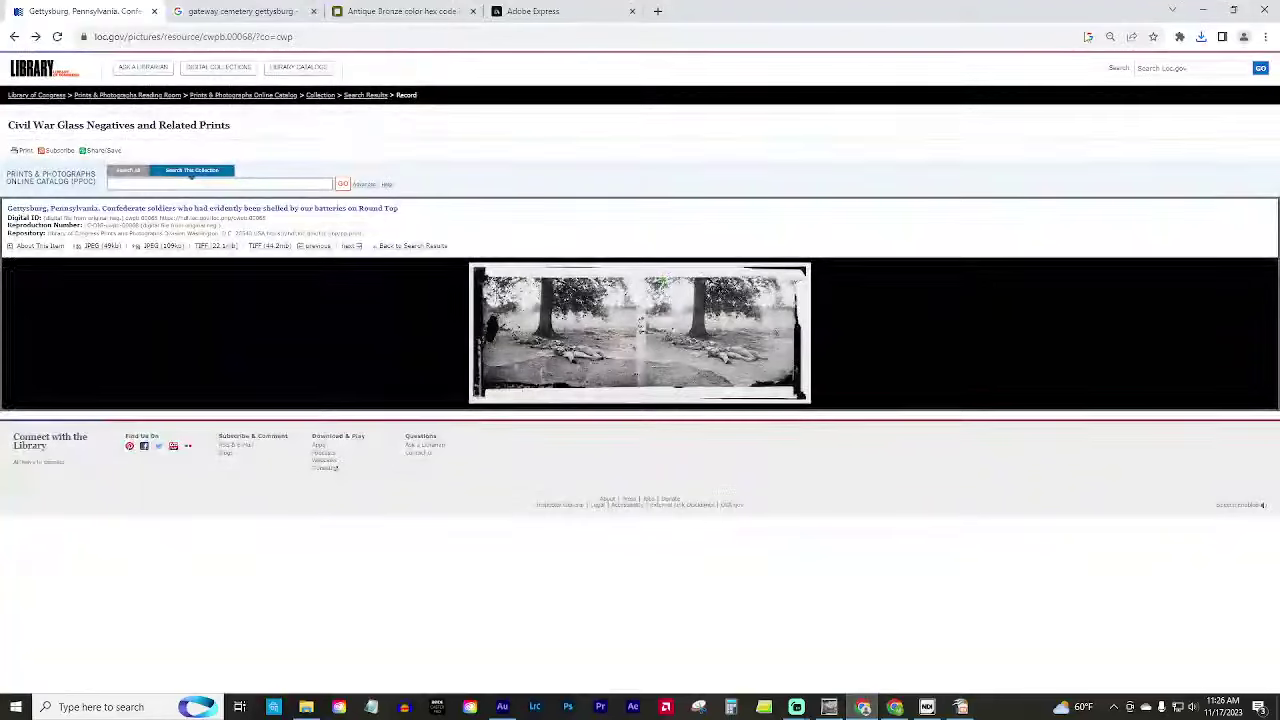
click(1201, 36)
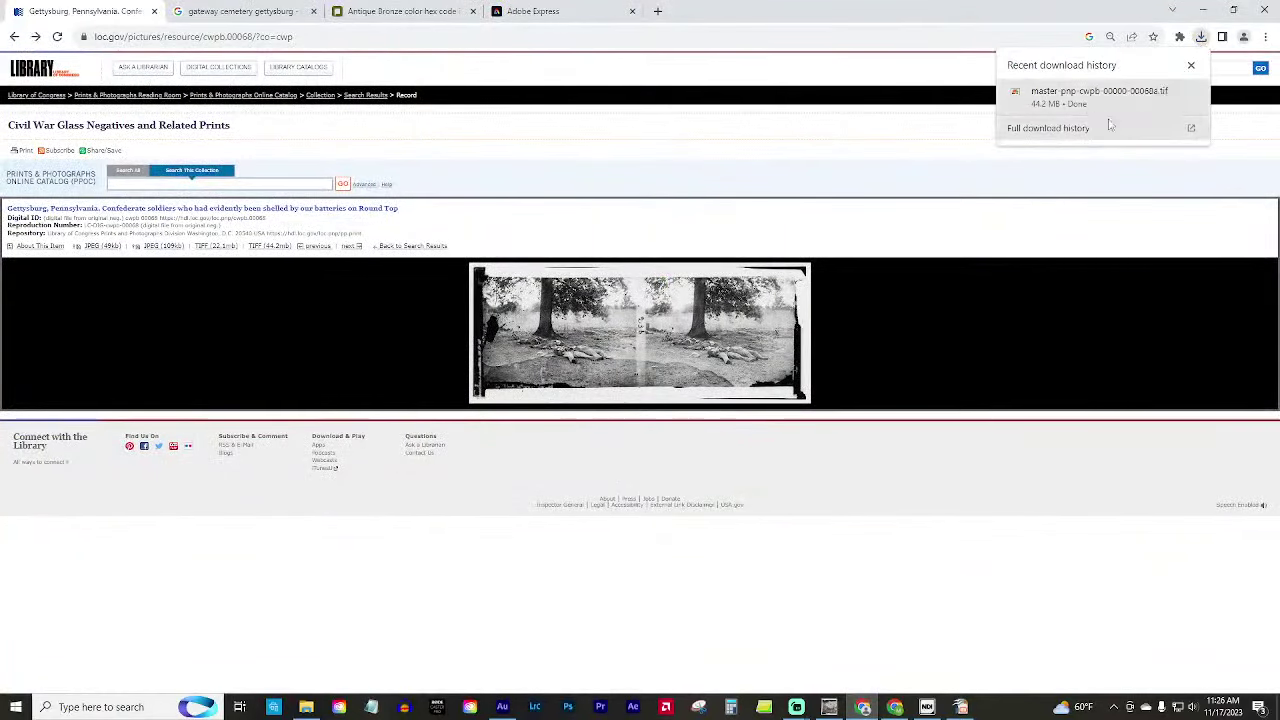
click(1176, 92)
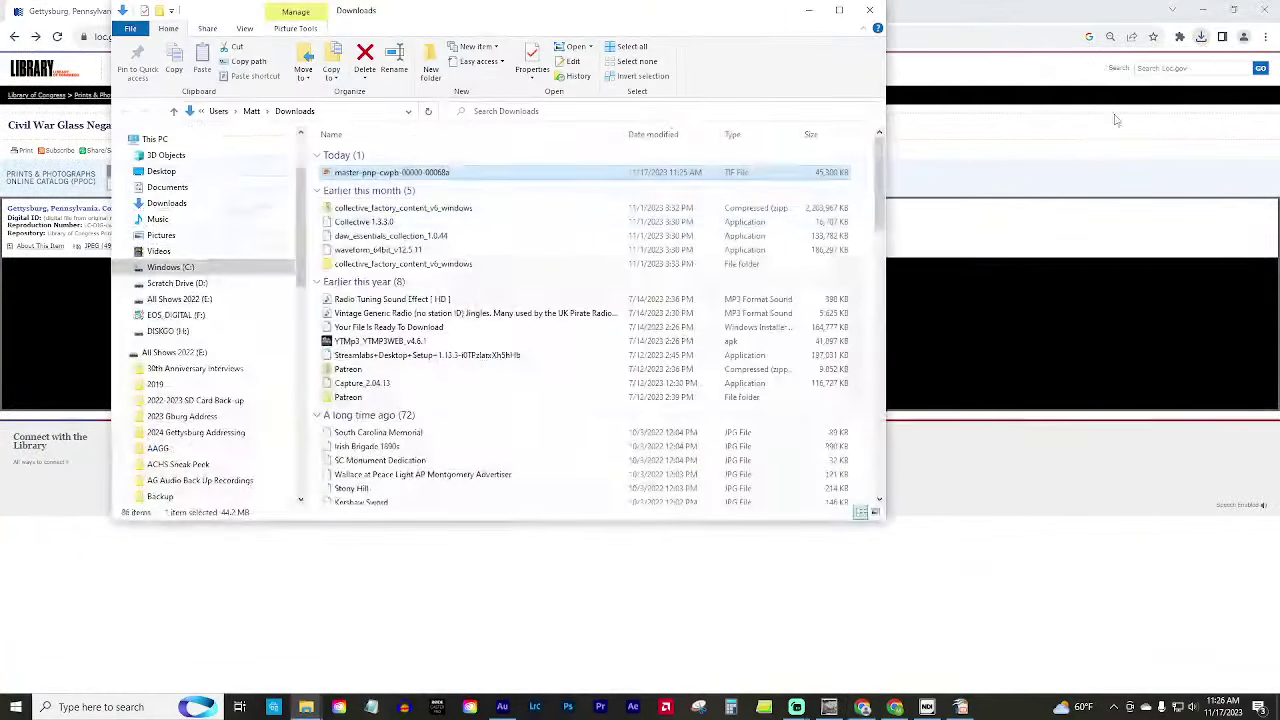
right_click(410, 176)
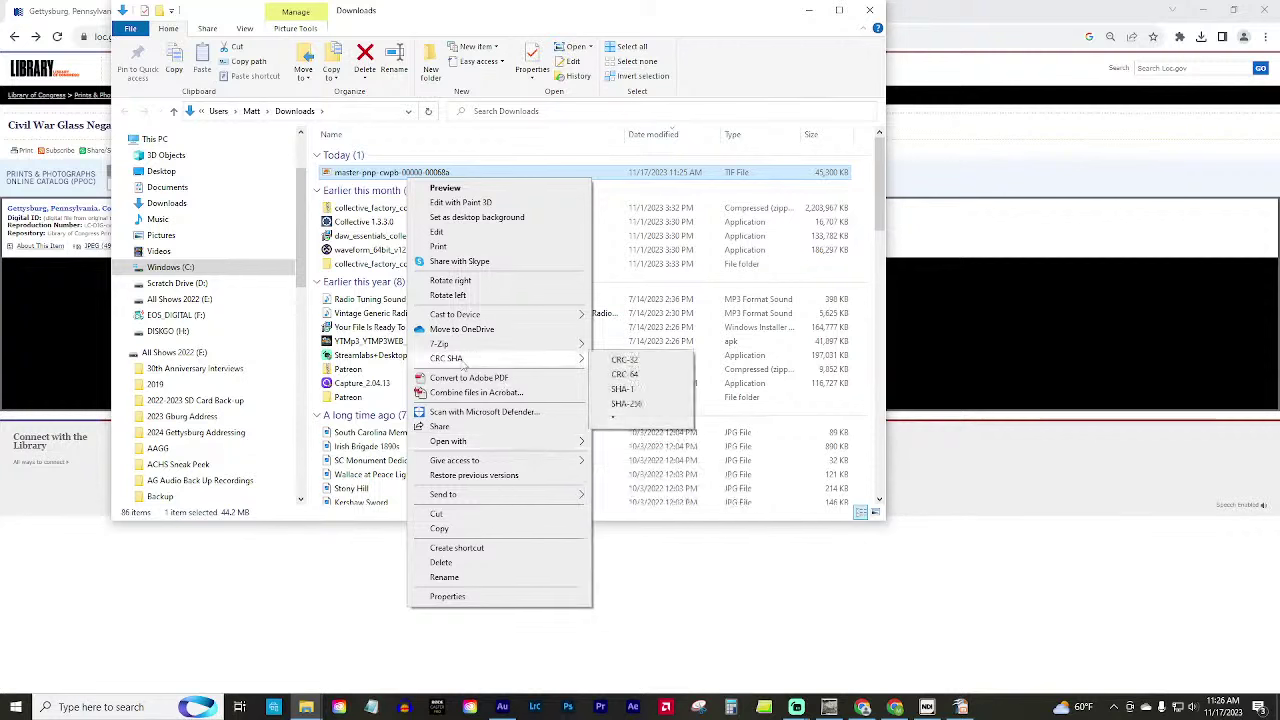
mouse_move(491, 459)
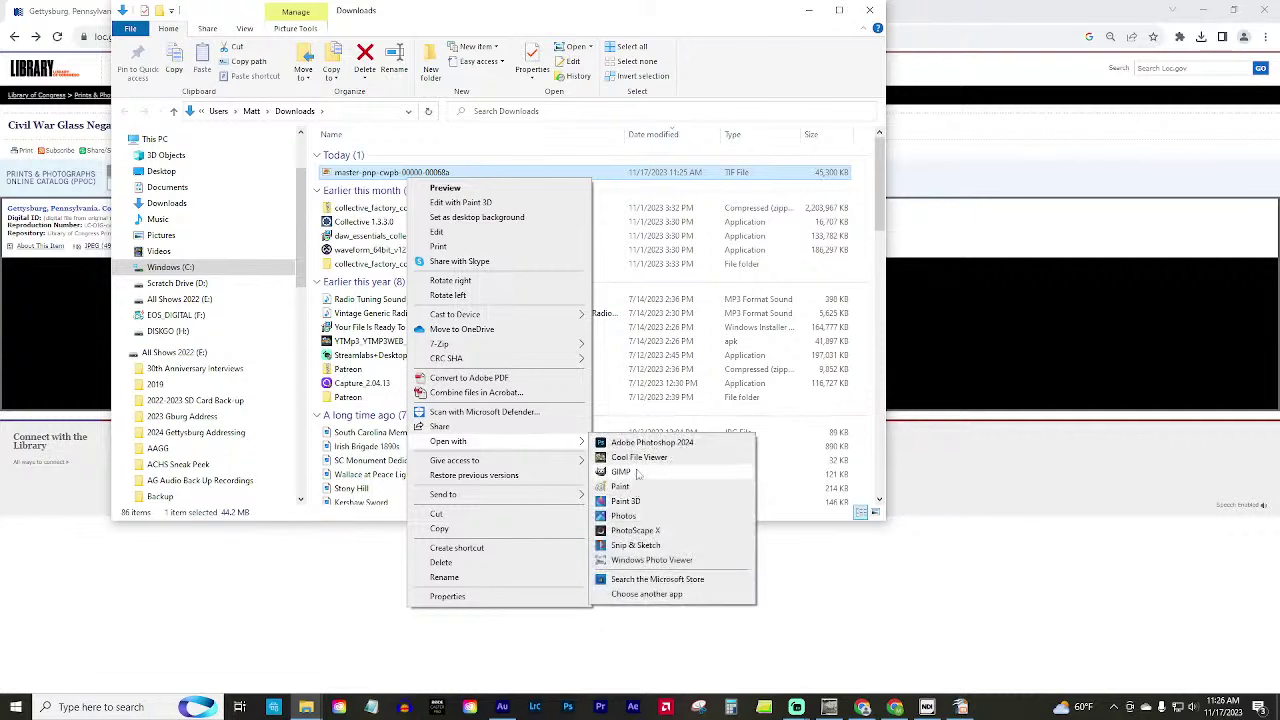
click(620, 471)
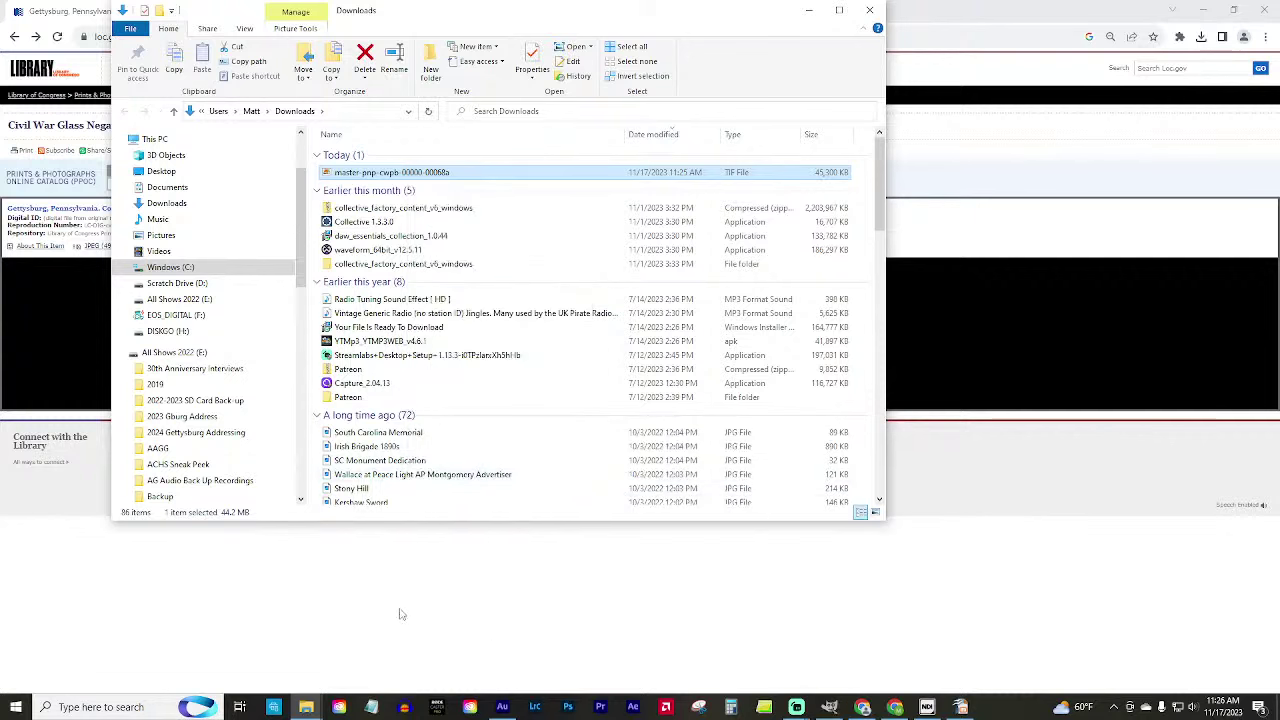
click(831, 709)
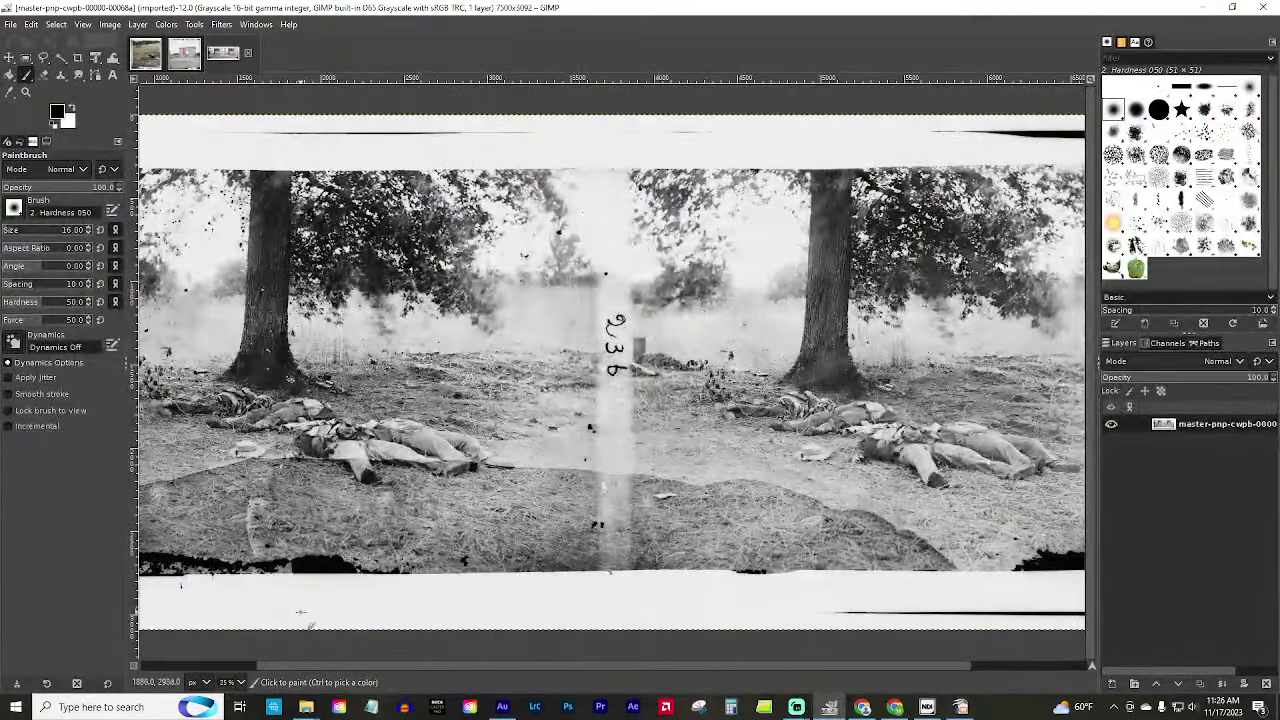
drag(452, 669, 296, 661)
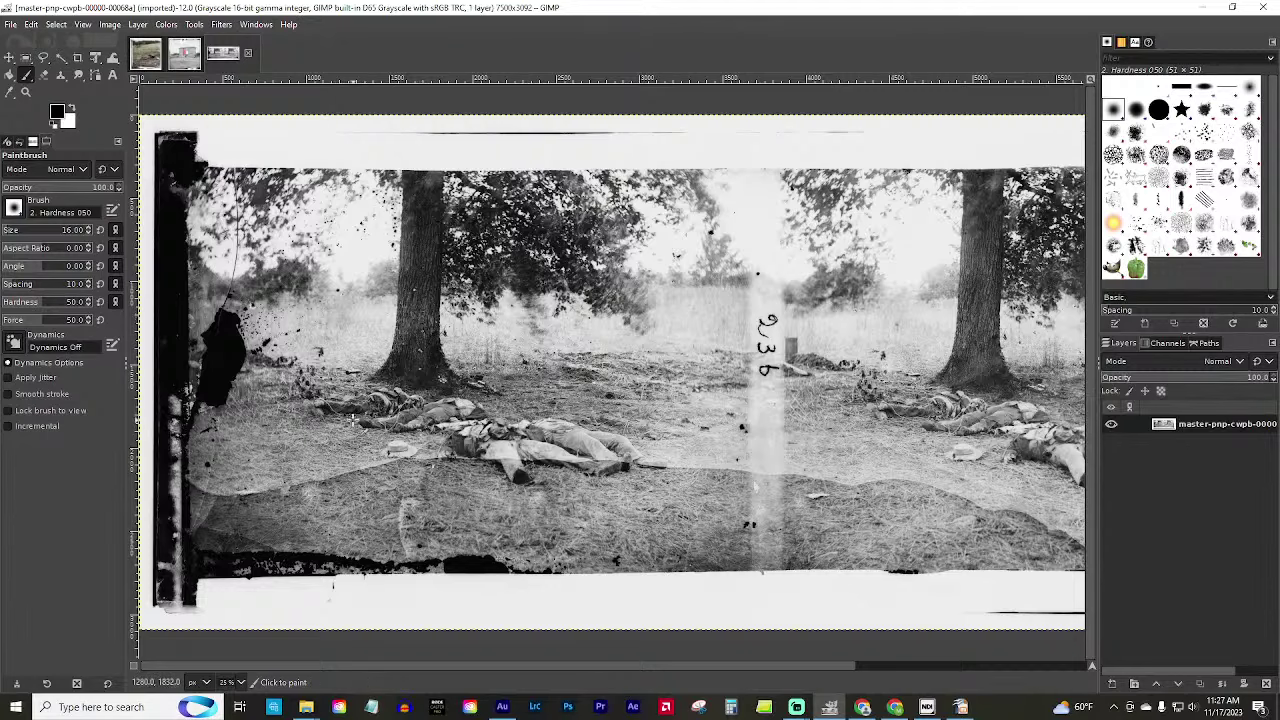
ctrl+scroll(365, 408, up, 7)
ctrl+scroll(520, 306, down, 1)
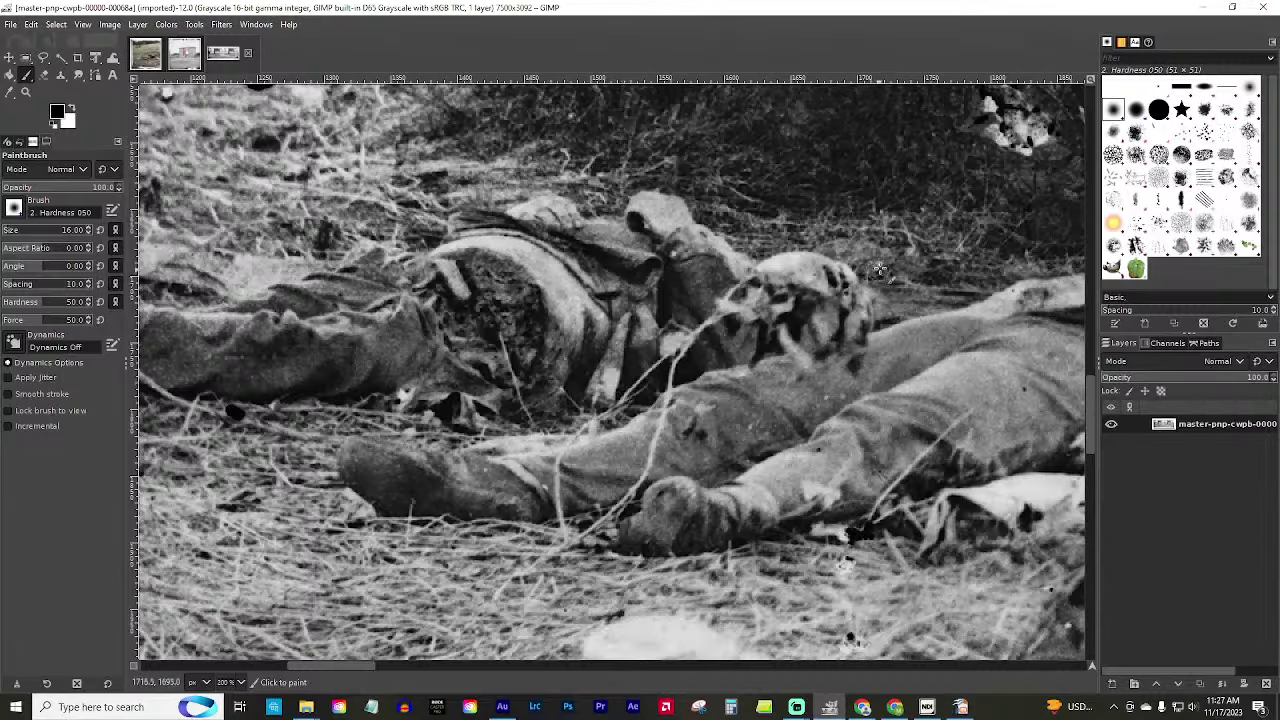
scroll(875, 270, up, 2)
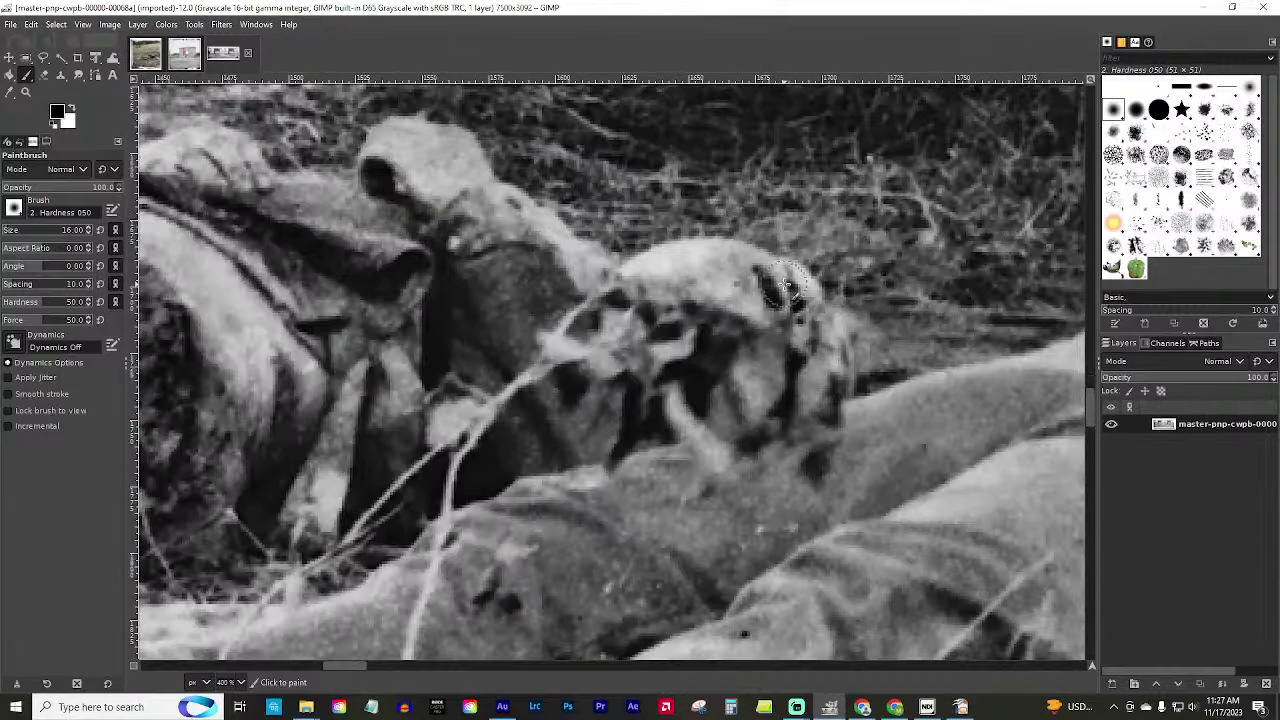
scroll(787, 285, down, 1)
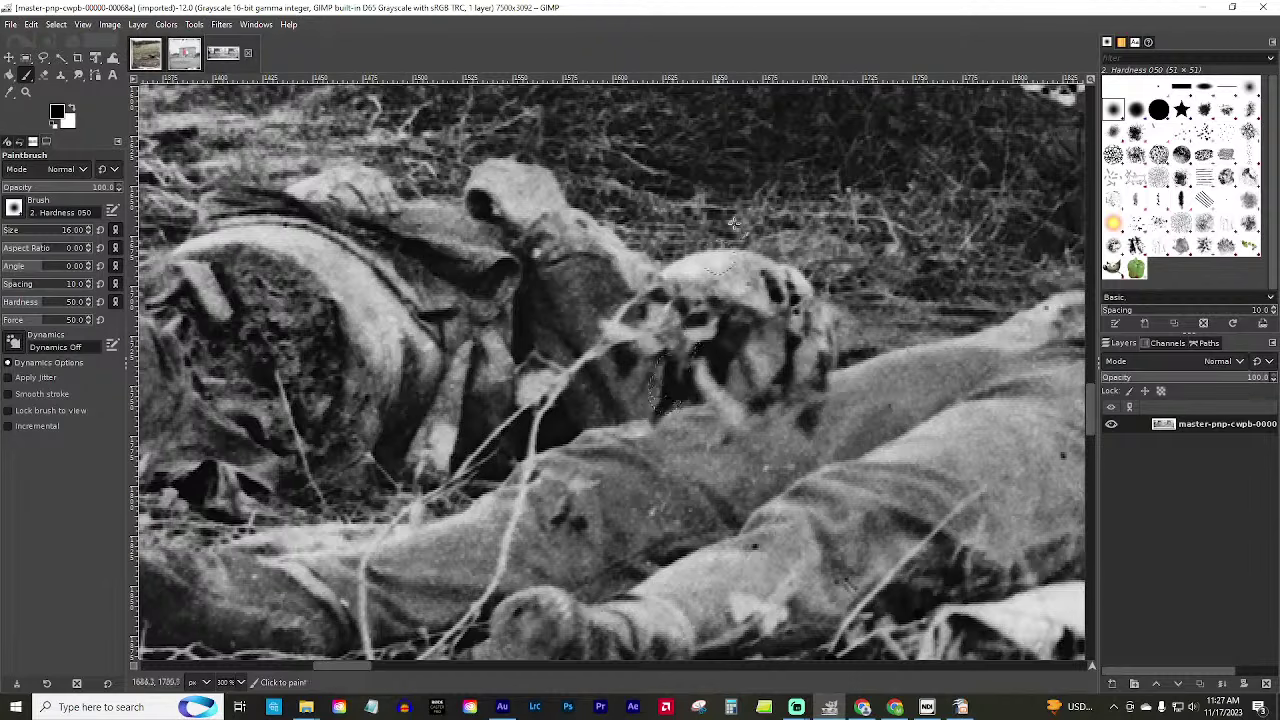
scroll(664, 397, up, 2)
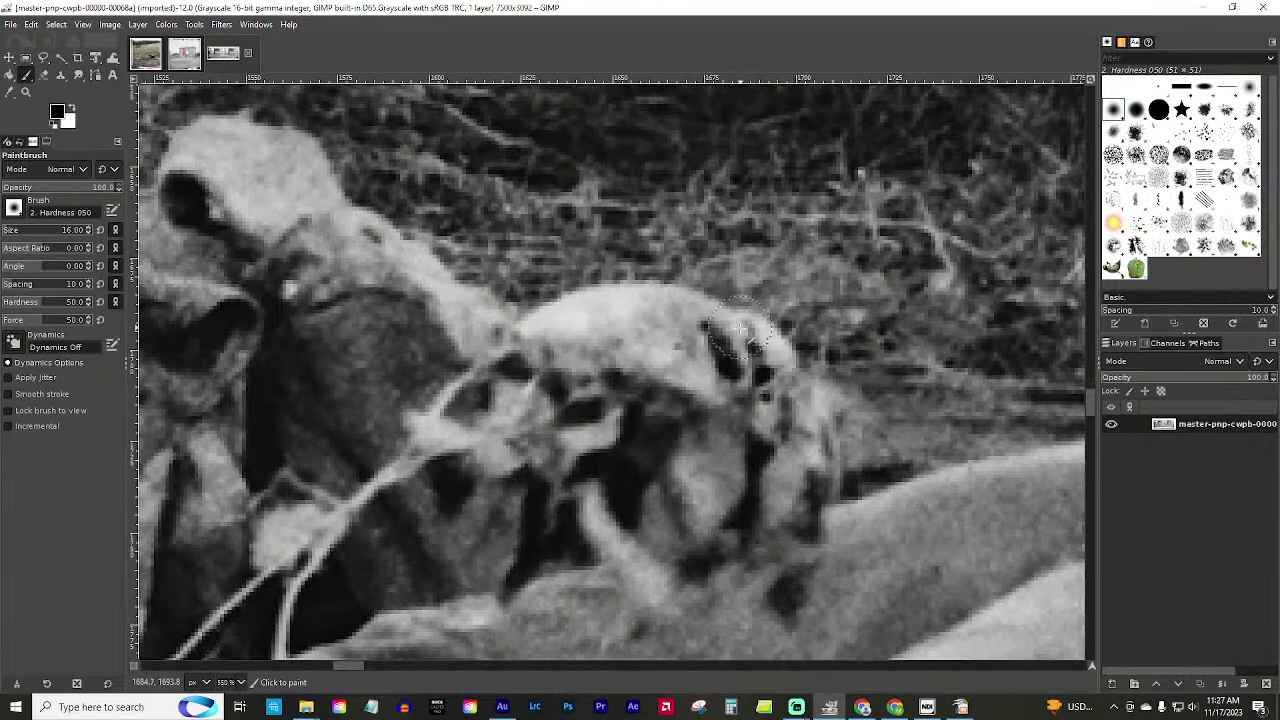
scroll(740, 327, down, 1)
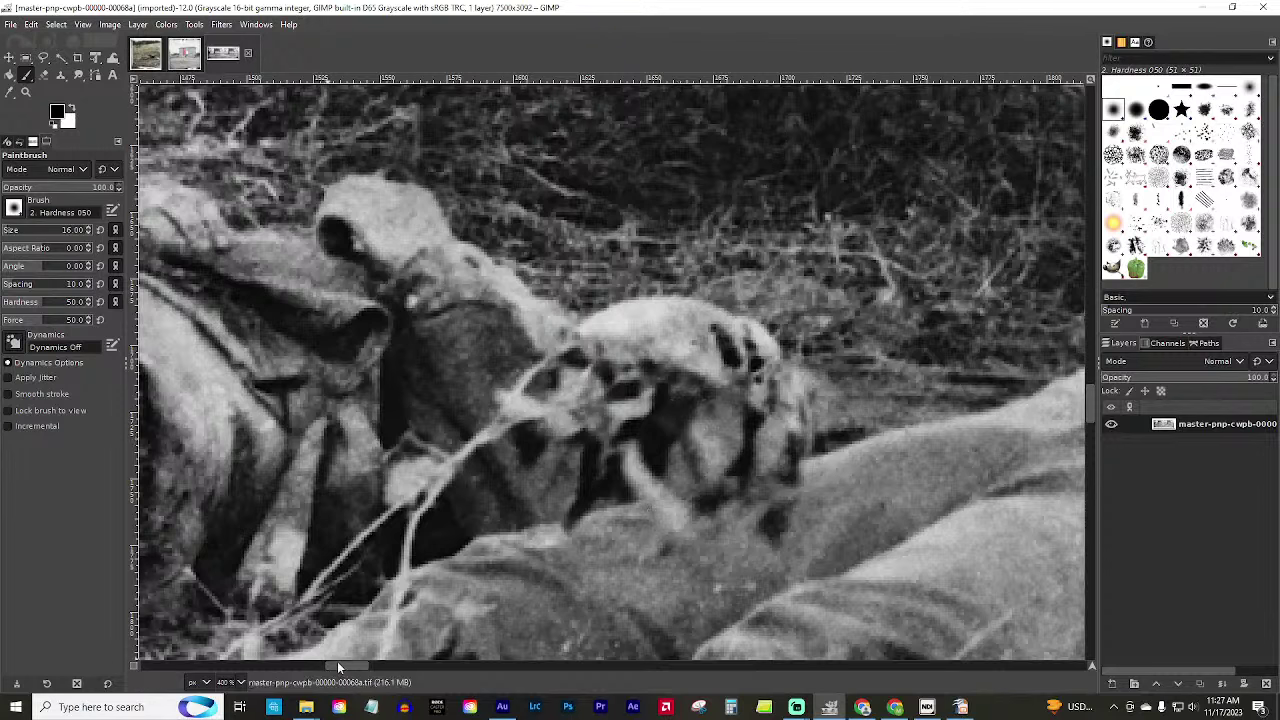
drag(337, 662, 312, 664)
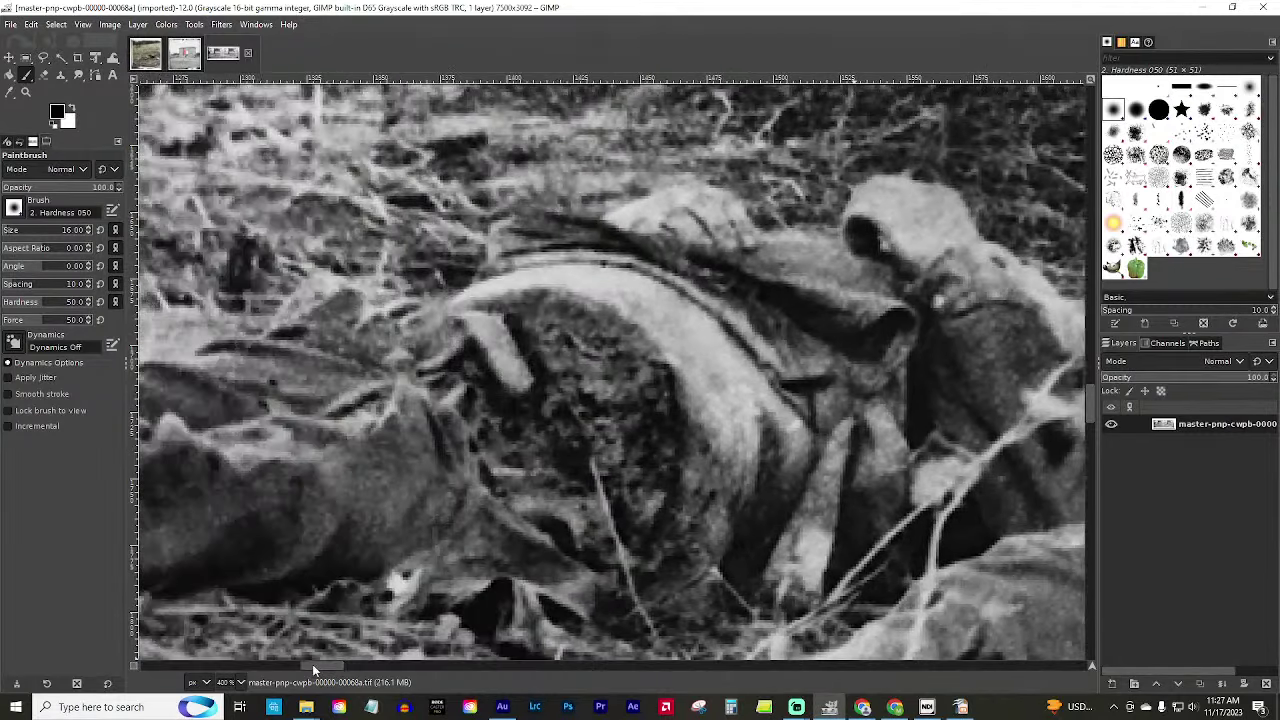
ctrl+scroll(480, 507, down, 2)
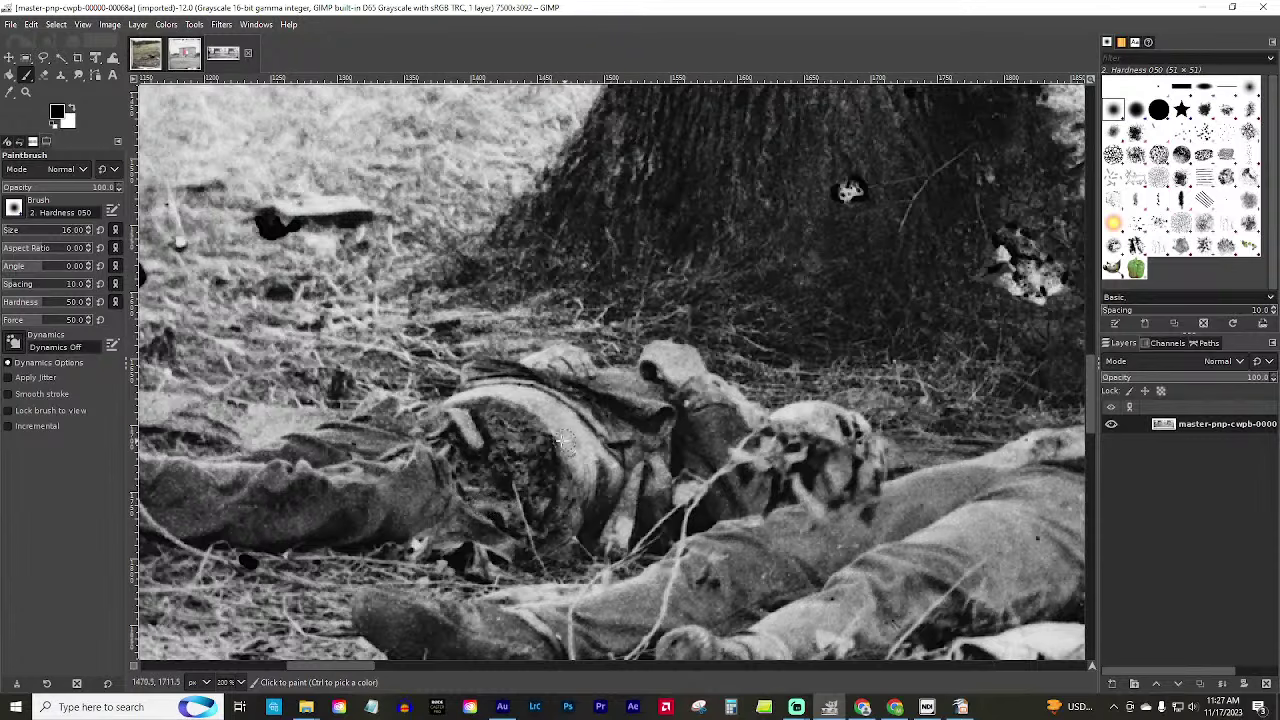
drag(352, 667, 432, 663)
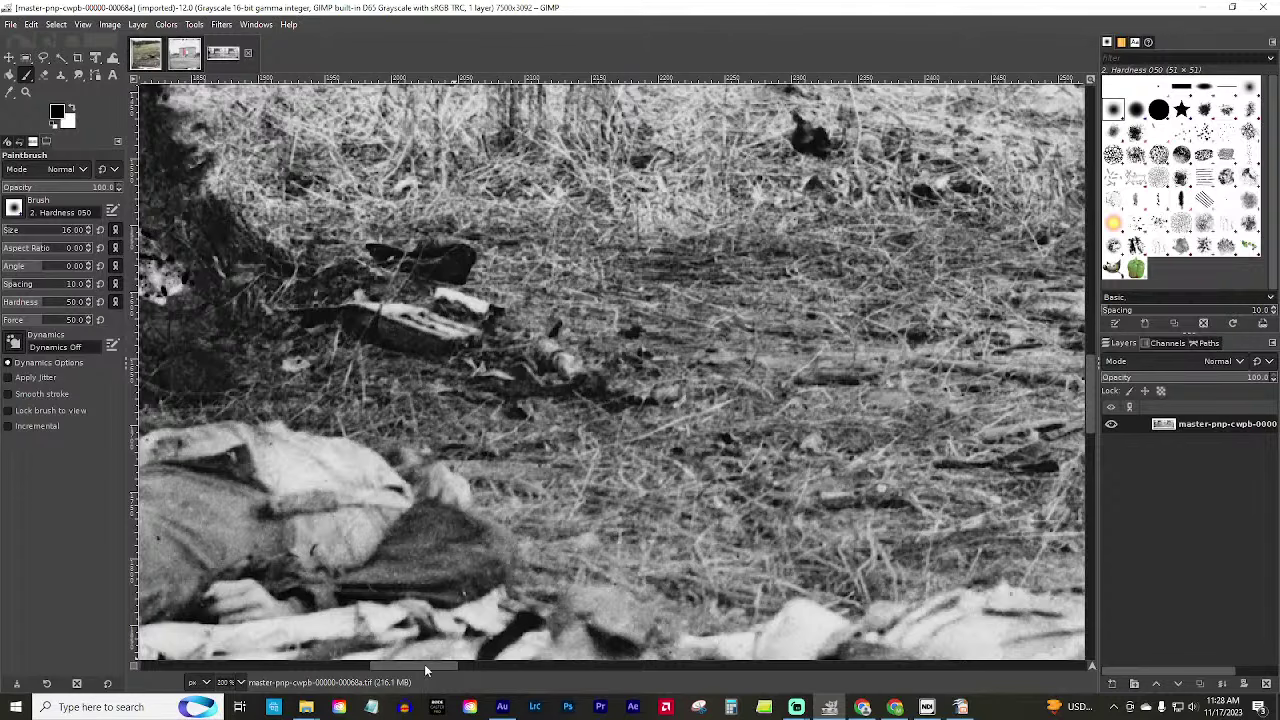
drag(424, 664, 372, 664)
scroll(416, 620, up, 3)
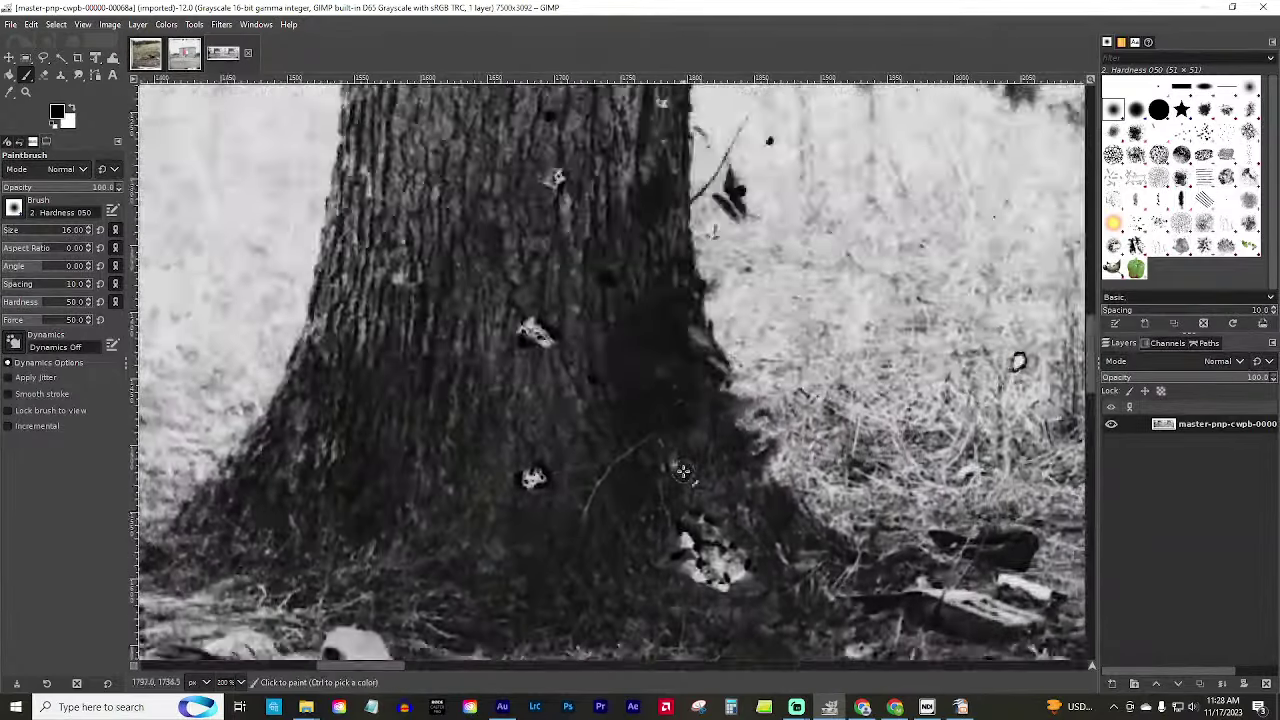
scroll(400, 630, down, 6)
scroll(369, 675, right, 2)
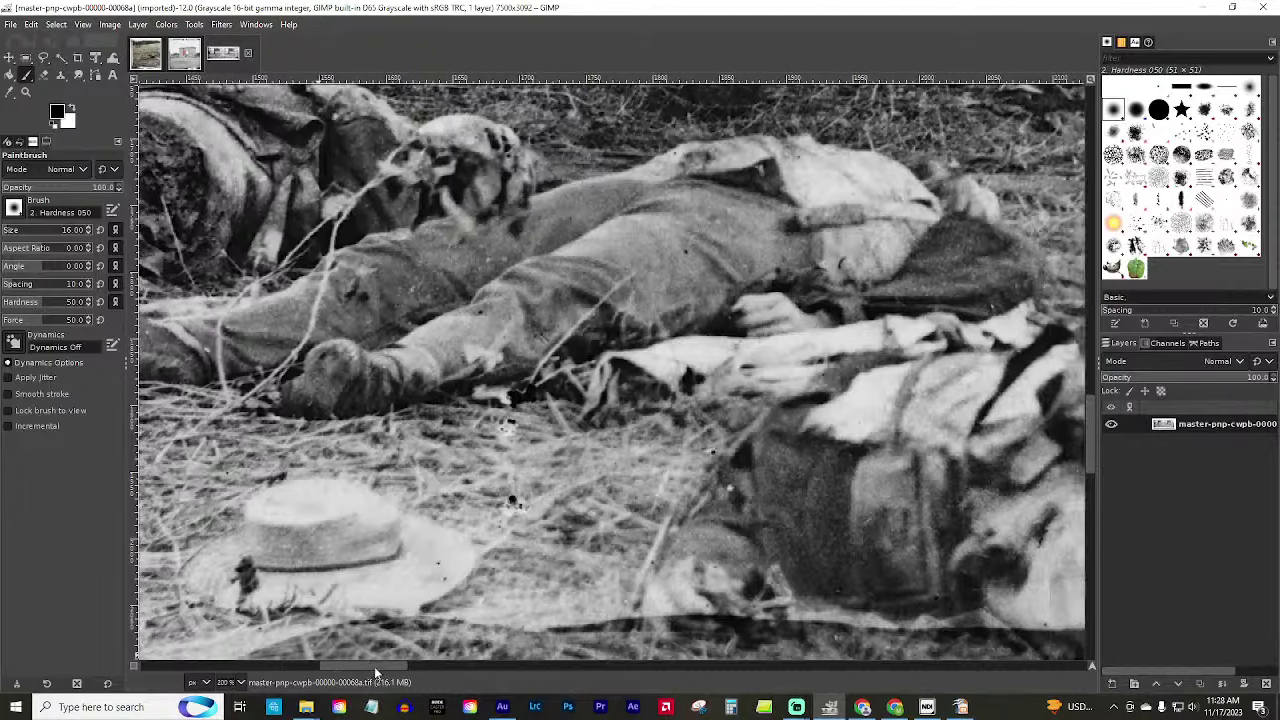
scroll(369, 675, down, 3)
scroll(368, 663, left, 6)
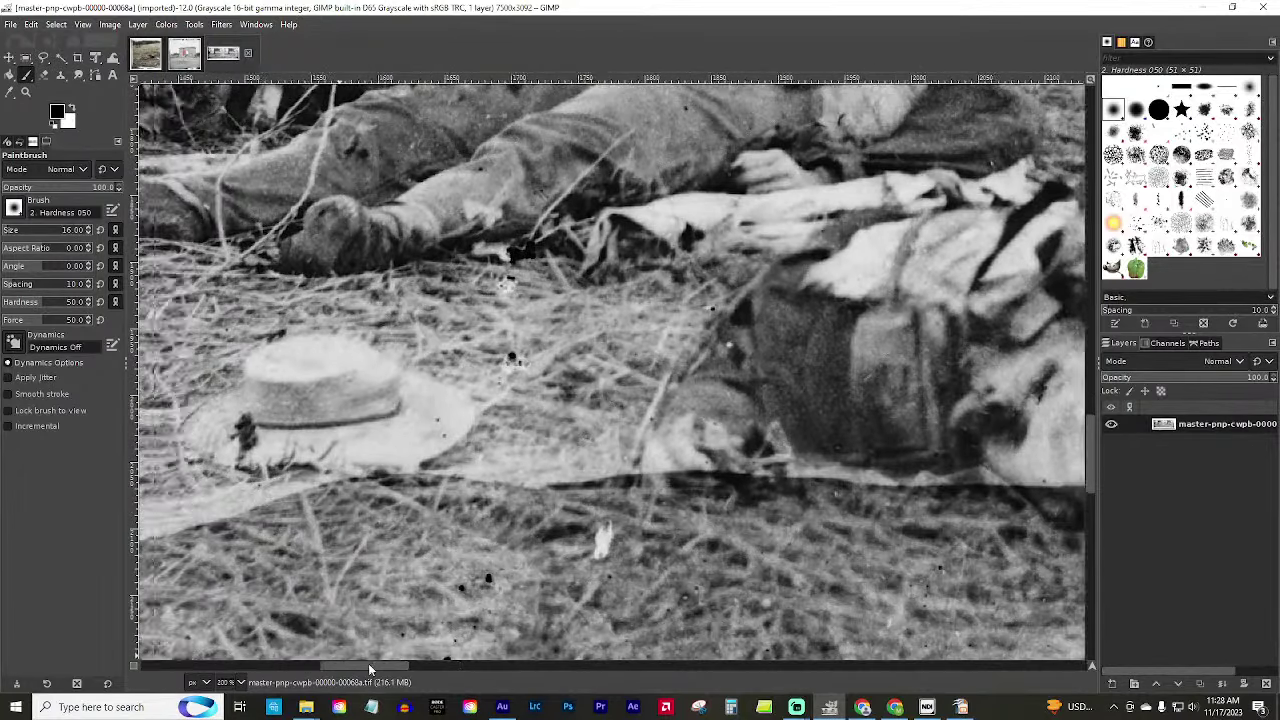
scroll(368, 515, down, 8)
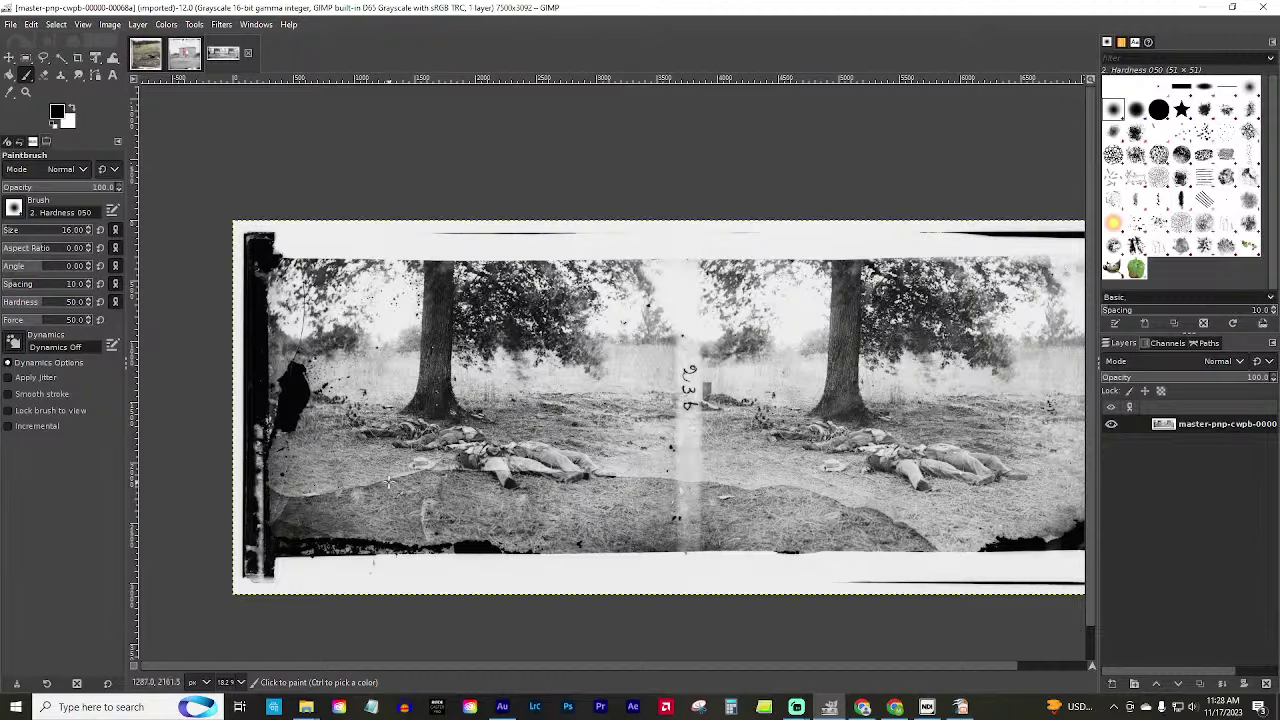
scroll(389, 483, up, 4)
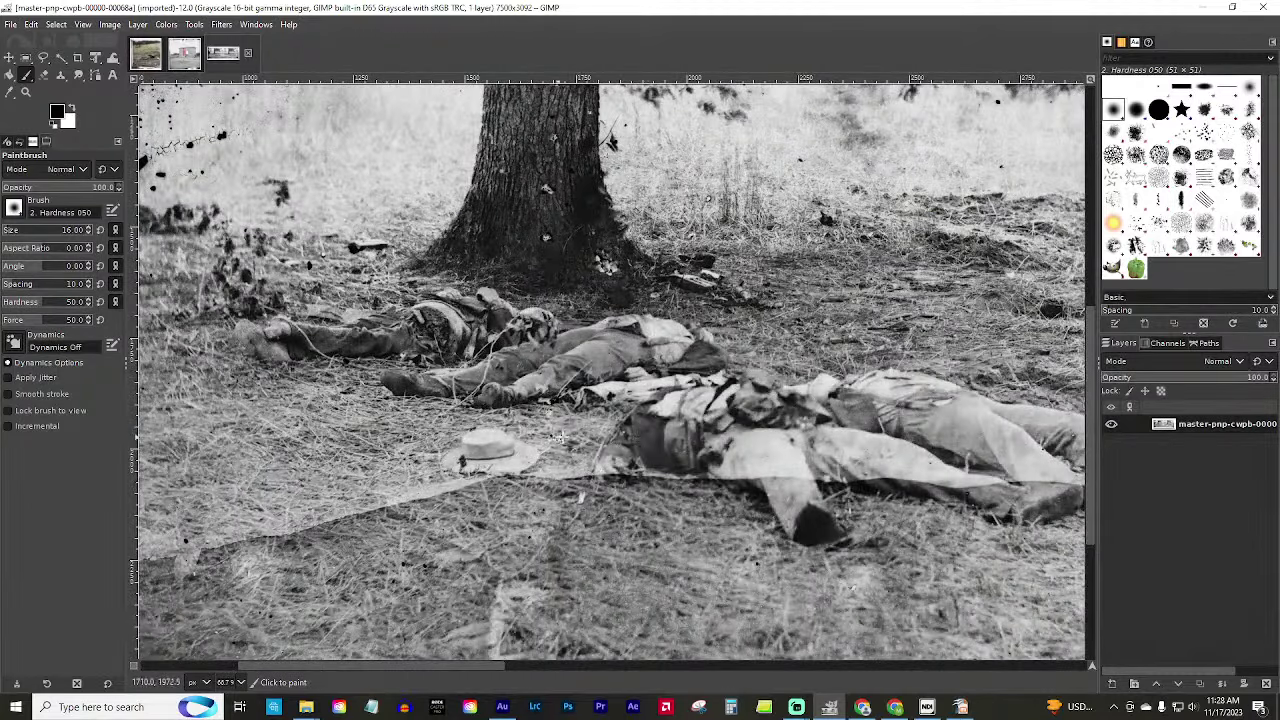
scroll(650, 435, up, 1)
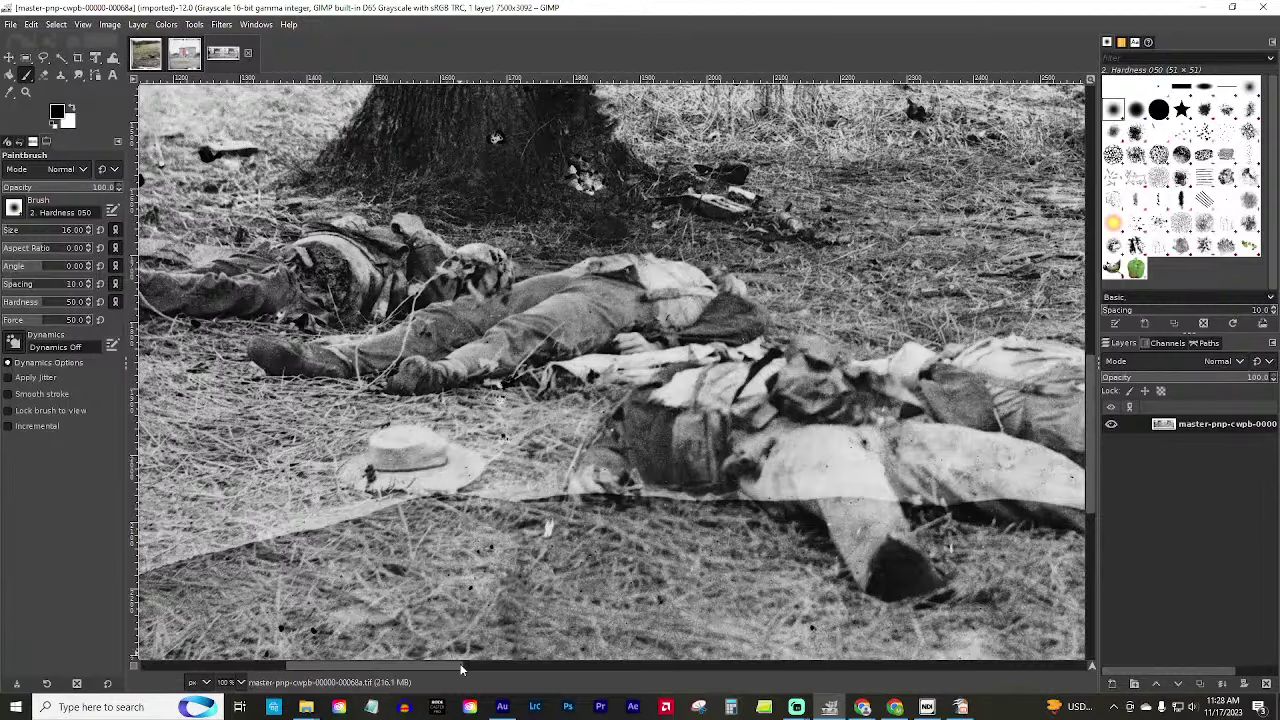
drag(461, 671, 494, 665)
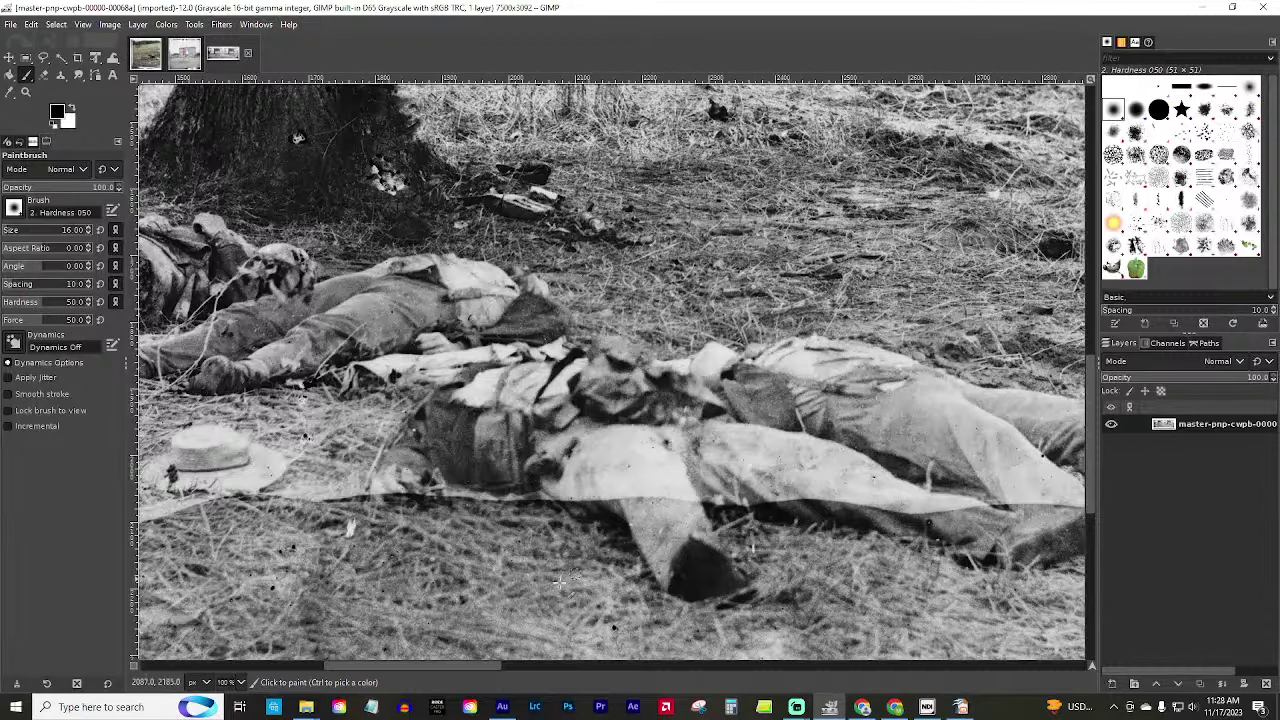
drag(470, 671, 543, 673)
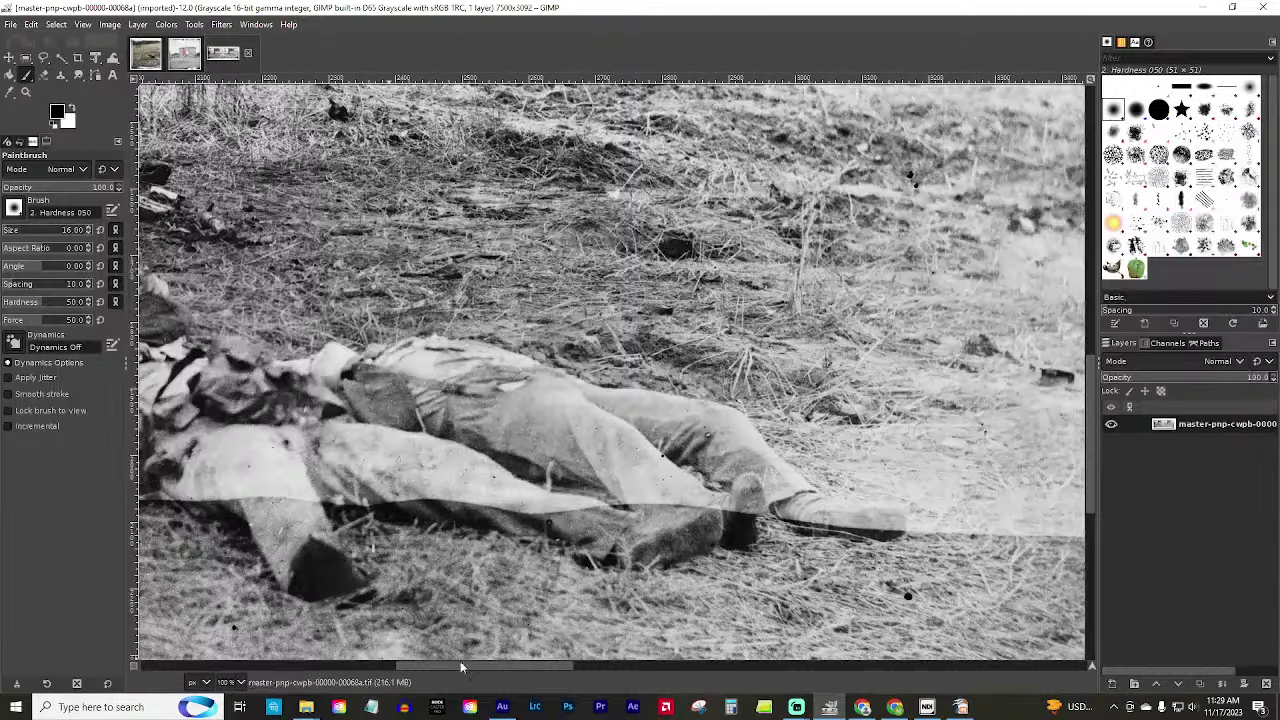
drag(462, 667, 386, 678)
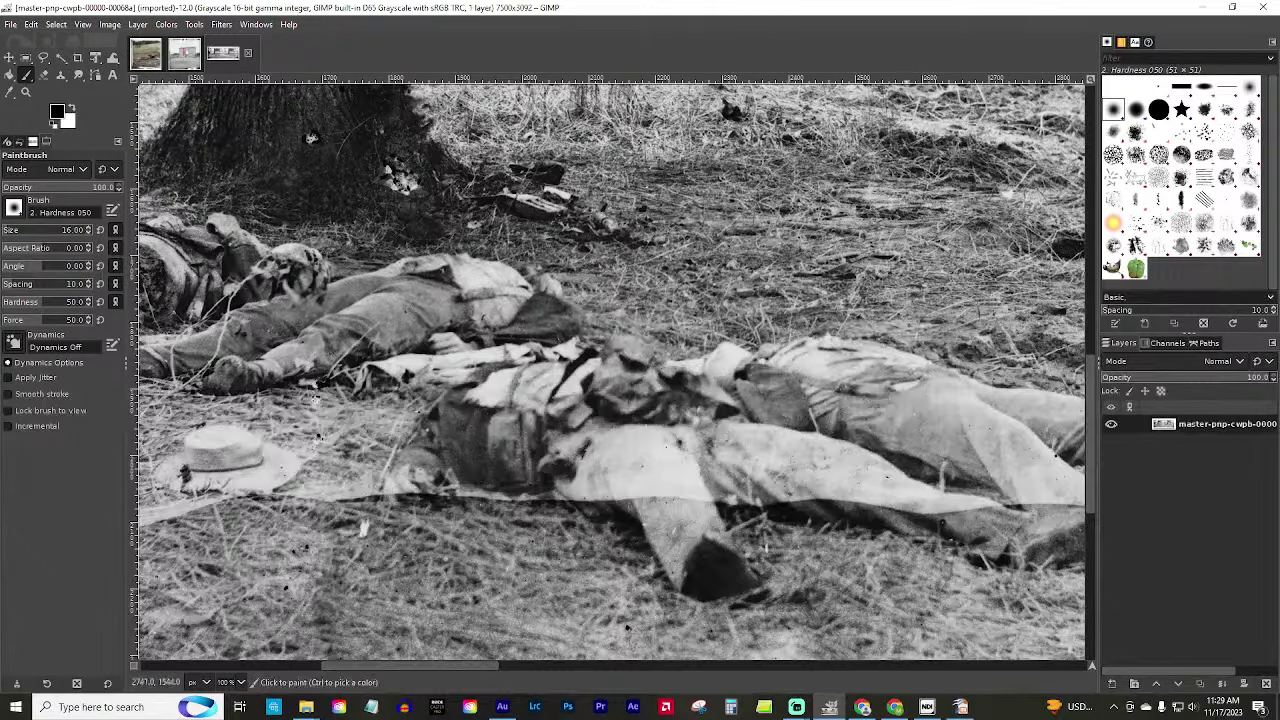
drag(473, 672, 440, 672)
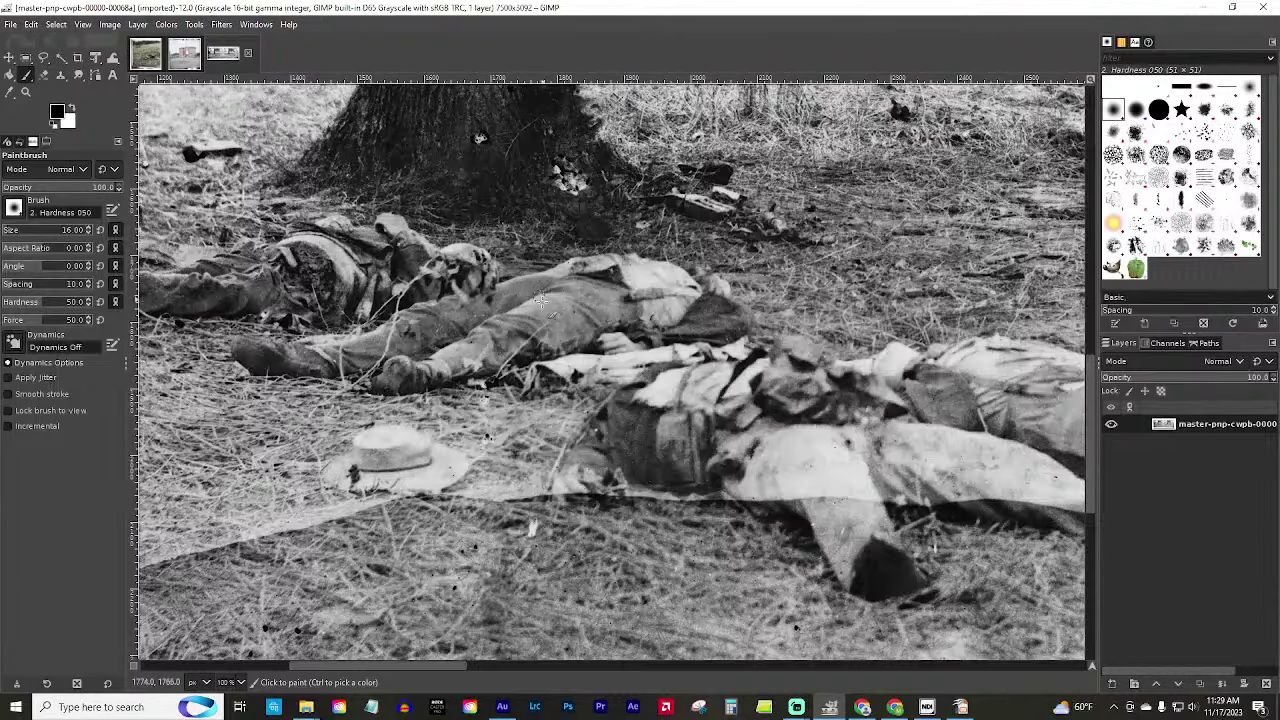
drag(453, 662, 450, 686)
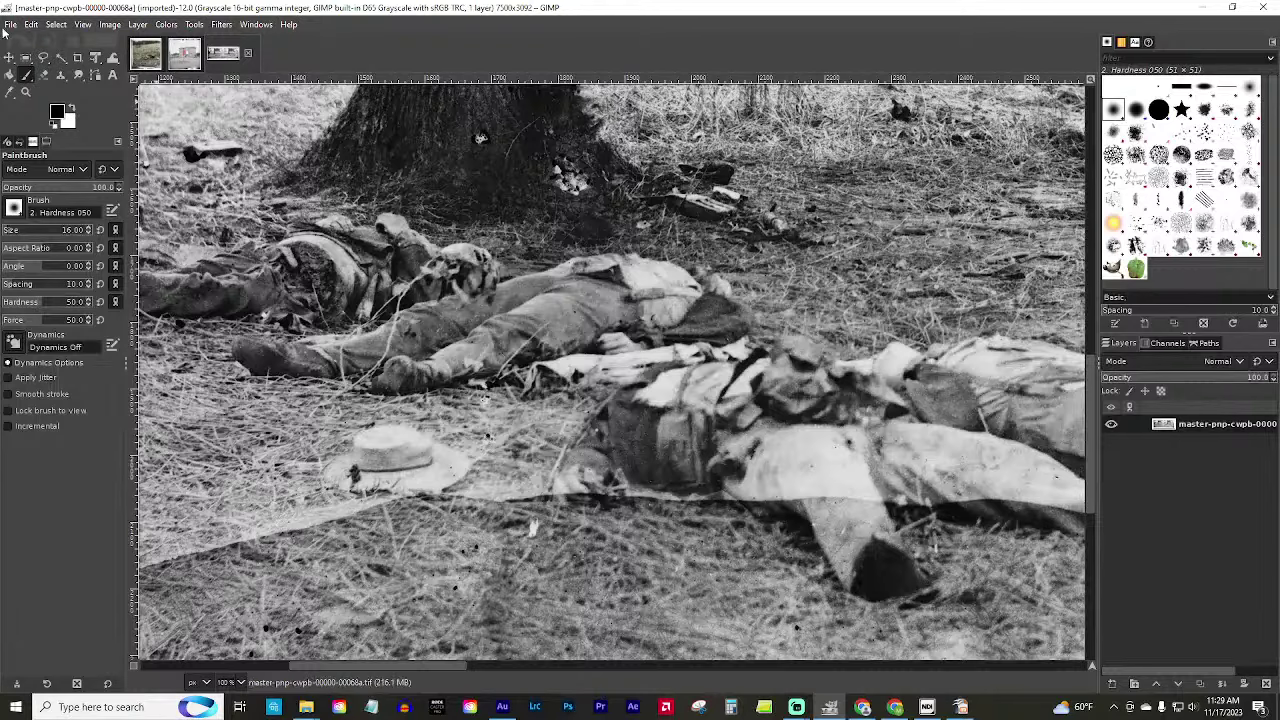
click(16, 27)
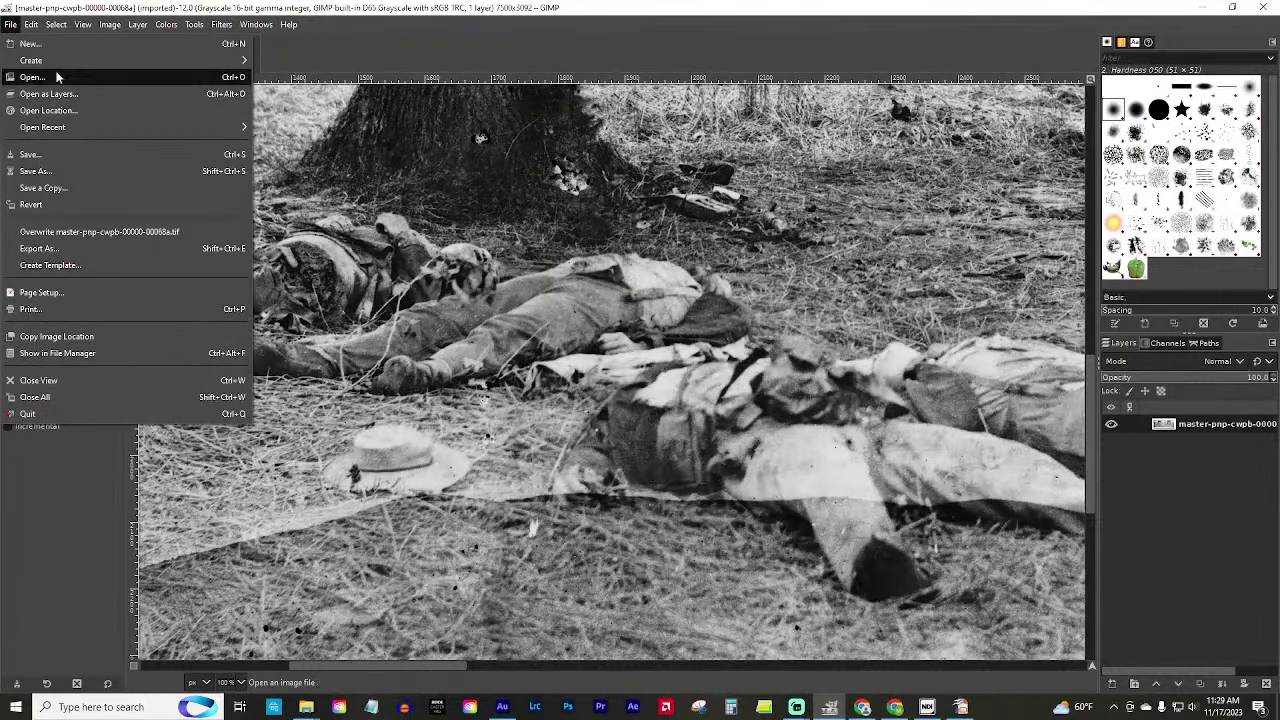
click(56, 74)
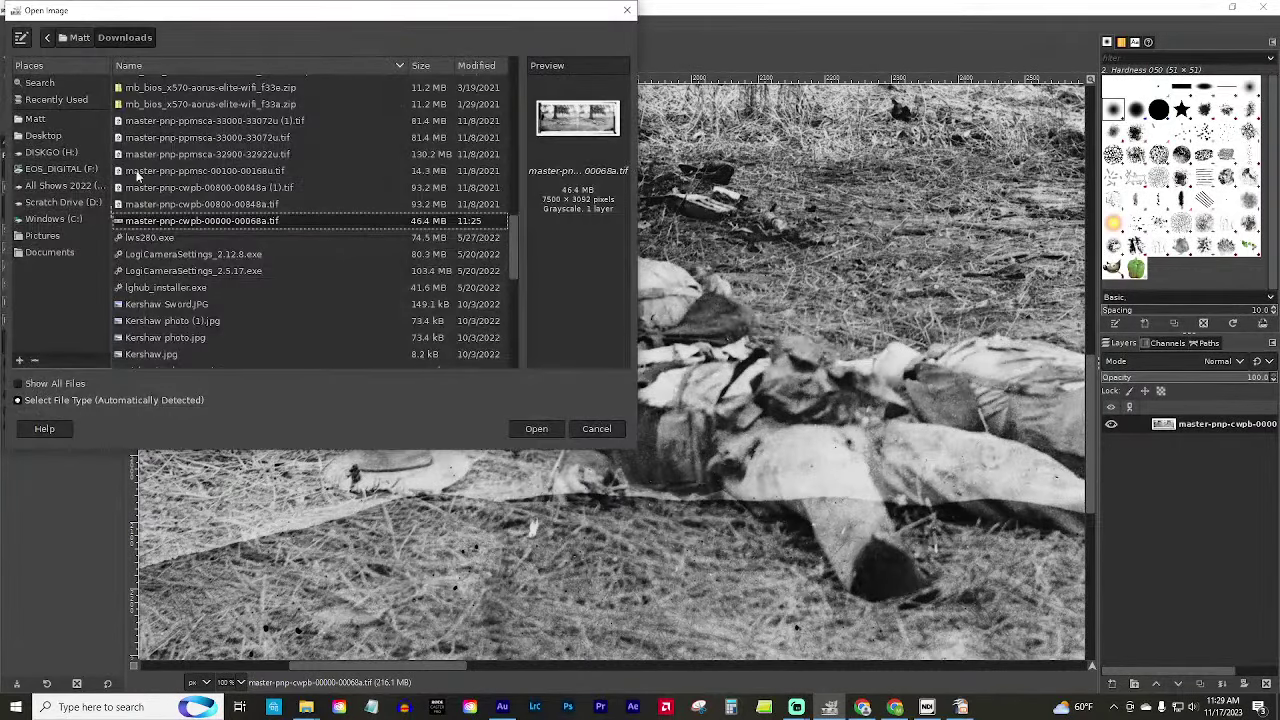
click(41, 153)
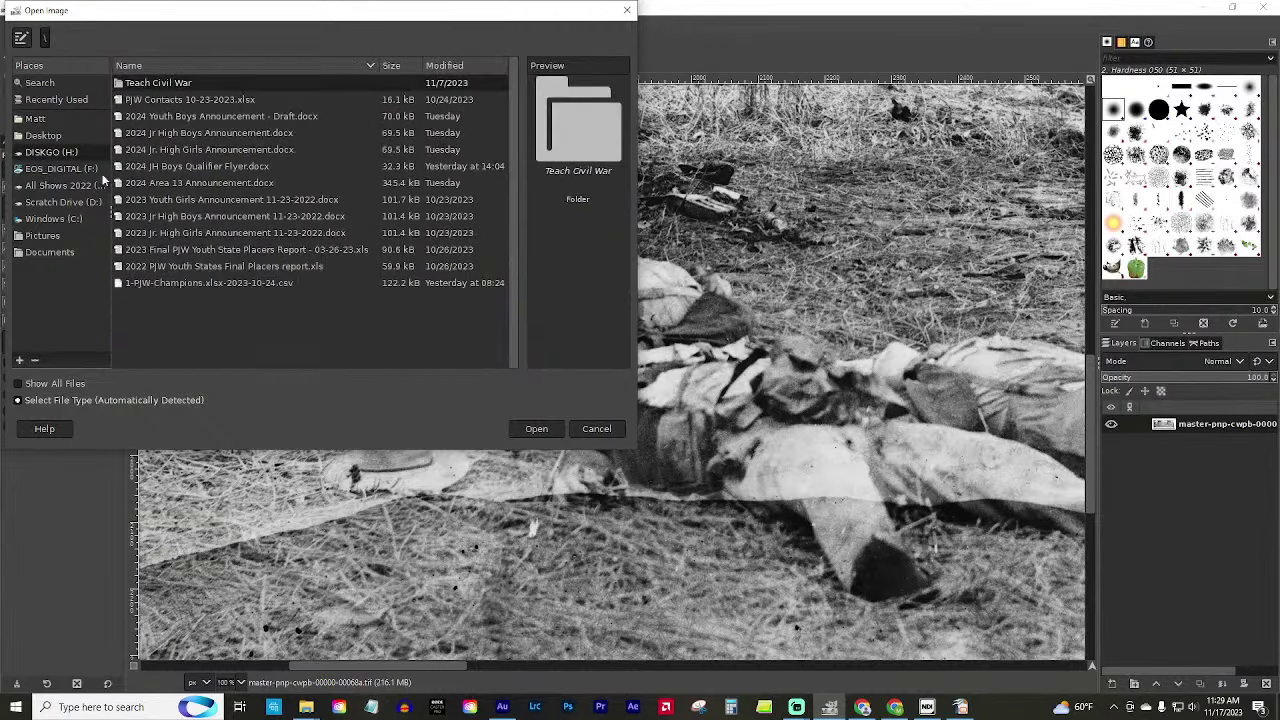
double_click(153, 84)
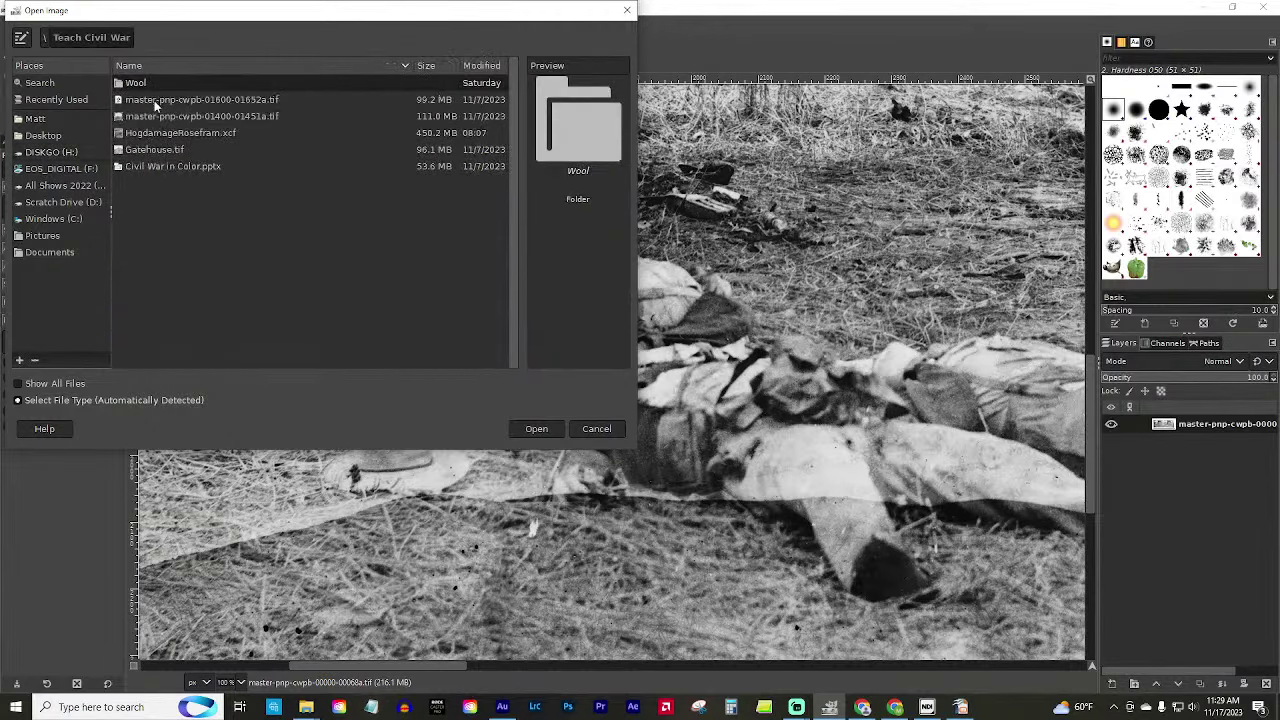
click(155, 116)
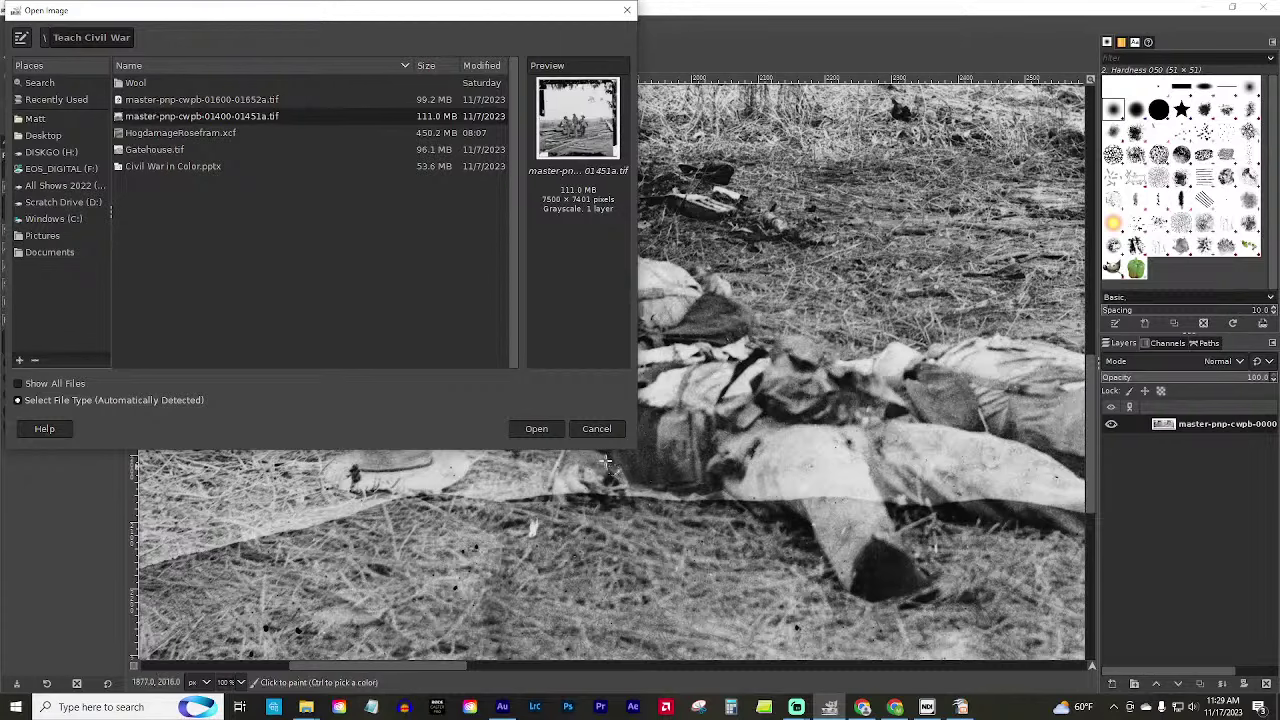
click(530, 429)
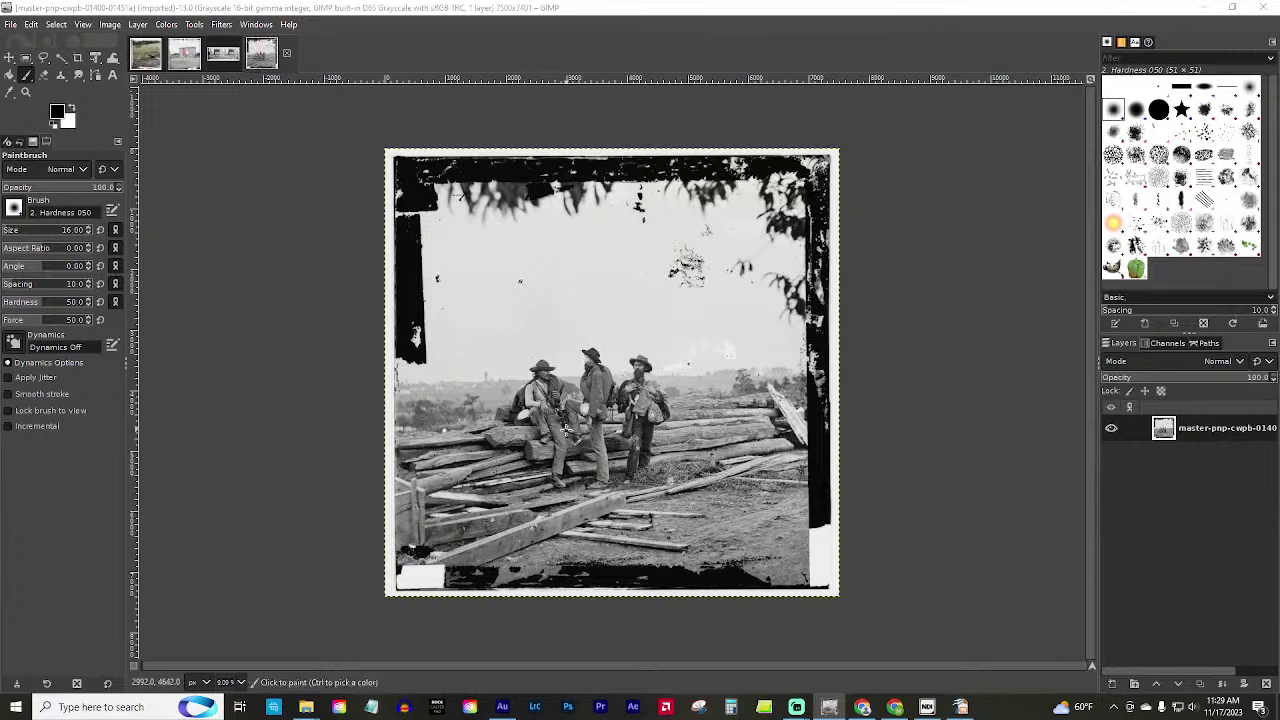
With the Zoom tool, magnify the seated man and recentre the photo in the view.
click(25, 93)
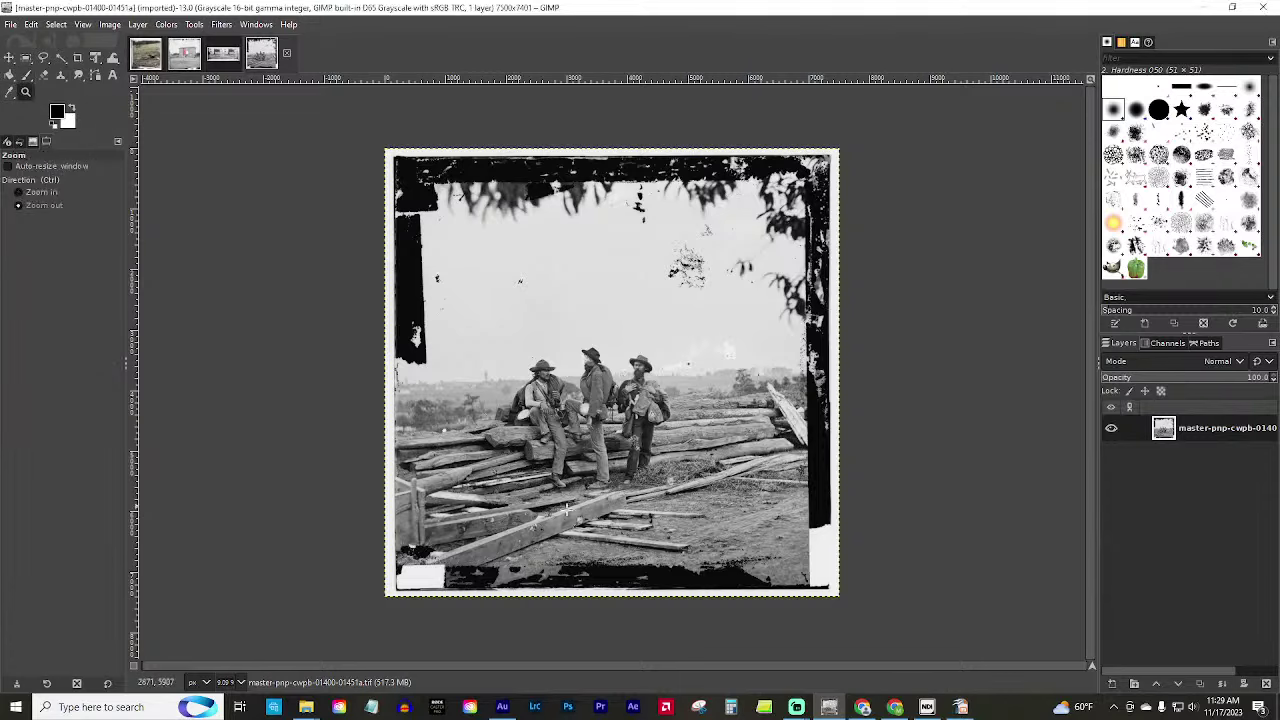
click(505, 367)
click(505, 367)
scroll(722, 612, down, 3)
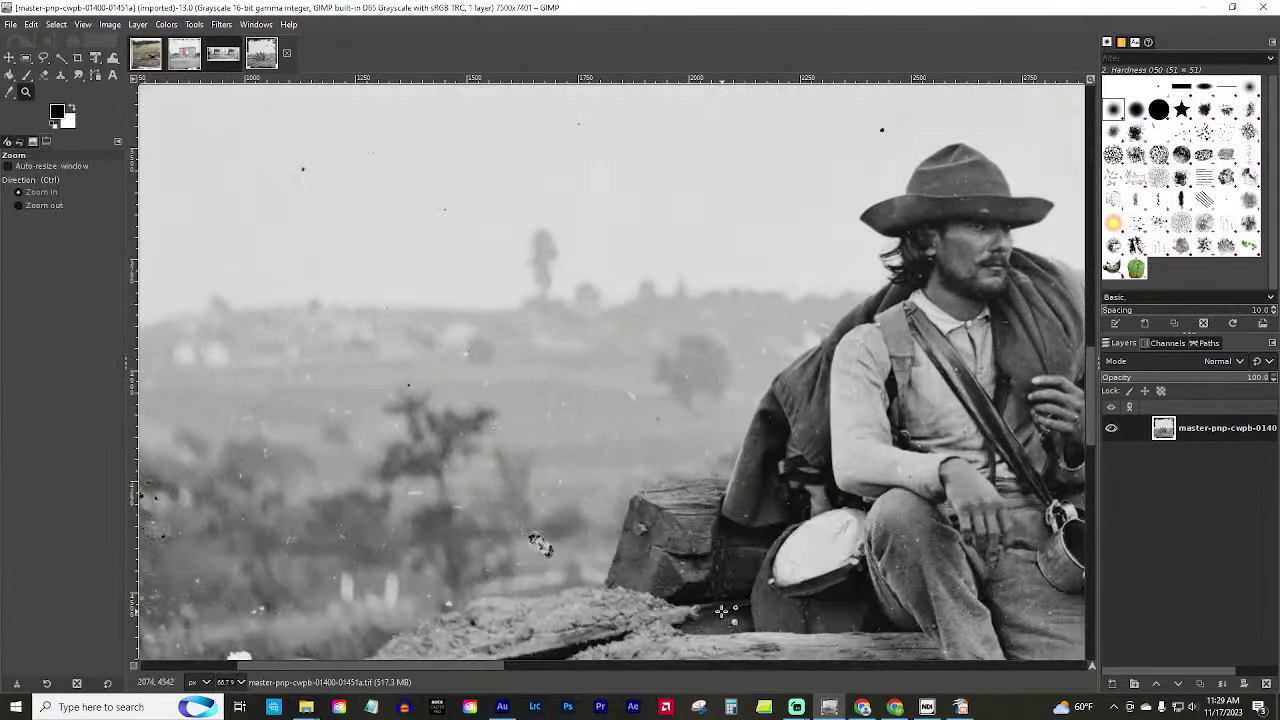
ctrl+scroll(724, 614, down, 3)
ctrl+scroll(886, 621, down, 2)
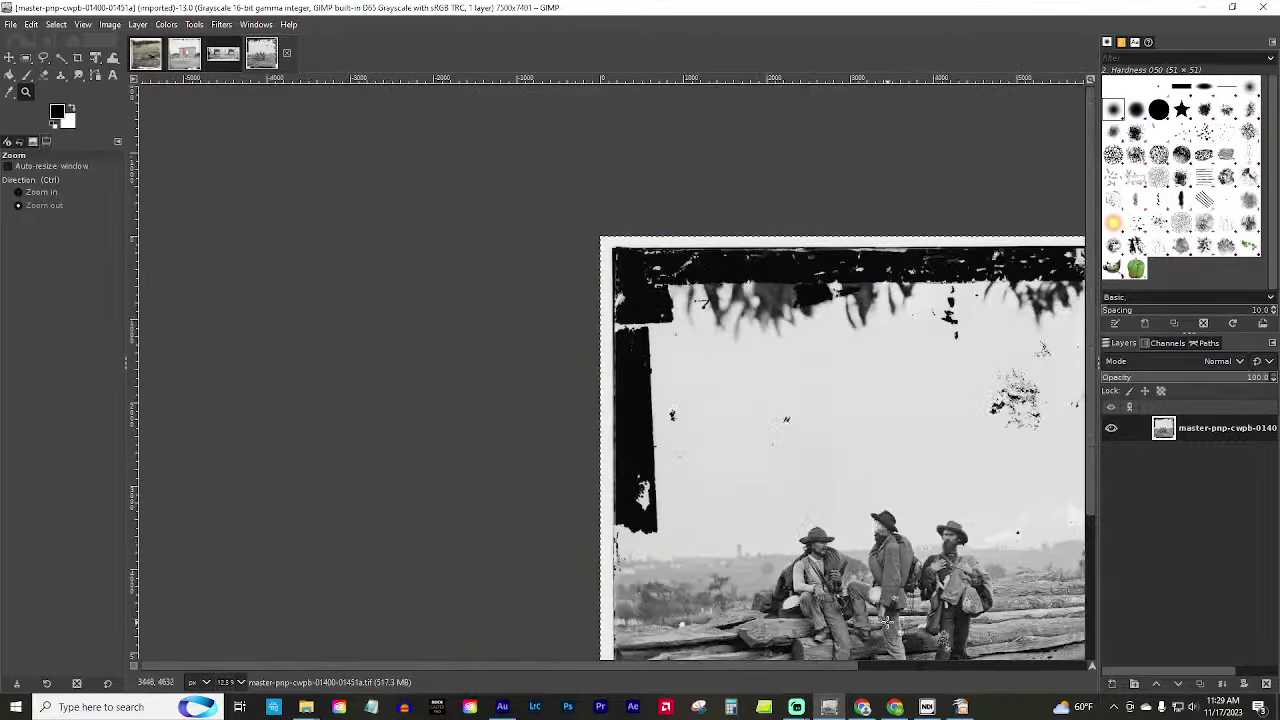
drag(780, 666, 814, 666)
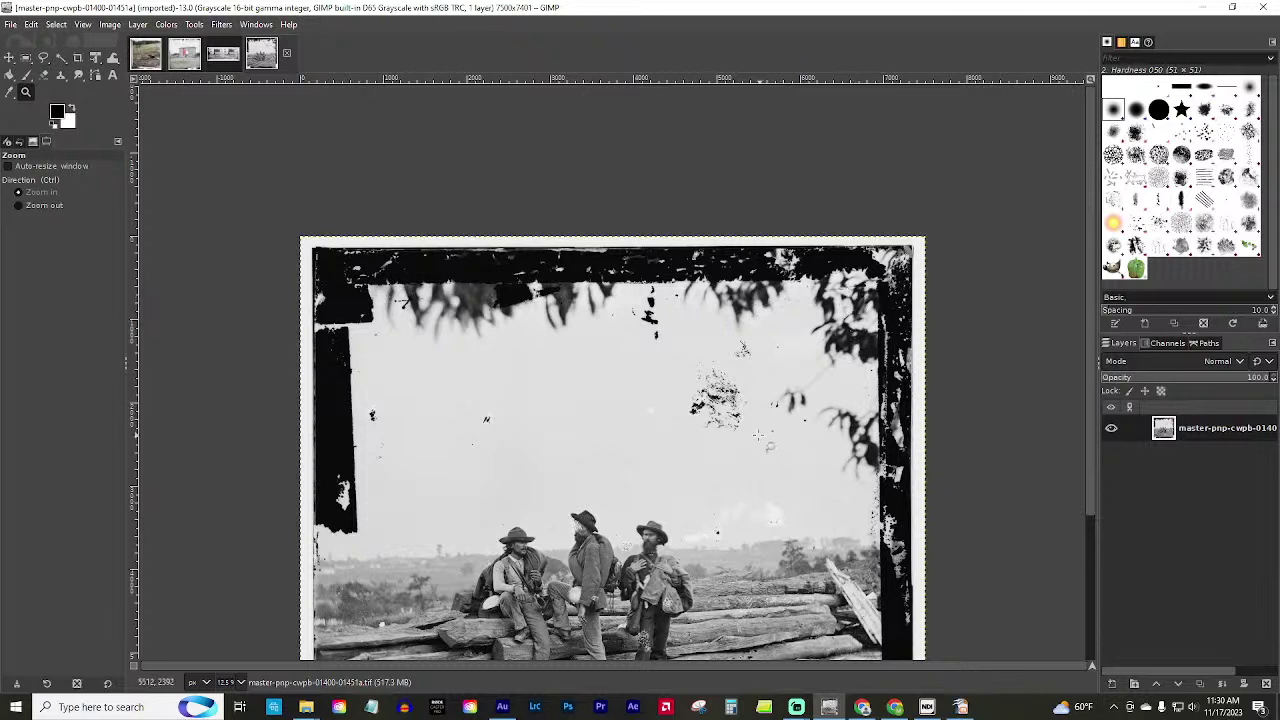
scroll(714, 396, down, 3)
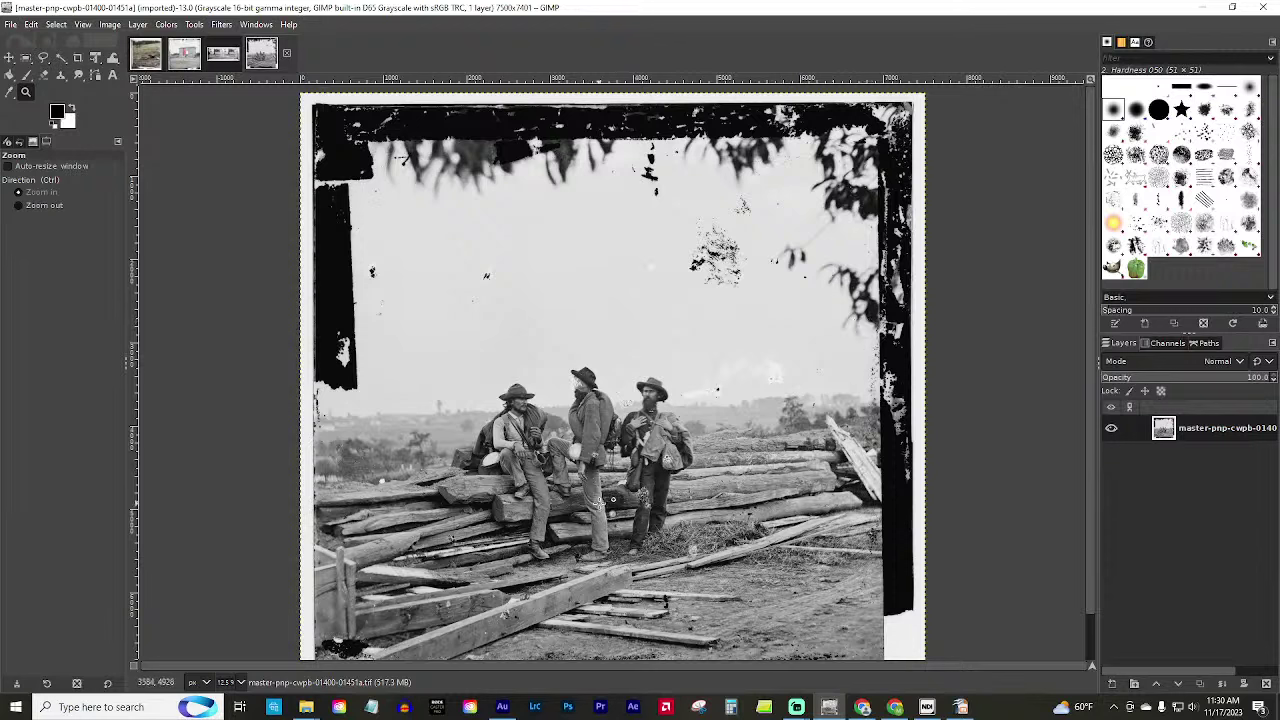
Zoom in closely on the middle soldier's hand.
click(585, 482)
click(585, 482)
click(588, 485)
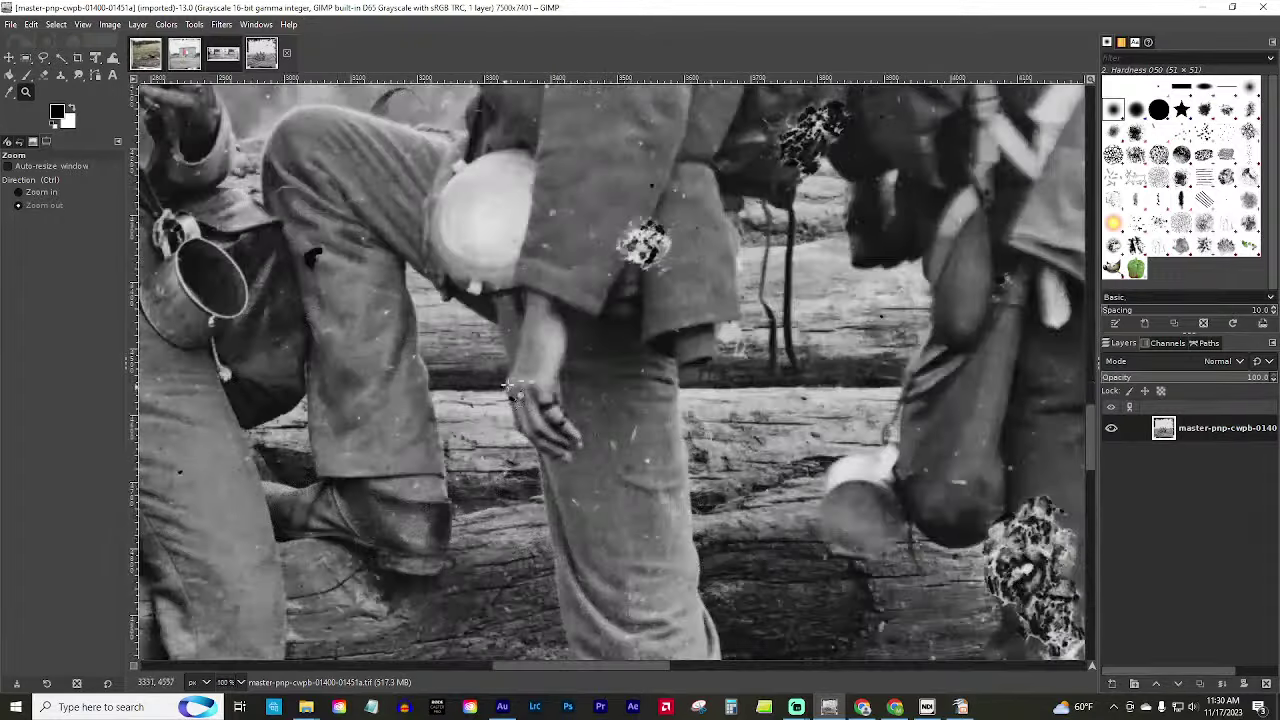
click(519, 396)
click(524, 431)
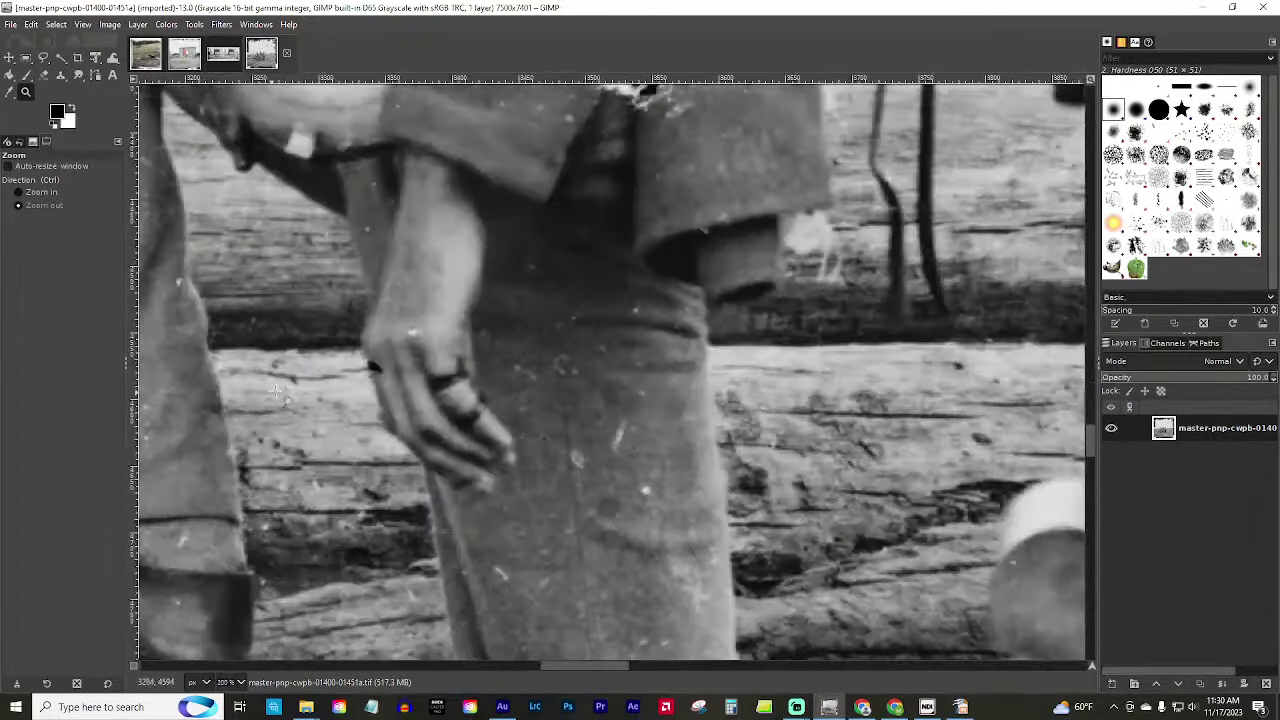
click(452, 406)
click(452, 406)
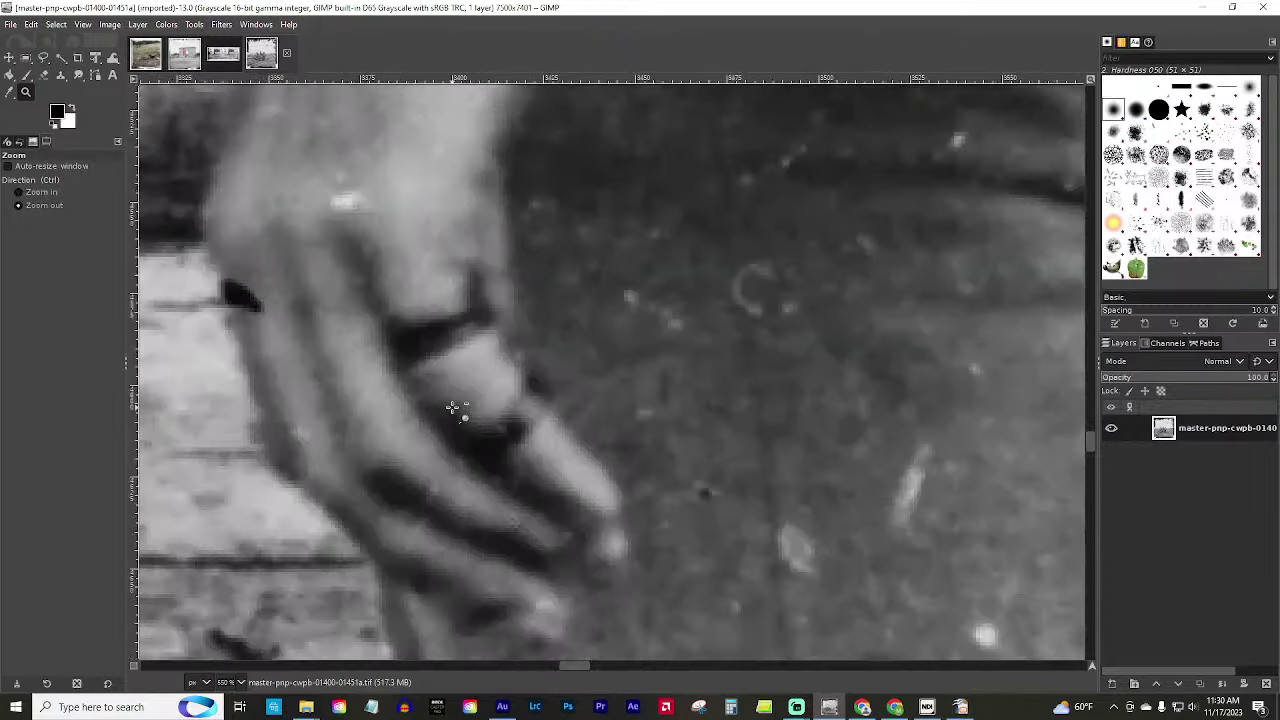
Zoom back out from the hand to view several figures, using Ctrl to zoom out.
click(452, 407)
click(456, 408)
click(430, 420)
click(408, 428)
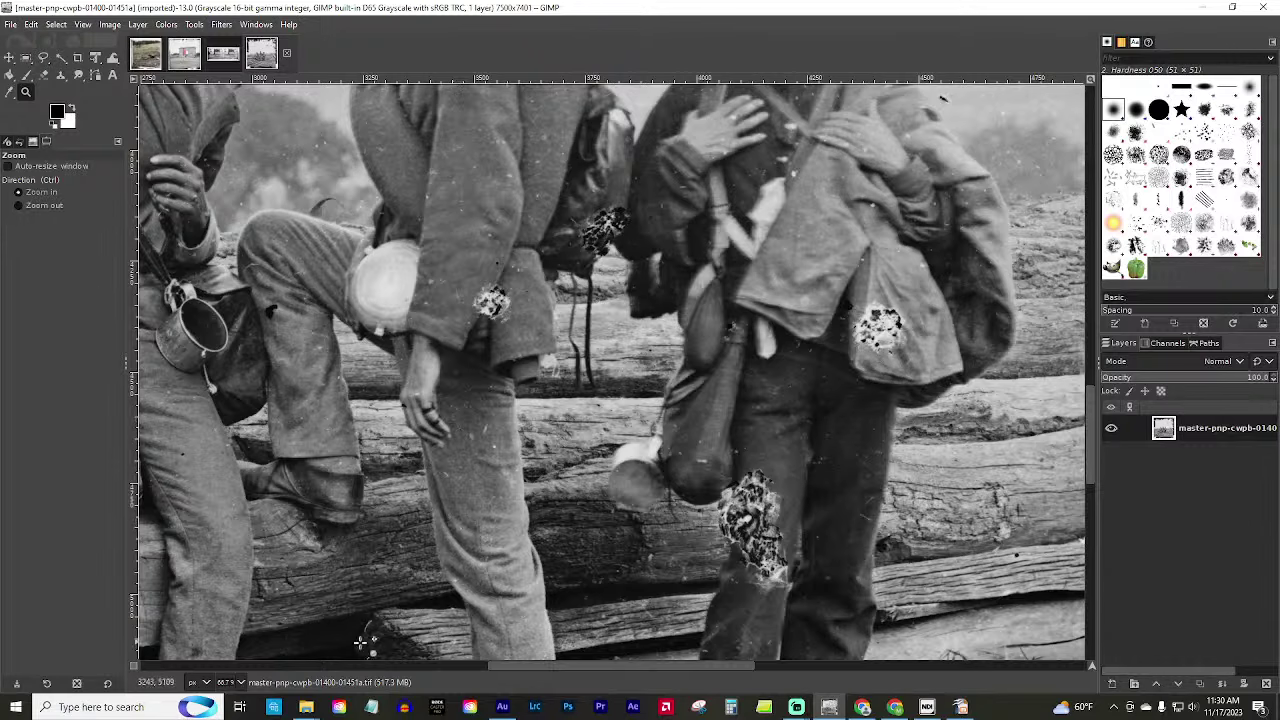
drag(552, 662, 480, 661)
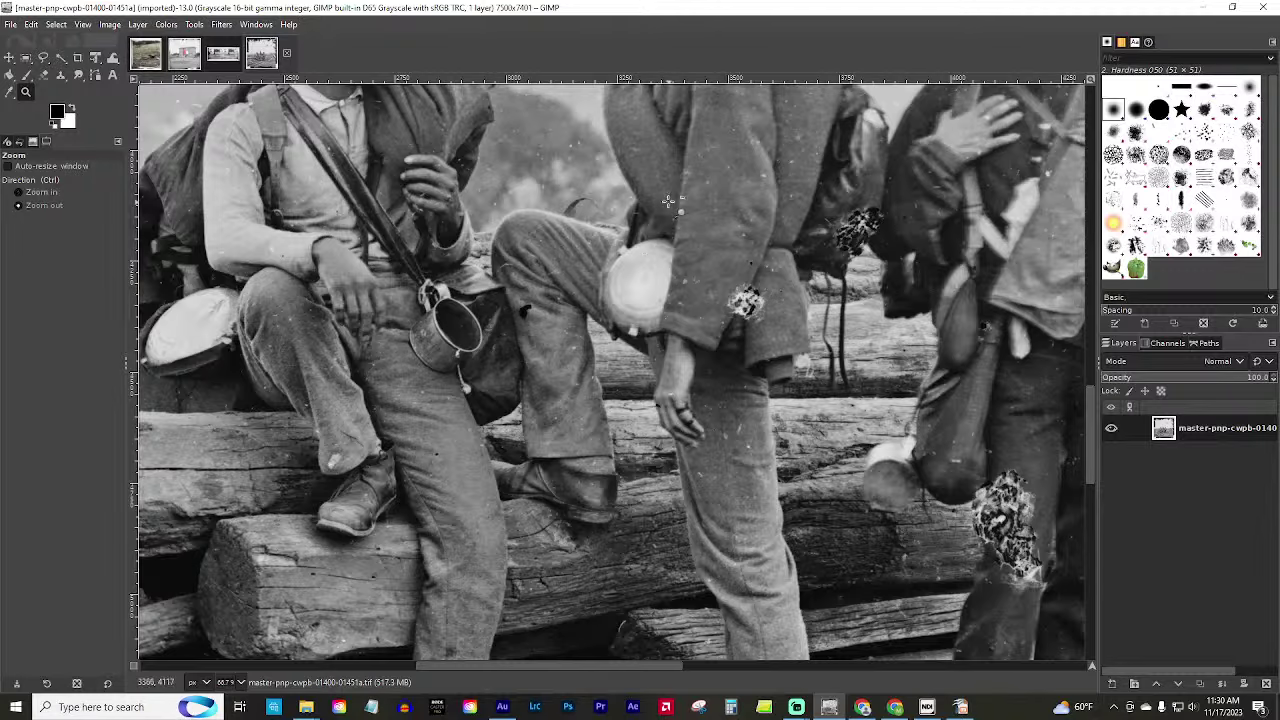
ctrl+scroll(663, 296, up, 3)
ctrl+scroll(704, 240, up, 2)
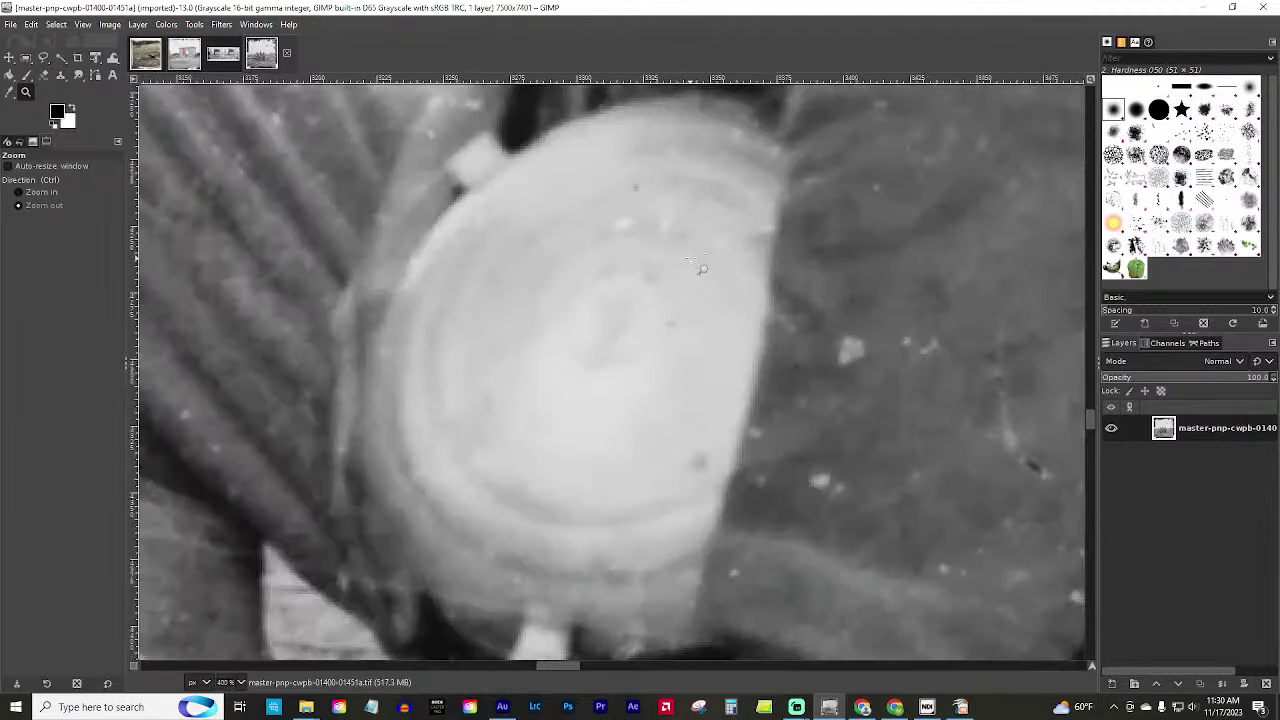
ctrl+scroll(697, 274, down, 1)
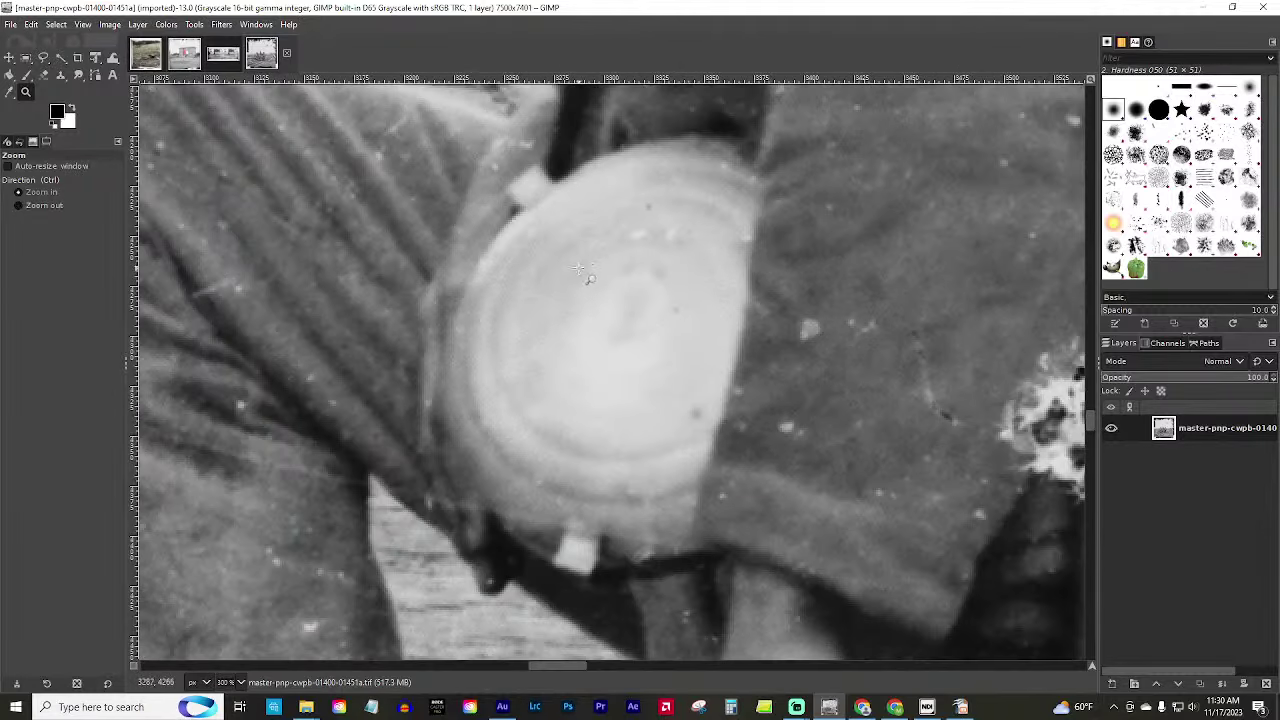
key(ctrl)
key(ctrl)
scroll(575, 341, down, 5)
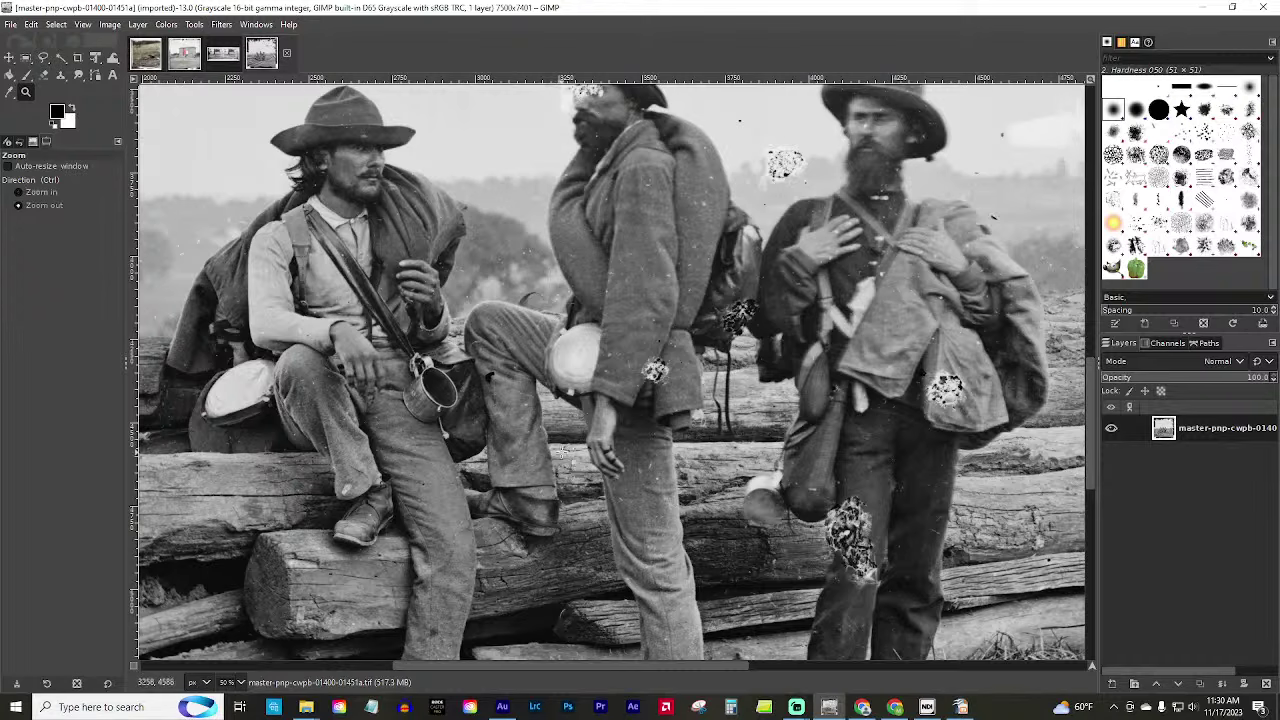
Pan across the soldiers' hands and bags, zooming out a step.
scroll(446, 330, up, 4)
scroll(283, 215, up, 1)
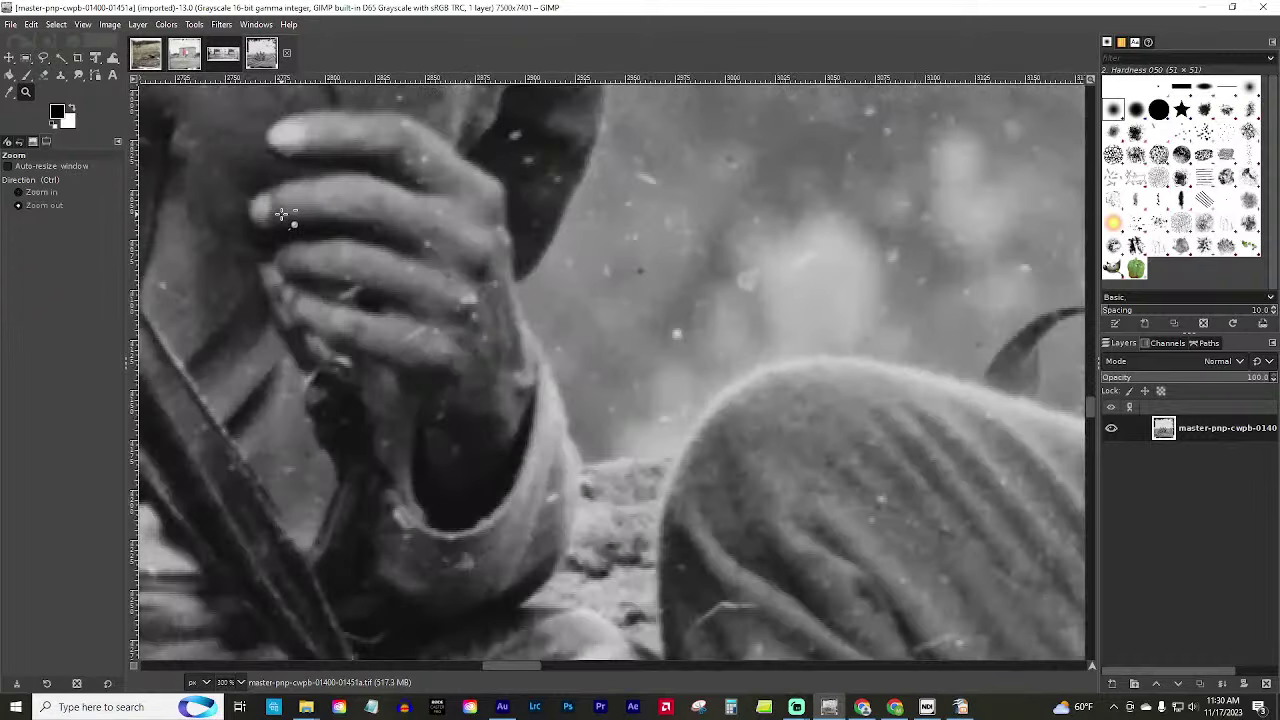
scroll(466, 403, down, 3)
scroll(471, 403, up, 2)
scroll(467, 401, up, 3)
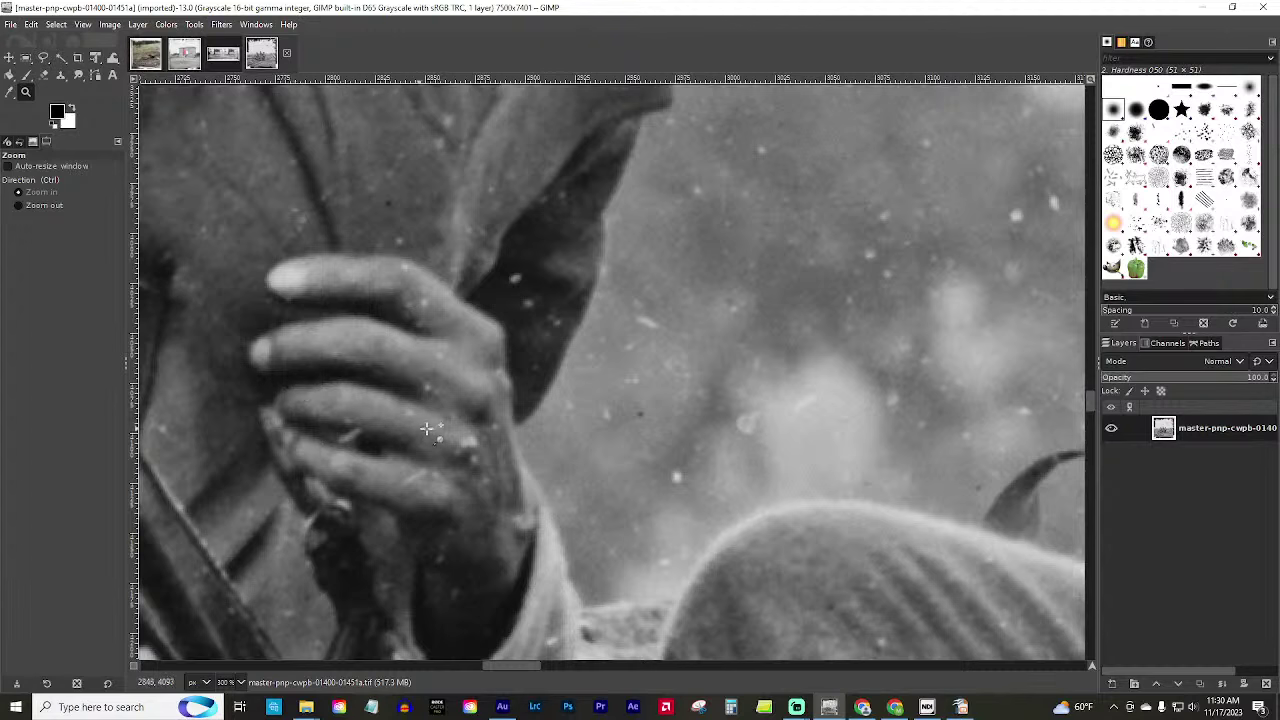
scroll(320, 450, up, 2)
scroll(325, 460, down, 2)
scroll(323, 460, down, 3)
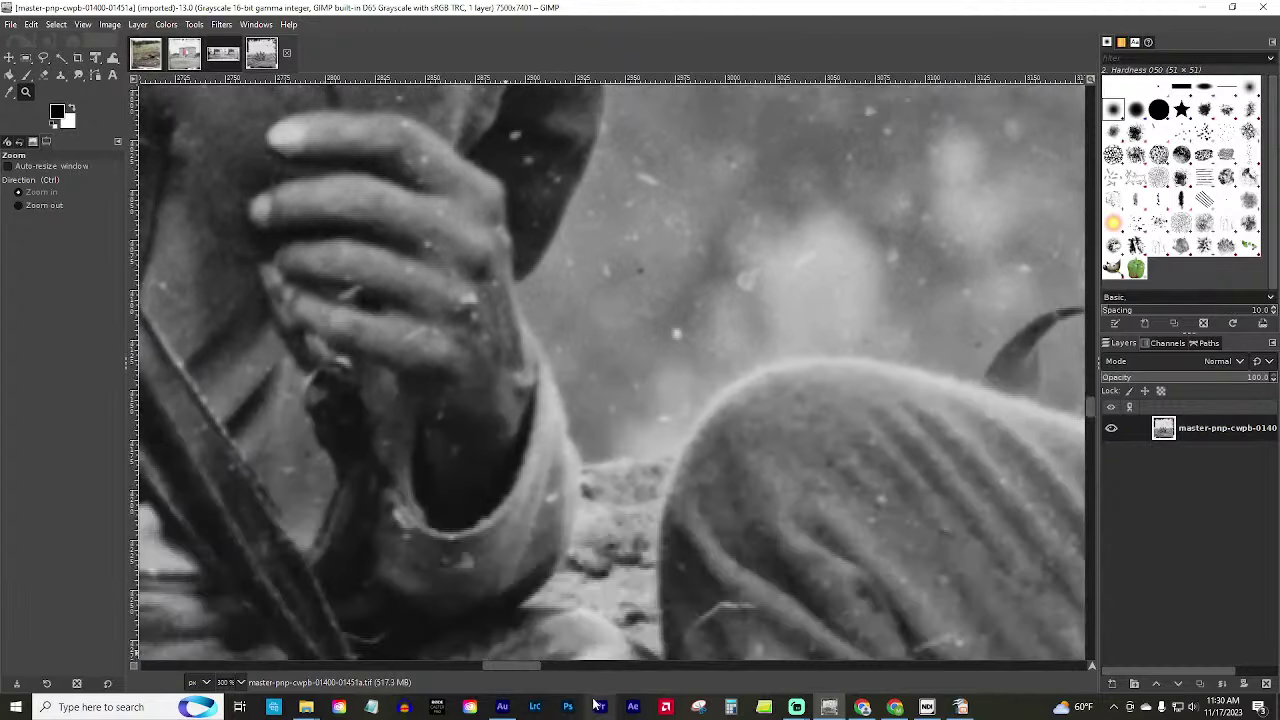
scroll(498, 666, left, 1)
drag(500, 666, 470, 667)
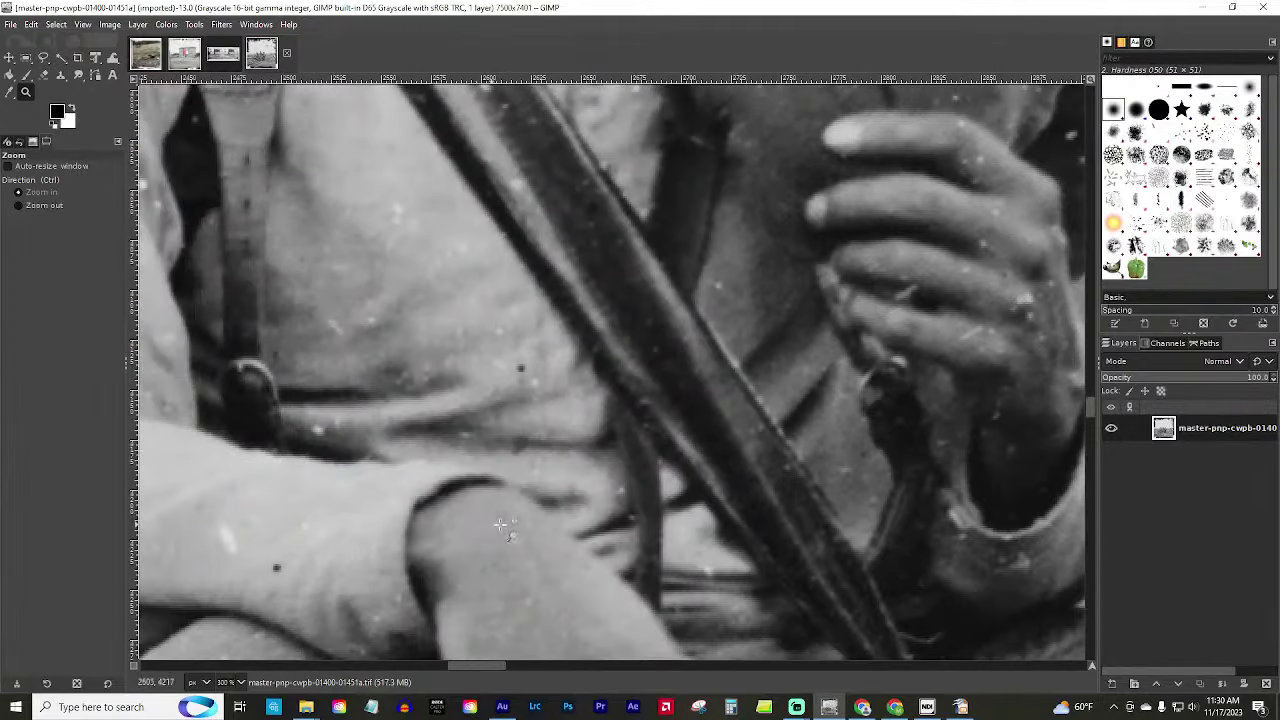
scroll(594, 589, down, 5)
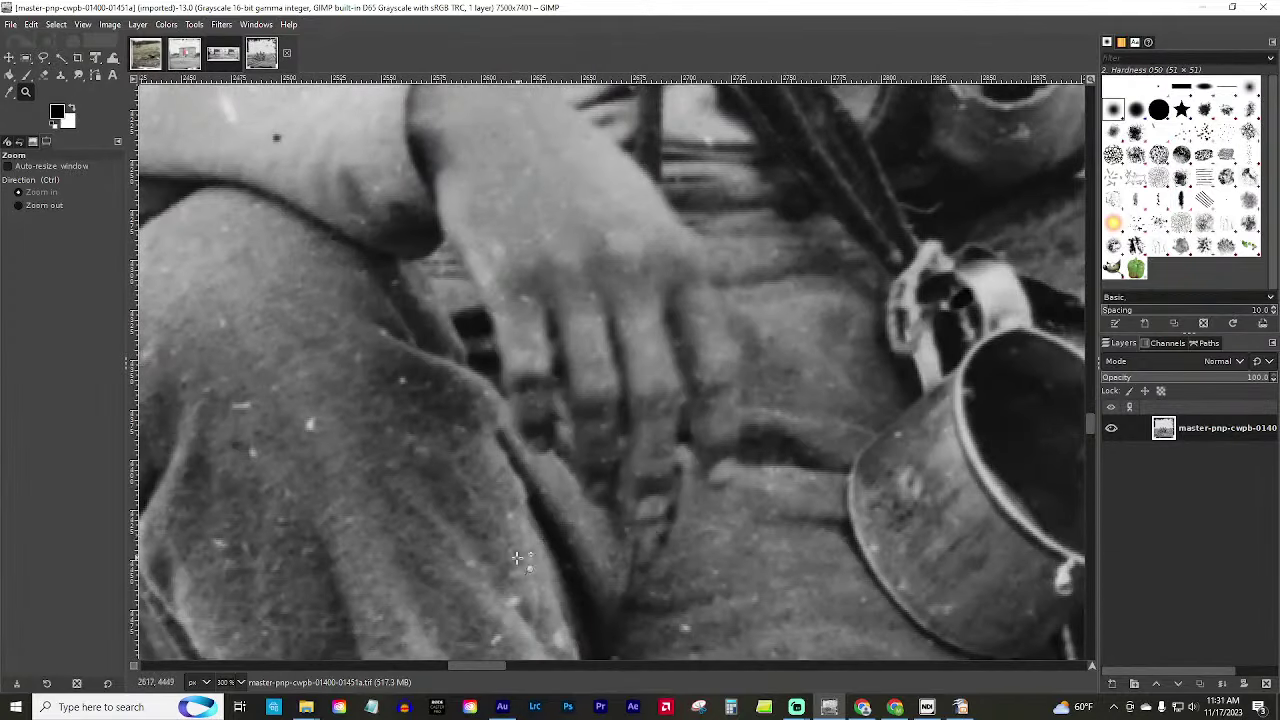
drag(455, 660, 690, 660)
click(873, 412)
scroll(277, 366, up, 5)
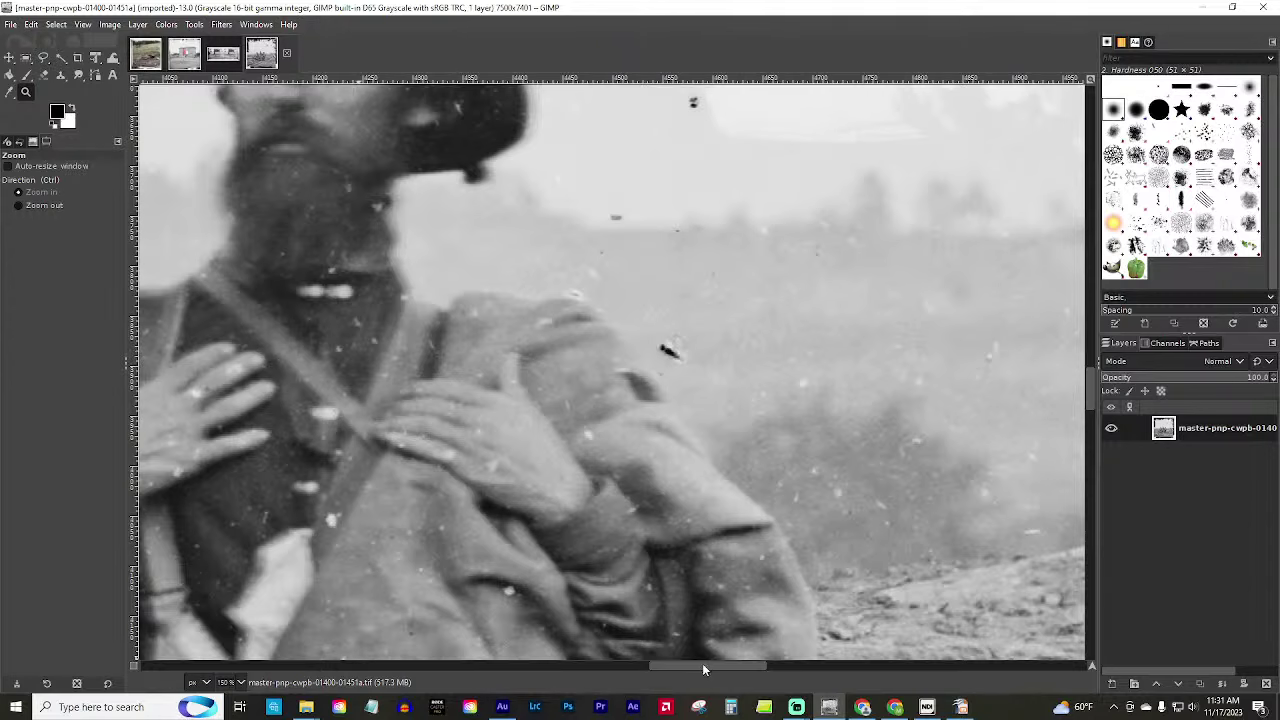
drag(702, 663, 665, 680)
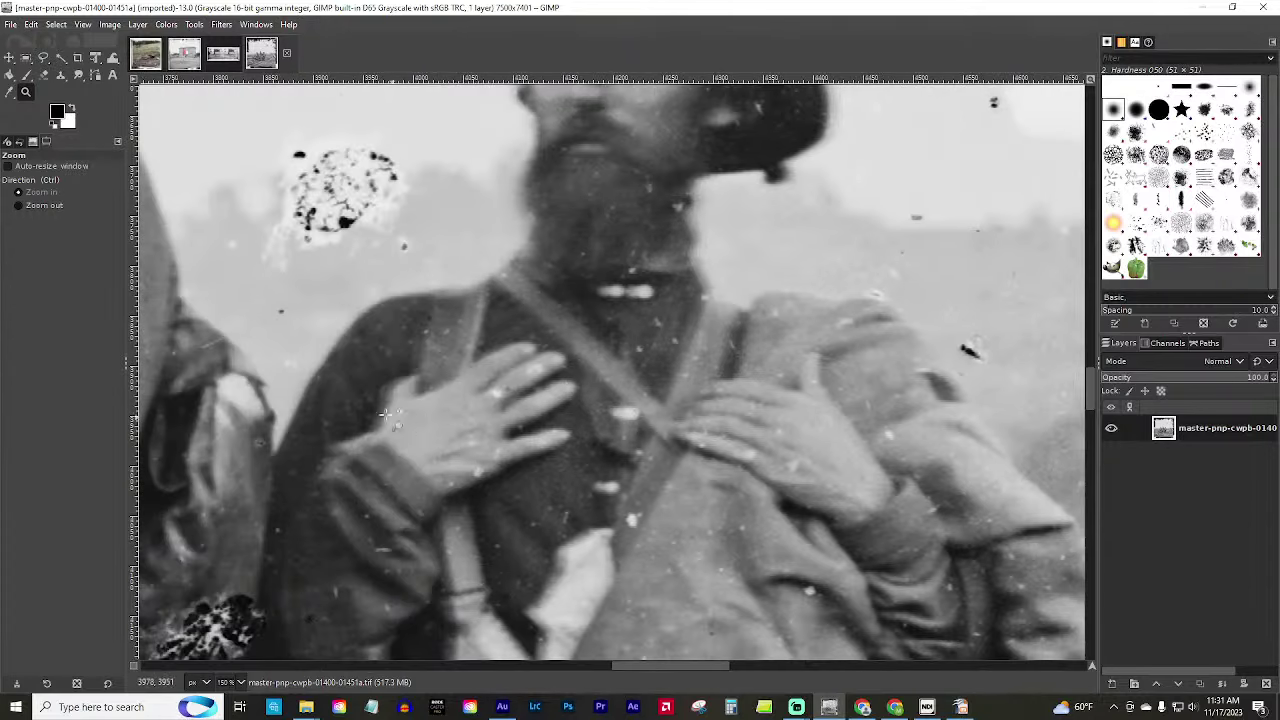
Zoom in on the soldier's hand on his chest, then view his bag at 100%.
click(815, 495)
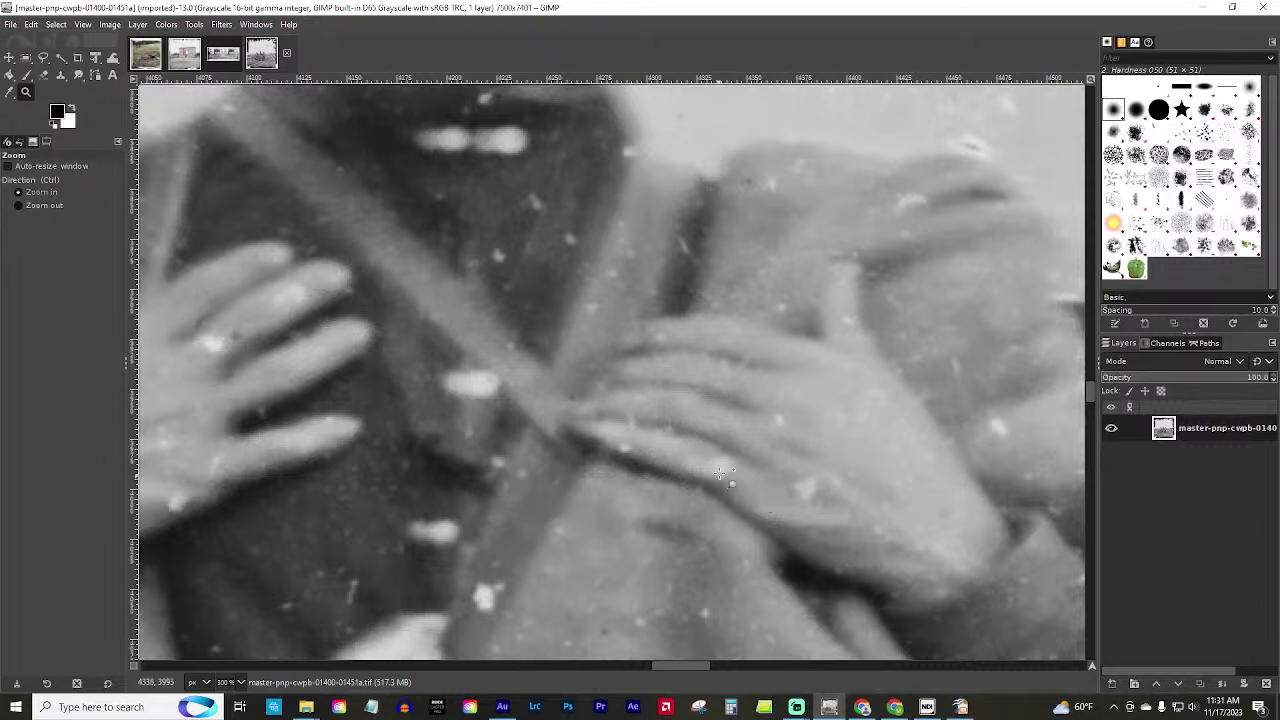
key(ctrl)
ctrl+click(340, 497)
ctrl+click(340, 500)
ctrl+click(340, 500)
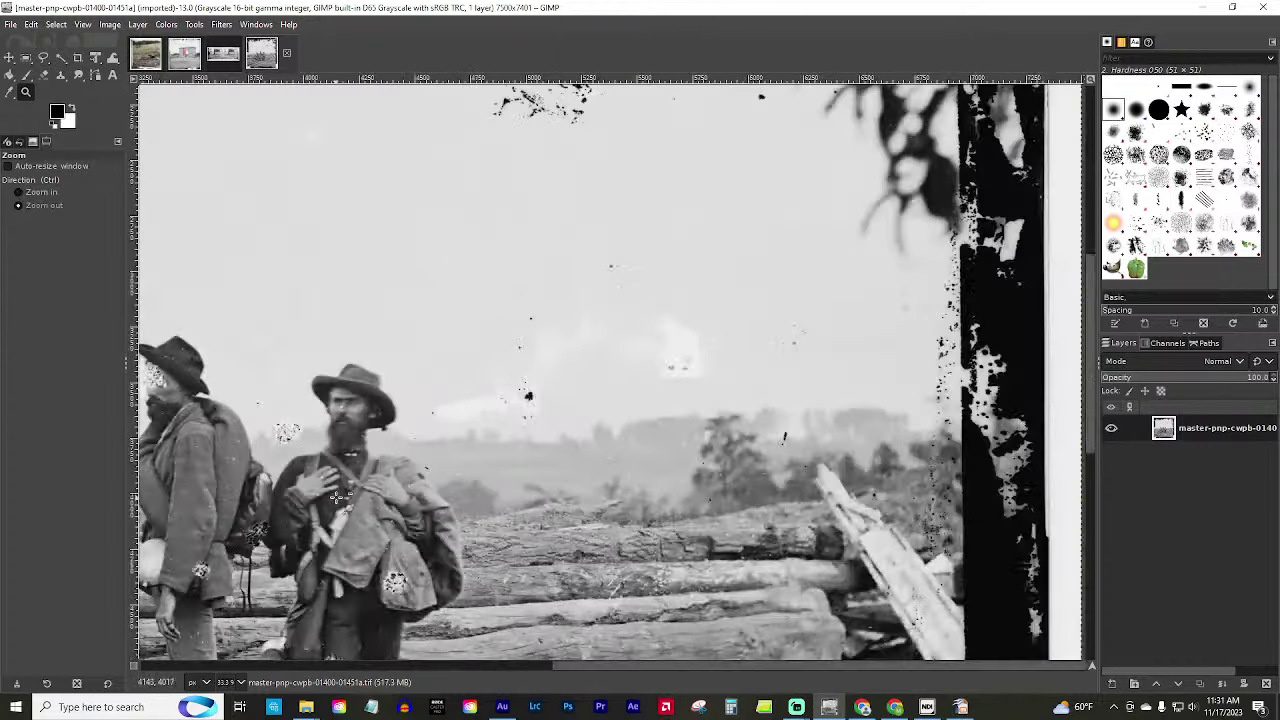
ctrl+click(286, 497)
scroll(228, 470, up, 5)
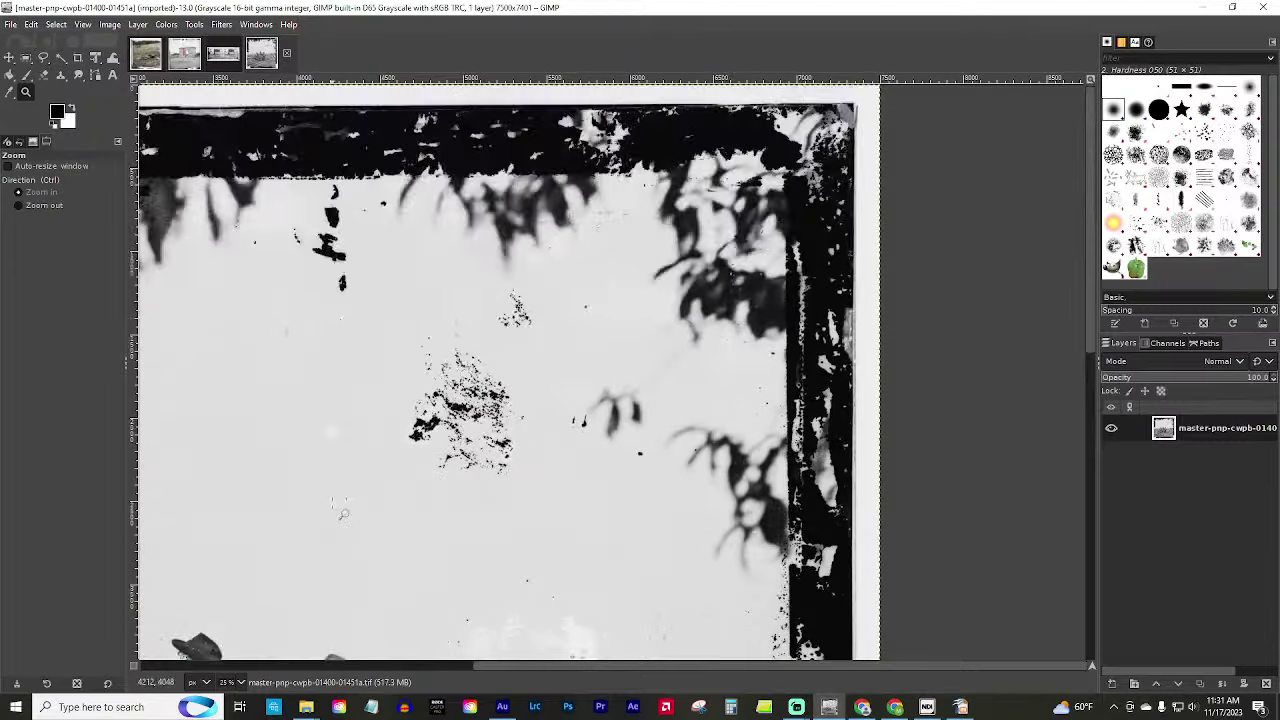
scroll(300, 400, down, 8)
click(358, 352)
key(1)
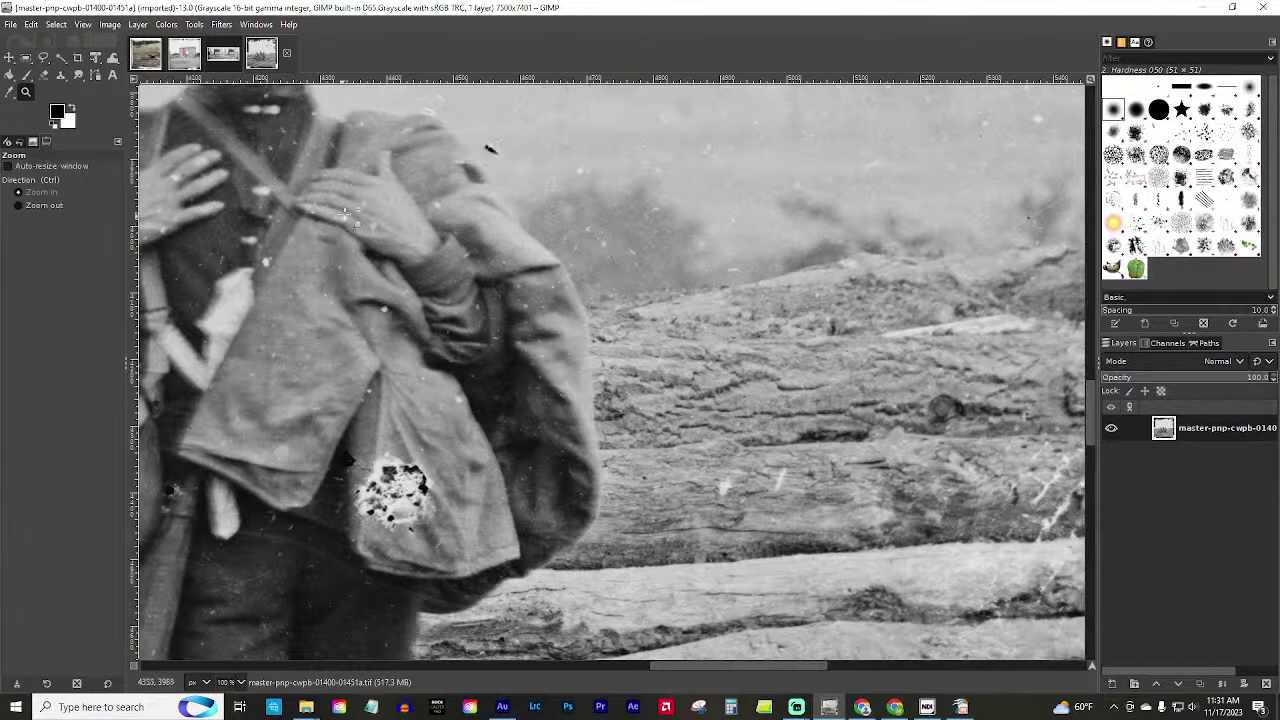
Pan down to the boots on the logs, then up to the seated man's face at 200%.
drag(695, 664, 560, 664)
scroll(436, 606, down, 3)
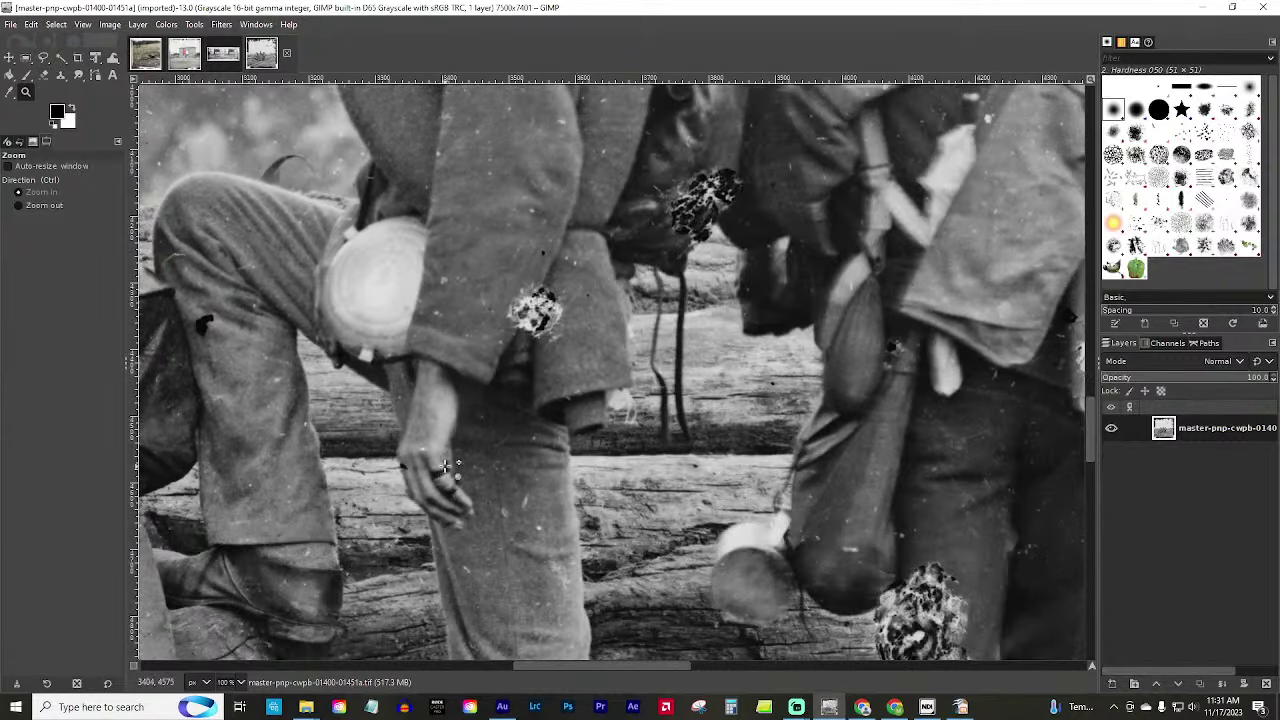
scroll(405, 543, down, 6)
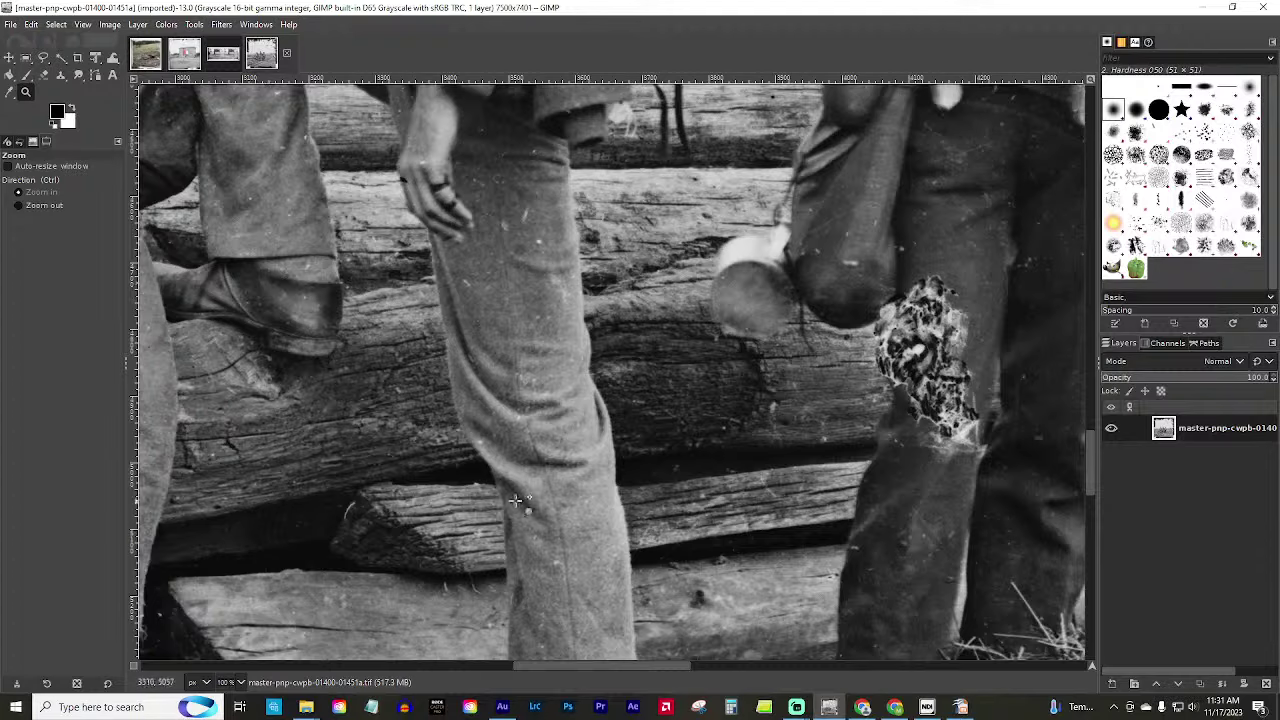
scroll(279, 283, down, 5)
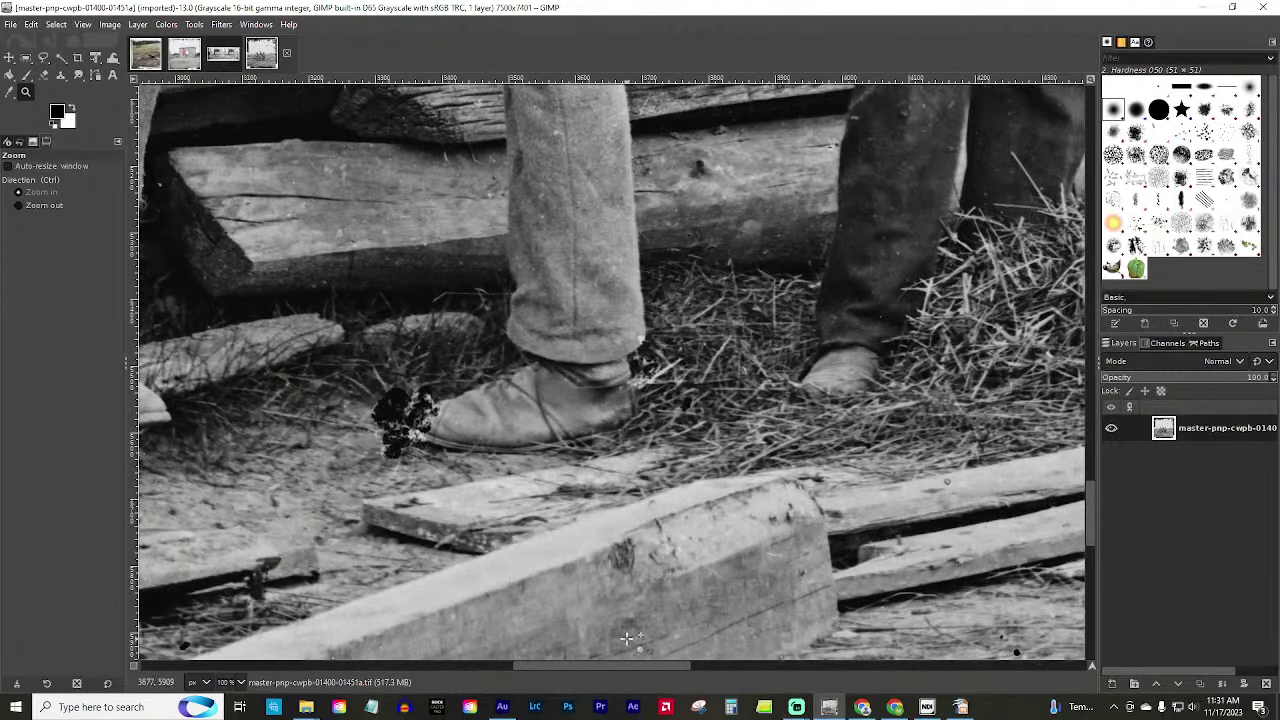
drag(624, 670, 539, 672)
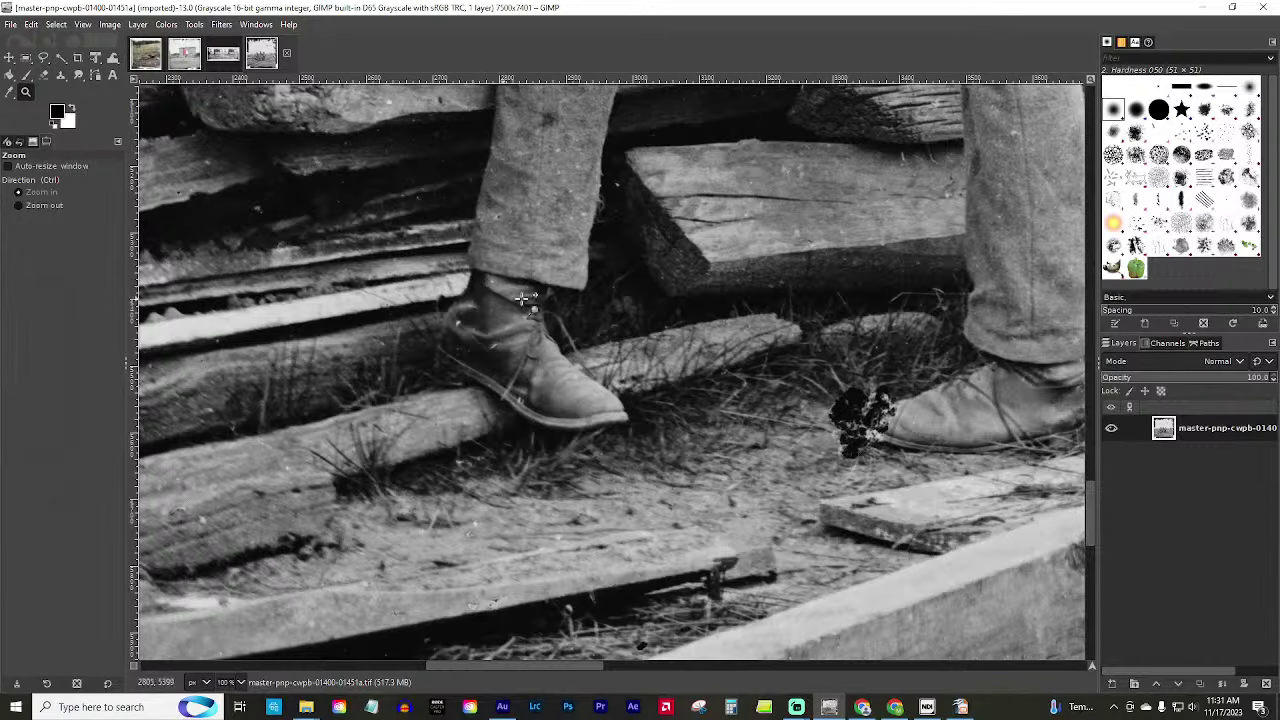
scroll(948, 125, up, 3)
scroll(948, 125, up, 6)
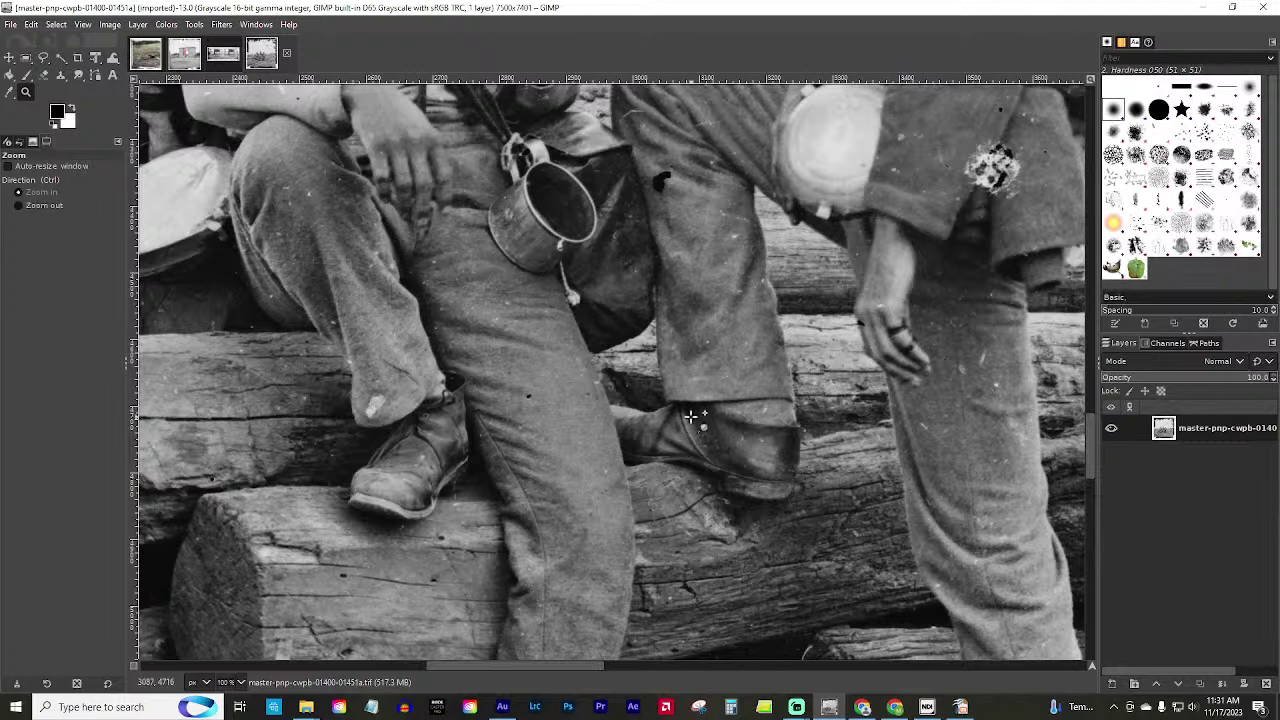
scroll(598, 387, up, 6)
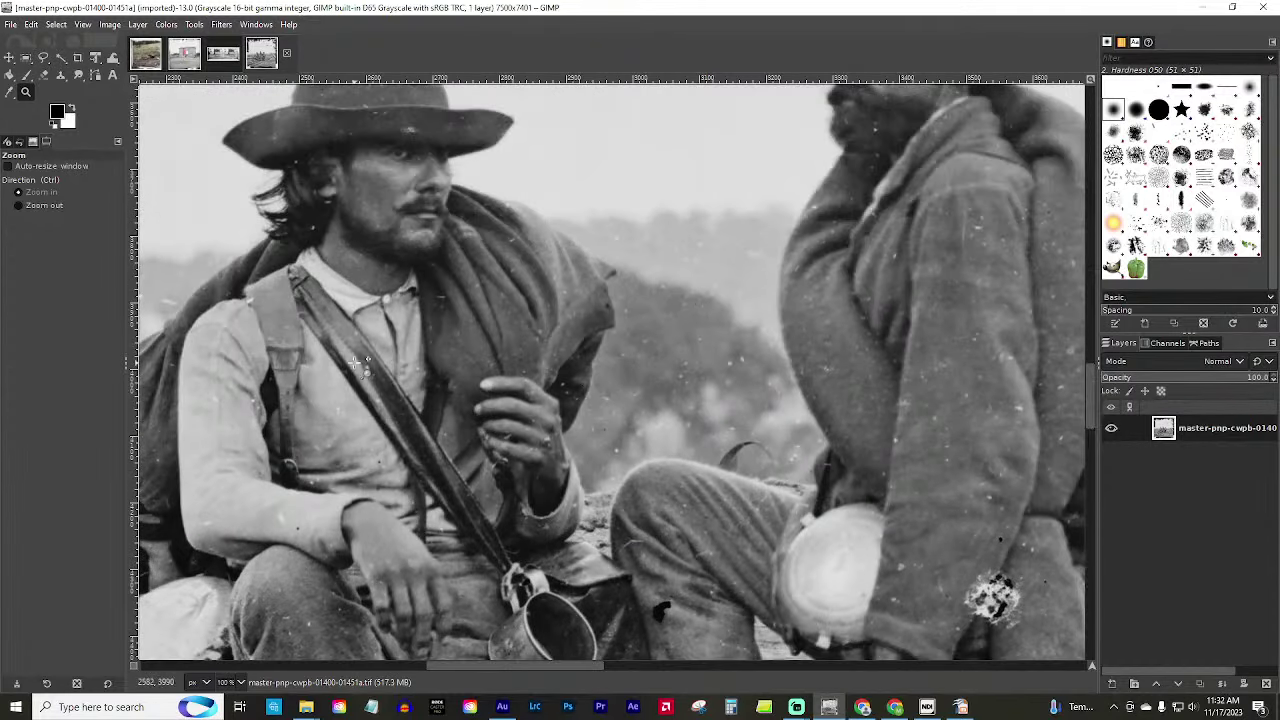
scroll(338, 400, up, 3)
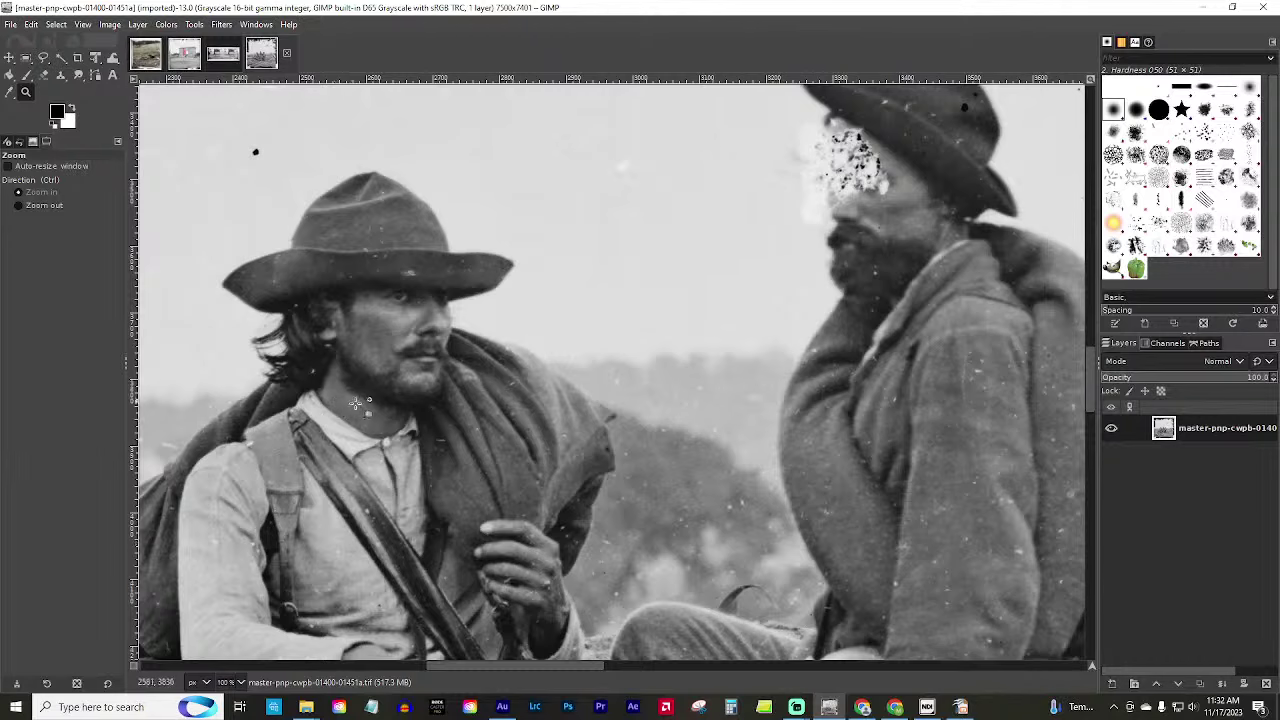
scroll(362, 250, up, 2)
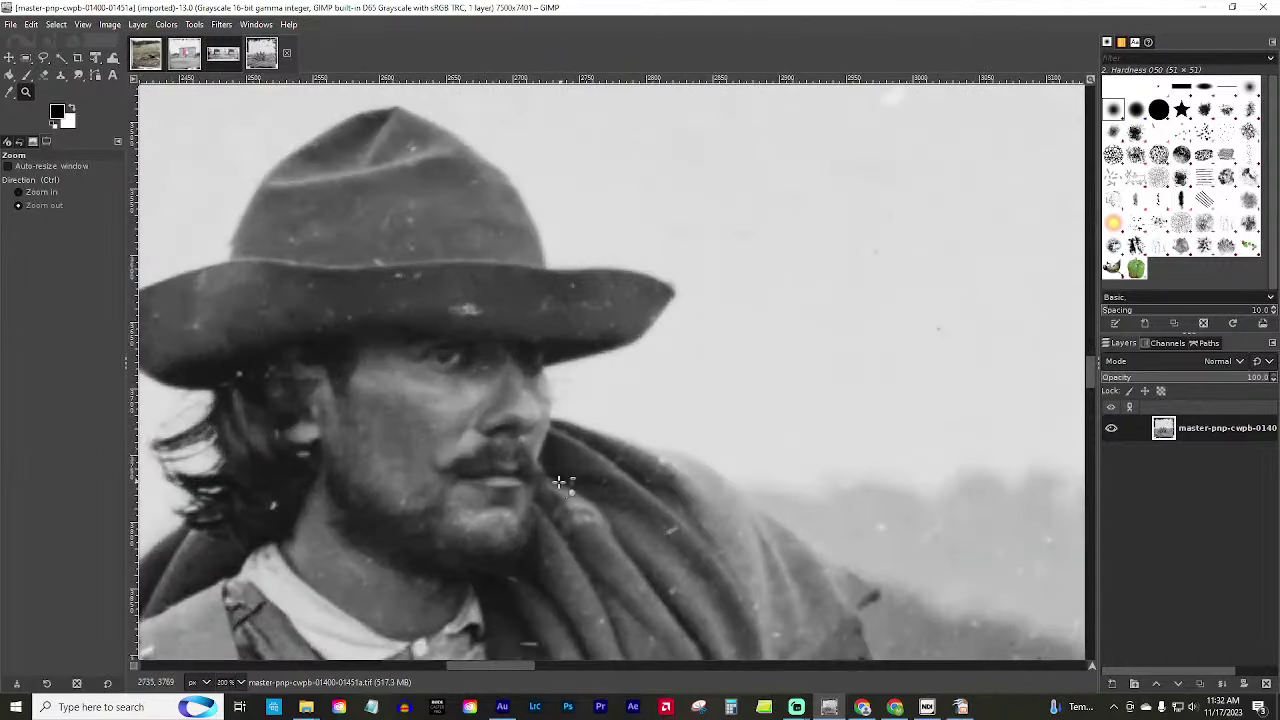
scroll(453, 483, up, 1)
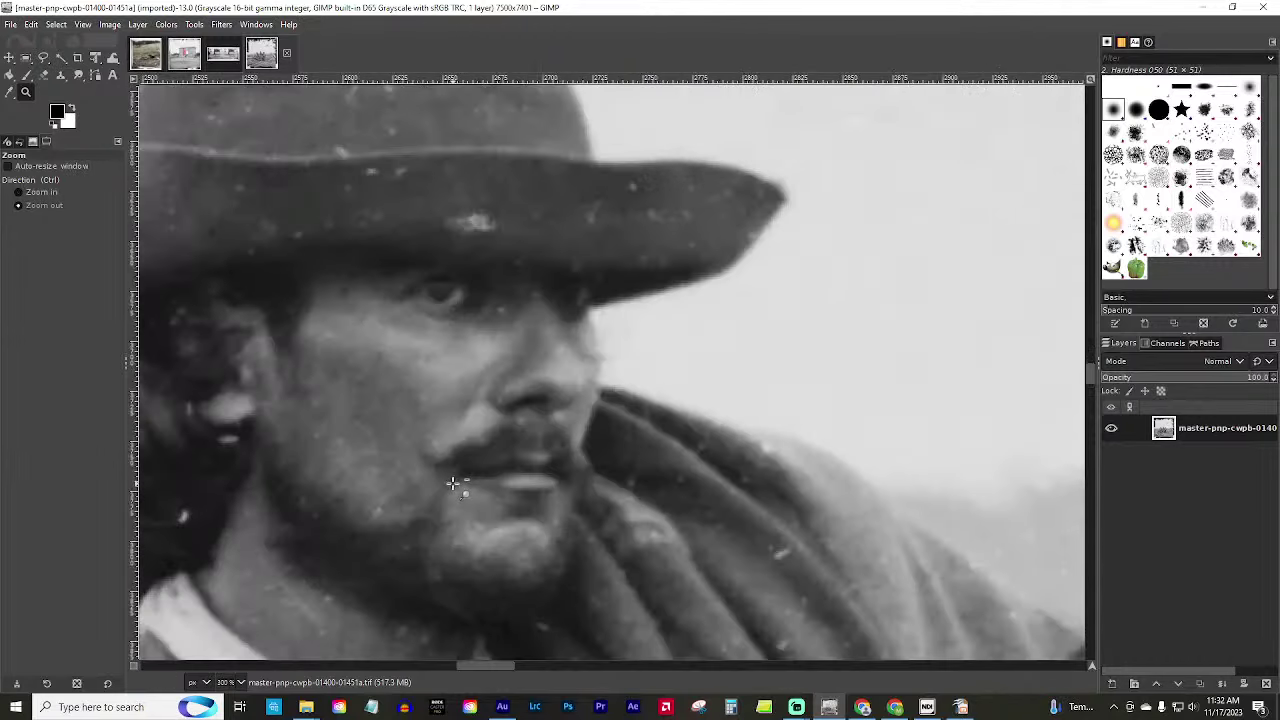
scroll(454, 483, down, 1)
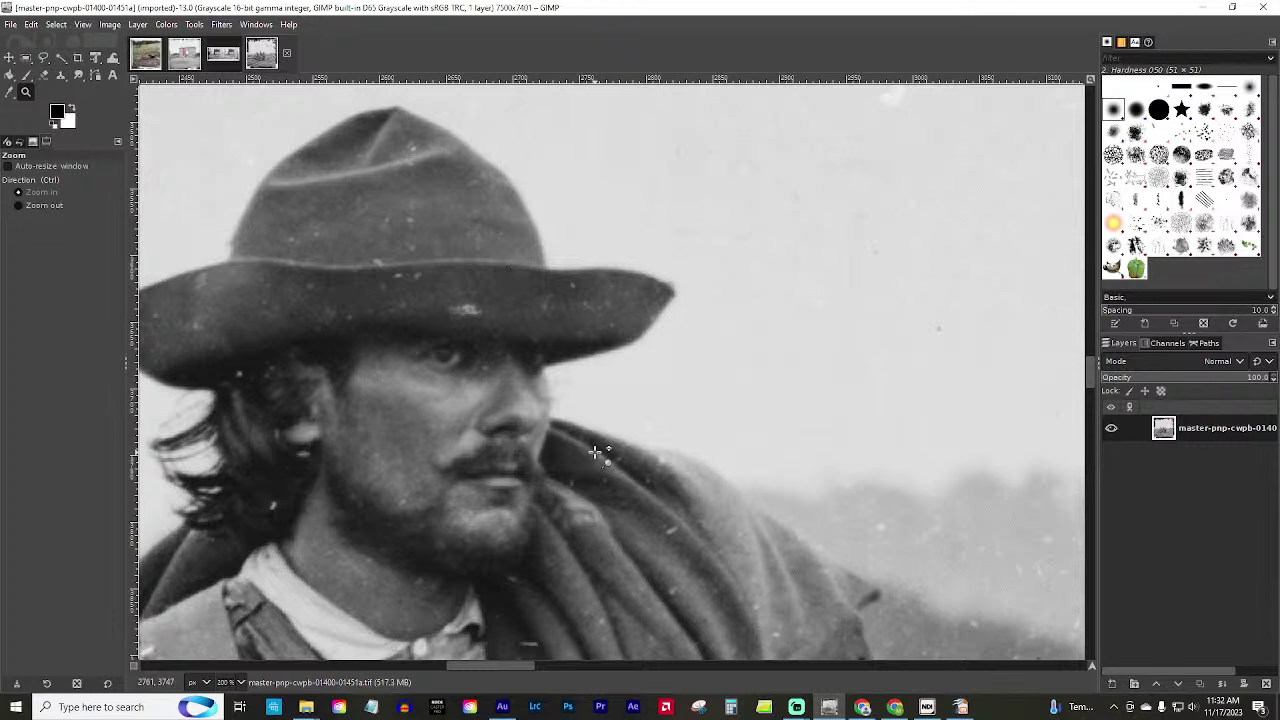
Zoom out from the seated man's face to the group and pan across it.
ctrl+click(620, 510)
ctrl+click(620, 510)
ctrl+click(620, 510)
ctrl+click(620, 510)
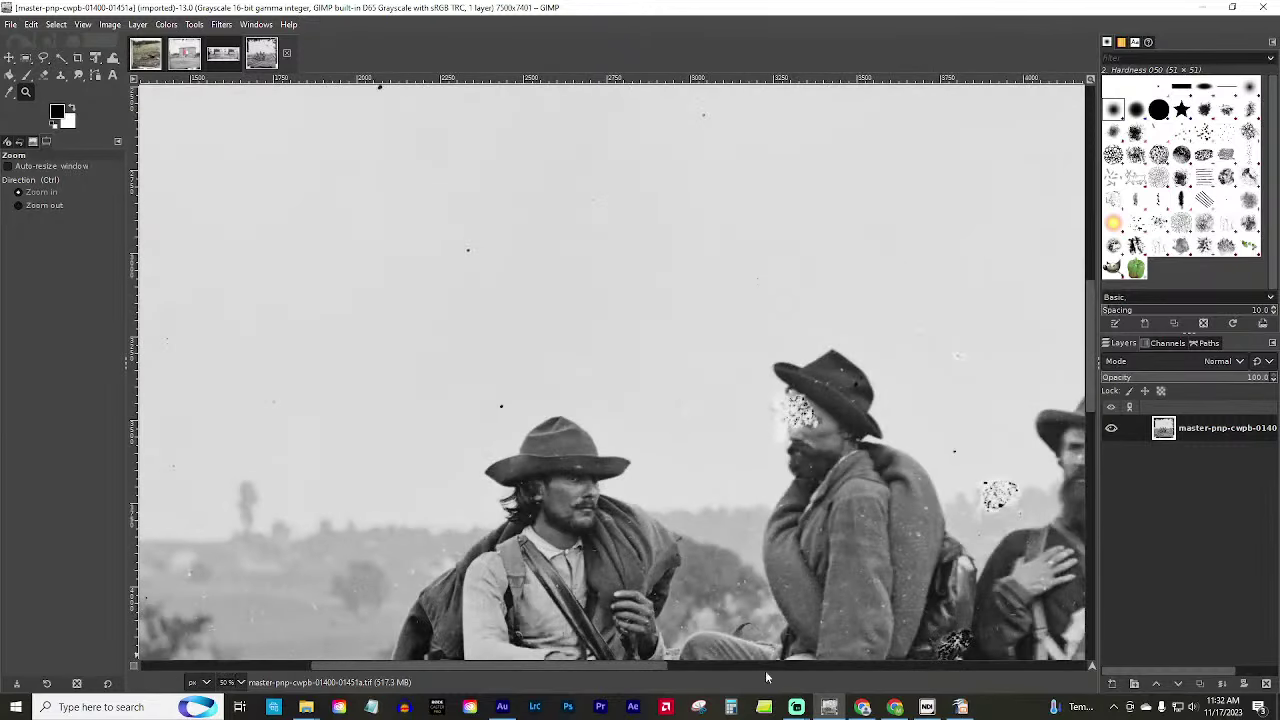
drag(655, 668, 733, 672)
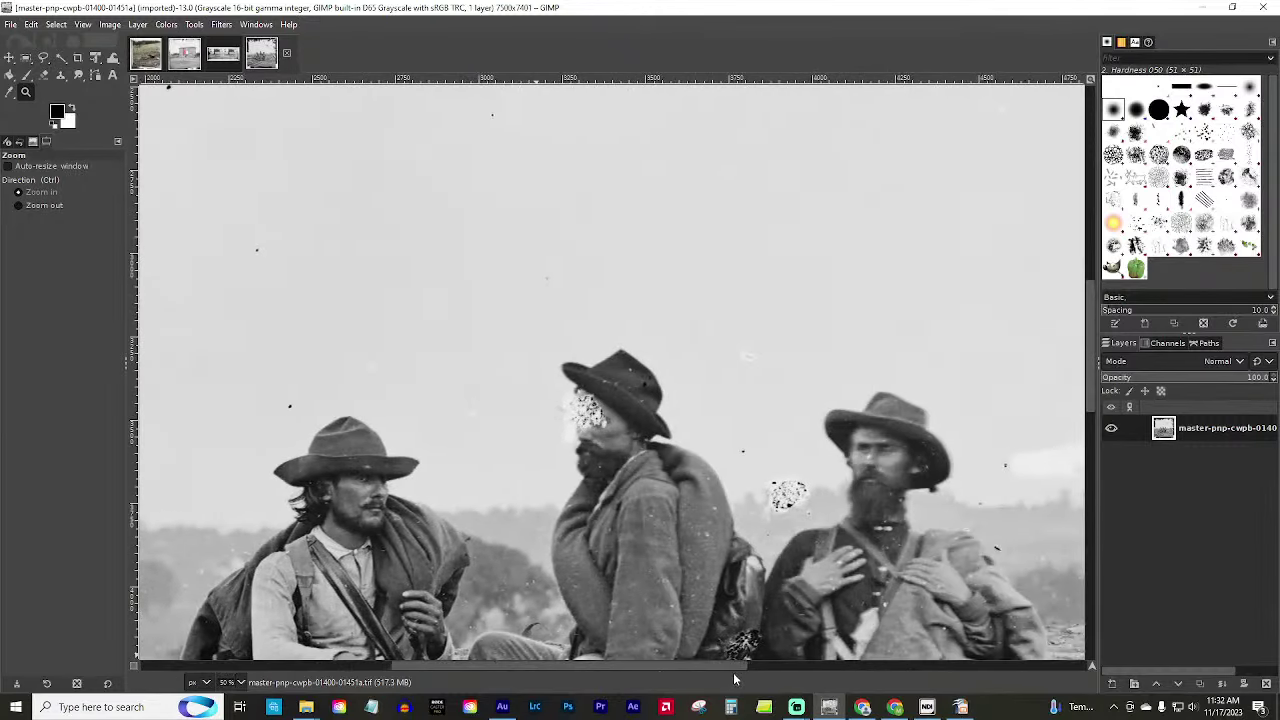
scroll(545, 480, down, 5)
scroll(545, 480, up, 3)
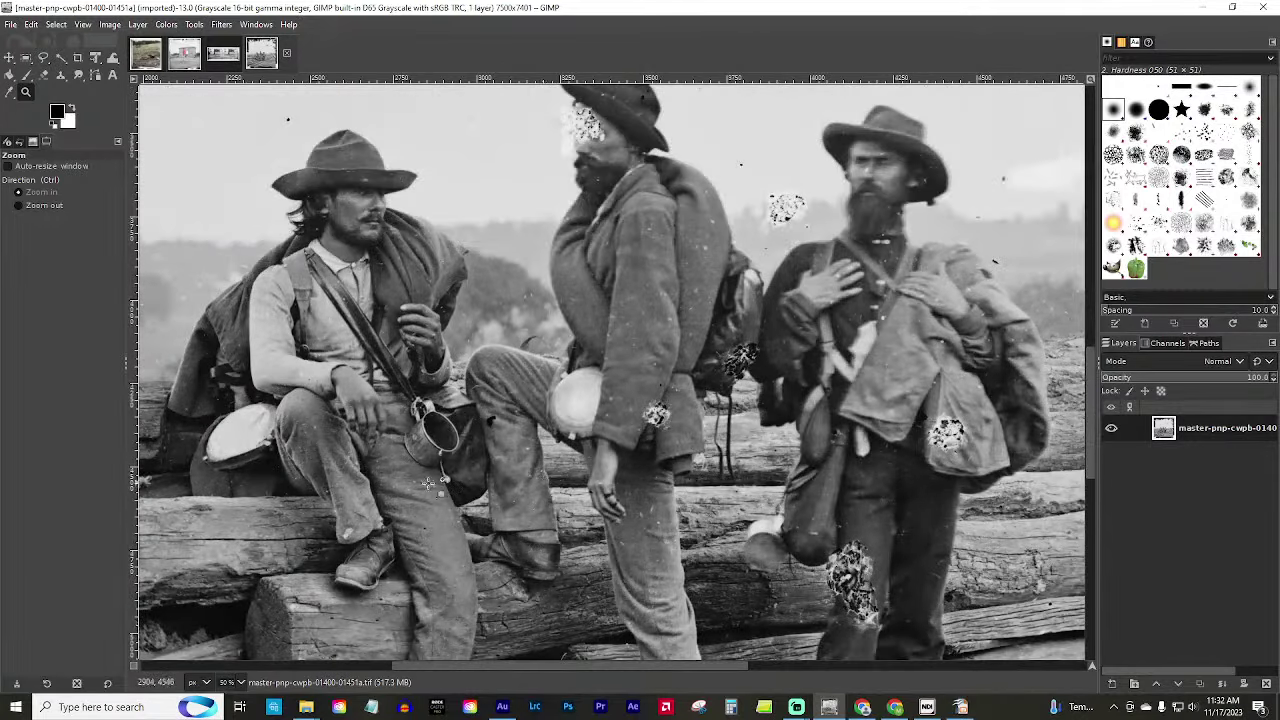
drag(542, 663, 345, 662)
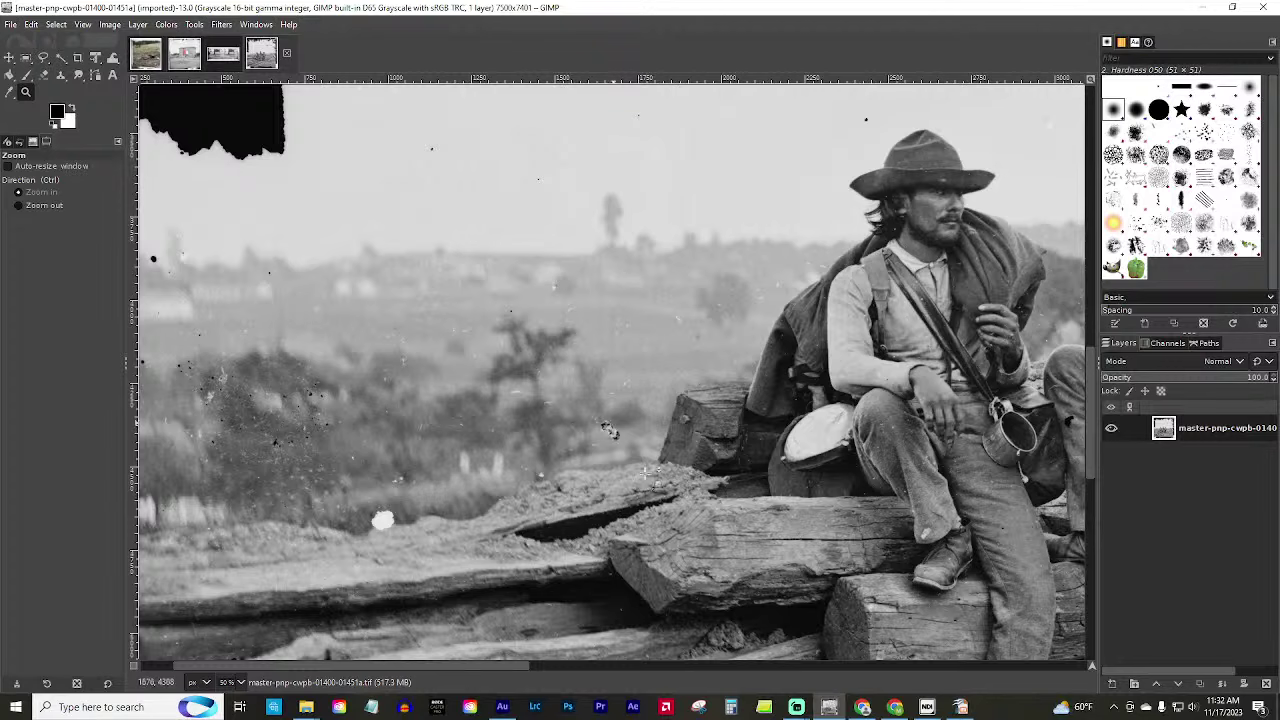
drag(472, 660, 463, 664)
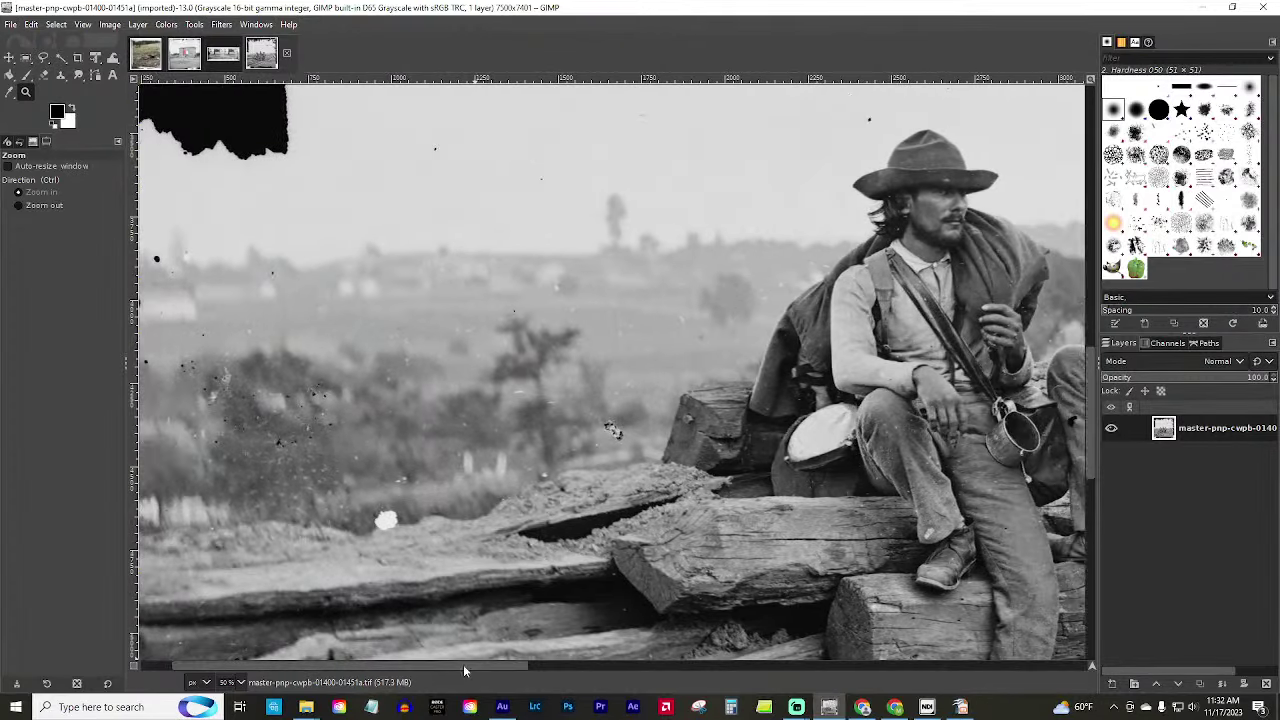
scroll(740, 467, up, 5)
scroll(740, 467, down, 3)
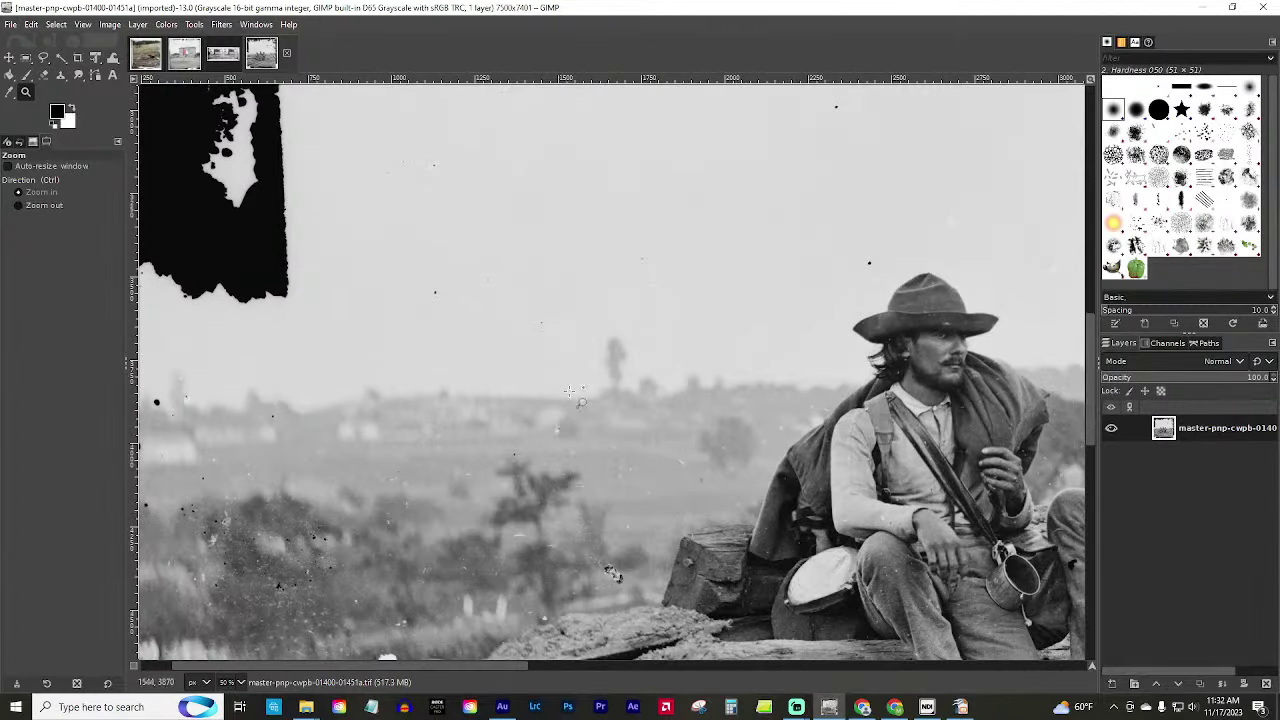
Zoom in on the distant tree and background hills, then back out to the seated man.
click(628, 347)
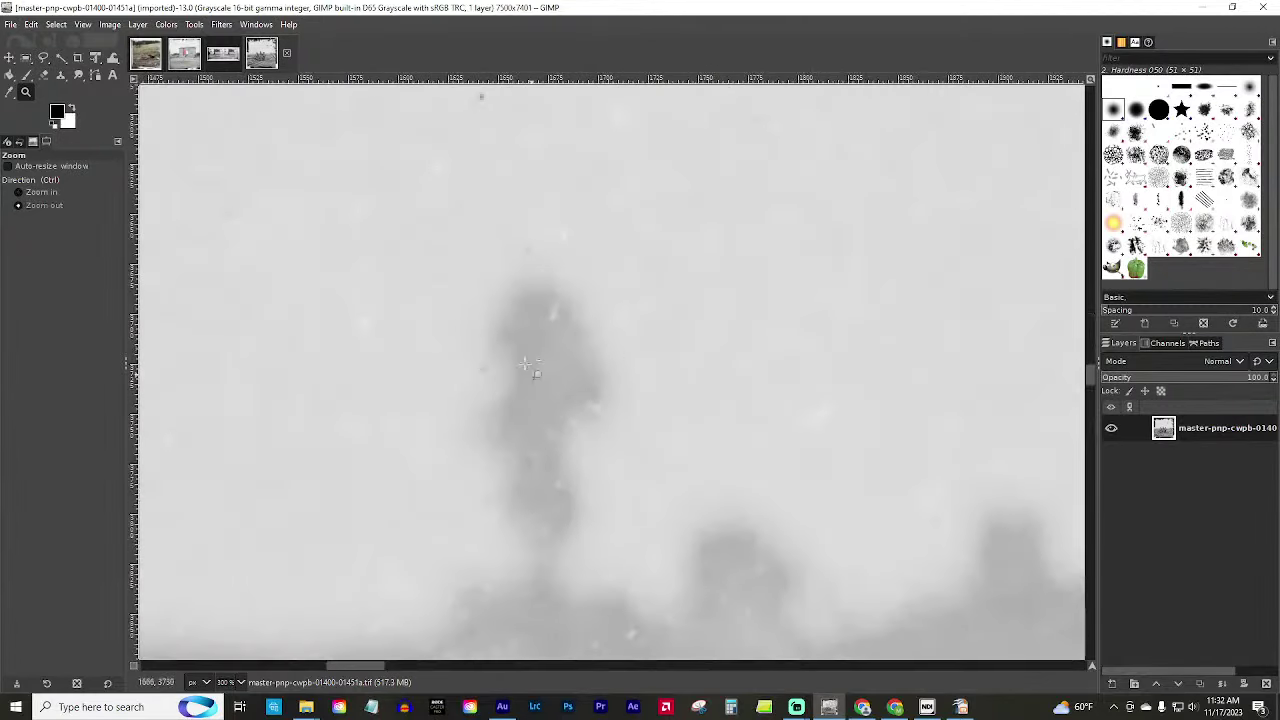
scroll(540, 370, down, 2)
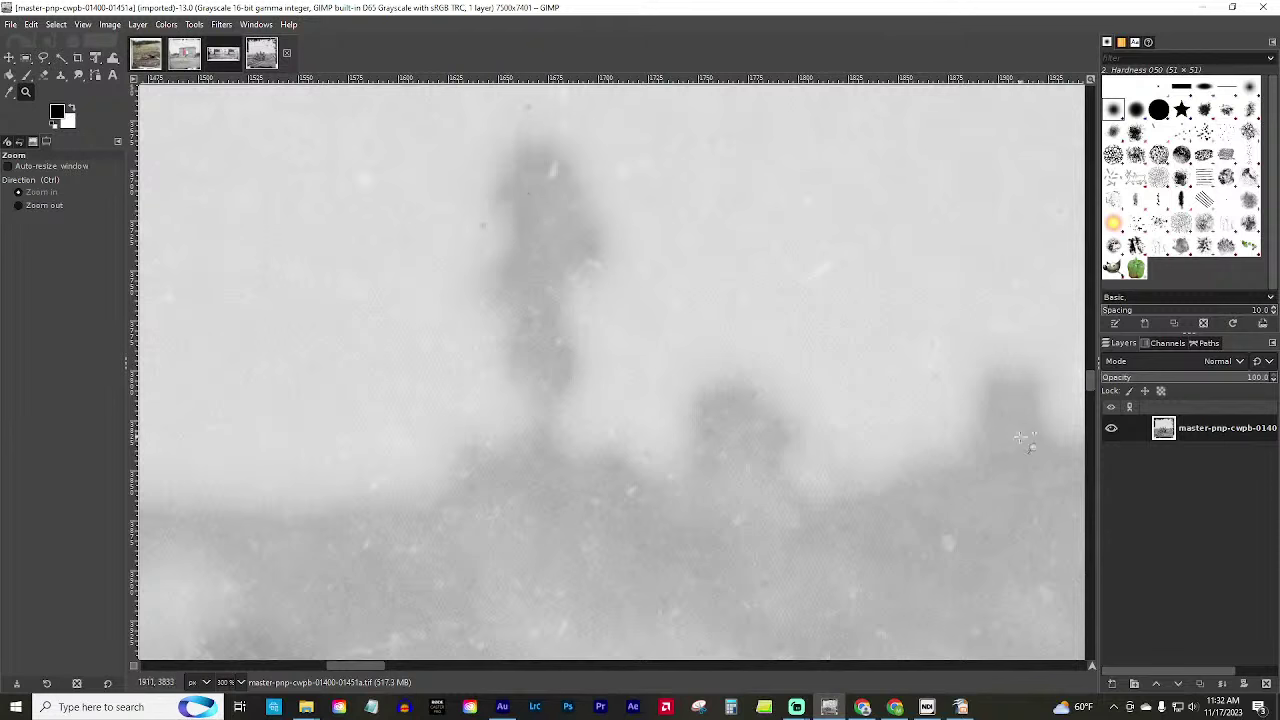
ctrl+click(737, 432)
ctrl+click(737, 432)
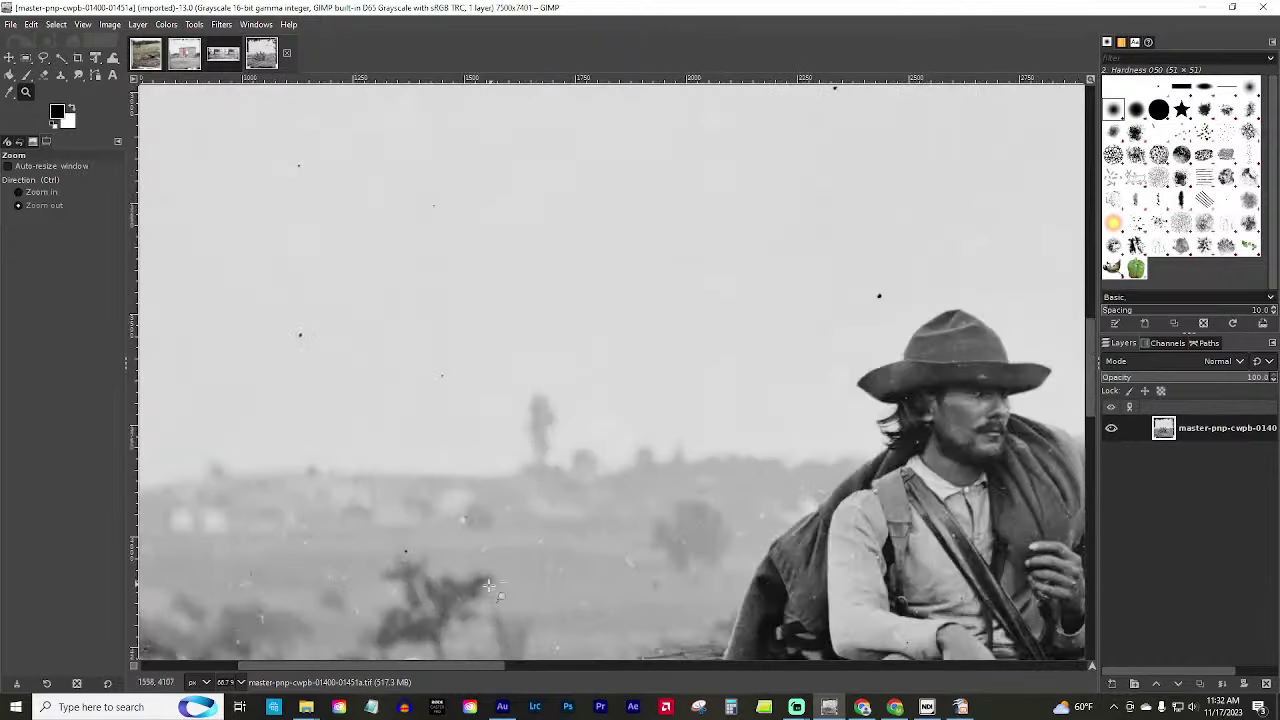
ctrl+click(600, 500)
click(205, 588)
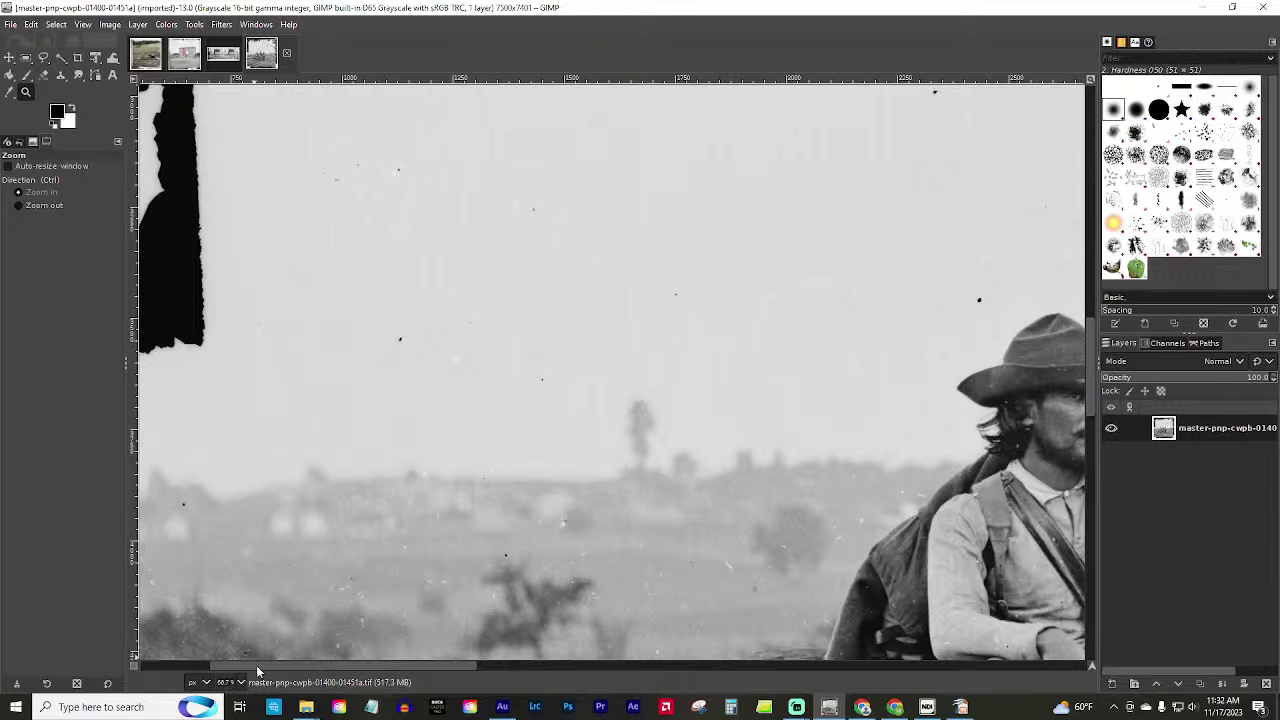
drag(257, 667, 204, 667)
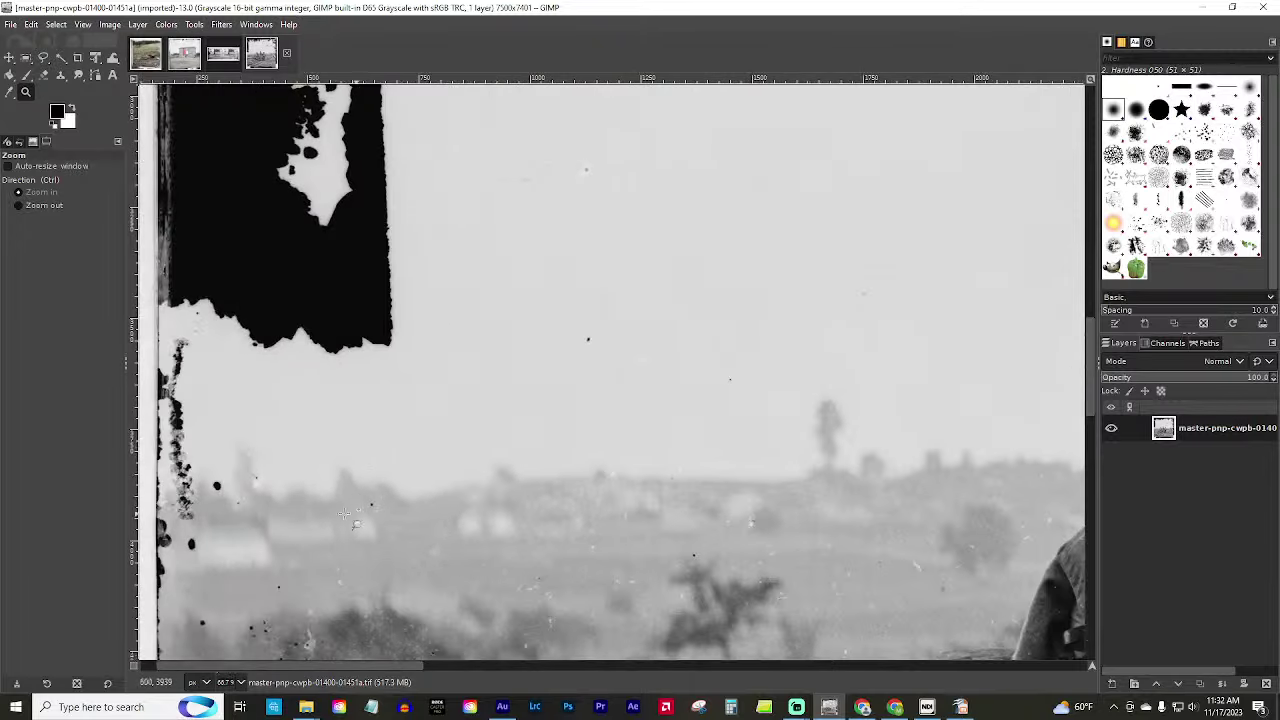
Zoom out toward the photo's left edge to see more of the scene.
key(ctrl)
scroll(876, 488, down, 3)
ctrl+click(893, 437)
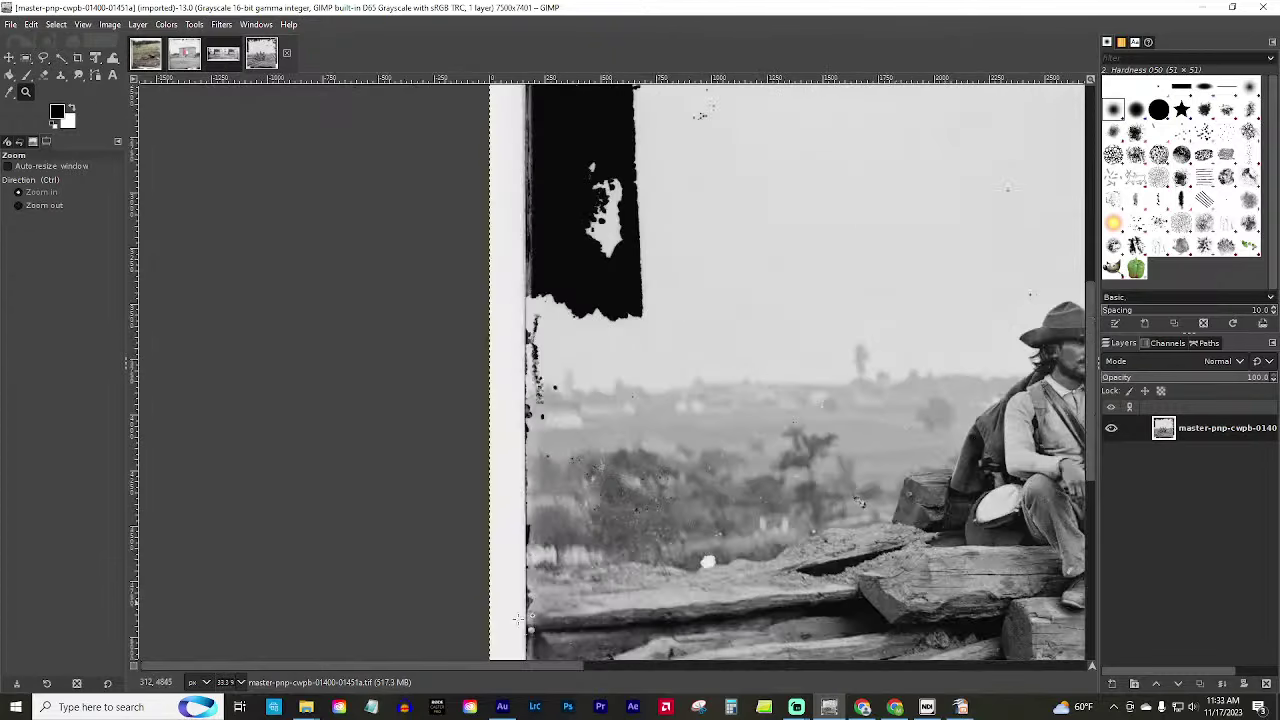
drag(394, 662, 419, 672)
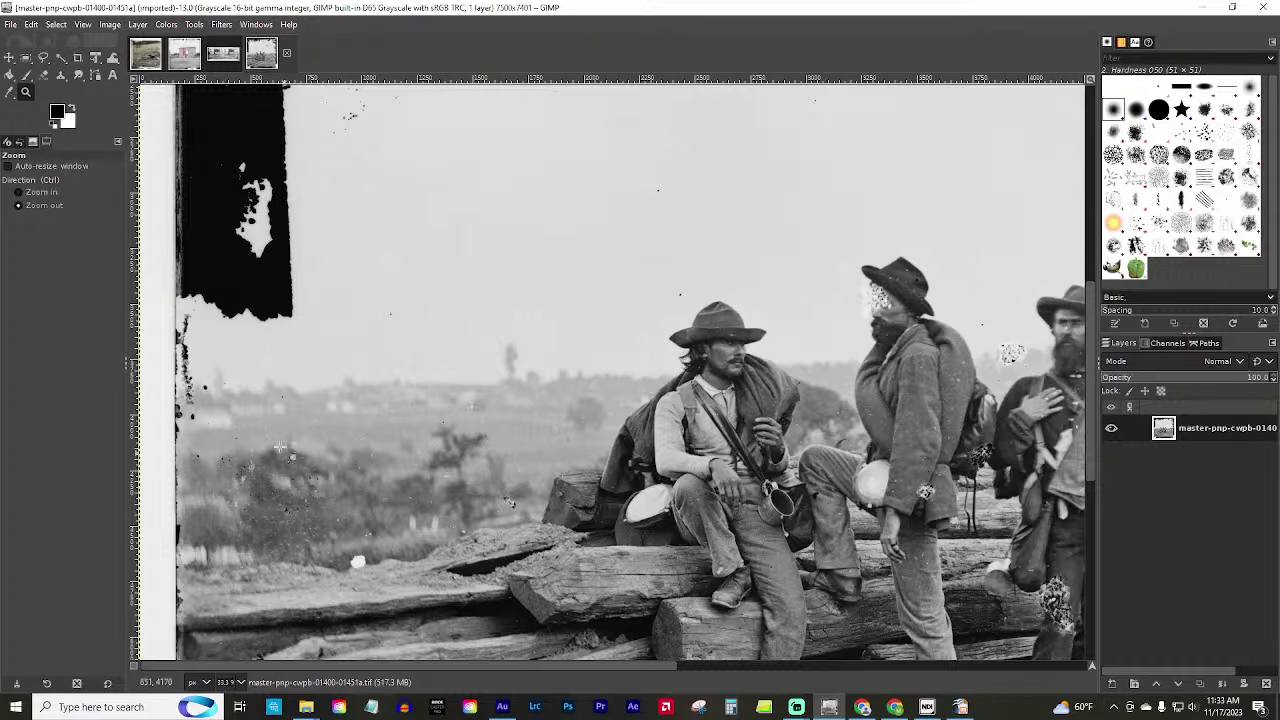
click(253, 452)
click(253, 452)
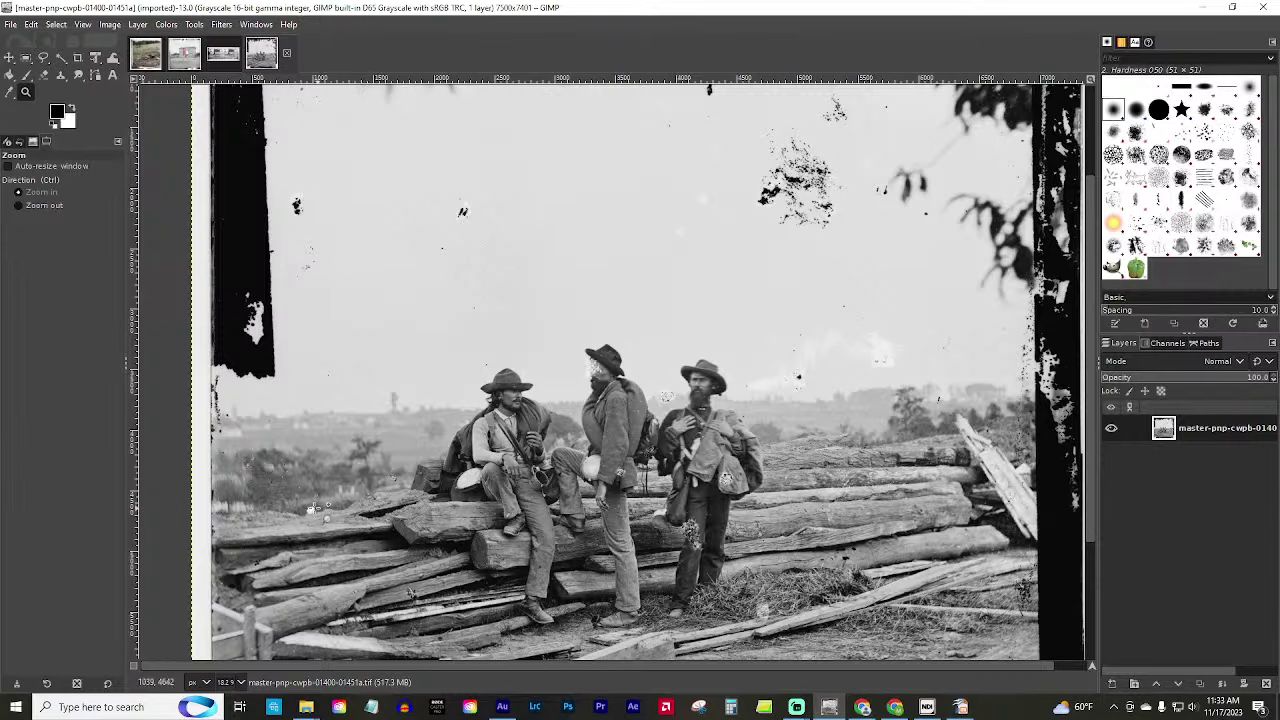
Zoom in on the blemished ground beside the soldiers, then out to the two soldiers.
click(268, 541)
click(268, 541)
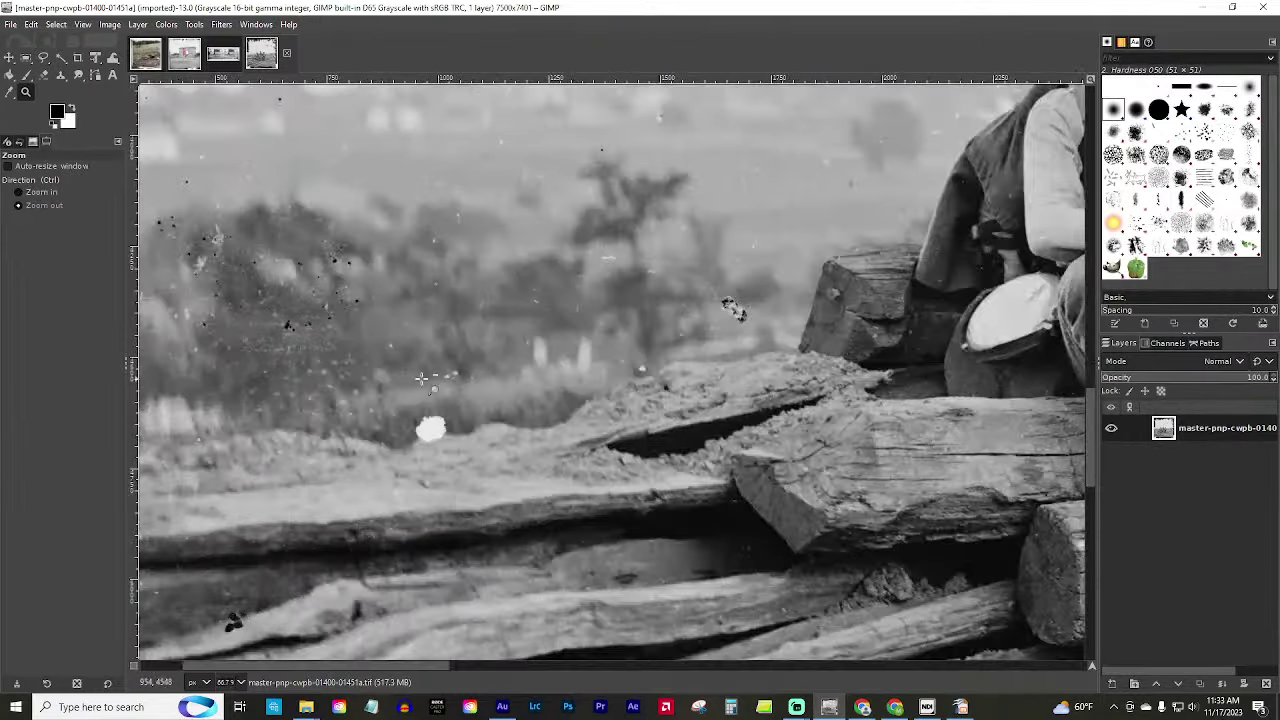
click(262, 450)
click(316, 441)
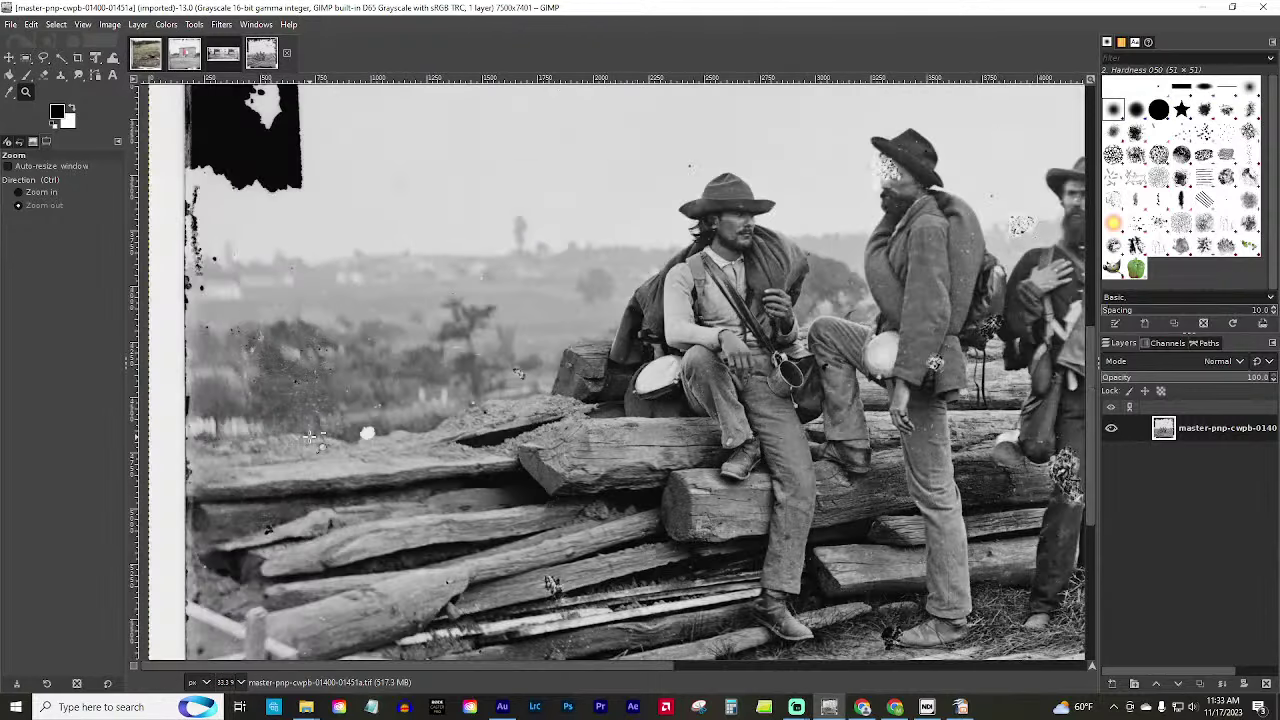
ctrl+click(435, 410)
ctrl+click(435, 410)
Zoom into the hazy background detail, then out until all three soldiers show.
click(446, 343)
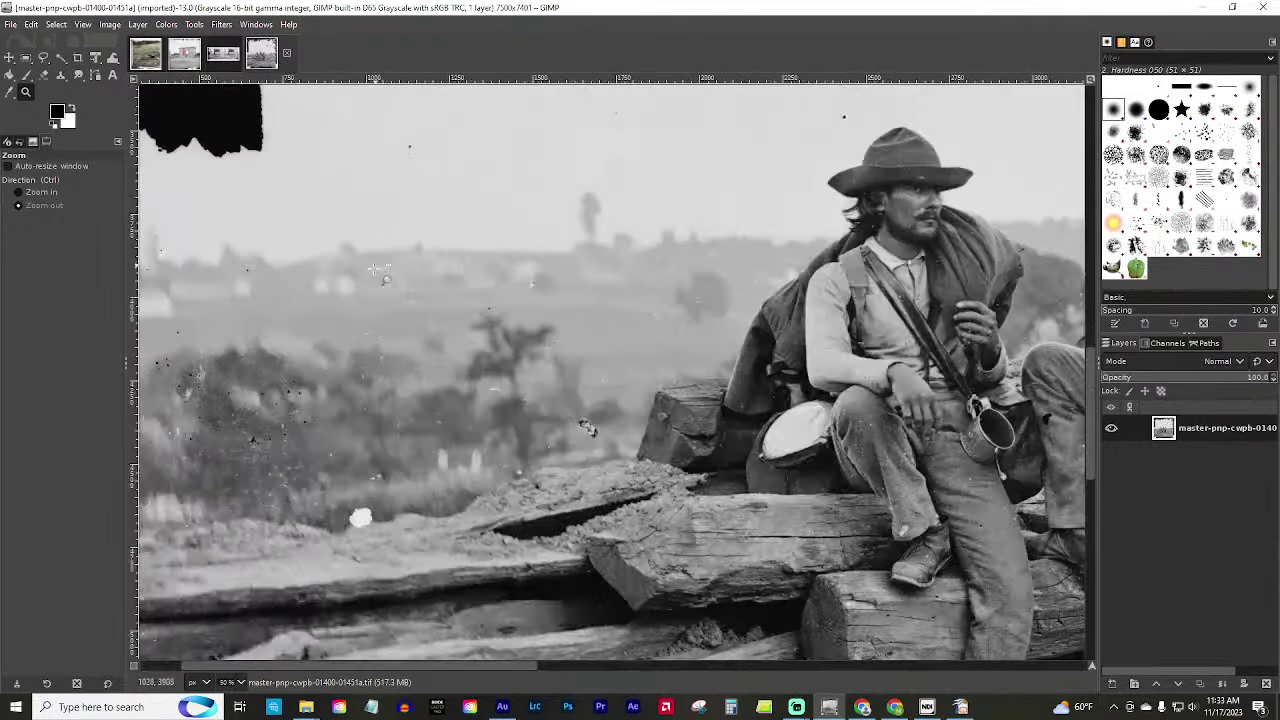
click(360, 290)
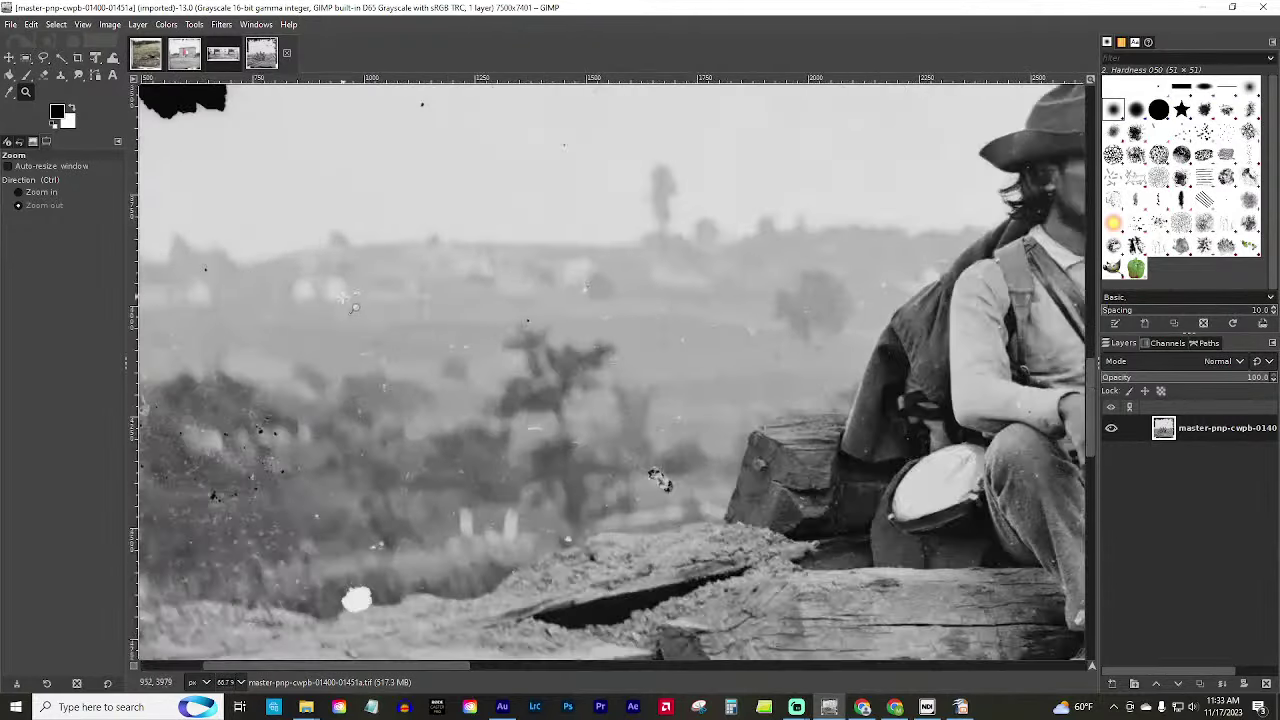
ctrl+click(408, 266)
click(414, 274)
click(416, 278)
click(418, 283)
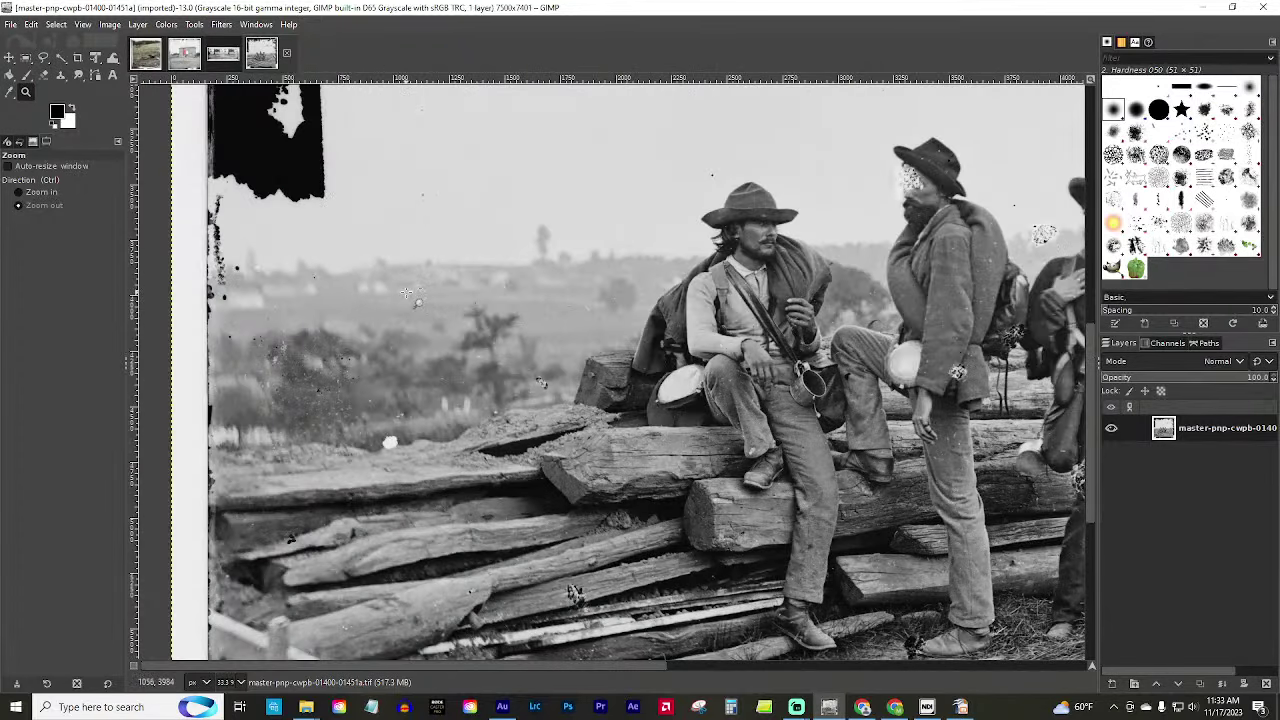
click(410, 292)
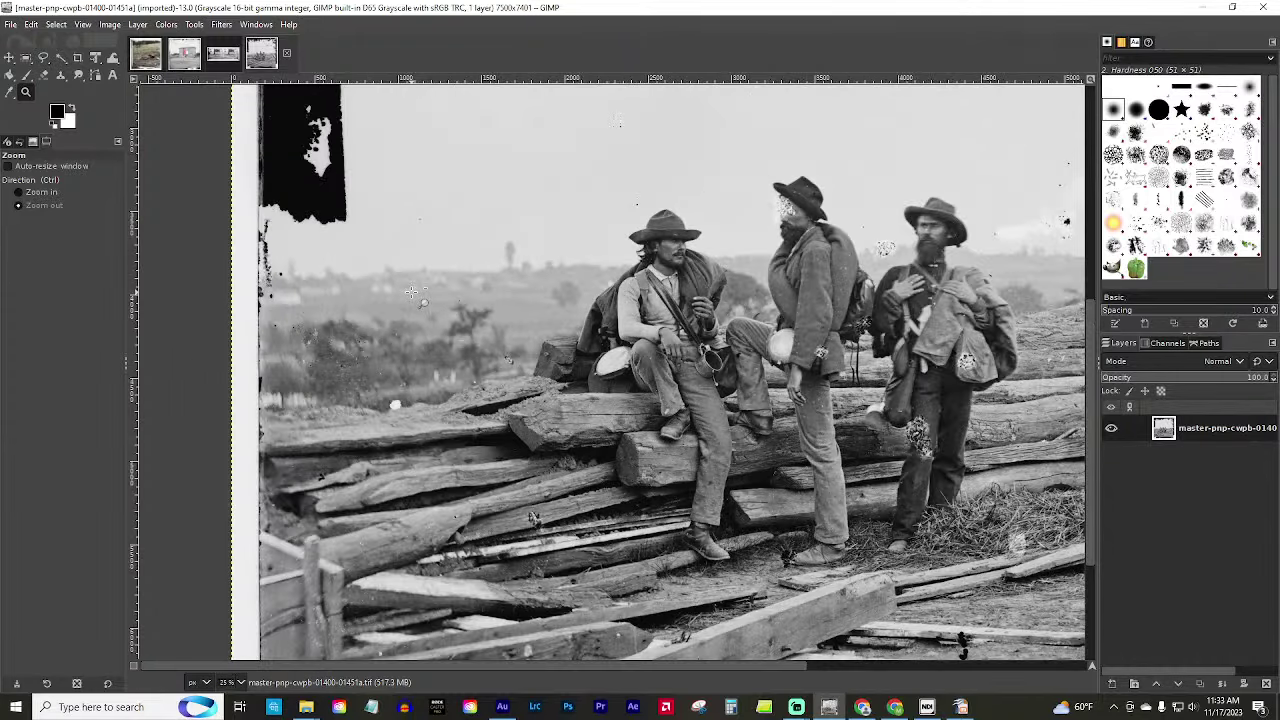
click(410, 292)
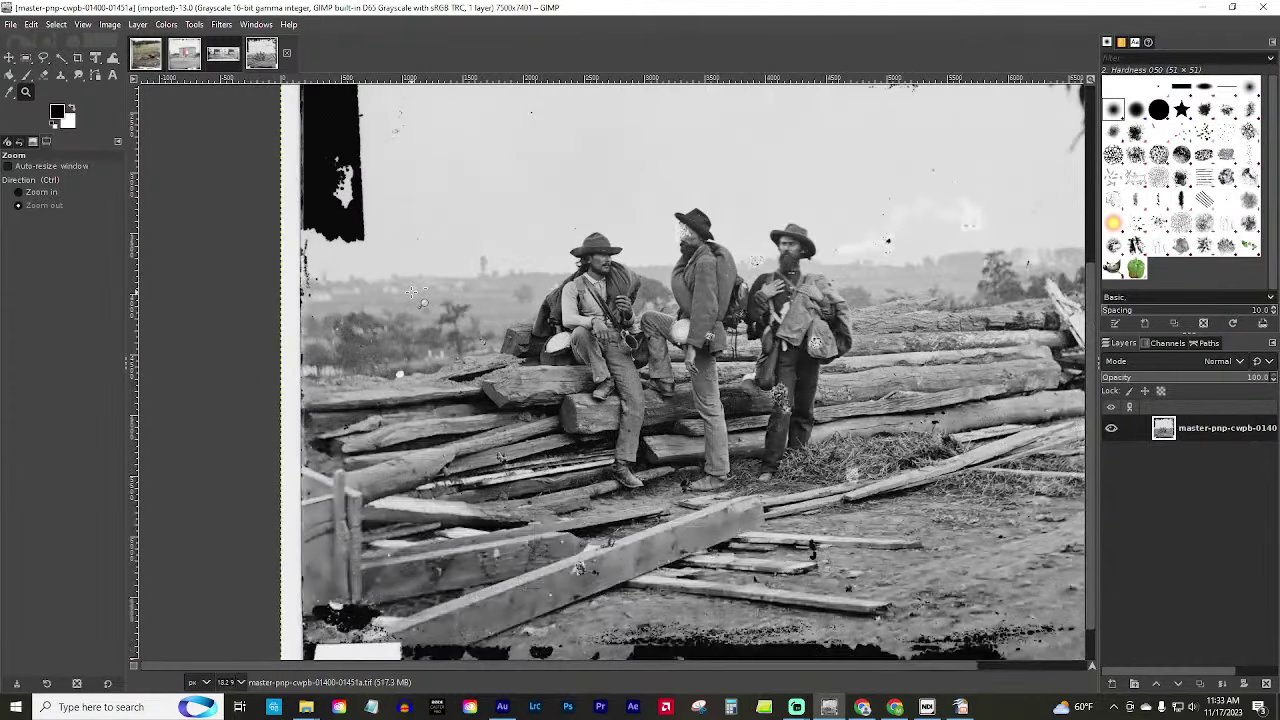
Frame the whole damaged photograph at 12.5%, then switch to Chrome.
ctrl+click(690, 305)
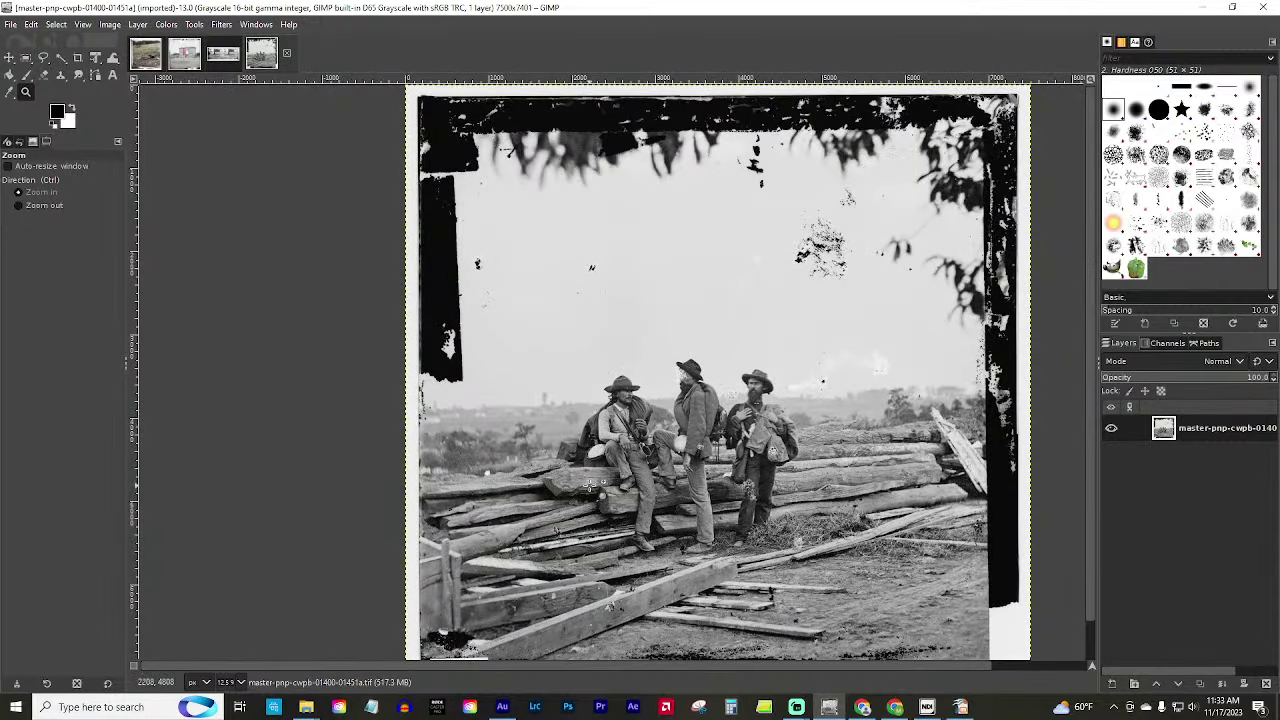
scroll(680, 465, down, 1)
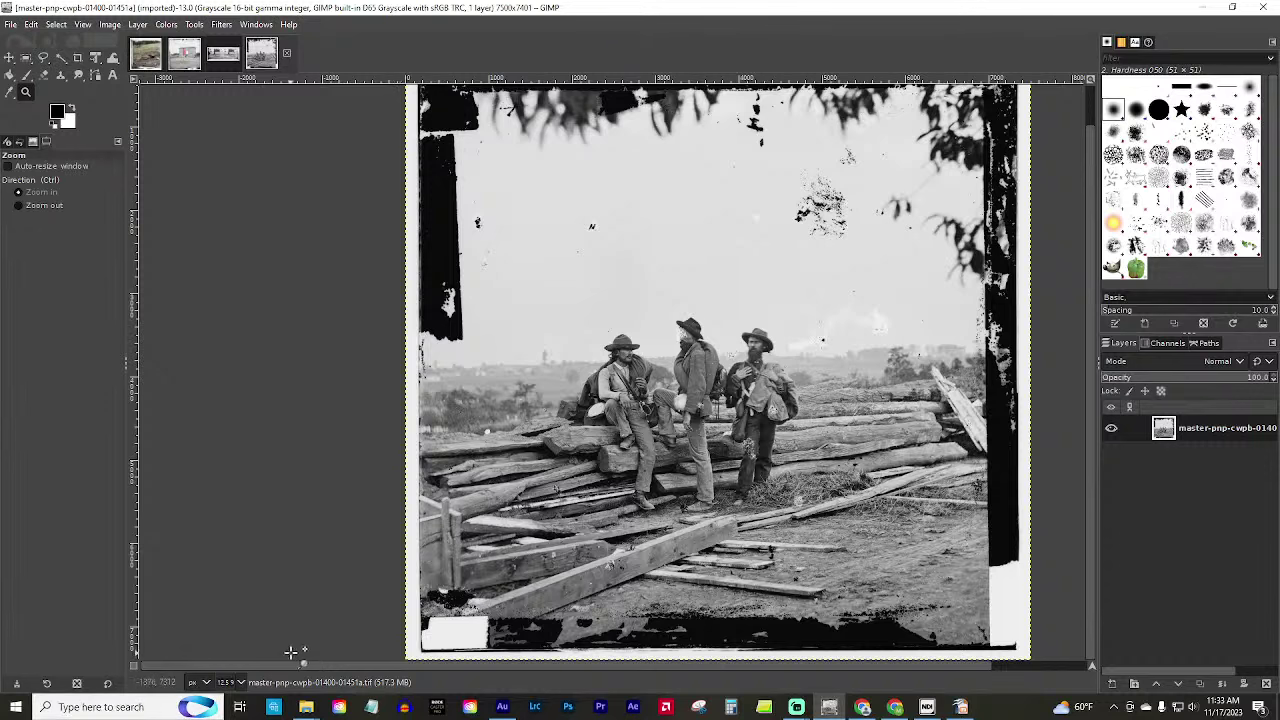
drag(291, 662, 381, 658)
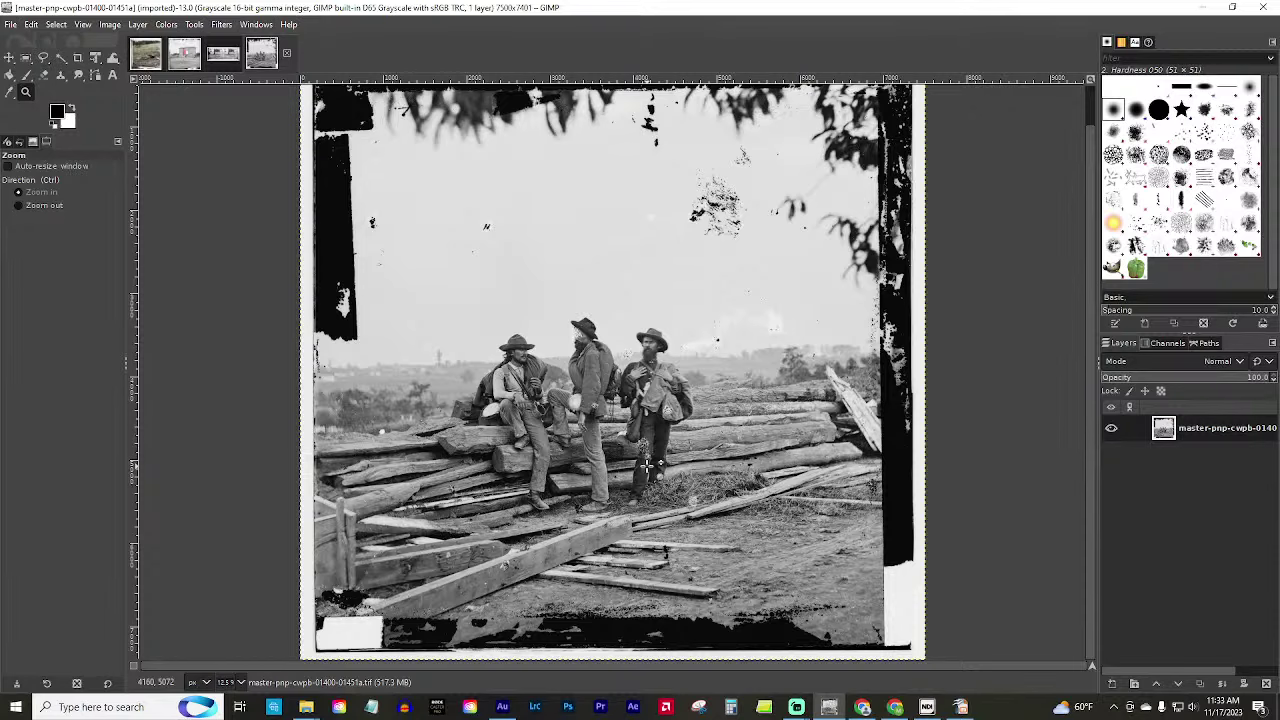
click(645, 463)
ctrl+click(624, 463)
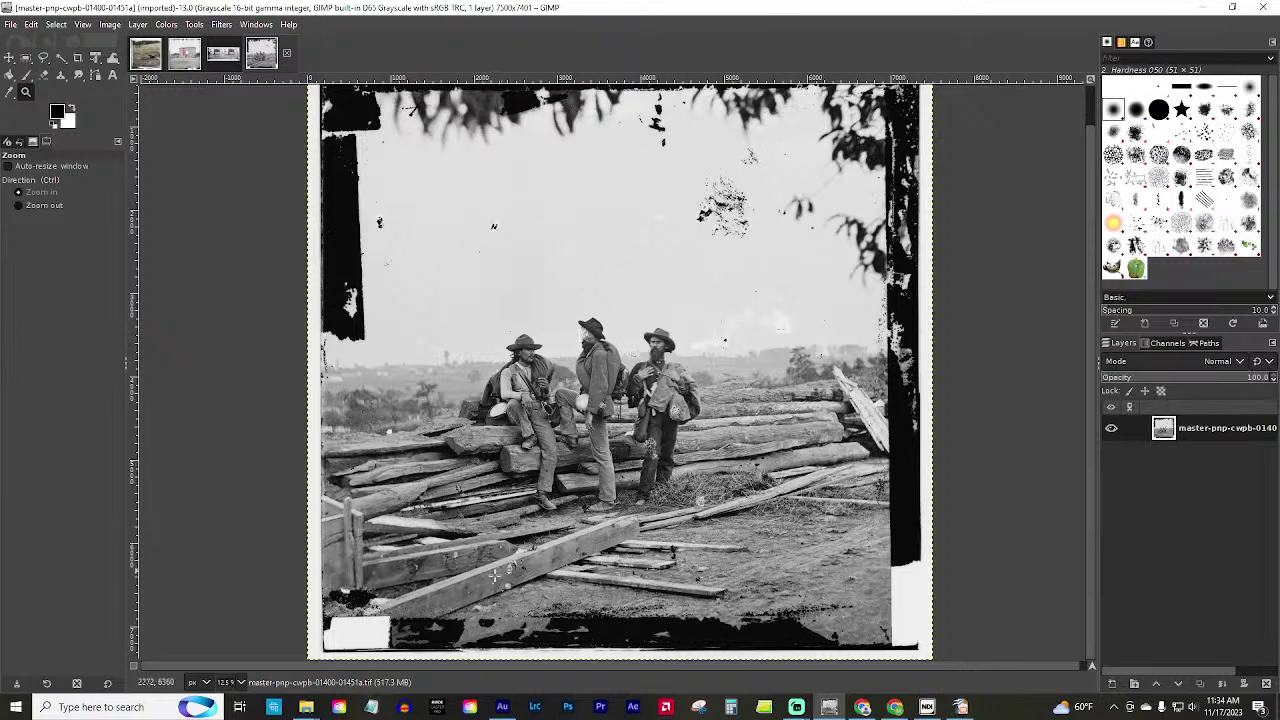
click(894, 710)
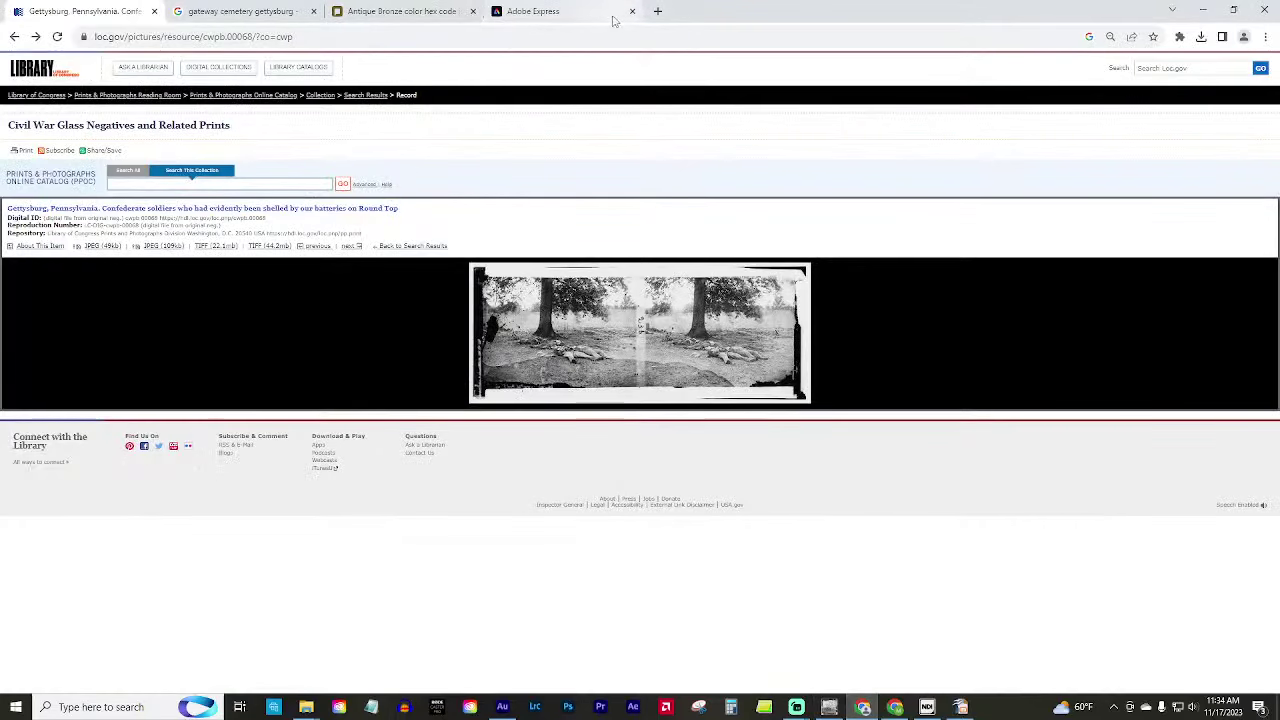
Load maps.google.com in a new tab and search for 'rose farm' Gettysburg.
click(658, 11)
text(m)
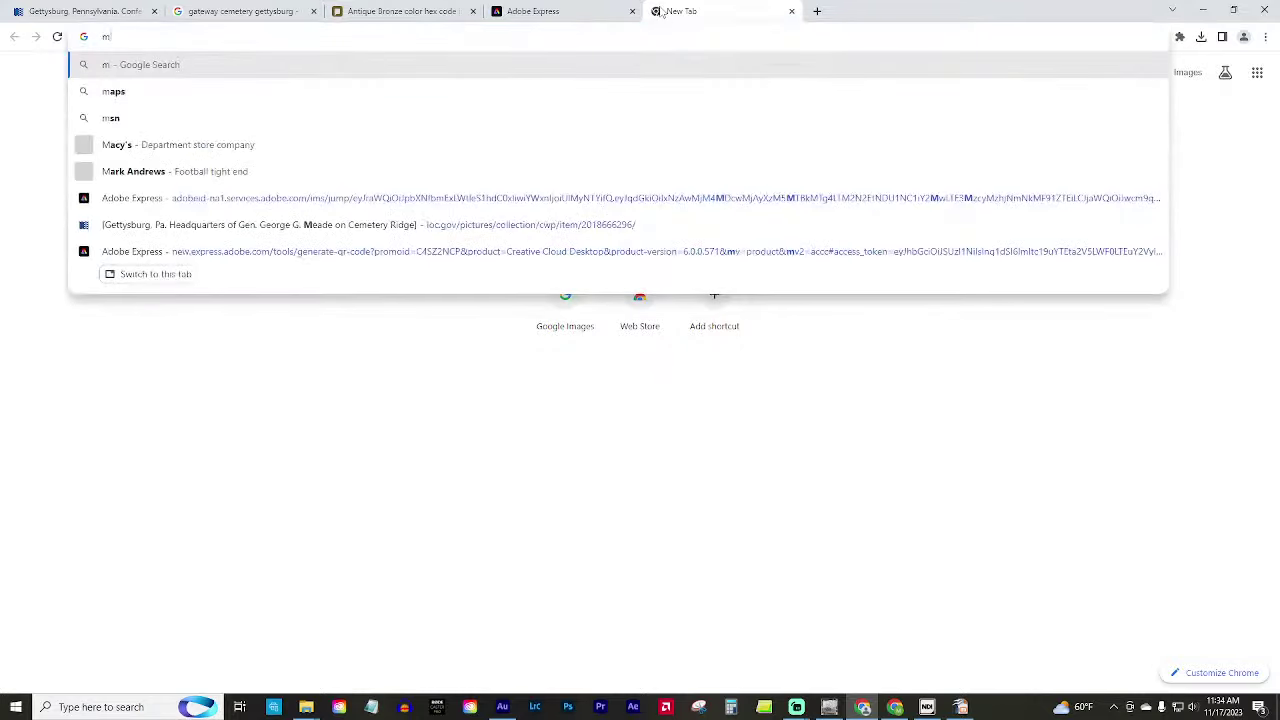
text(aps.google.com)
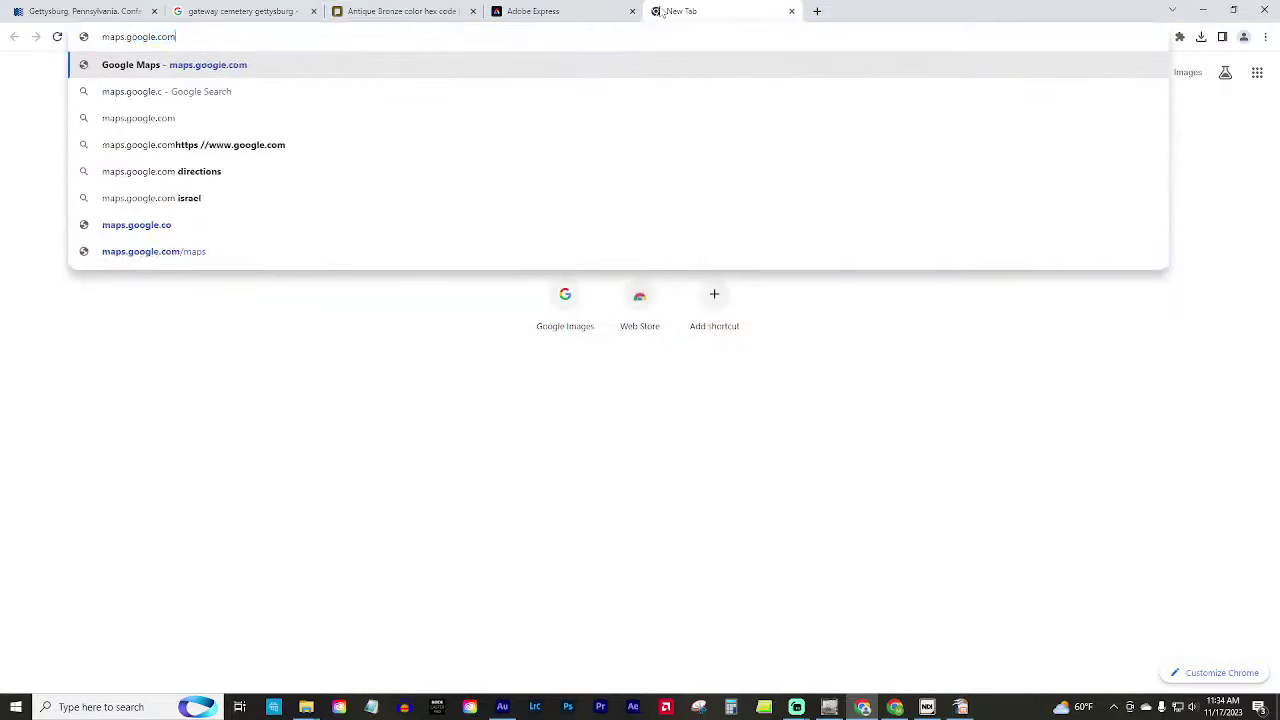
key(Return)
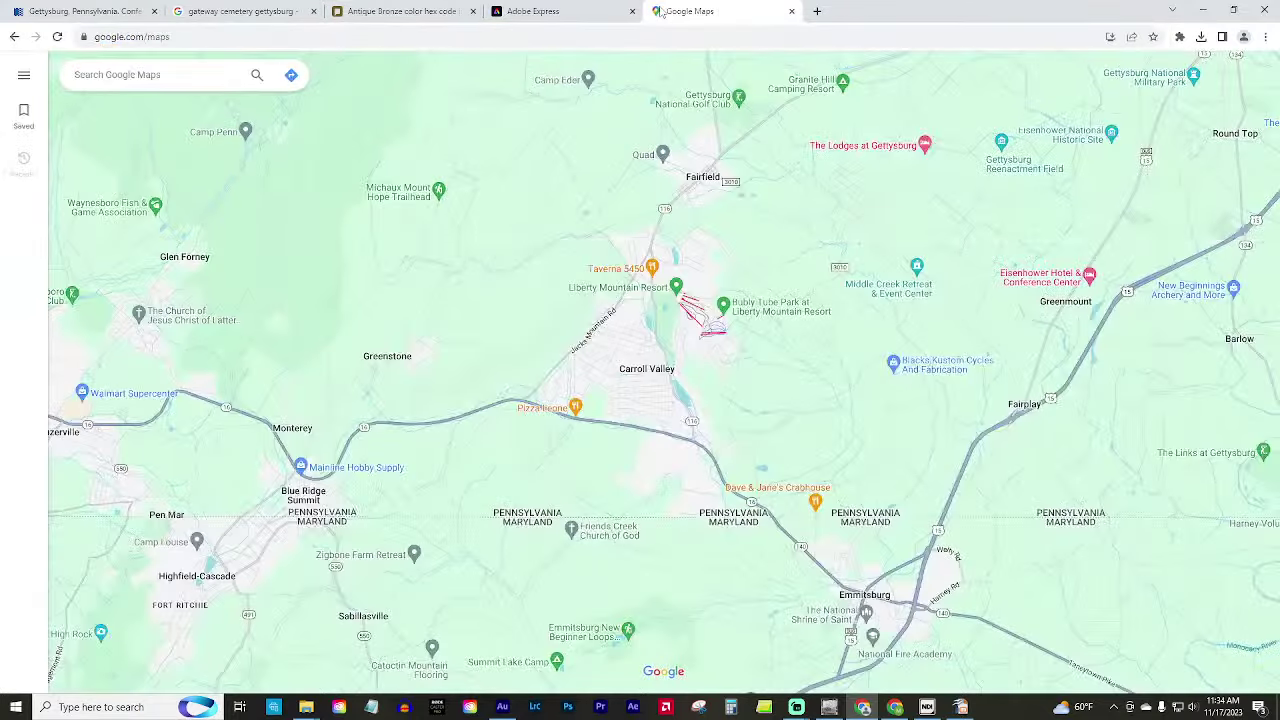
click(129, 76)
text(rose farm)
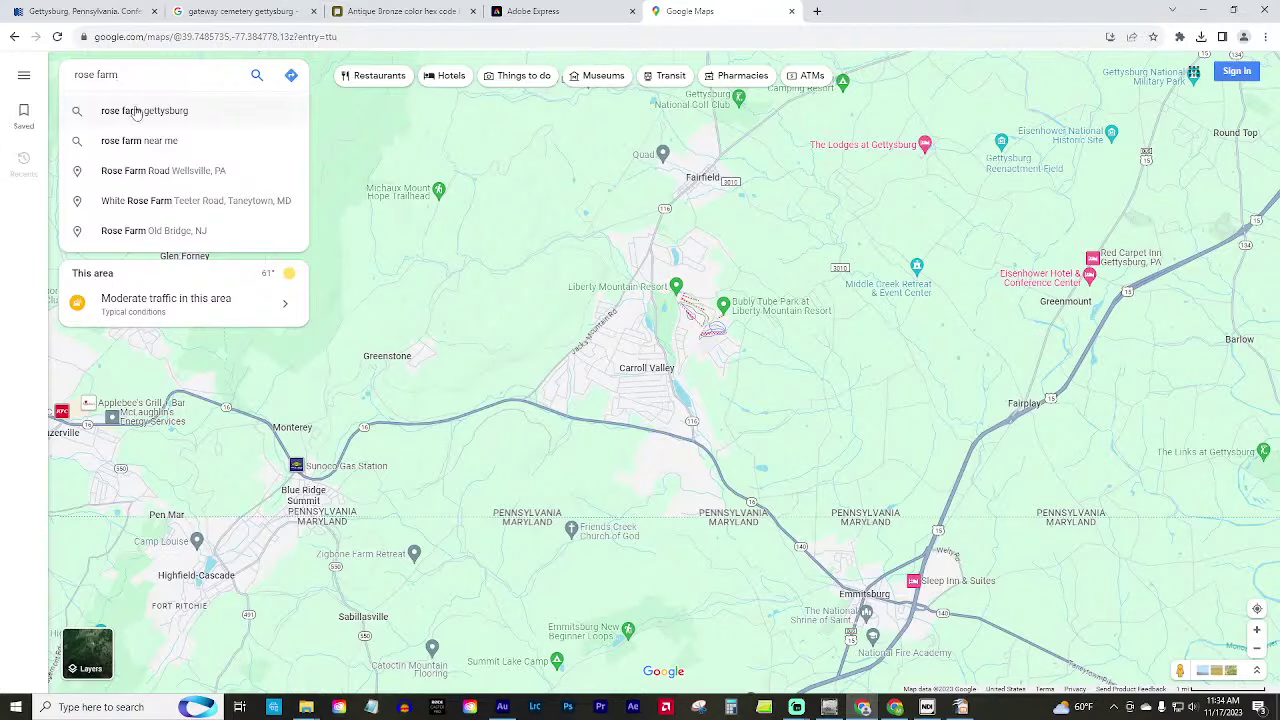
click(118, 110)
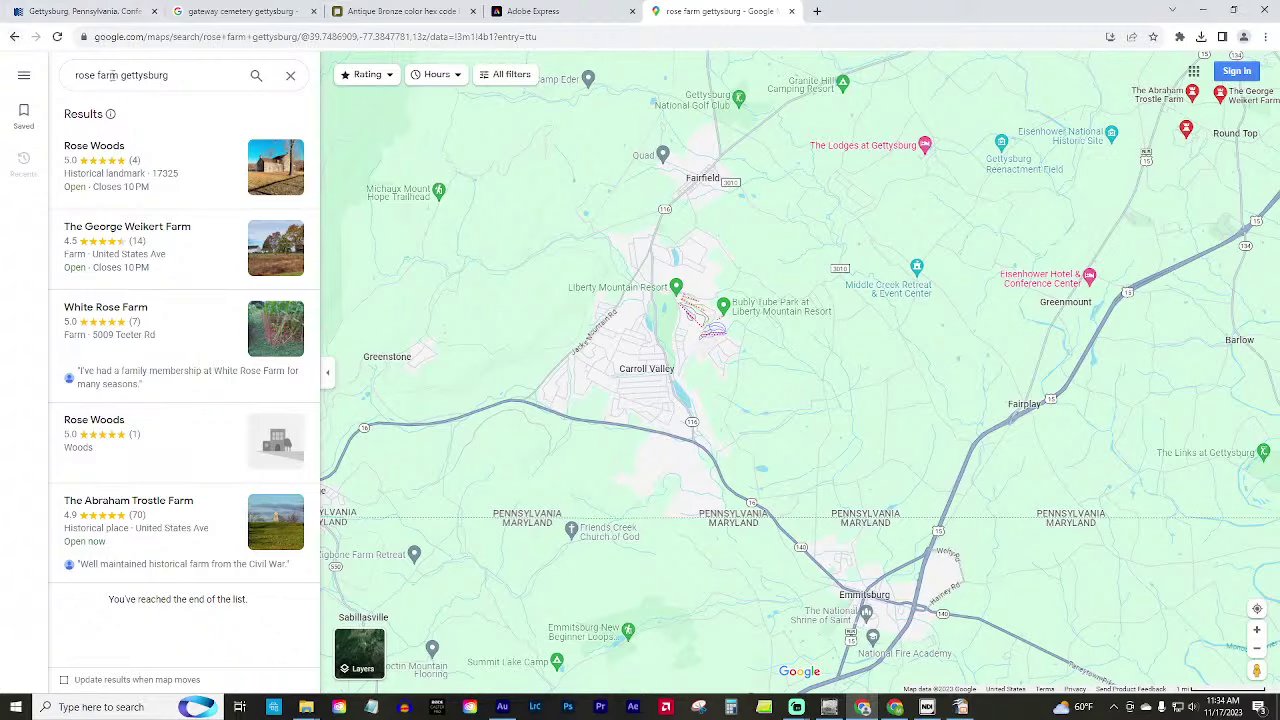
drag(116, 75, 27, 79)
key(Escape)
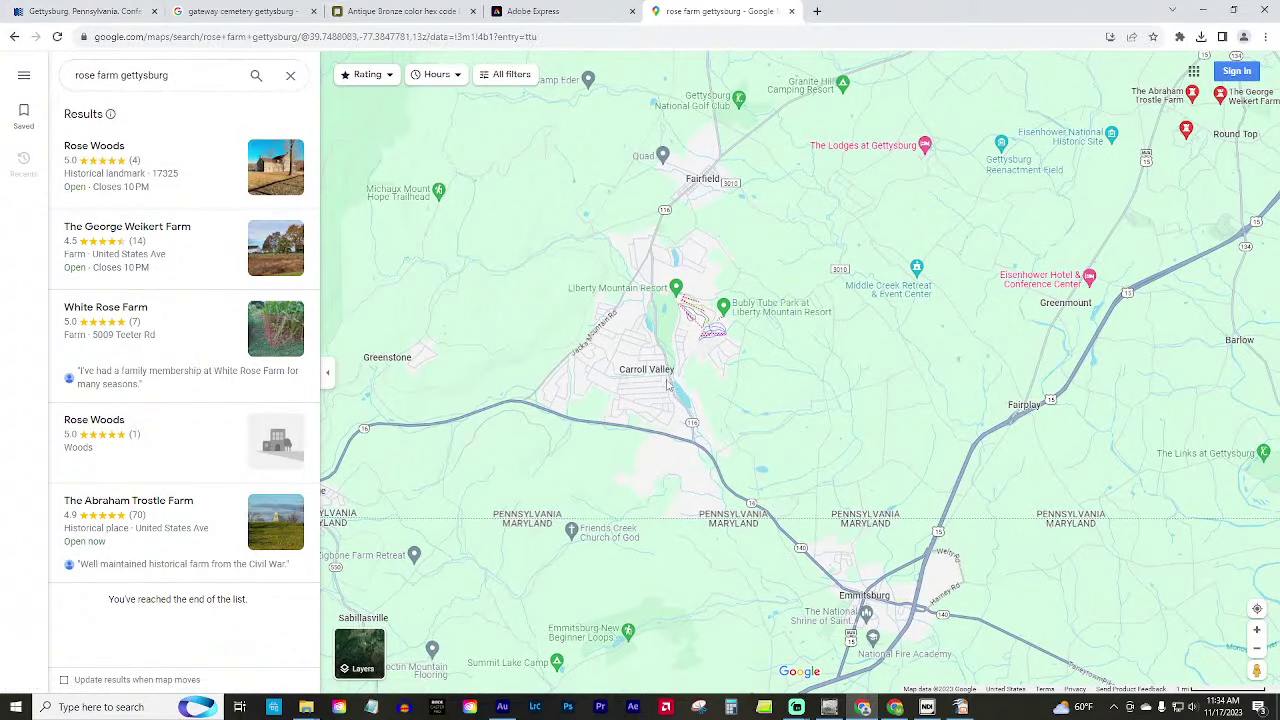
Show the Rose Woods area in satellite imagery with the results list closed.
scroll(726, 318, down, 4)
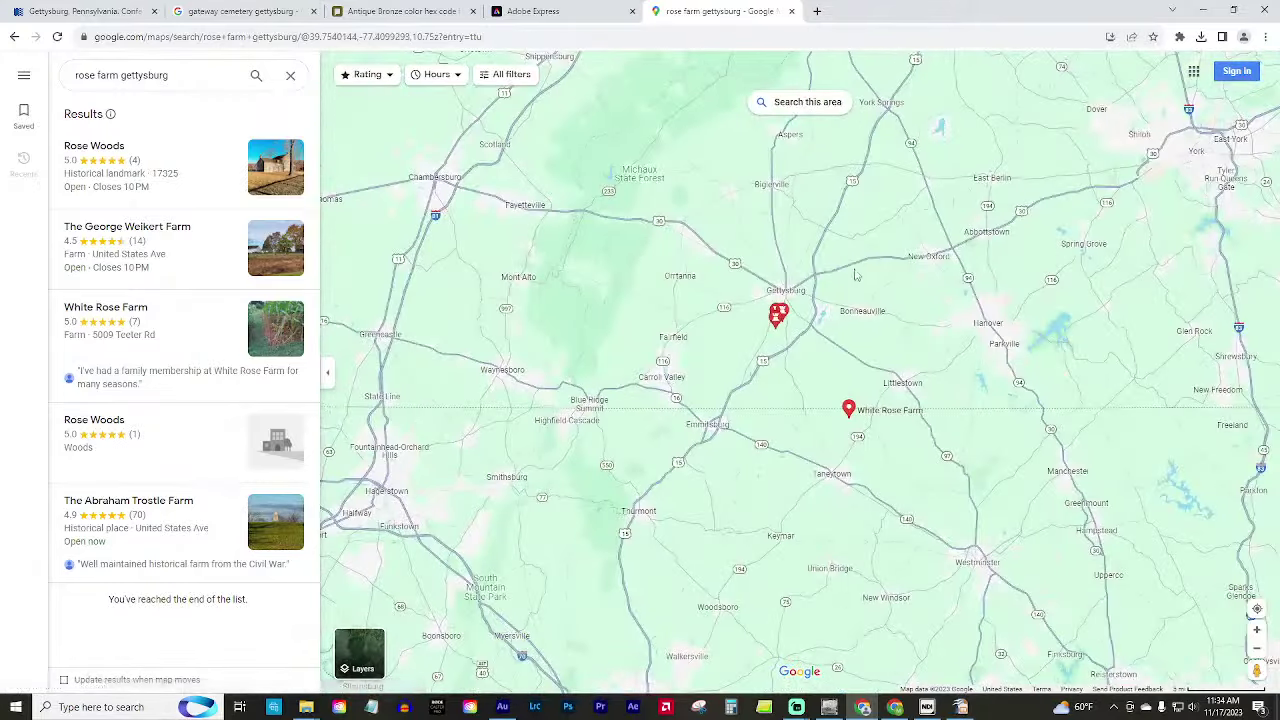
scroll(833, 316, up, 5)
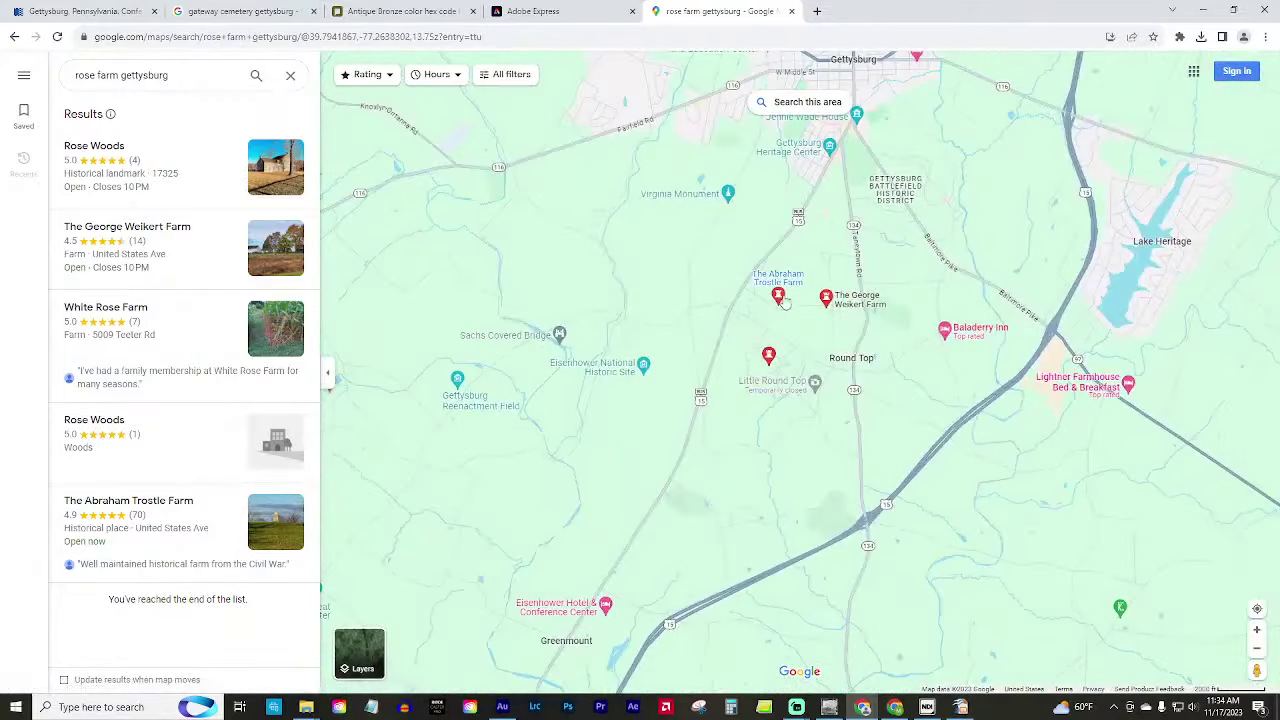
scroll(958, 403, up, 3)
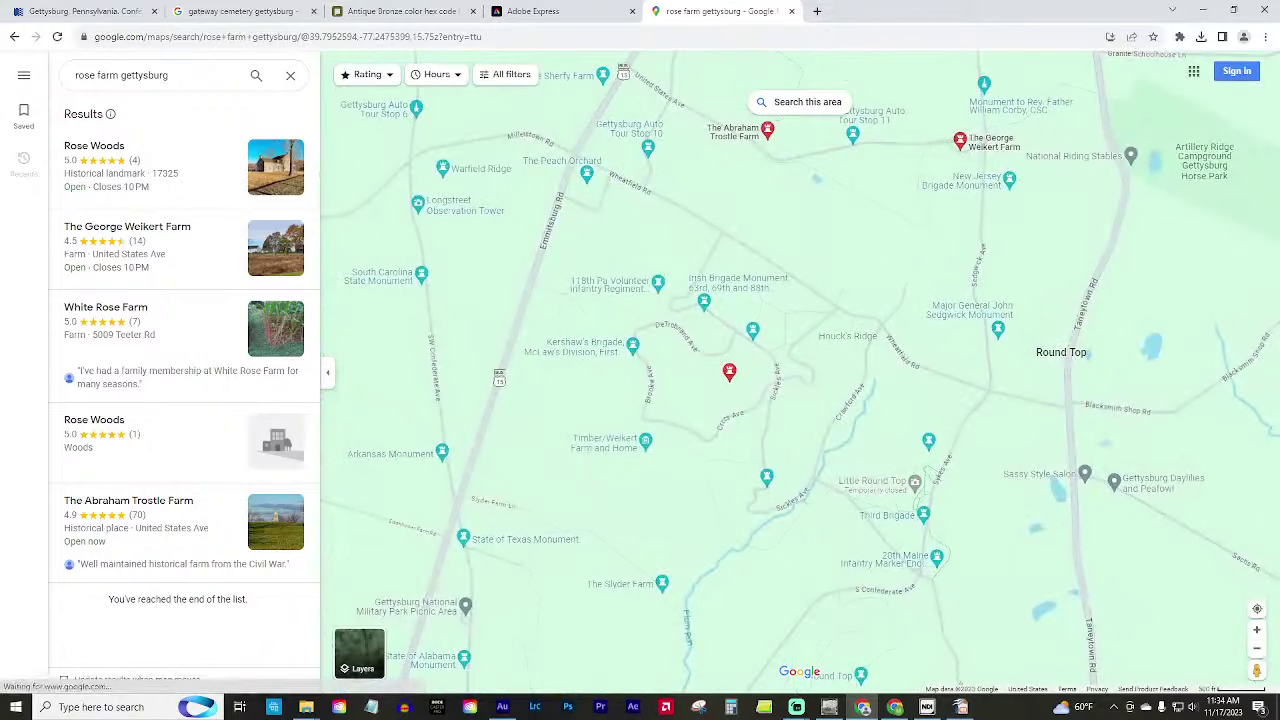
click(359, 652)
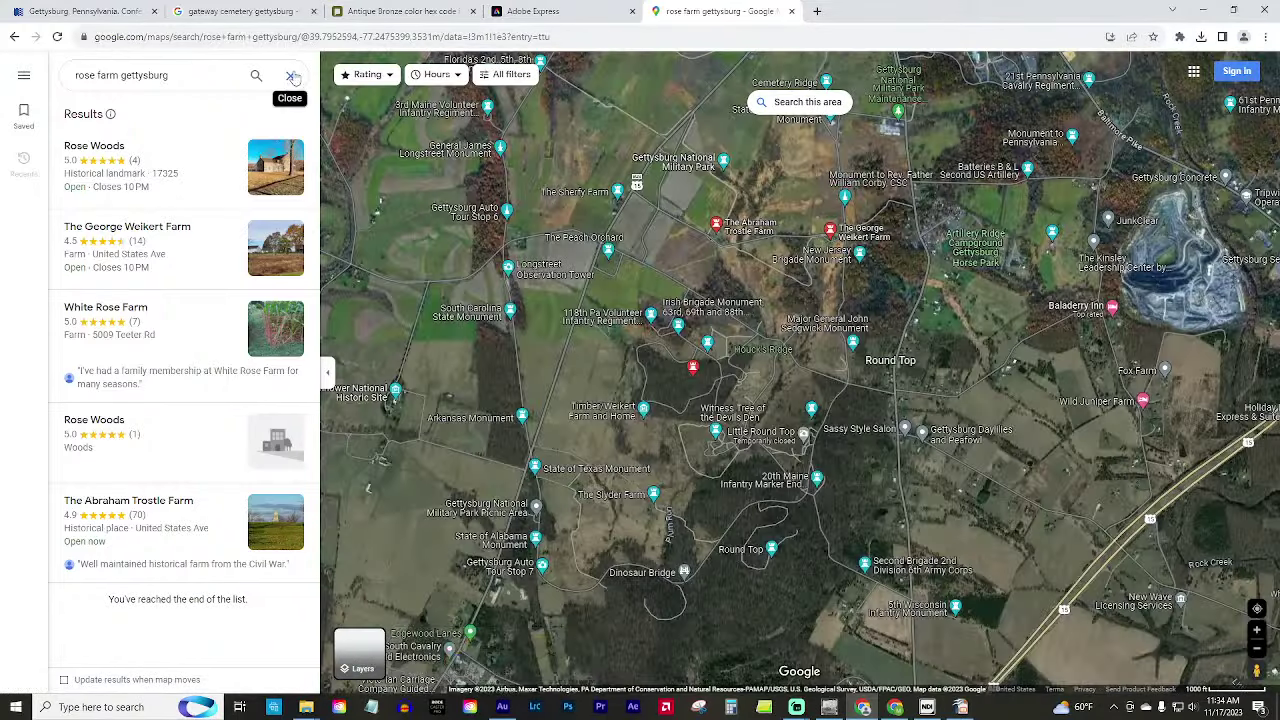
click(290, 75)
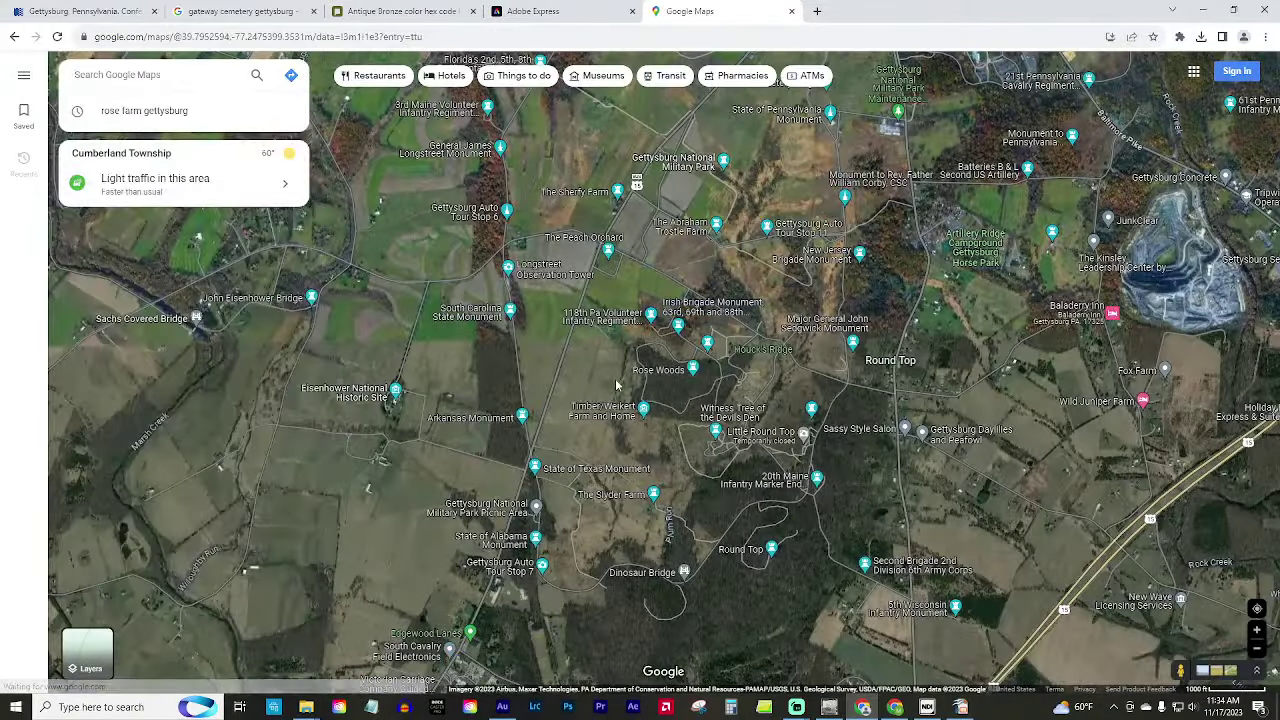
scroll(610, 340, up, 3)
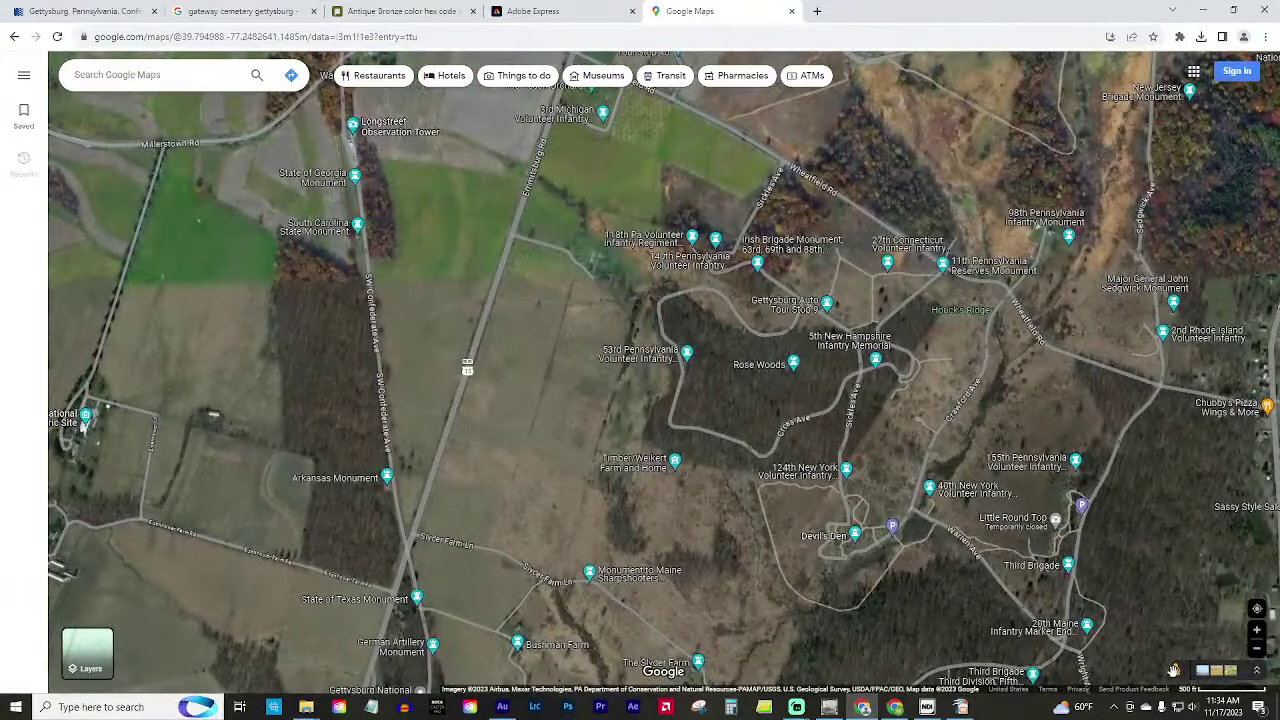
Drop the Pegman onto Brooke Ave and look around toward the roadside sign.
mouse_move(1174, 669)
mouse_down()
mouse_move(586, 372)
mouse_move(684, 348)
mouse_up()
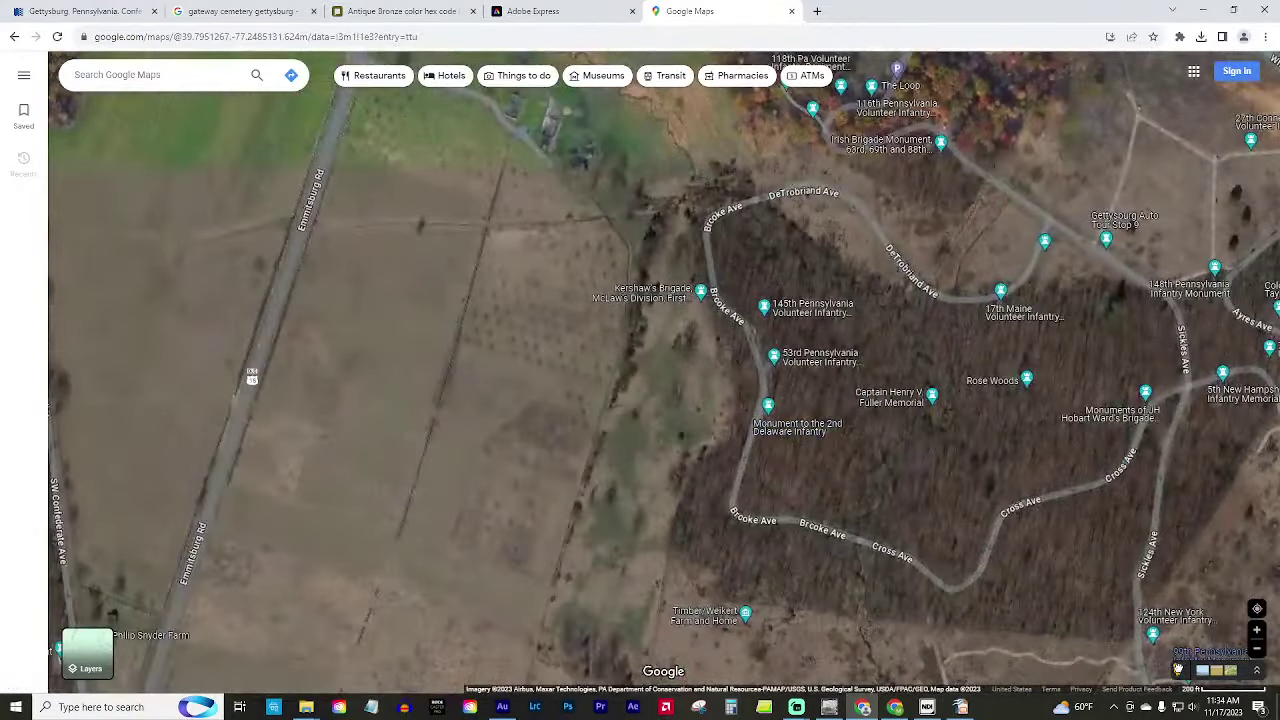
drag(1178, 668, 737, 350)
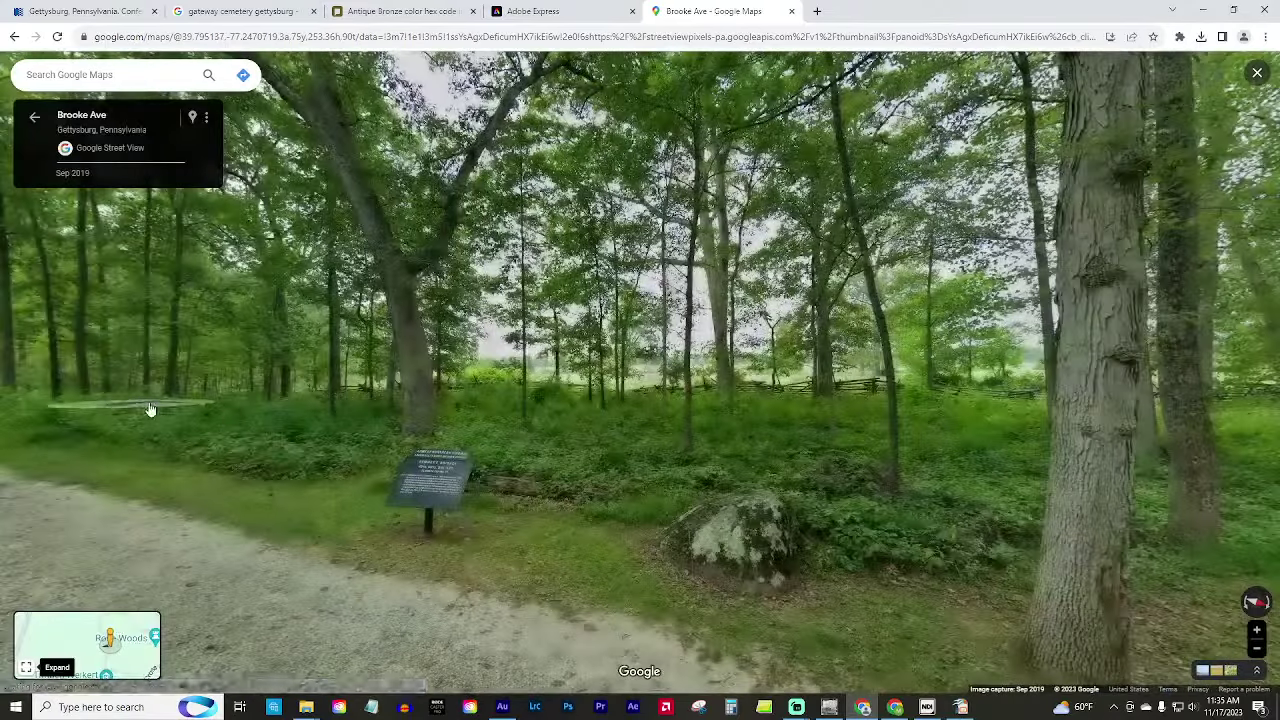
drag(150, 410, 1275, 322)
drag(742, 347, 454, 413)
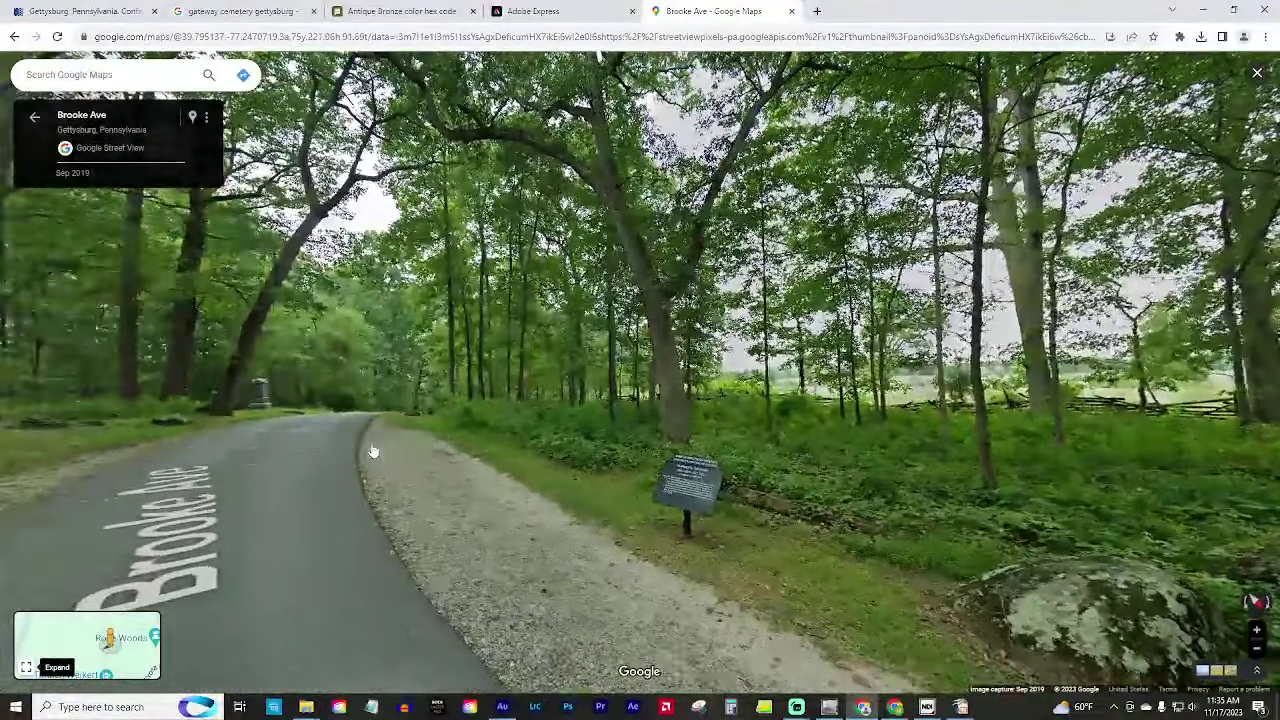
Advance seven spots along Brooke Ave, turn left, then exit to the satellite map.
click(369, 446)
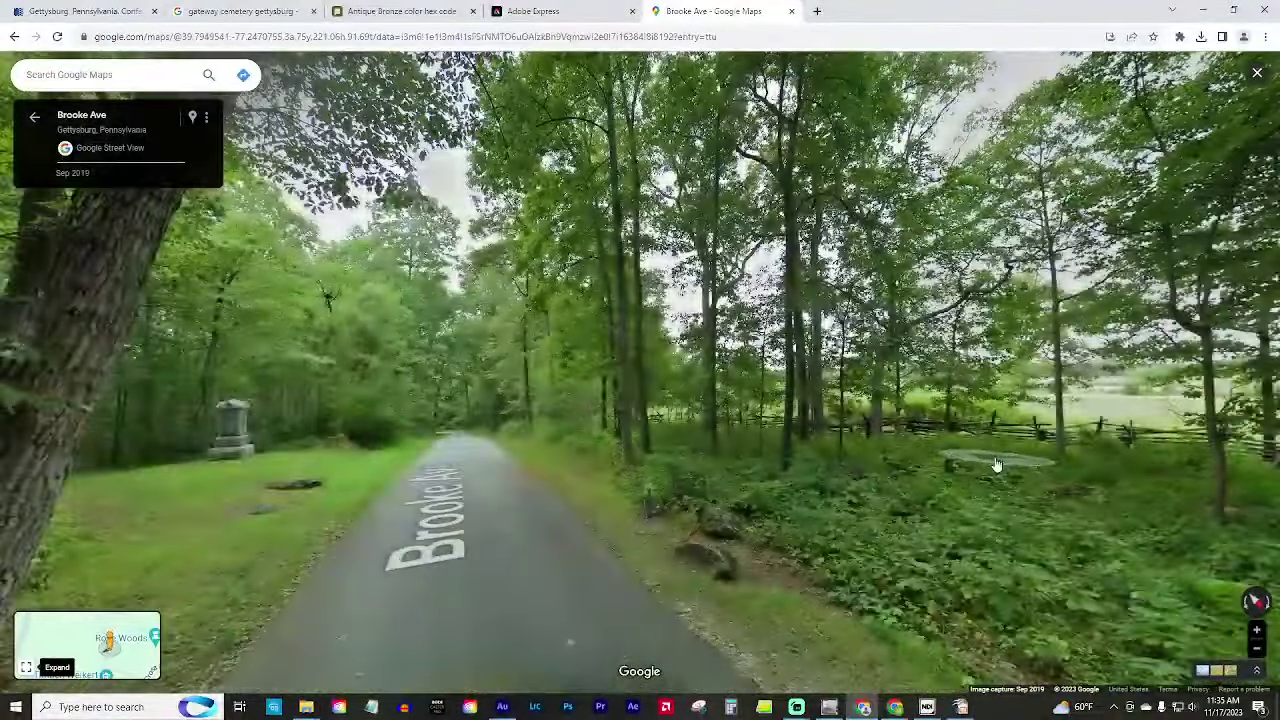
click(1024, 463)
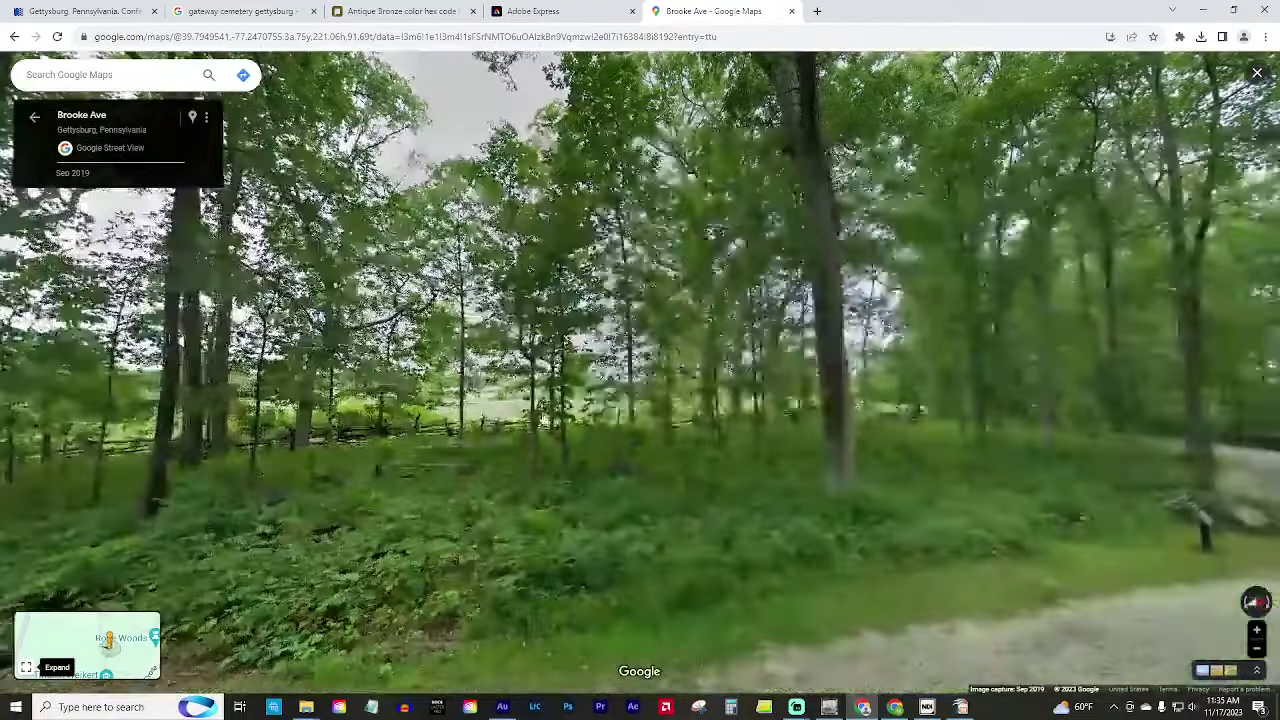
click(1090, 525)
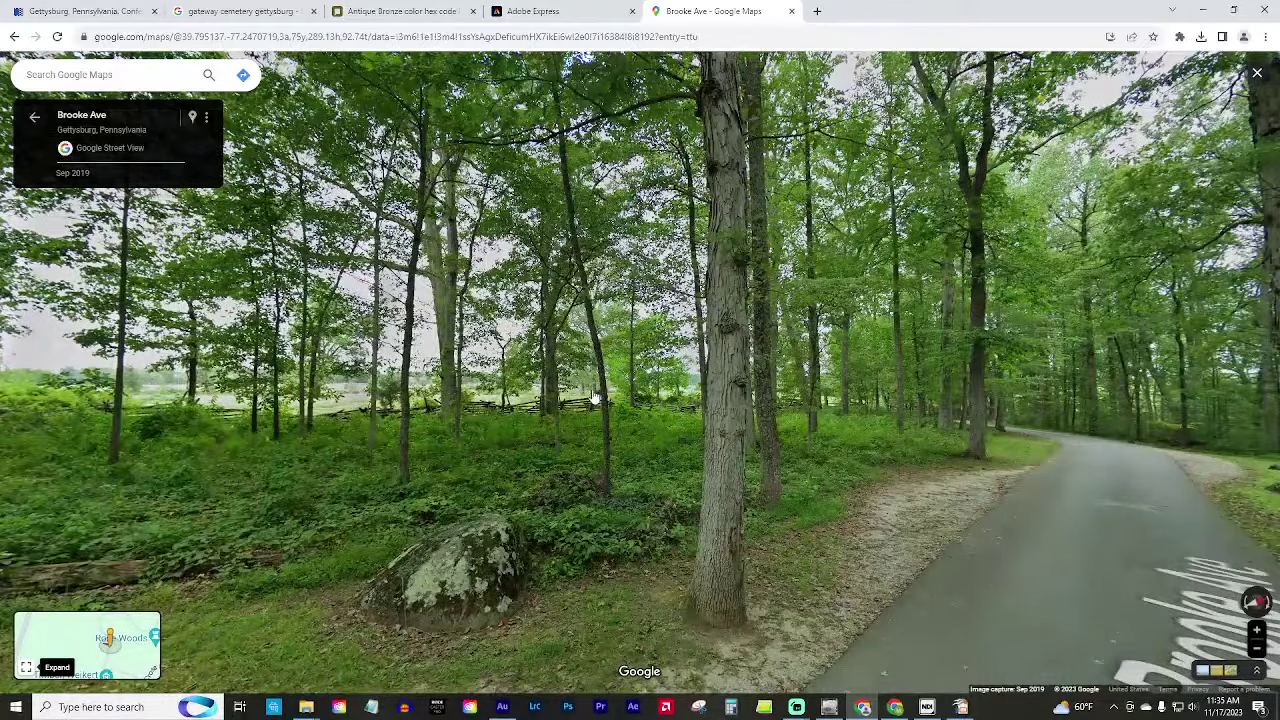
click(996, 463)
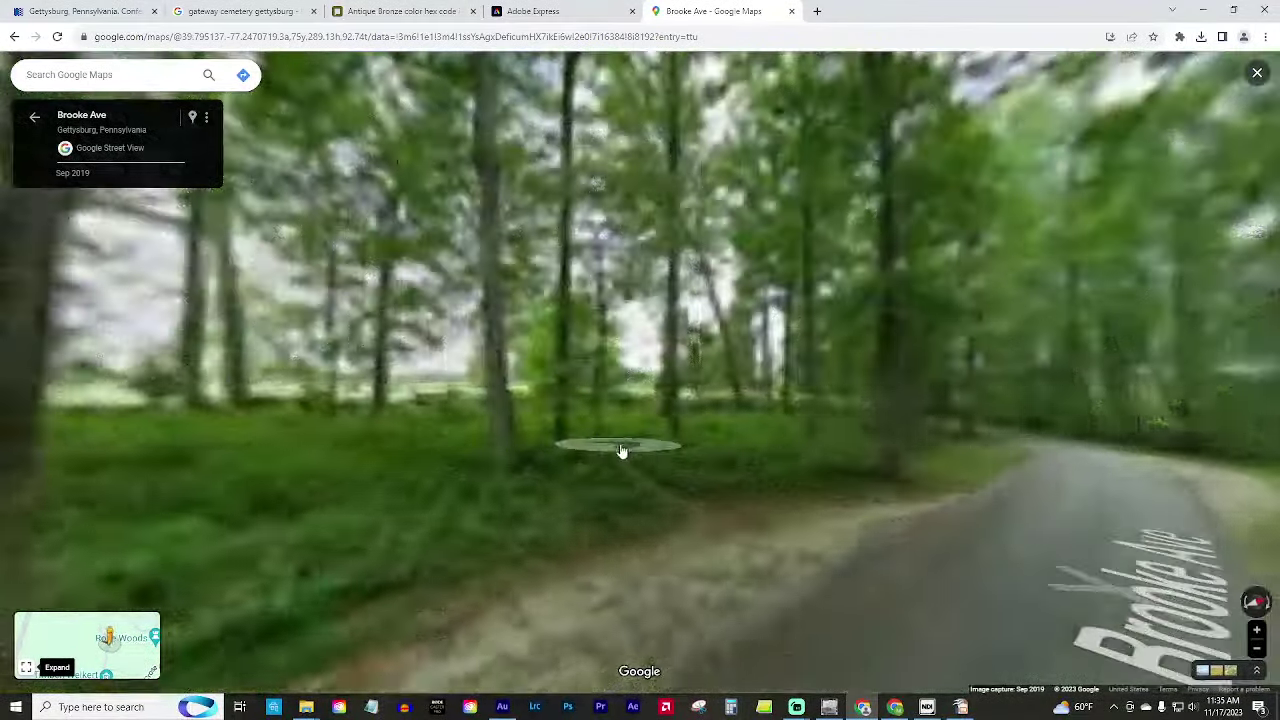
click(737, 456)
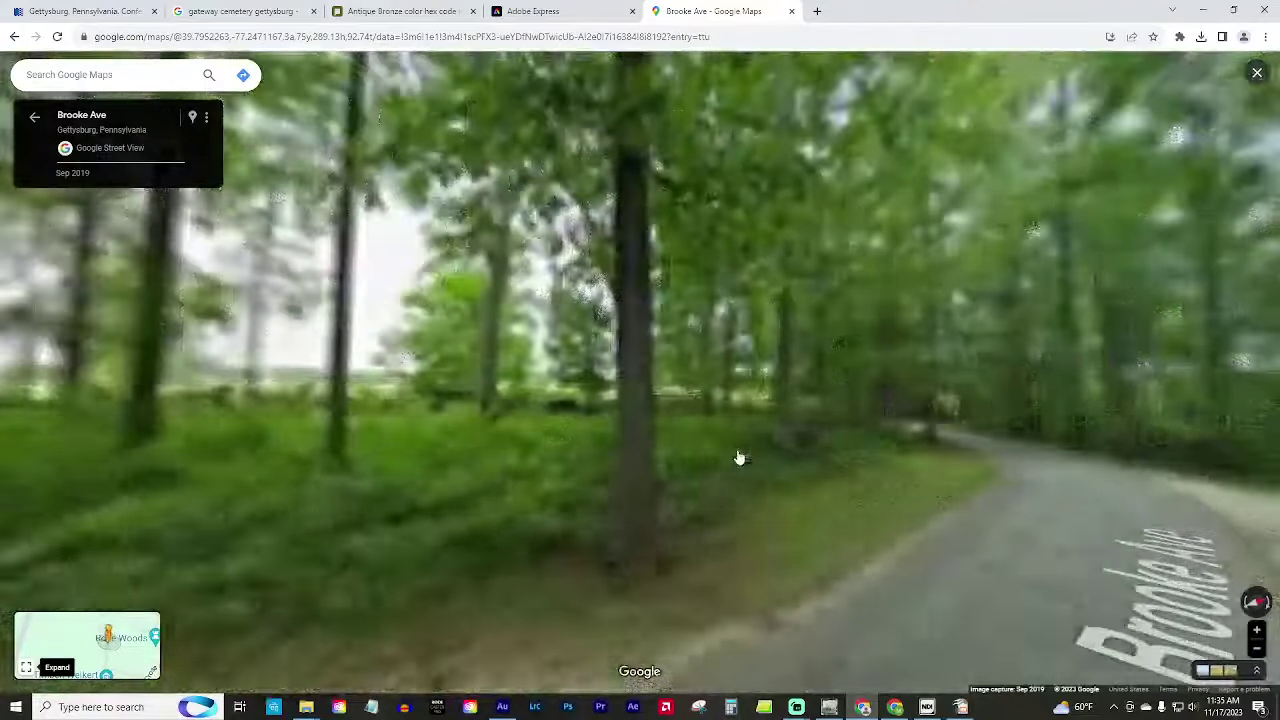
click(757, 476)
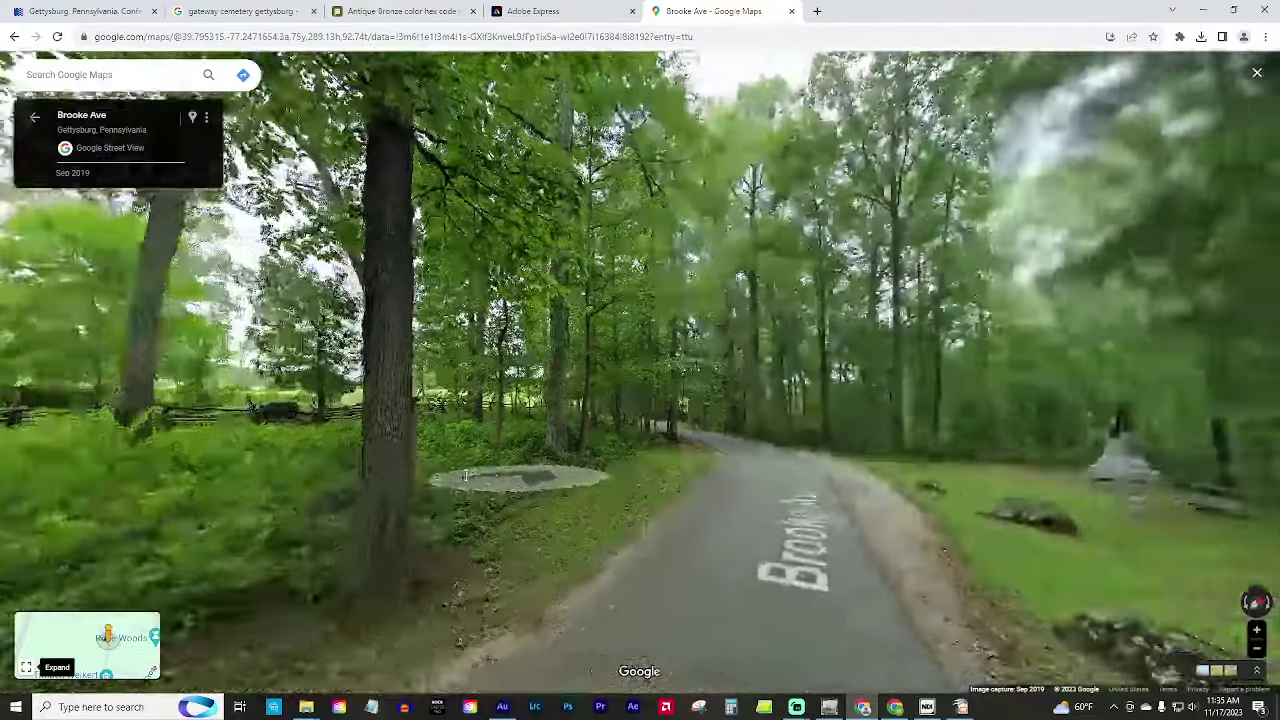
click(746, 457)
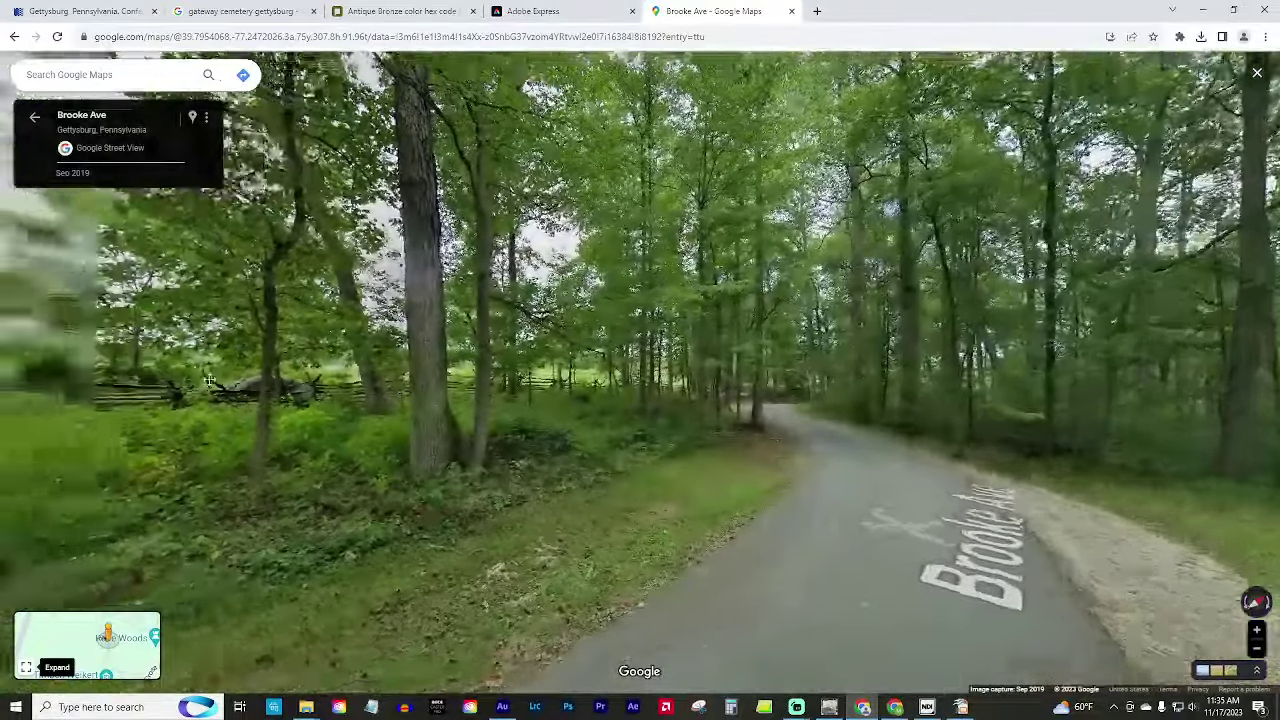
drag(209, 380, 405, 378)
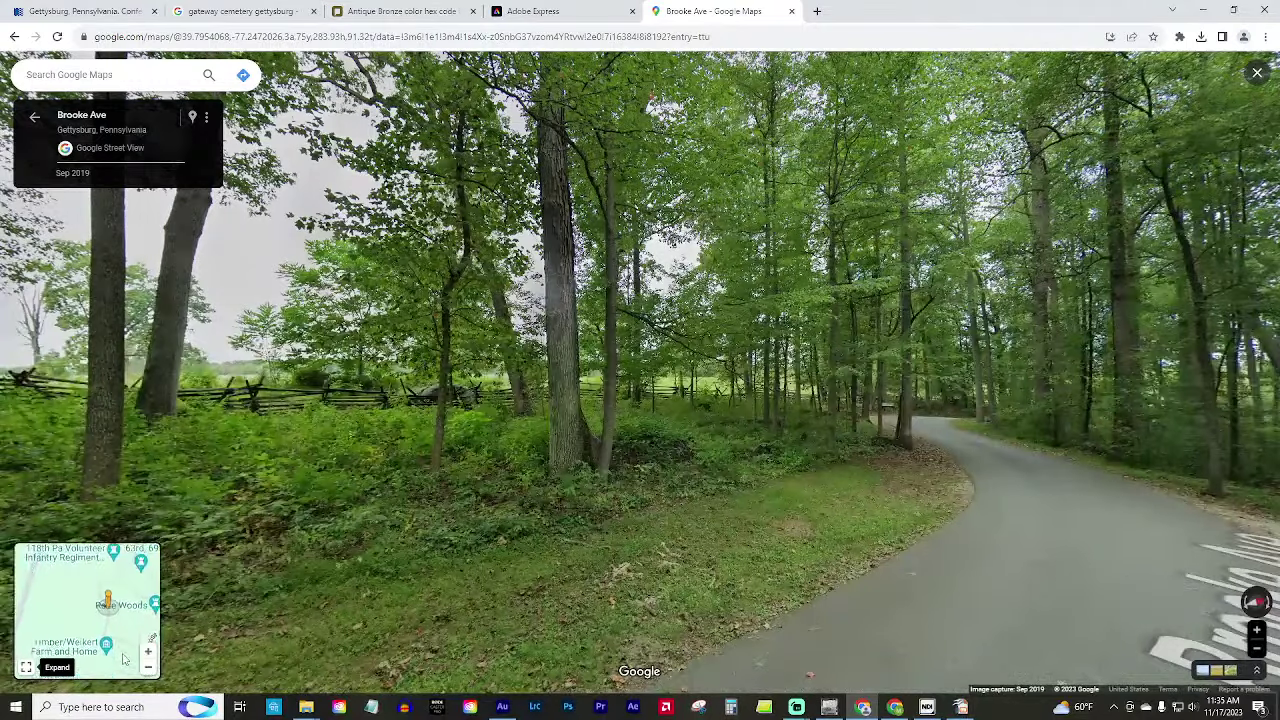
click(110, 610)
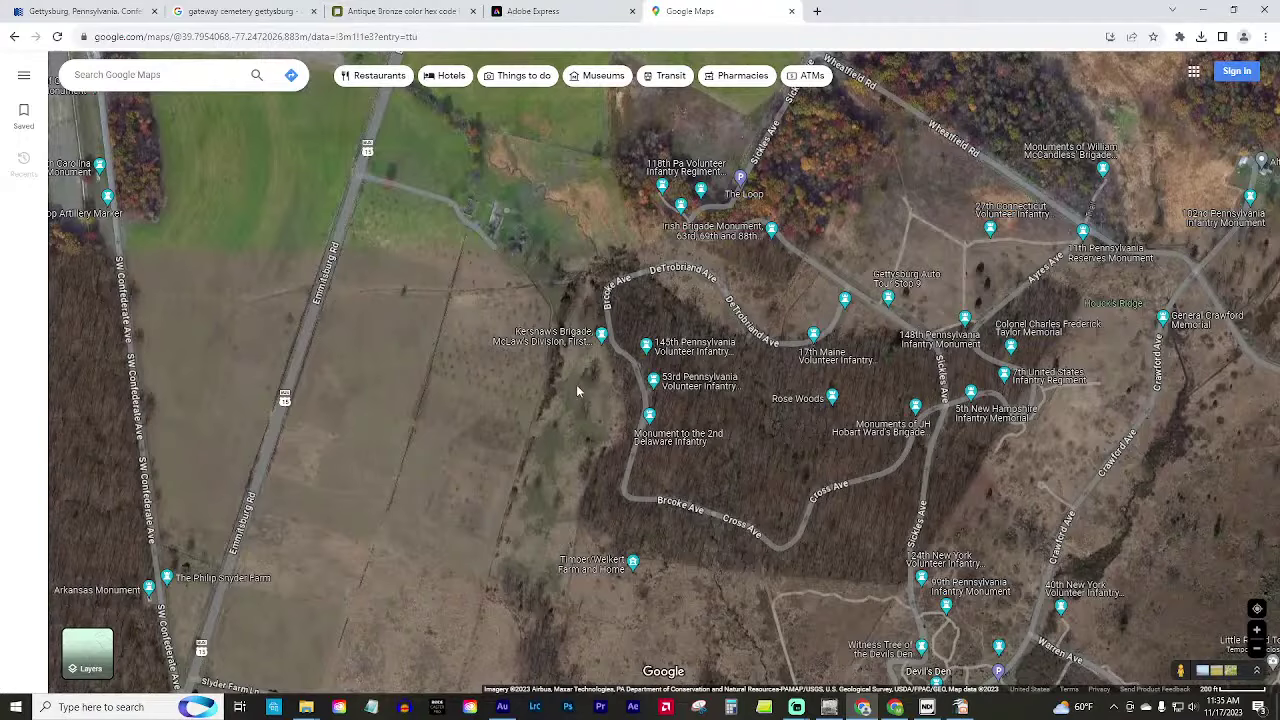
Zoom the satellite map and drop into Street View at Devil's Den.
scroll(568, 482, up, 3)
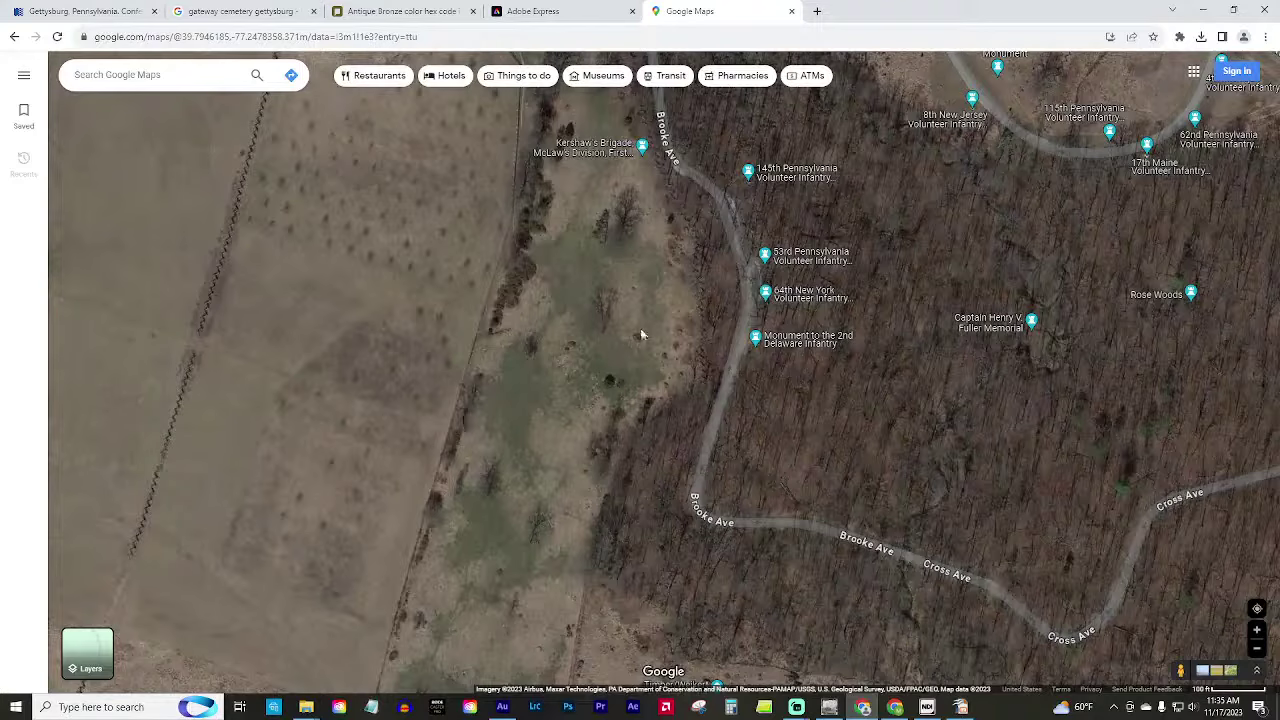
scroll(680, 433, up, 5)
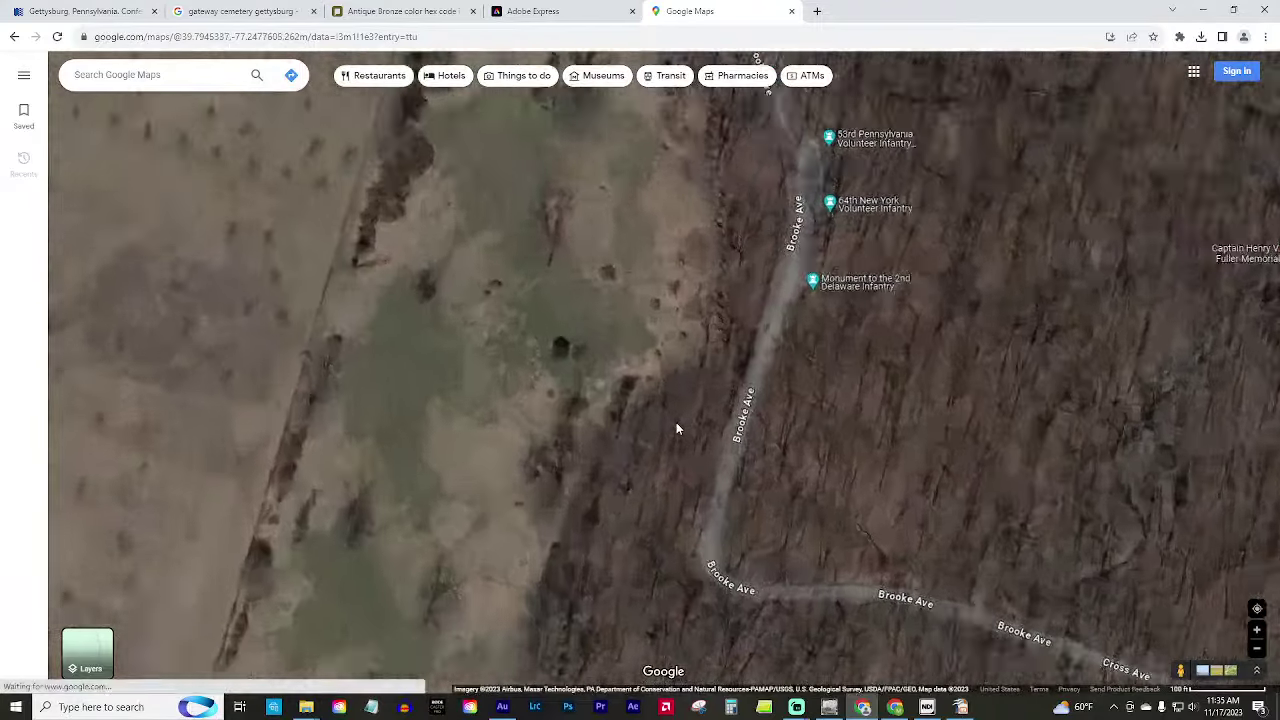
scroll(616, 327, down, 5)
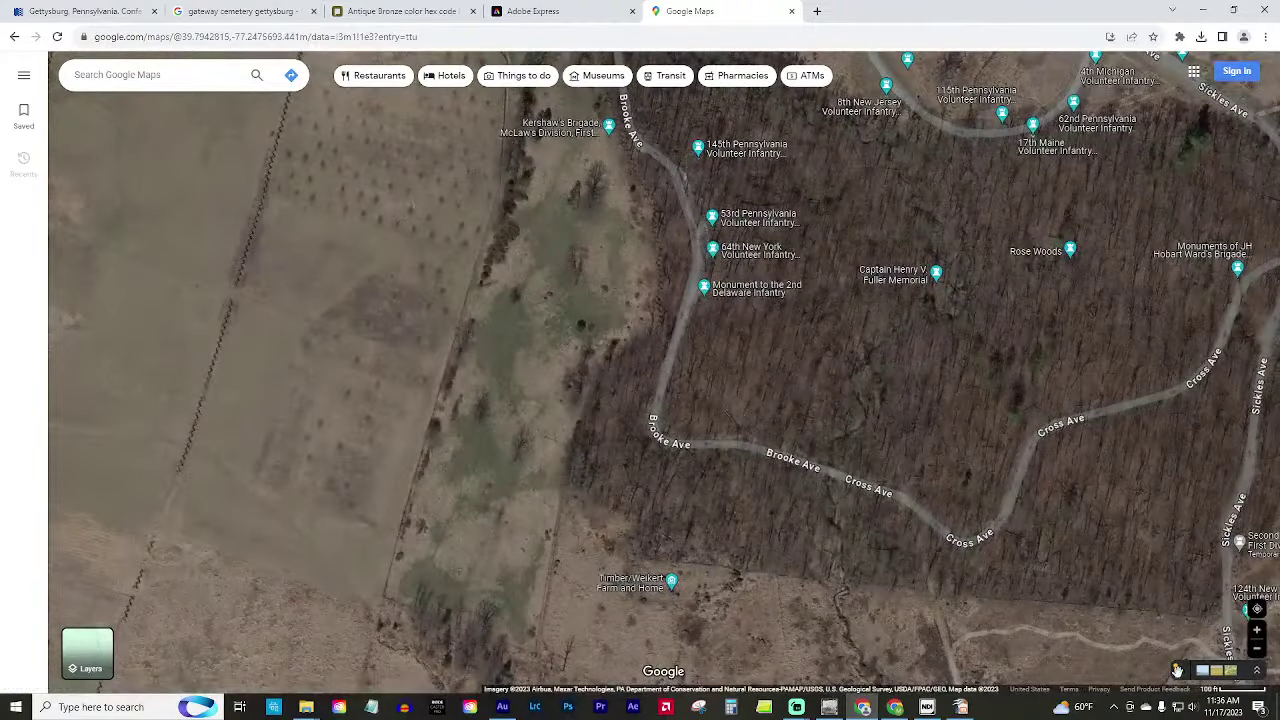
drag(1180, 670, 614, 470)
mouse_move(1022, 586)
mouse_down()
mouse_move(1022, 412)
mouse_move(480, 411)
mouse_up()
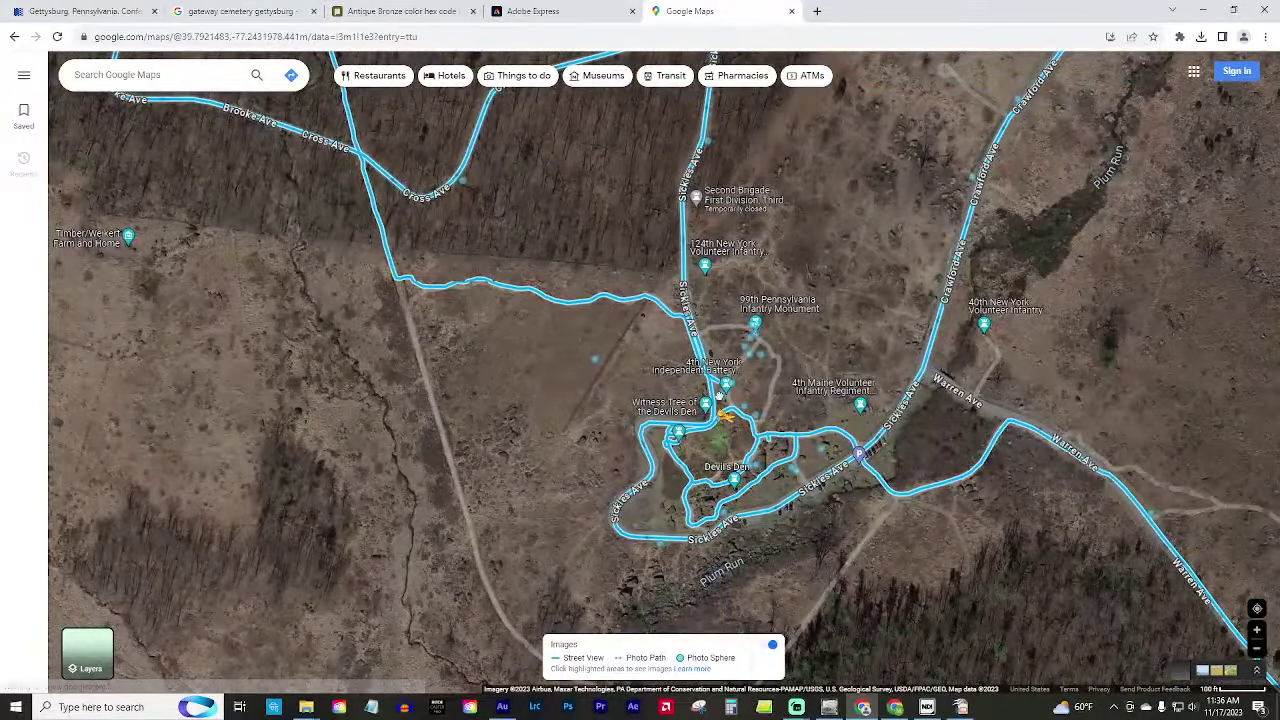
click(708, 372)
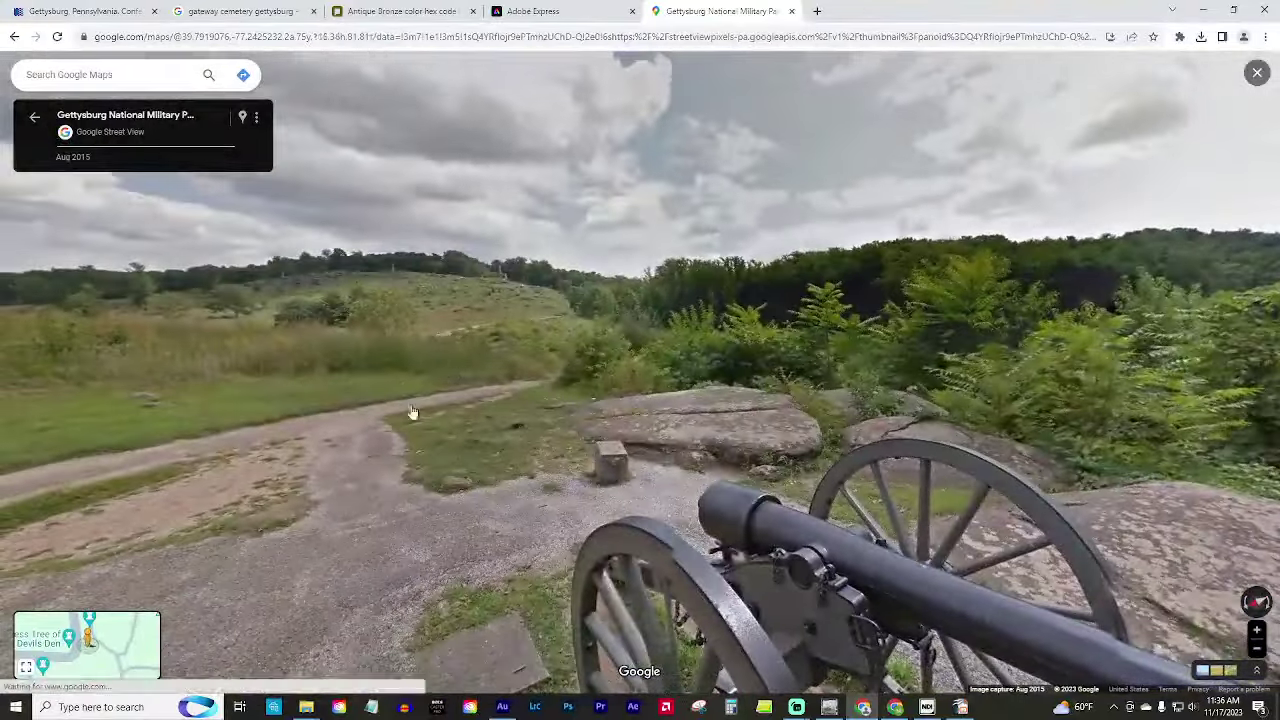
Move along the road to the cannon and plaque, then exit to the satellite map.
click(412, 412)
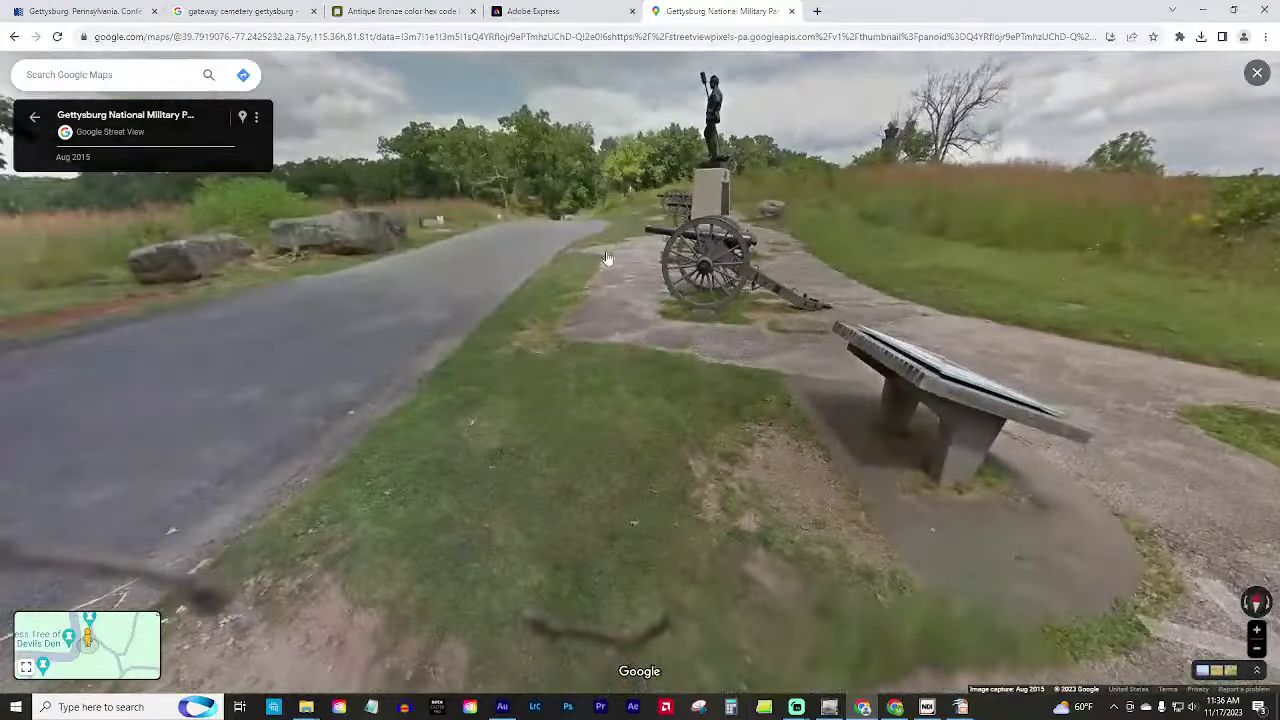
click(540, 226)
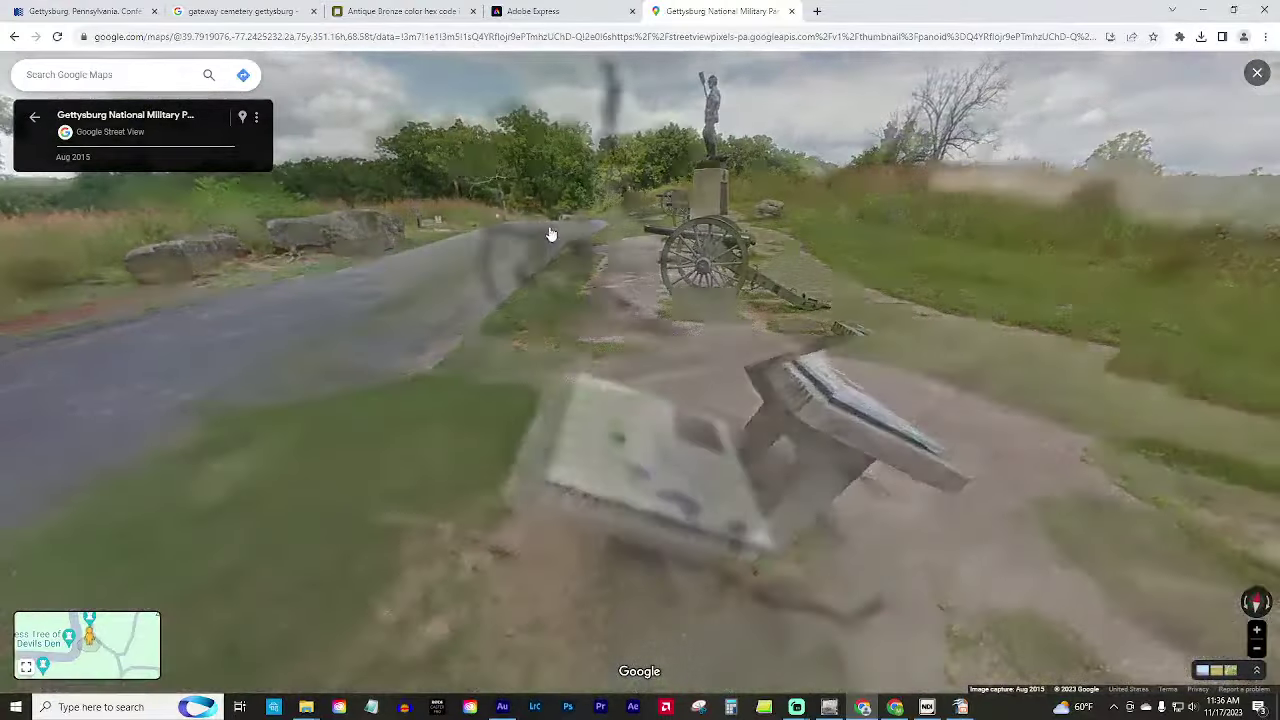
key(Escape)
Pan the satellite map north toward the Abraham Trostle Farm.
scroll(790, 276, down, 5)
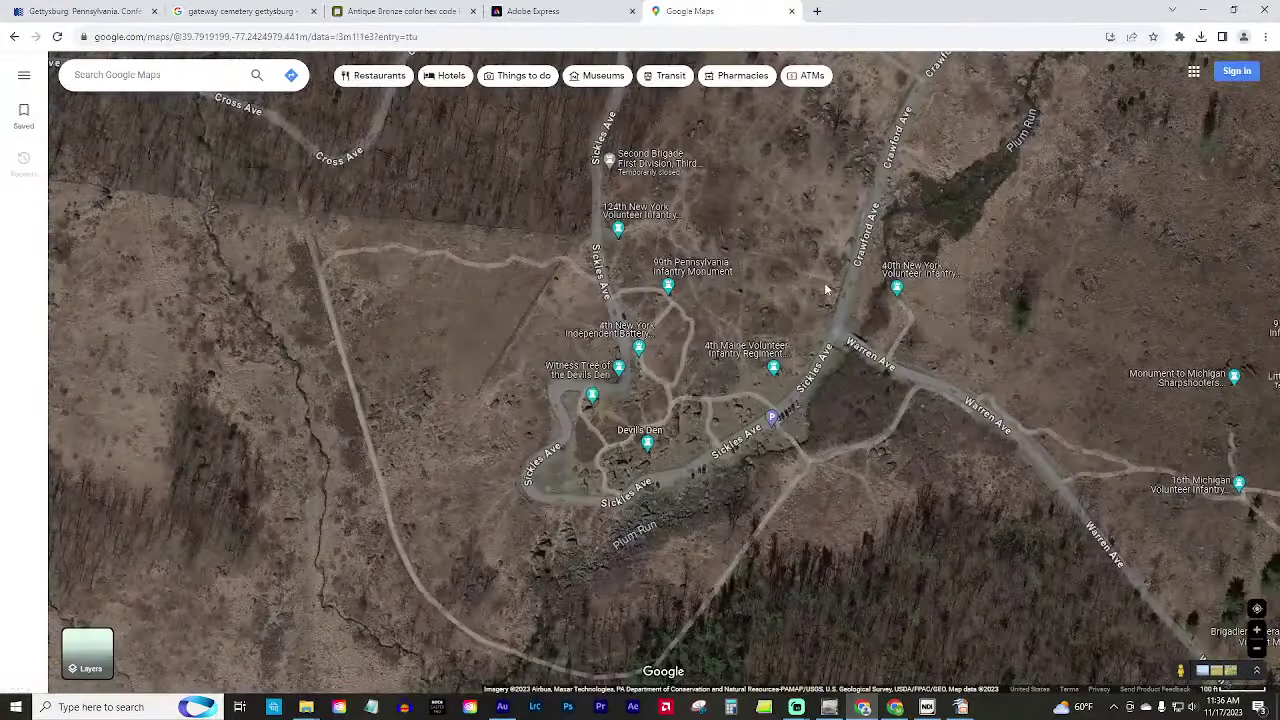
scroll(826, 297, down, 6)
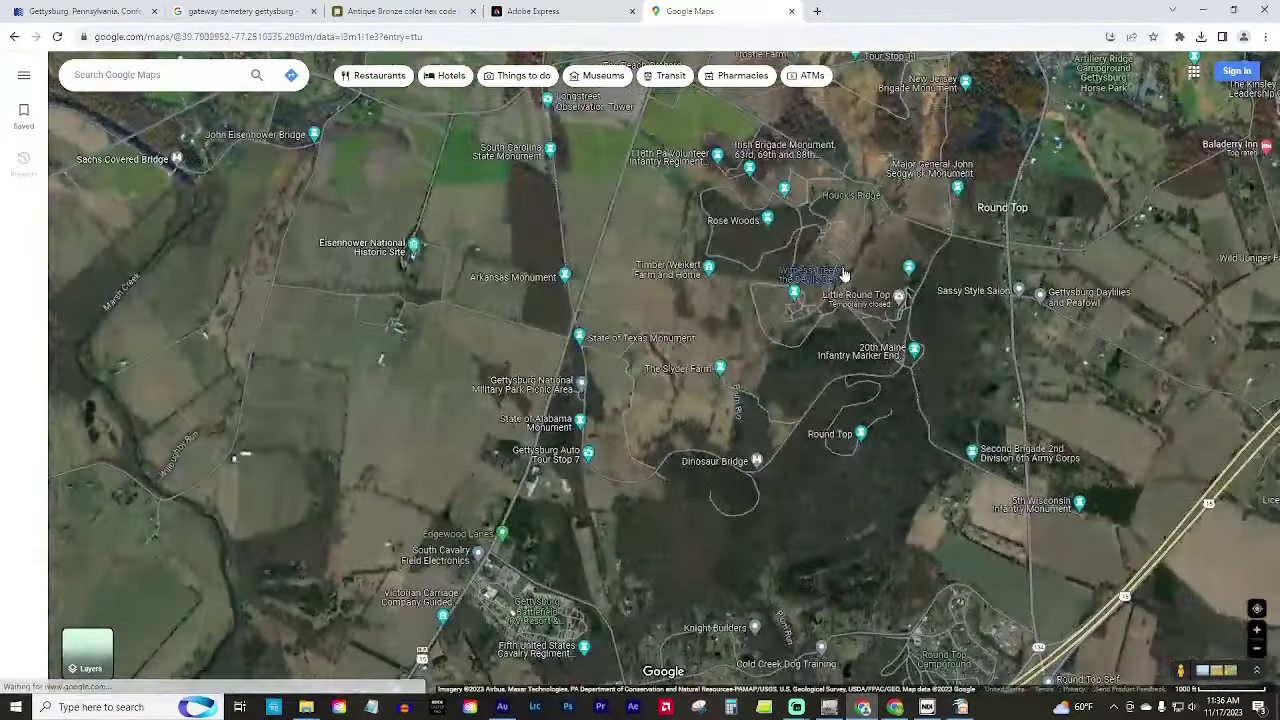
scroll(737, 437, up, 4)
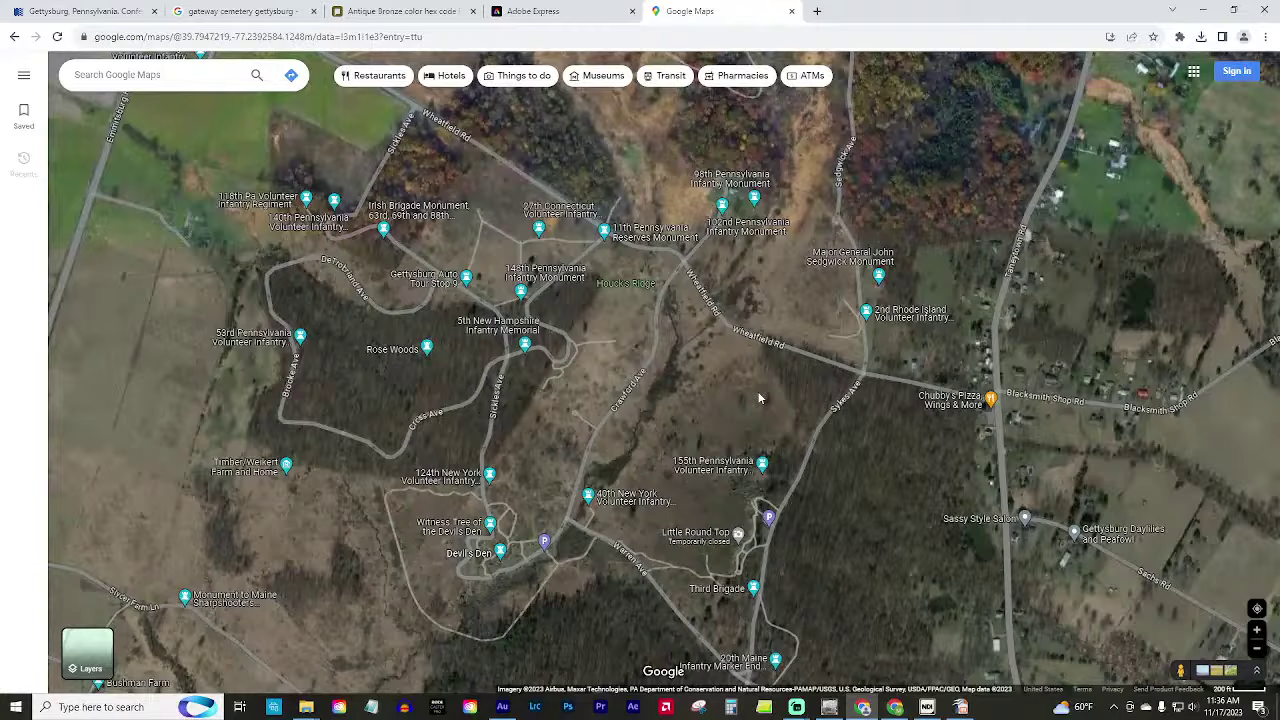
drag(759, 398, 548, 474)
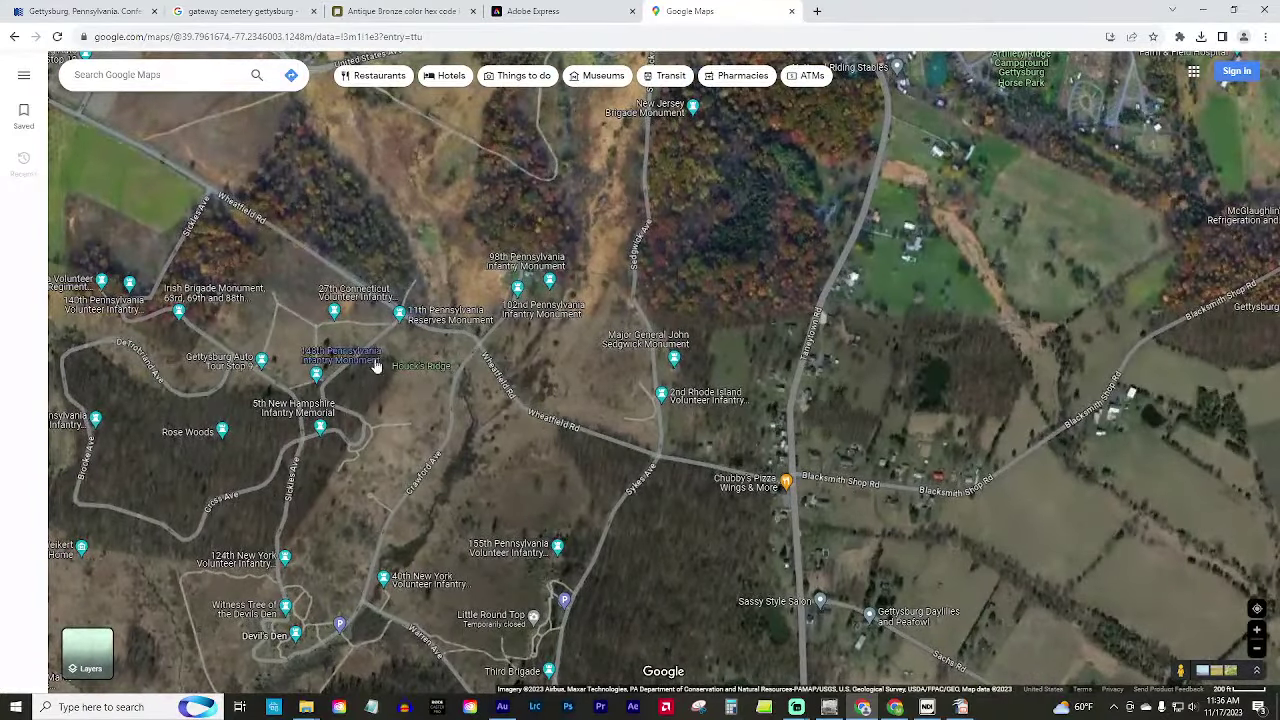
drag(380, 374, 525, 386)
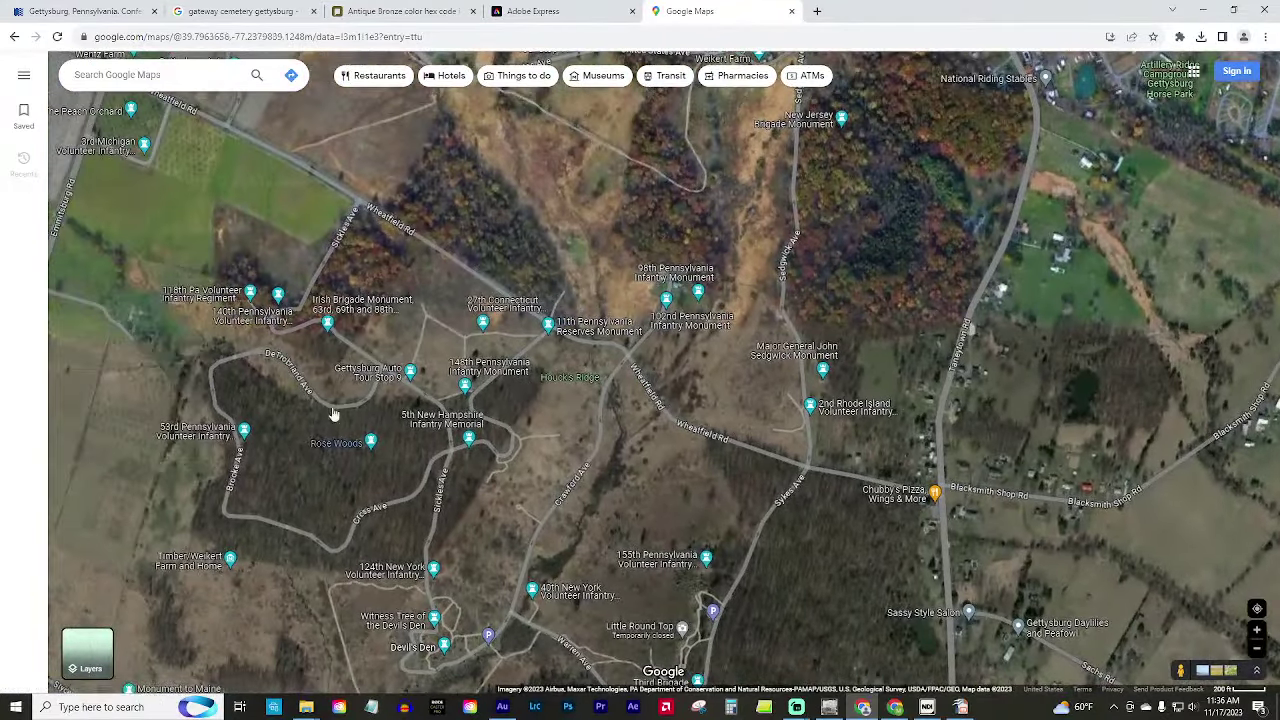
drag(390, 250, 396, 374)
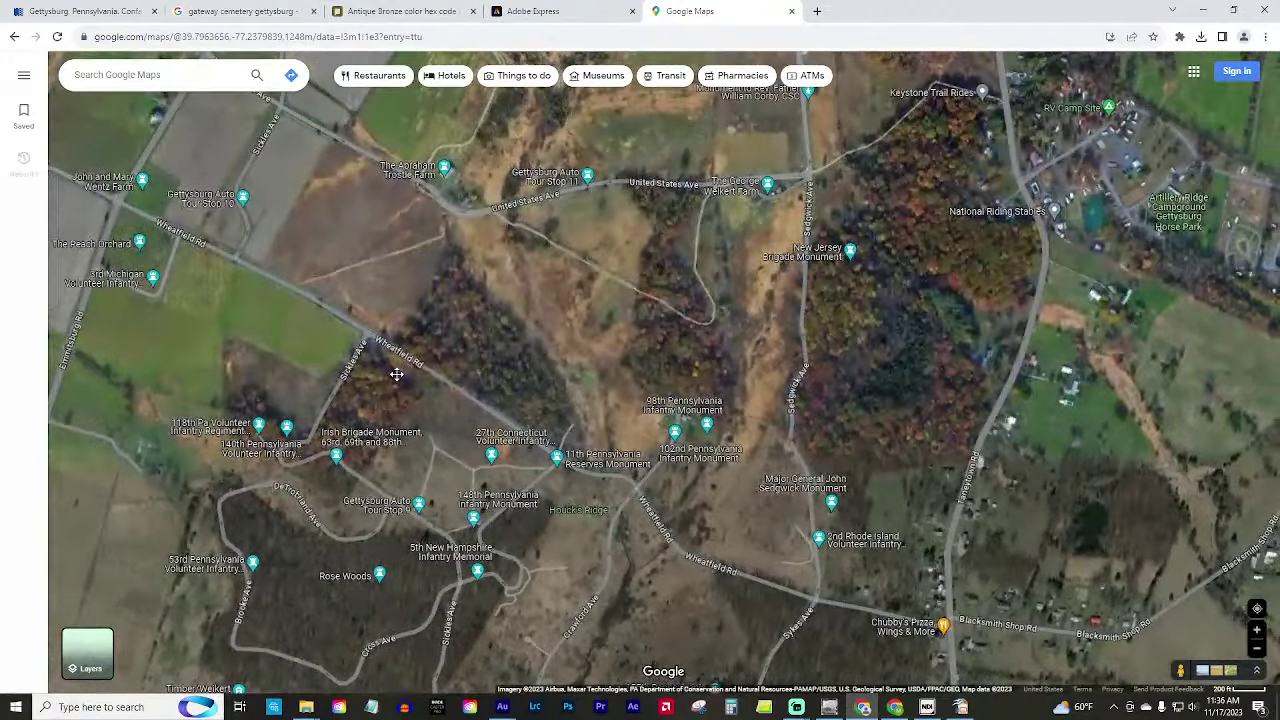
scroll(400, 214, up, 1)
drag(400, 214, 397, 348)
Bring the fields west of Trostle Farm and Emmitsburg Rd into view.
scroll(397, 348, up, 2)
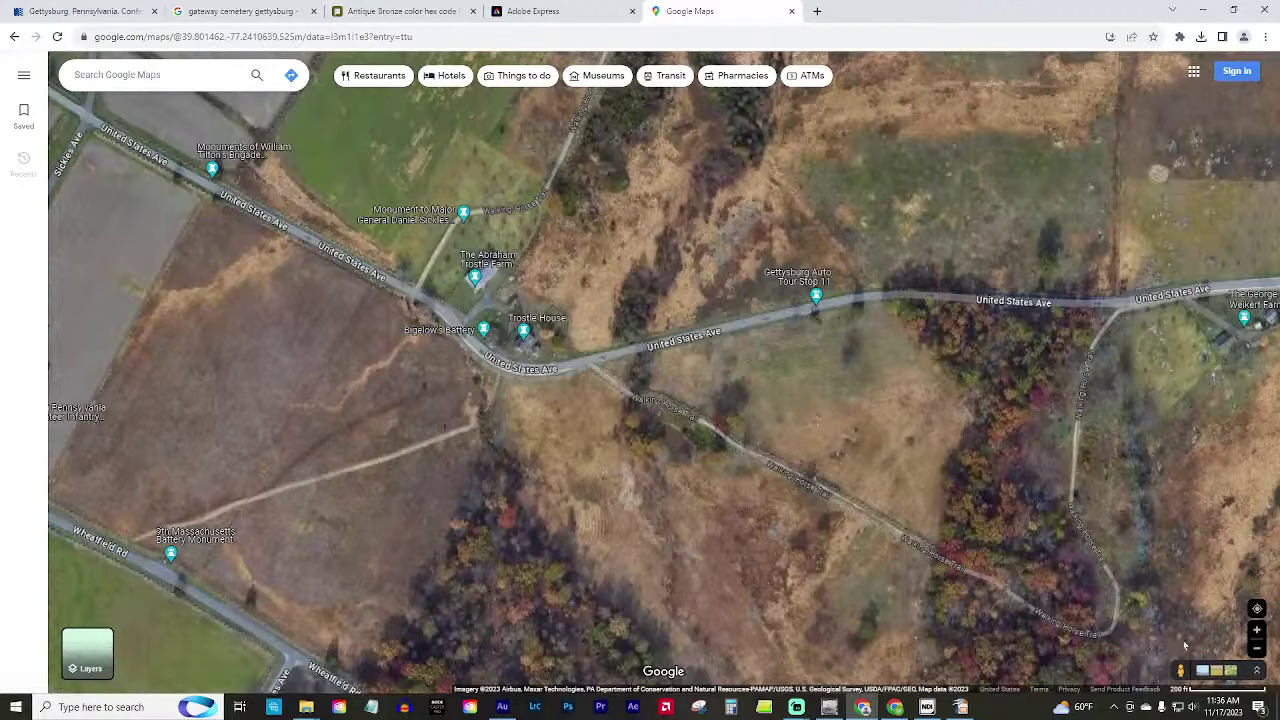
scroll(371, 415, down, 1)
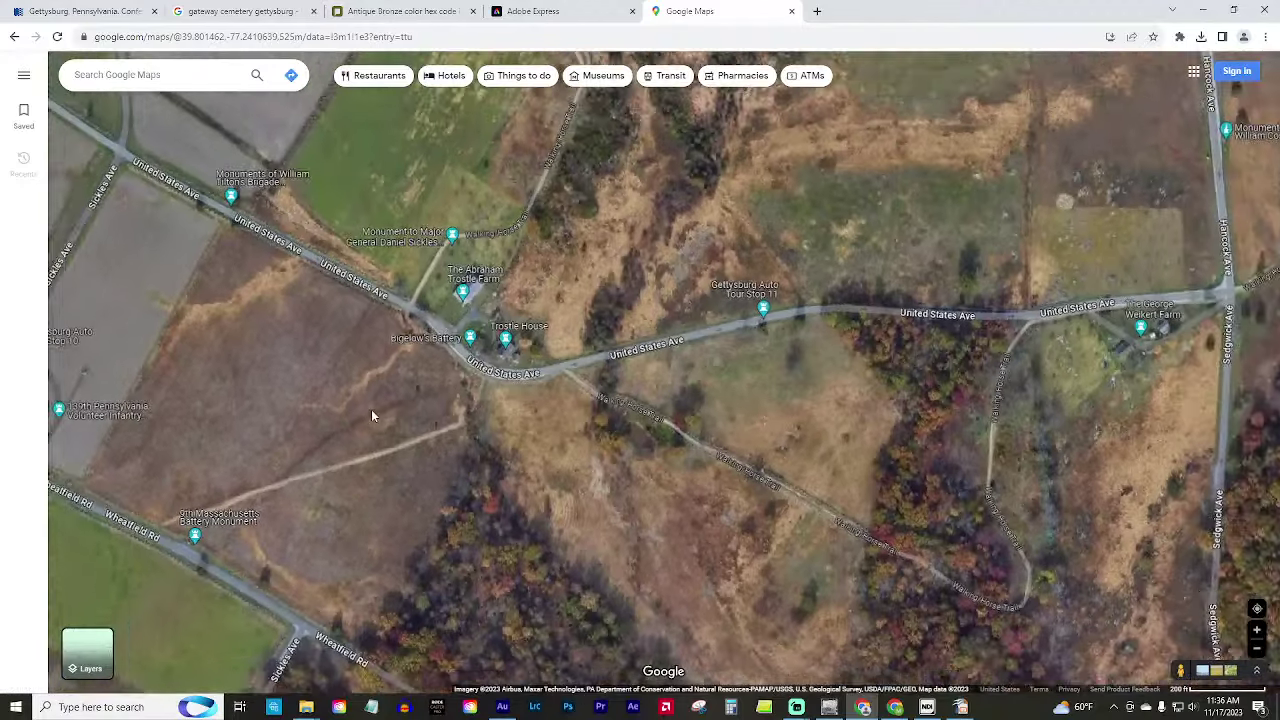
scroll(371, 415, down, 1)
drag(271, 434, 457, 414)
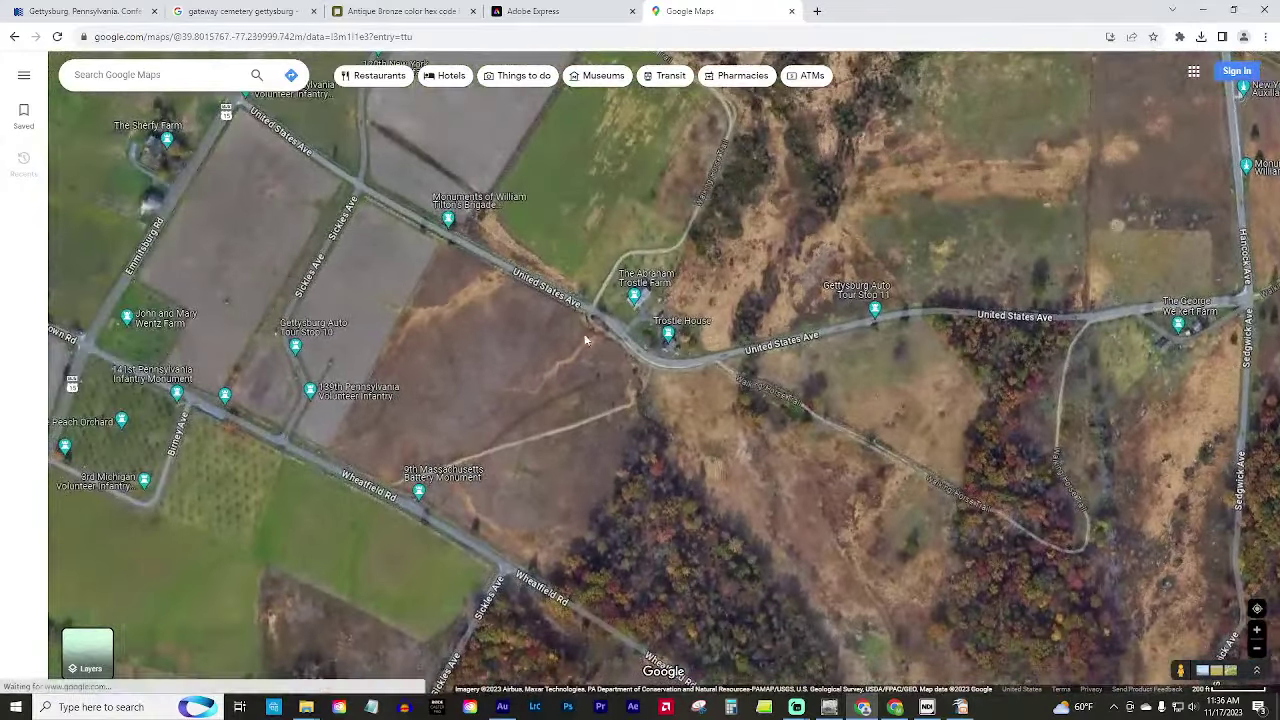
drag(407, 350, 495, 354)
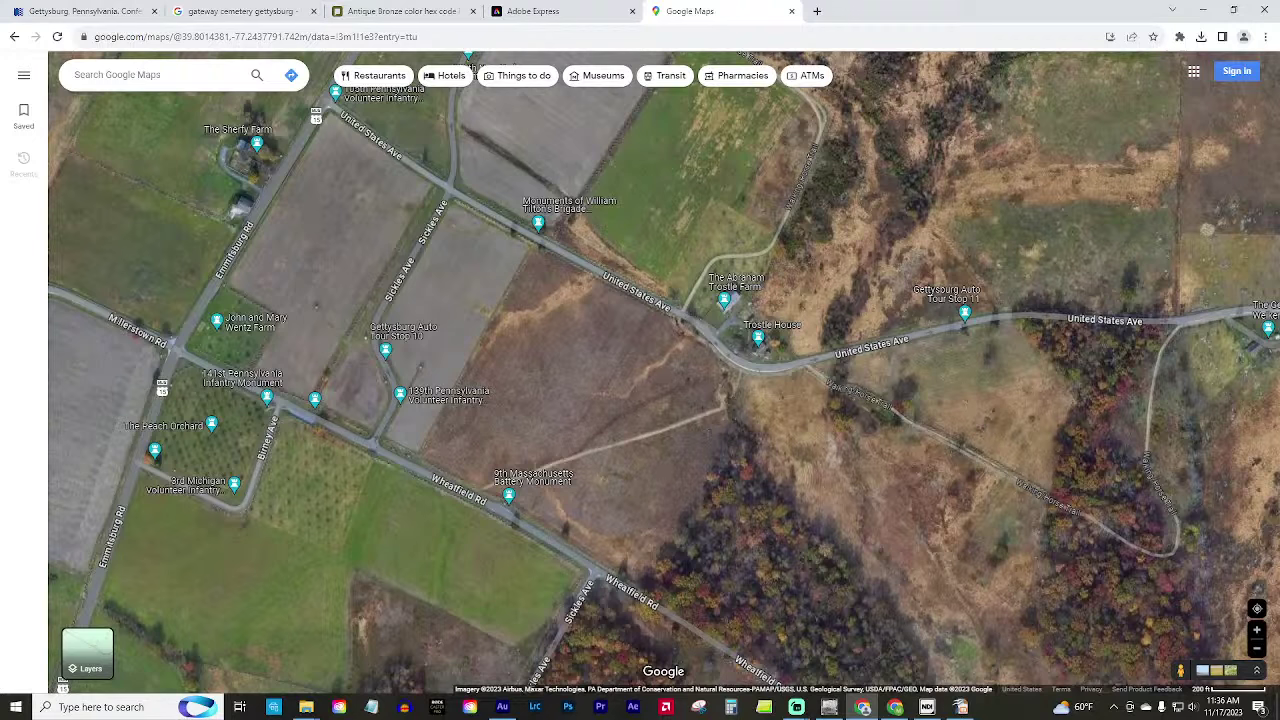
Zoom out, enlarge the page, and pan between Taneytown Rd and Cemetery Ridge out to Round Top.
scroll(566, 400, down, 1)
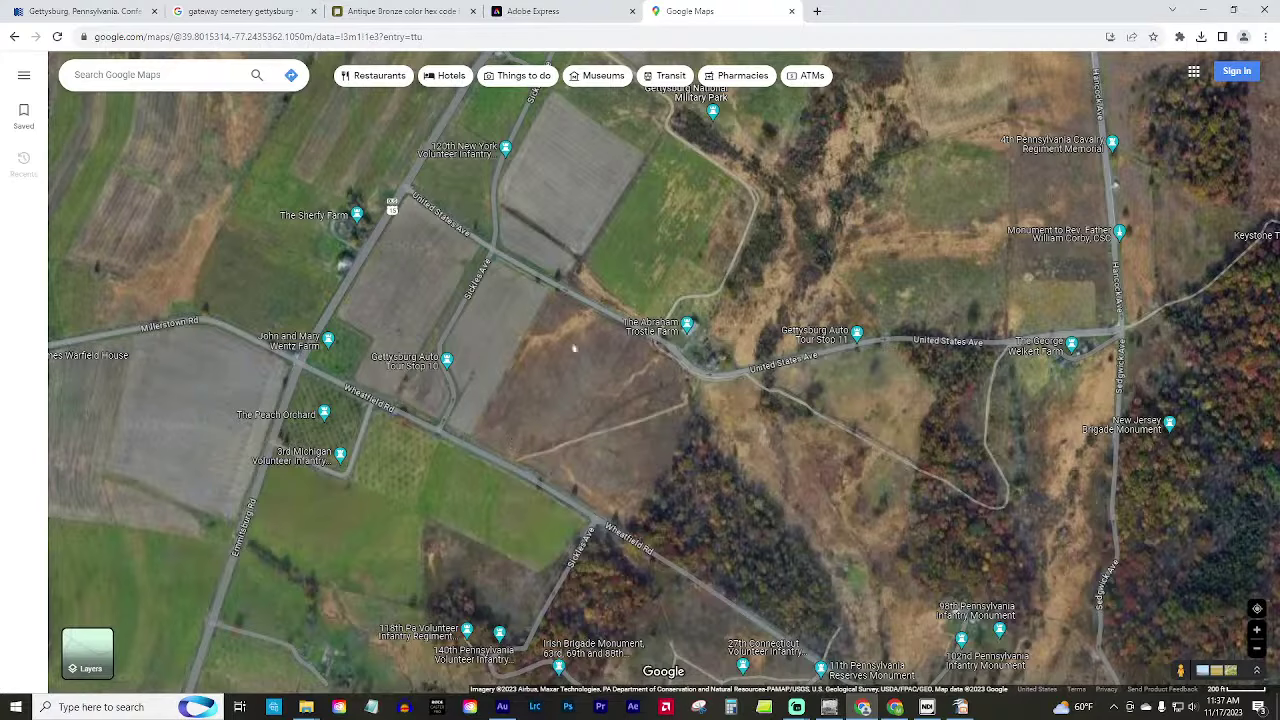
scroll(900, 415, down, 5)
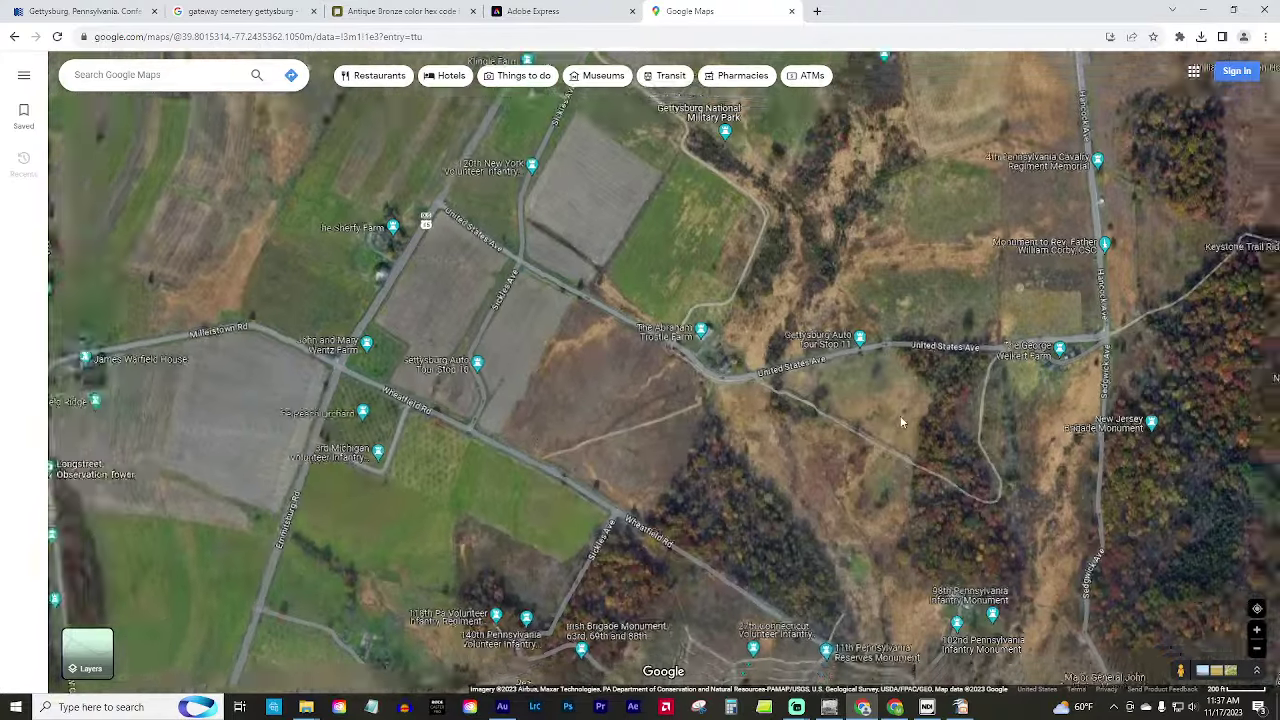
scroll(860, 360, down, 2)
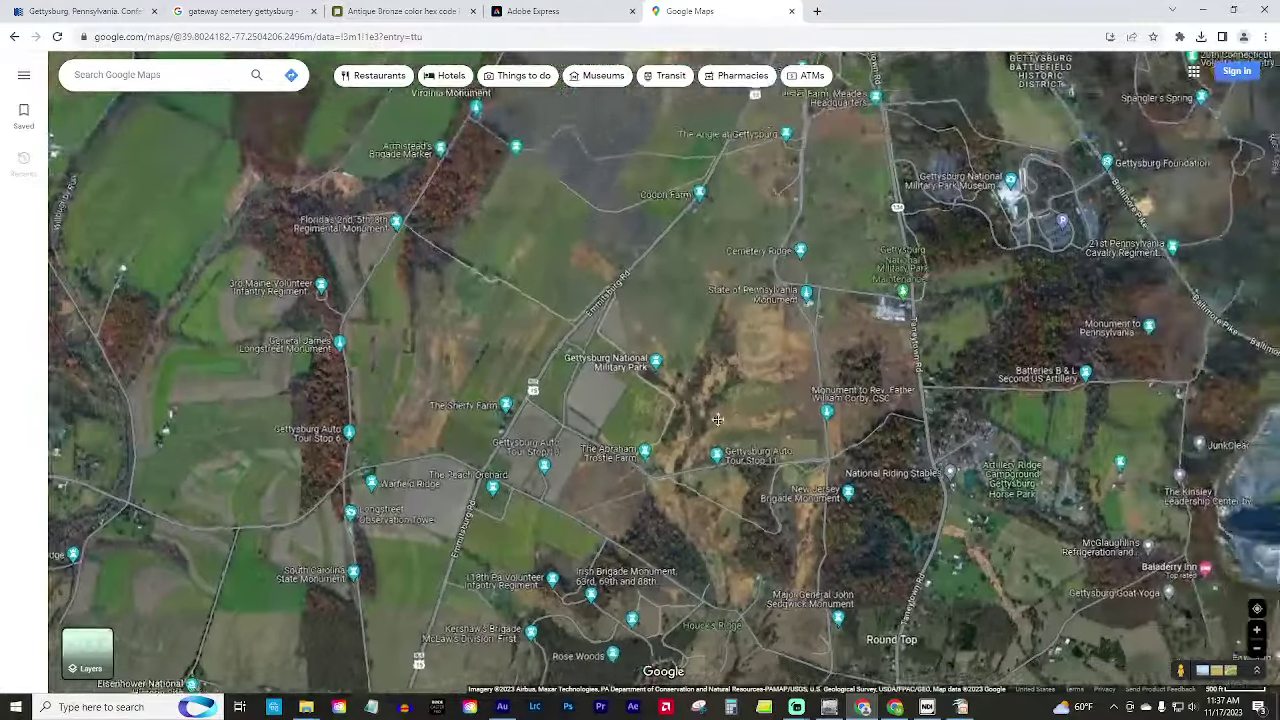
scroll(702, 469, up, 3)
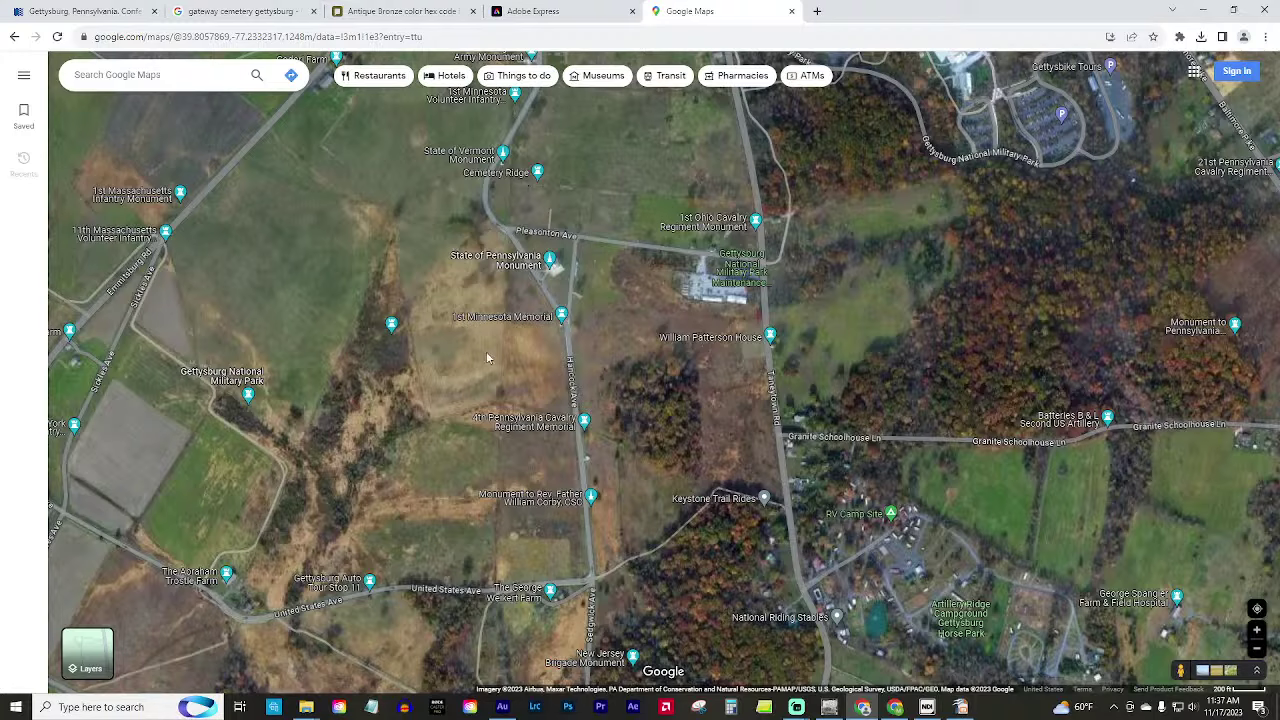
scroll(486, 357, down, 3)
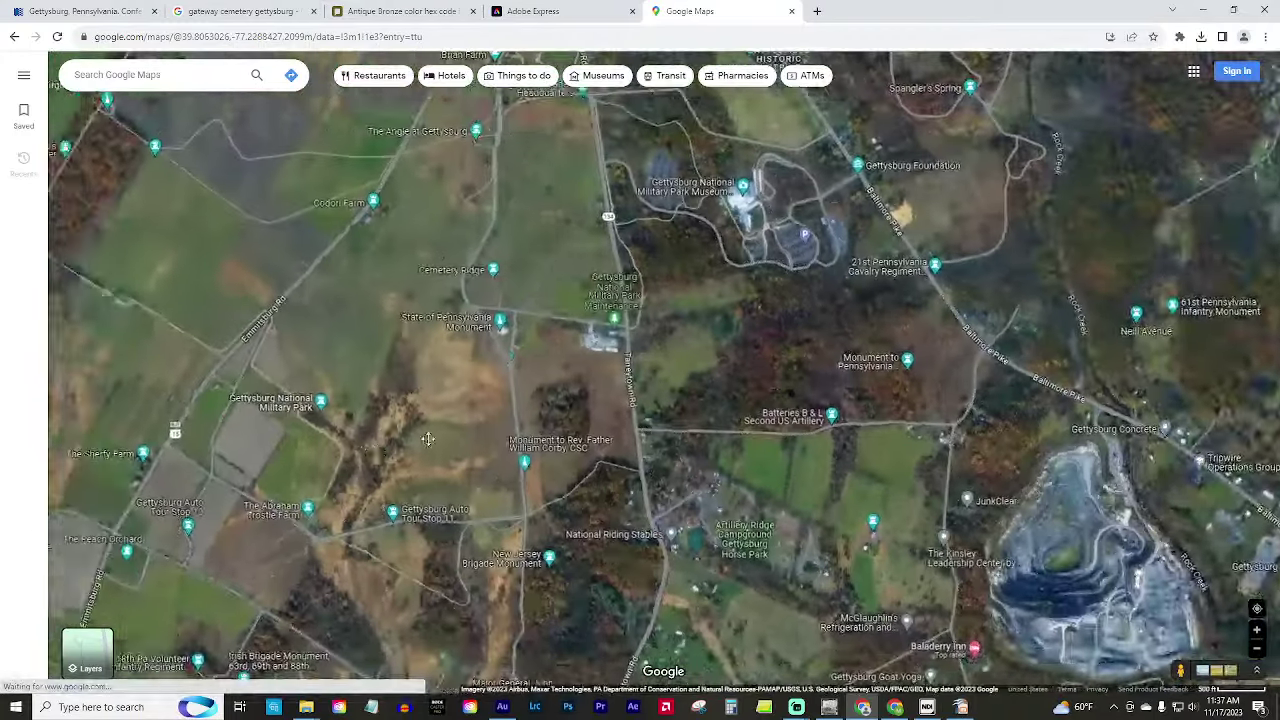
drag(427, 439, 627, 362)
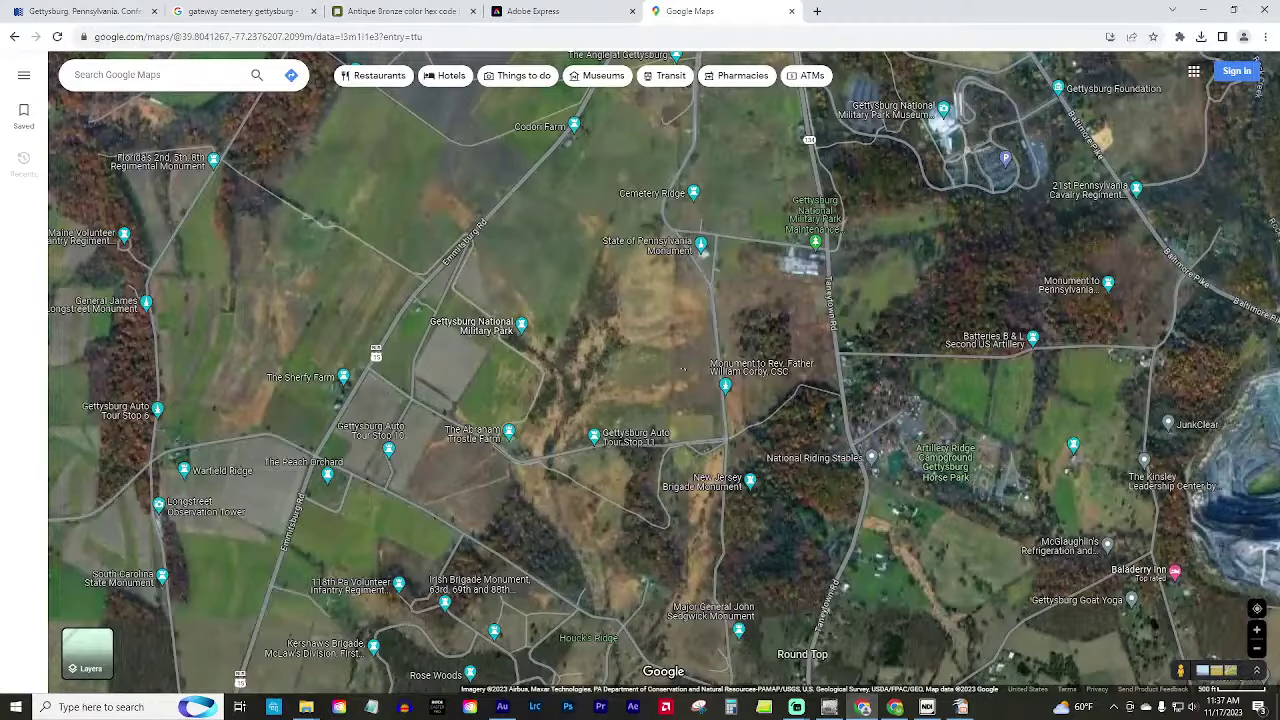
scroll(493, 432, down, 3)
mouse_move(493, 432)
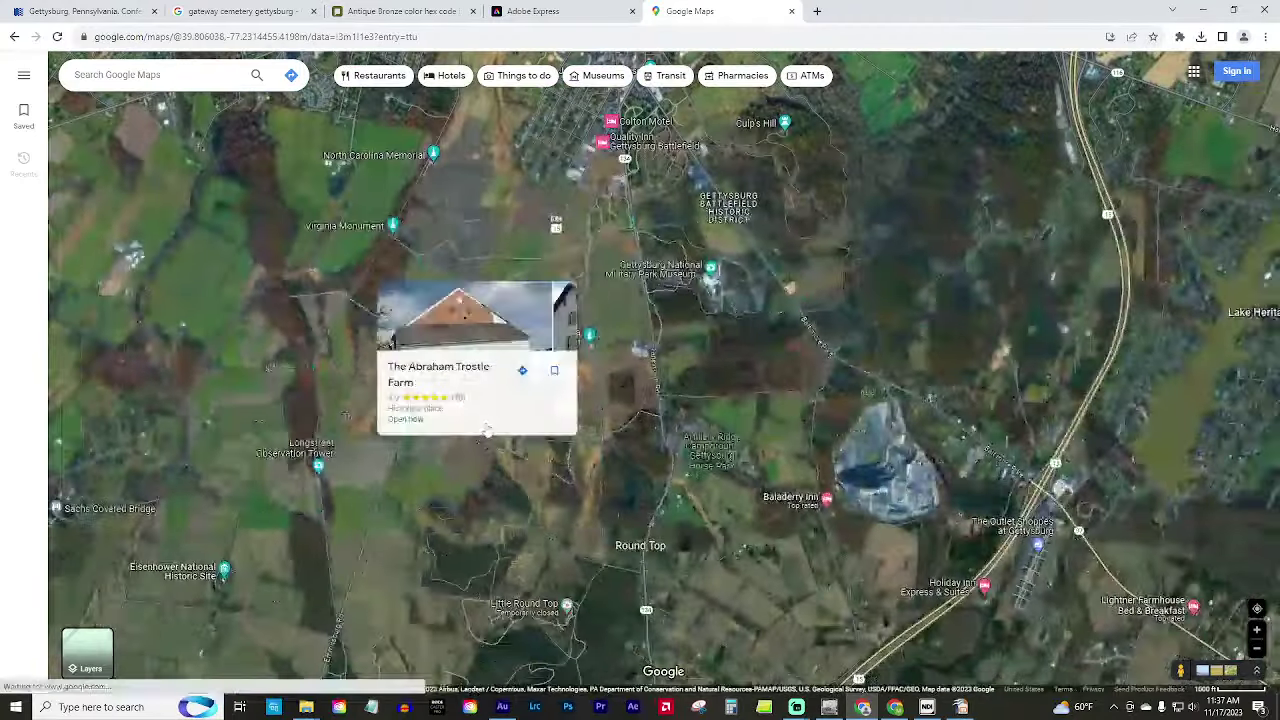
key(ctrl+plus)
key(ctrl+plus)
scroll(500, 528, up, 2)
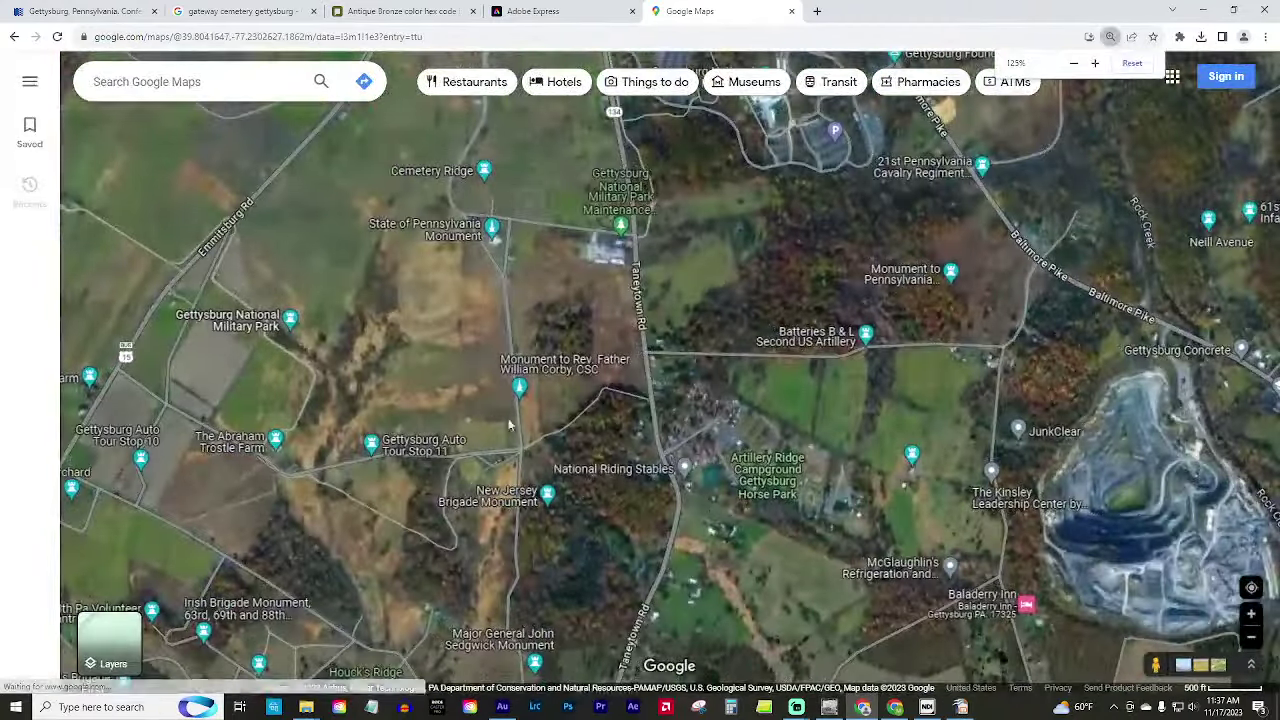
drag(460, 360, 755, 450)
scroll(505, 455, up, 2)
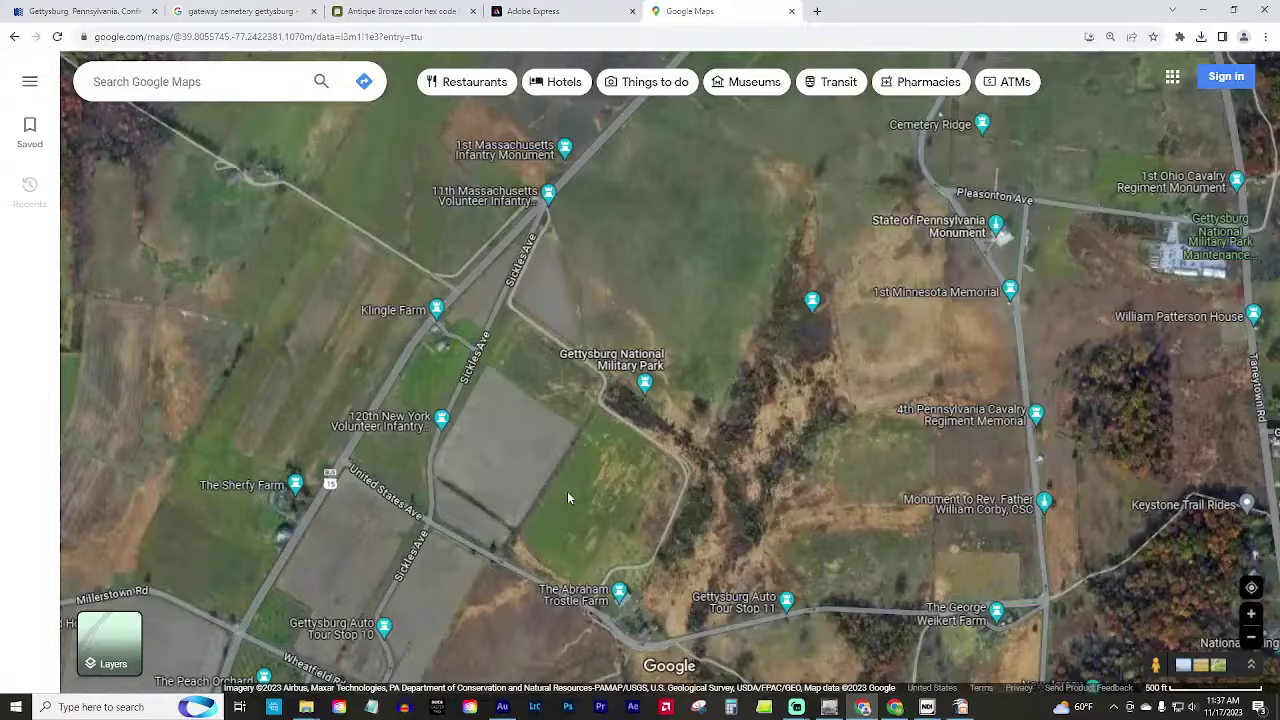
scroll(312, 356, down, 3)
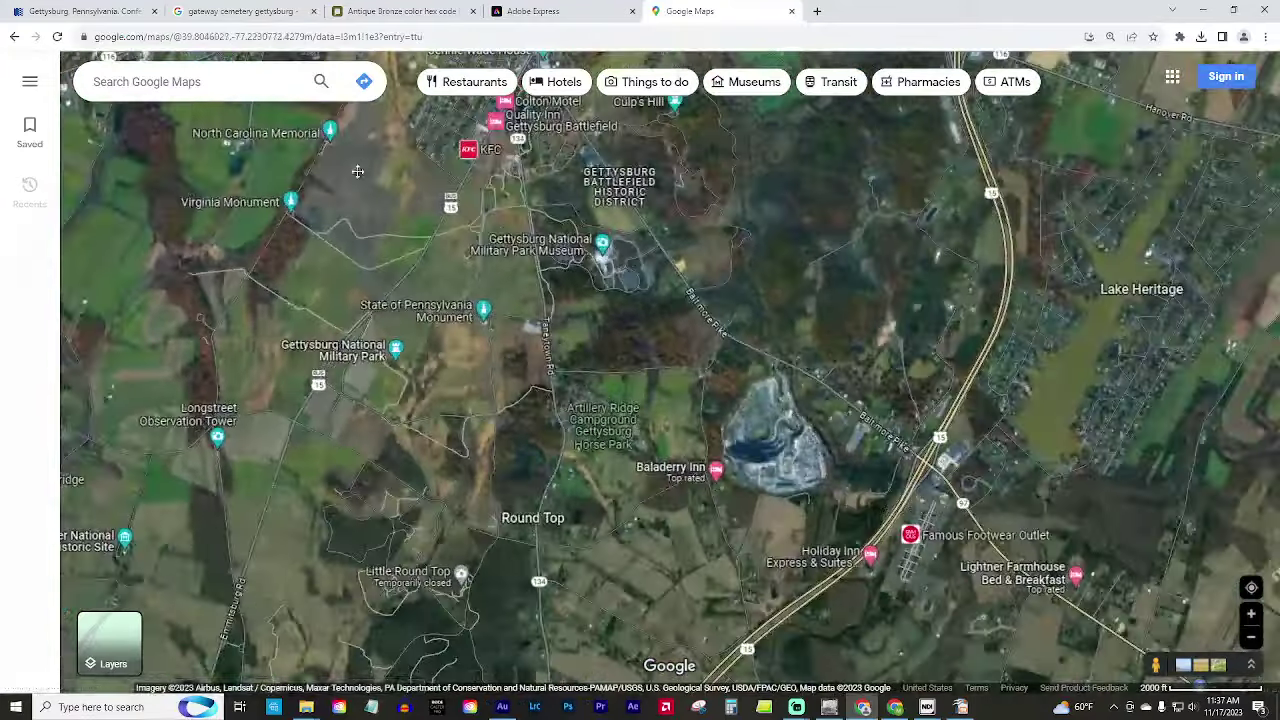
Move the map north into Gettysburg, around McLean Farm and the Eternal Light Peace Memorial.
key(Up)
key(Up)
key(Up)
key(Up)
key(Left)
scroll(535, 398, up, 5)
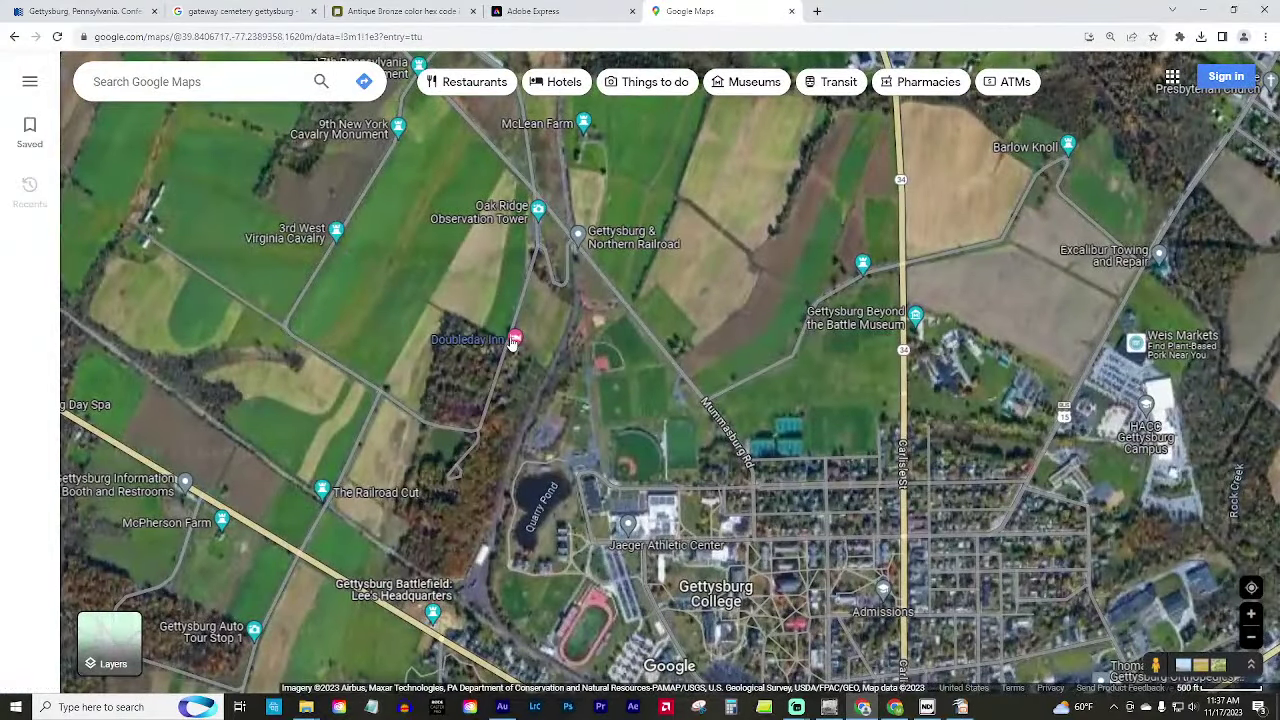
scroll(512, 348, up, 2)
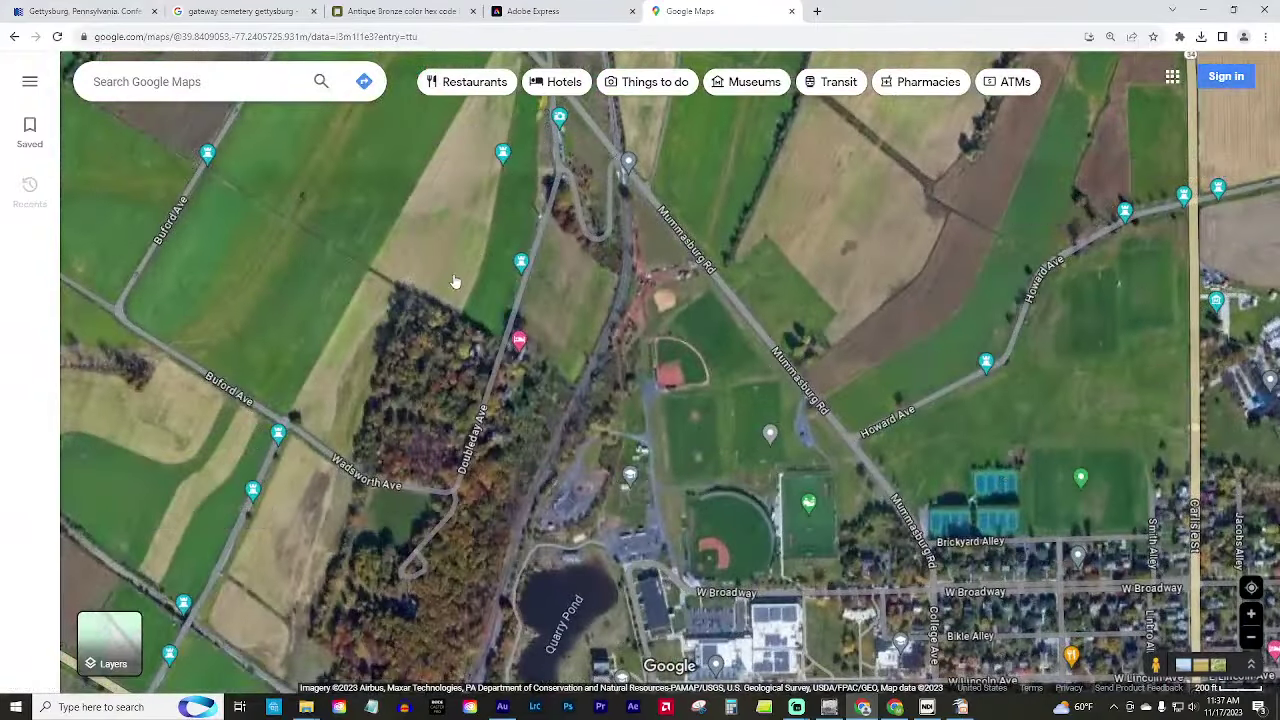
drag(452, 287, 419, 460)
scroll(419, 460, down, 2)
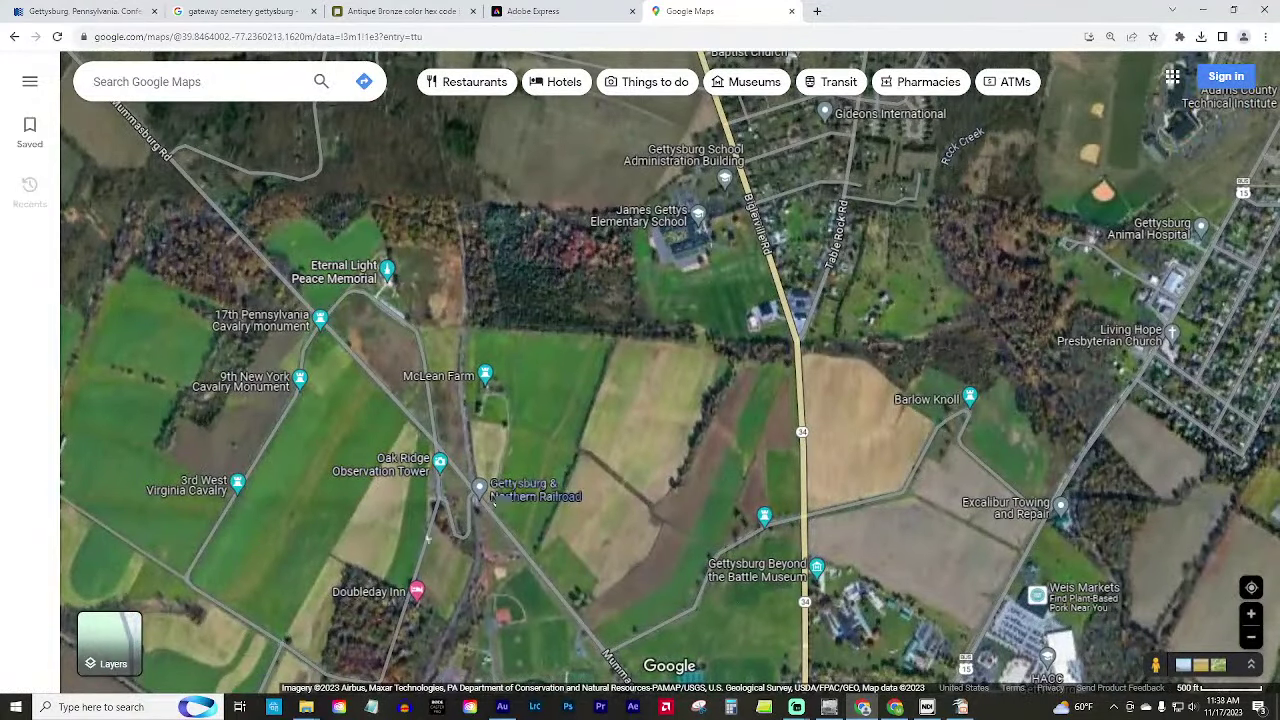
drag(318, 504, 388, 481)
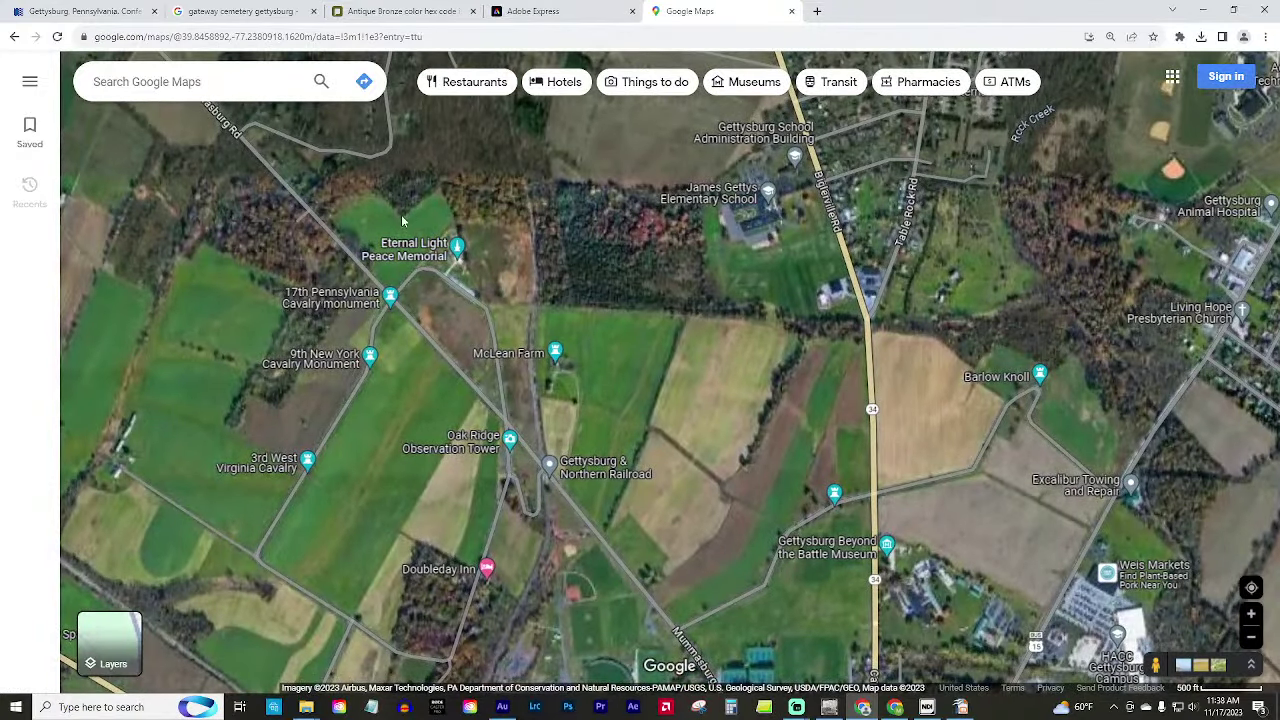
Pan past Doubleday Inn and centre the map on Gettysburg College.
scroll(359, 452, up, 3)
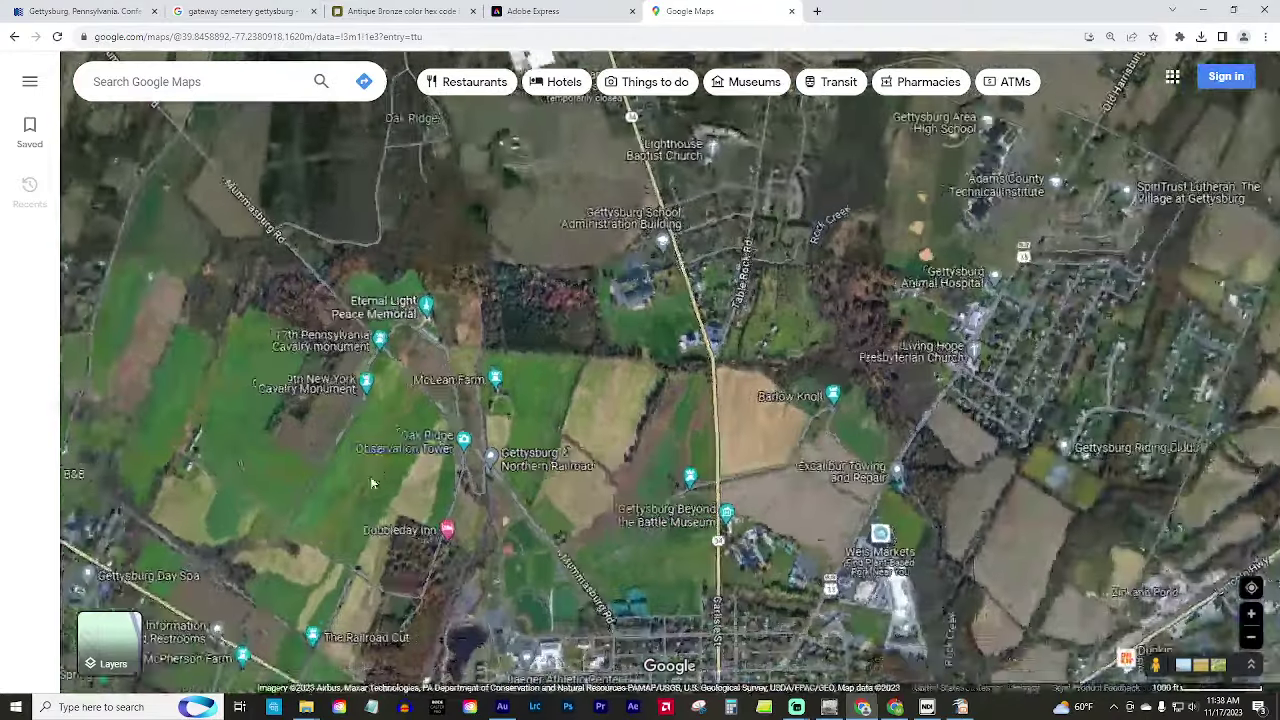
scroll(405, 465, up, 2)
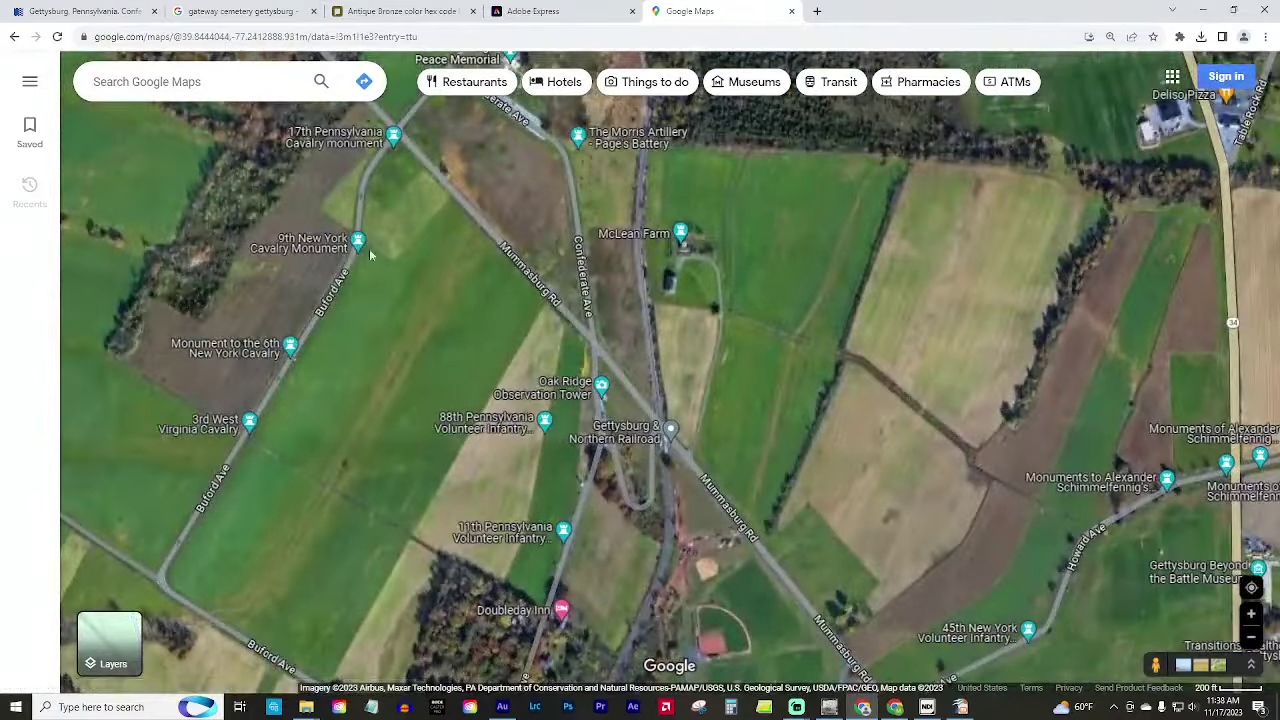
mouse_move(394, 520)
mouse_down()
mouse_move(355, 398)
mouse_move(330, 371)
mouse_up()
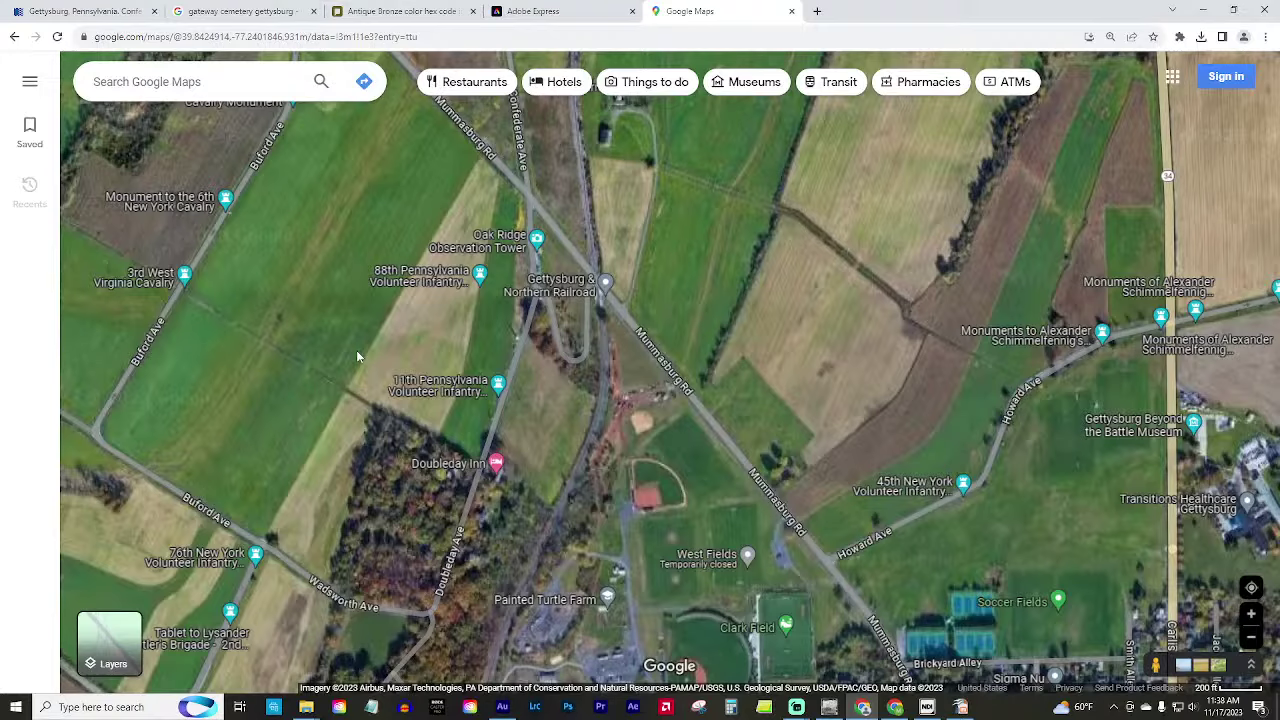
scroll(251, 437, down, 2)
drag(140, 552, 384, 430)
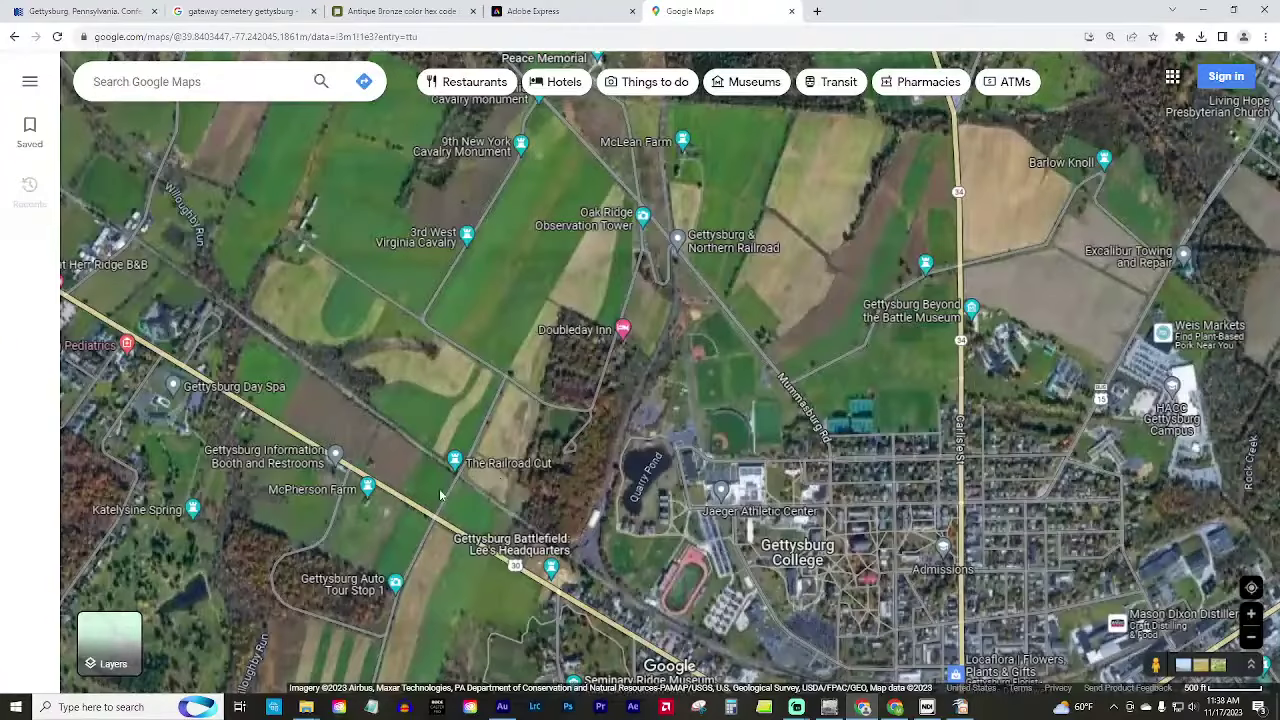
drag(440, 495, 321, 284)
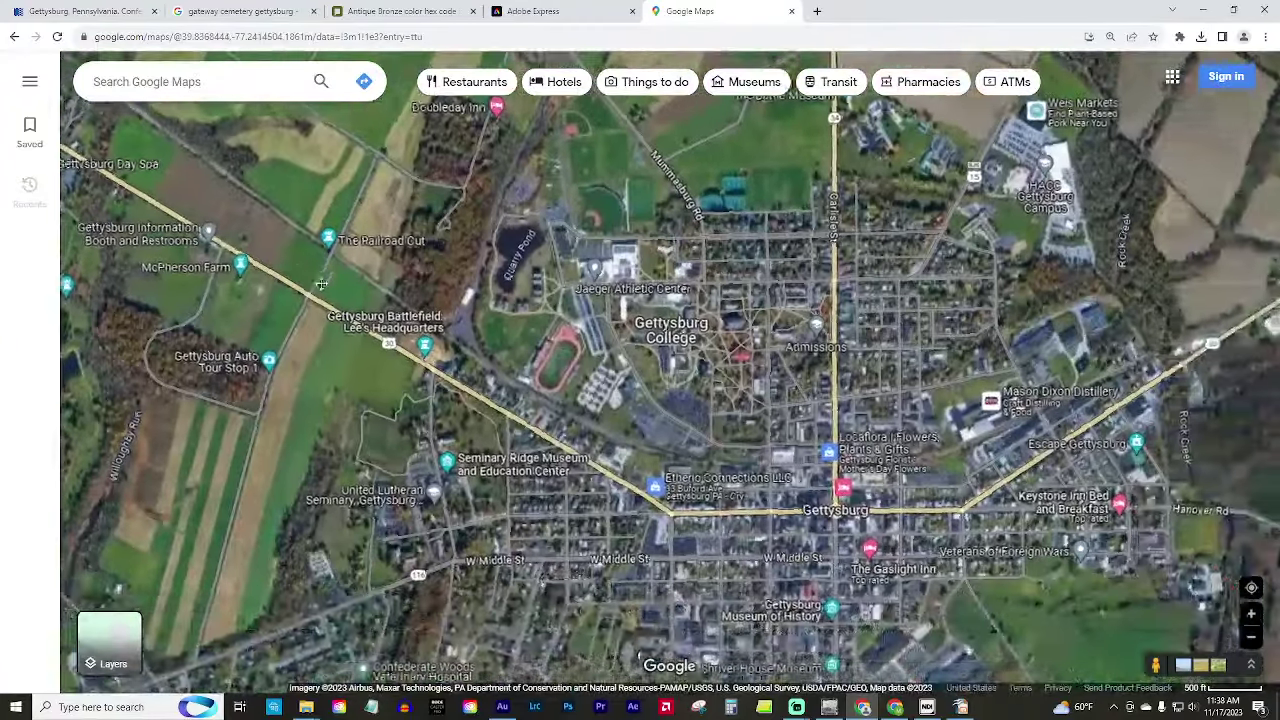
Zoom in on Seminary Ridge and drop Pegman on the road by Lee's Headquarters.
scroll(407, 367, up, 3)
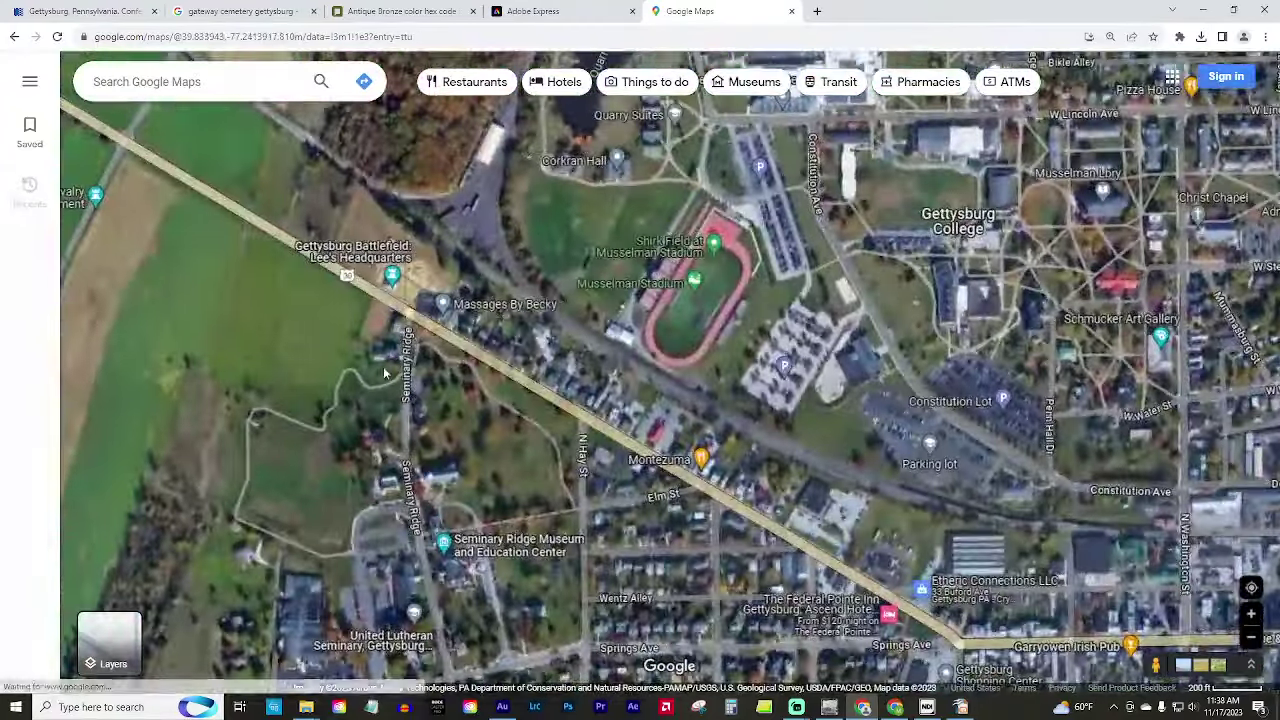
scroll(312, 386, up, 3)
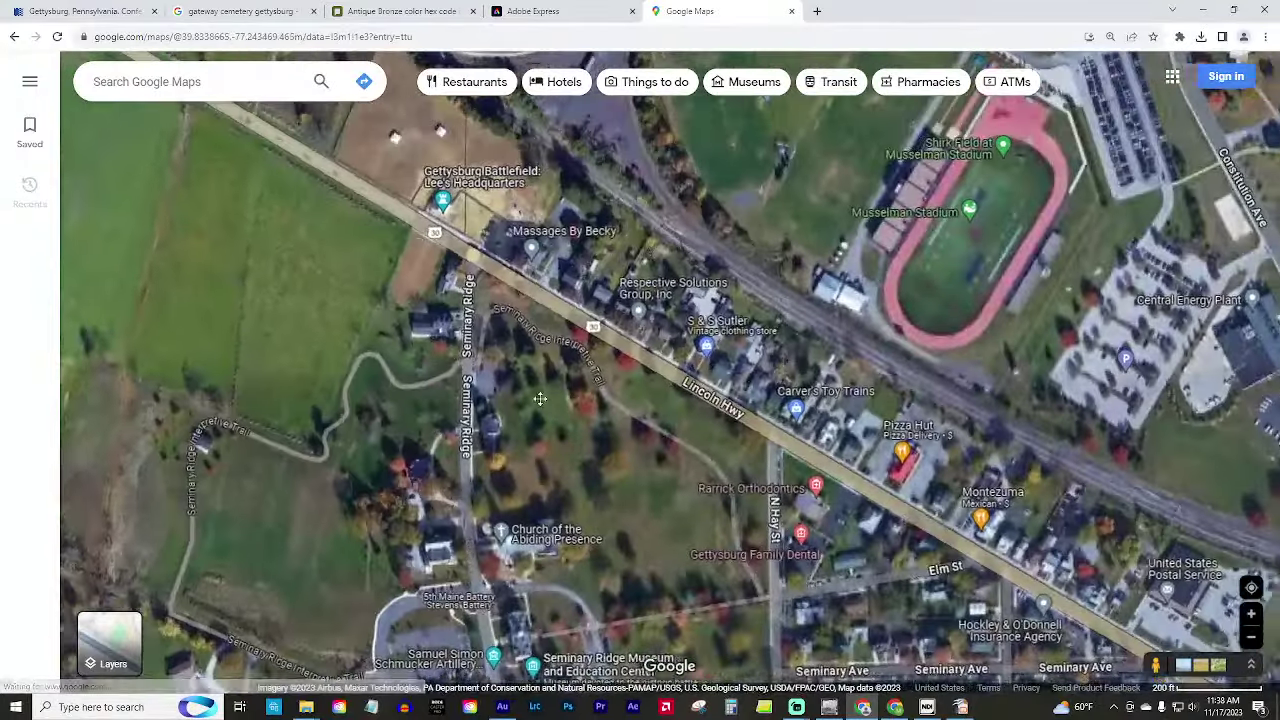
drag(540, 399, 487, 403)
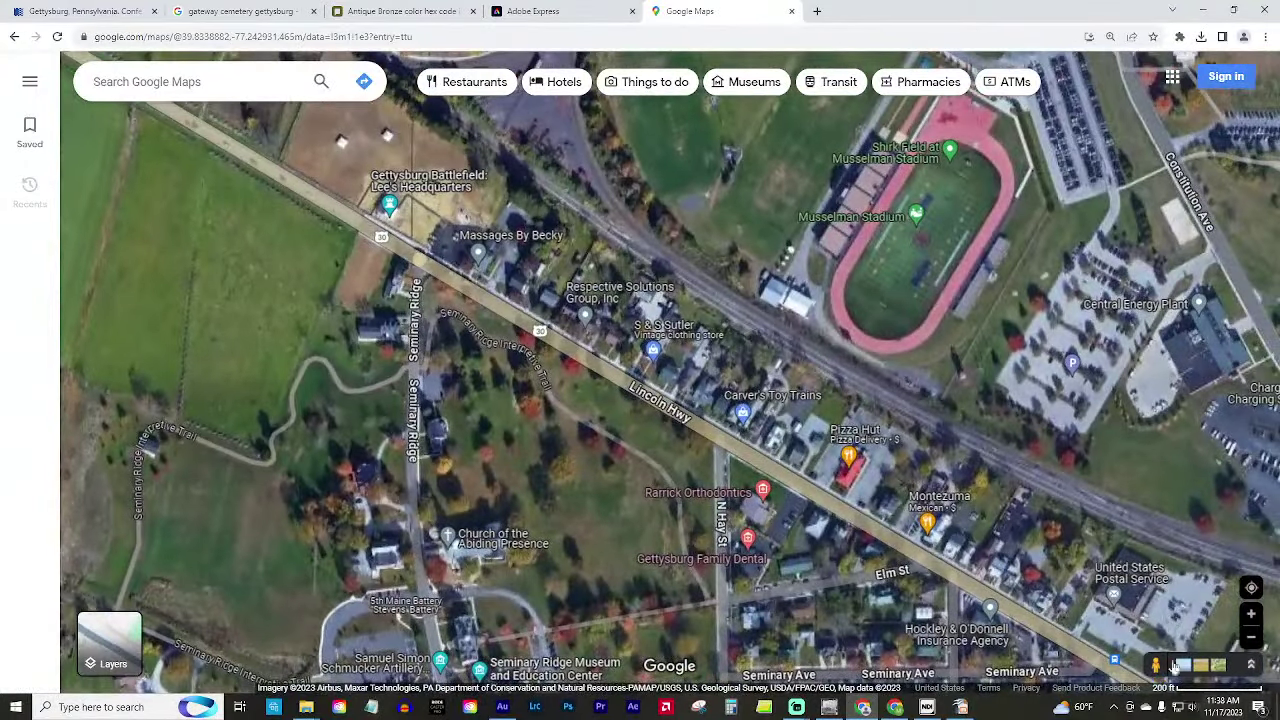
drag(1150, 665, 414, 262)
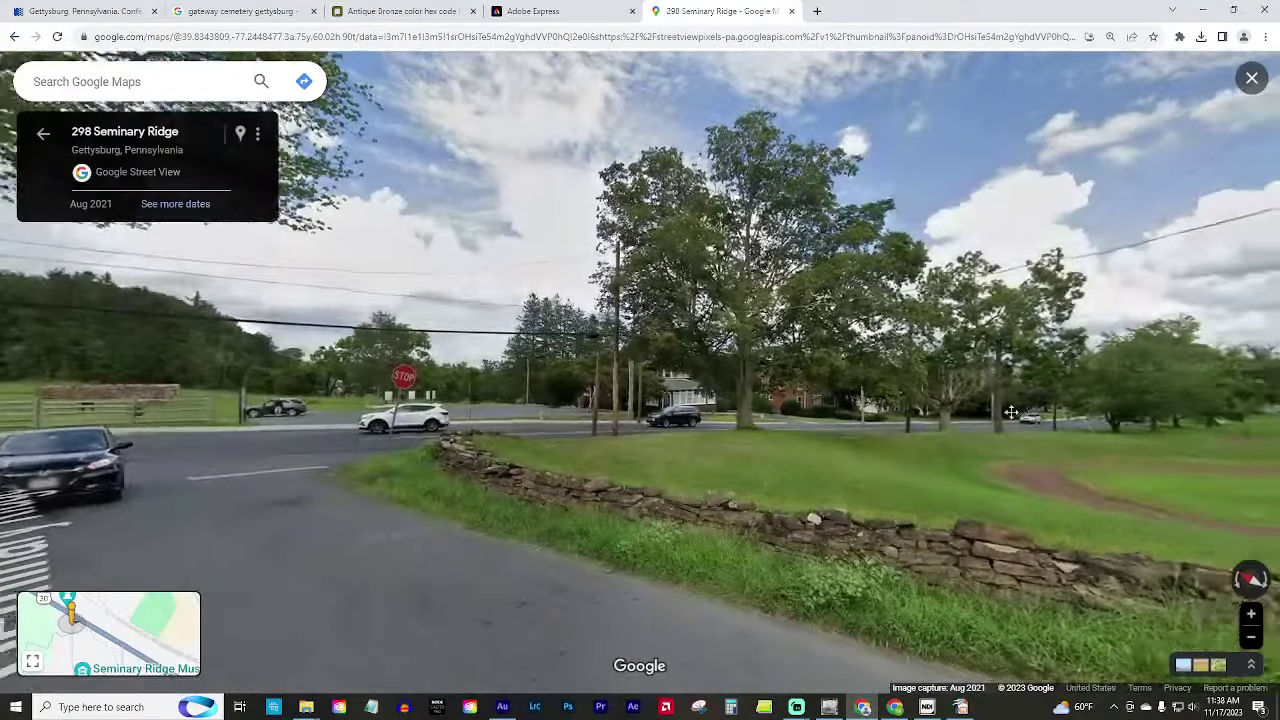
click(1011, 412)
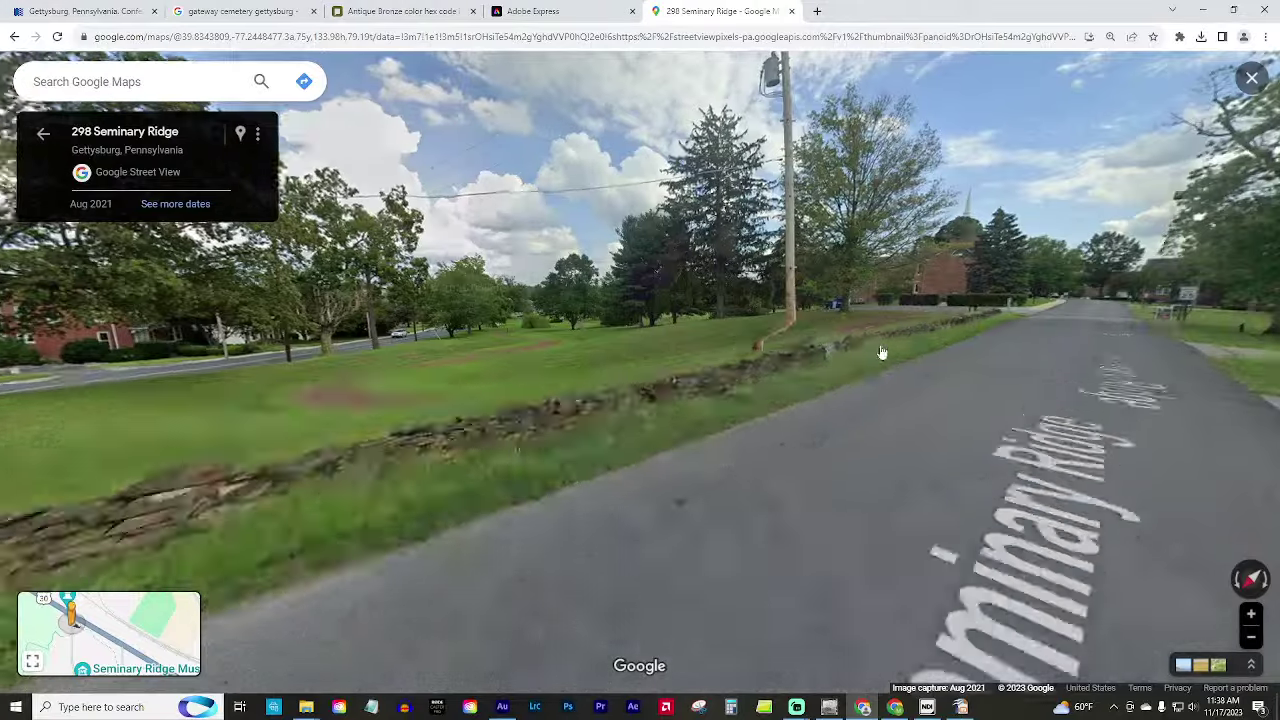
click(882, 352)
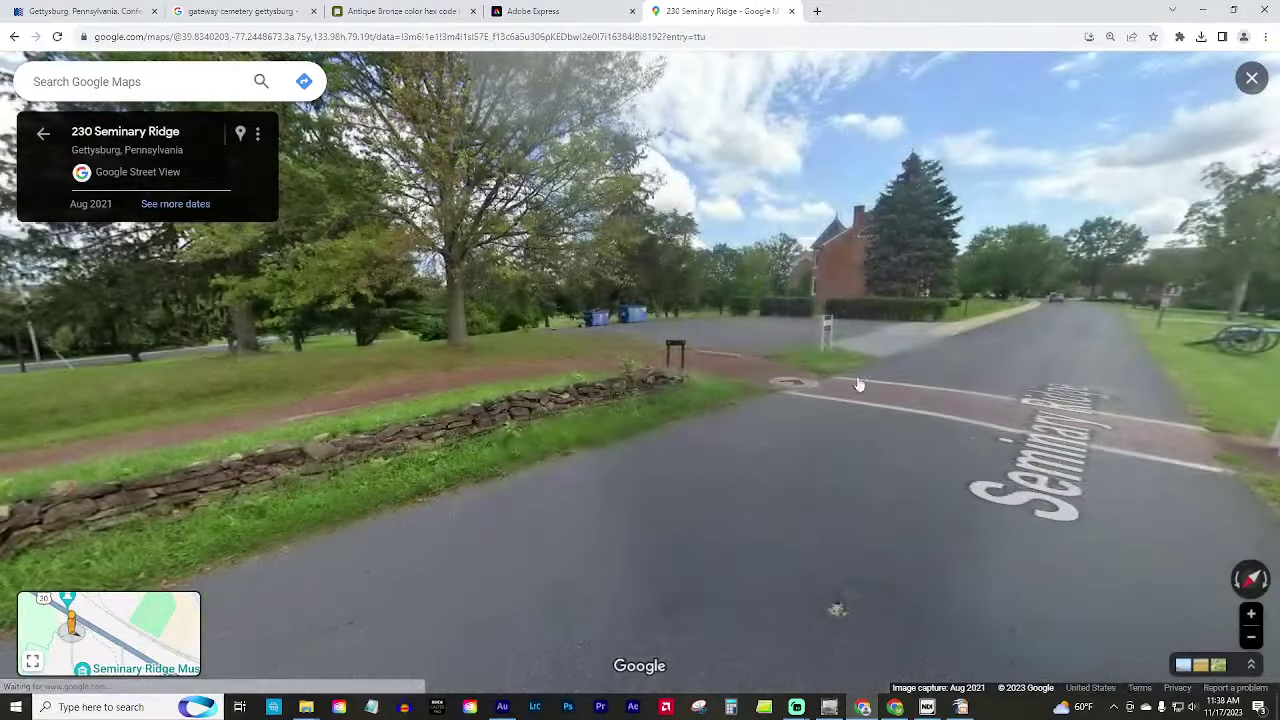
drag(410, 447, 843, 409)
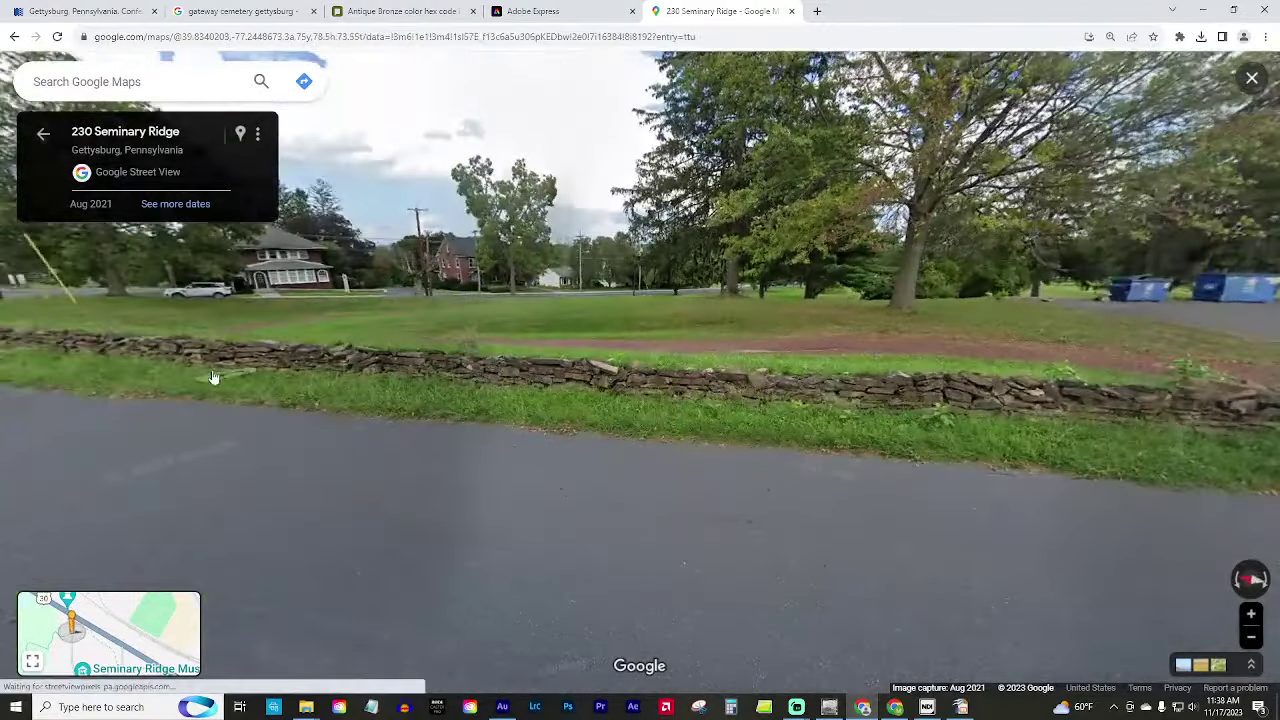
click(368, 393)
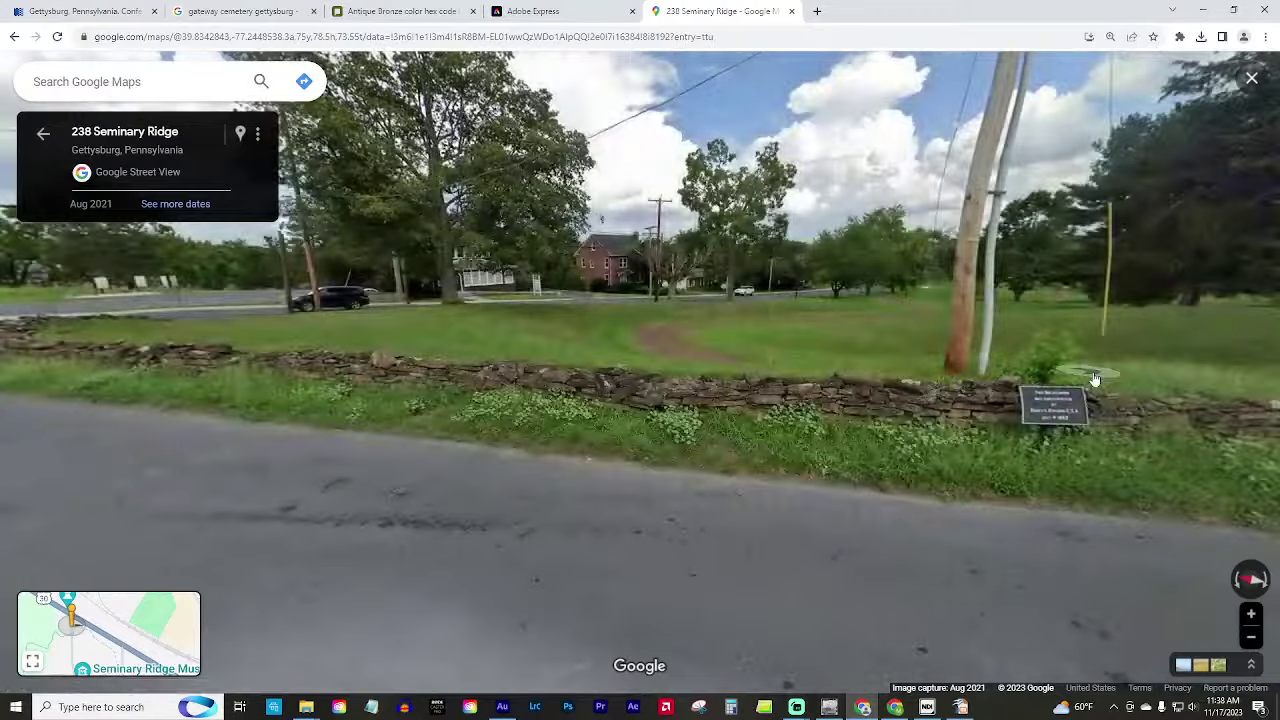
drag(1072, 393, 610, 450)
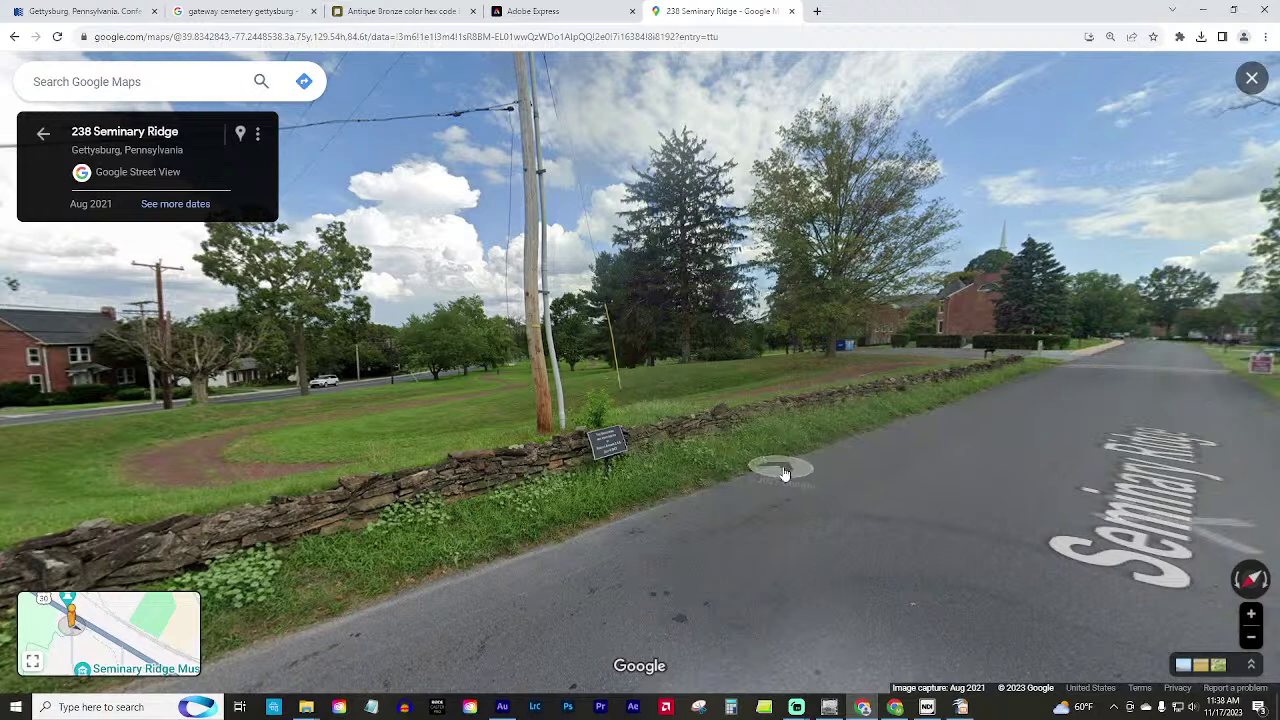
click(1058, 445)
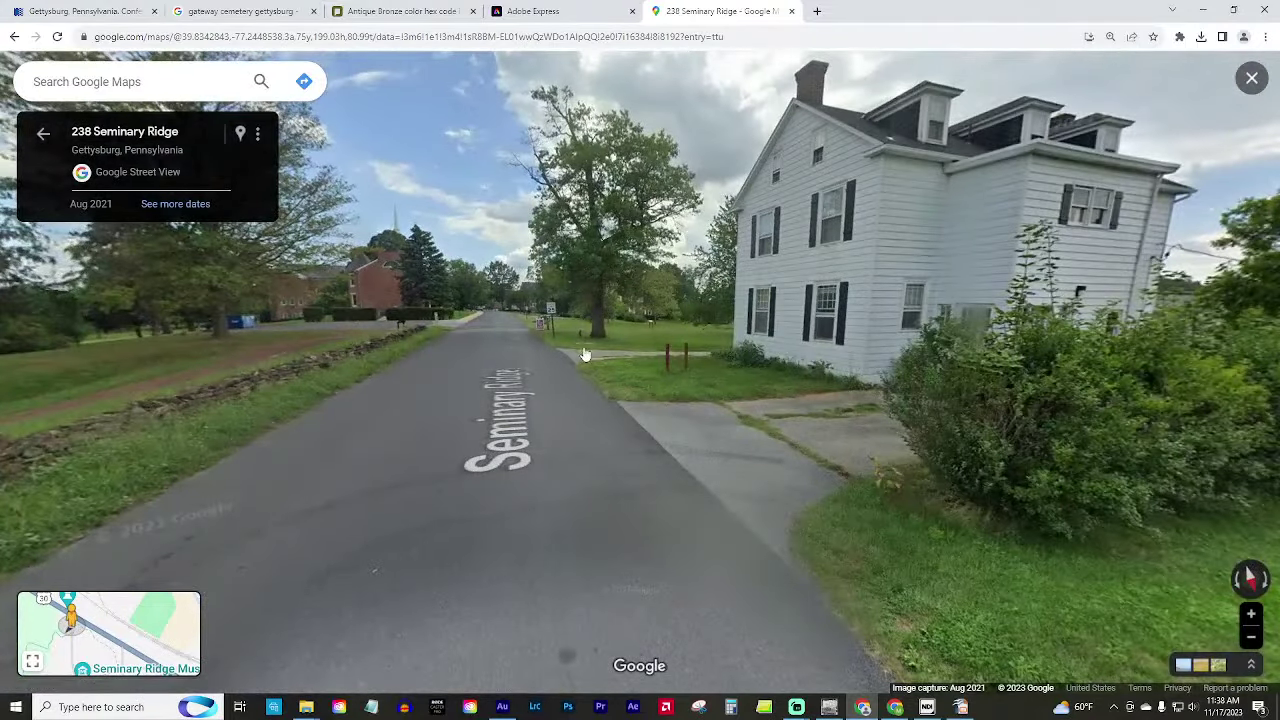
click(340, 440)
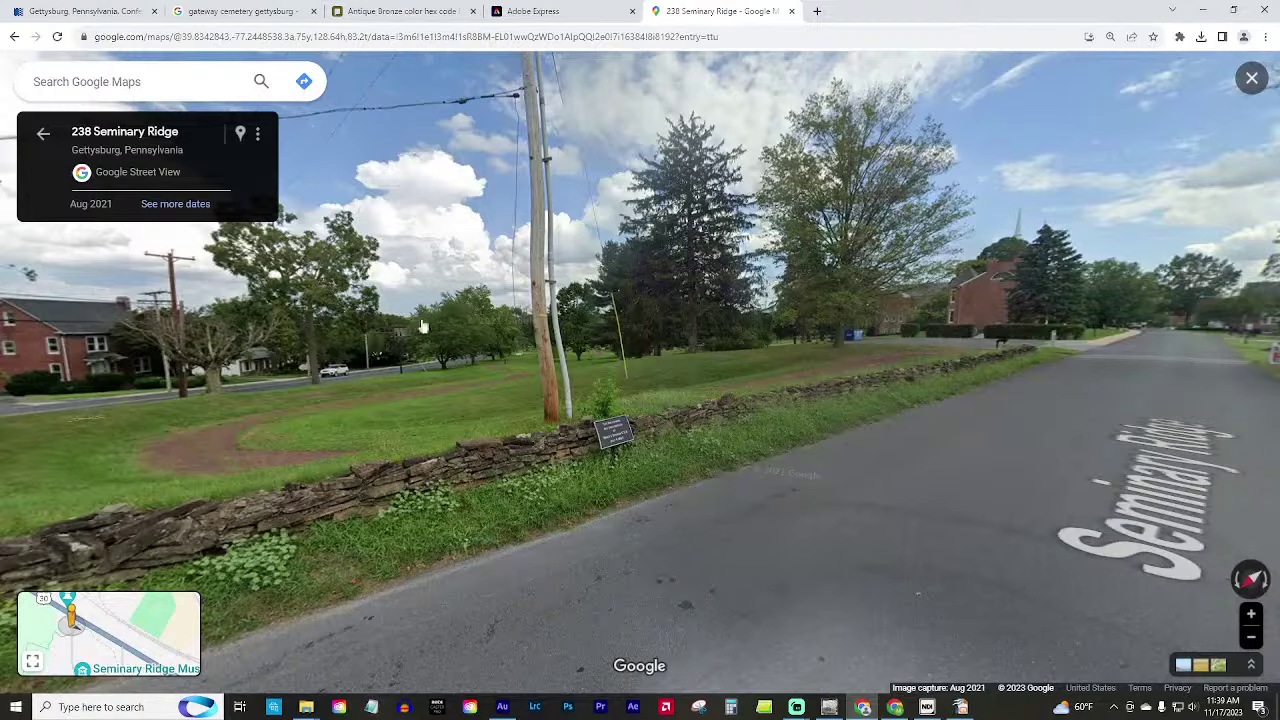
drag(92, 436, 533, 400)
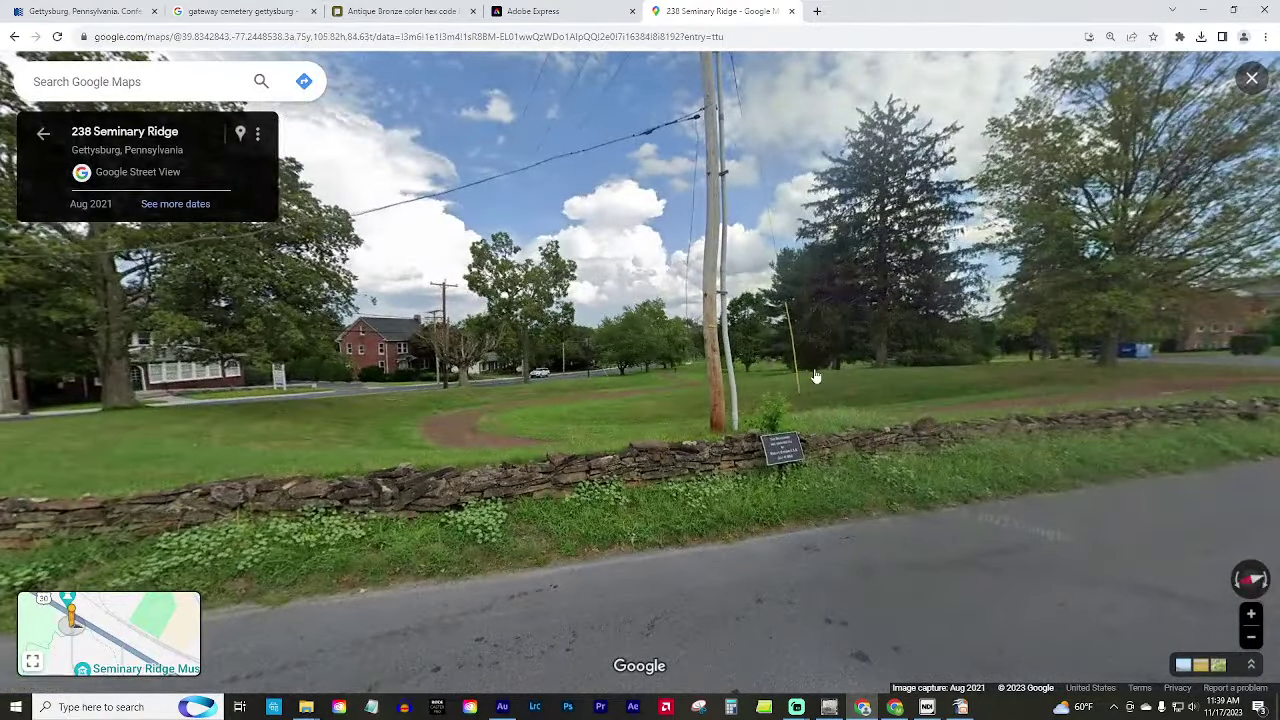
Continue down the road toward the field and stone wall, then exit Street View.
click(838, 365)
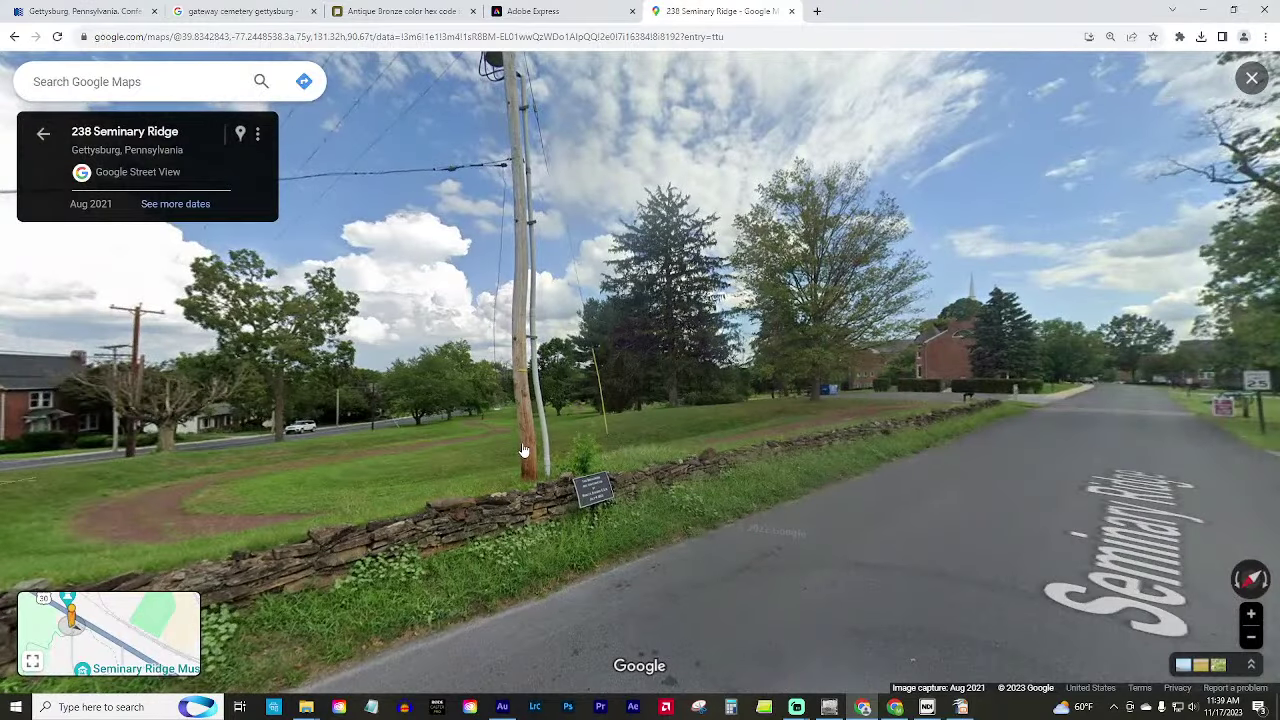
drag(45, 463, 900, 445)
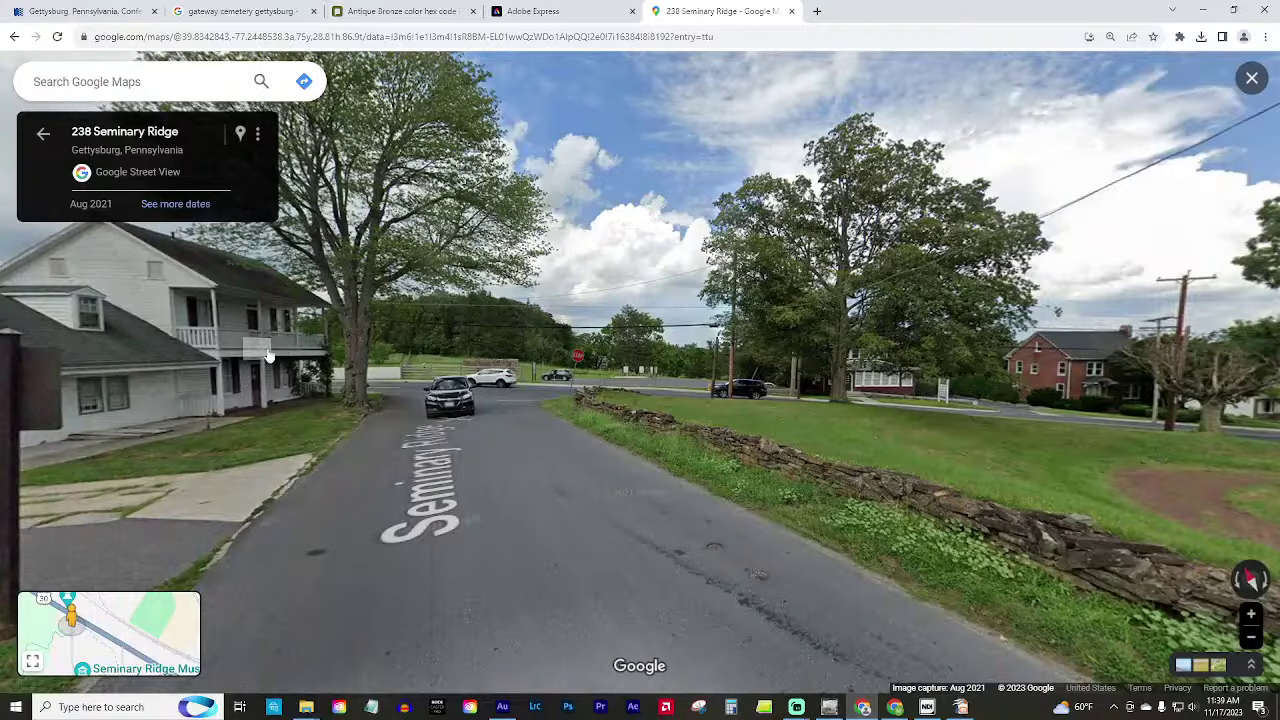
click(634, 486)
click(322, 446)
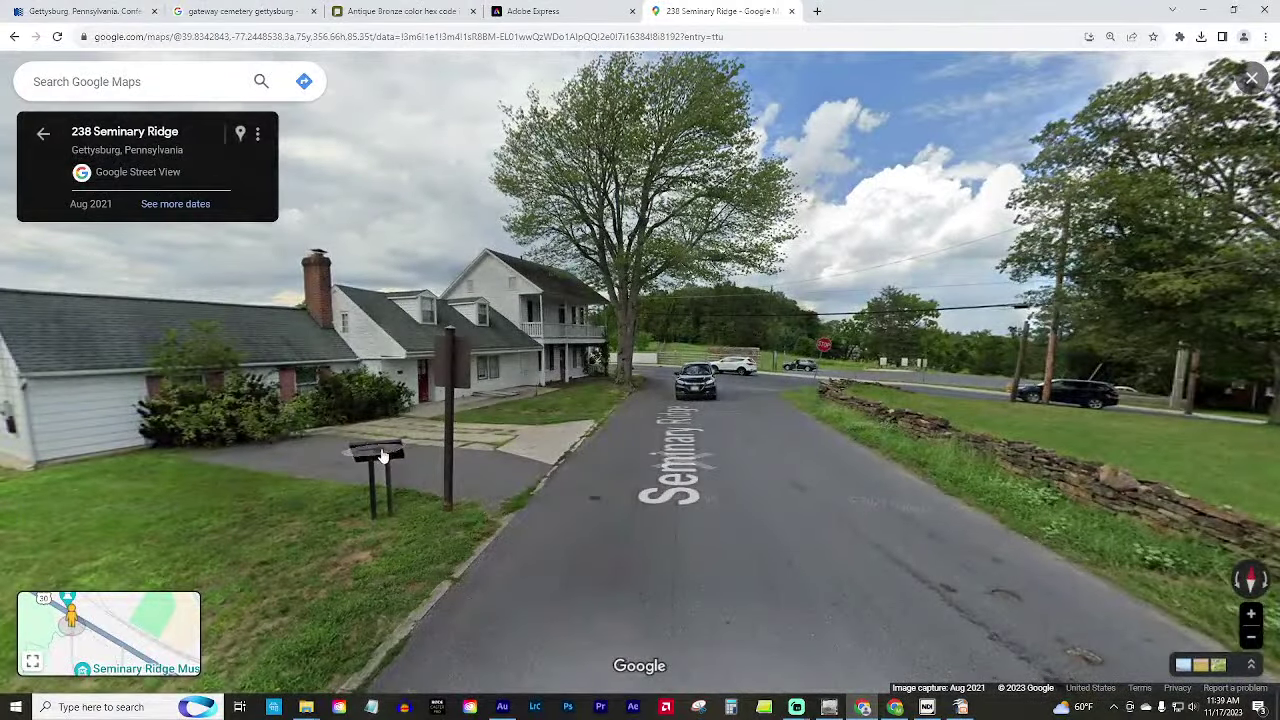
click(1057, 537)
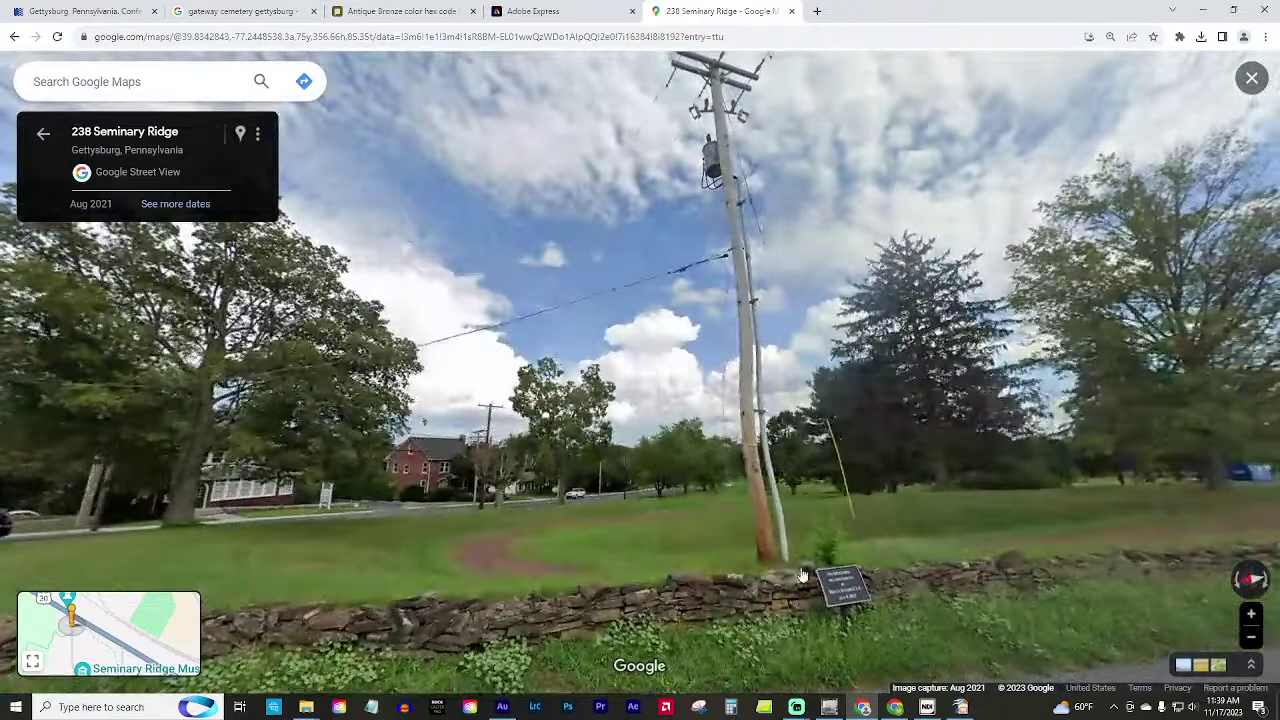
drag(802, 576, 635, 364)
drag(372, 346, 492, 372)
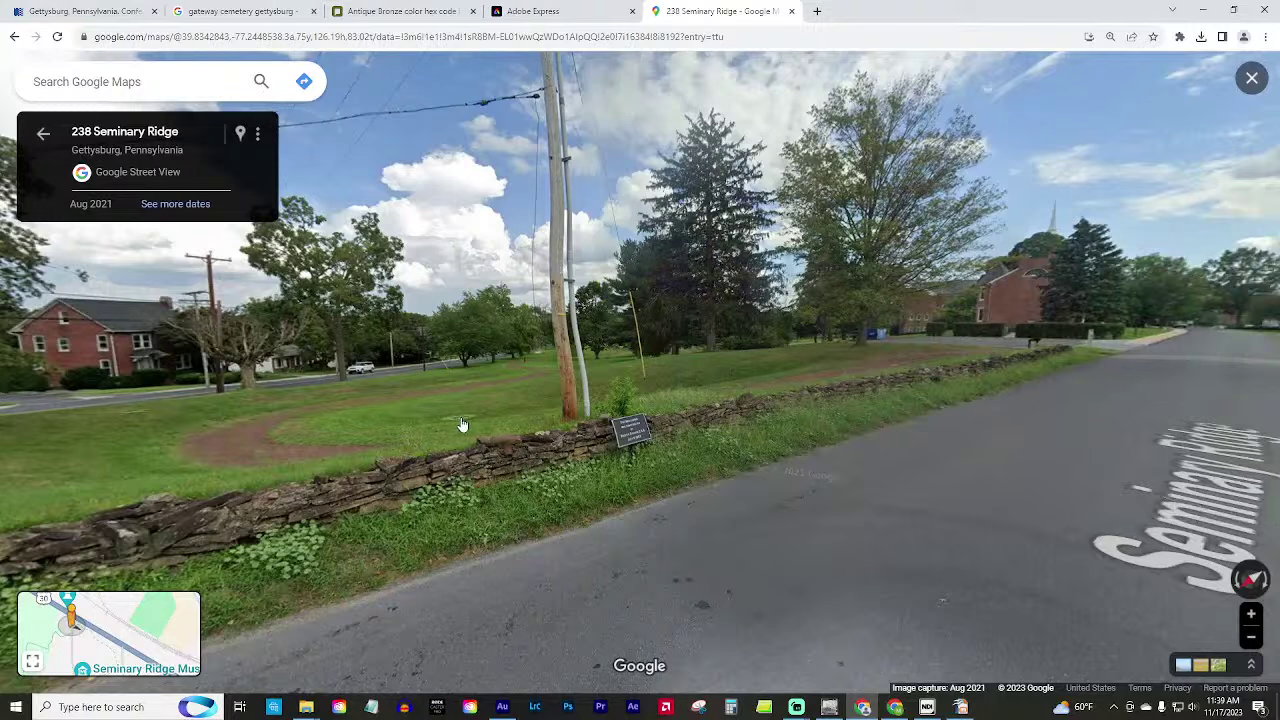
key(Escape)
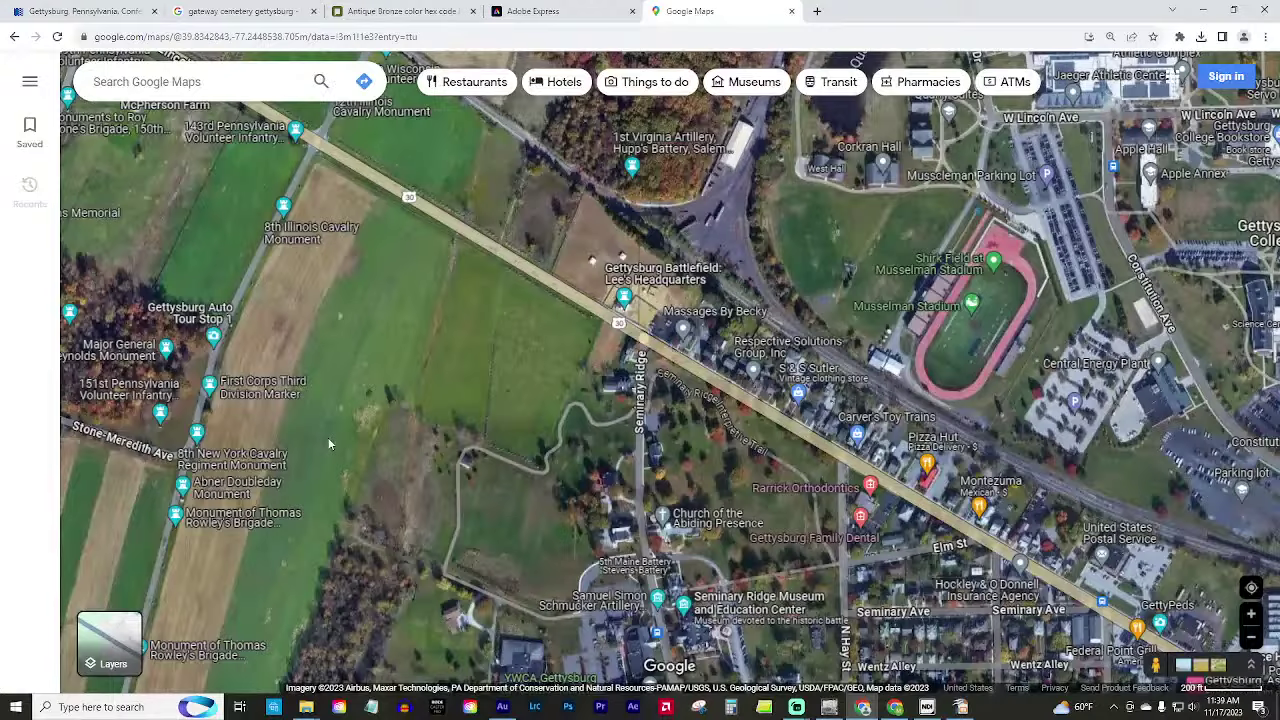
Zoom in on McPherson Farm and its monuments west of Seminary Ridge.
drag(370, 413, 727, 511)
scroll(607, 335, up, 3)
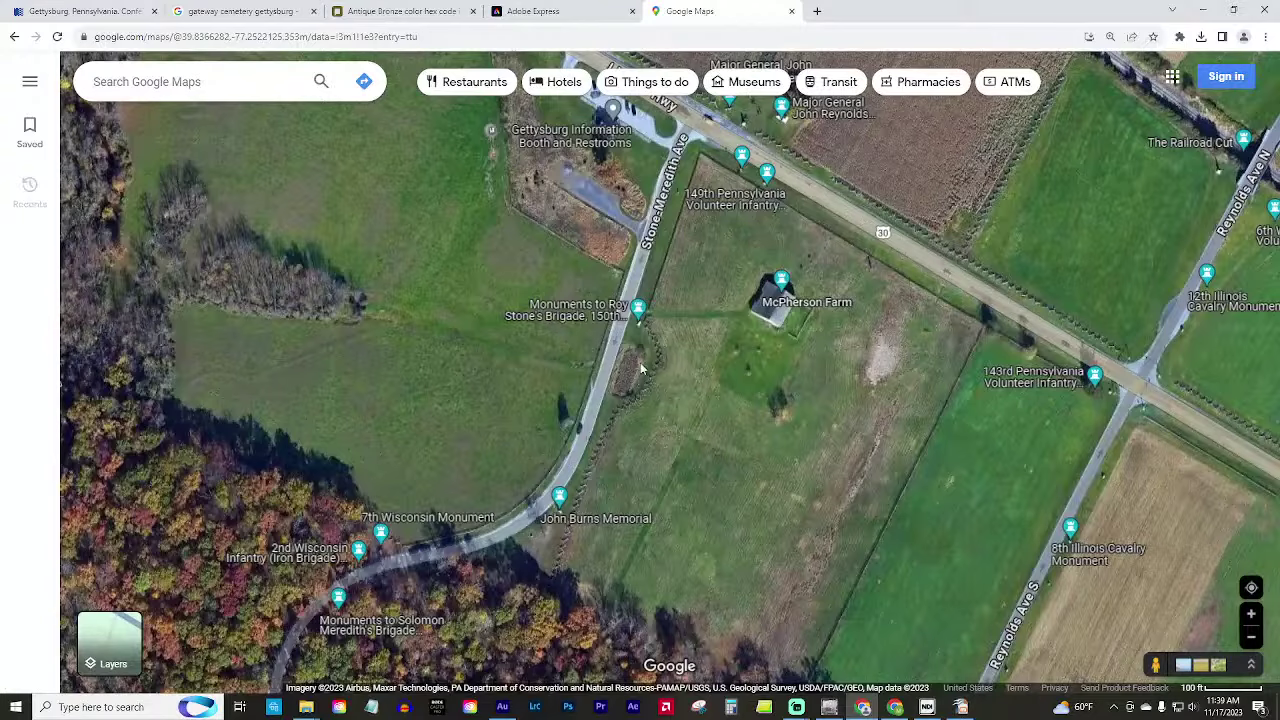
scroll(632, 476, down, 3)
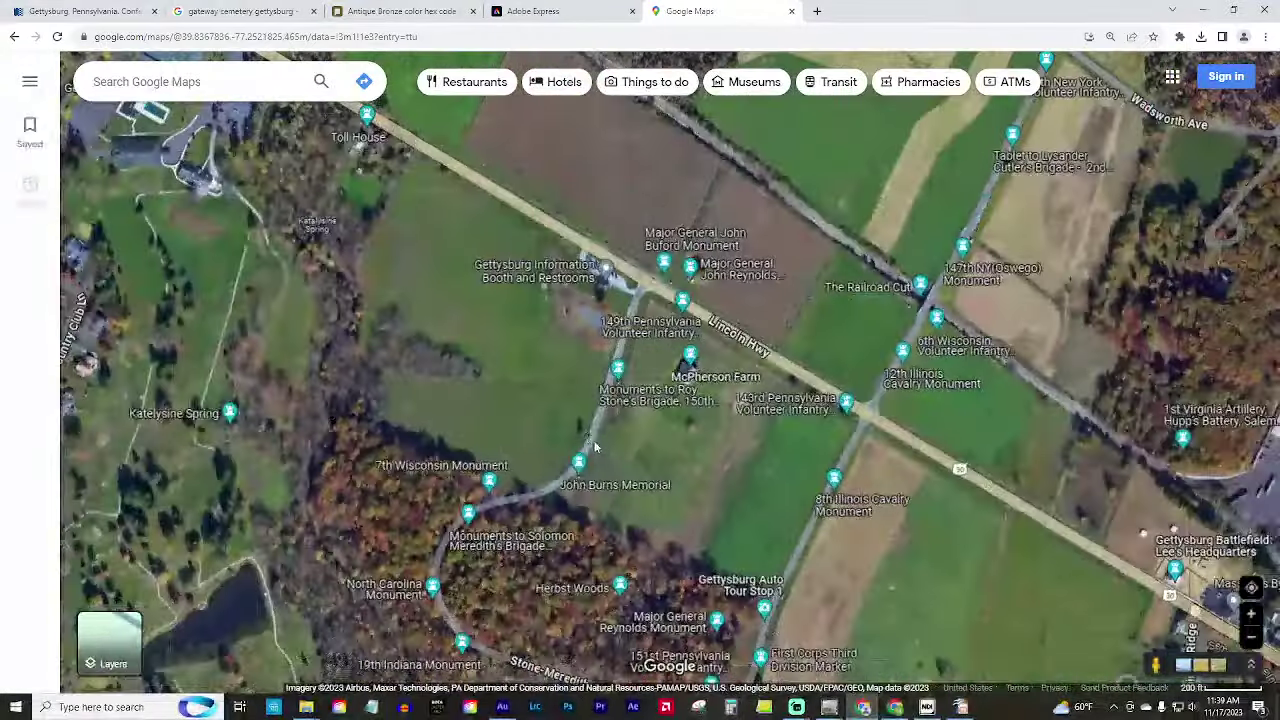
scroll(515, 400, up, 3)
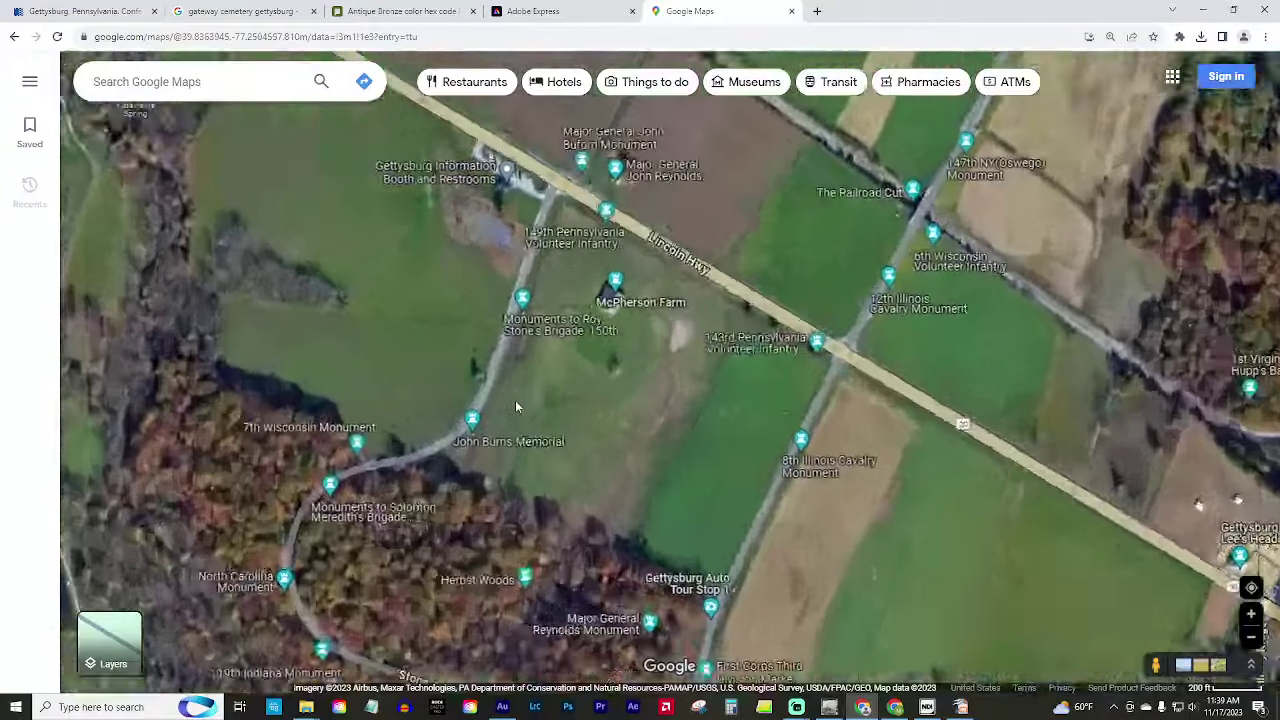
scroll(647, 578, up, 2)
scroll(475, 305, up, 3)
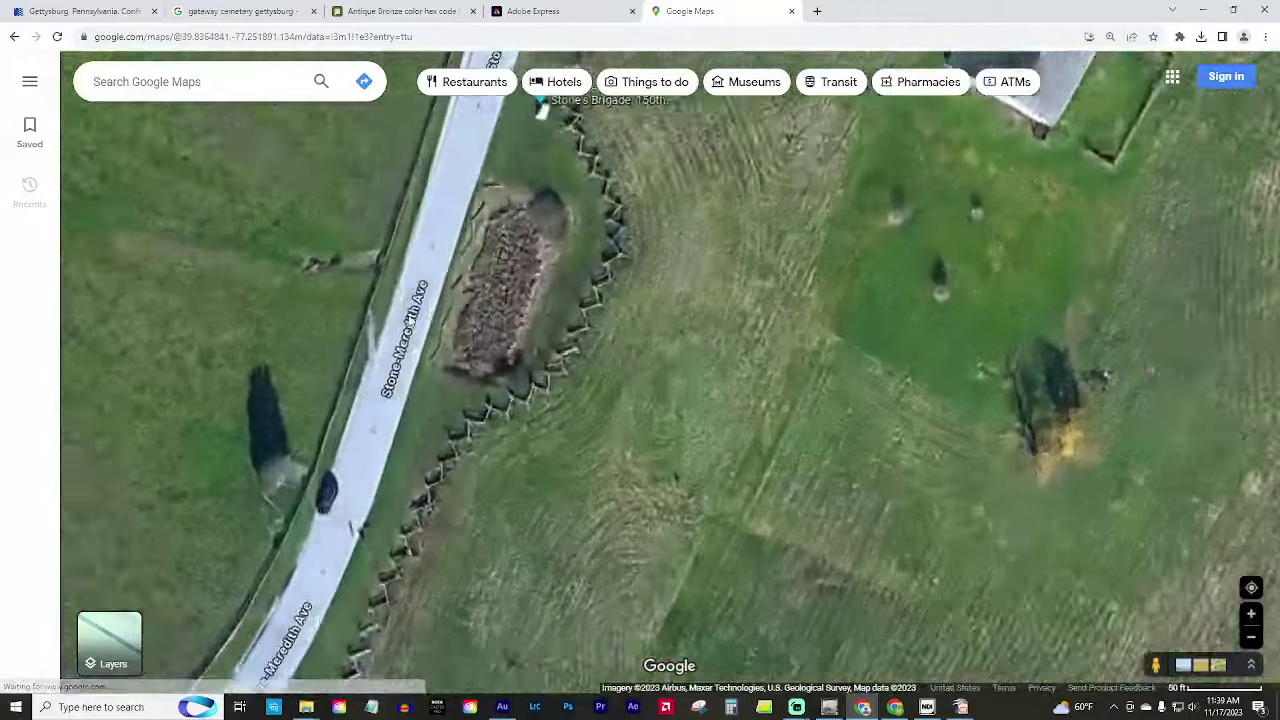
scroll(500, 325, up, 1)
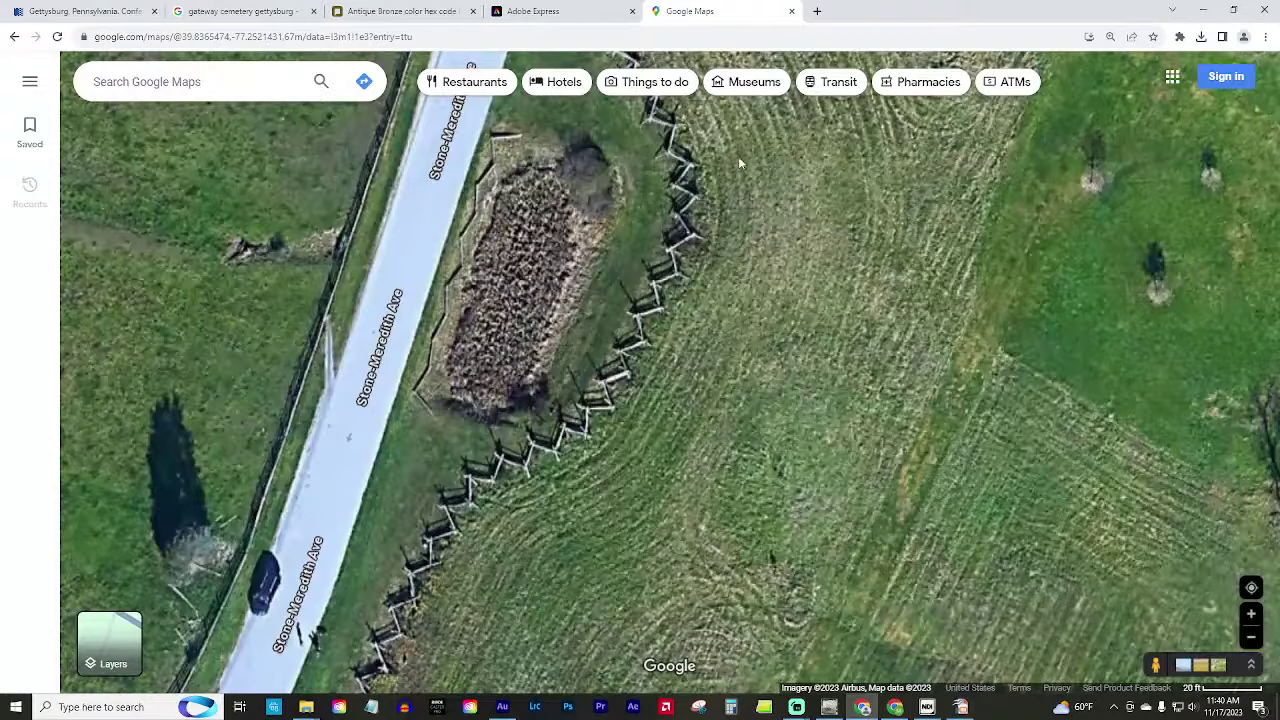
scroll(720, 170, down, 5)
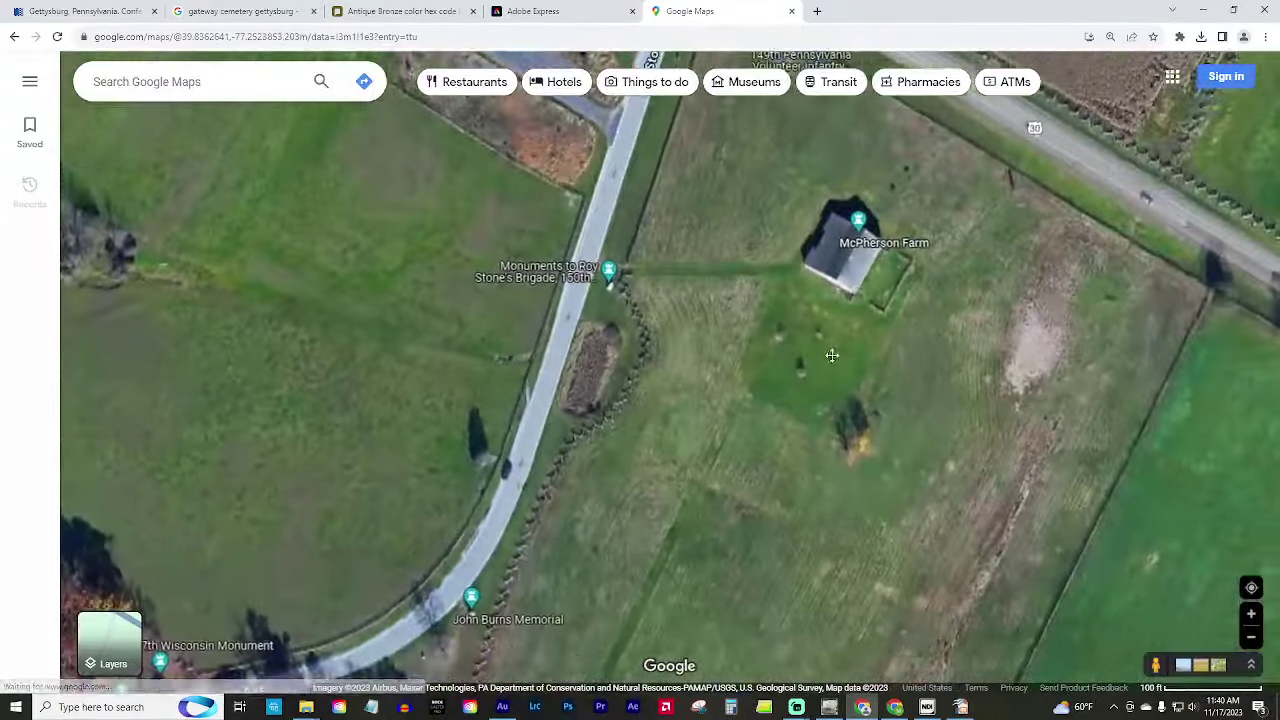
drag(831, 355, 807, 382)
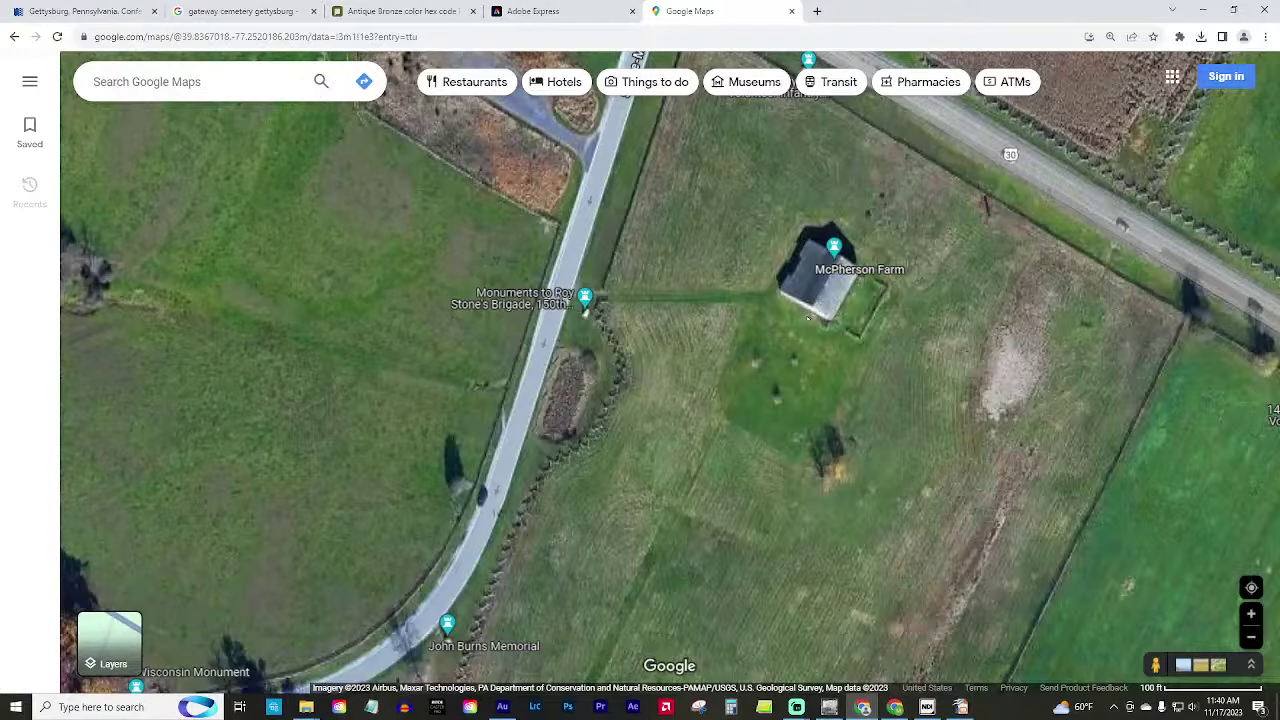
scroll(697, 445, down, 2)
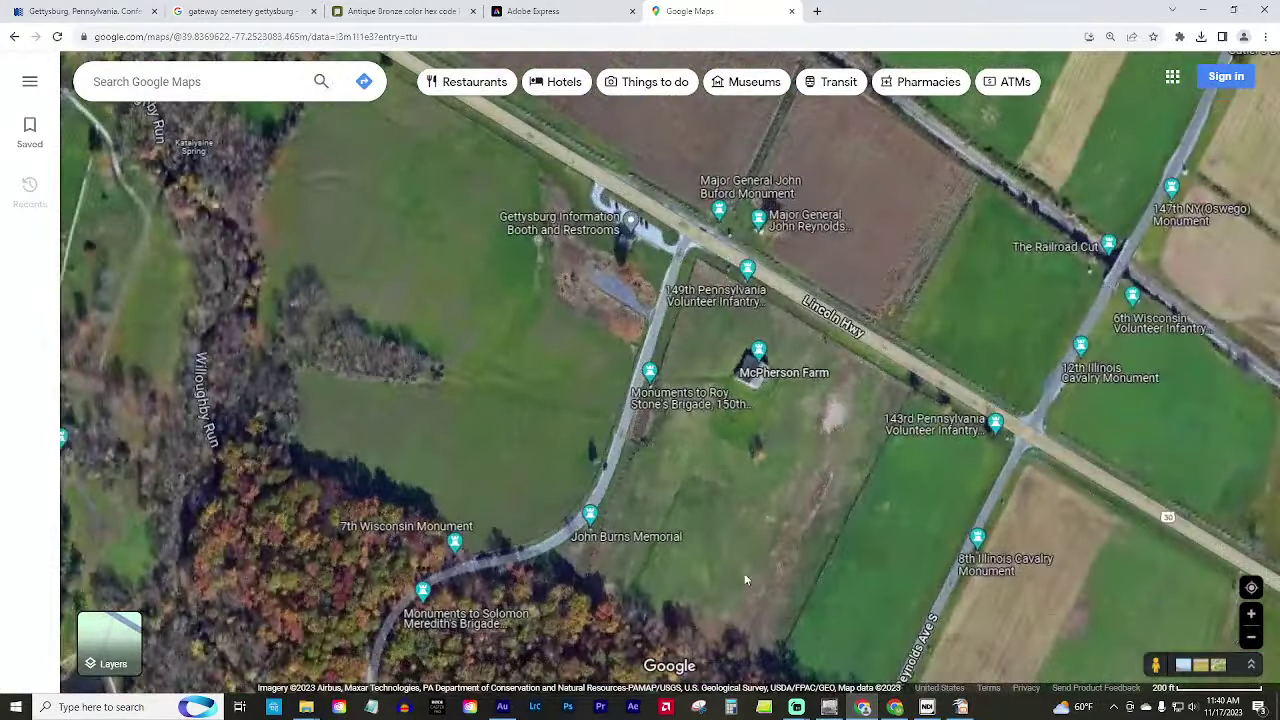
drag(738, 565, 679, 529)
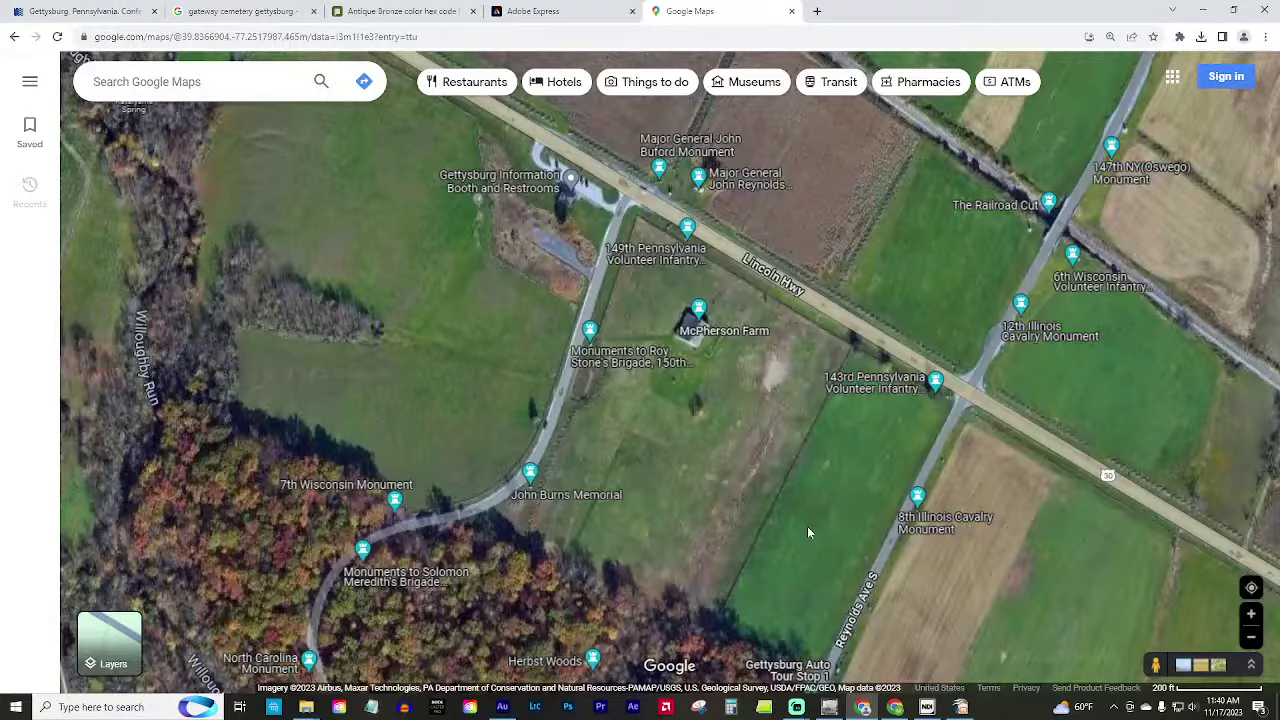
Zoom out and pan across the battlefield to Seminary Ridge and central Gettysburg.
drag(821, 469, 655, 416)
scroll(648, 426, down, 3)
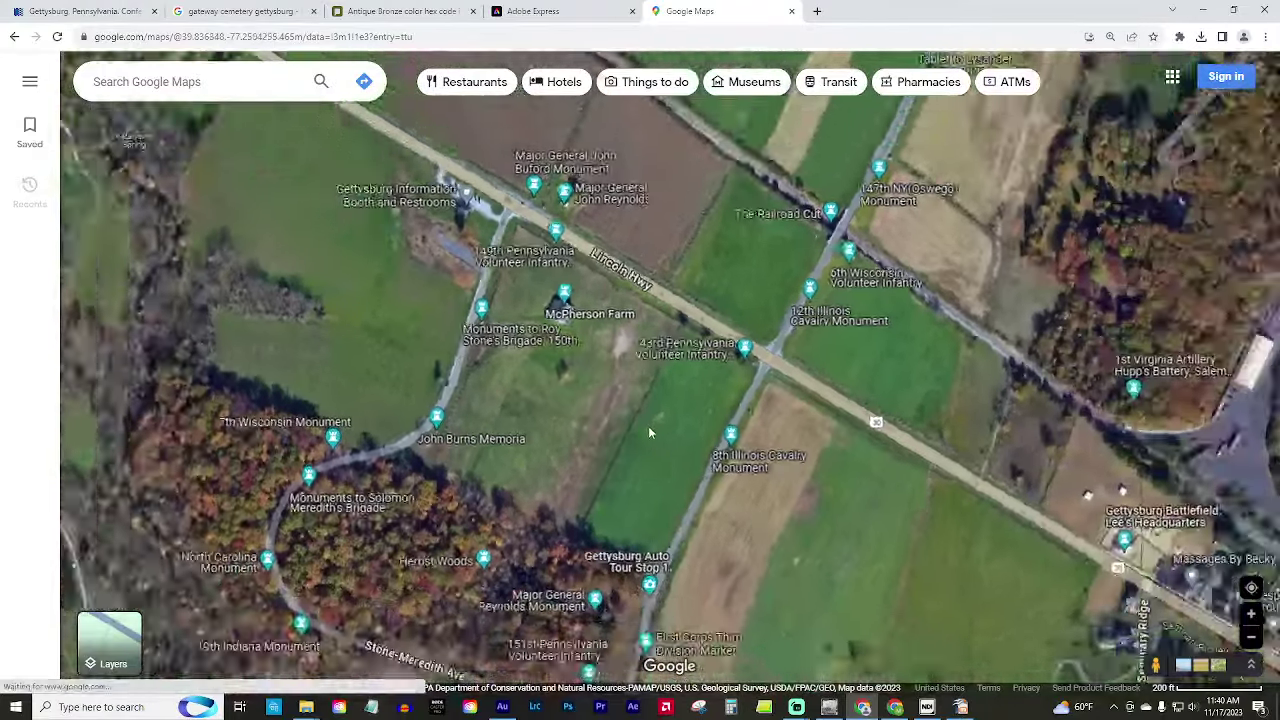
scroll(646, 462, down, 2)
drag(563, 596, 602, 337)
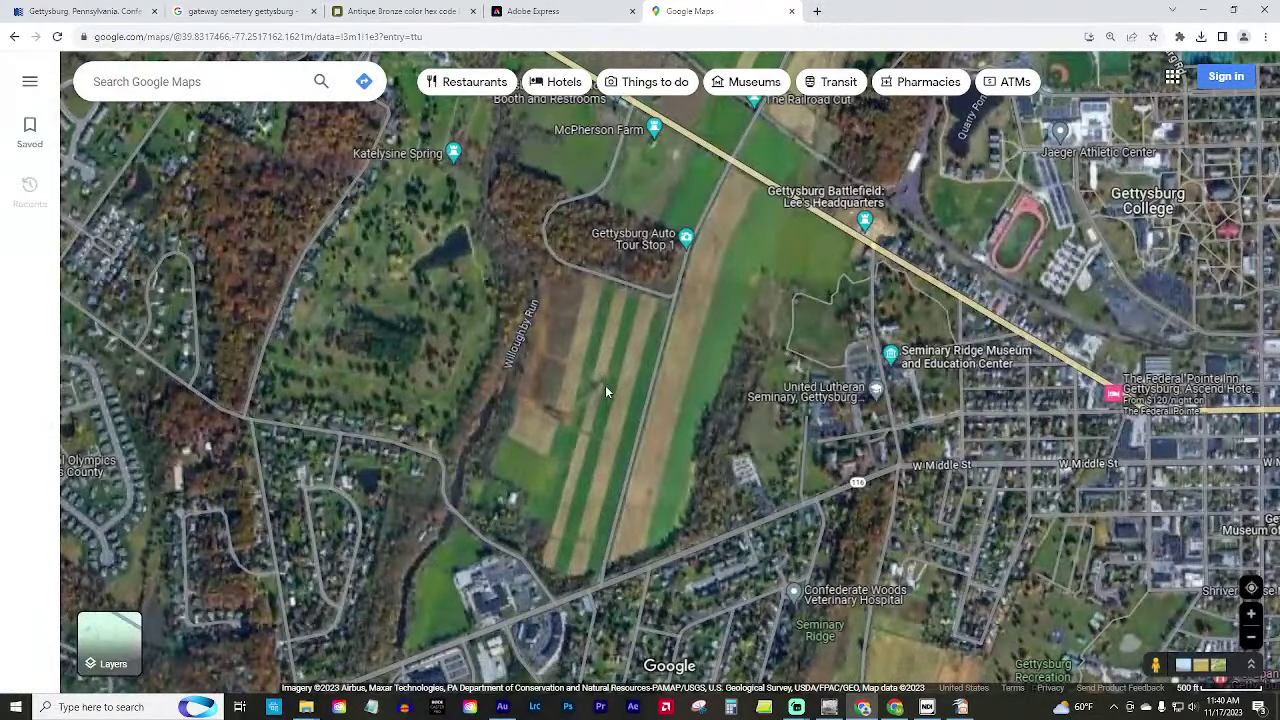
drag(890, 405, 357, 83)
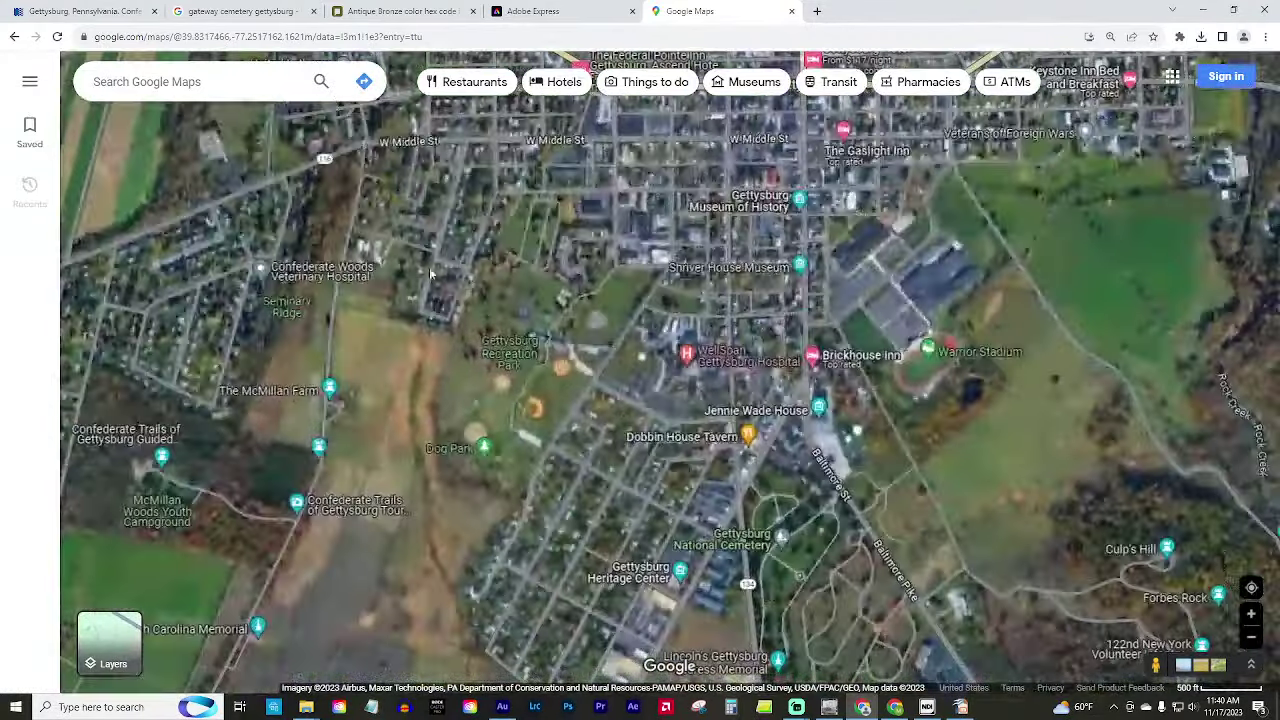
Pan south past the Virginia Monument fields toward Round Top.
drag(500, 425, 650, 325)
drag(540, 560, 736, 238)
drag(535, 503, 569, 465)
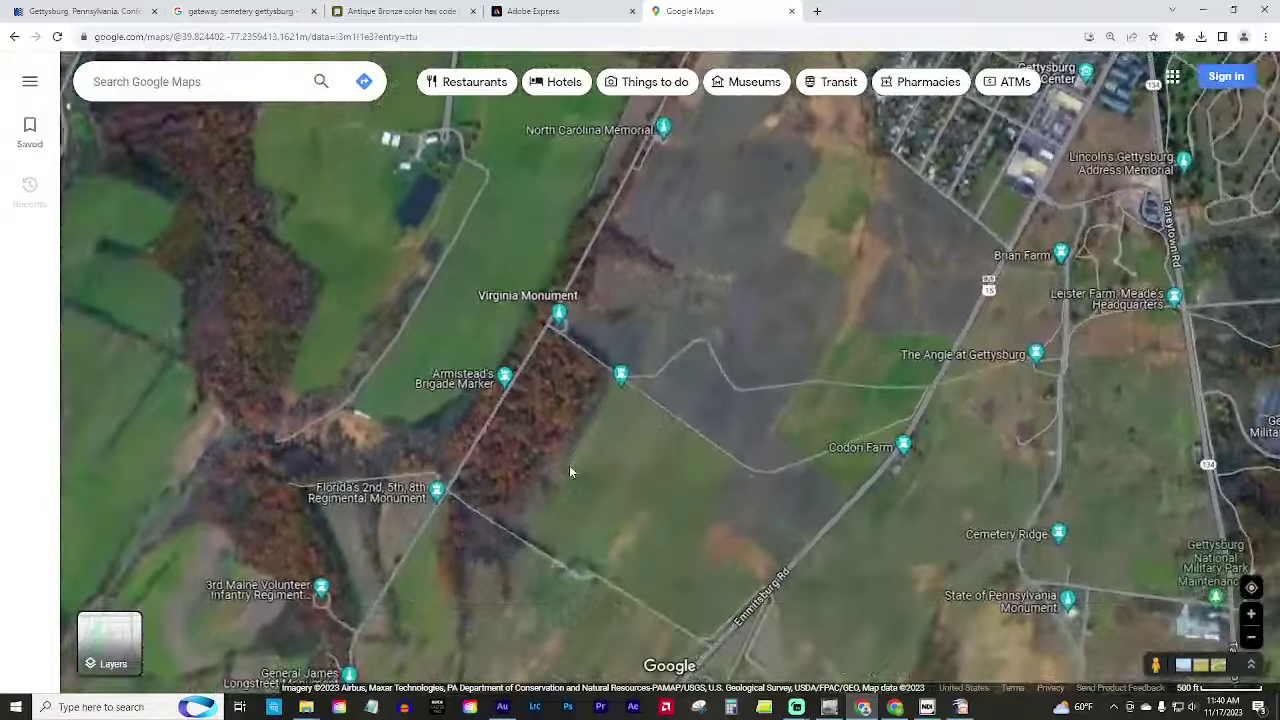
scroll(622, 526, down, 2)
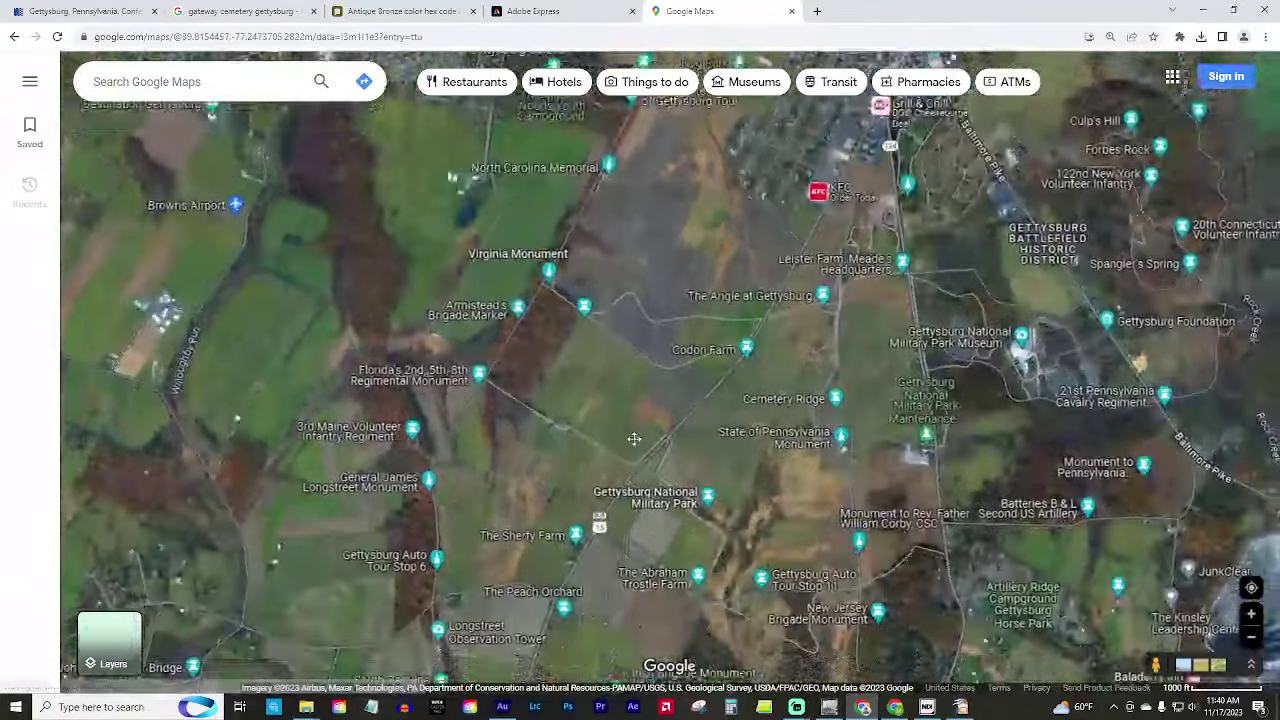
drag(634, 438, 644, 404)
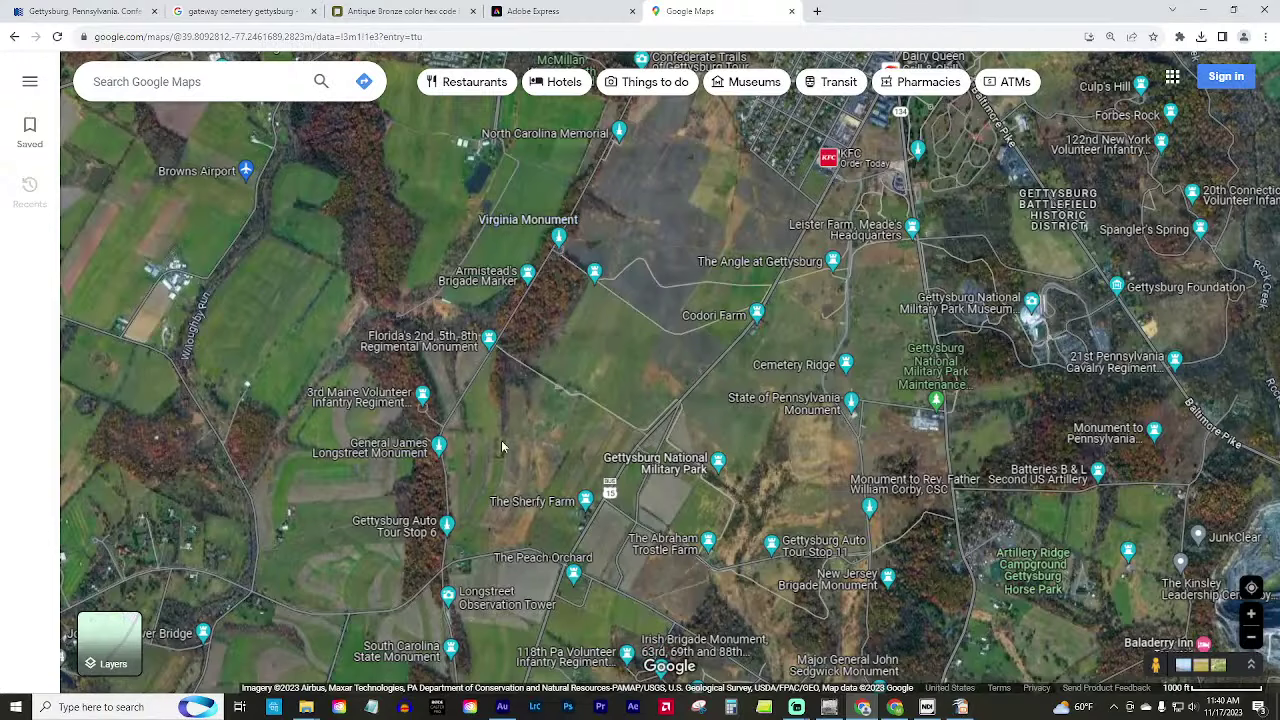
drag(501, 440, 482, 526)
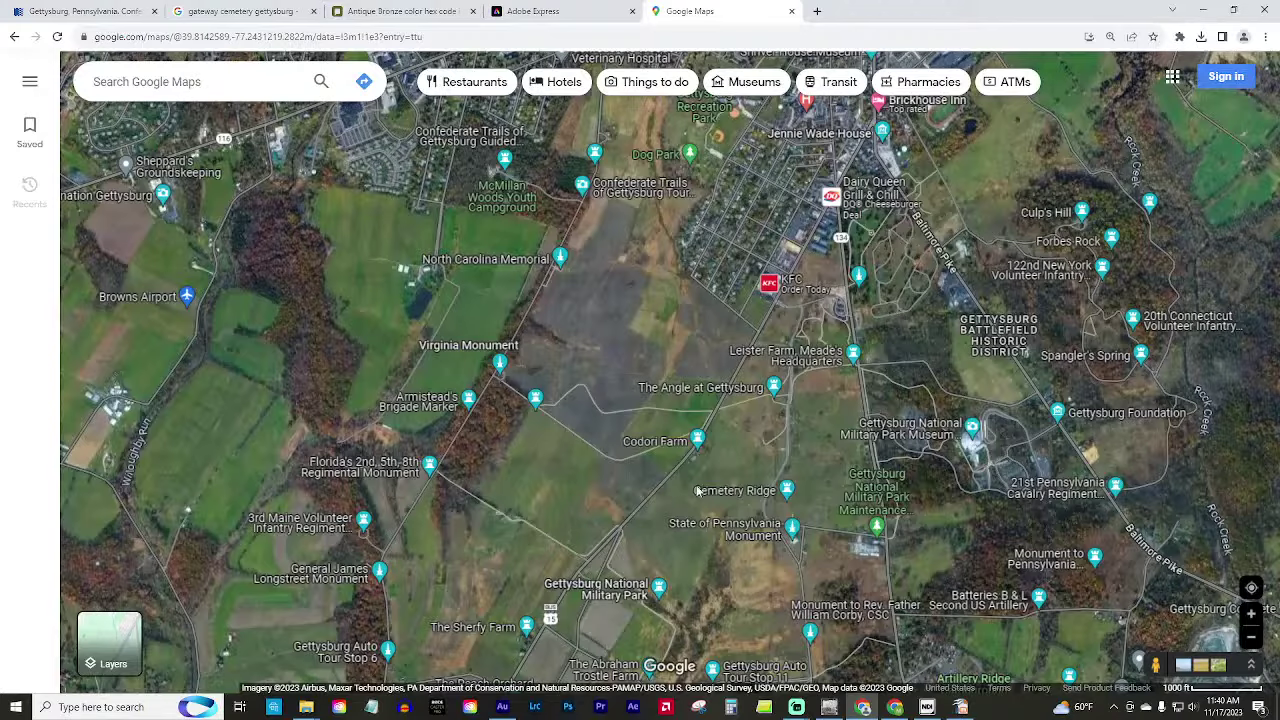
scroll(606, 490, down, 1)
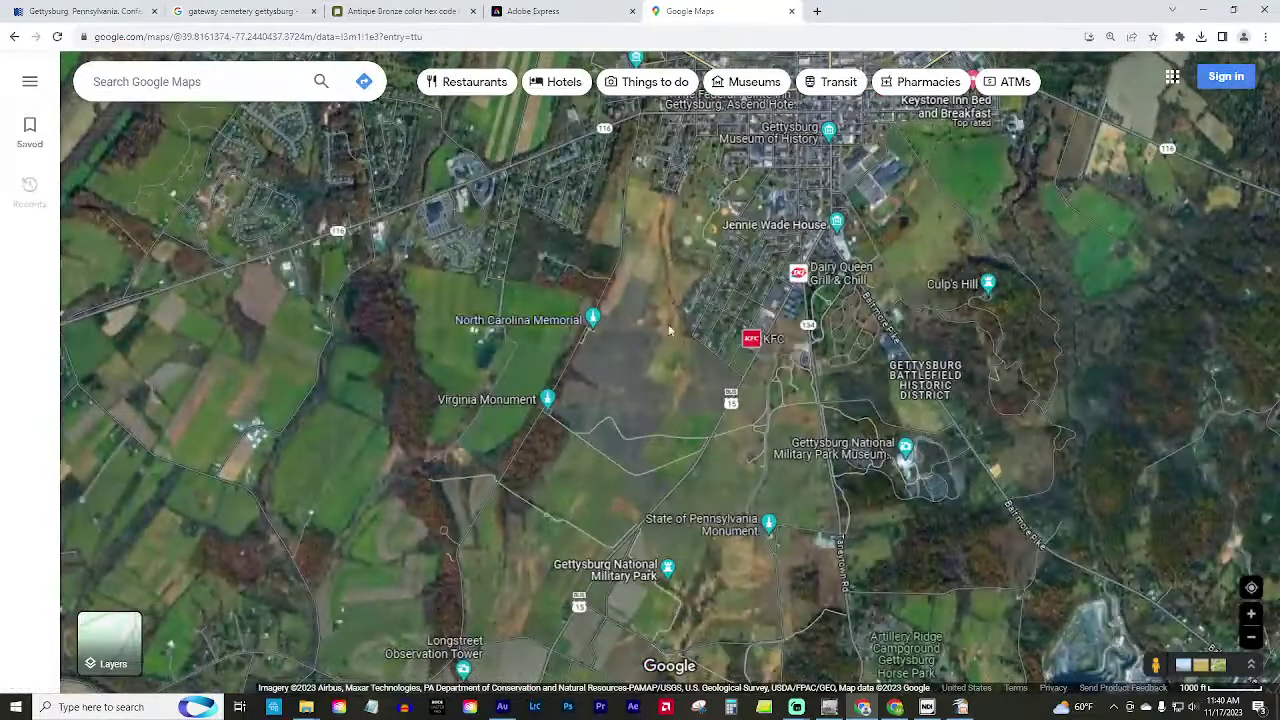
drag(712, 489, 700, 60)
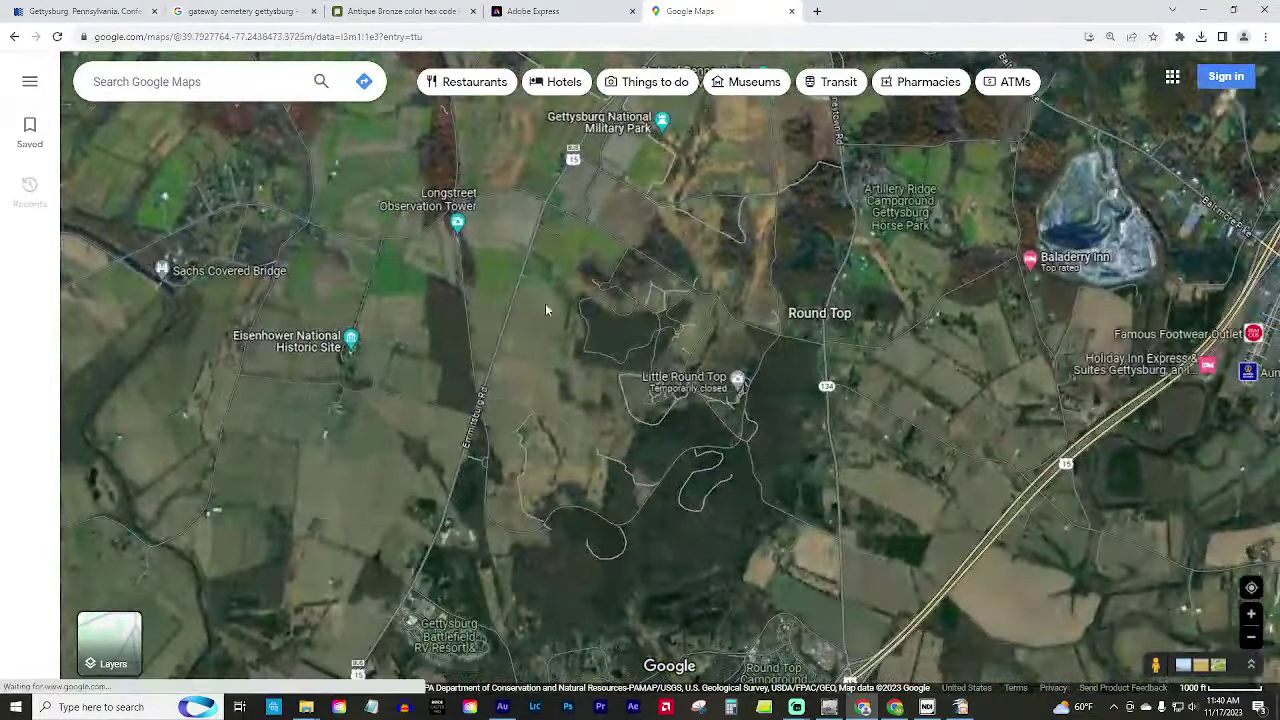
Pan north of Wheatfield Rd toward Trostle Farm and zoom to the 200 ft scale.
scroll(676, 300, up, 2)
scroll(636, 245, up, 1)
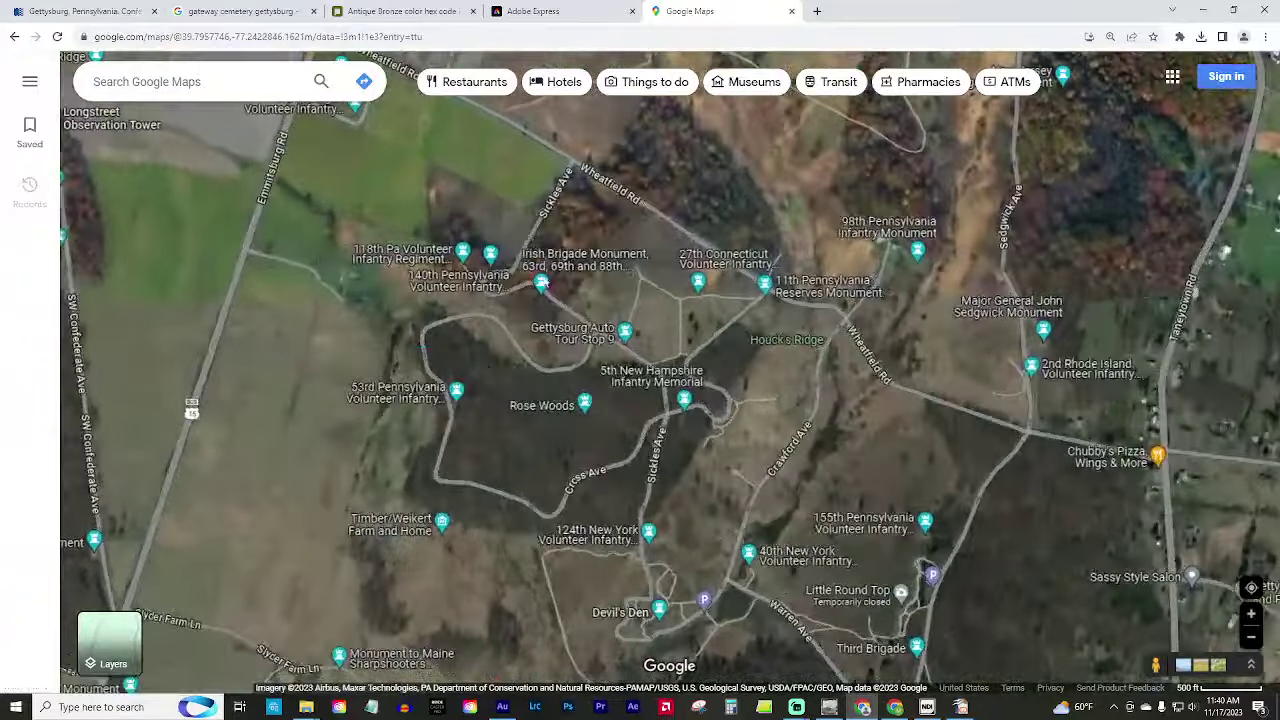
drag(478, 173, 571, 400)
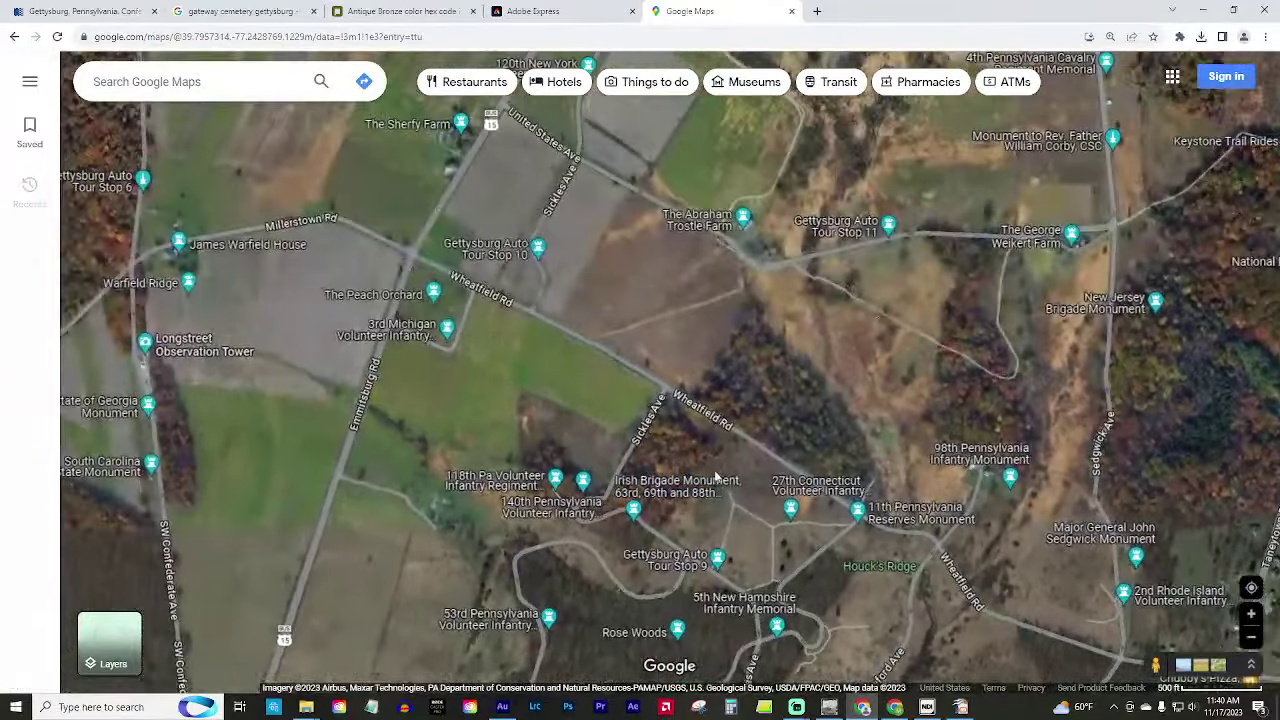
drag(628, 280, 592, 418)
scroll(545, 430, up, 1)
scroll(547, 444, up, 1)
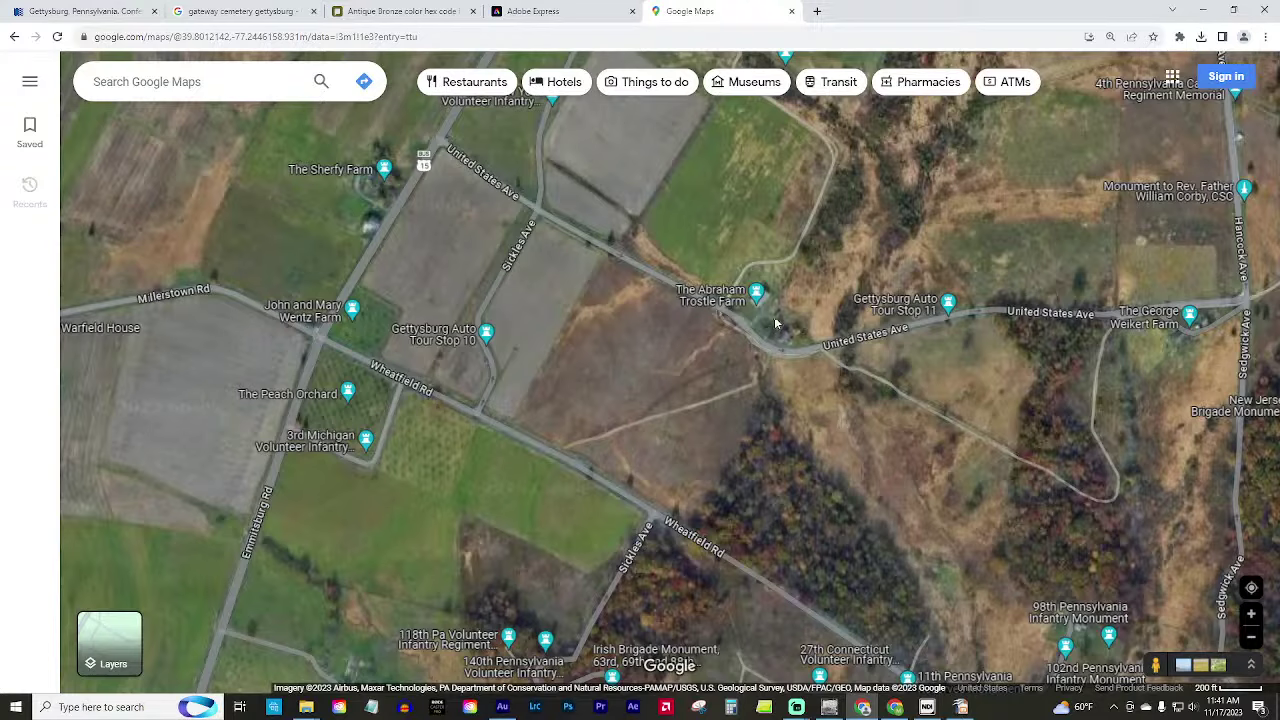
Pan around the Abraham Trostle Farm to show the ground out to Hancock Ave.
drag(770, 318, 667, 485)
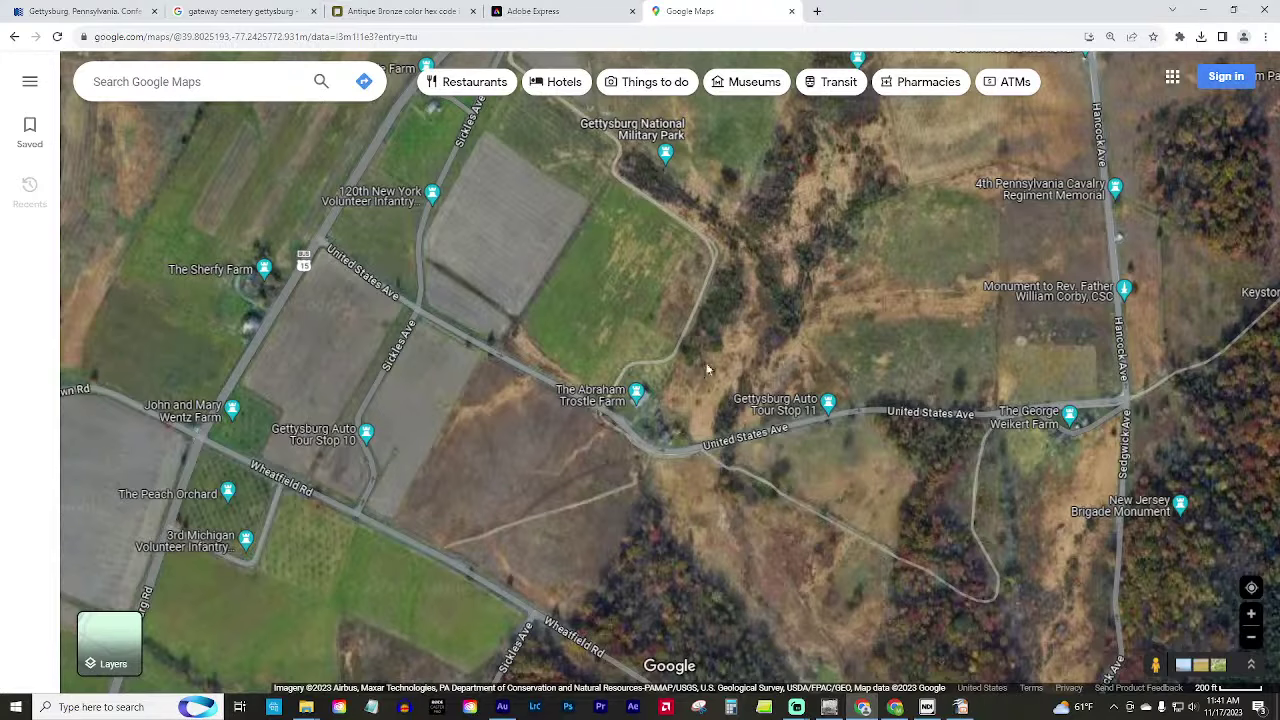
drag(819, 293, 729, 349)
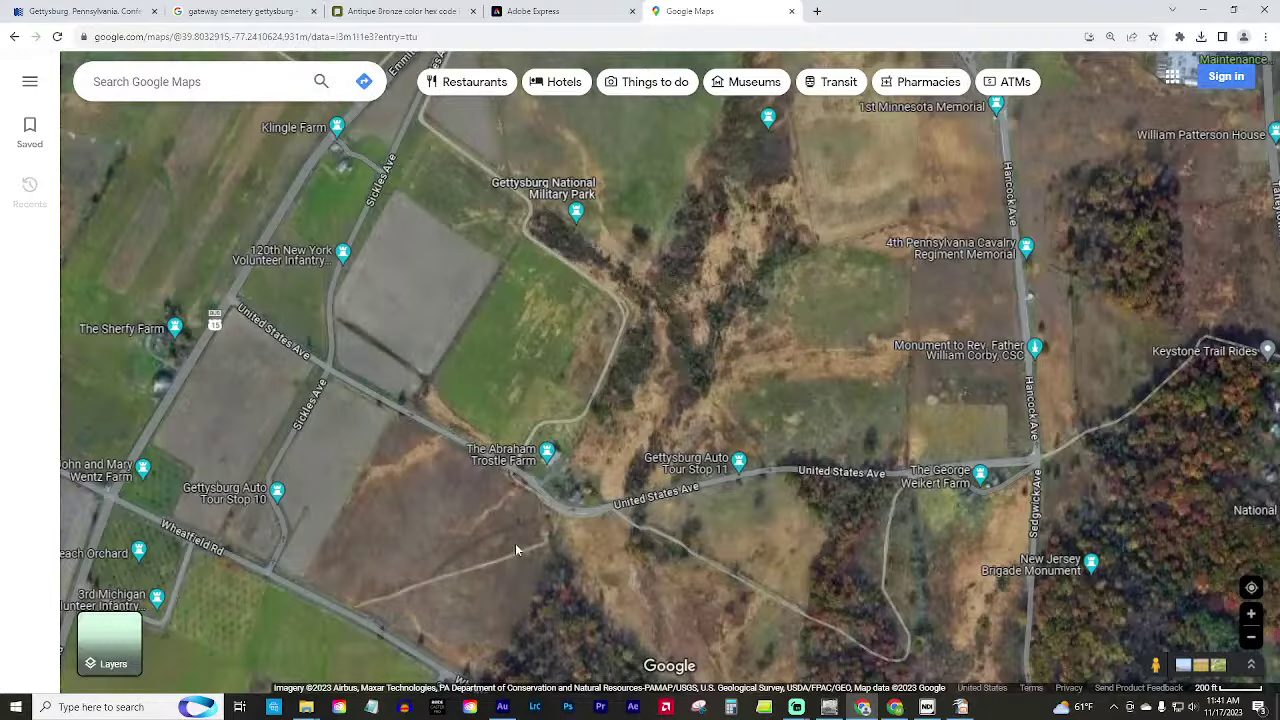
drag(517, 549, 537, 486)
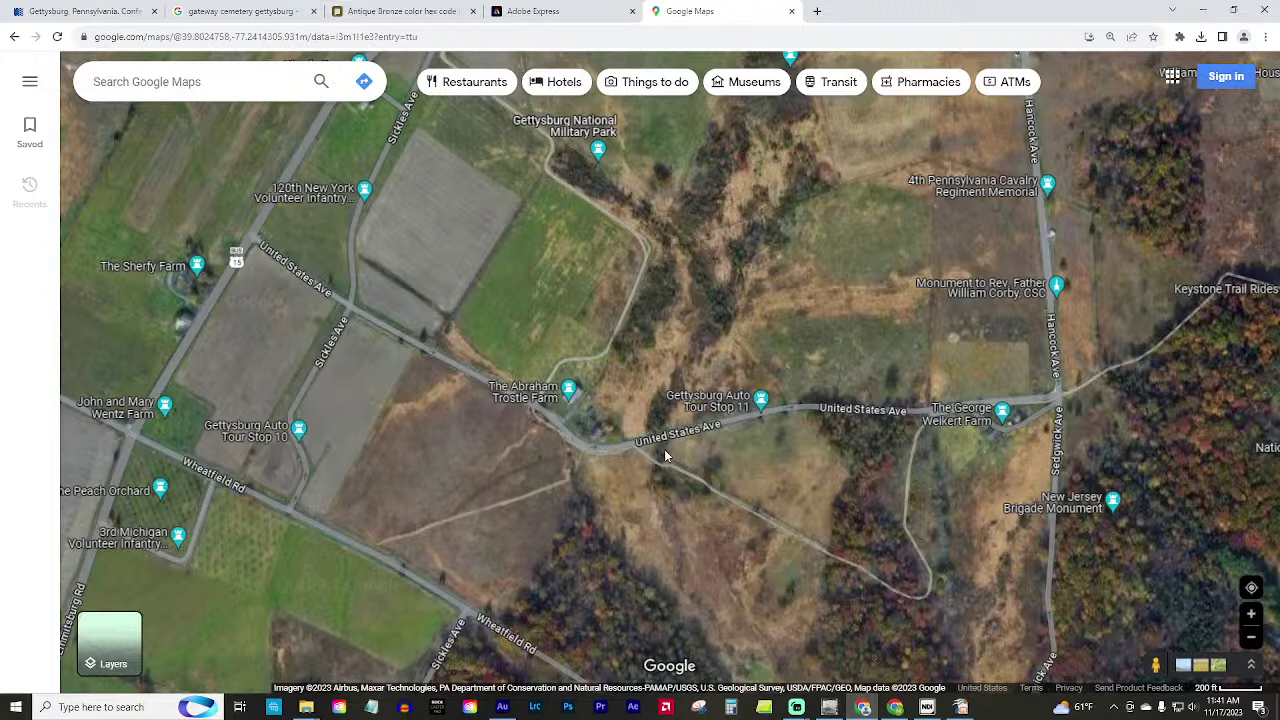
drag(494, 447, 524, 461)
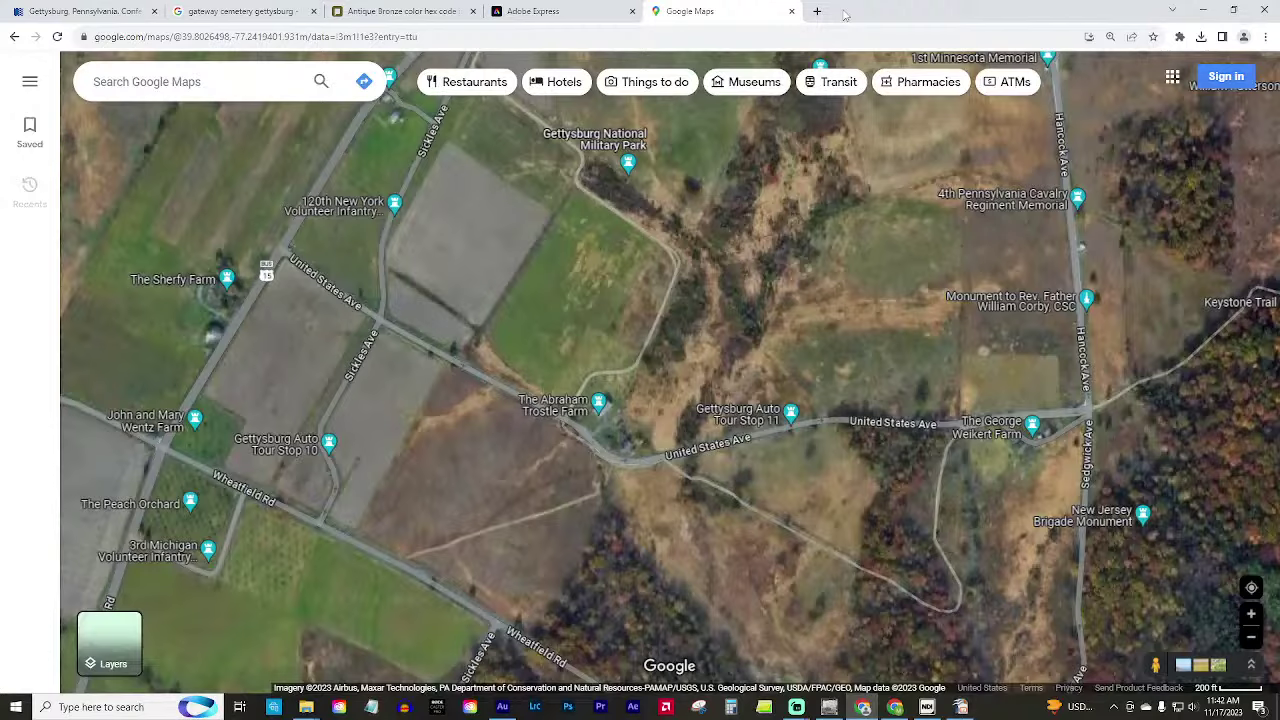
Open a private browser window and load canva.com.
key(ctrl+shift+n)
text(canv)
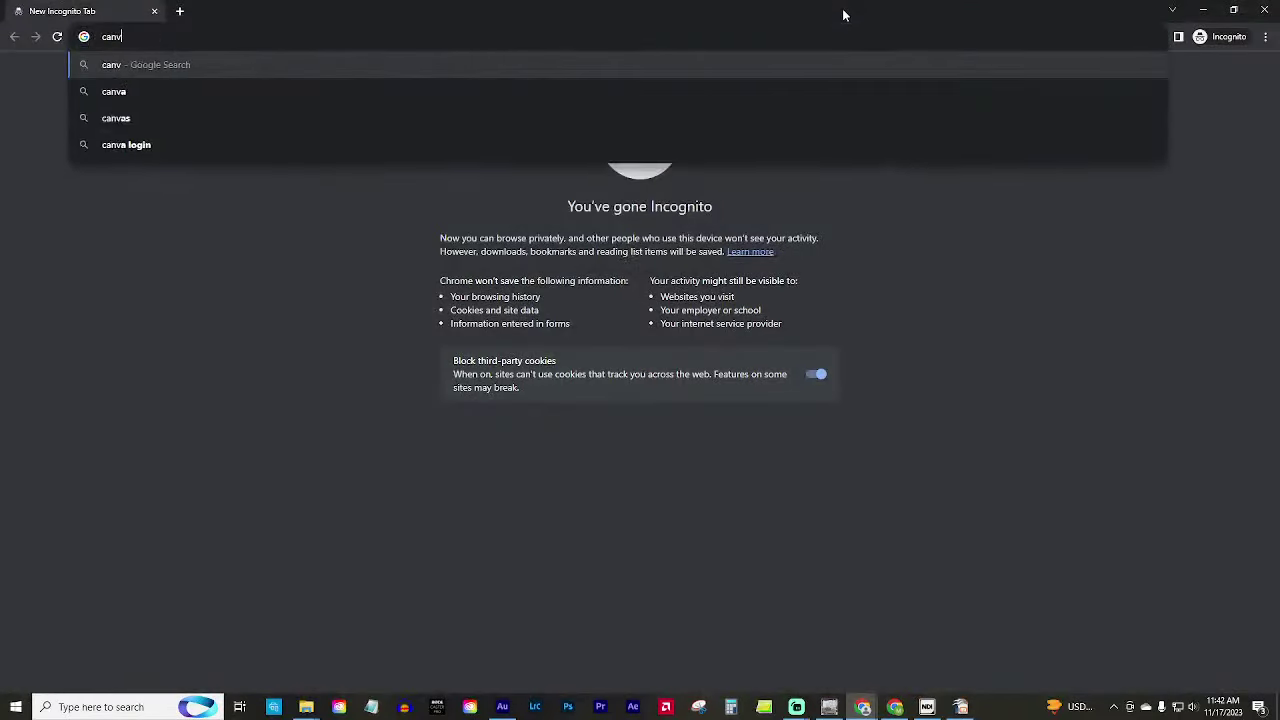
text(a.com)
key(Return)
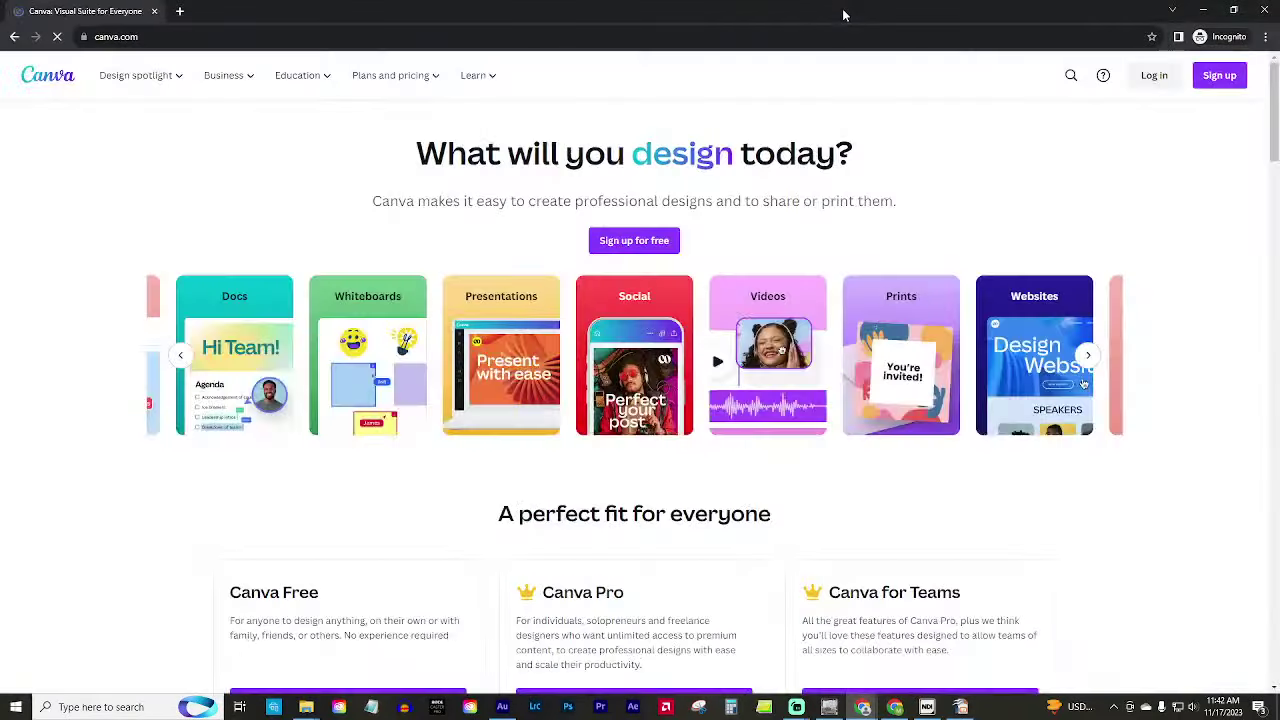
Choose Canva's log in with e-mail option and submit the user's e-mail address.
click(1155, 76)
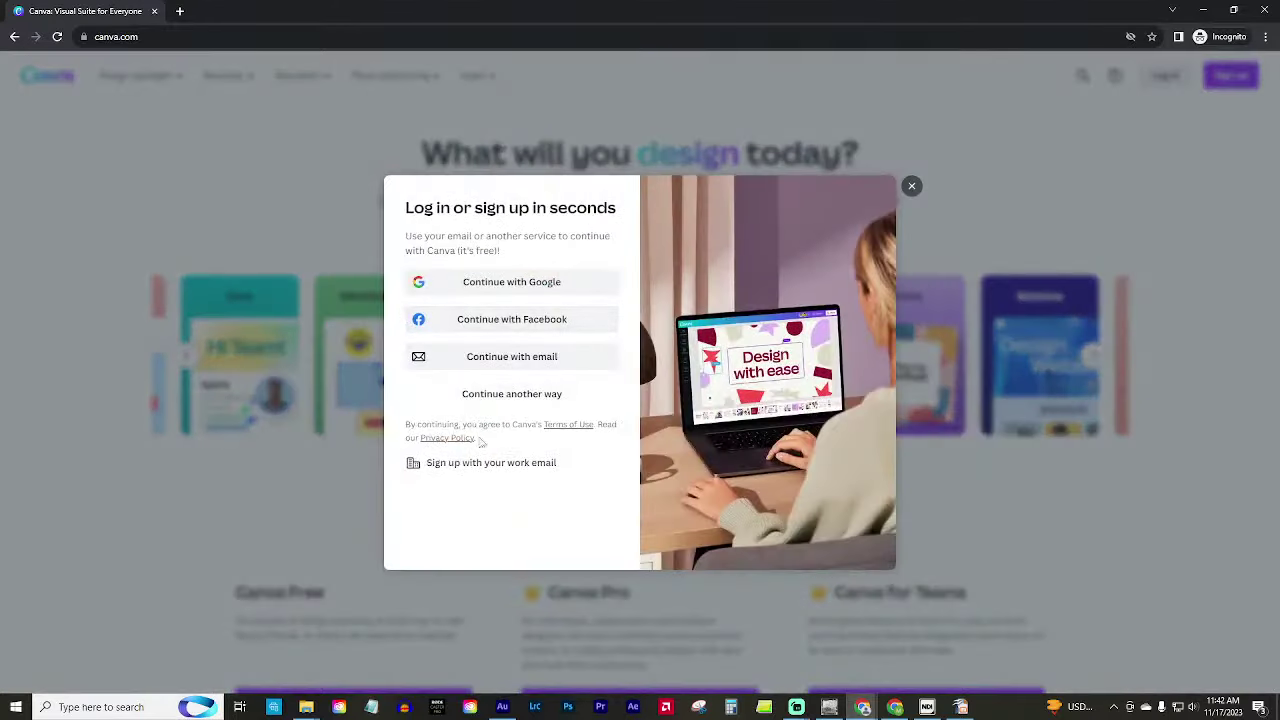
click(540, 358)
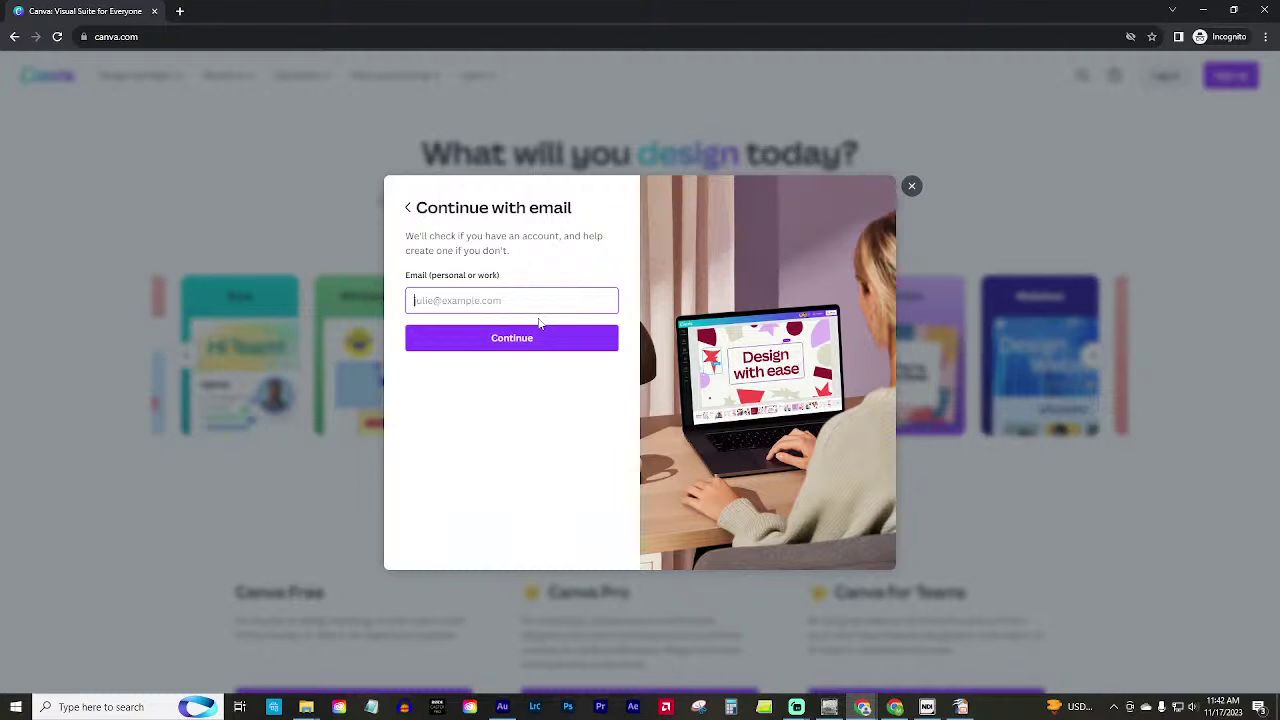
text(om)
key(Return)
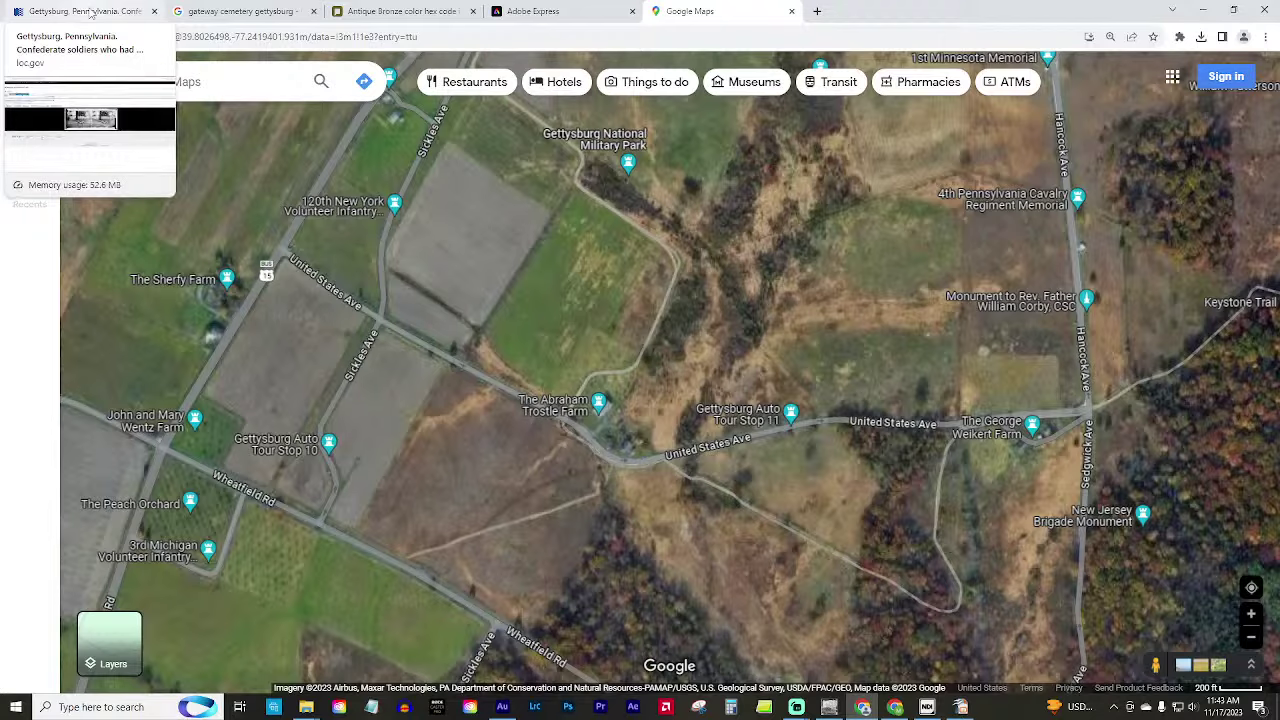
Return to the Library of Congress 'gettysburg battle' search results.
click(90, 13)
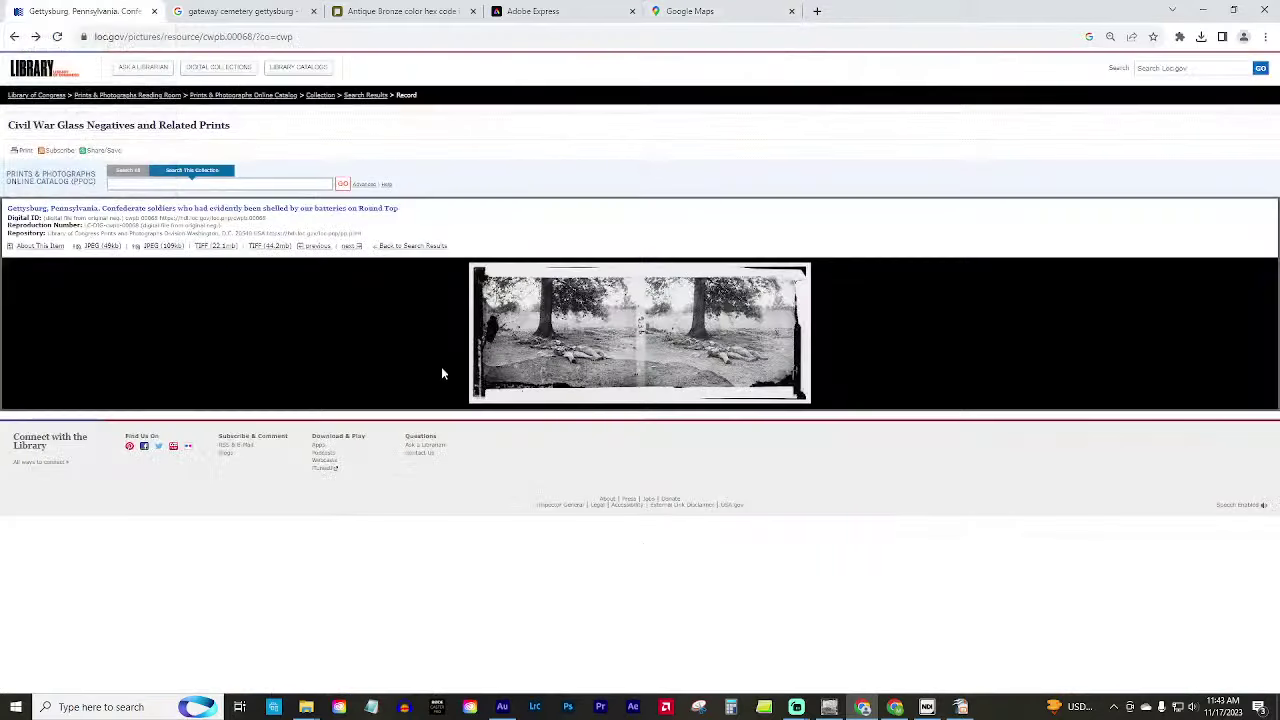
click(14, 36)
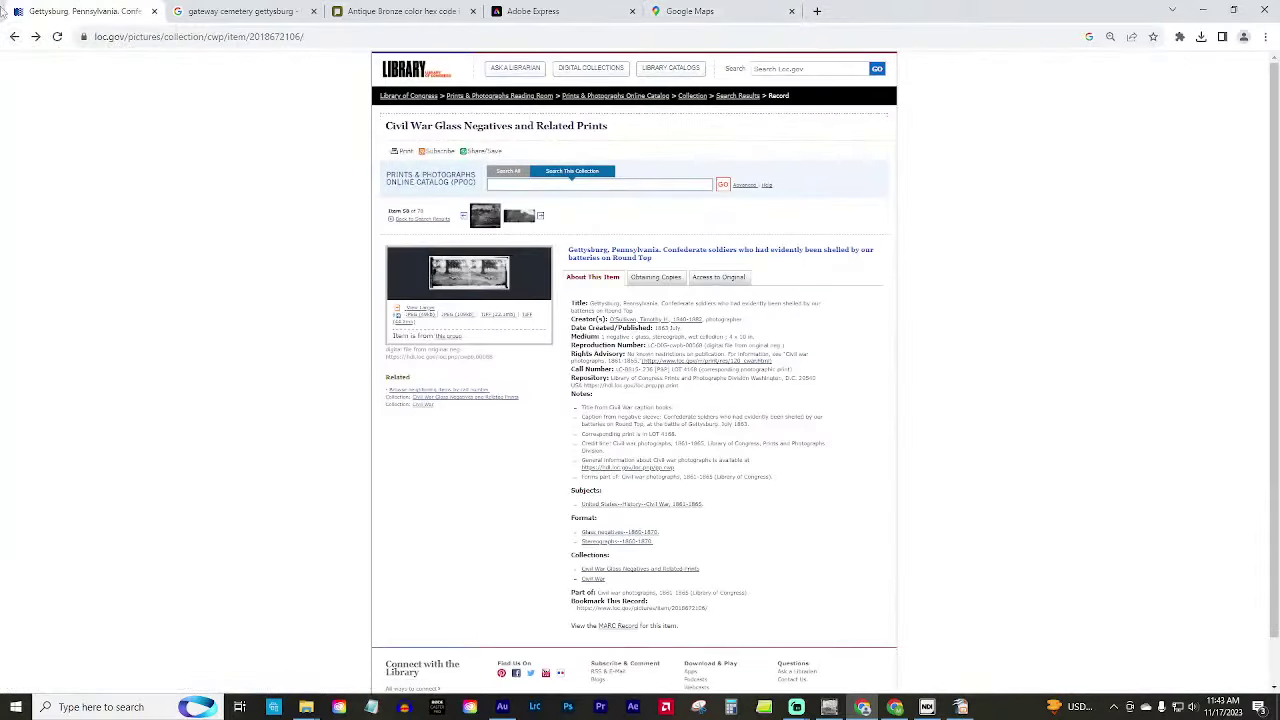
click(14, 36)
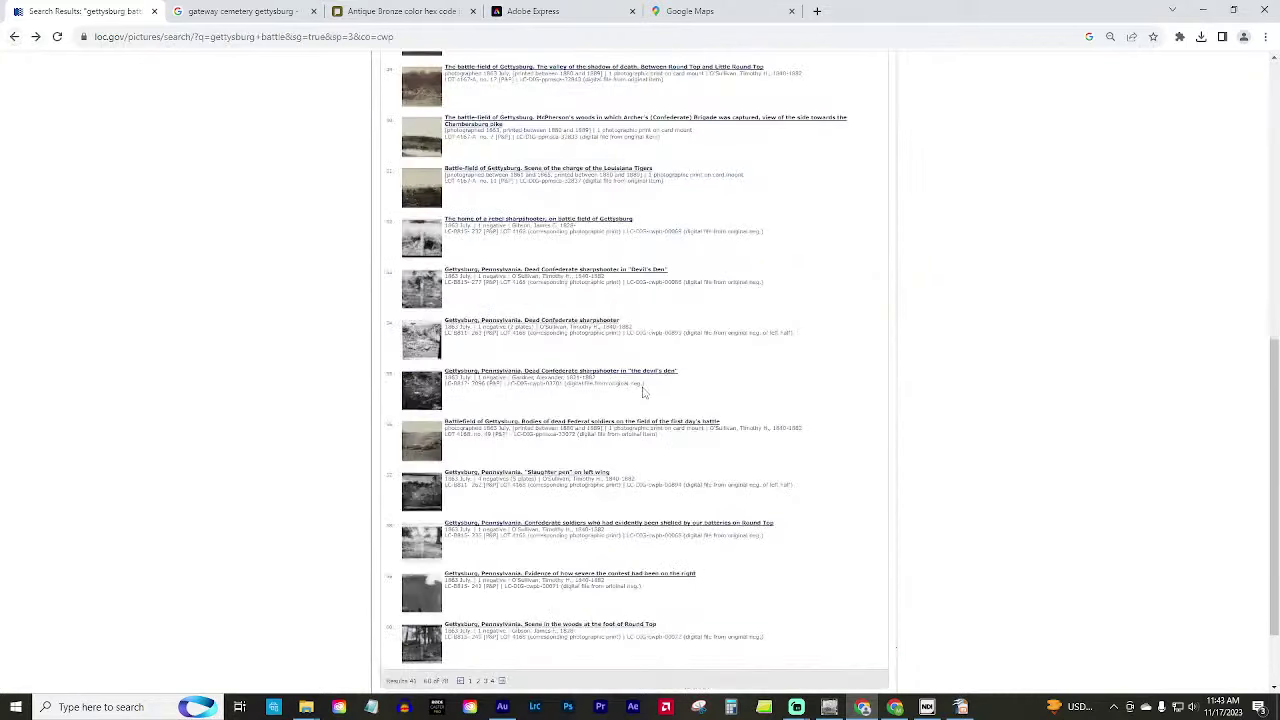
Go to the last results page and open the General Joshua L. Chamberlain record.
scroll(513, 627, down, 1)
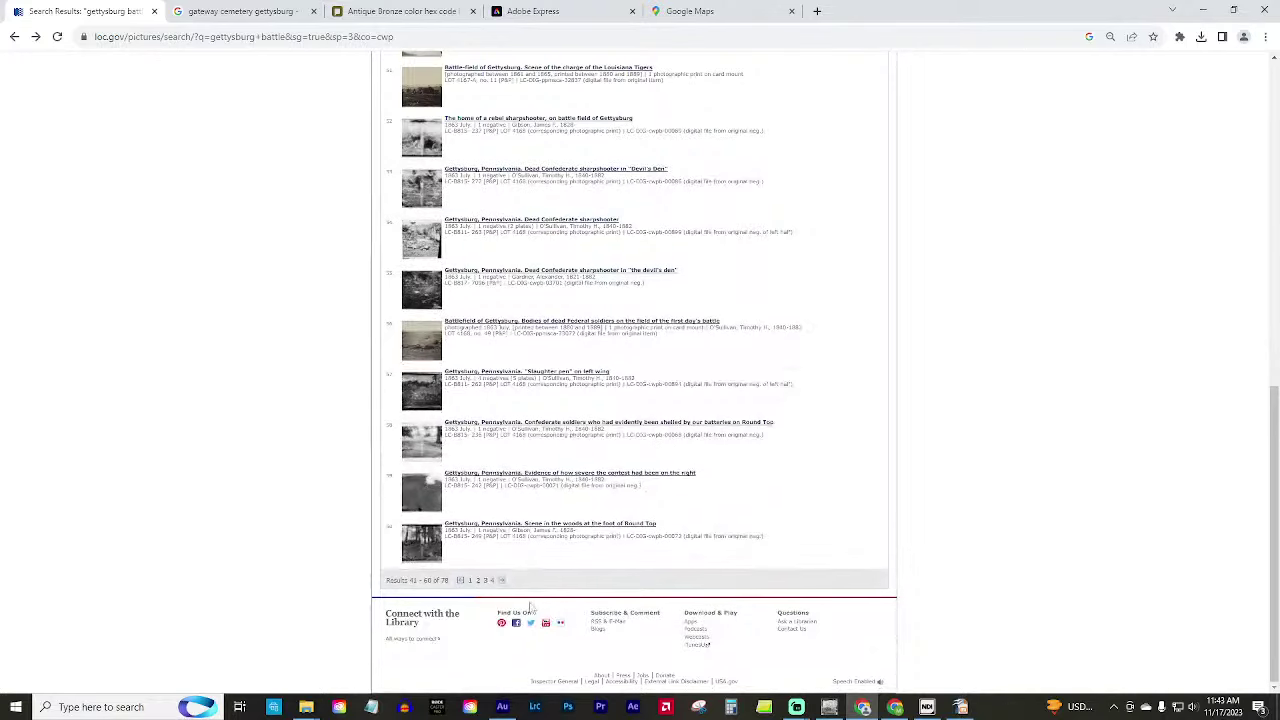
click(502, 580)
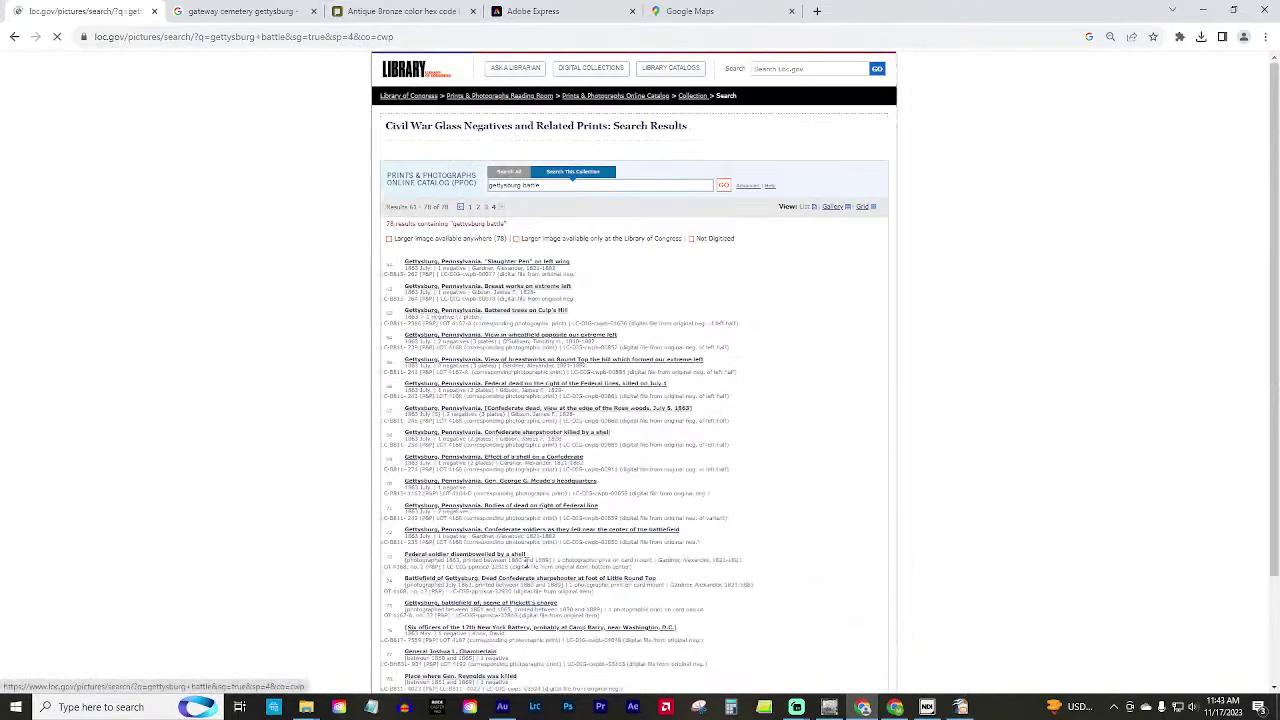
scroll(566, 630, down, 1)
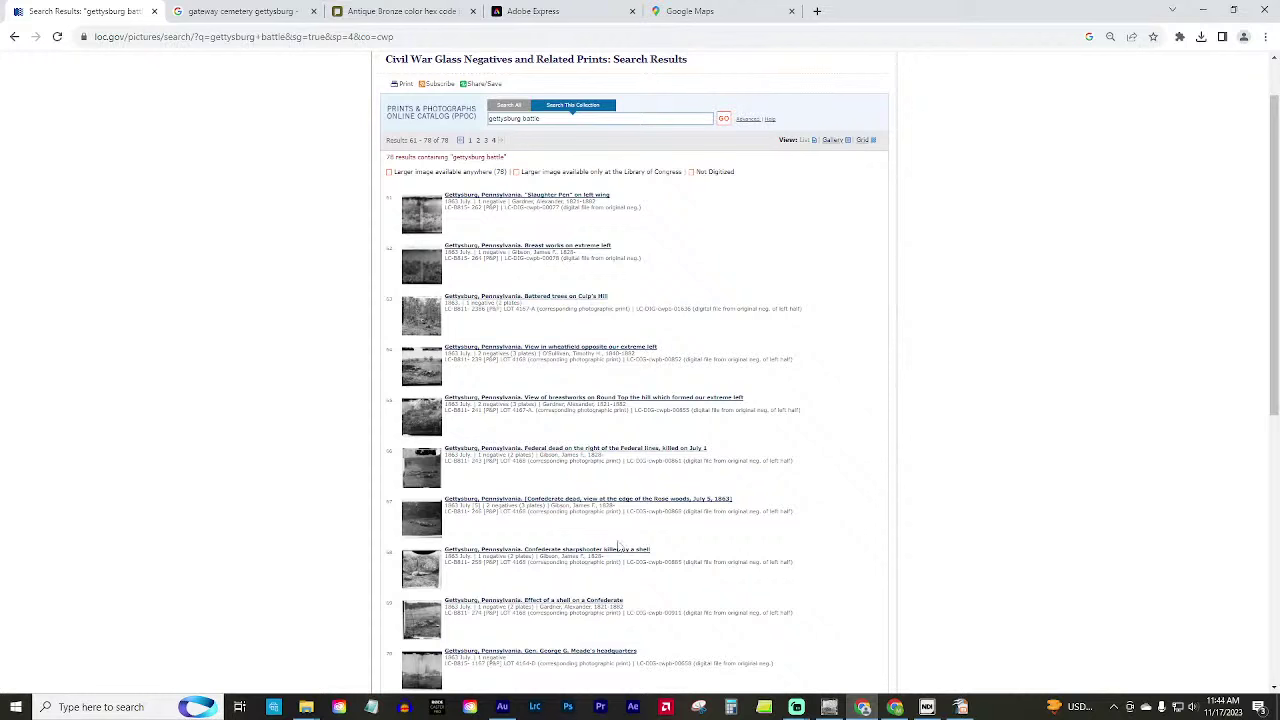
scroll(608, 535, down, 3)
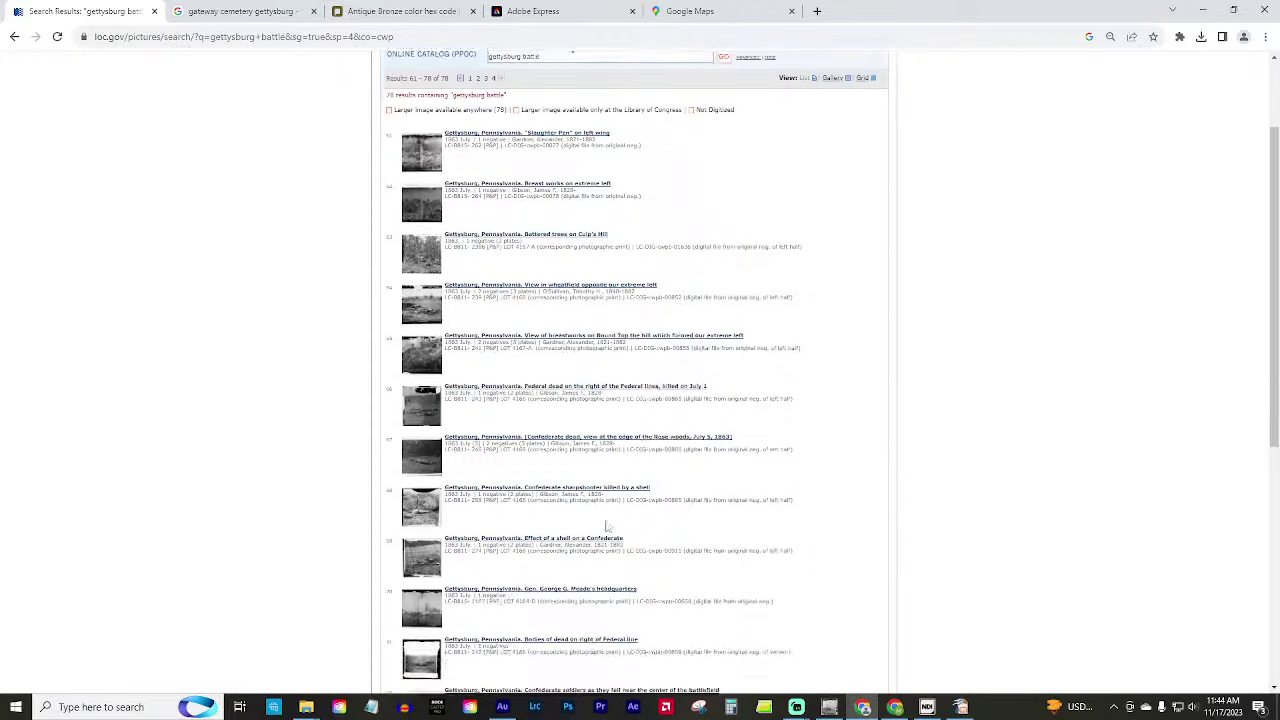
scroll(522, 505, down, 5)
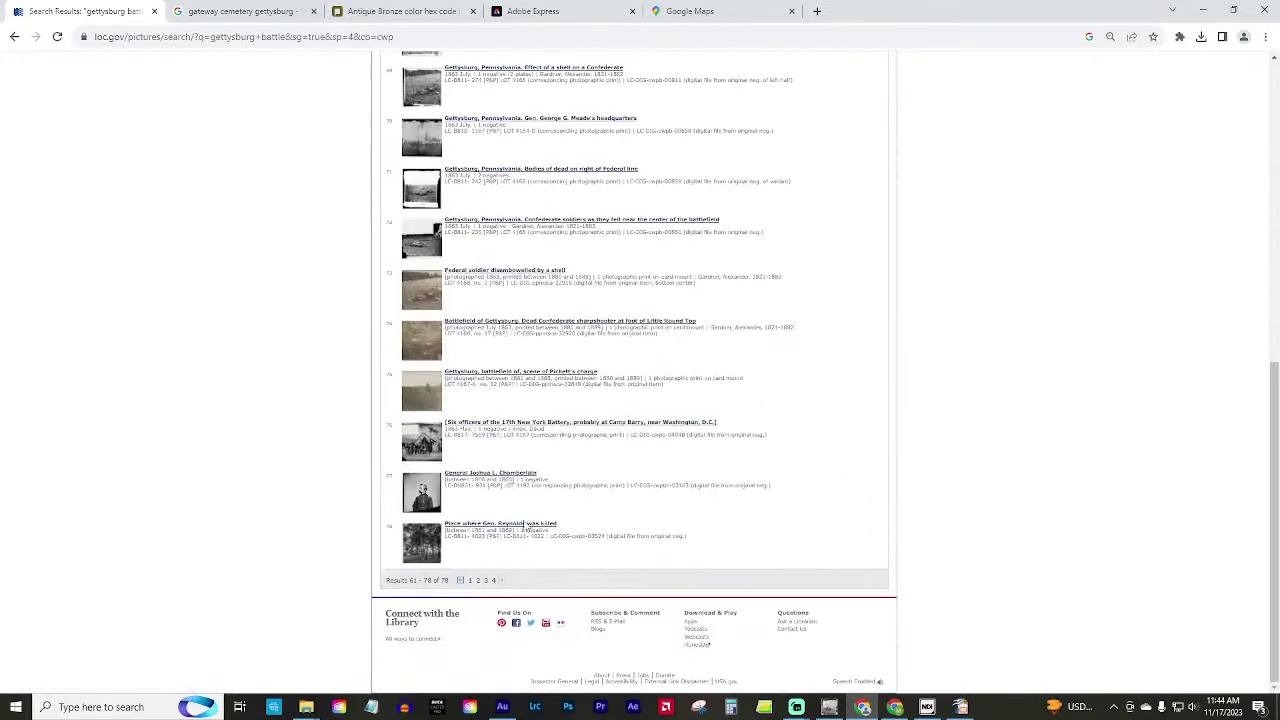
click(427, 493)
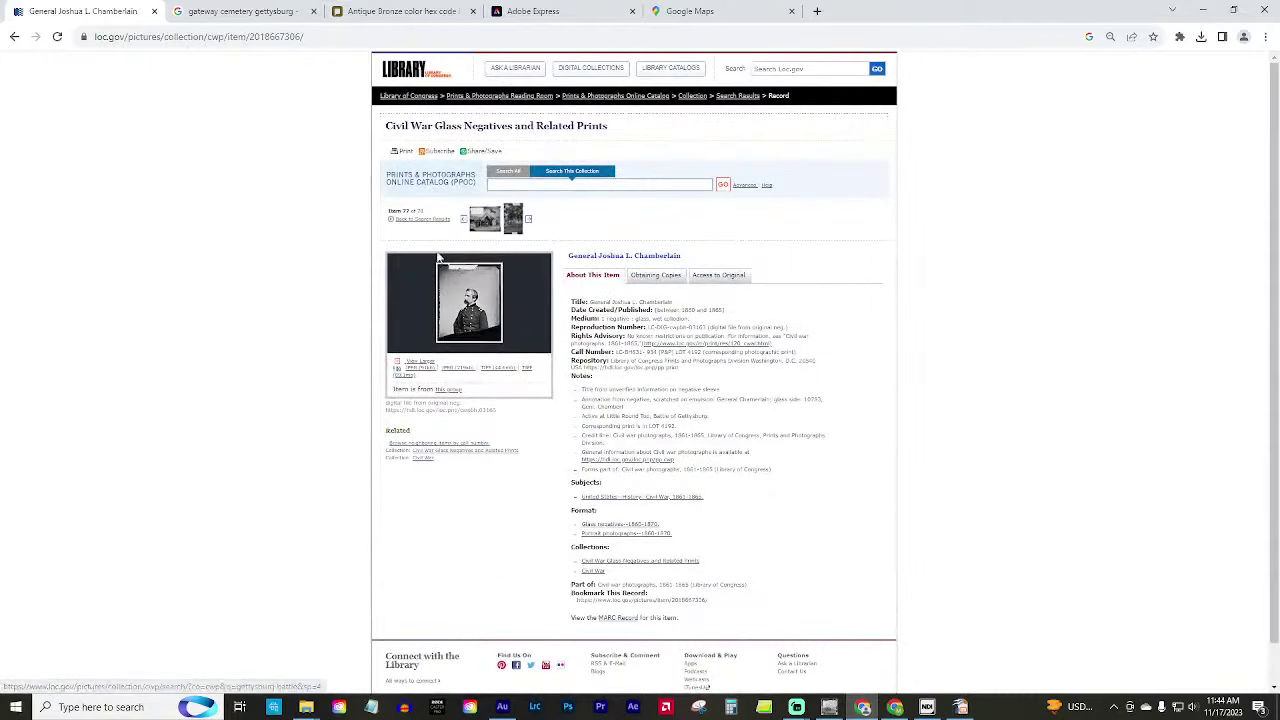
View the Chamberlain portrait's large image, go back to its record, and check the Google Maps address.
click(477, 314)
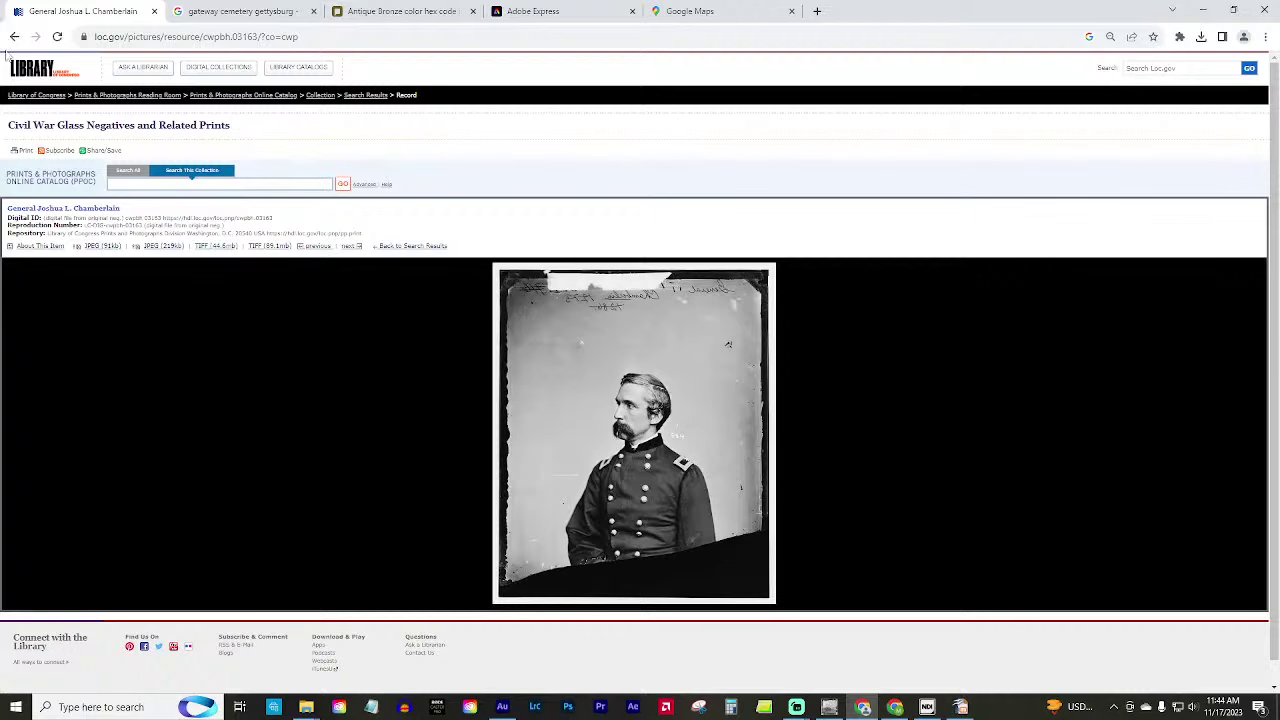
click(14, 37)
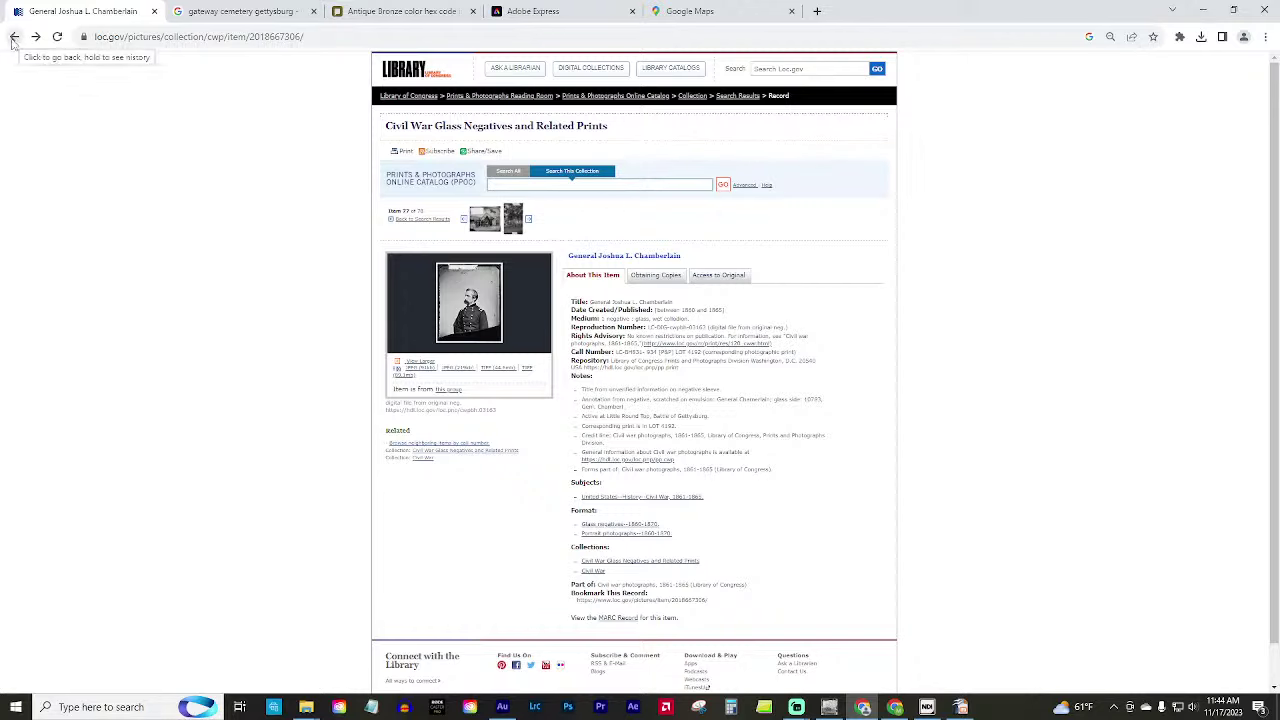
click(740, 14)
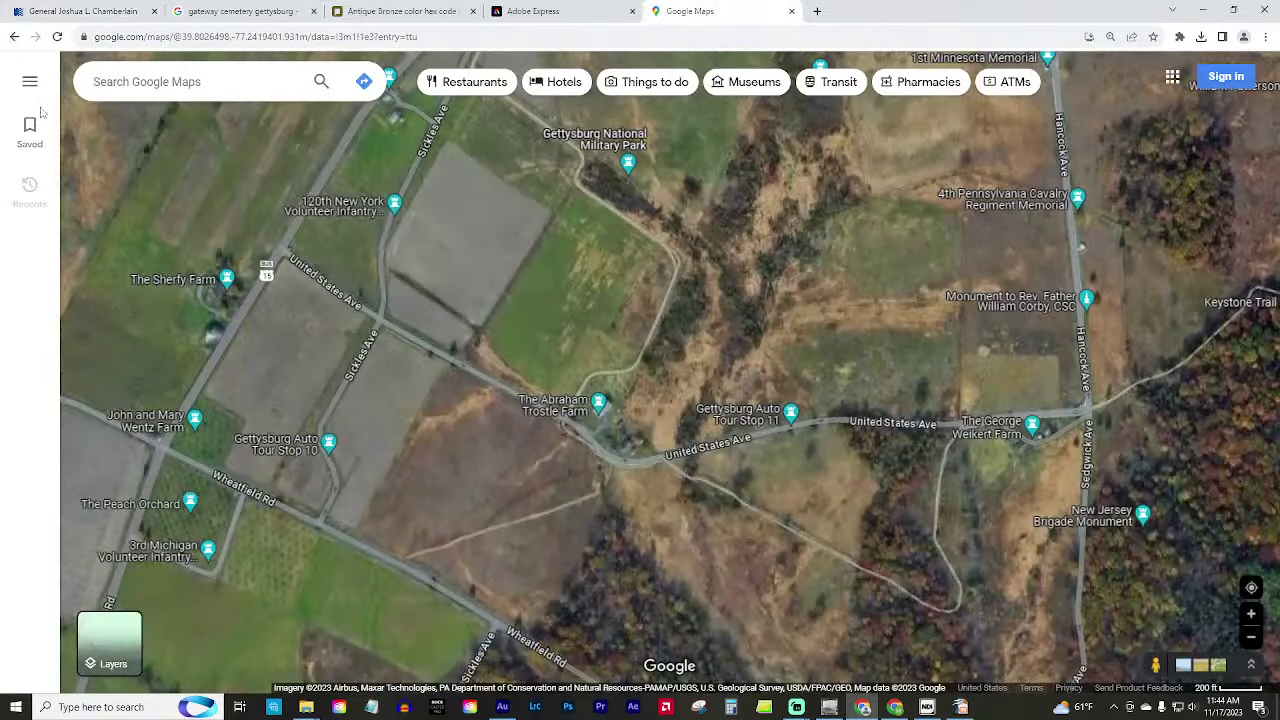
click(187, 38)
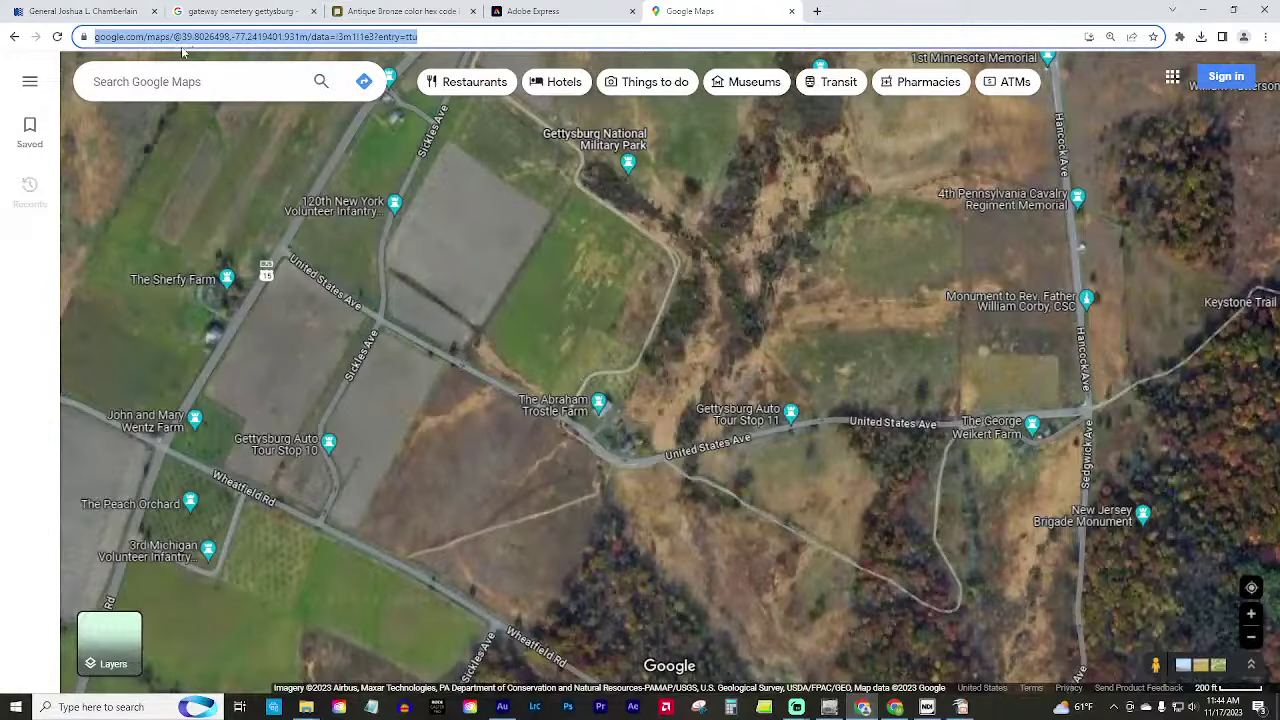
Back on loc.gov, reopen the full-size General Joshua L. Chamberlain photograph and scroll through it.
click(40, 13)
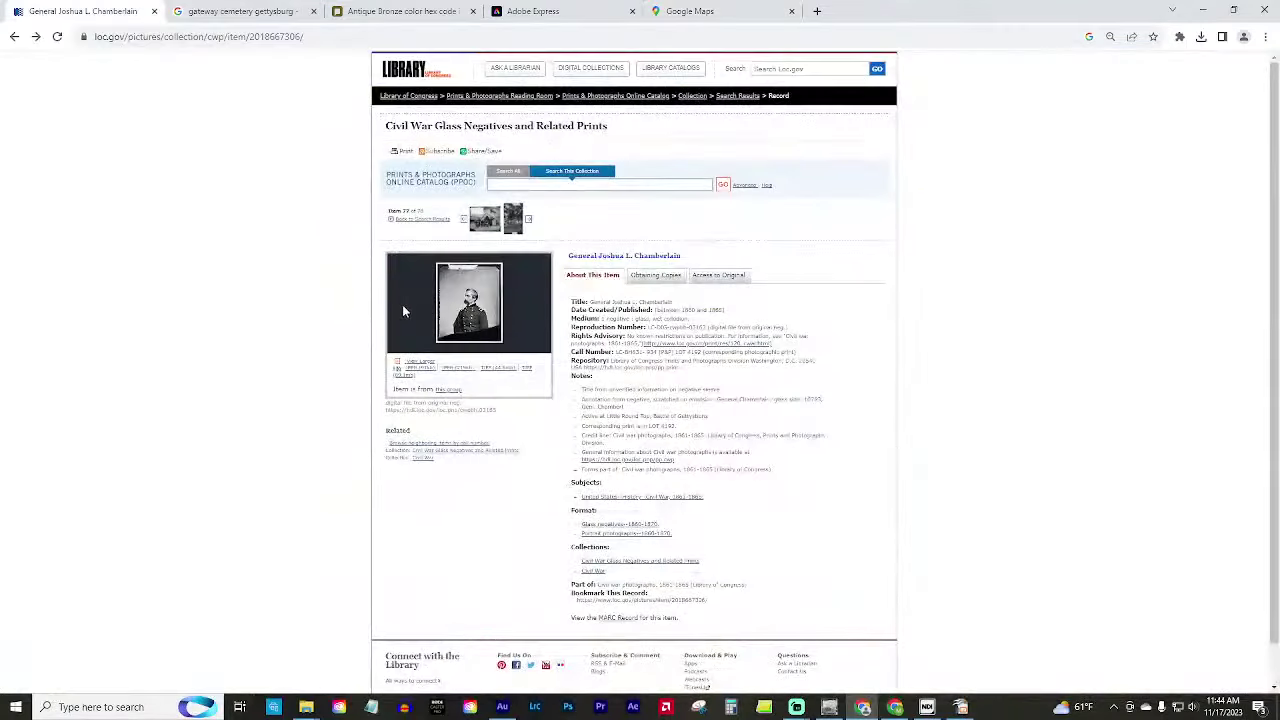
click(483, 298)
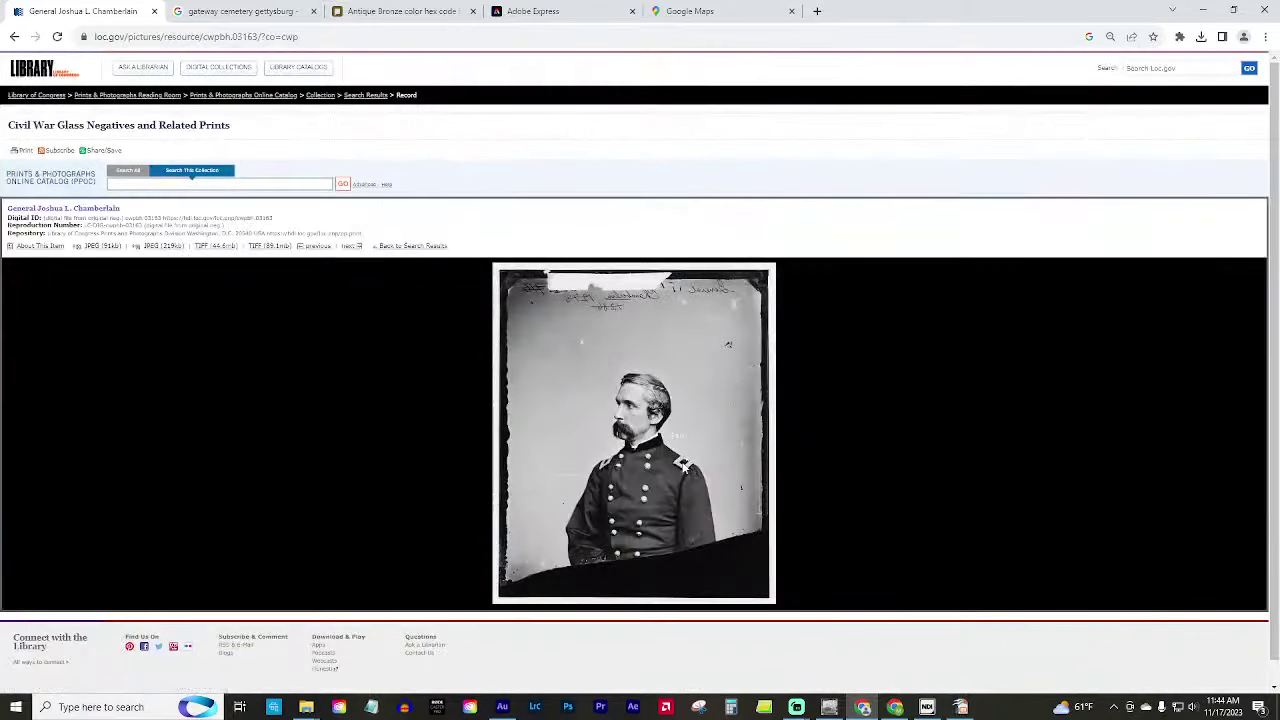
scroll(683, 465, down, 1)
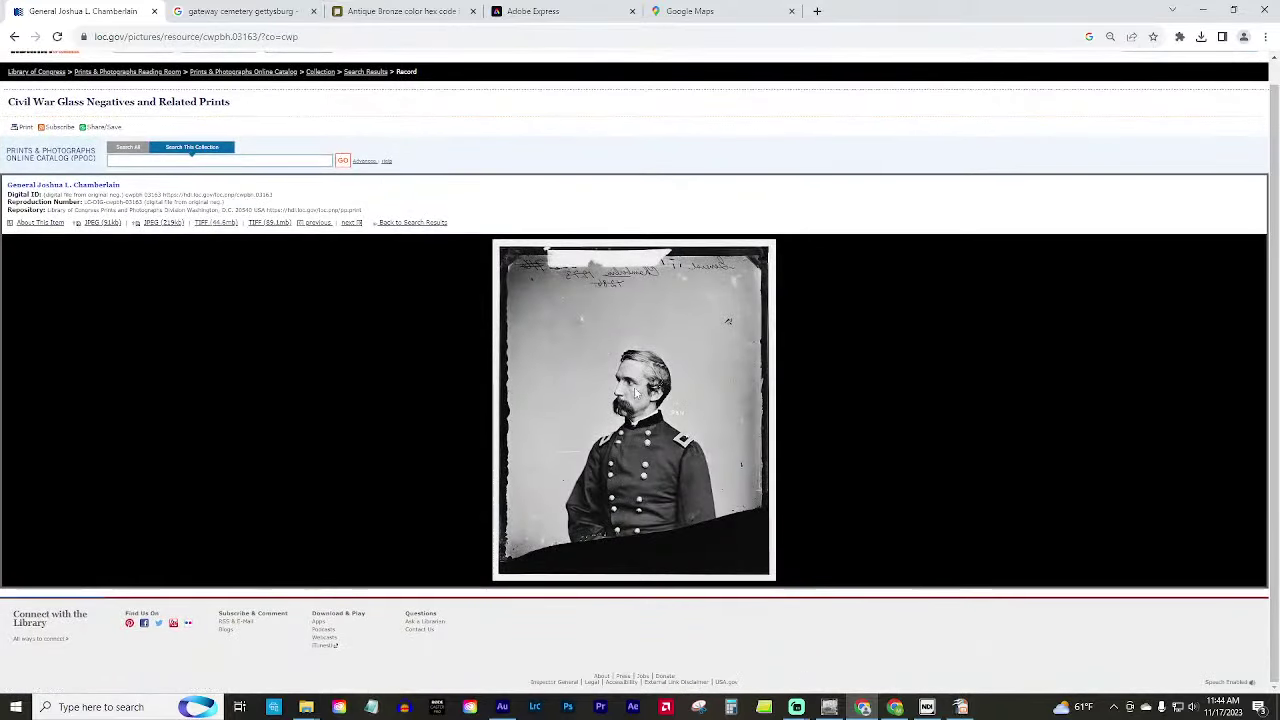
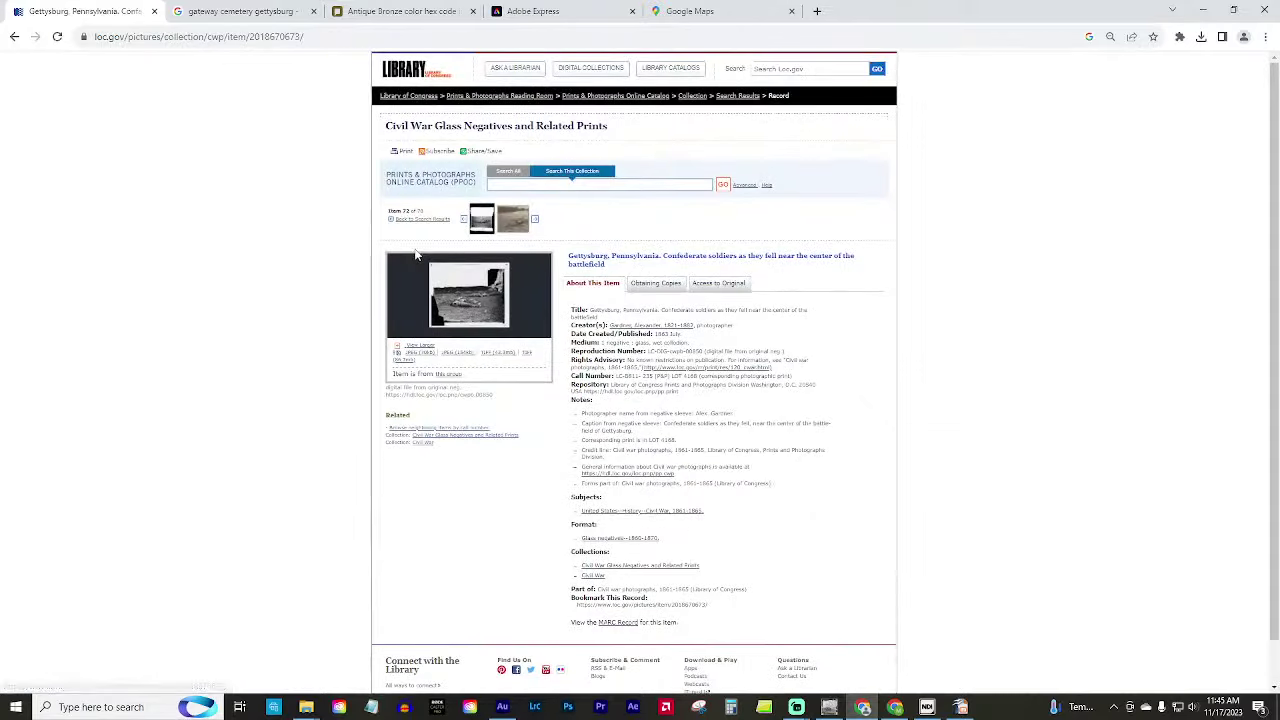
View the Confederate soldiers photo at large size, then return to the soldiers scan in GIMP.
click(470, 288)
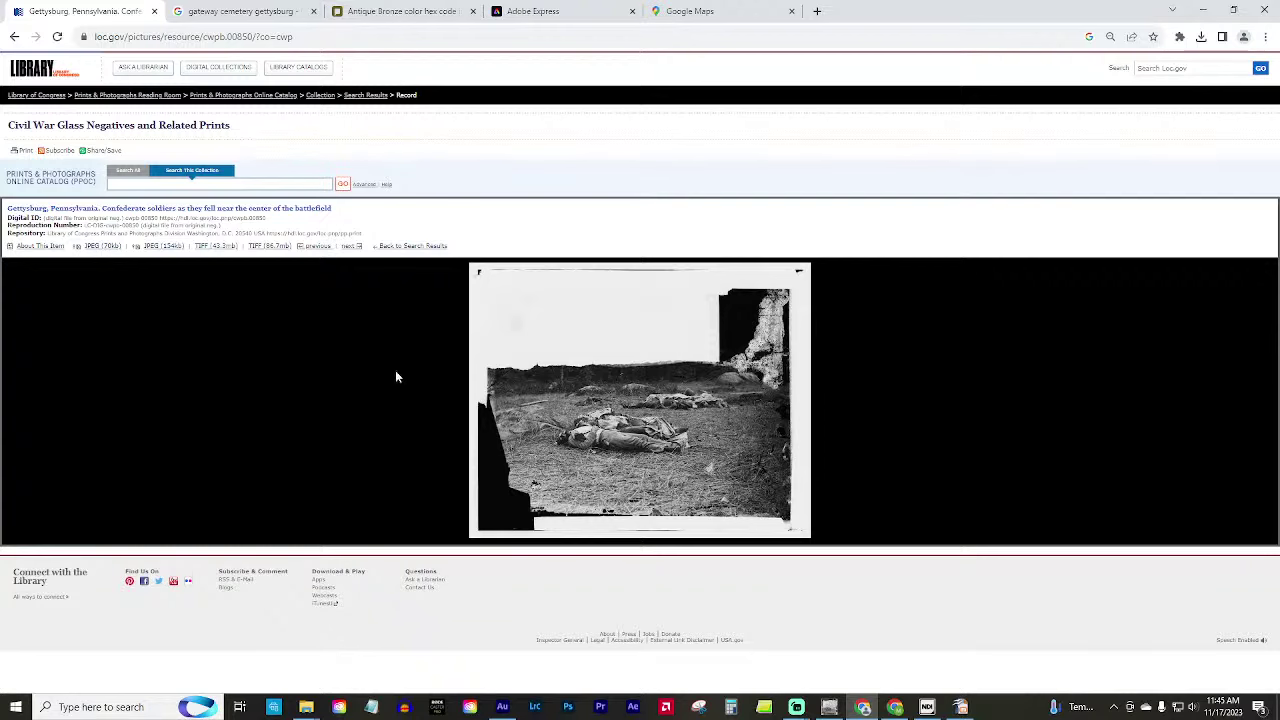
click(14, 37)
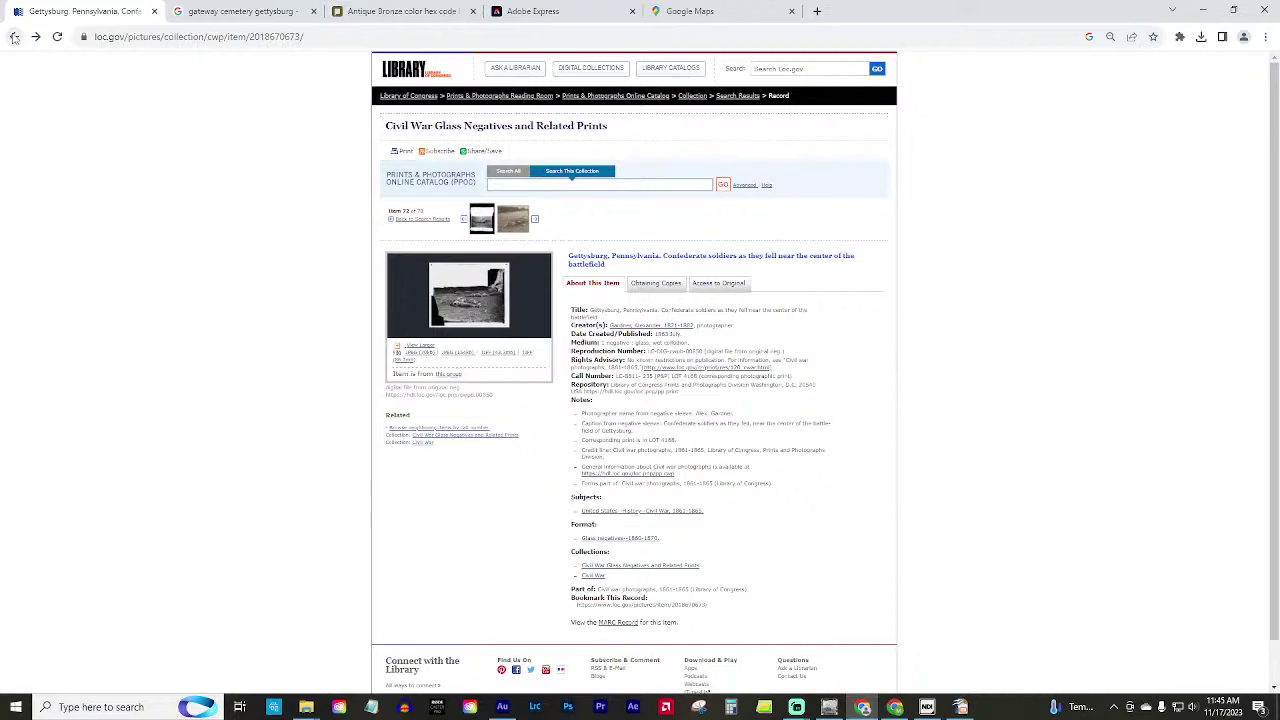
click(829, 708)
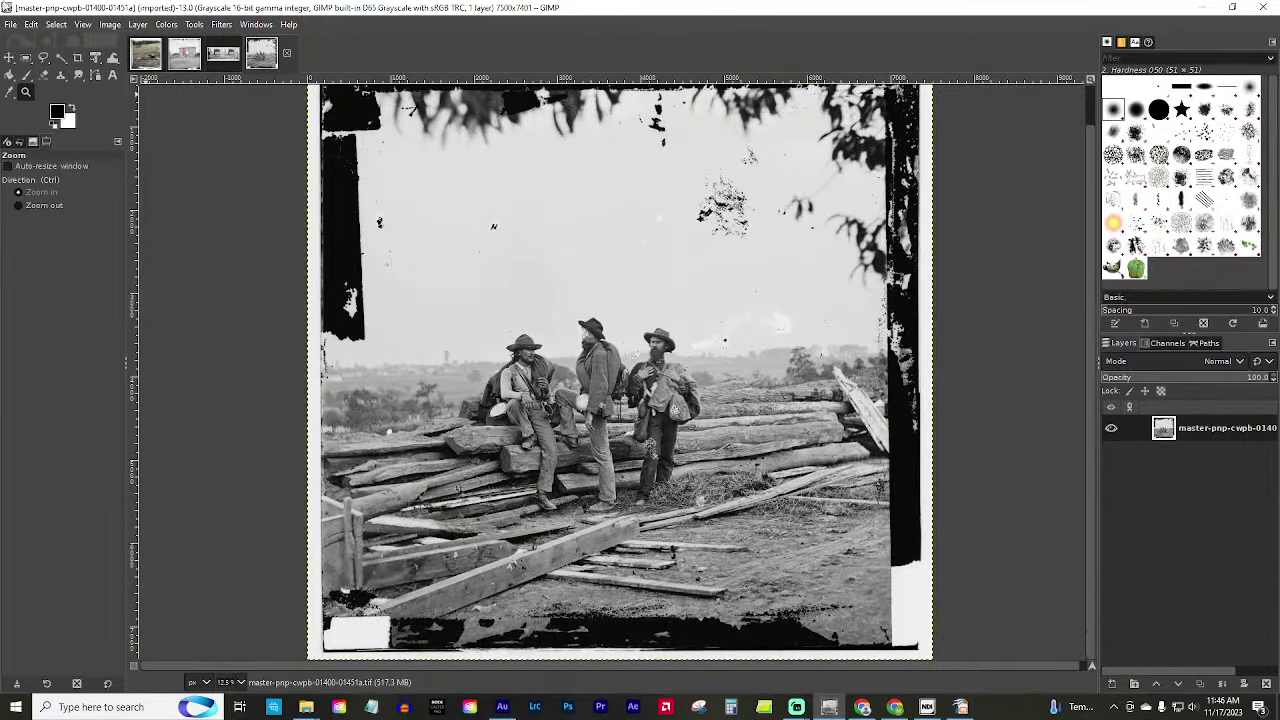
Convert the grayscale soldiers image to RGB colour mode.
click(110, 24)
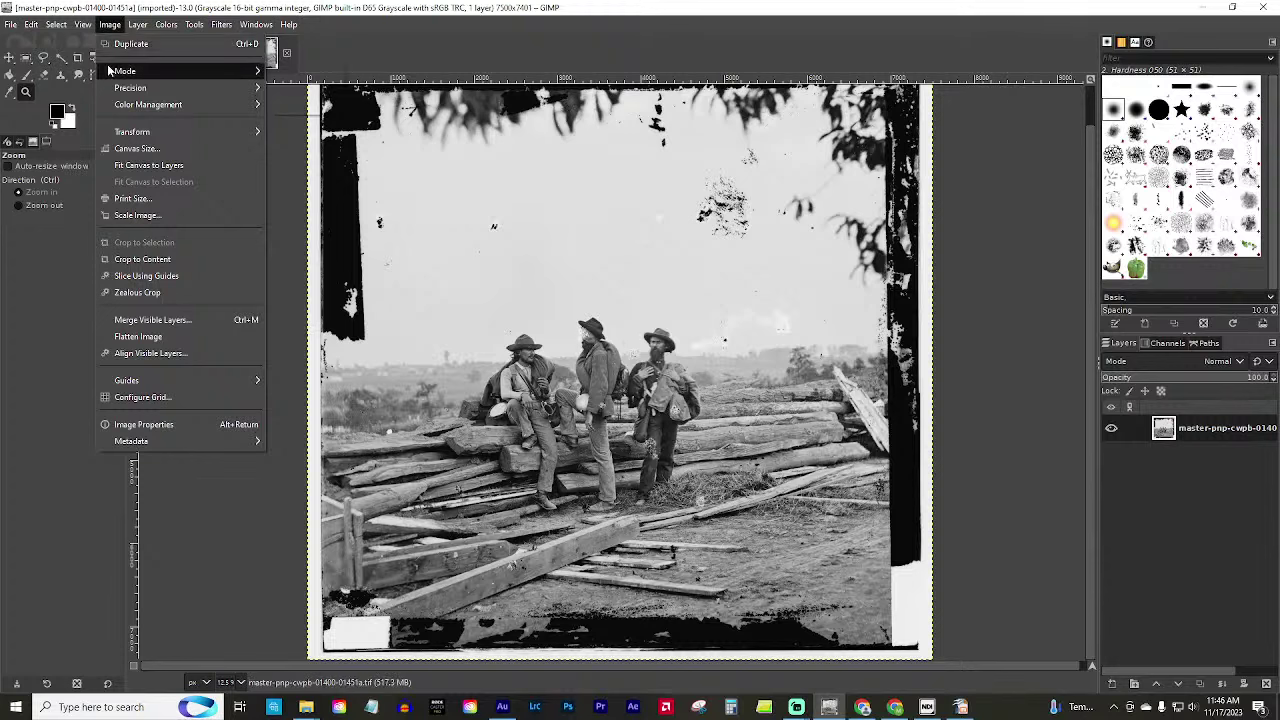
mouse_move(250, 71)
click(296, 71)
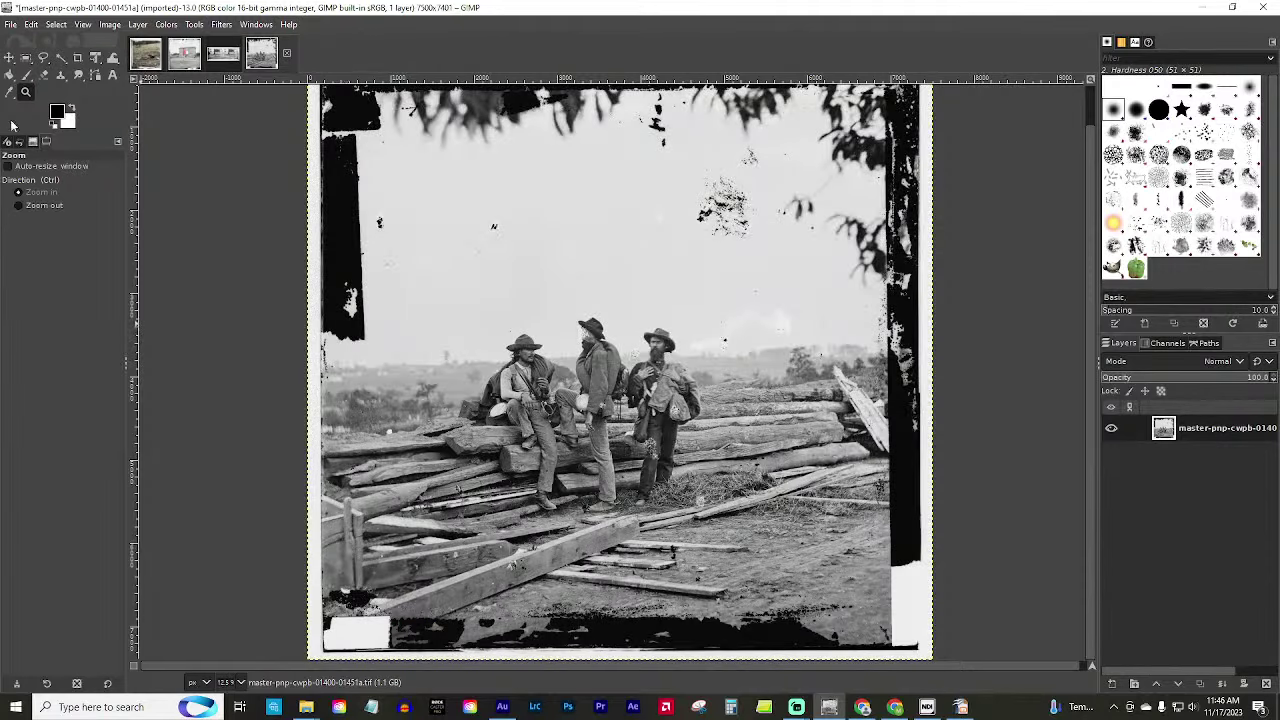
Set the foreground colour to wood brown 947556.
click(72, 111)
click(58, 111)
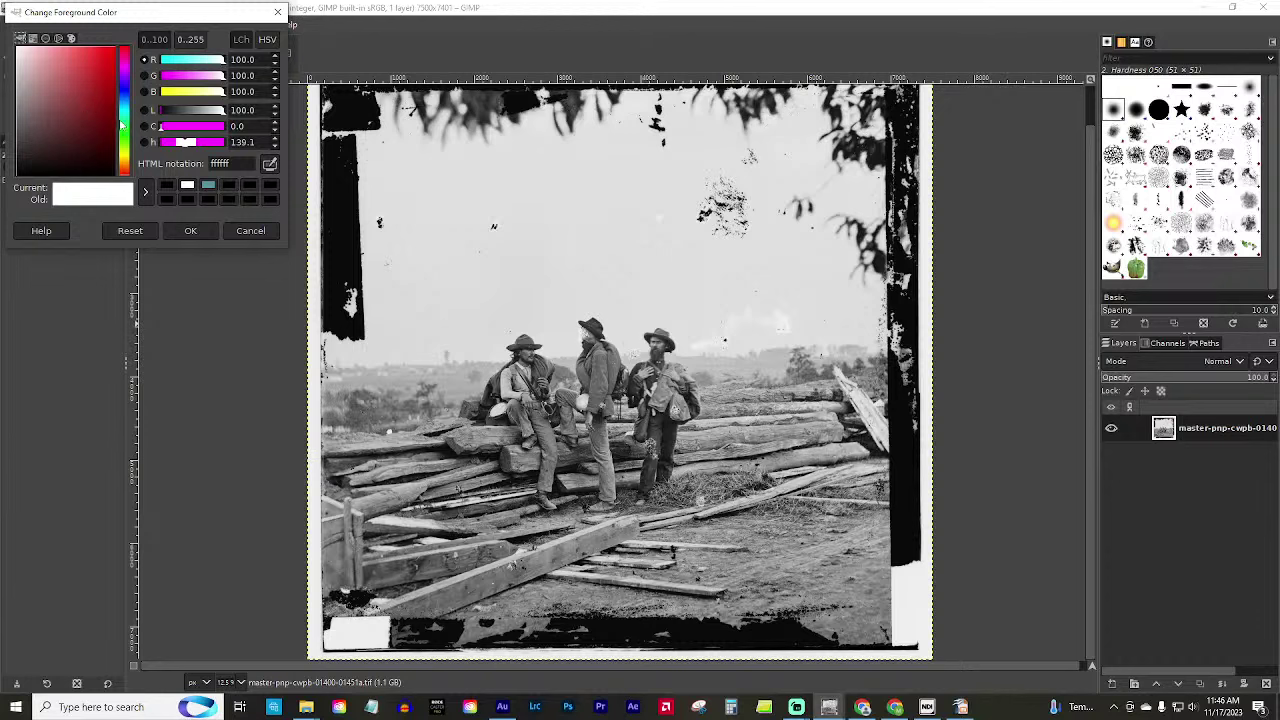
drag(129, 163, 124, 60)
drag(107, 140, 76, 63)
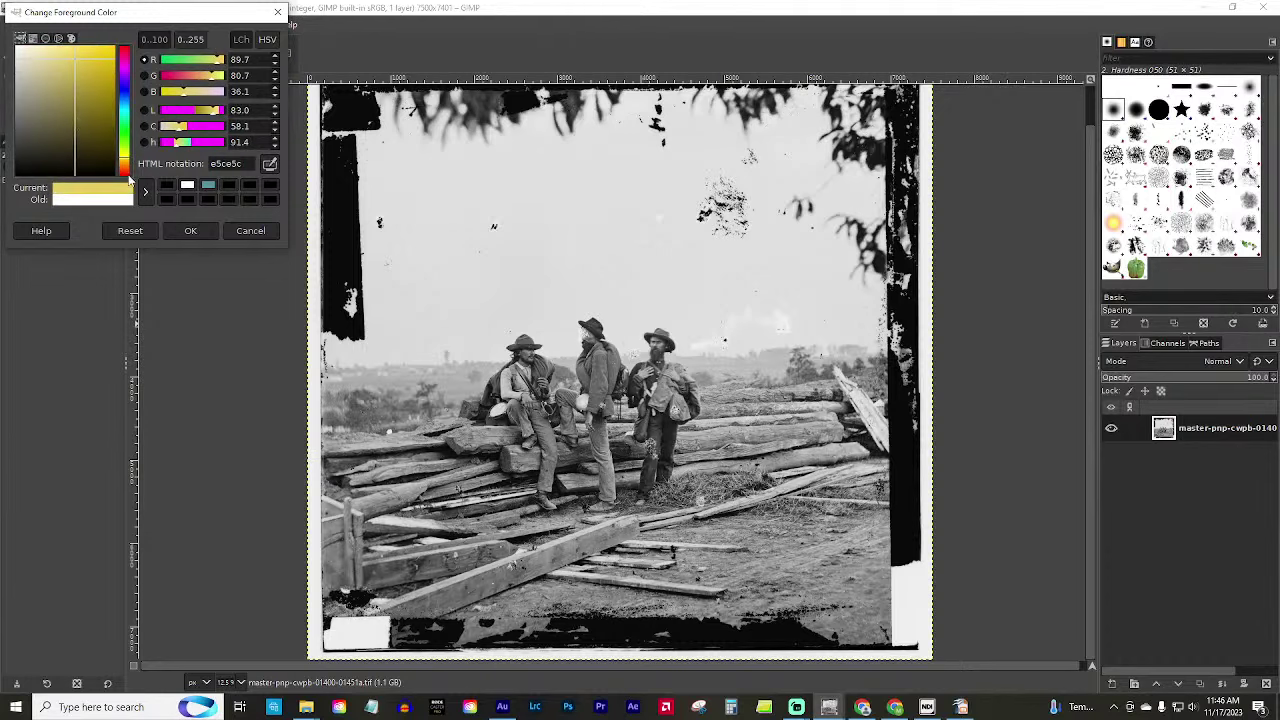
drag(127, 162, 125, 171)
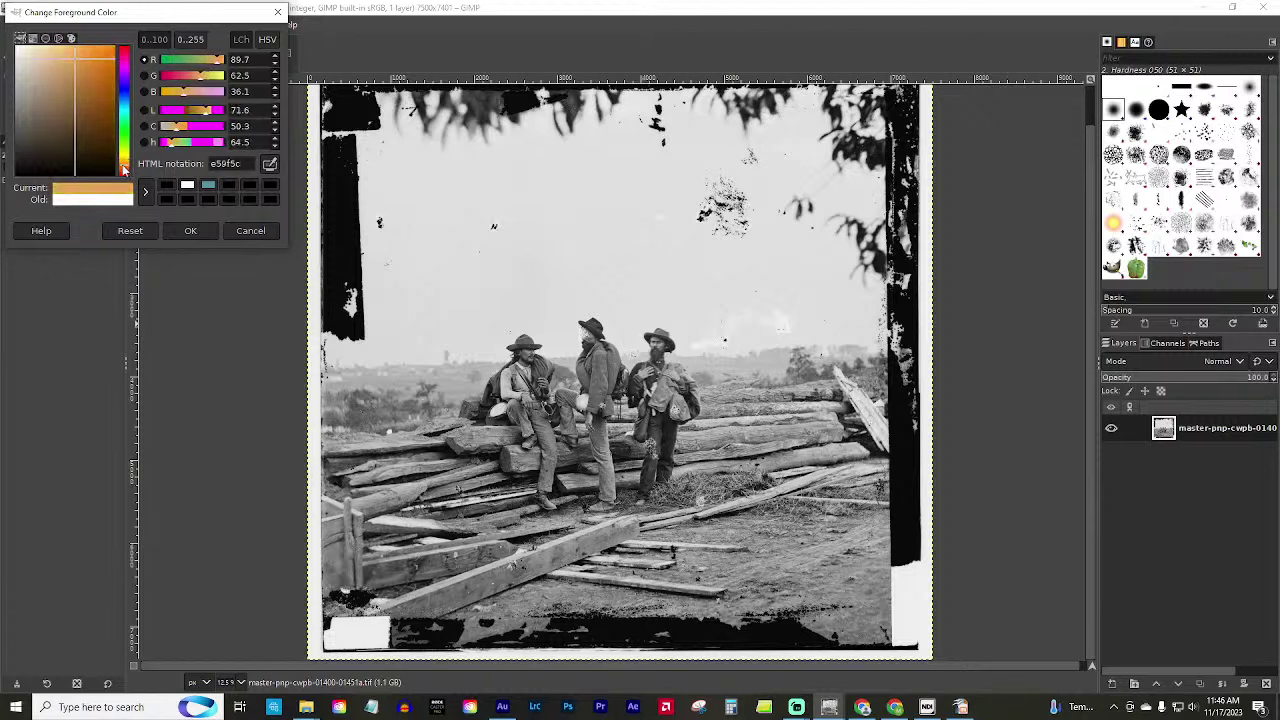
drag(97, 114, 57, 100)
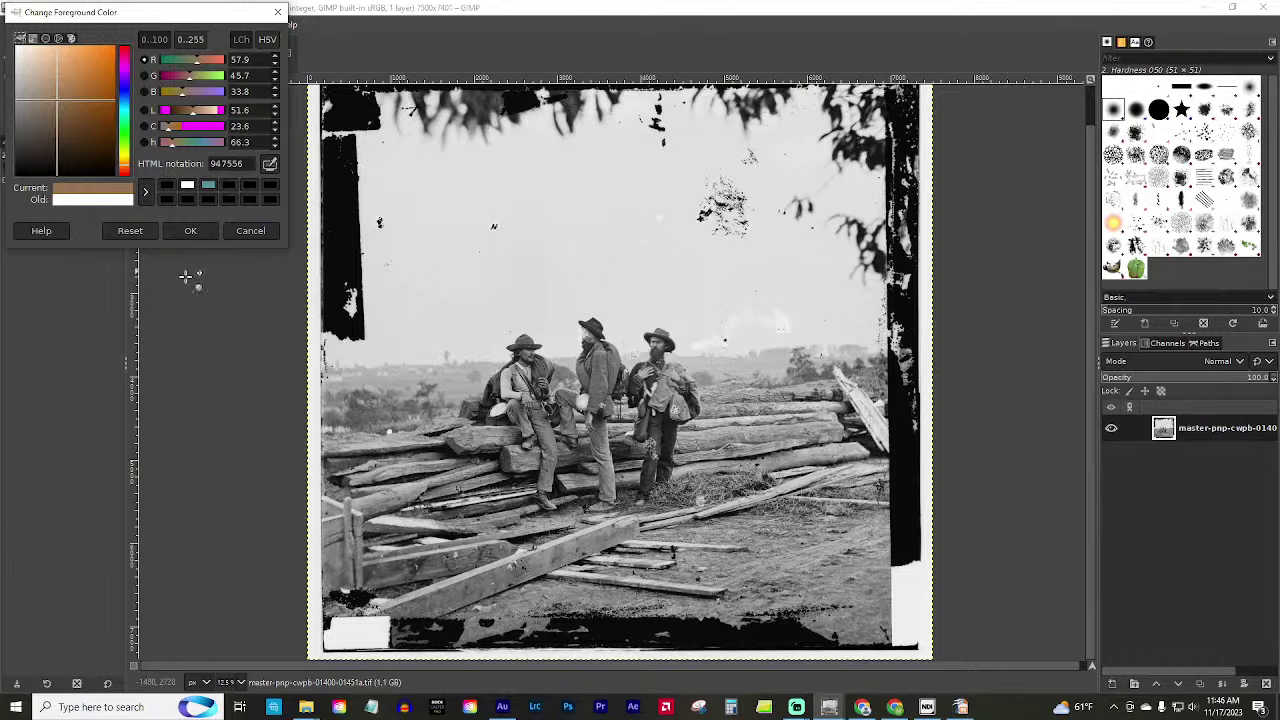
click(190, 233)
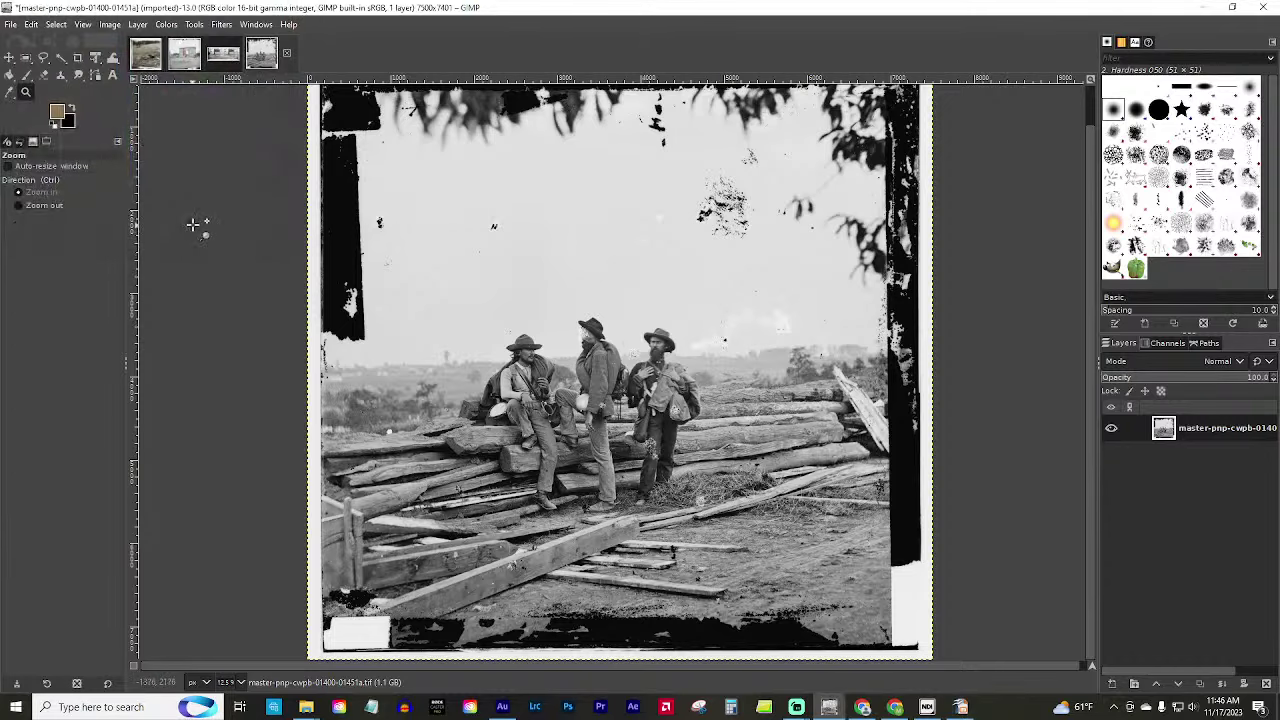
Create a new brown-filled layer named Wood.
key(shift+ctrl+n)
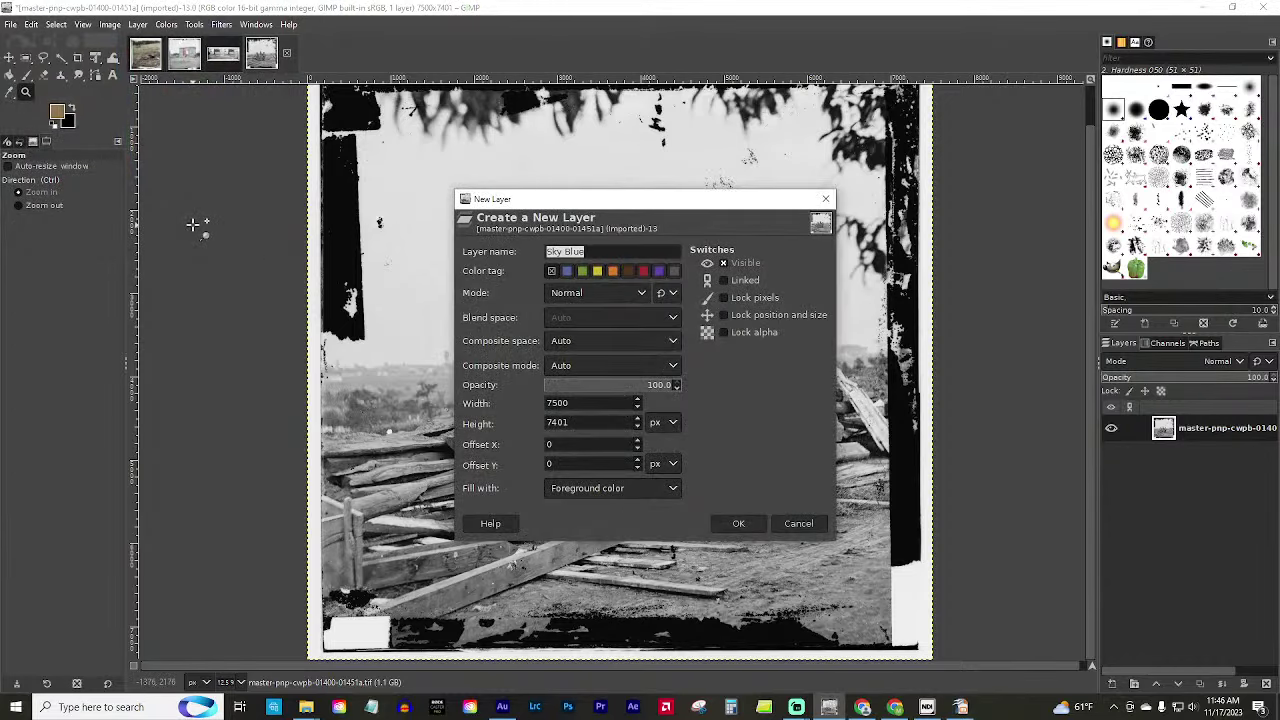
text(Wood)
key(Return)
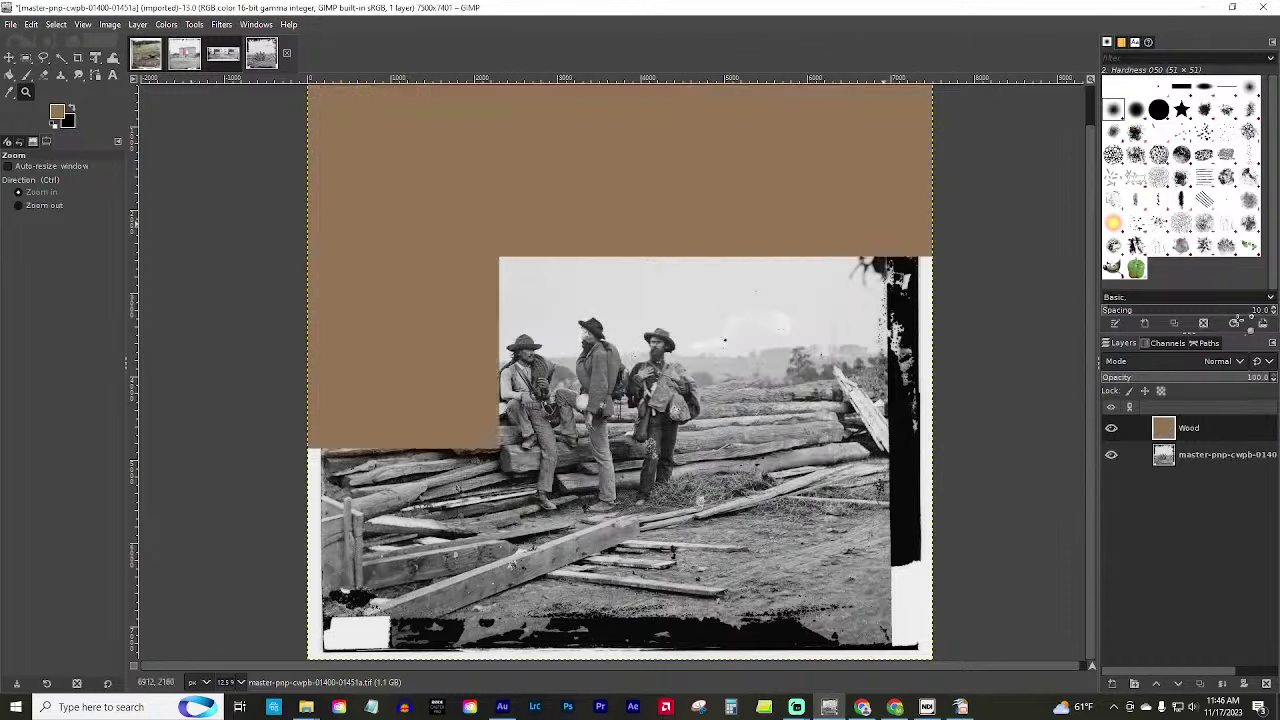
Give Wood a fully black mask and Overlay blending, then make white the foreground colour.
right_click(1211, 433)
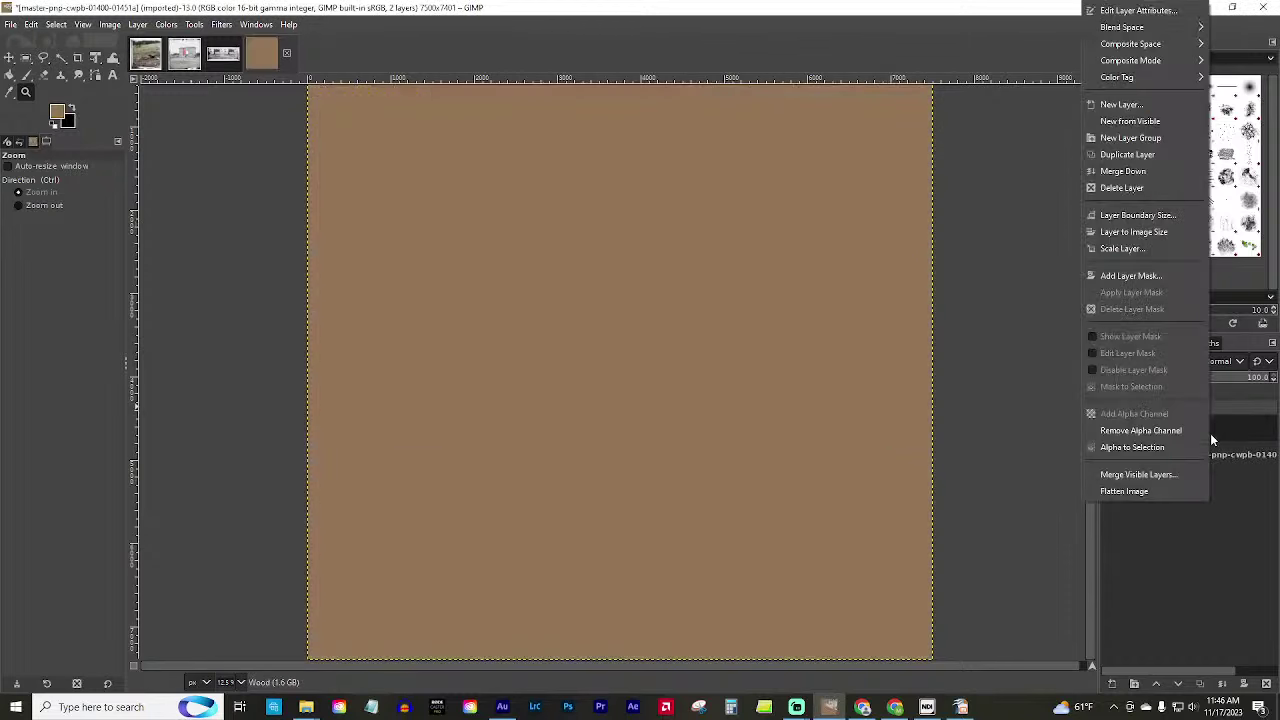
click(1130, 275)
click(1100, 257)
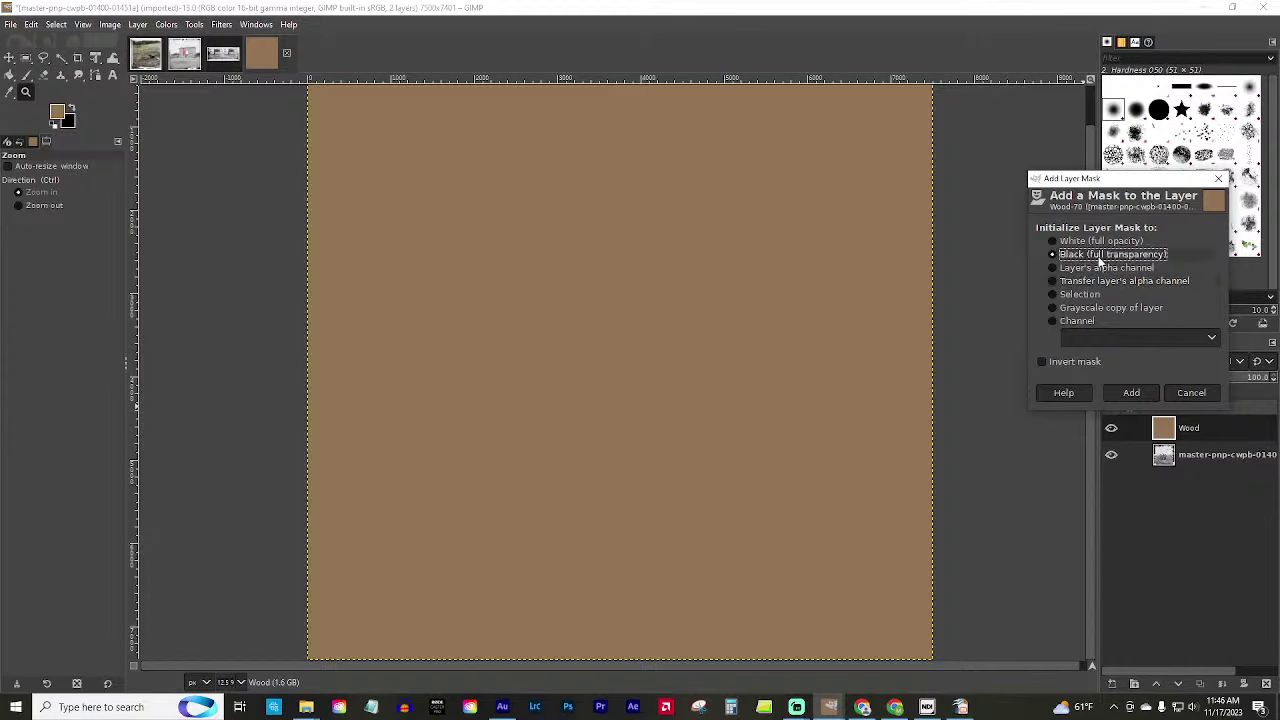
click(1131, 392)
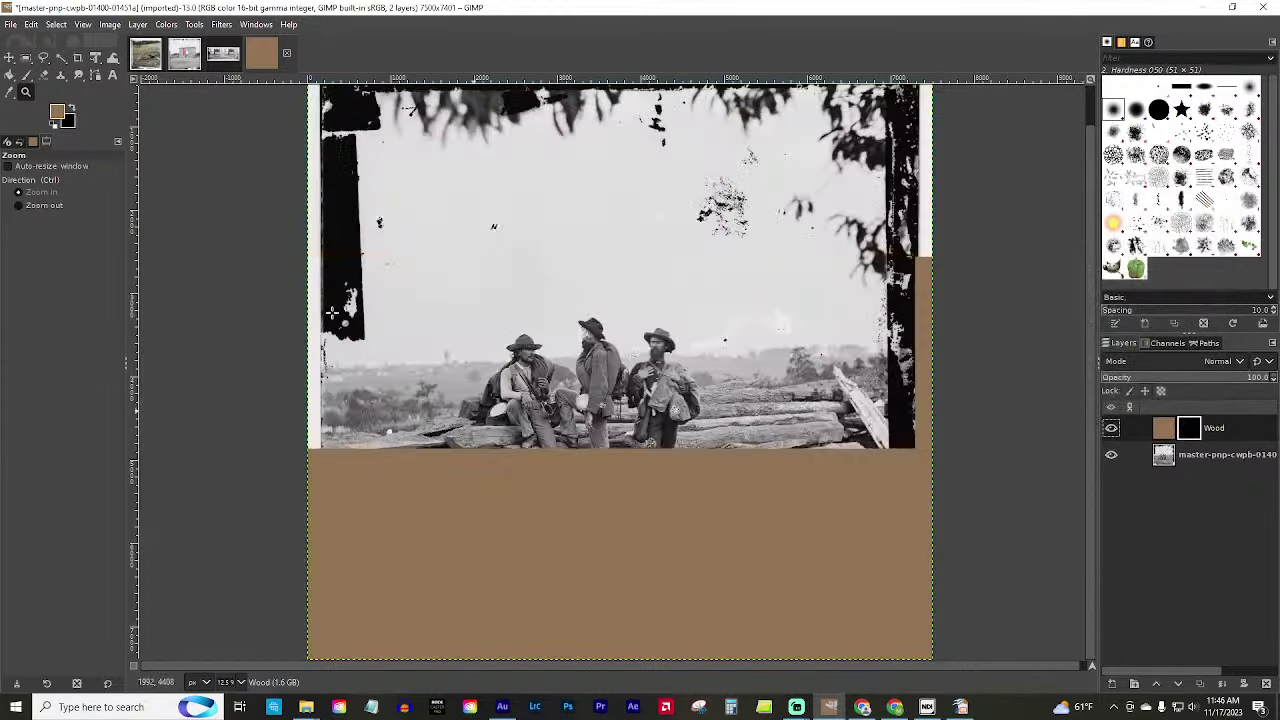
click(1216, 362)
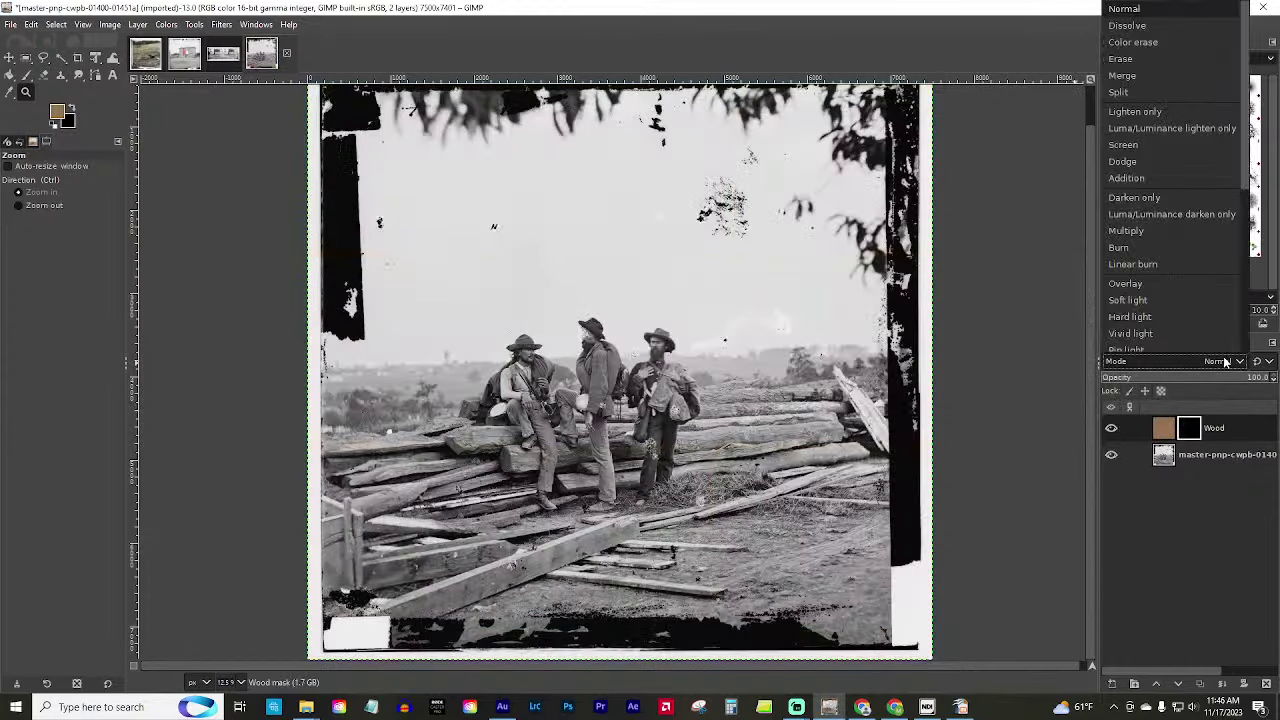
click(1159, 289)
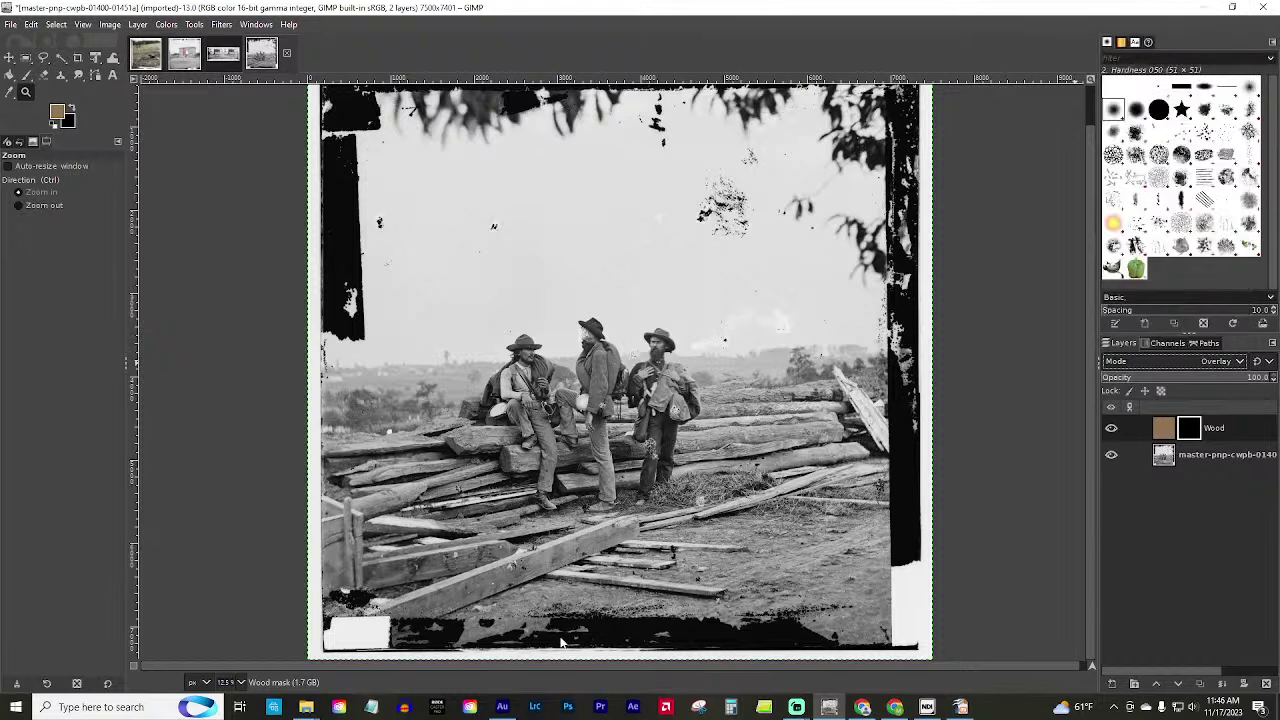
click(53, 125)
click(71, 109)
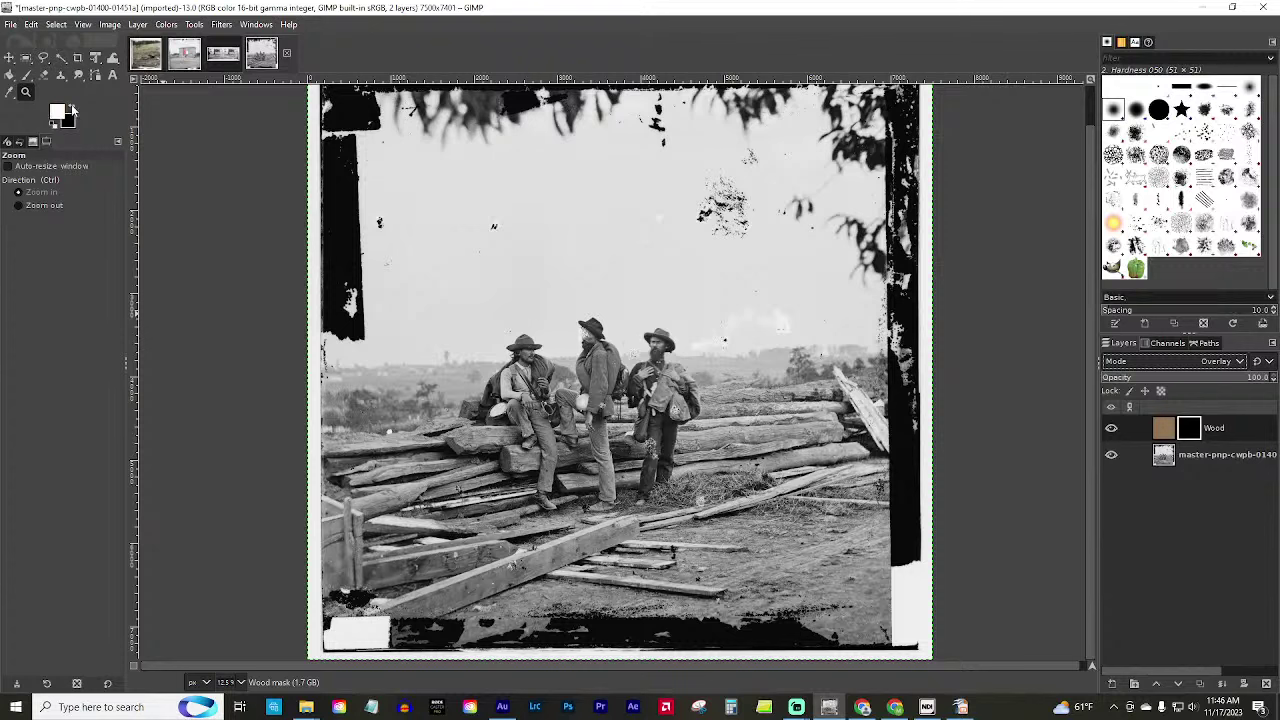
Paint white on the Wood mask with a size-245 brush over the right, lower and left logs.
click(27, 75)
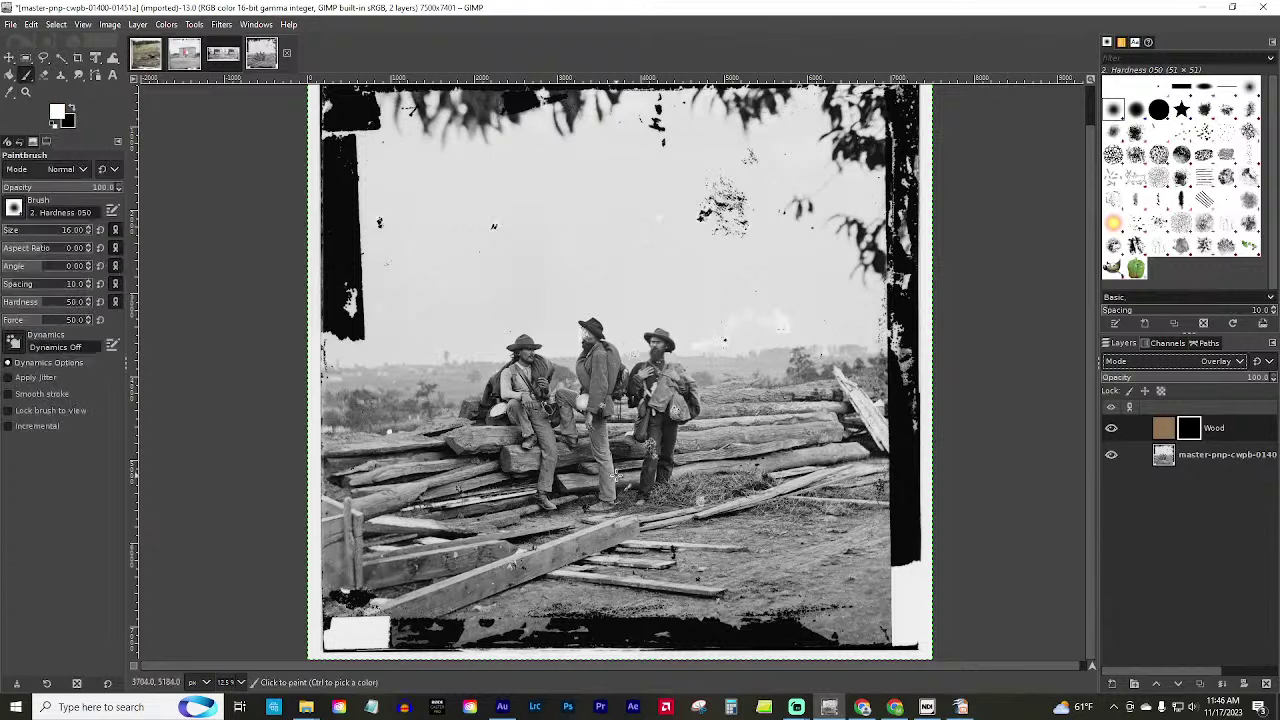
key(bracketright)
key(bracketright)
key(bracketright)
key(bracketright)
key(bracketright)
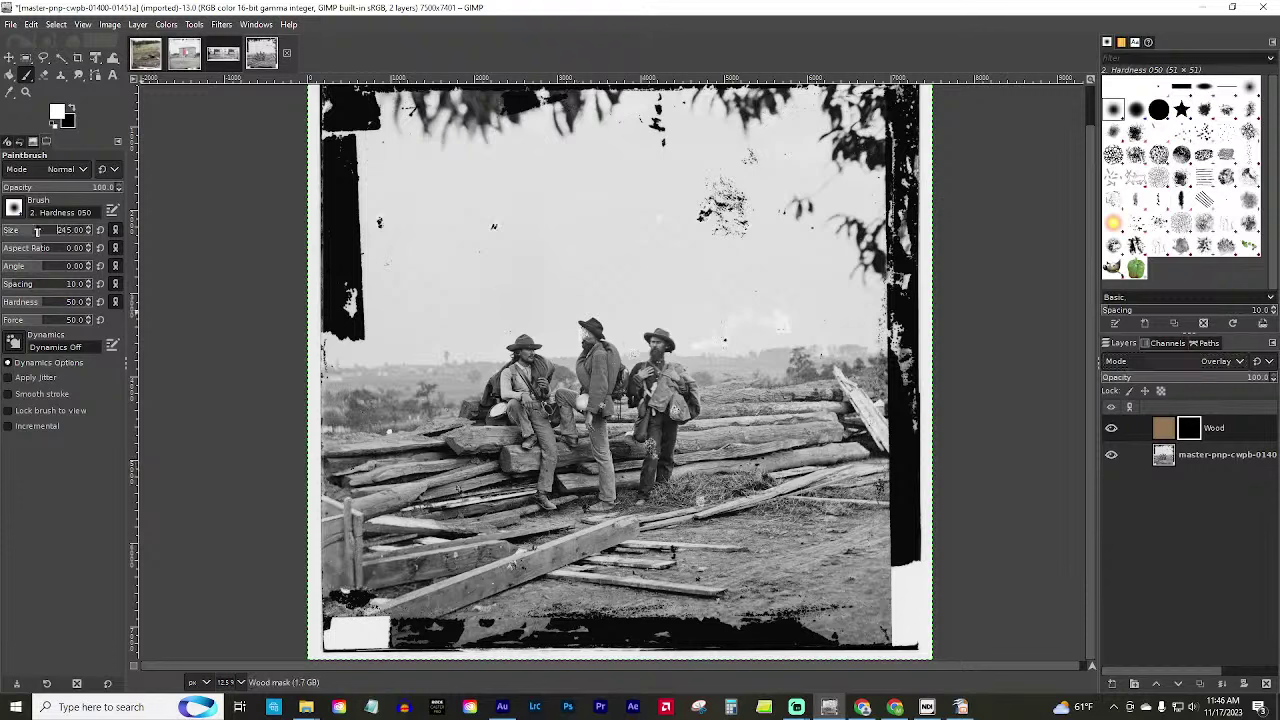
mouse_move(767, 431)
mouse_down()
mouse_move(742, 431)
mouse_move(768, 419)
mouse_move(740, 400)
mouse_move(808, 398)
mouse_move(740, 446)
mouse_move(700, 456)
mouse_move(692, 438)
mouse_move(737, 428)
mouse_move(714, 430)
mouse_move(720, 400)
mouse_move(808, 394)
mouse_move(830, 424)
mouse_move(828, 440)
mouse_move(687, 443)
mouse_move(720, 411)
mouse_move(700, 450)
mouse_move(725, 451)
mouse_up()
mouse_move(822, 439)
mouse_down()
mouse_move(784, 462)
mouse_move(848, 454)
mouse_move(826, 448)
mouse_move(818, 410)
mouse_up()
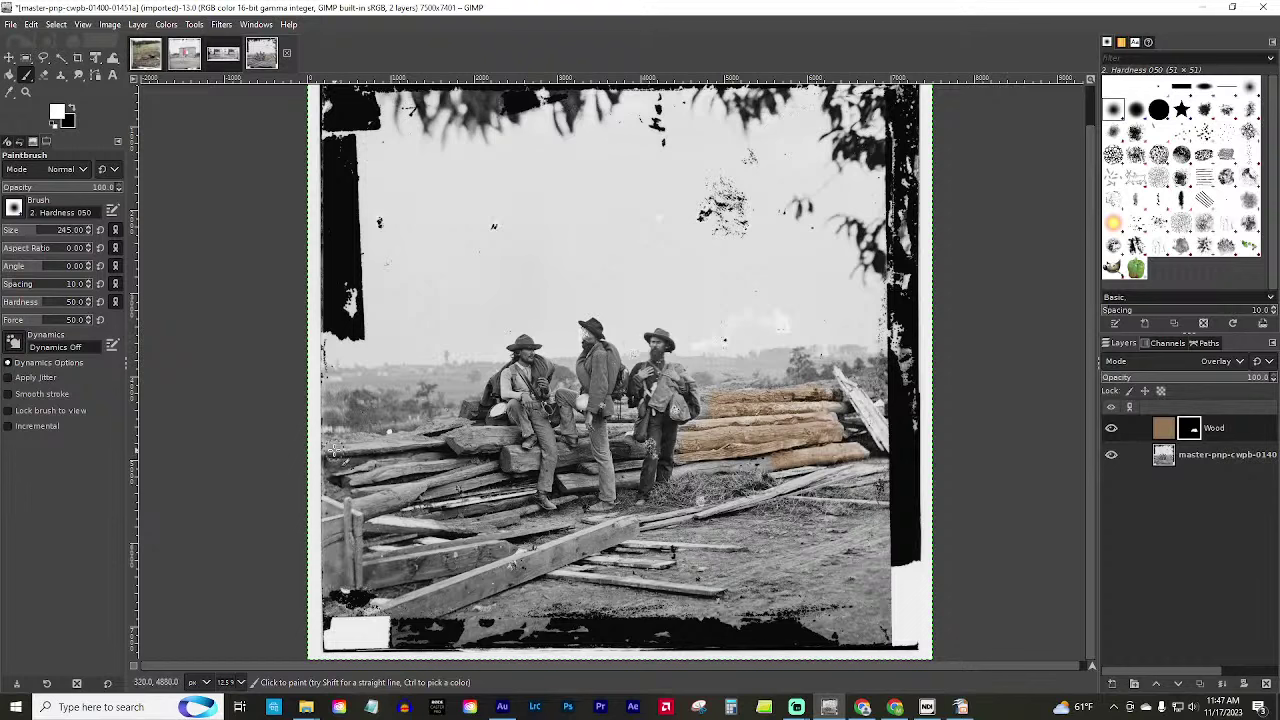
mouse_move(337, 451)
mouse_down()
mouse_move(450, 447)
mouse_move(372, 461)
mouse_move(360, 471)
mouse_move(425, 471)
mouse_move(369, 507)
mouse_move(493, 475)
mouse_move(412, 468)
mouse_move(461, 456)
mouse_move(454, 445)
mouse_move(476, 435)
mouse_move(382, 445)
mouse_move(499, 411)
mouse_move(498, 437)
mouse_move(490, 427)
mouse_move(507, 449)
mouse_move(475, 462)
mouse_move(530, 467)
mouse_move(516, 451)
mouse_move(532, 464)
mouse_move(447, 503)
mouse_move(610, 490)
mouse_move(571, 482)
mouse_move(588, 467)
mouse_move(564, 448)
mouse_move(571, 458)
mouse_move(586, 435)
mouse_move(581, 463)
mouse_move(652, 447)
mouse_move(614, 445)
mouse_move(638, 450)
mouse_move(625, 482)
mouse_move(624, 462)
mouse_move(774, 453)
mouse_up()
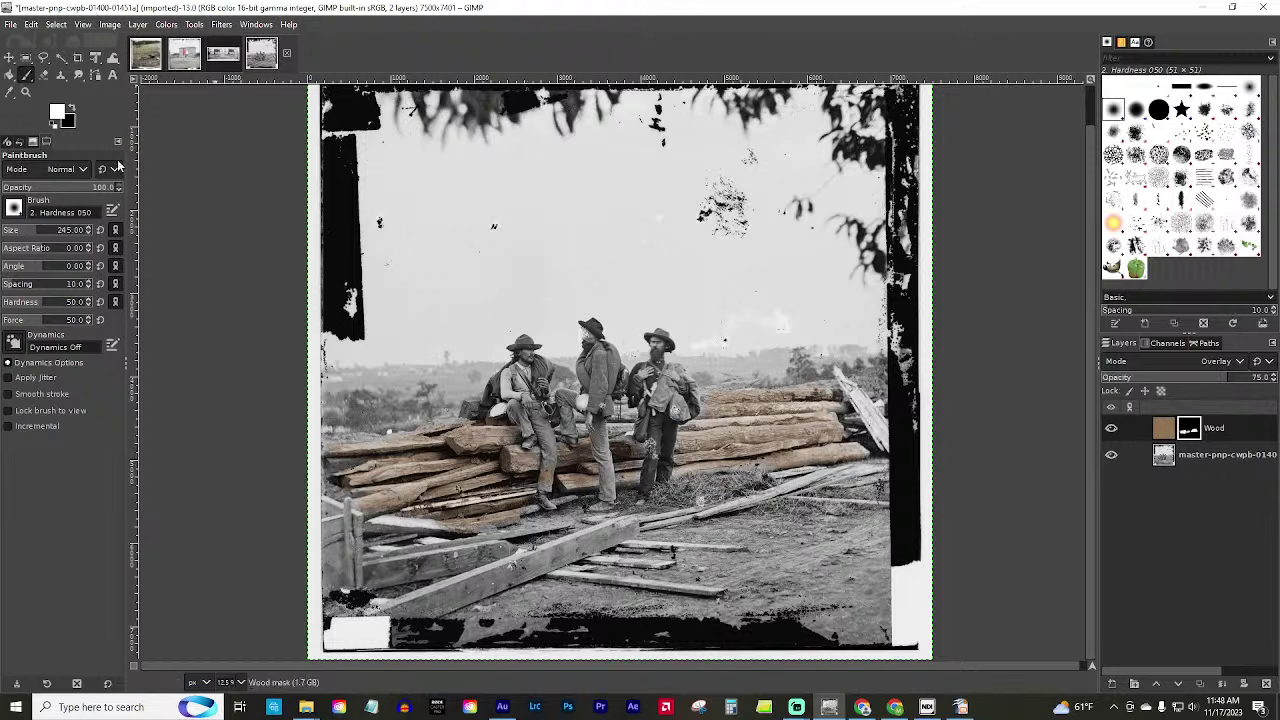
click(70, 113)
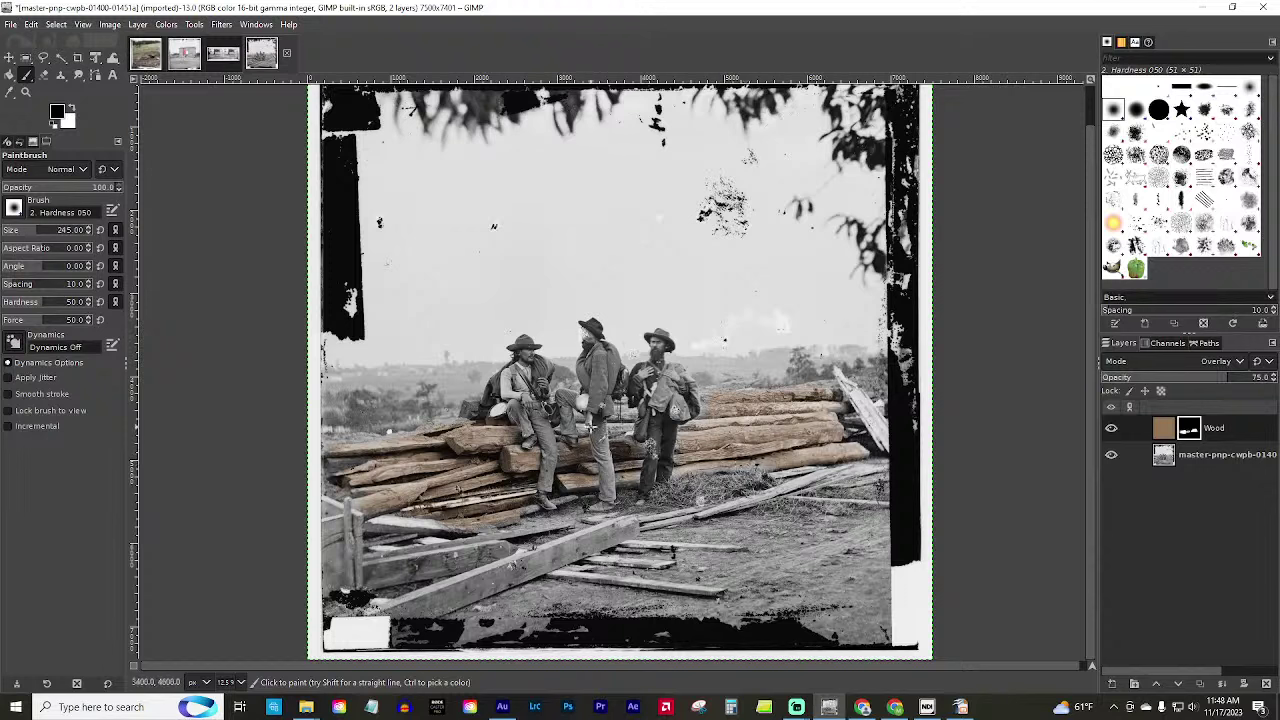
click(71, 108)
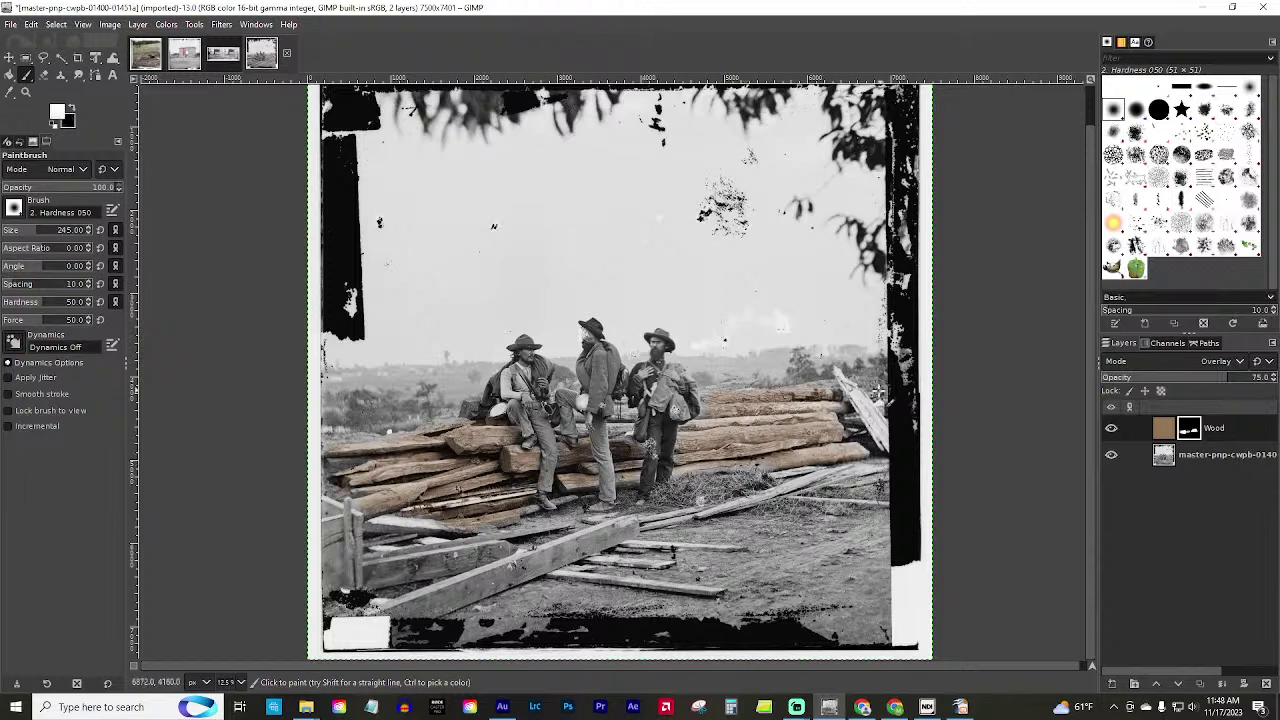